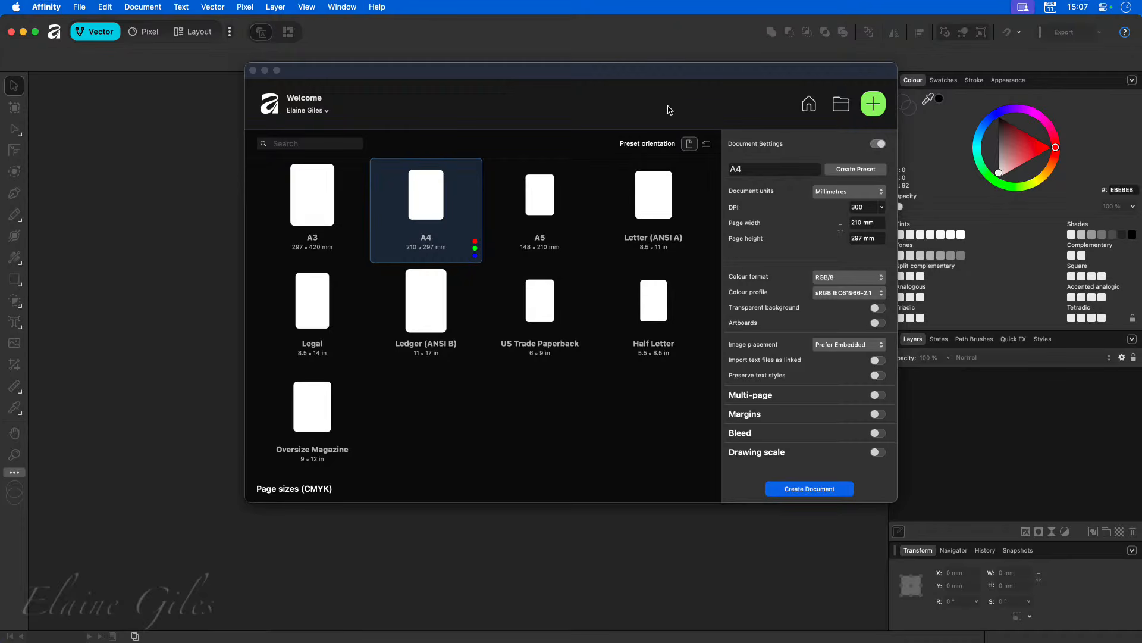
# Step: Select the A4 preset from the CMYK page sizes for a new document
pyautogui.click(808, 105)
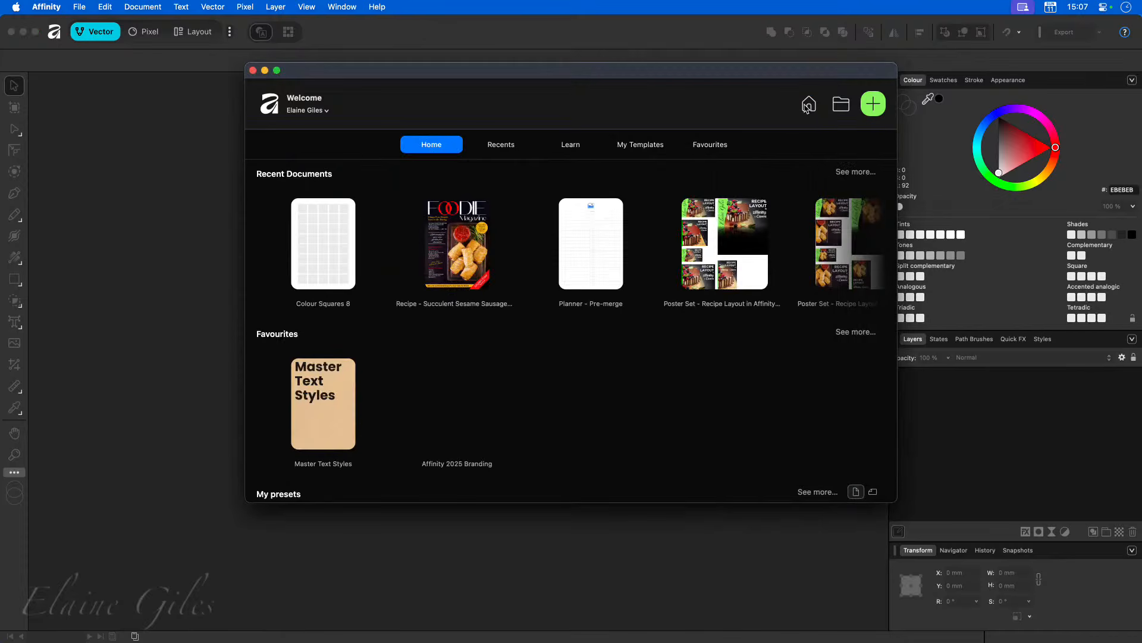
pyautogui.click(869, 105)
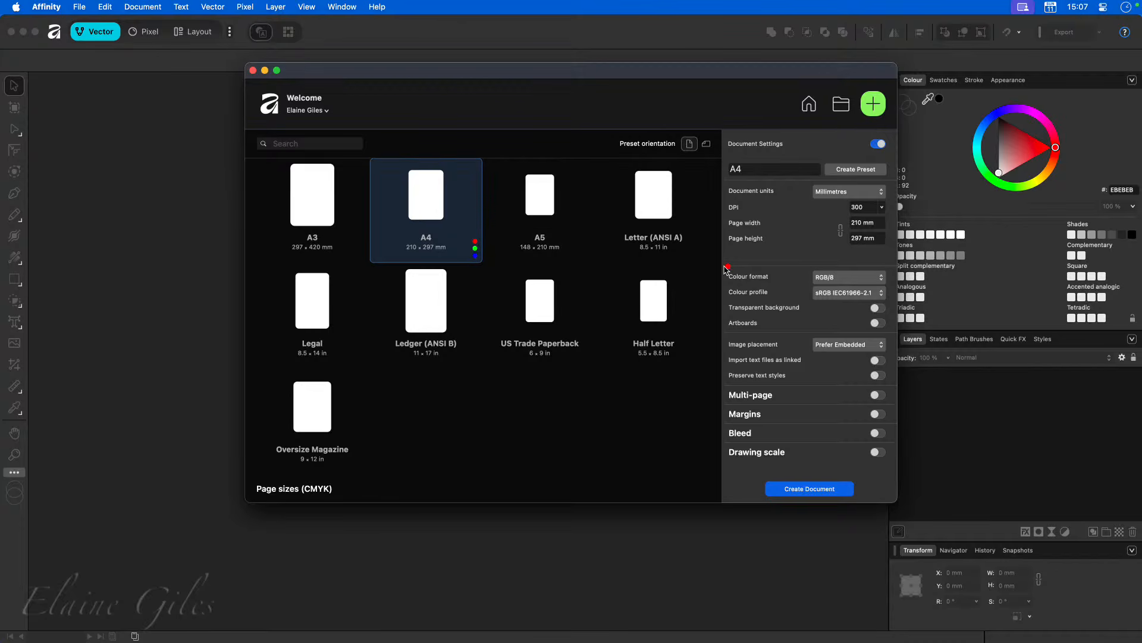
pyautogui.moveTo(719, 268)
pyautogui.mouseDown()
pyautogui.moveTo(825, 313)
pyautogui.moveTo(893, 313)
pyautogui.moveTo(894, 335)
pyautogui.mouseUp()
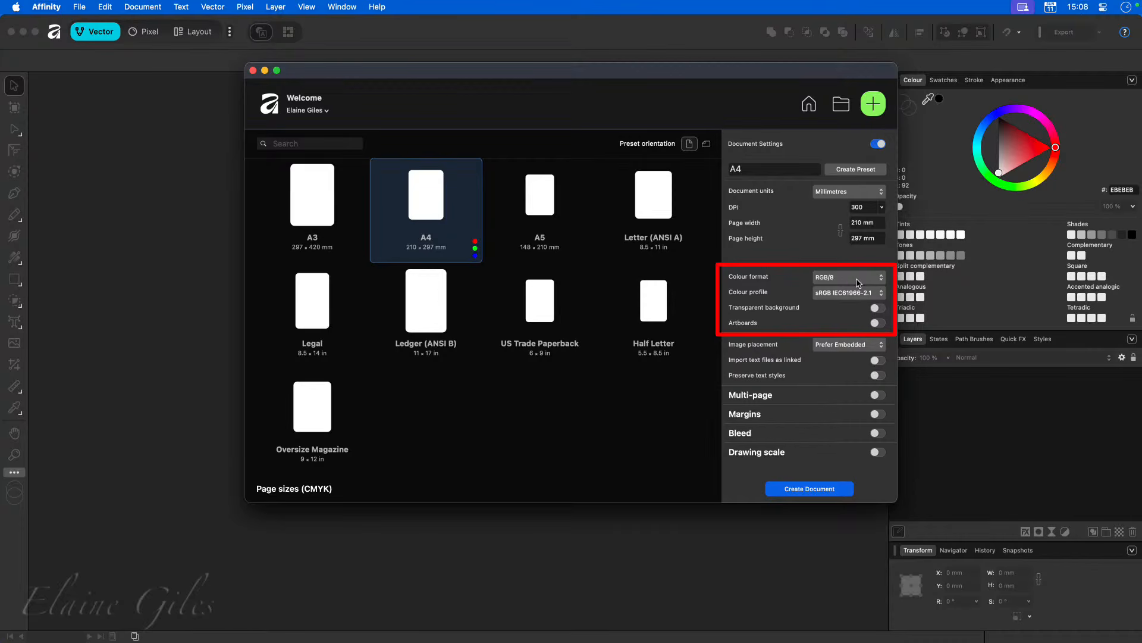
pyautogui.scroll(2, 372, 257)
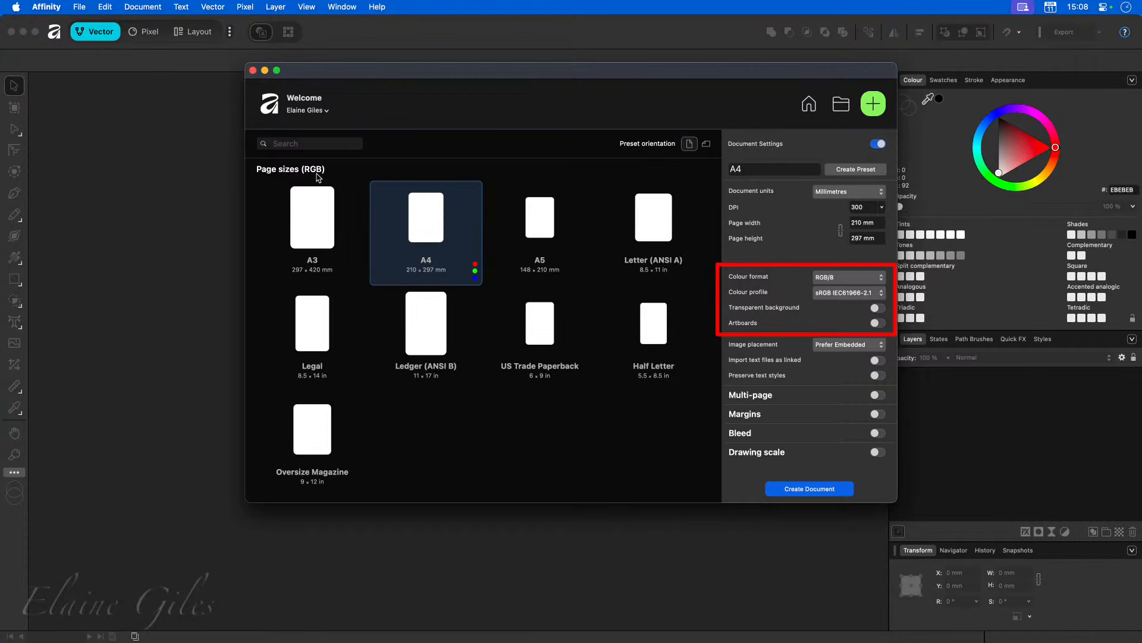
pyautogui.scroll(-2, 416, 256)
pyautogui.scroll(-5, 414, 256)
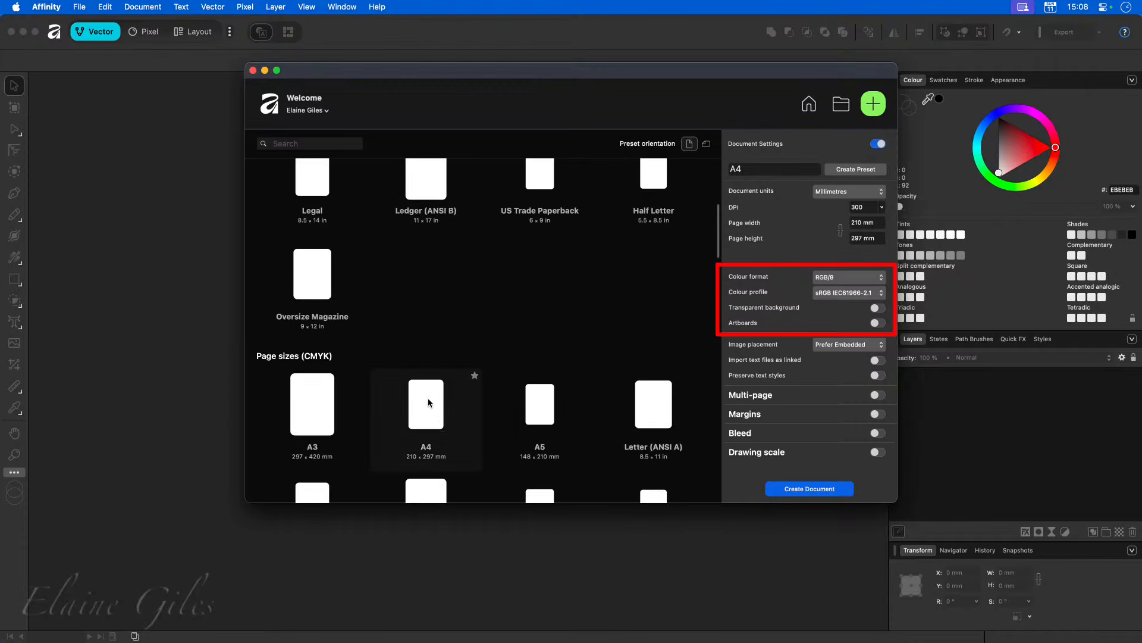
pyautogui.click(428, 400)
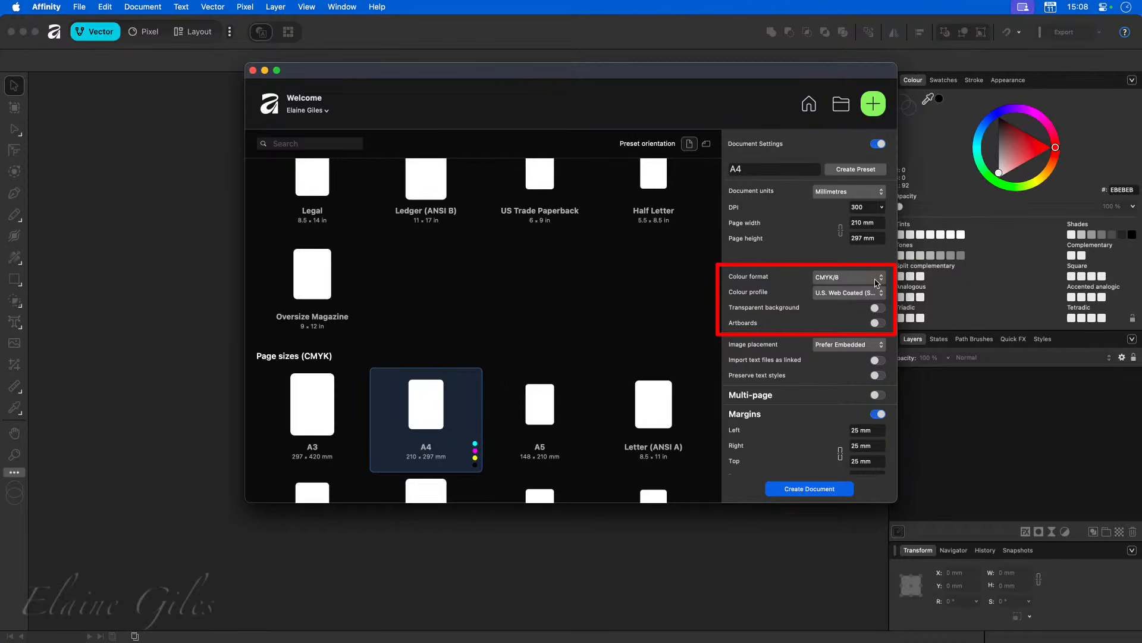
# Step: Select the A4 preset from the RGB page sizes and examine its available colour formats and colour profiles
pyautogui.scroll(5, 434, 226)
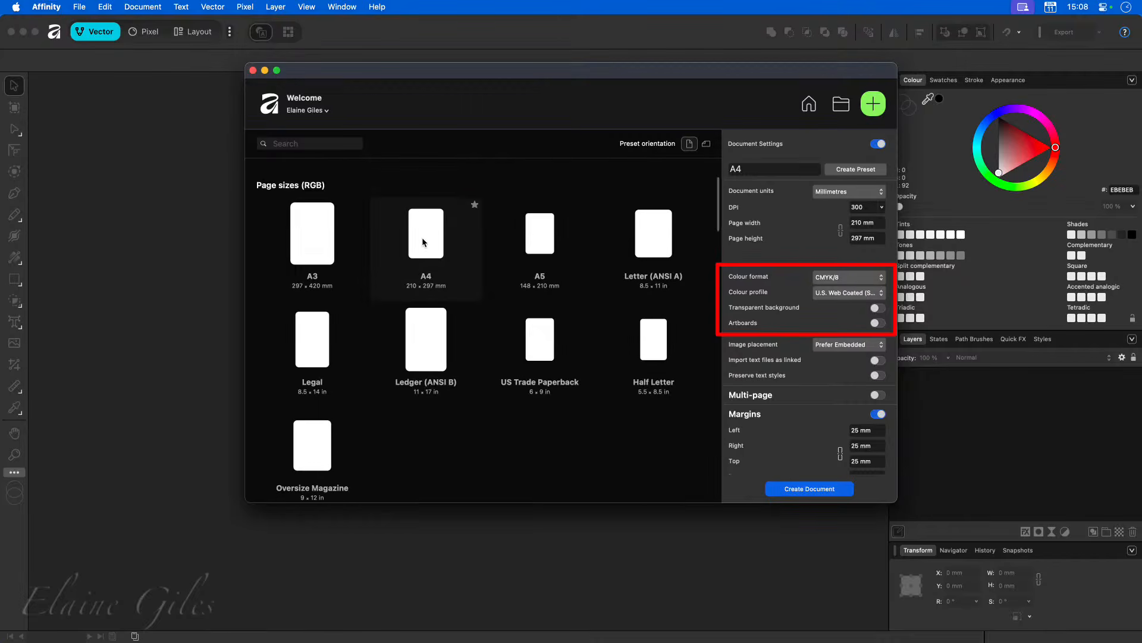
pyautogui.click(424, 241)
pyautogui.scroll(-2, 423, 241)
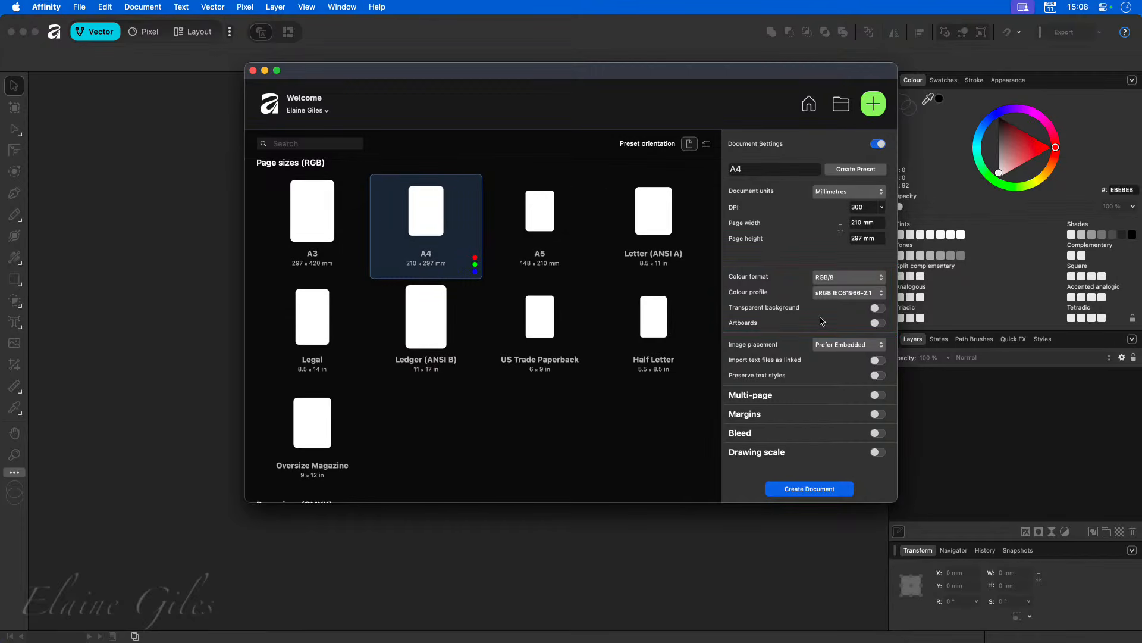
pyautogui.click(835, 277)
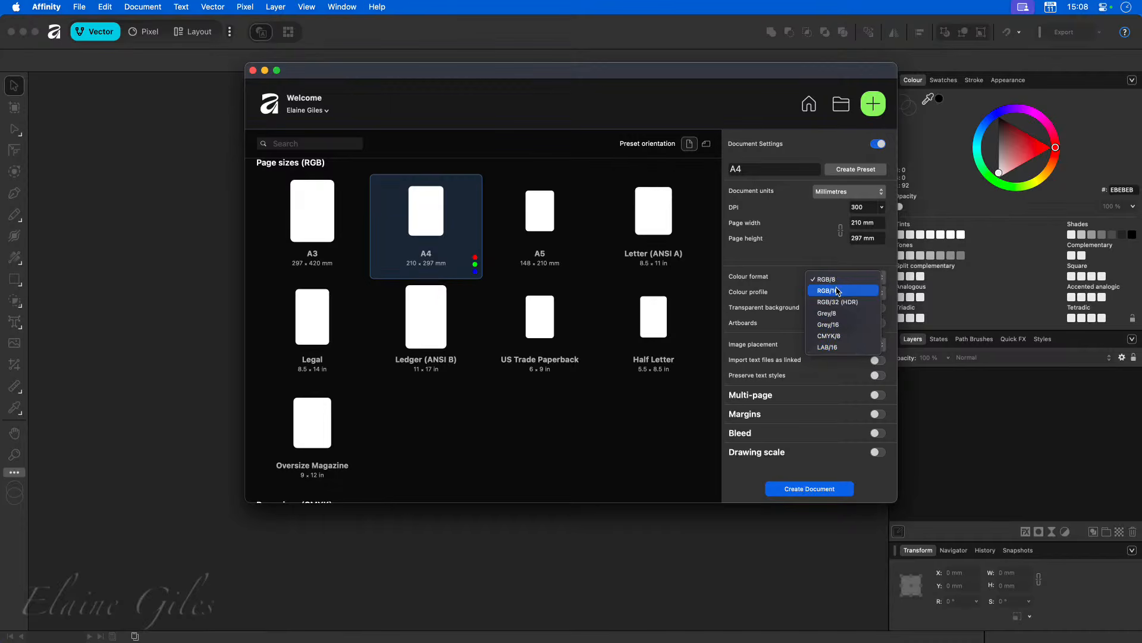
pyautogui.click(819, 268)
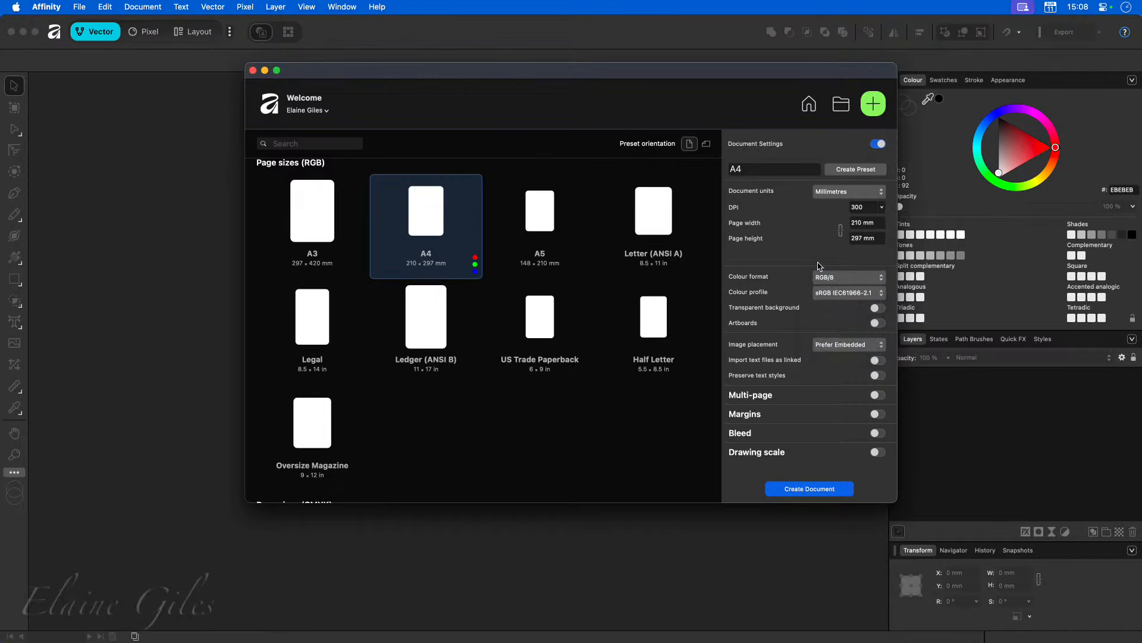
pyautogui.click(881, 295)
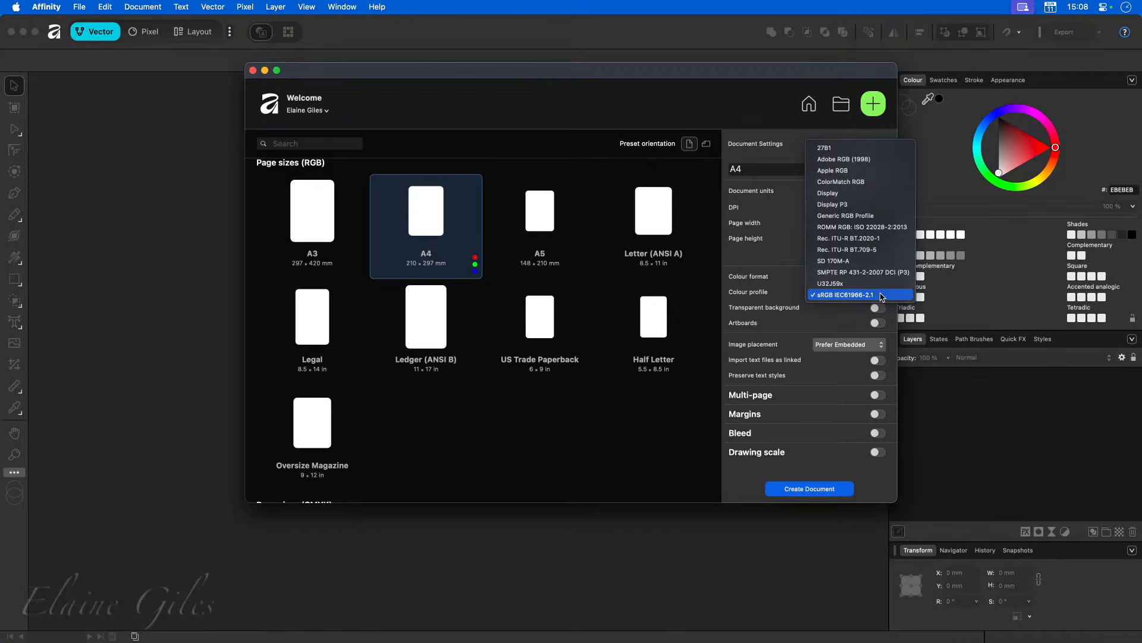
pyautogui.click(771, 269)
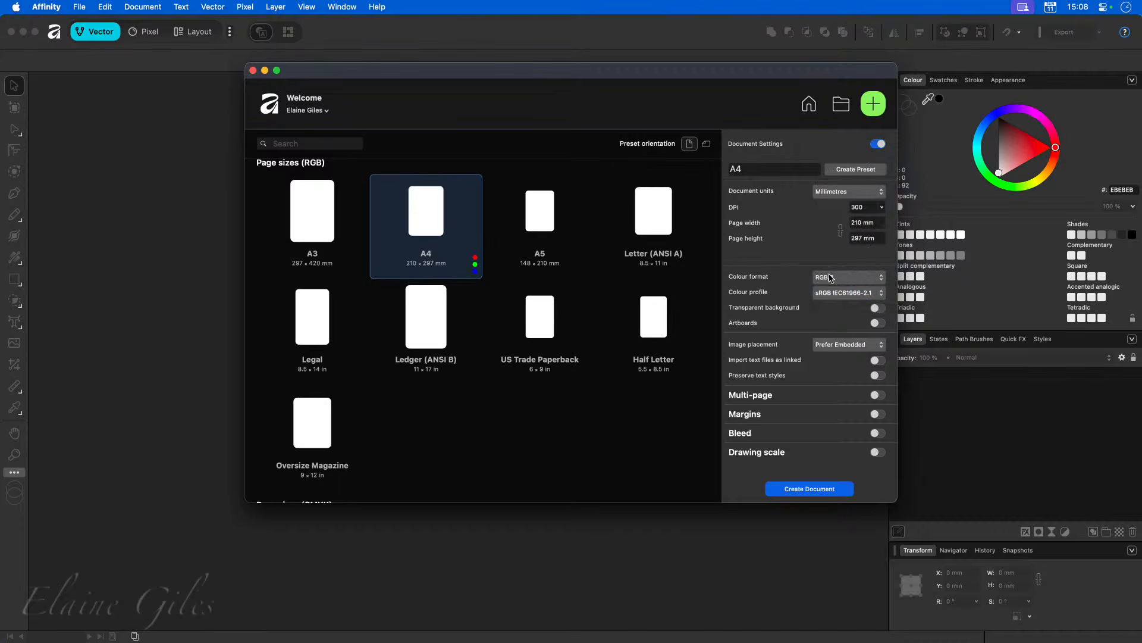
# Step: Select the CMYK A4 preset again and examine its available colour formats and colour profiles
pyautogui.scroll(-3, 505, 361)
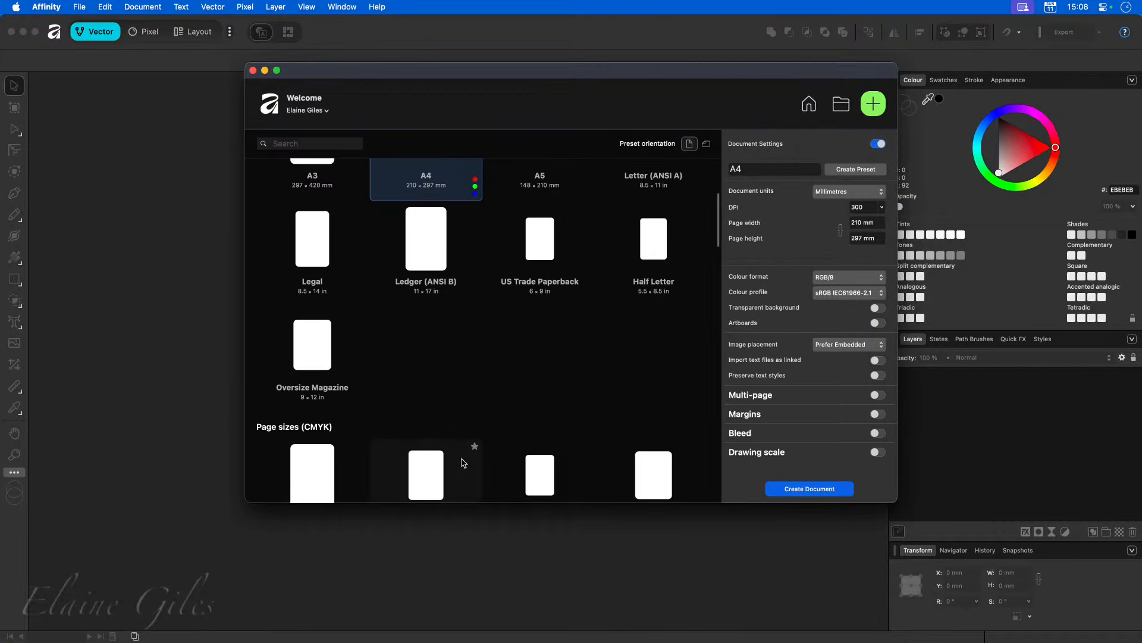
pyautogui.click(441, 471)
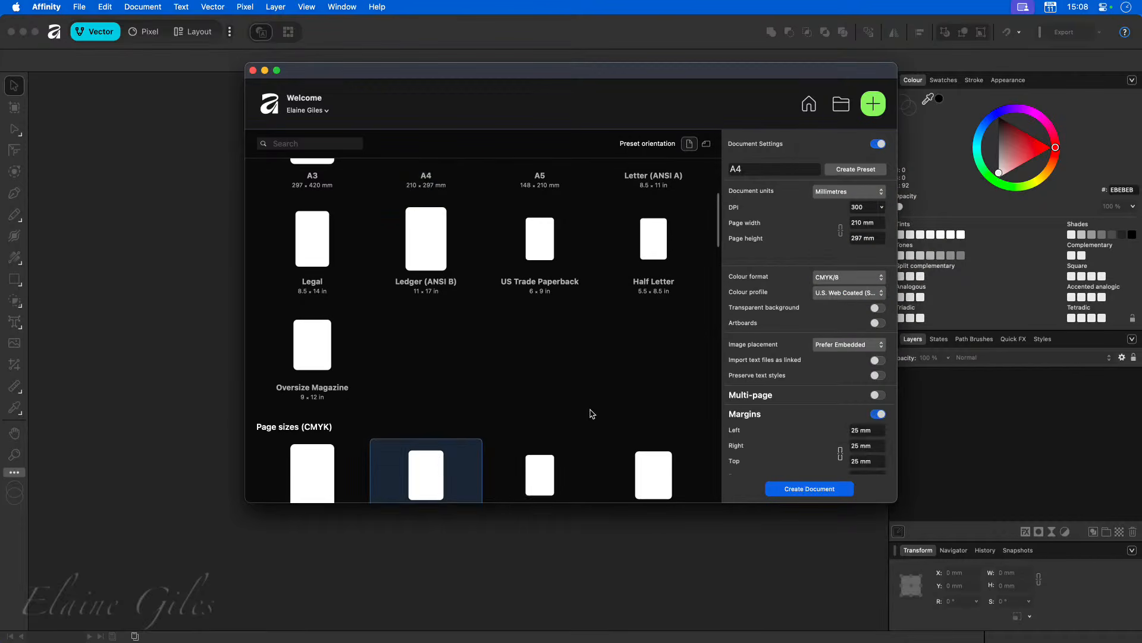
pyautogui.click(876, 279)
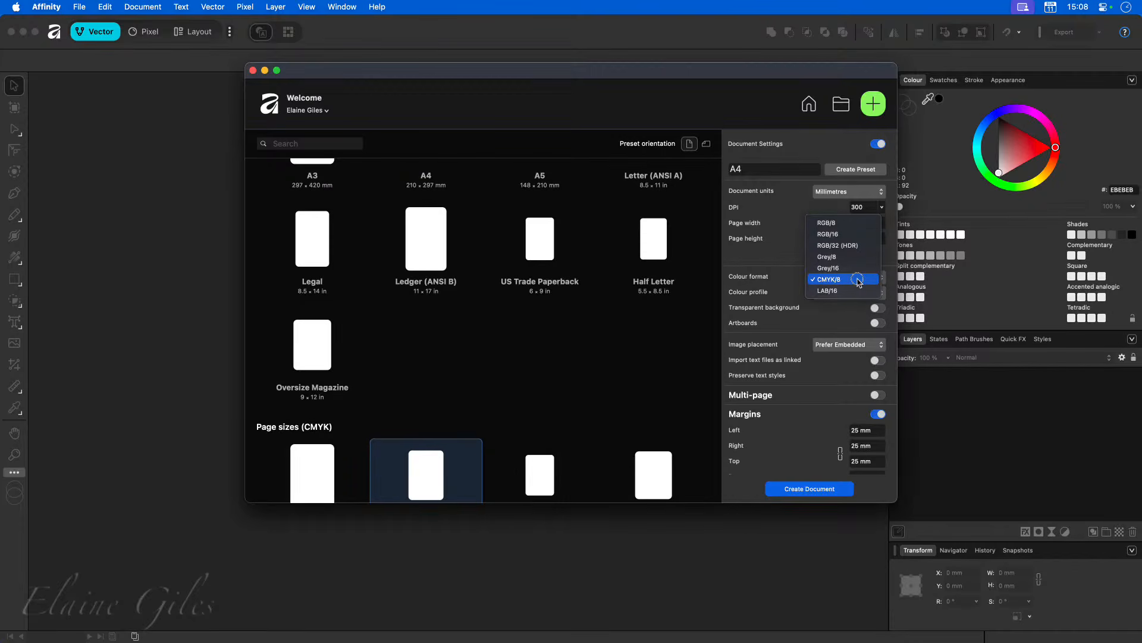
pyautogui.click(857, 279)
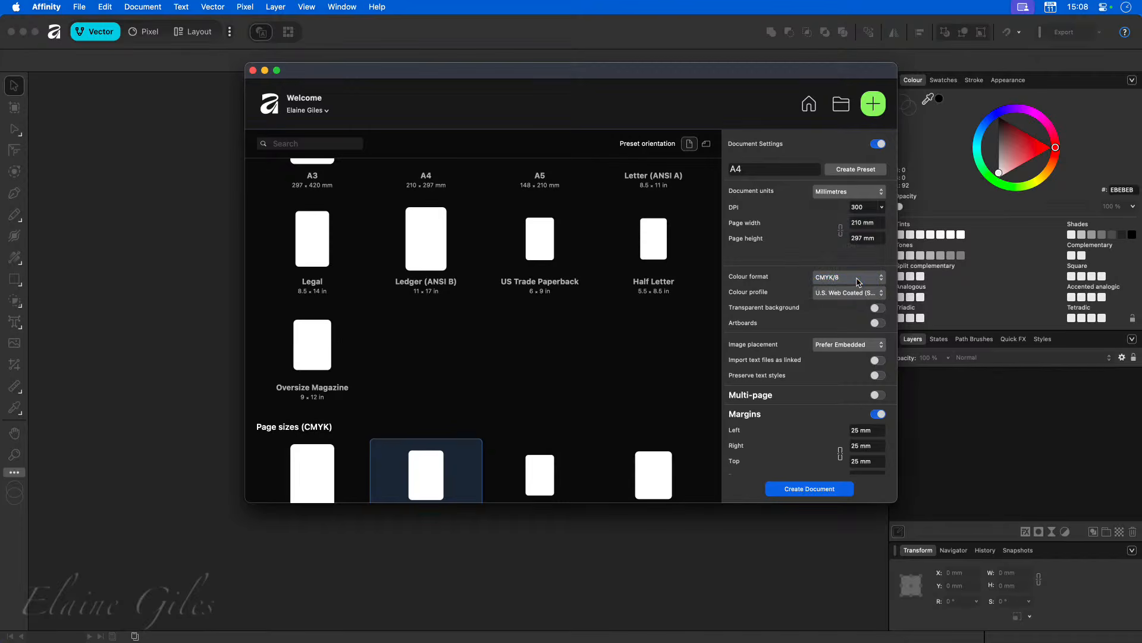
pyautogui.click(882, 296)
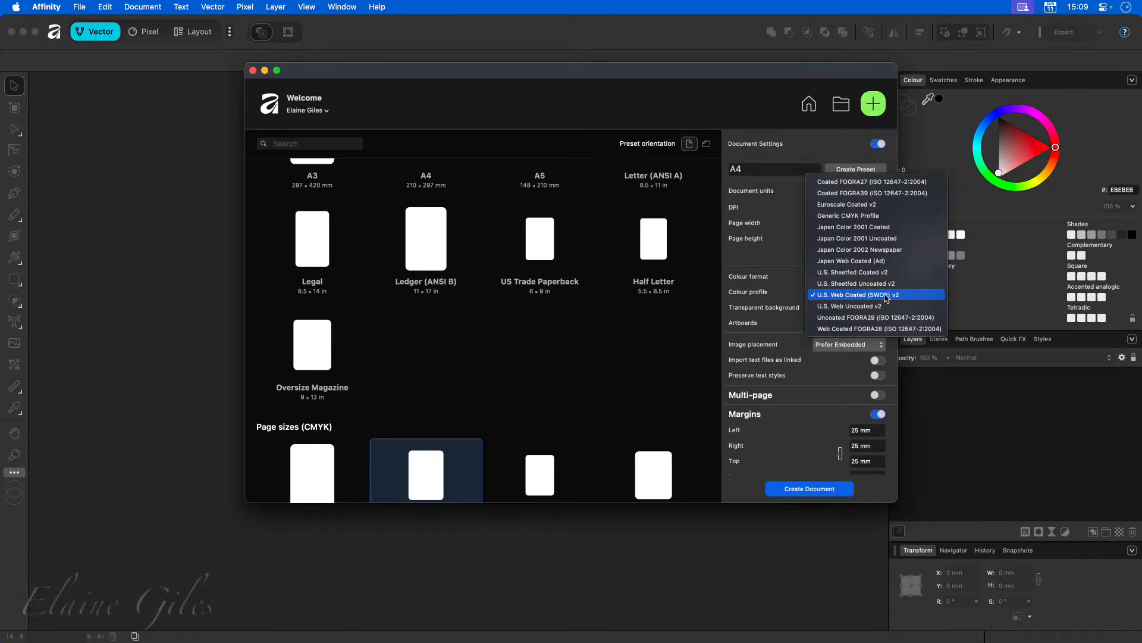
pyautogui.click(781, 269)
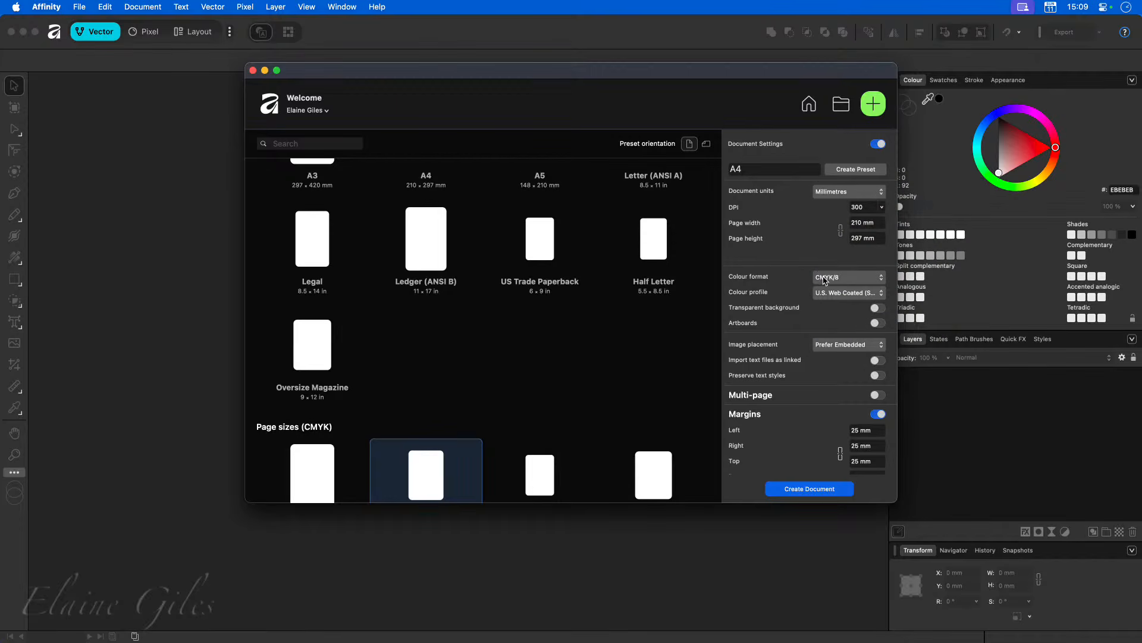
# Step: Set the new CMYK document's colour profile to Coated FOGRA39 (ISO 12647-2:2004)
pyautogui.click(830, 293)
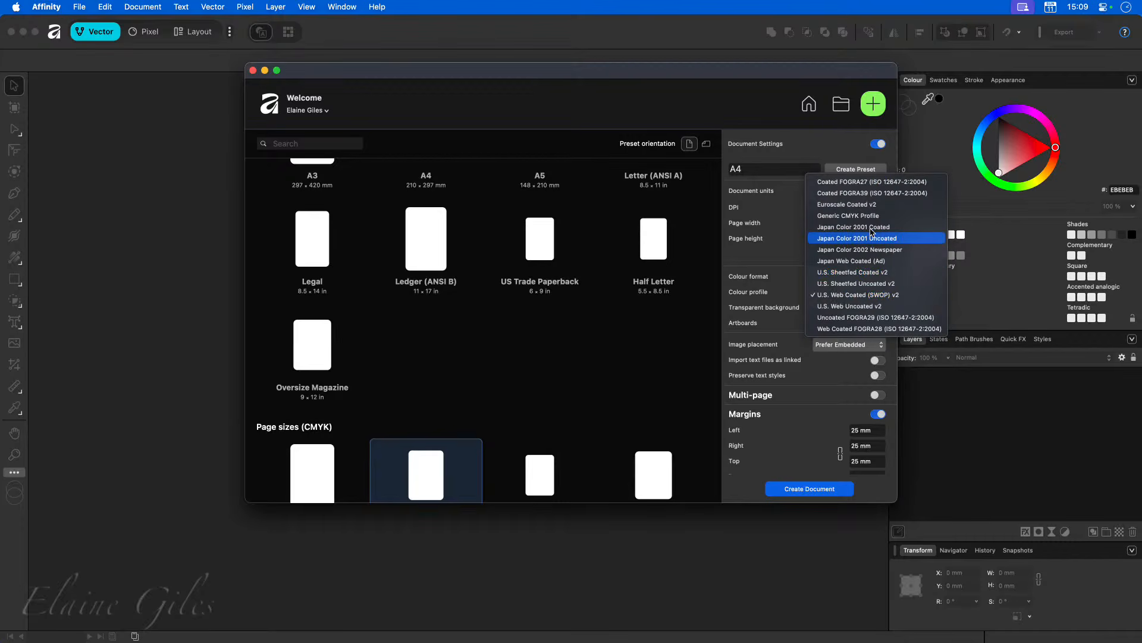
pyautogui.click(873, 194)
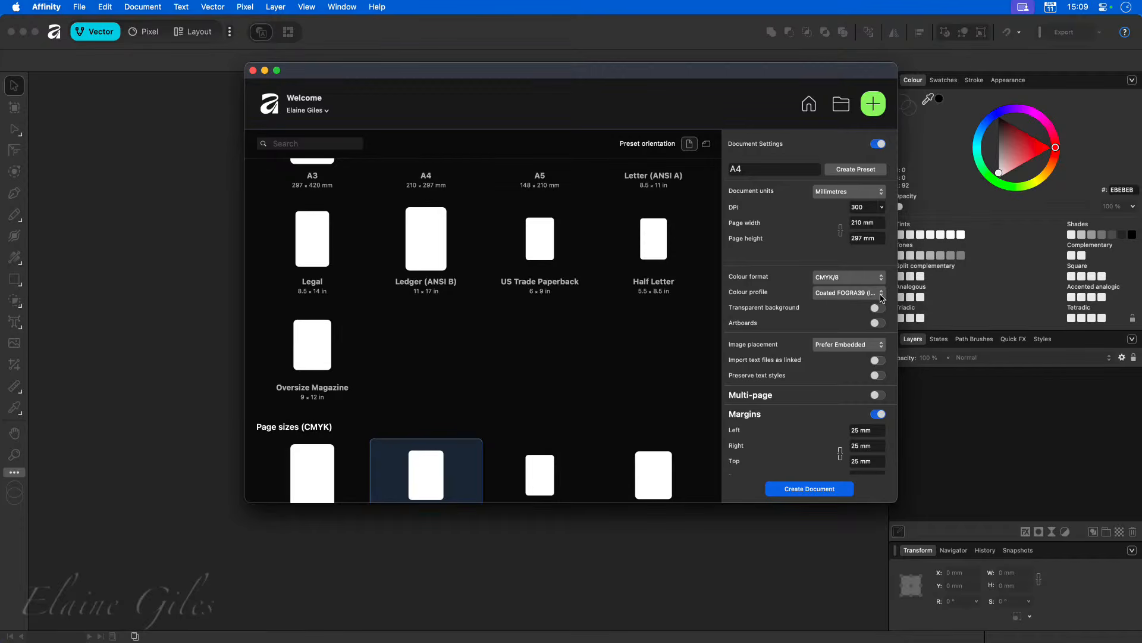
pyautogui.click(882, 294)
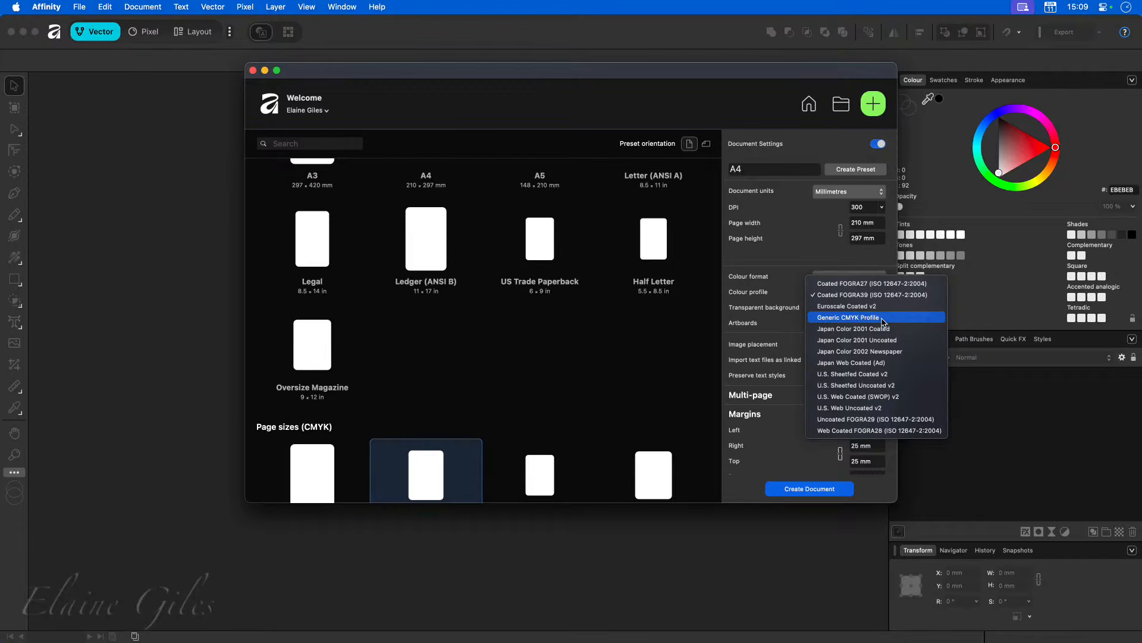
pyautogui.click(586, 362)
# Step: Create a new document from the A4 preset in the RGB page sizes
pyautogui.scroll(5, 517, 362)
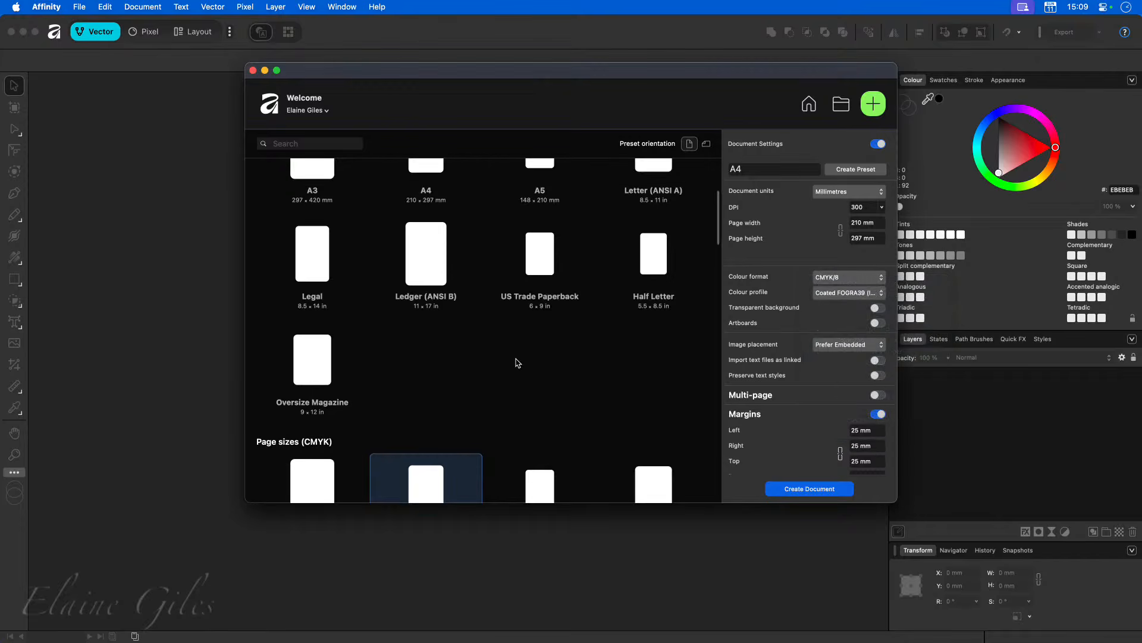
pyautogui.scroll(-1, 516, 361)
pyautogui.click(409, 312)
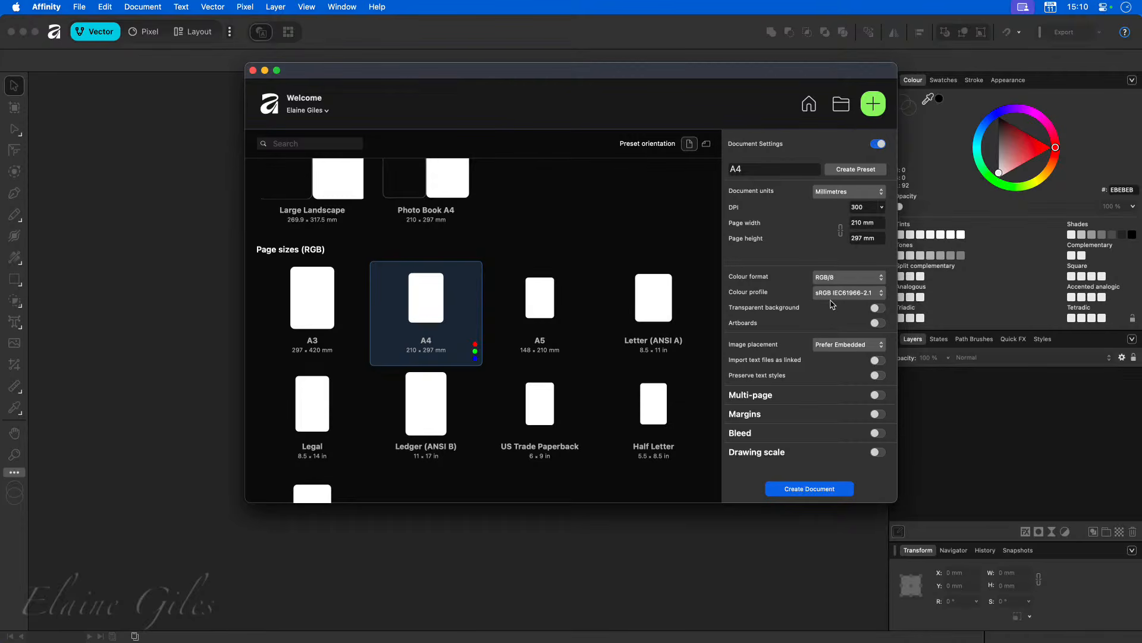
pyautogui.click(816, 493)
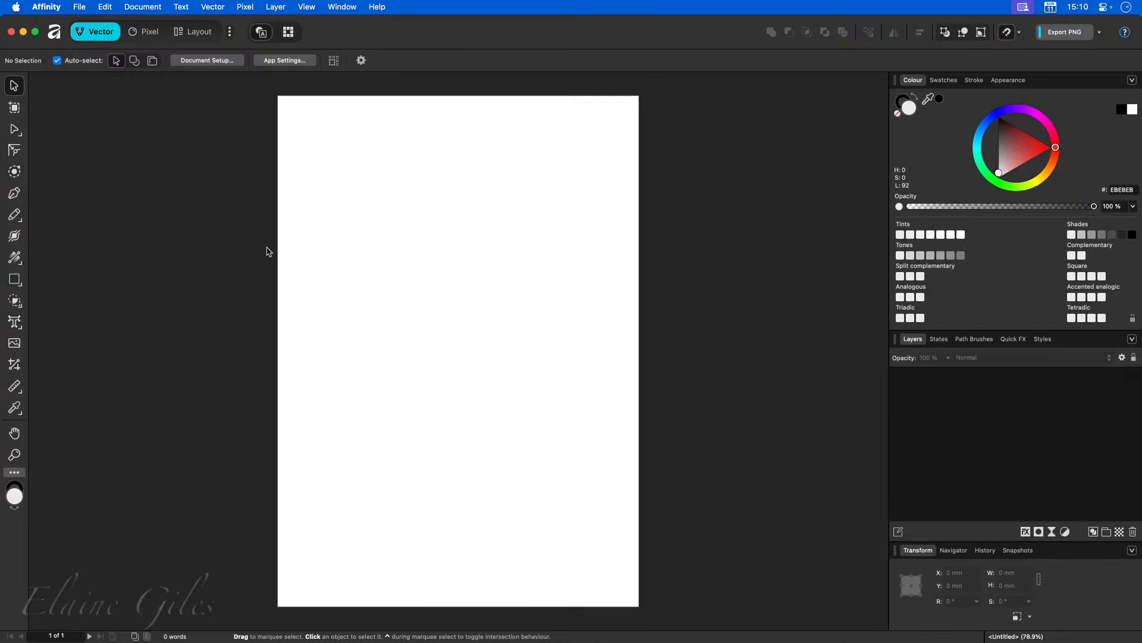
# Step: Draw a rectangle about 41 × 38 mm in the upper left part of the page and duplicate it twice
pyautogui.click(14, 279)
pyautogui.moveTo(348, 195); pyautogui.dragTo(420, 260)
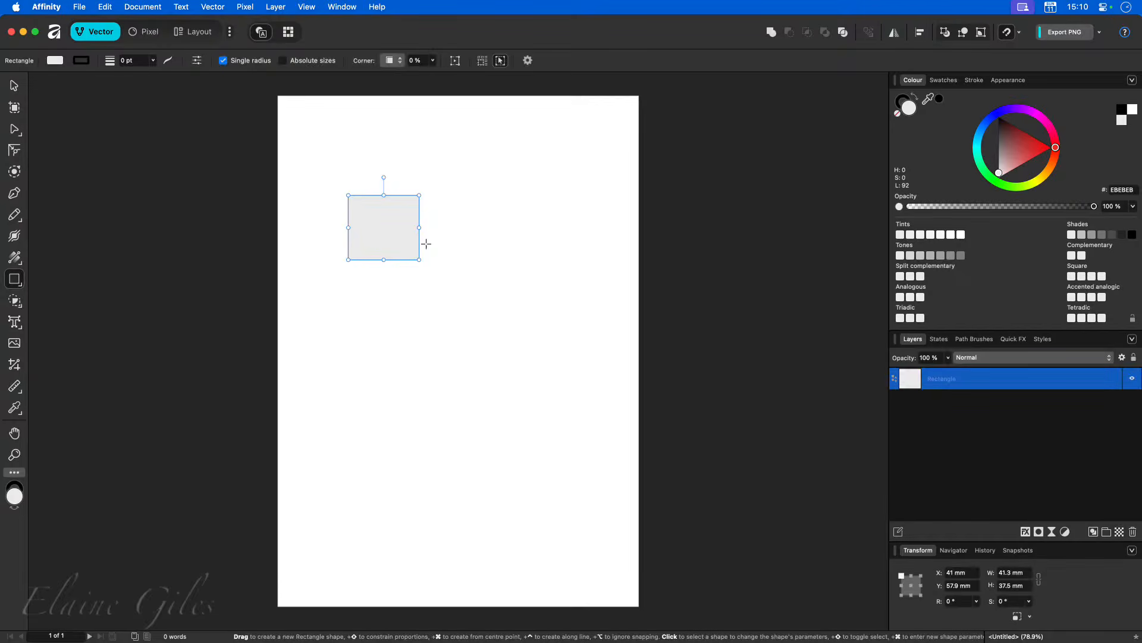
pyautogui.press('super+j')
pyautogui.press('super+j')
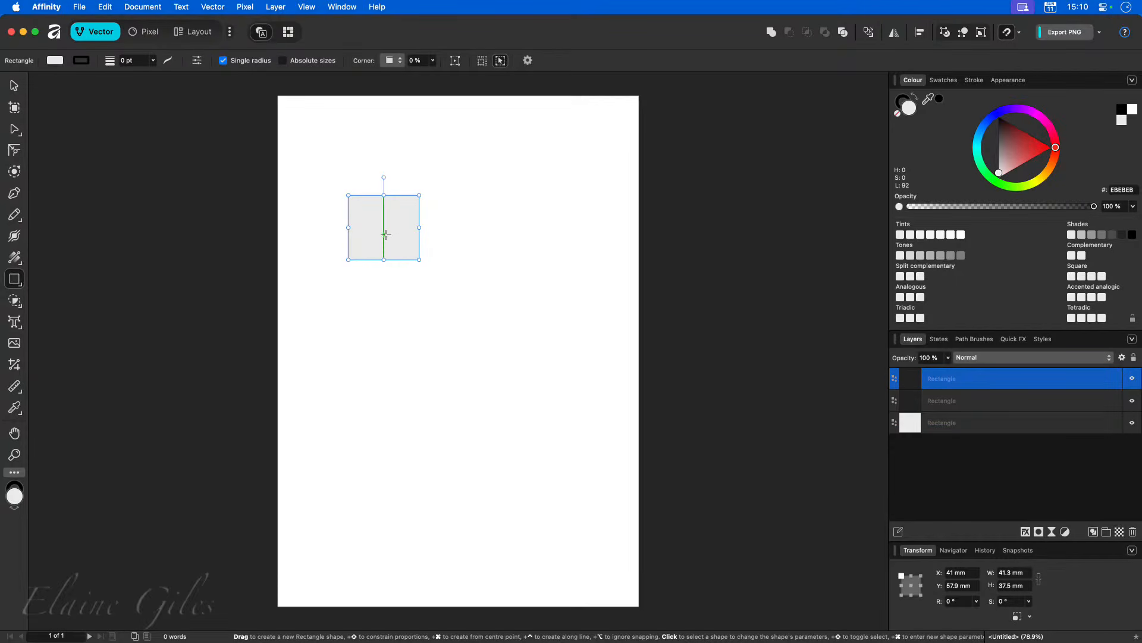
# Step: Move the two rectangle copies apart, one near the page's centre and one to its right, and clear the selection
pyautogui.press('v')
pyautogui.moveTo(388, 235); pyautogui.dragTo(435, 363)
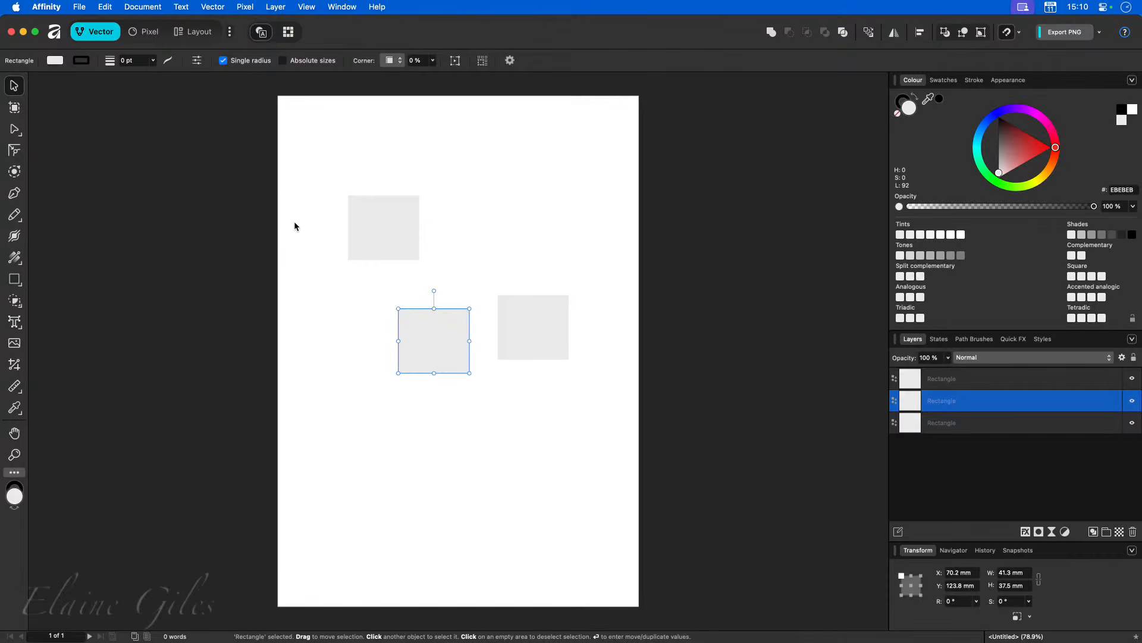
pyautogui.click(237, 221)
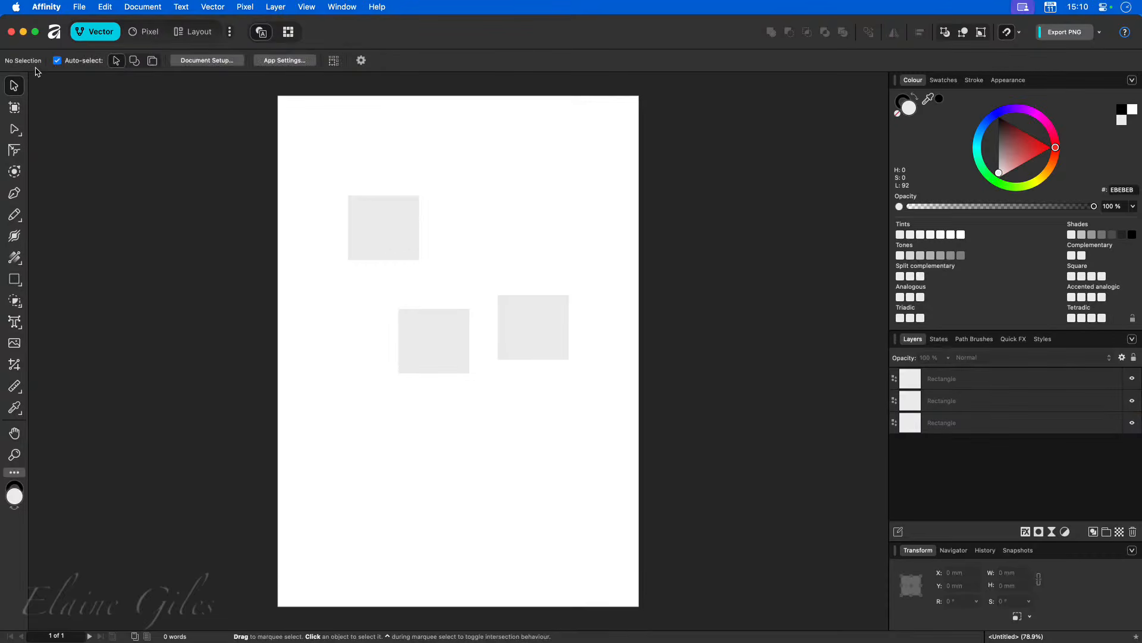
# Step: Set the whole document's colour format to CMYK/8 in Document Setup
pyautogui.click(228, 65)
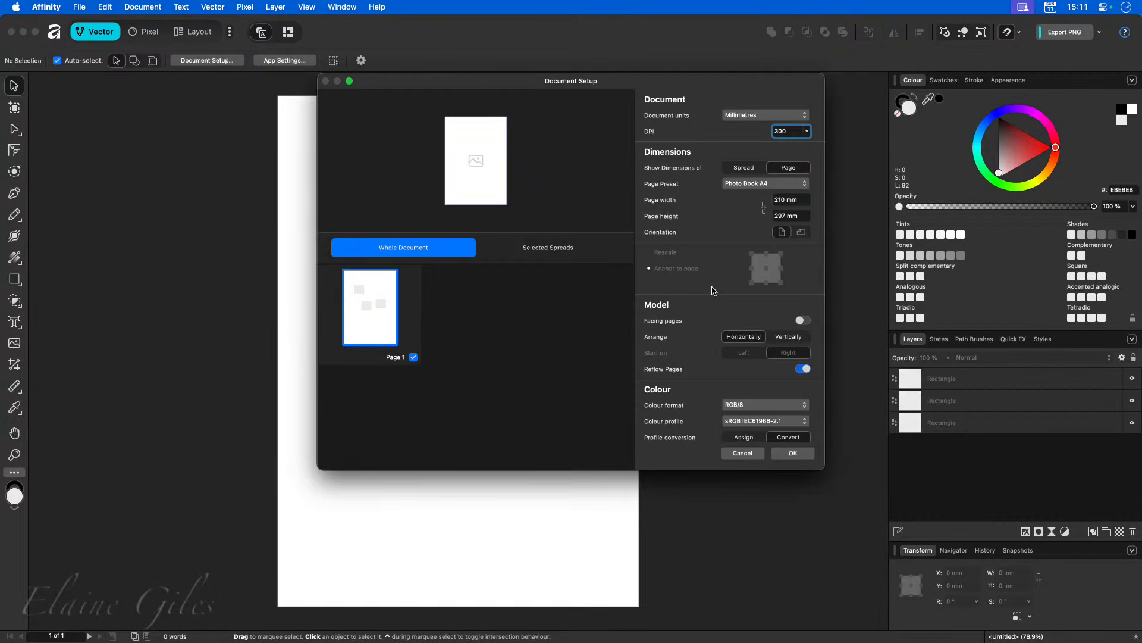
pyautogui.scroll(-3, 694, 414)
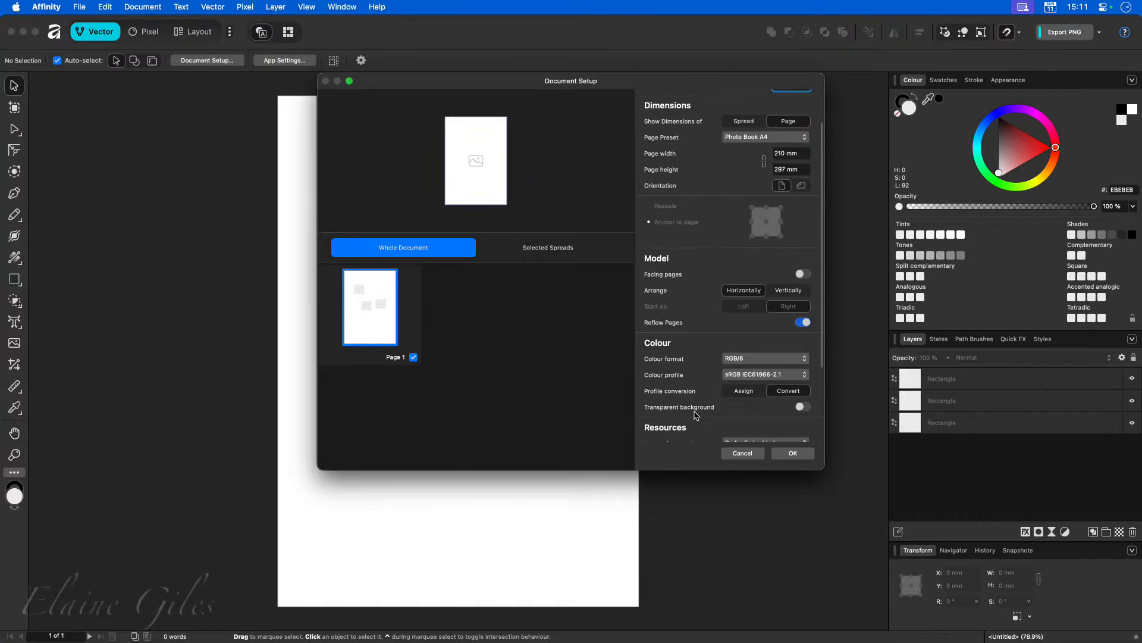
pyautogui.scroll(-1, 694, 414)
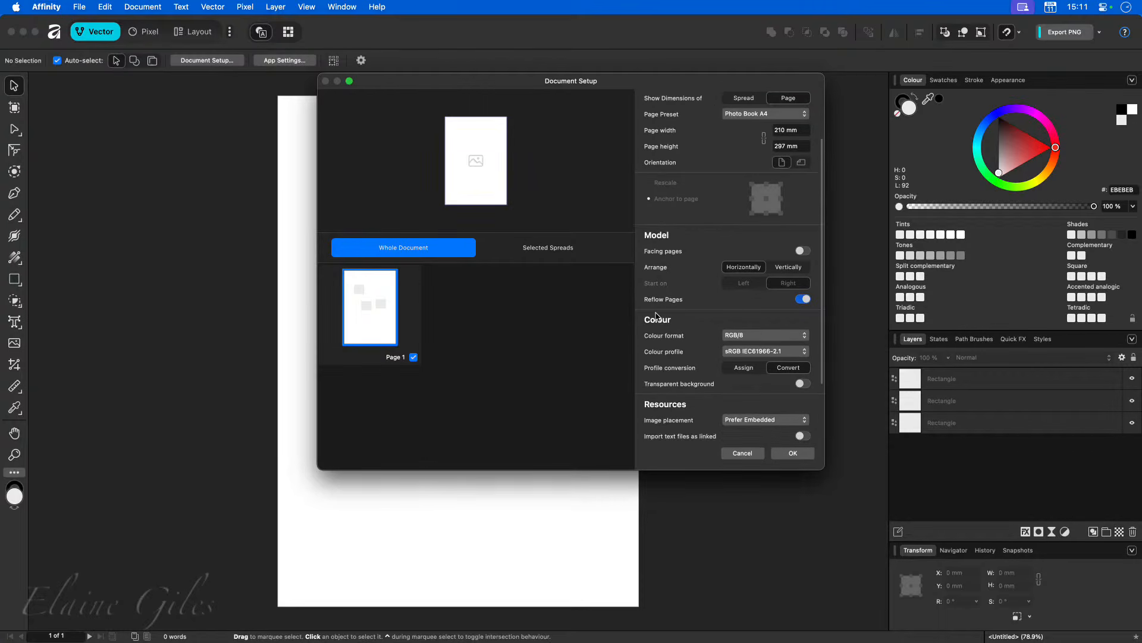
pyautogui.click(799, 337)
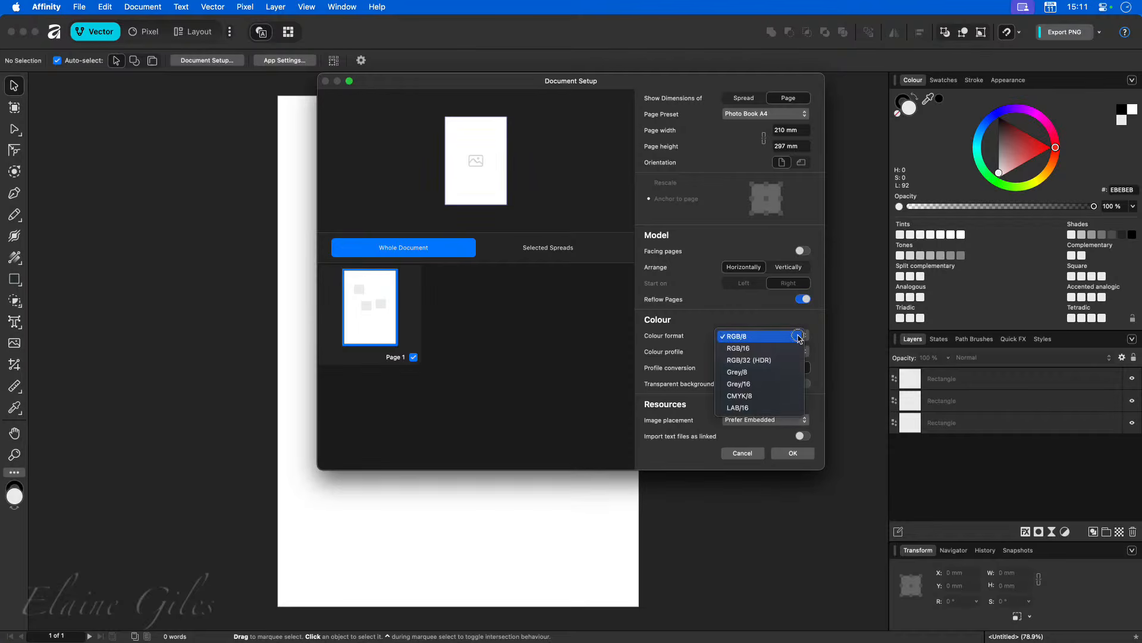
pyautogui.click(785, 397)
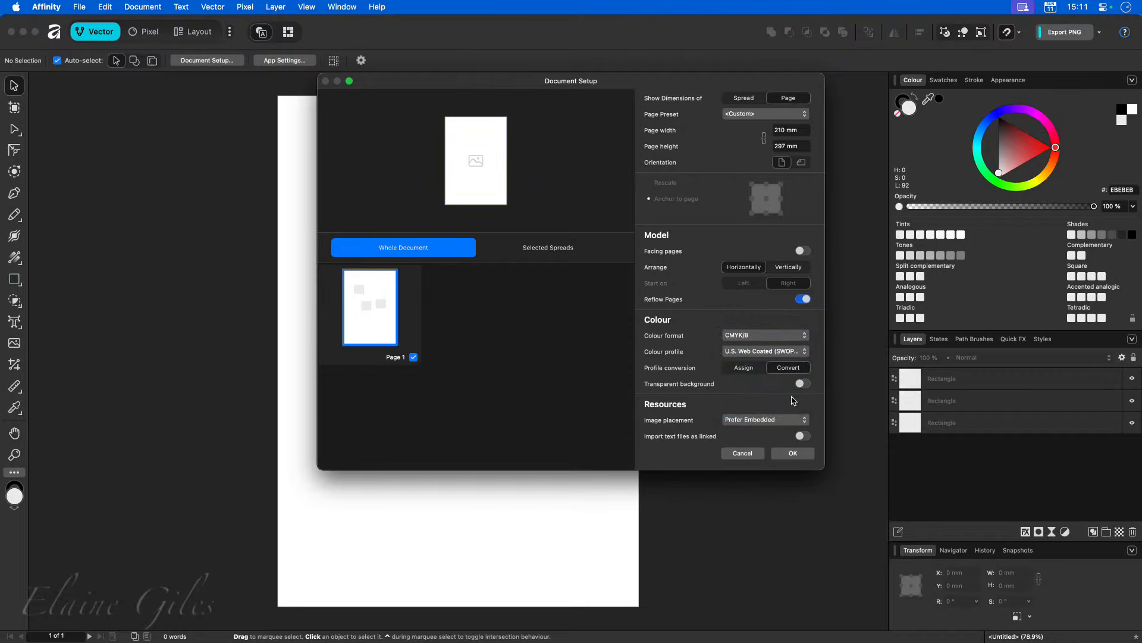
# Step: Set the document's colour profile to Coated FOGRA39 (ISO 12647-2:2004) and apply the setup
pyautogui.click(796, 352)
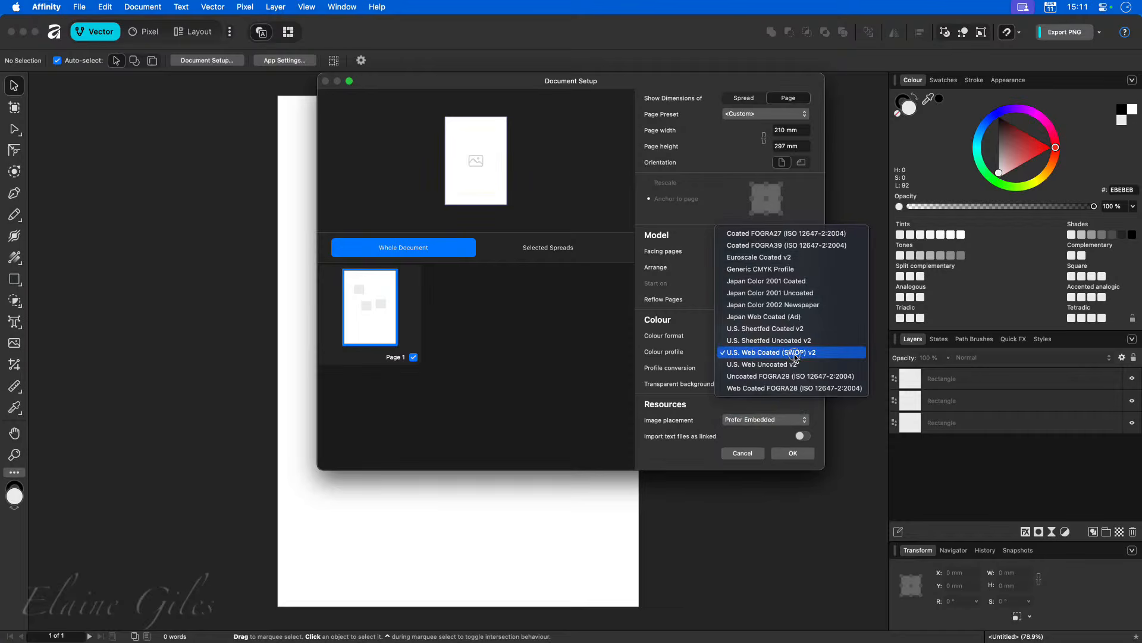
pyautogui.click(806, 233)
pyautogui.click(802, 352)
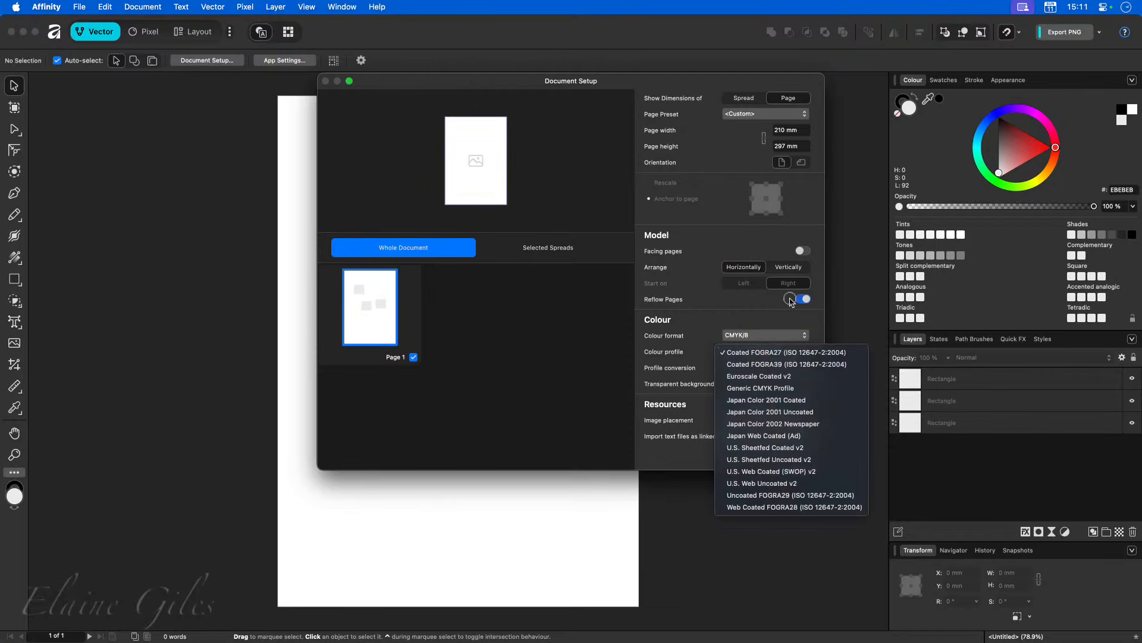
pyautogui.click(801, 364)
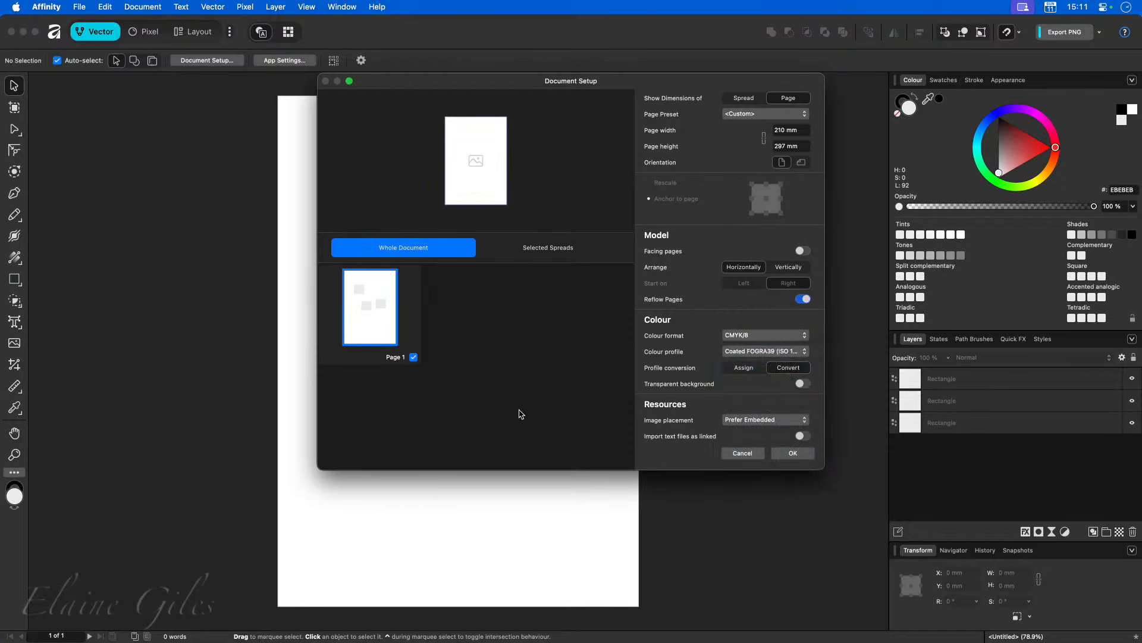
pyautogui.click(793, 453)
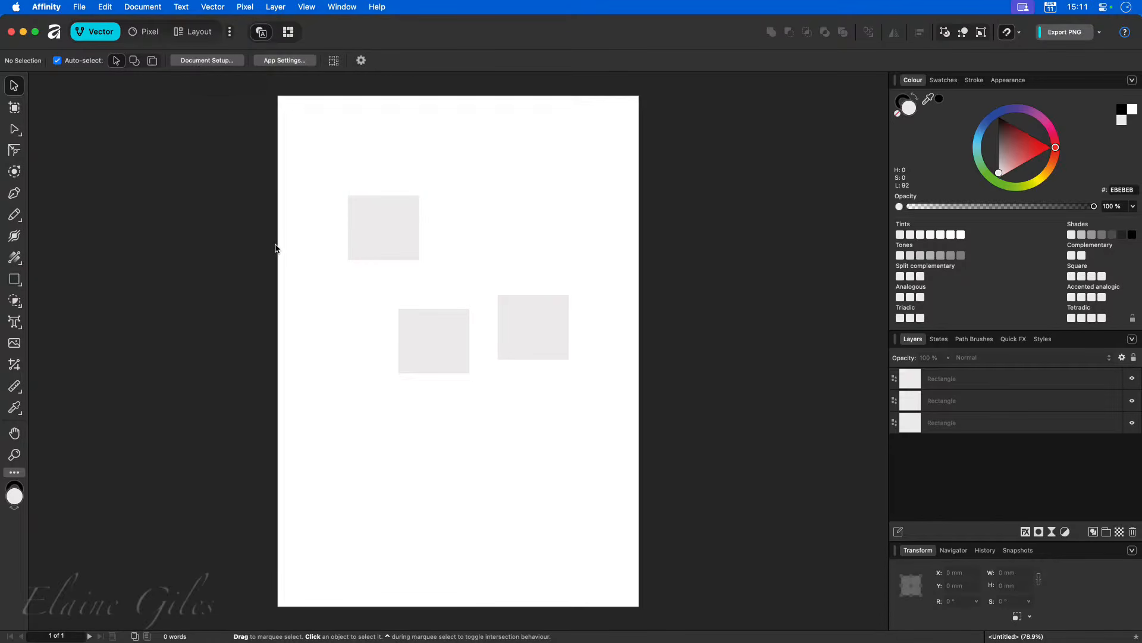
# Step: Select each of the three rectangles in turn to examine its fill colour, and clear the selection
pyautogui.click(370, 230)
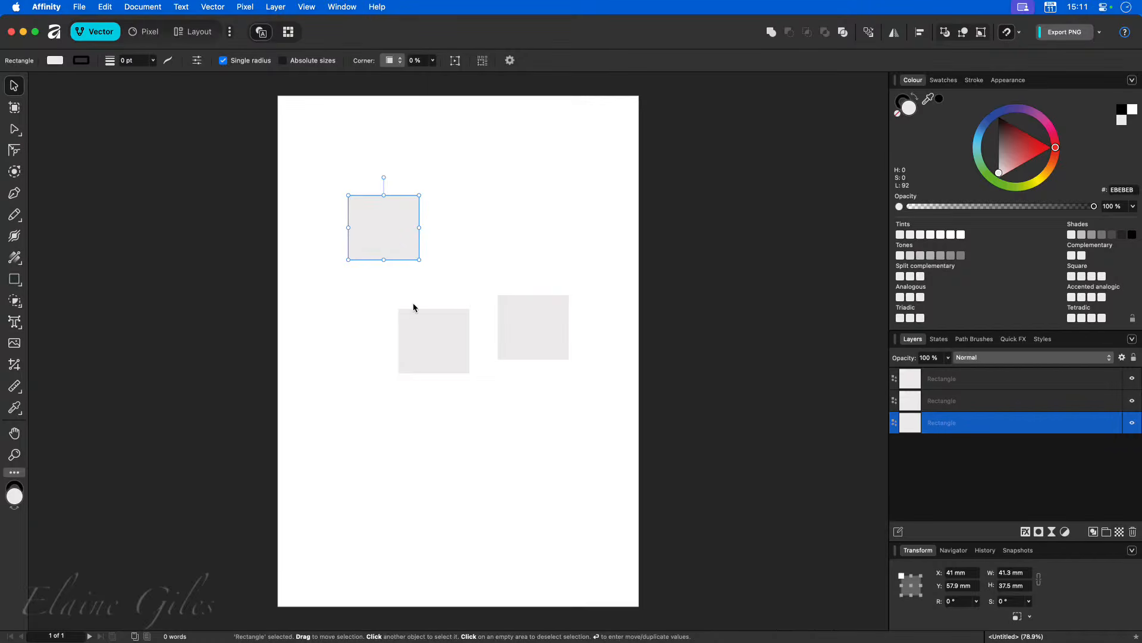
pyautogui.click(452, 325)
pyautogui.click(500, 339)
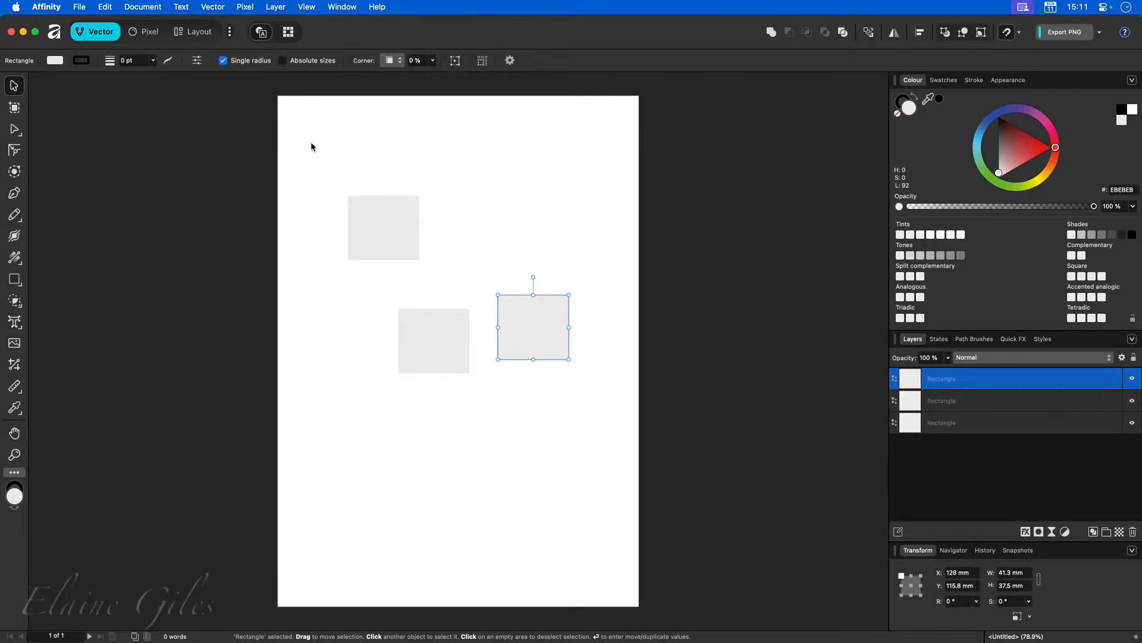
pyautogui.click(243, 160)
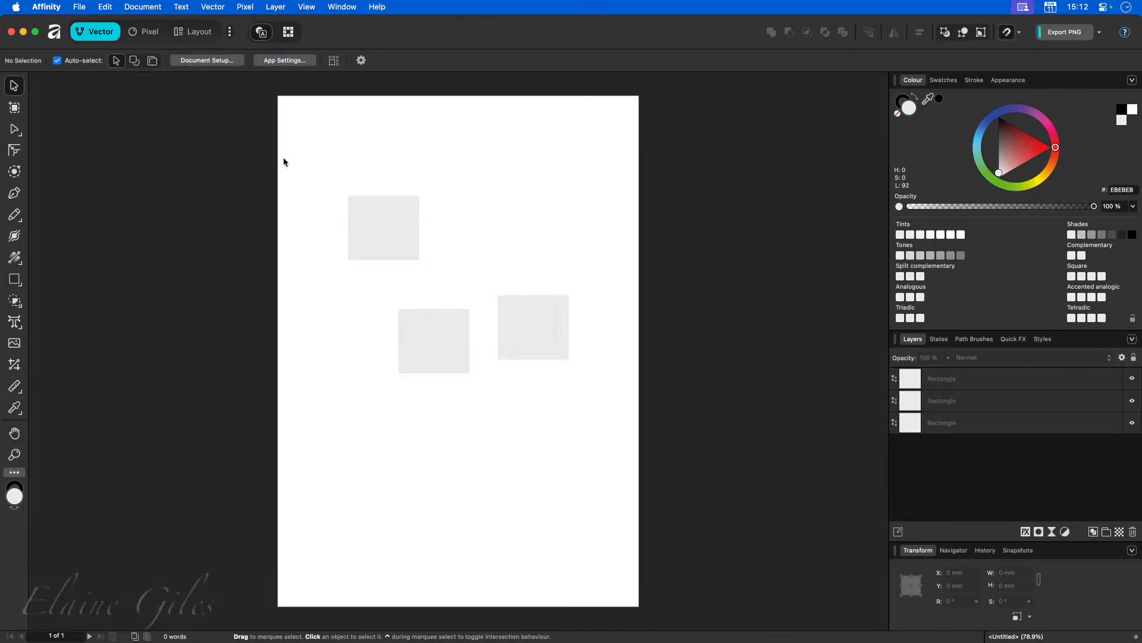
# Step: Review the colour format and profile in Document Setup without changing them, and close the untitled document without saving
pyautogui.click(200, 61)
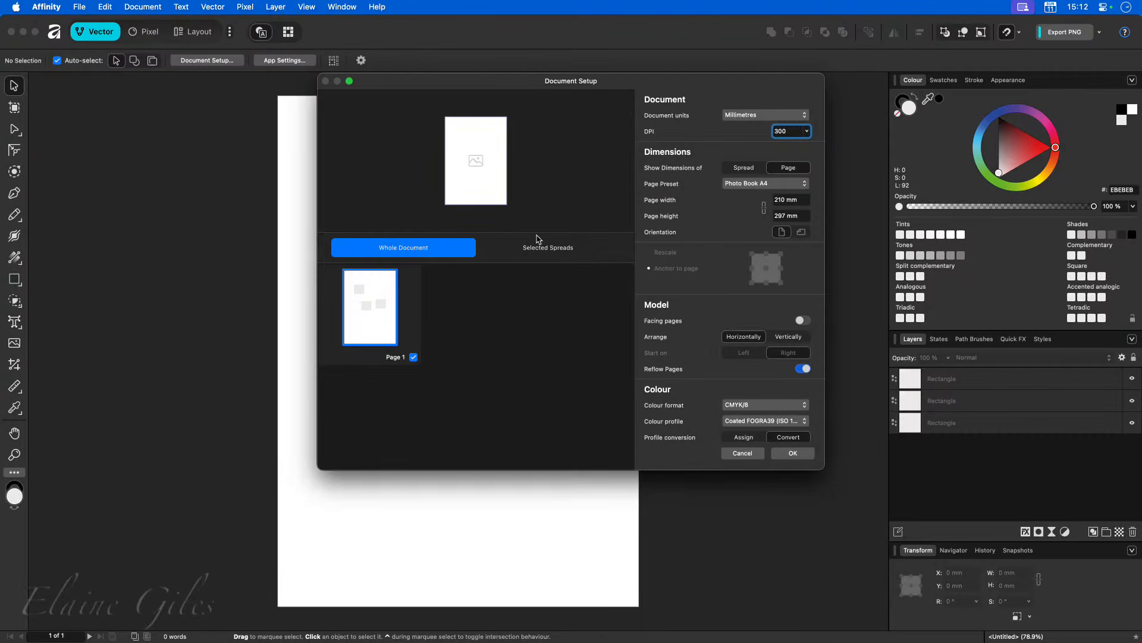
pyautogui.scroll(-2, 797, 408)
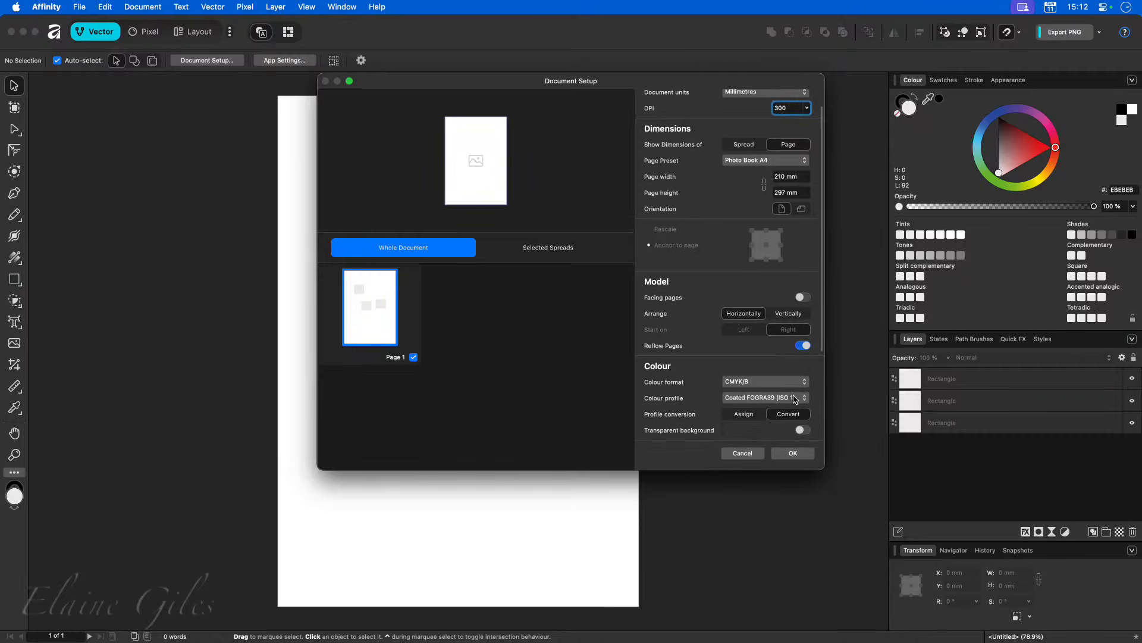
pyautogui.click(741, 453)
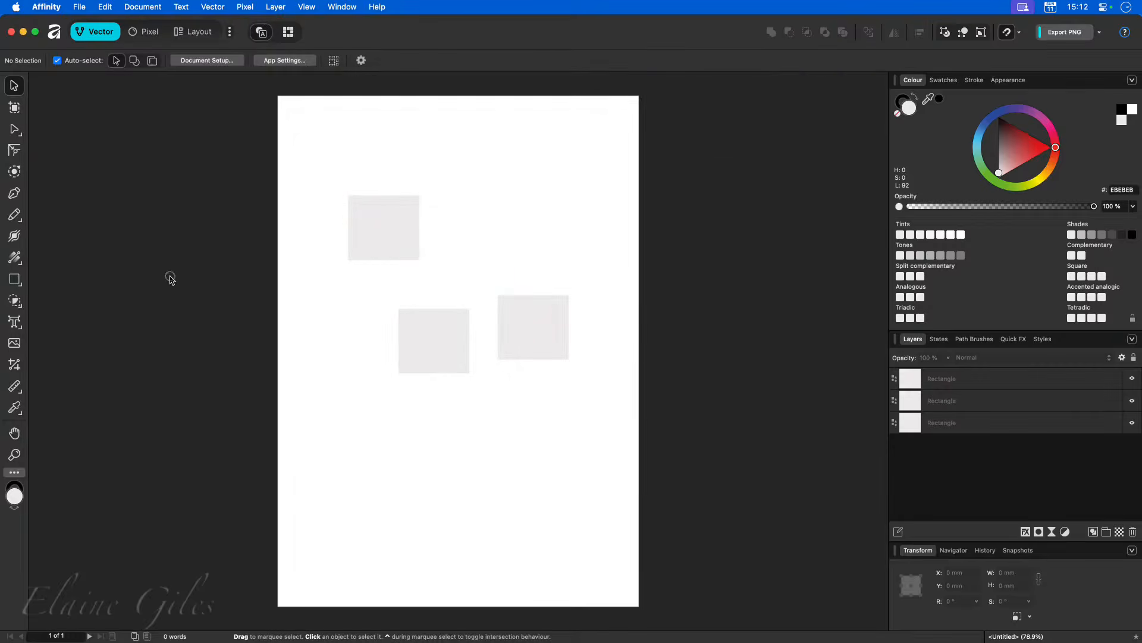
pyautogui.press('super+w')
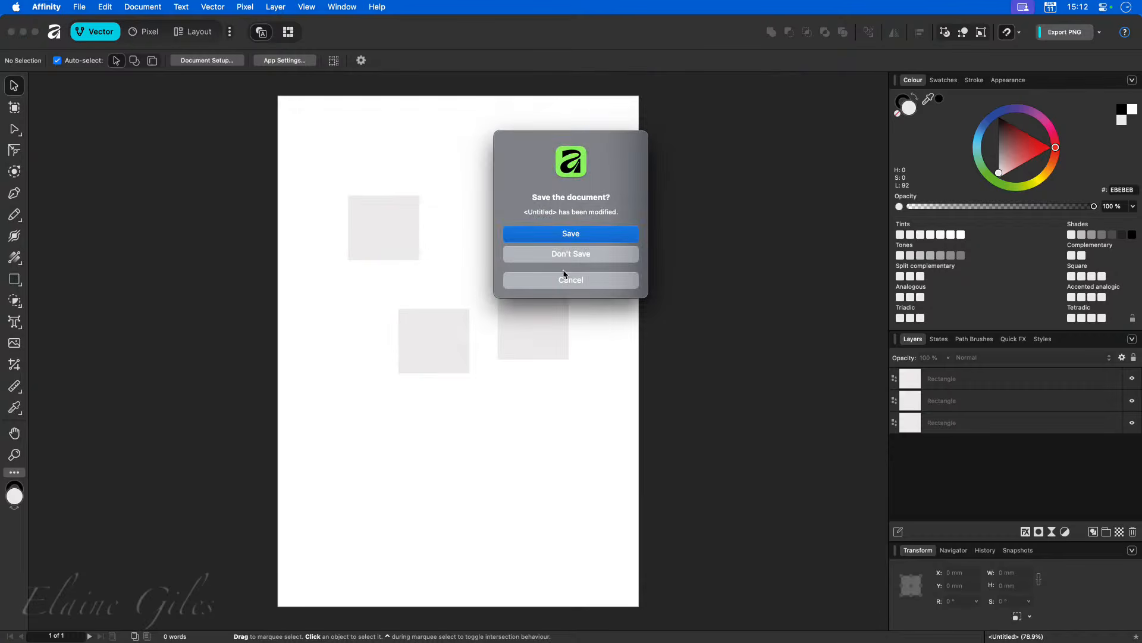
pyautogui.click(574, 256)
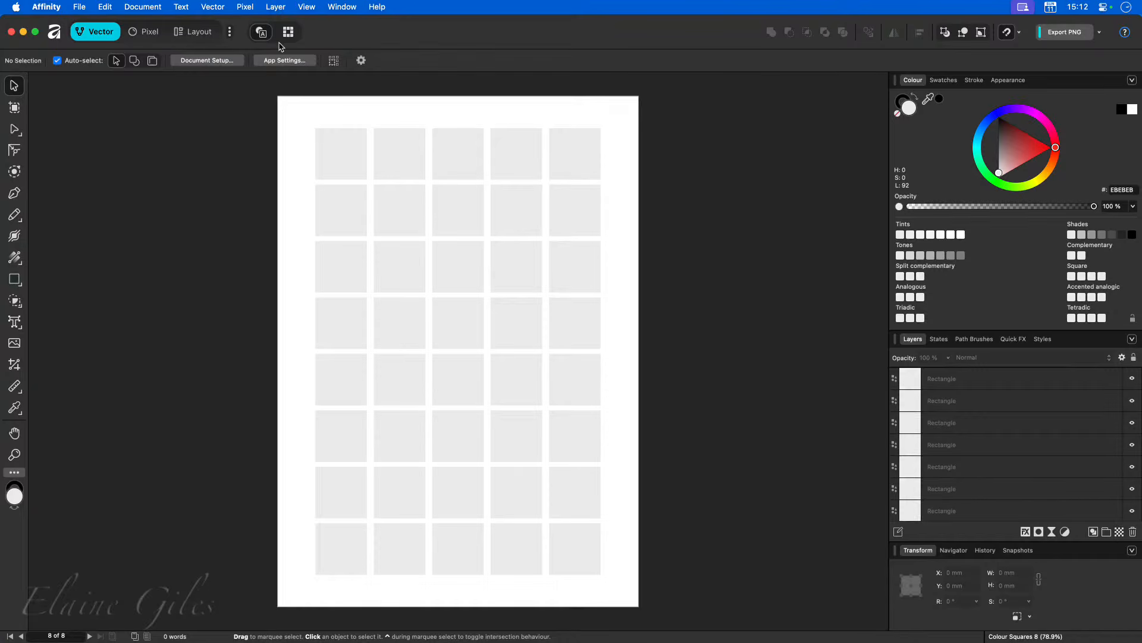
# Step: Check the colour format and profile of the Colour Squares 8 document in Document Setup without changing them
pyautogui.click(225, 63)
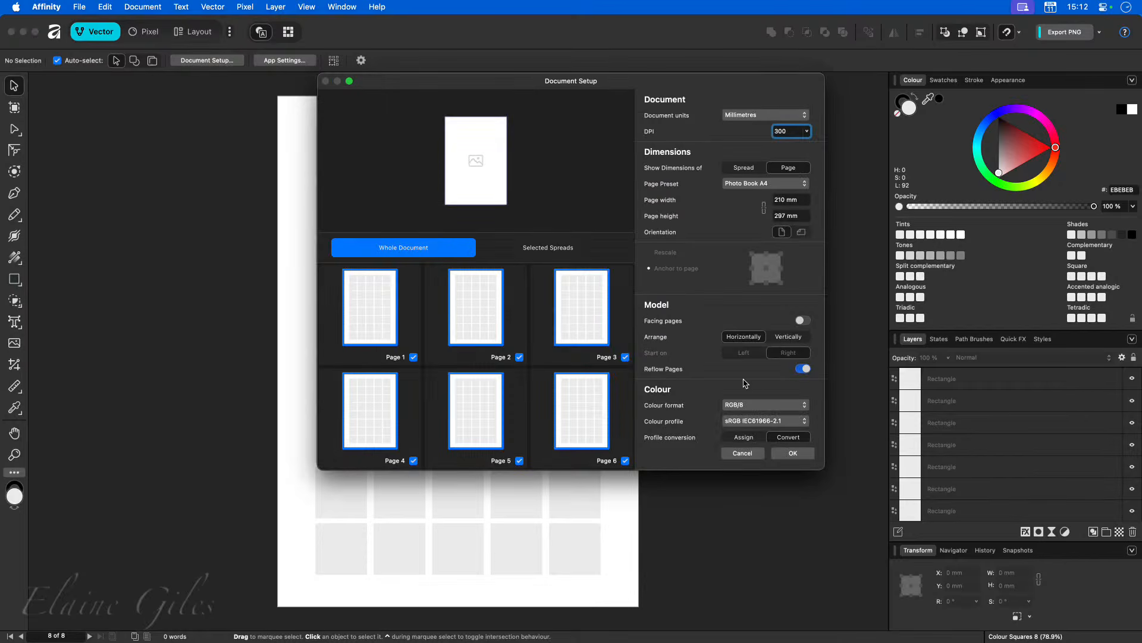
pyautogui.scroll(-3, 749, 386)
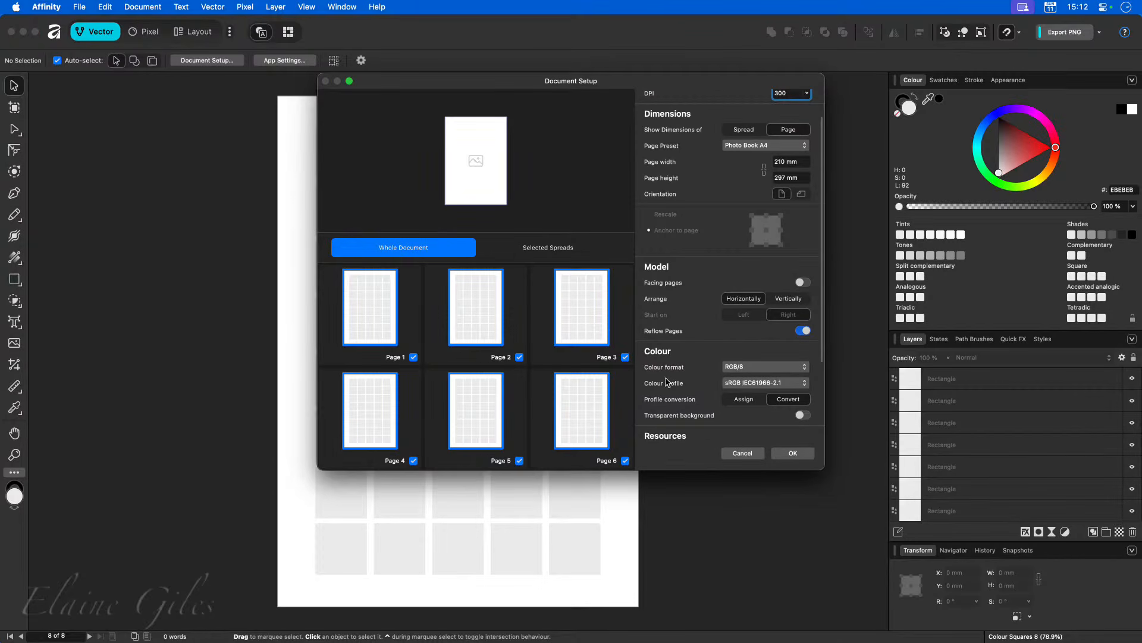
pyautogui.click(740, 452)
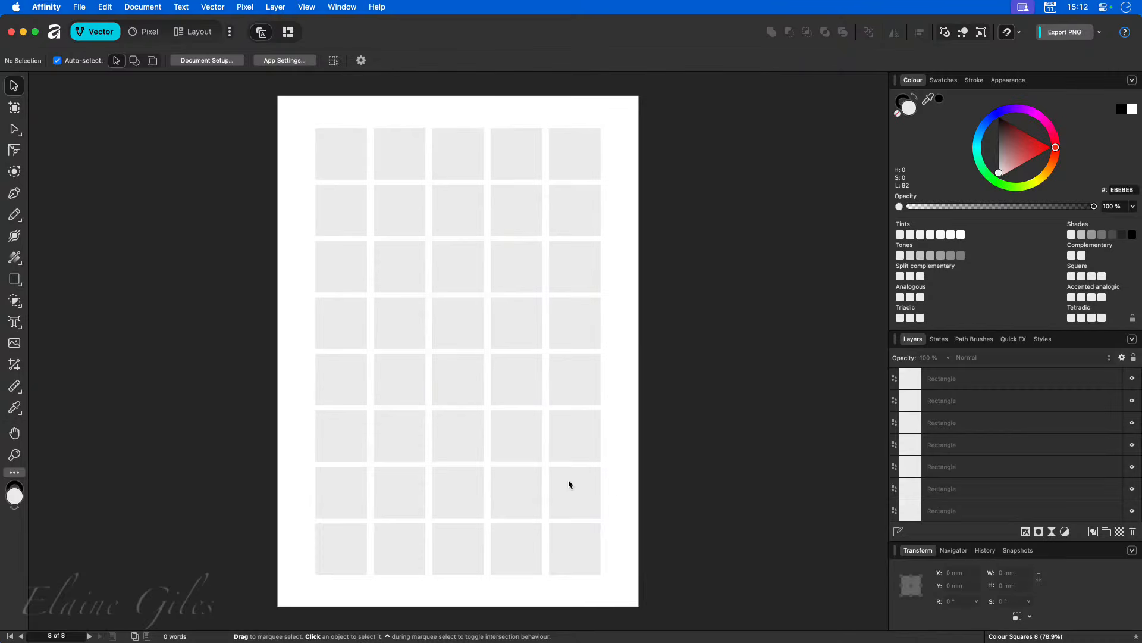
# Step: Select the first square in the top row and examine the available swatches and the colour wheel controls
pyautogui.click(336, 153)
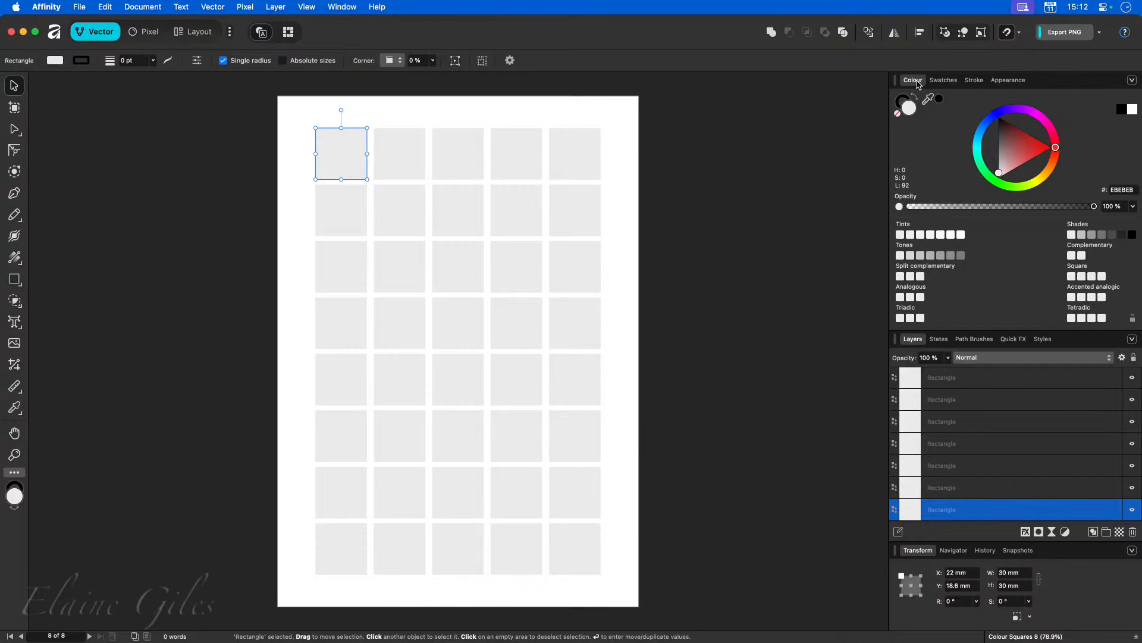
pyautogui.click(942, 82)
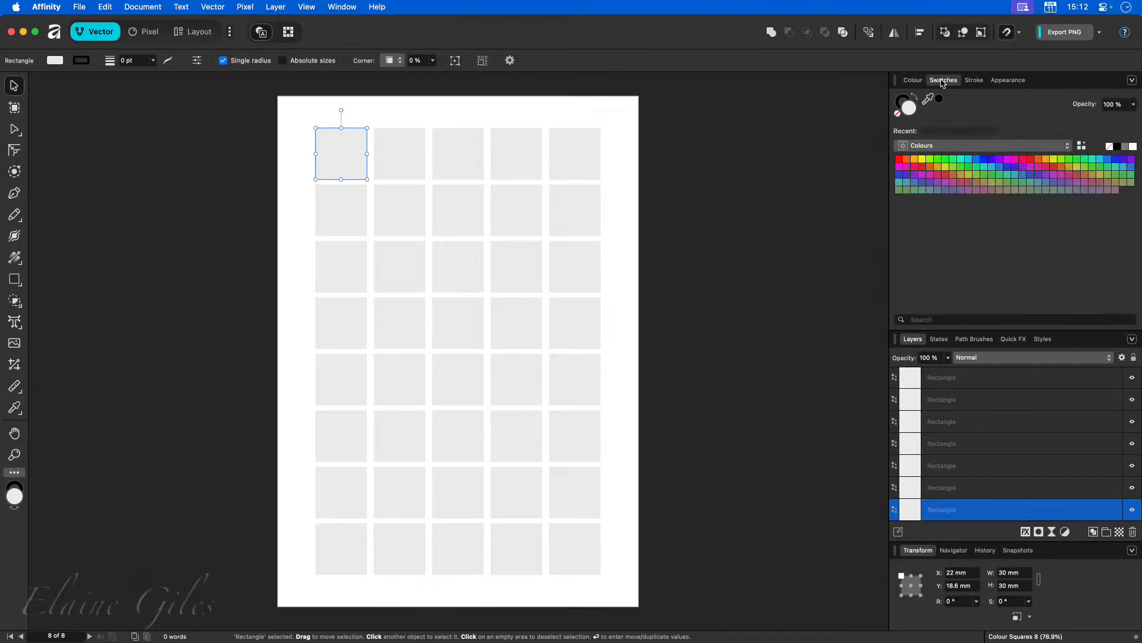
pyautogui.click(915, 82)
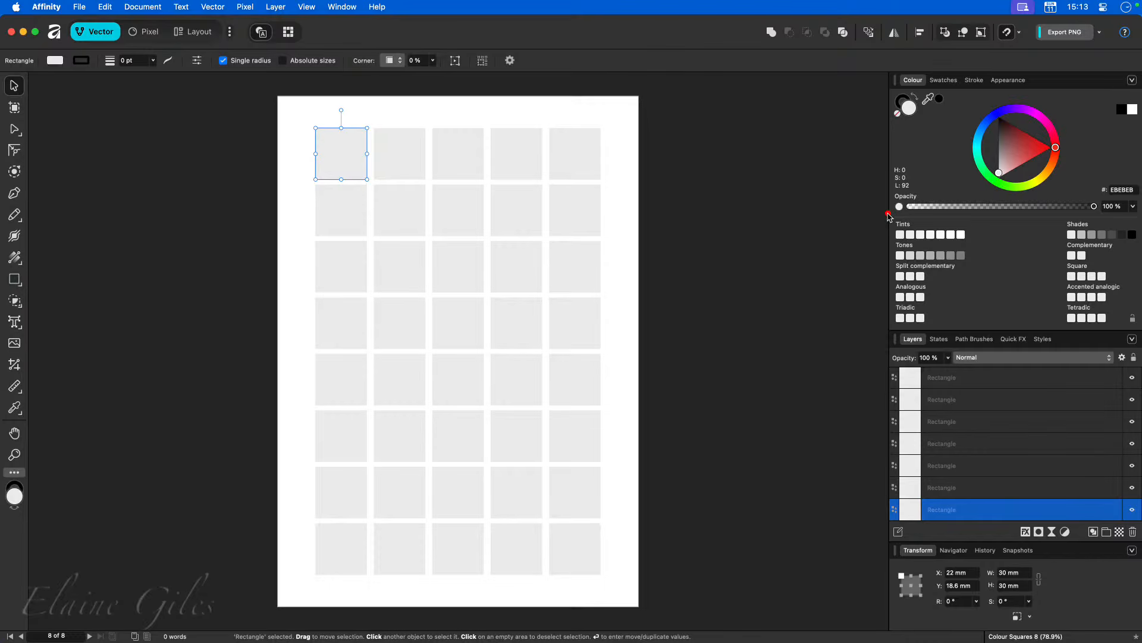
pyautogui.moveTo(888, 216); pyautogui.dragTo(1140, 330)
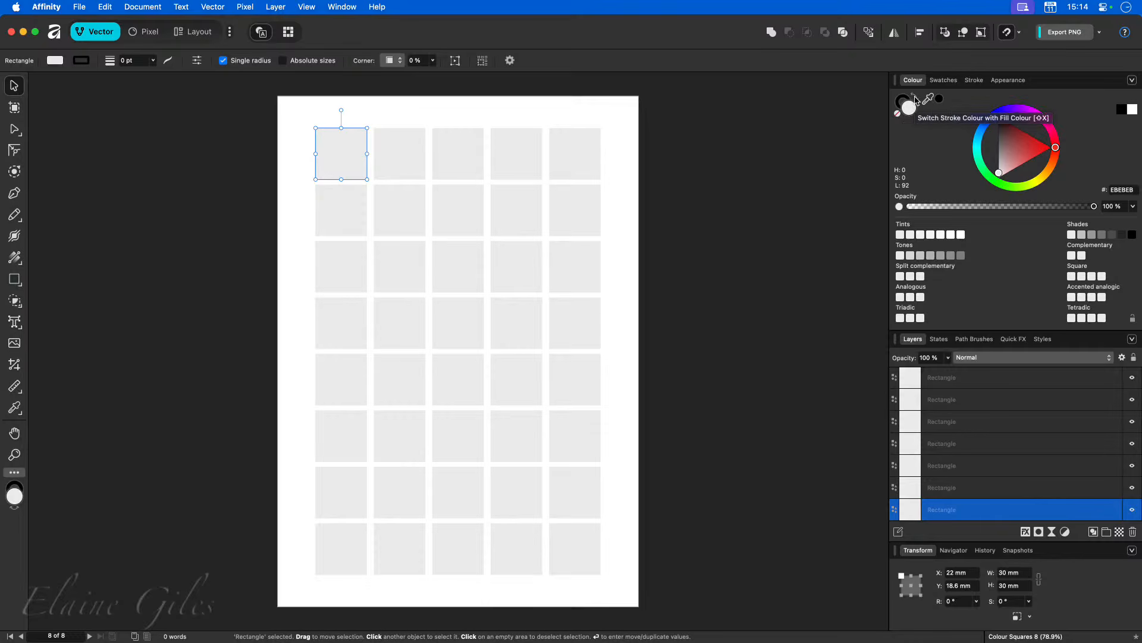
# Step: Swap the first square's stroke and fill colours, and swap them back
pyautogui.click(916, 100)
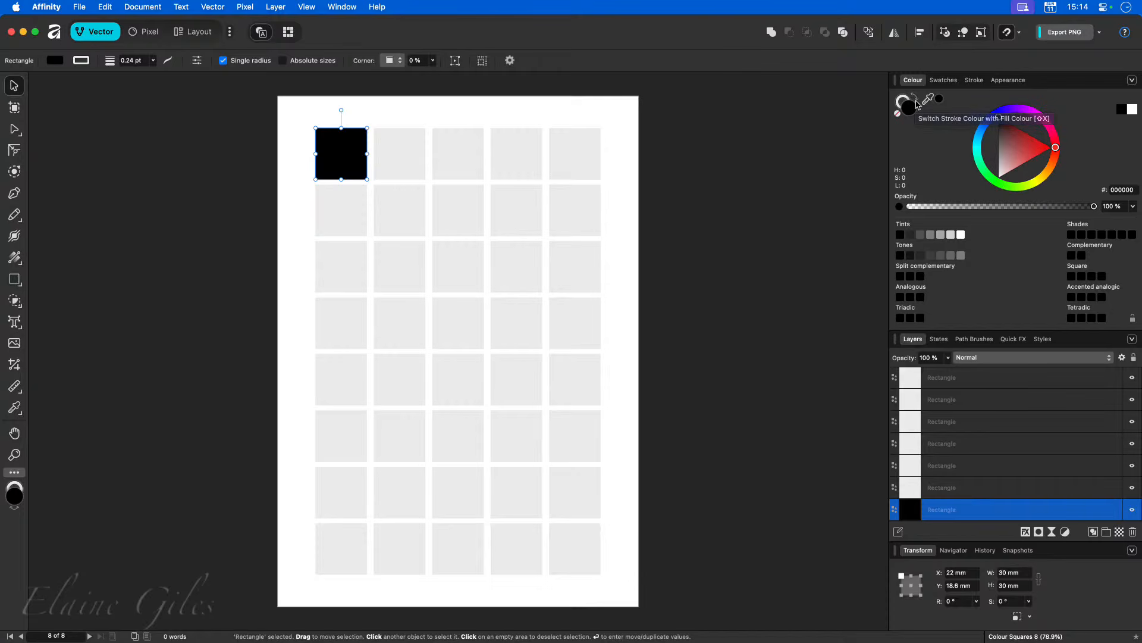
pyautogui.click(917, 100)
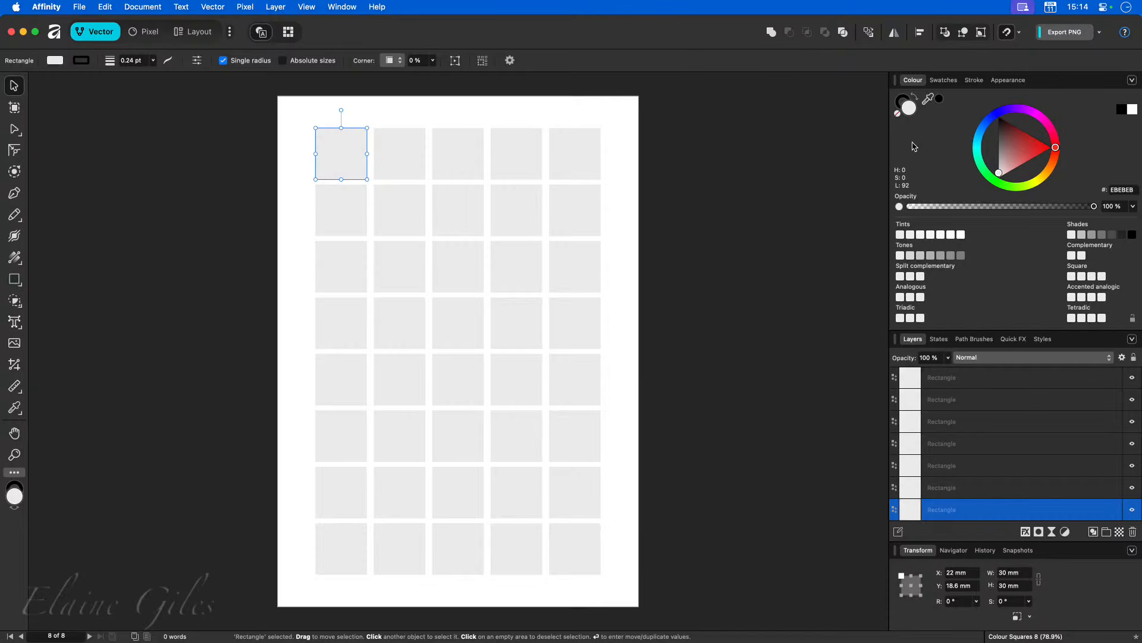
# Step: Switch the active colour selector between stroke and fill several times, ending with the fill active
pyautogui.press('x')
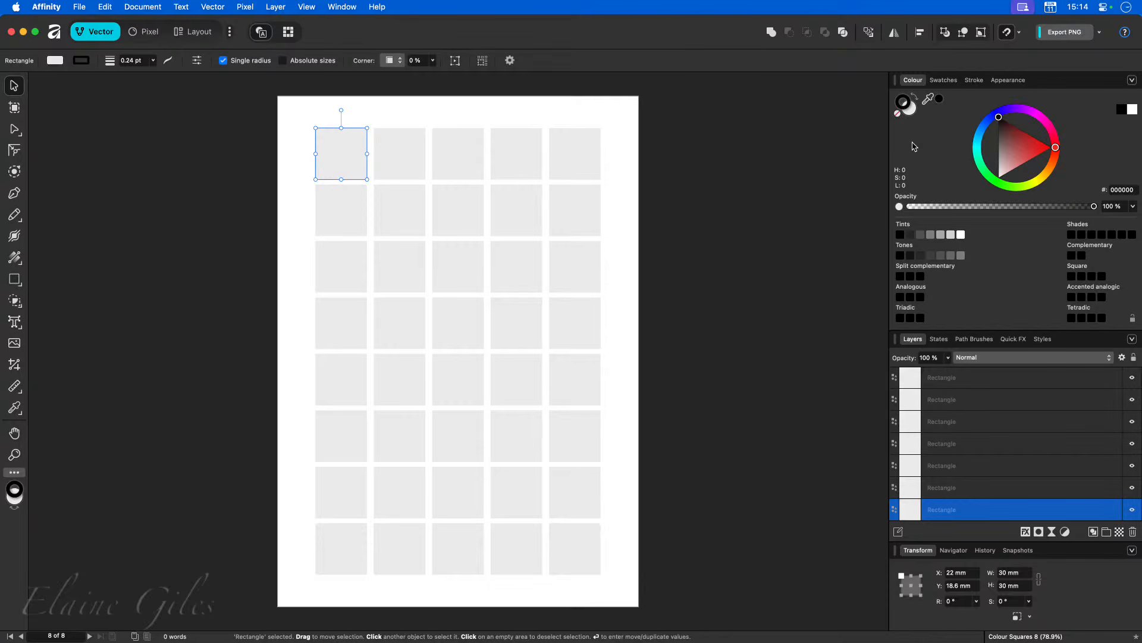
pyautogui.click(909, 110)
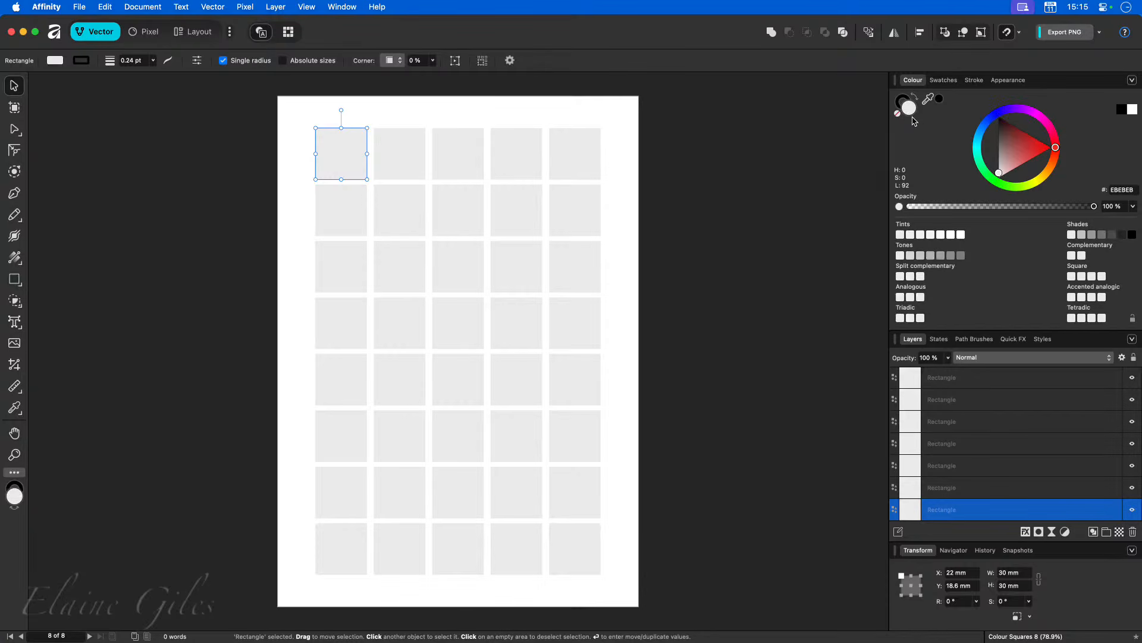
pyautogui.click(902, 101)
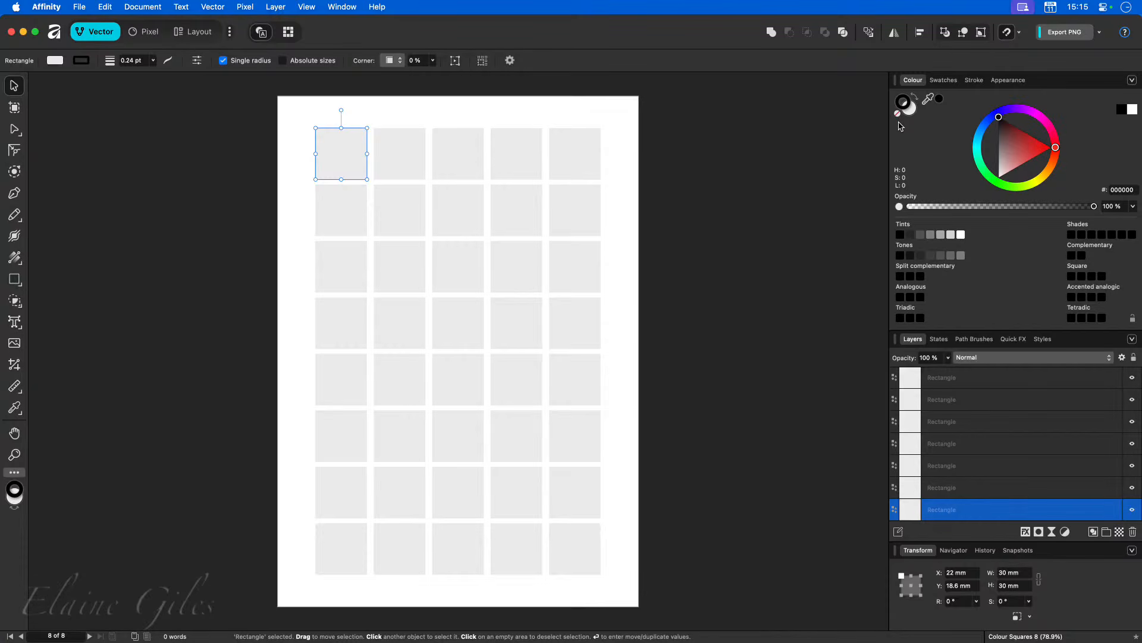
pyautogui.press('x')
pyautogui.press('x')
pyautogui.press('x')
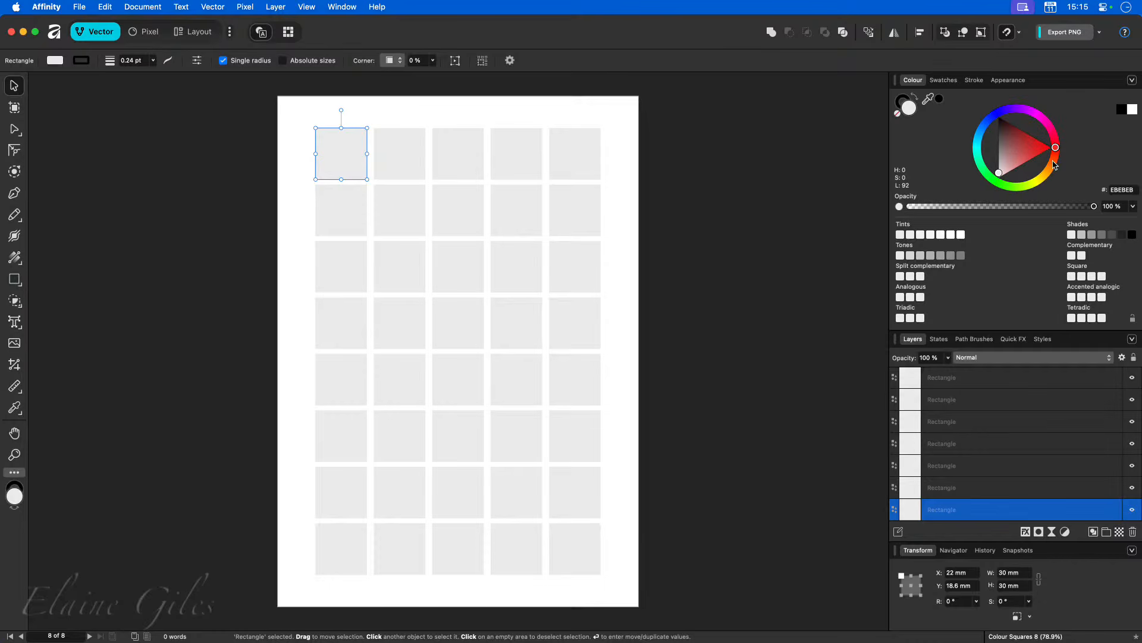
# Step: Fill the top row's first square with pale orange FFD5A7 from the colour wheel and give the second square the same recent colour
pyautogui.moveTo(1057, 150)
pyautogui.mouseDown()
pyautogui.moveTo(1015, 190)
pyautogui.moveTo(983, 175)
pyautogui.moveTo(965, 147)
pyautogui.moveTo(970, 126)
pyautogui.moveTo(990, 105)
pyautogui.moveTo(1028, 112)
pyautogui.moveTo(1055, 148)
pyautogui.moveTo(1047, 166)
pyautogui.mouseUp()
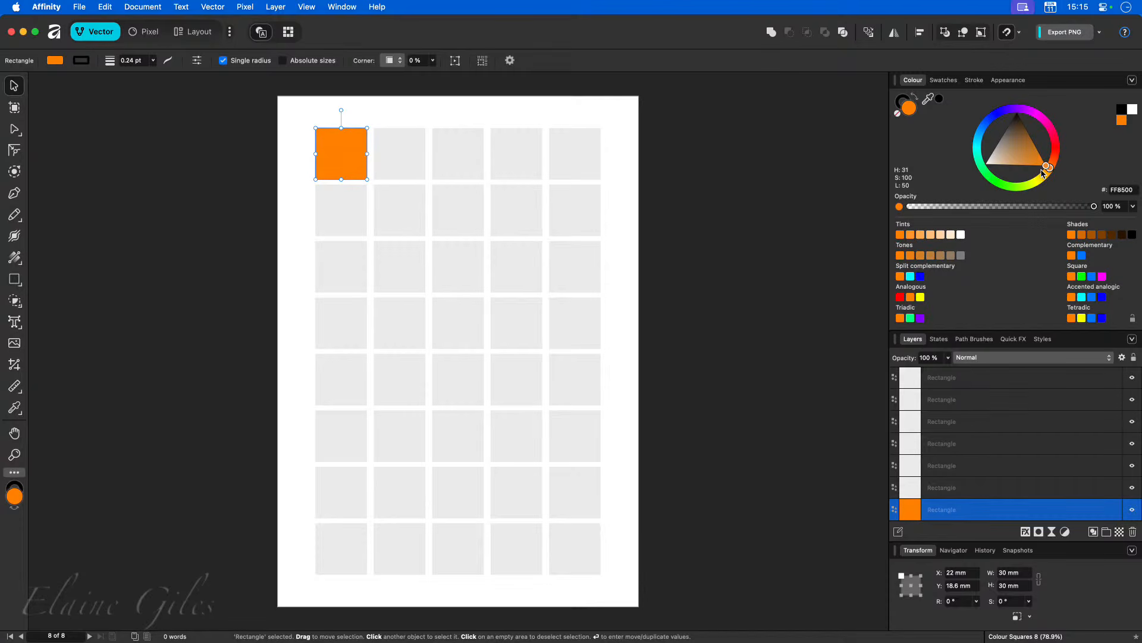
pyautogui.moveTo(1047, 168)
pyautogui.mouseDown()
pyautogui.moveTo(992, 172)
pyautogui.moveTo(1031, 134)
pyautogui.moveTo(1007, 171)
pyautogui.mouseUp()
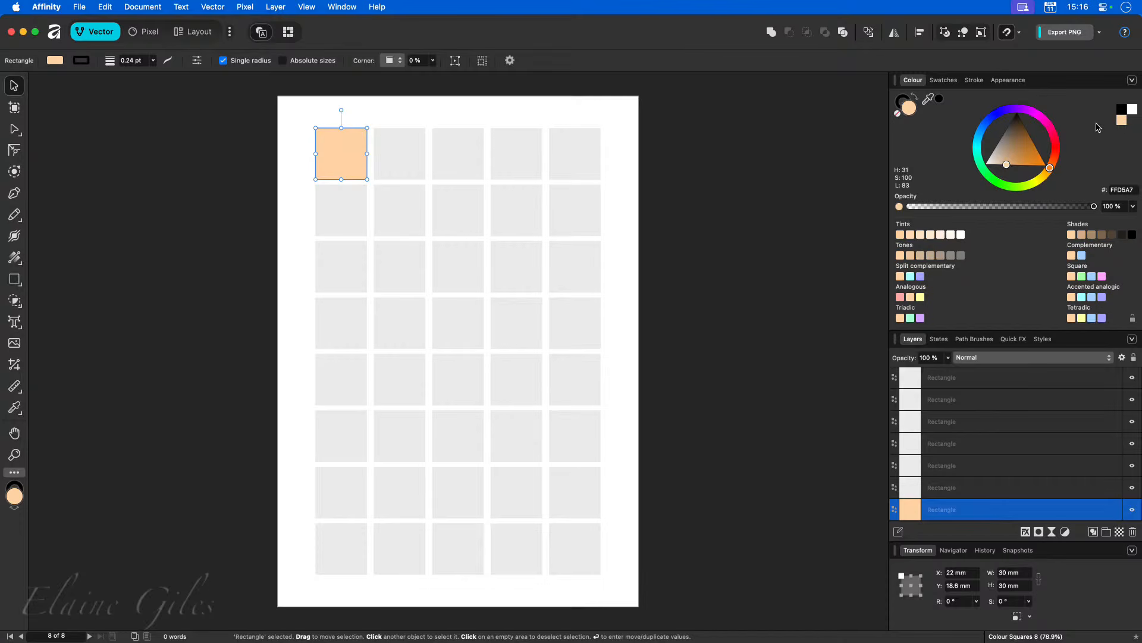
pyautogui.click(394, 163)
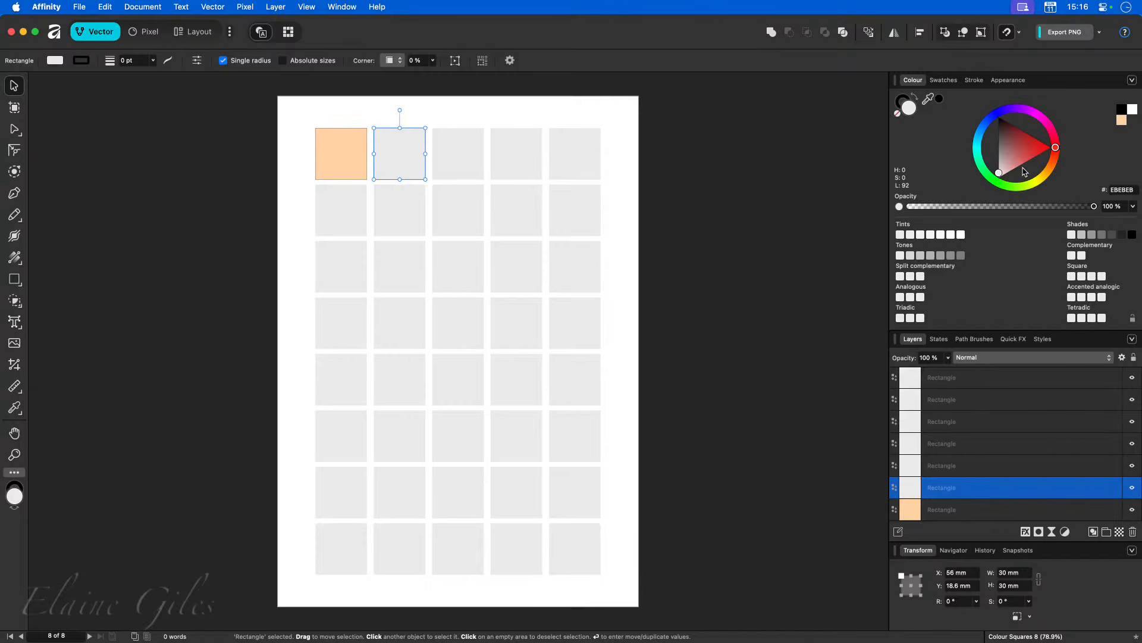
pyautogui.click(1122, 121)
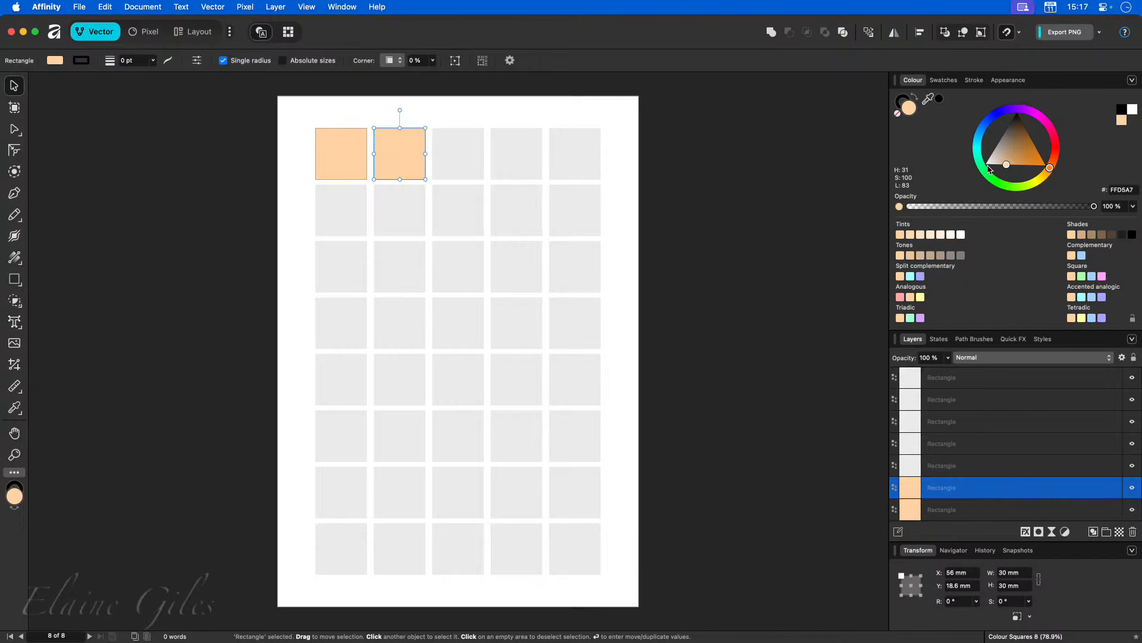
# Step: Fill the top row's third square with pale orange FFD5A7 and change it to its light cyan split complementary, A7FDFF
pyautogui.click(470, 157)
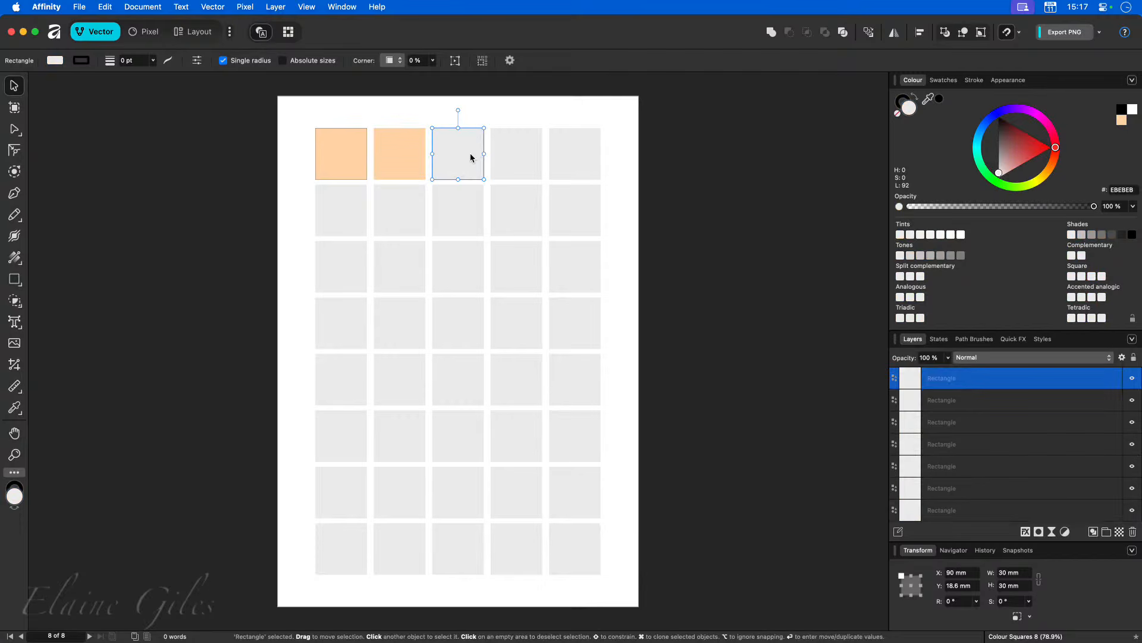
pyautogui.click(399, 158)
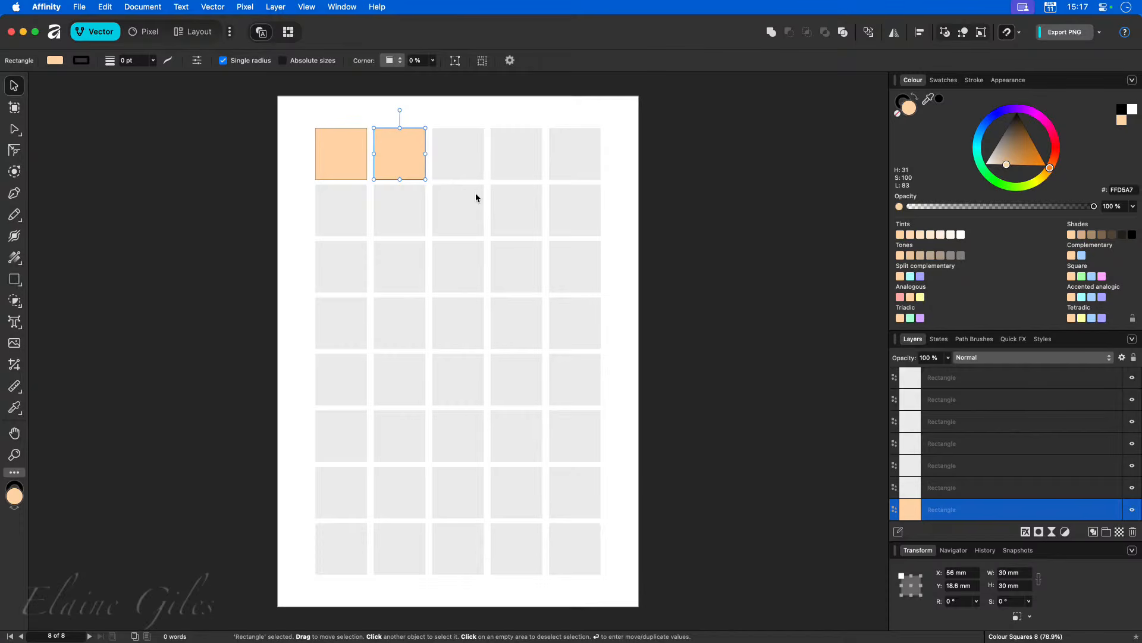
pyautogui.click(461, 159)
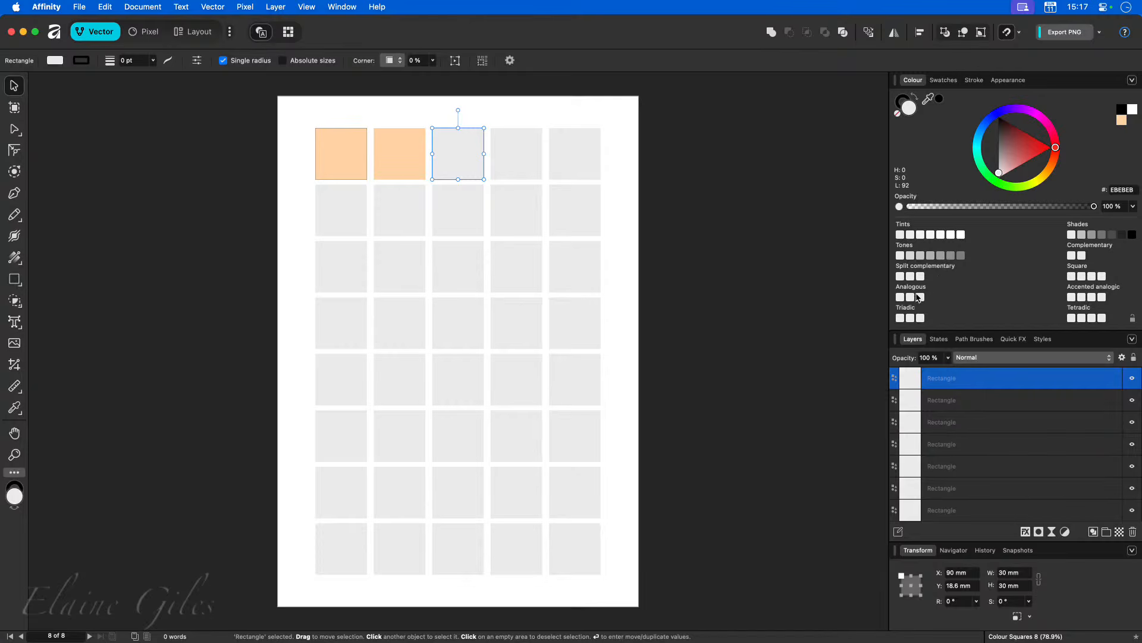
pyautogui.click(1122, 120)
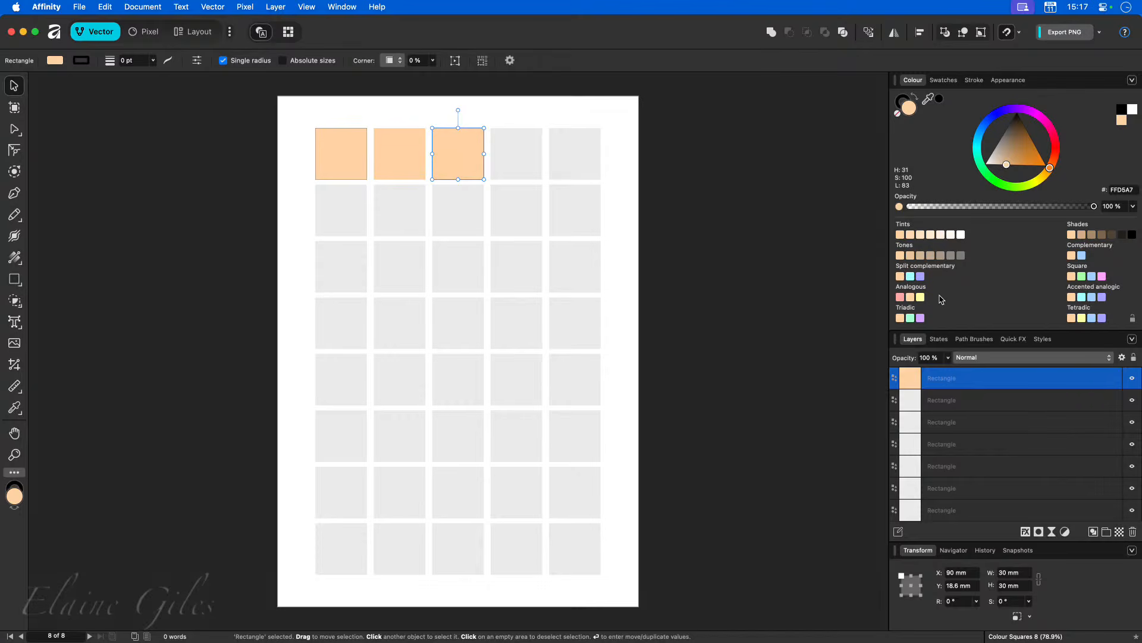
pyautogui.click(910, 277)
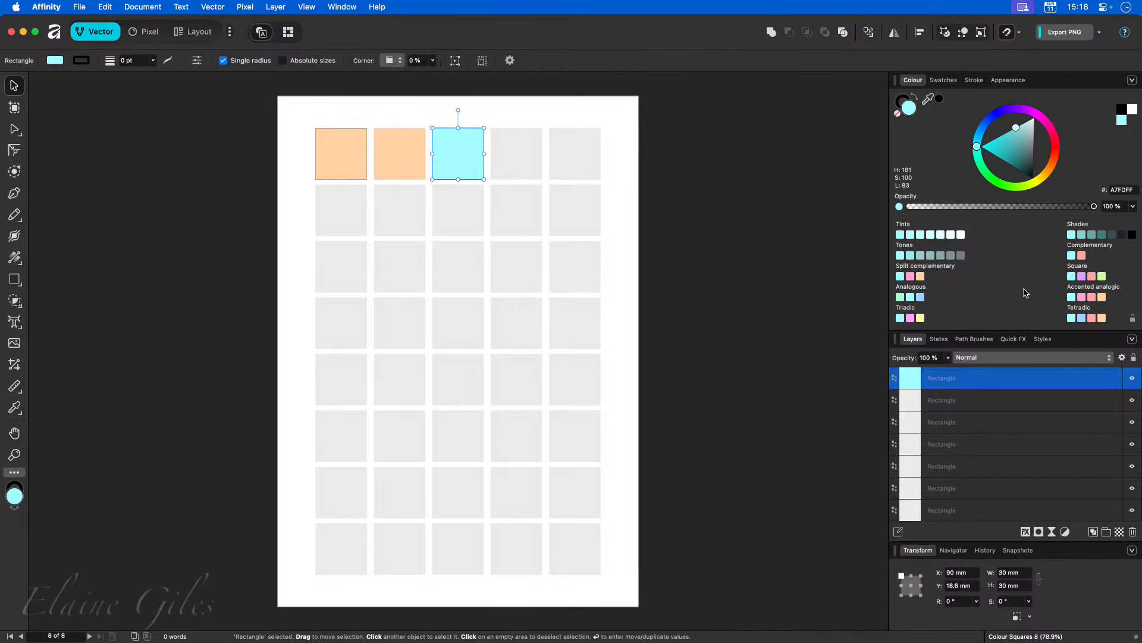
pyautogui.click(521, 164)
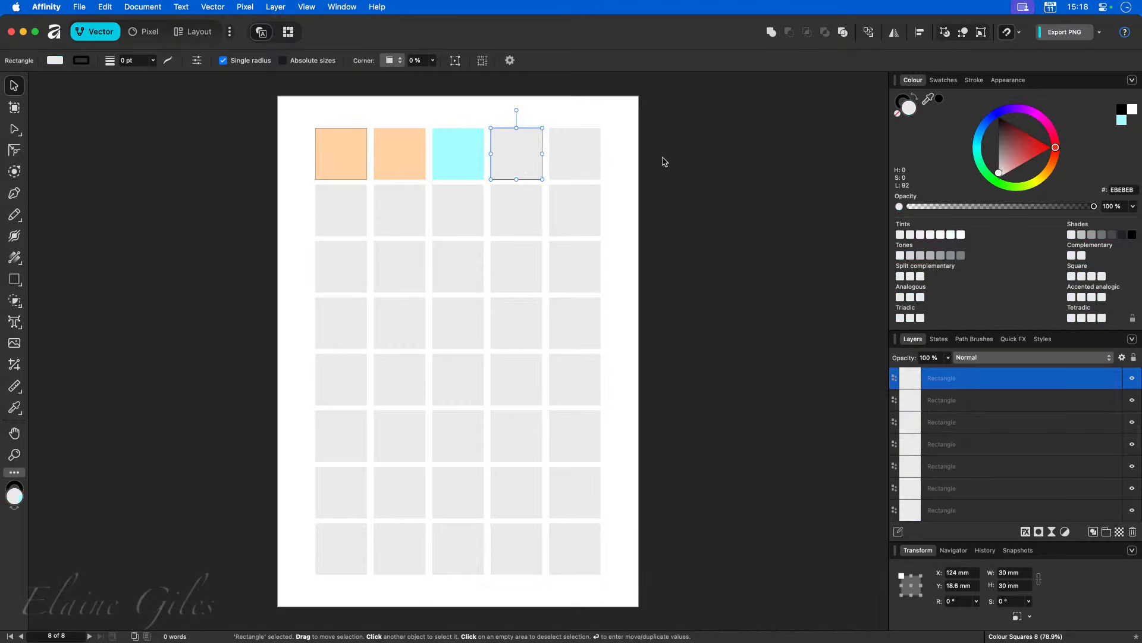
pyautogui.click(1132, 113)
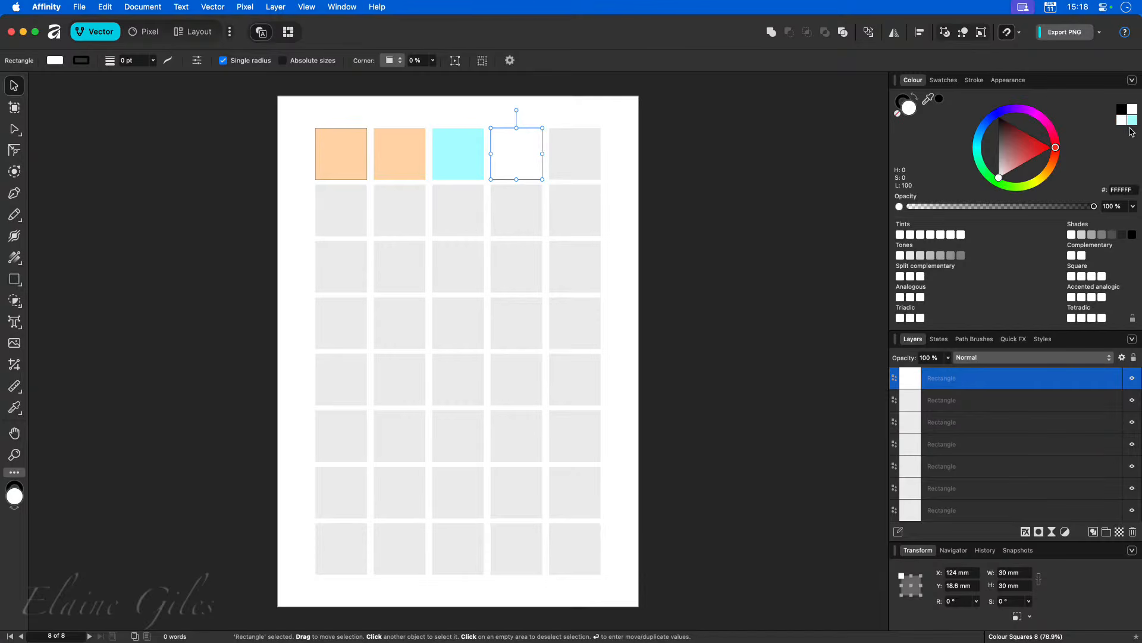
pyautogui.press('super+z')
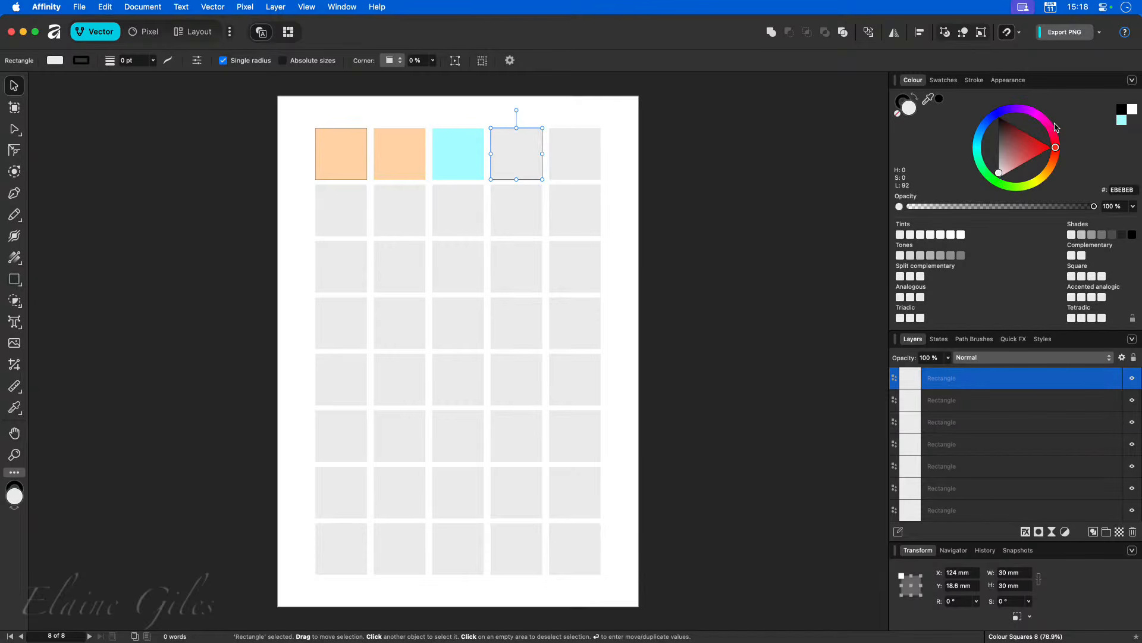
# Step: Recolour the top row's second square with its lavender split complementary, A9A7FF
pyautogui.click(395, 155)
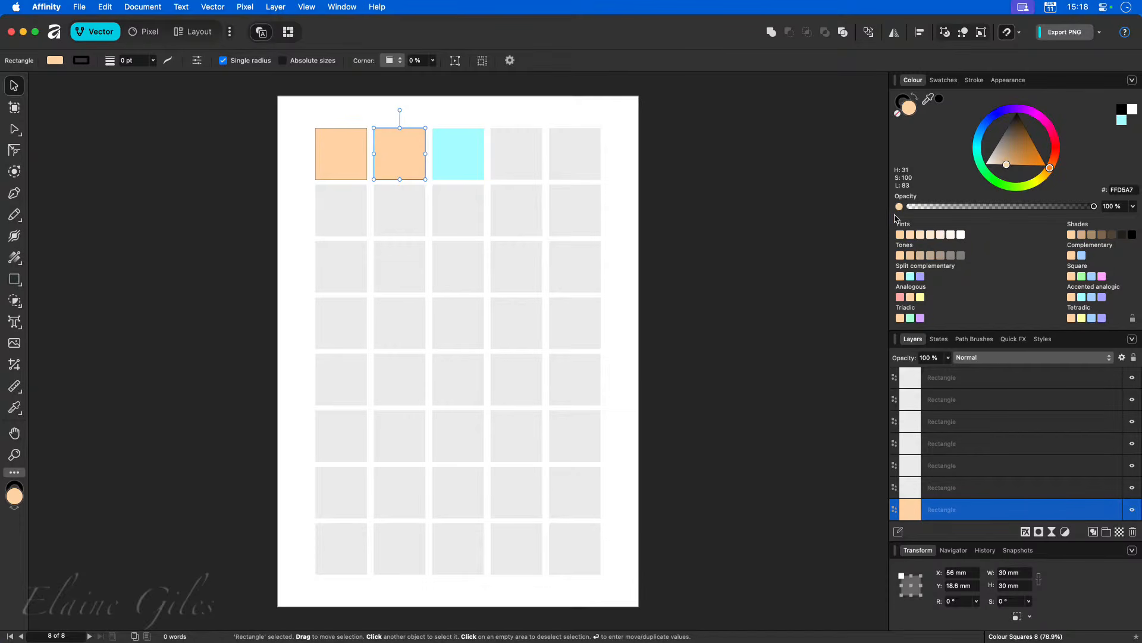
pyautogui.click(920, 276)
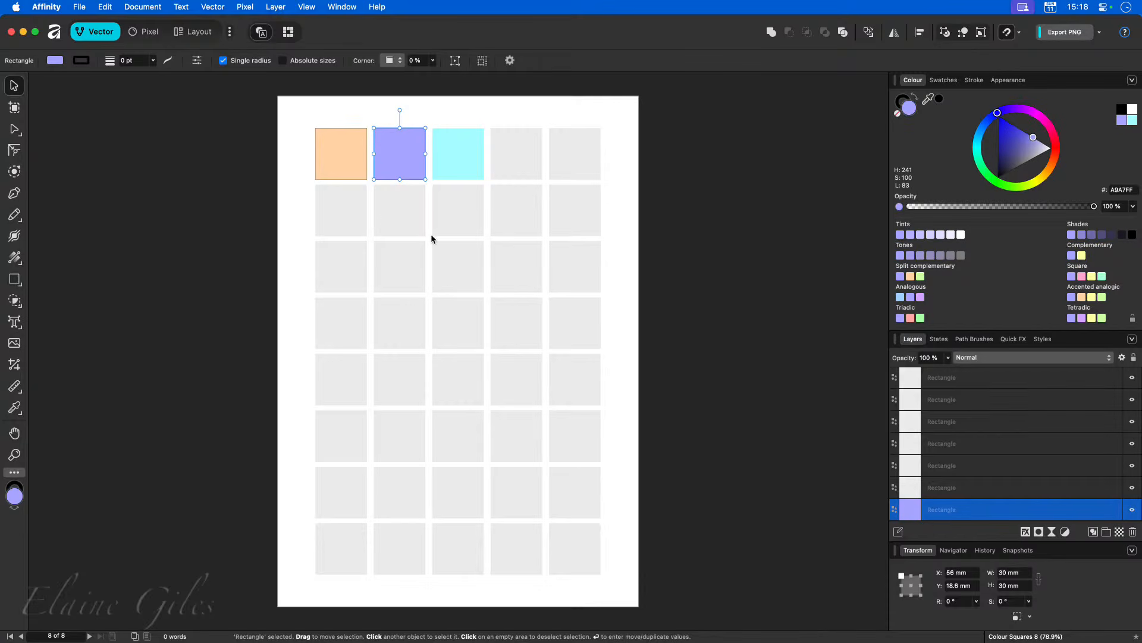
# Step: Place a copy of the first square above the second row's first grey square and recolour it with its lavender split complementary, A9A7FF
pyautogui.click(338, 146)
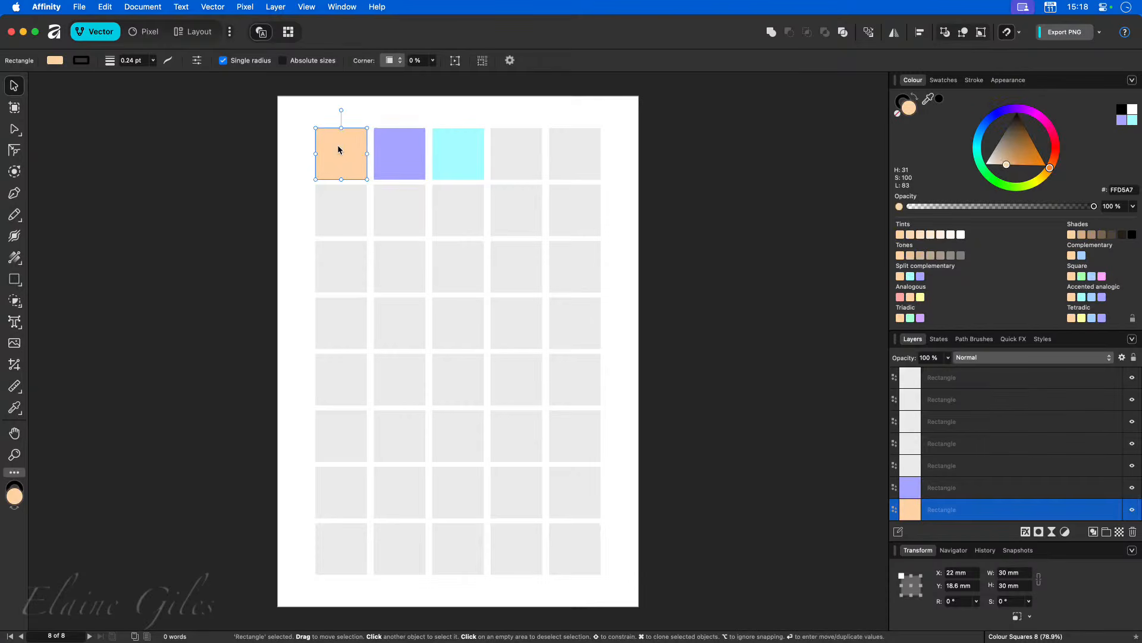
pyautogui.moveTo(338, 149); pyautogui.dragTo(345, 207)
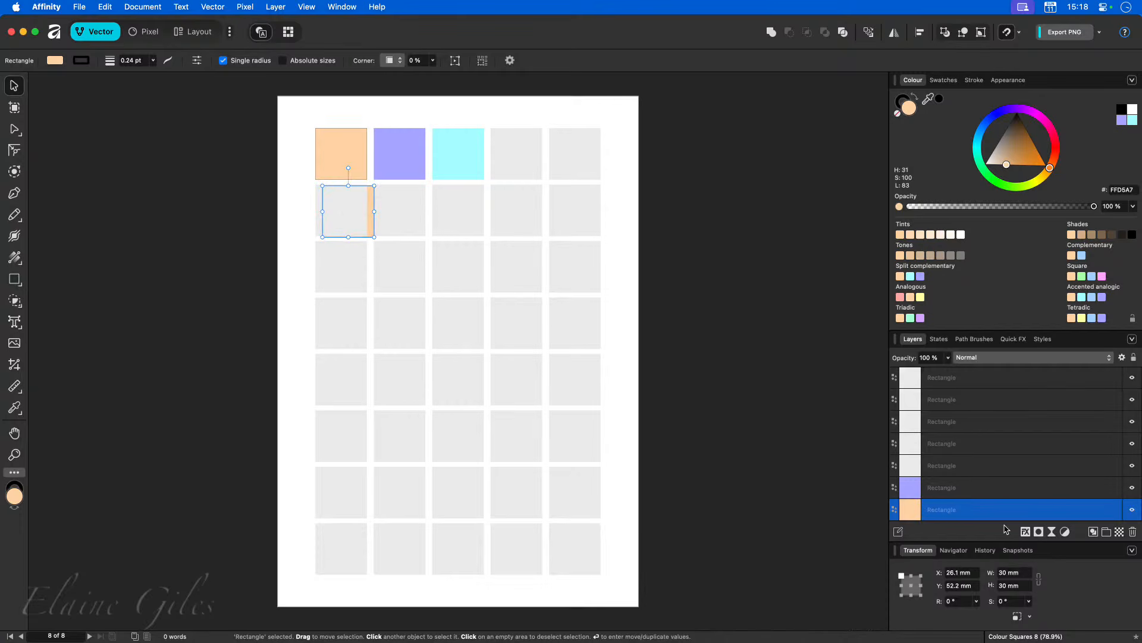
pyautogui.moveTo(972, 505); pyautogui.dragTo(955, 376)
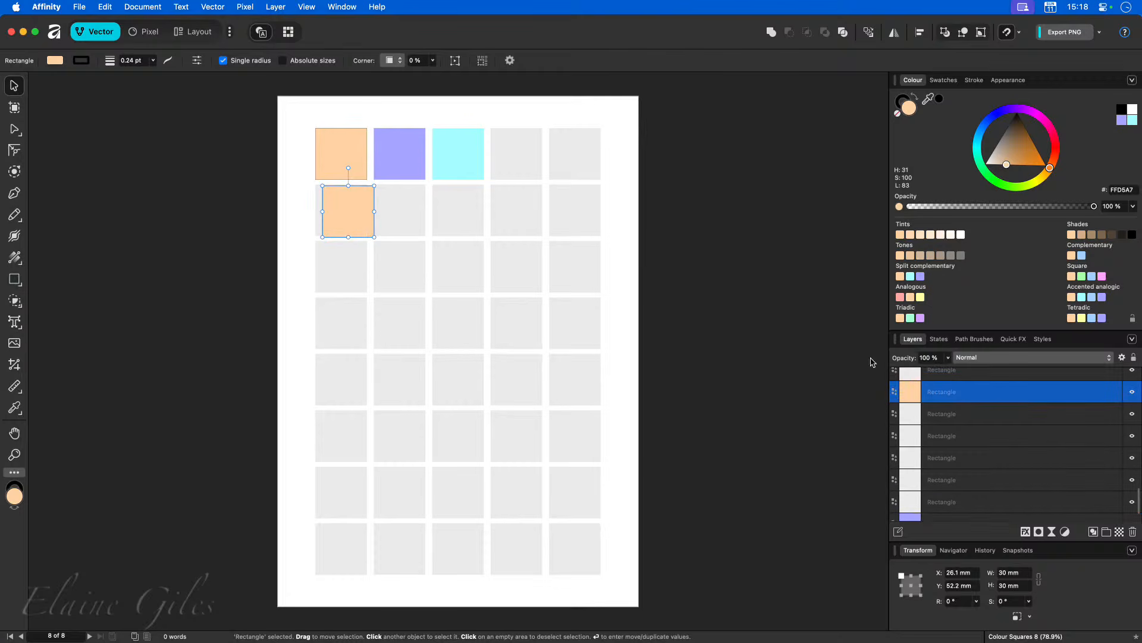
pyautogui.moveTo(339, 204); pyautogui.dragTo(333, 203)
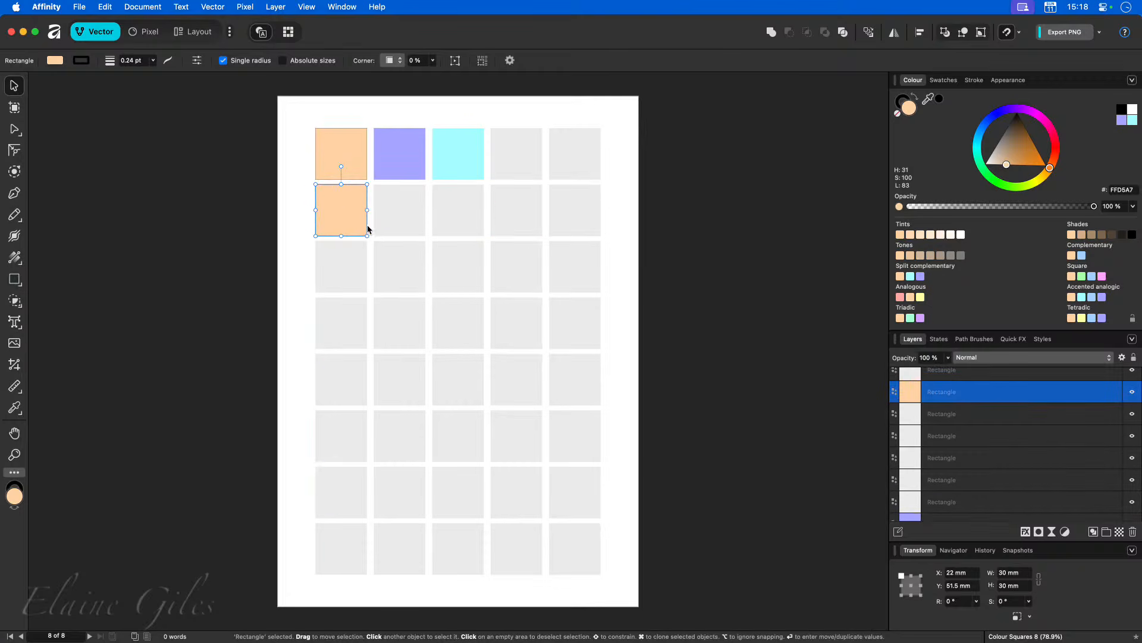
pyautogui.click(921, 276)
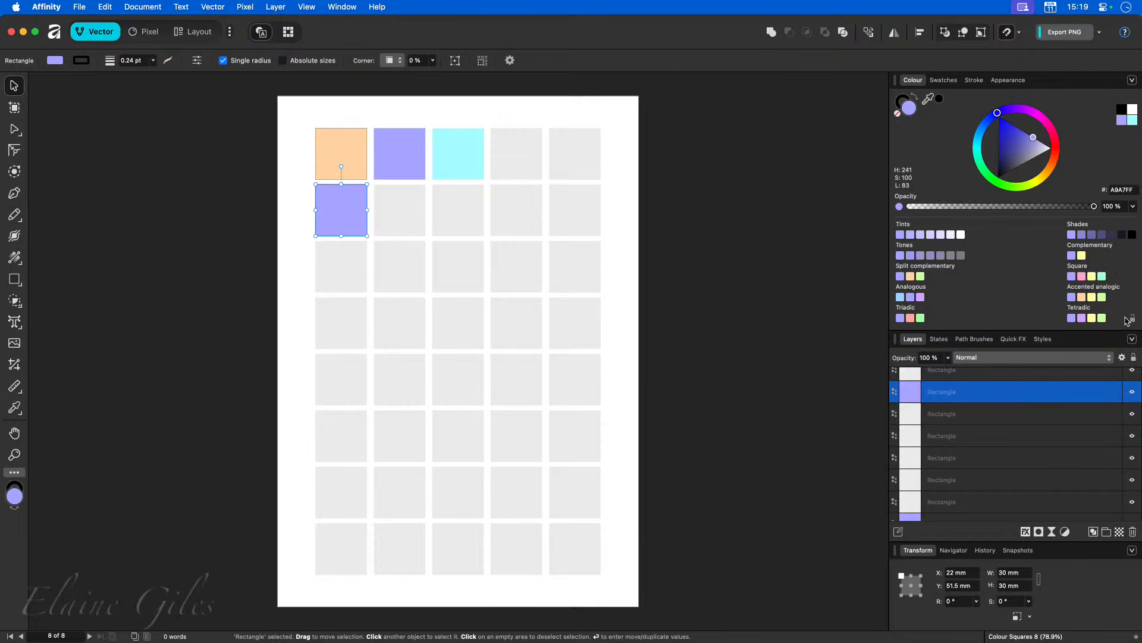
# Step: Lock the lavender's harmonies and fill the third row's first square with mint green A7FFD5 from the square harmony
pyautogui.click(350, 268)
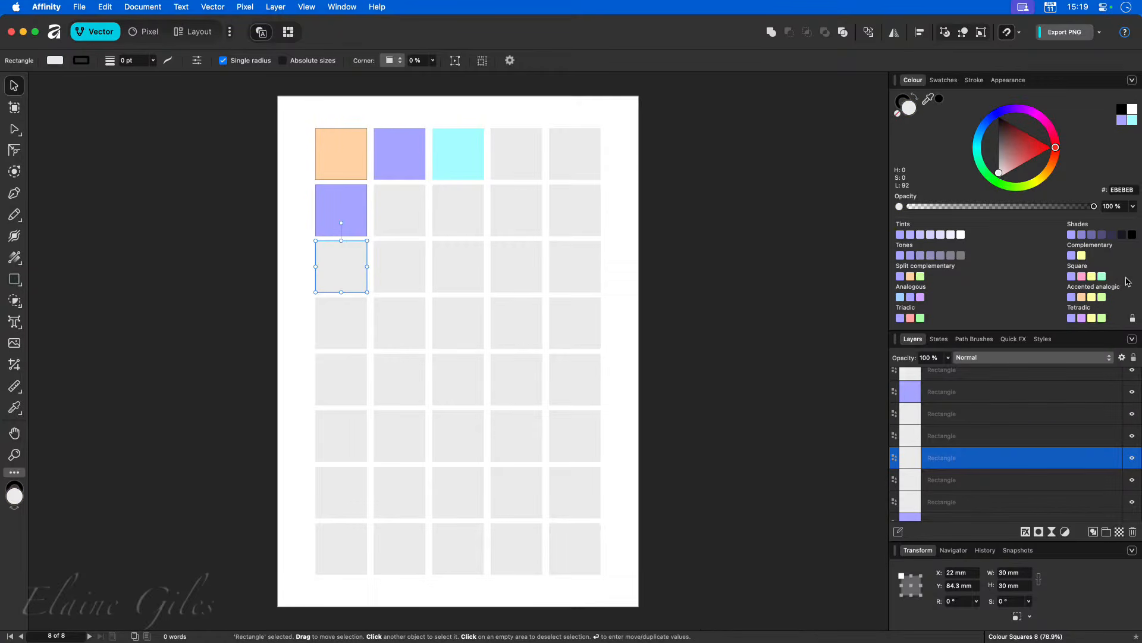
pyautogui.click(1102, 276)
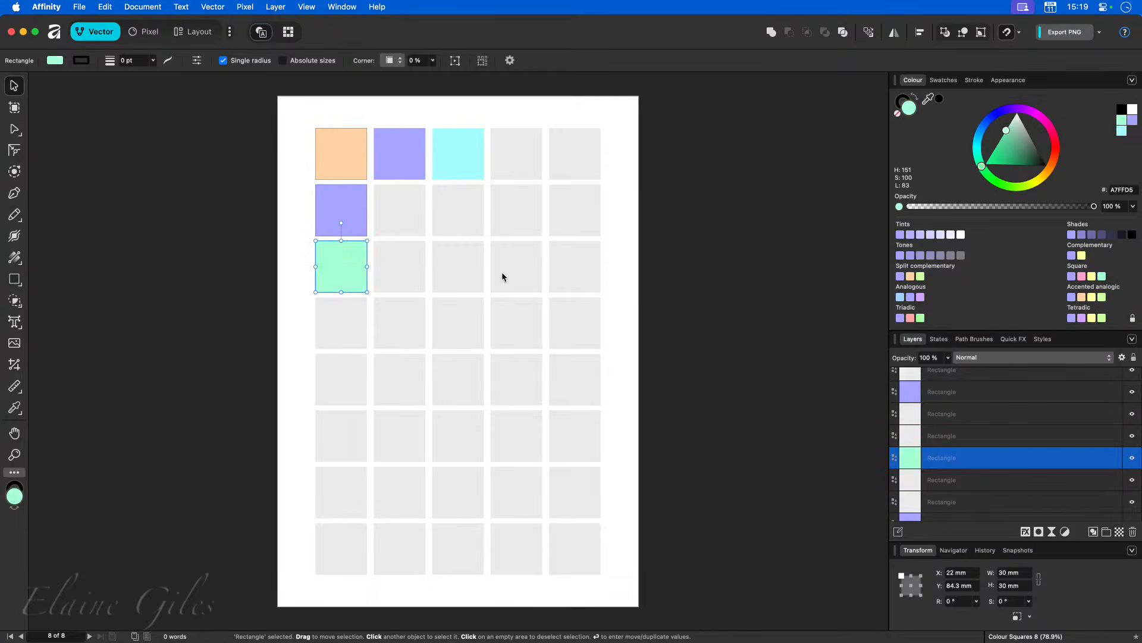
pyautogui.click(419, 268)
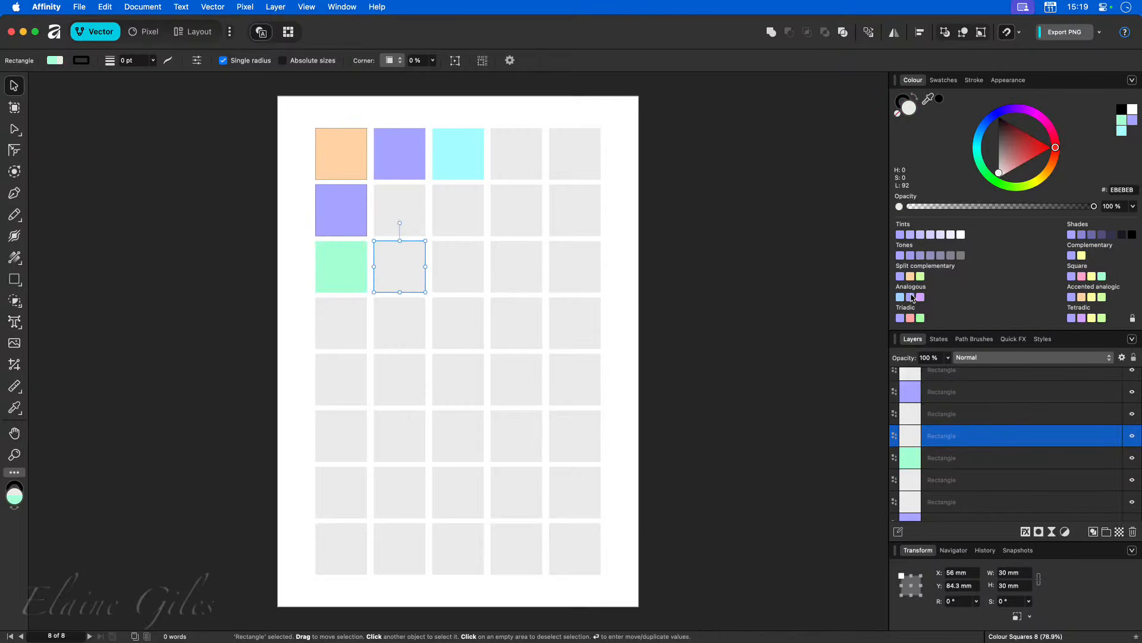
pyautogui.click(349, 163)
pyautogui.click(345, 205)
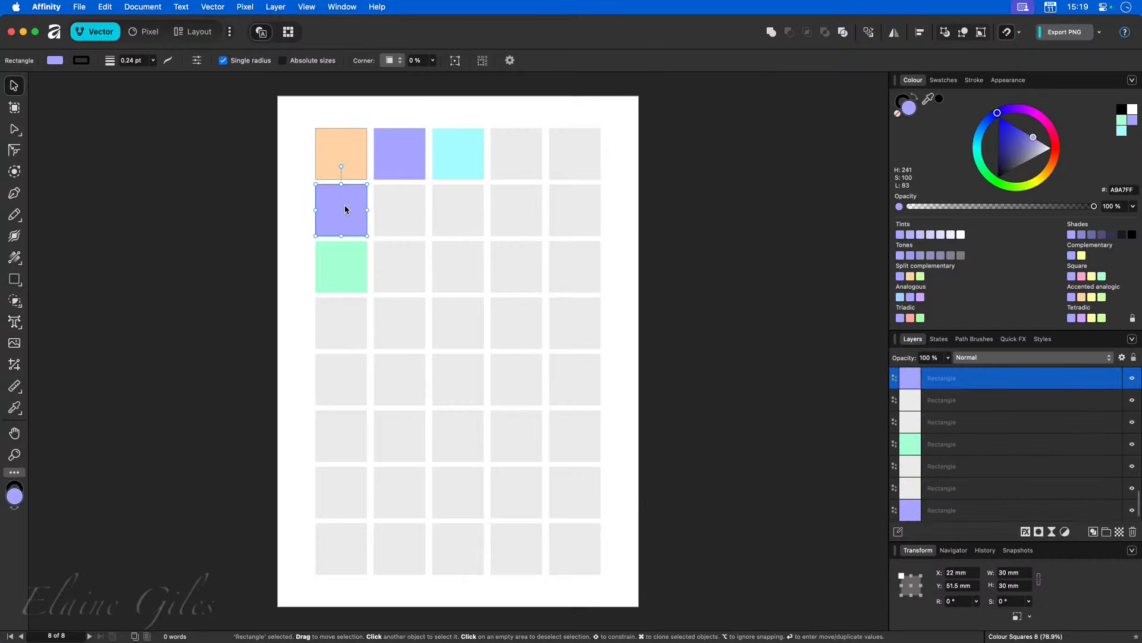
pyautogui.click(331, 256)
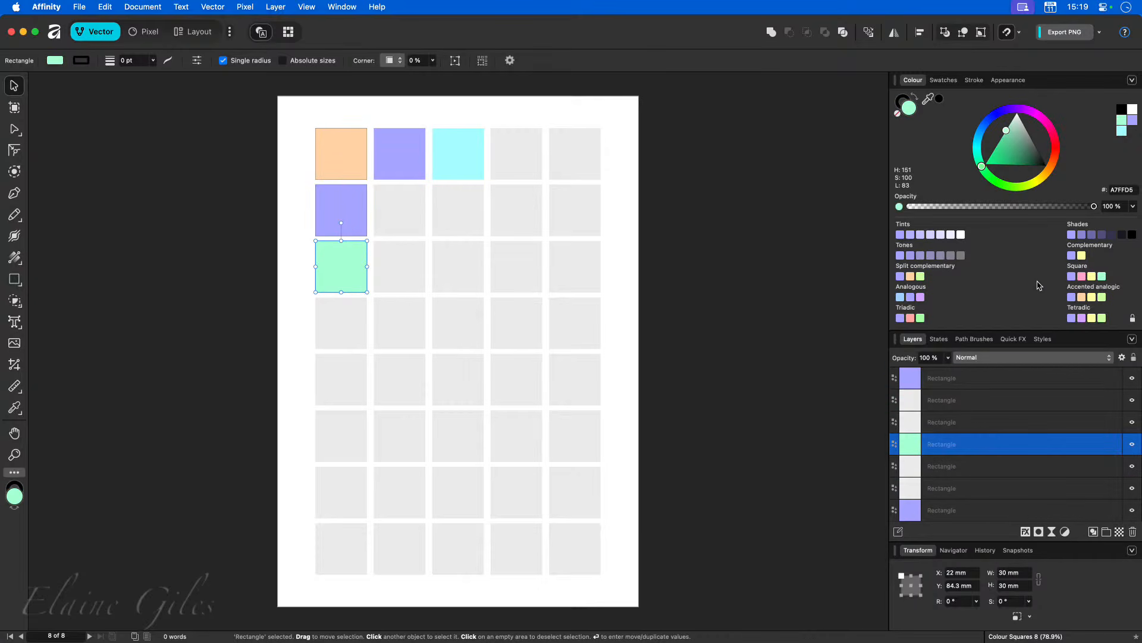
# Step: Fill the third row's second, third and fourth squares with pink, yellow and mint green from the locked square harmony
pyautogui.click(401, 265)
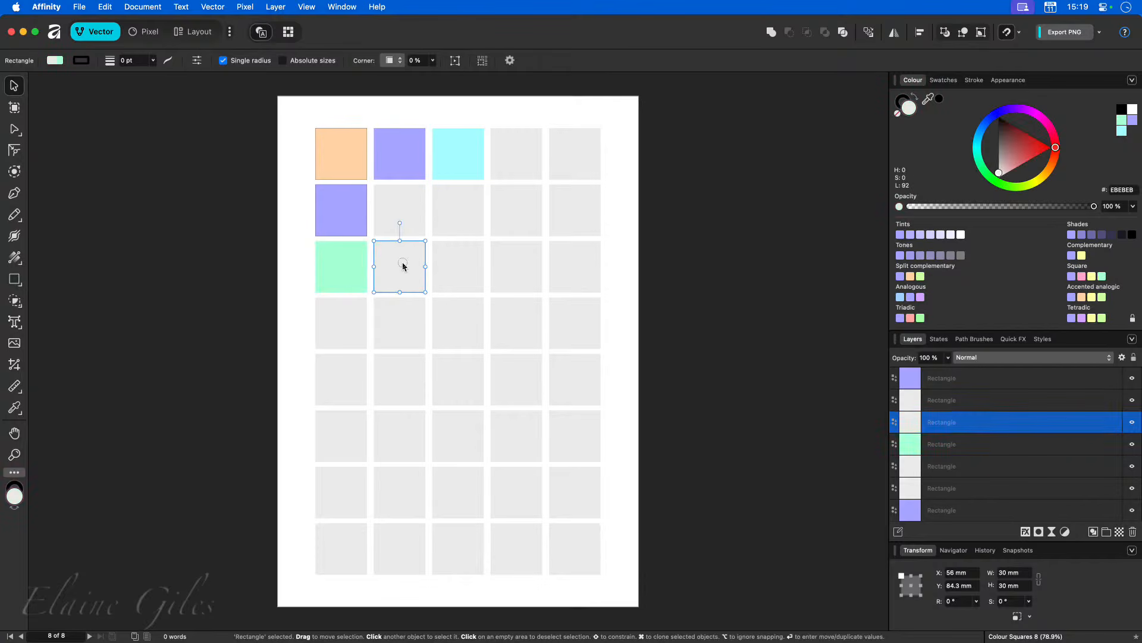
pyautogui.click(1080, 276)
pyautogui.click(459, 268)
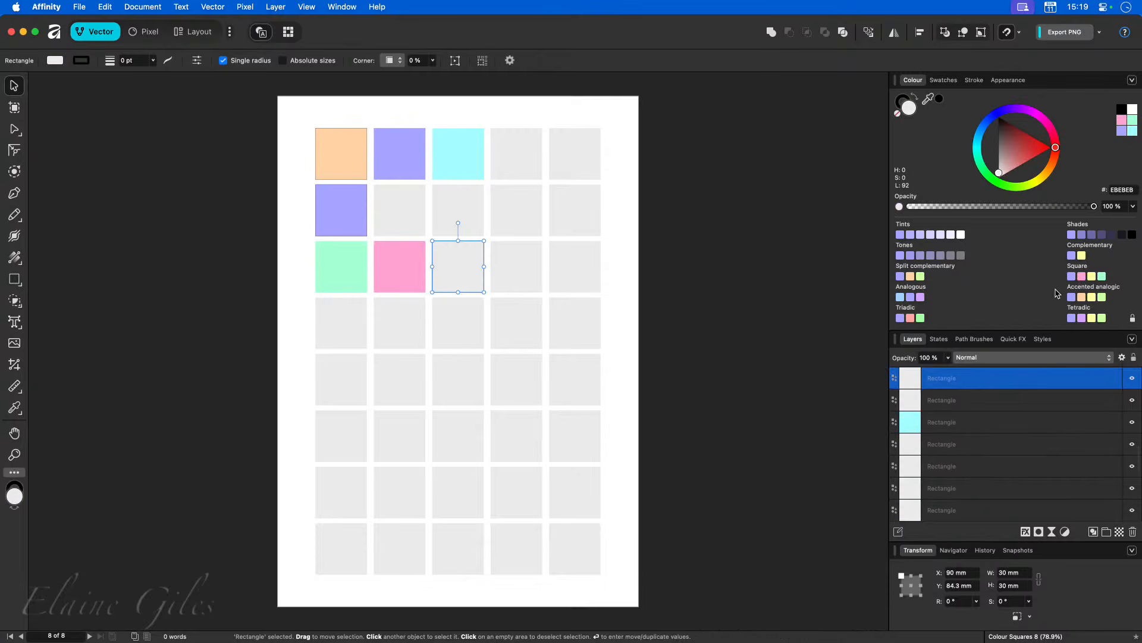
pyautogui.click(1092, 276)
pyautogui.click(513, 268)
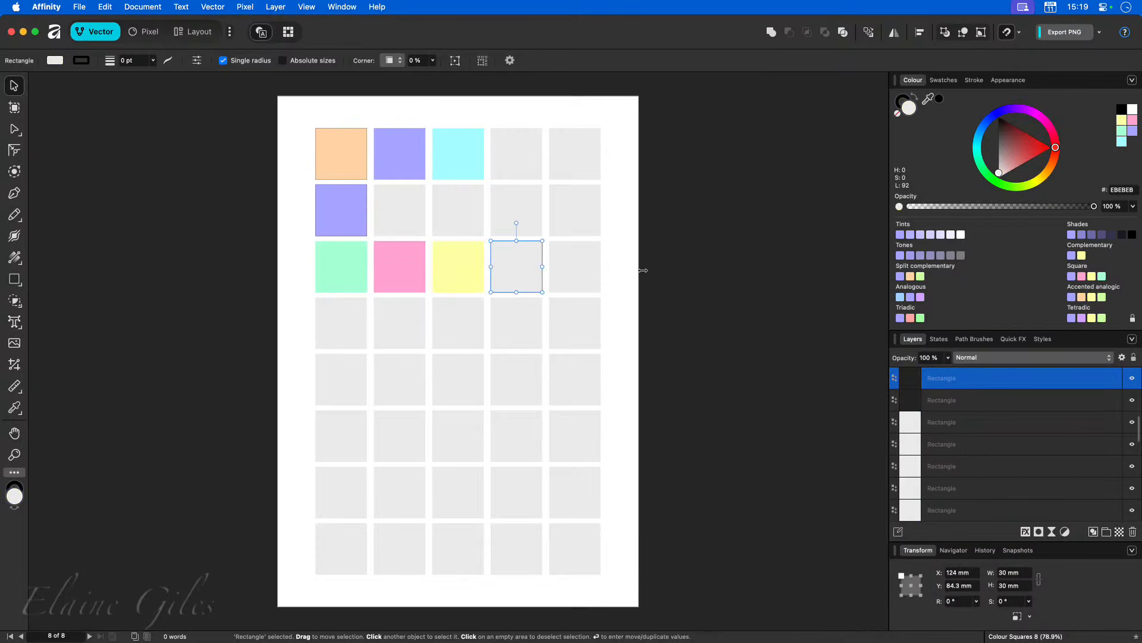
pyautogui.click(1102, 277)
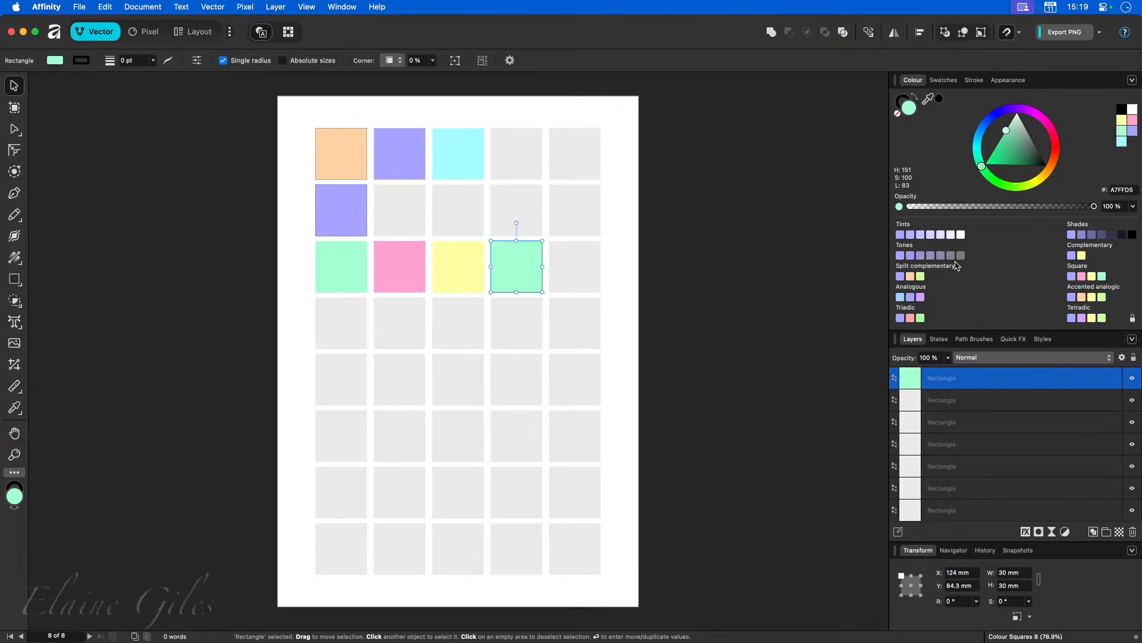
# Step: Remove the fill from the third row's fourth square and give it a solid black stroke 4 pt wide
pyautogui.click(898, 115)
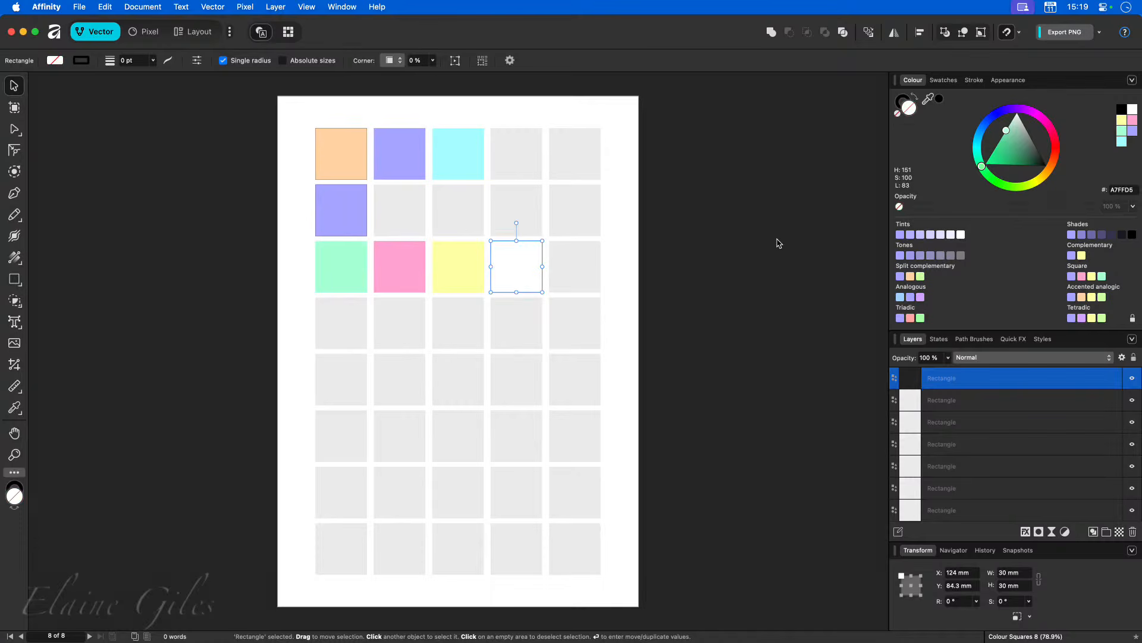
pyautogui.click(900, 103)
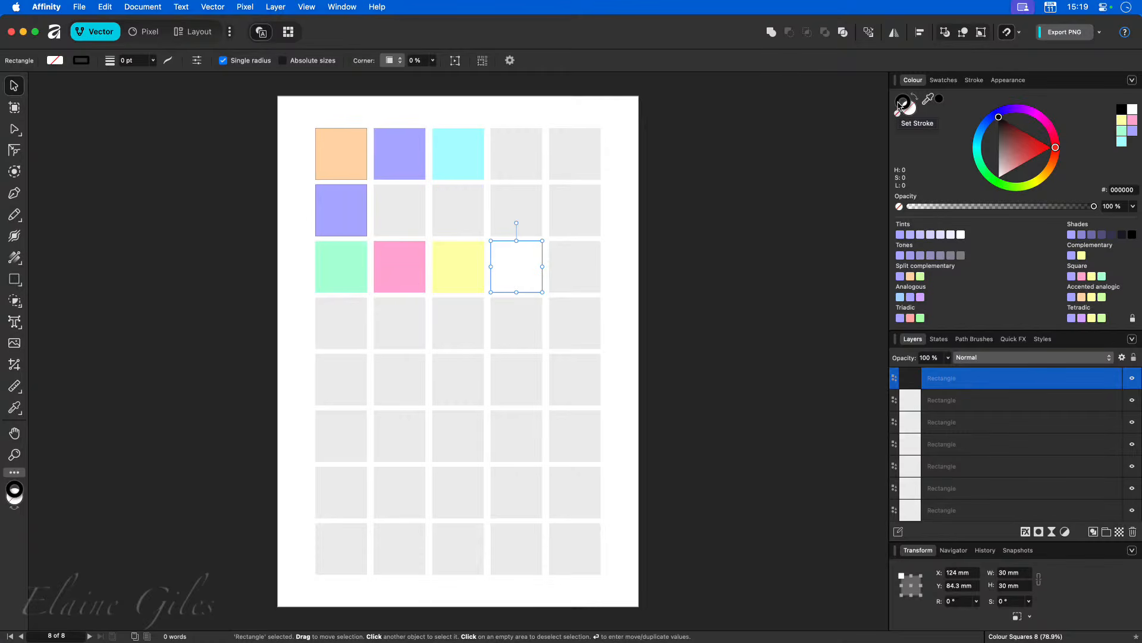
pyautogui.click(974, 80)
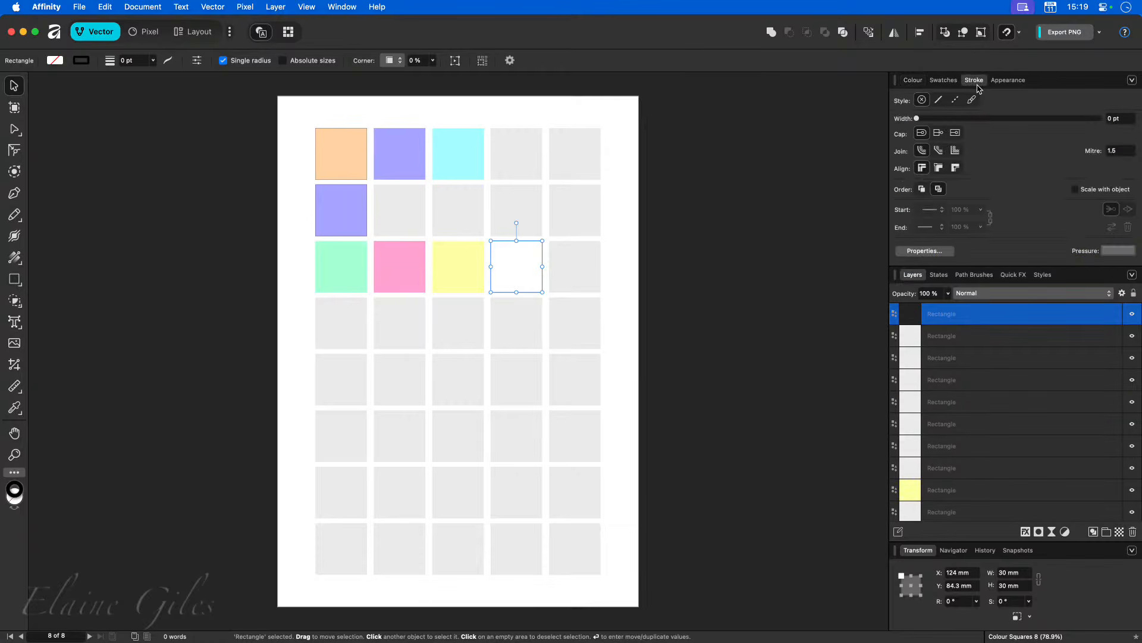
pyautogui.click(938, 100)
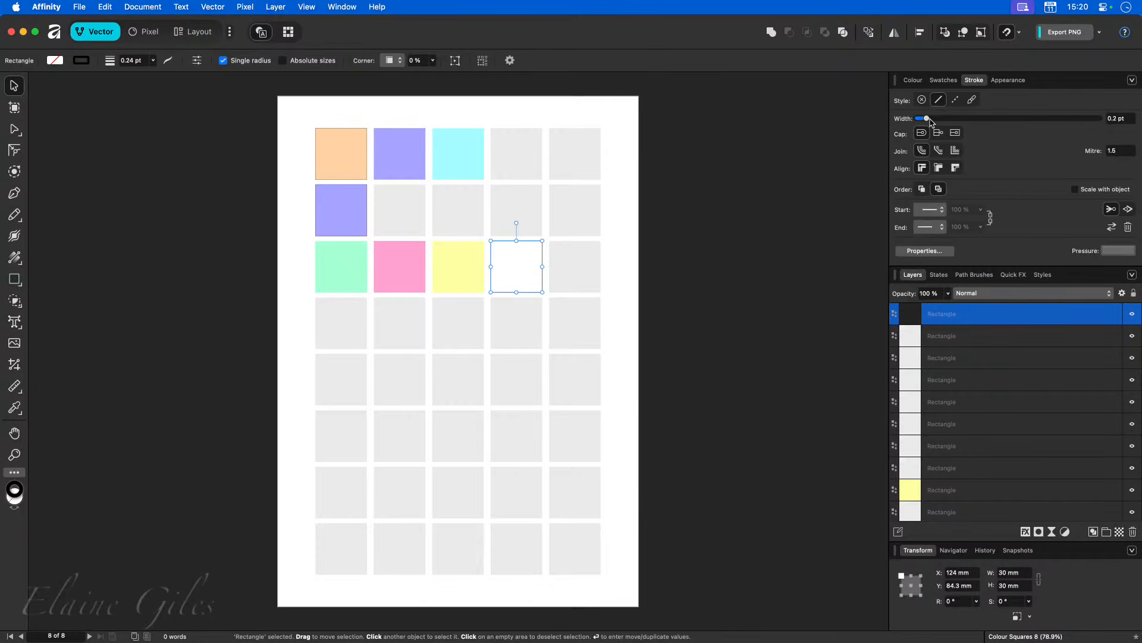
pyautogui.moveTo(932, 122); pyautogui.dragTo(974, 123)
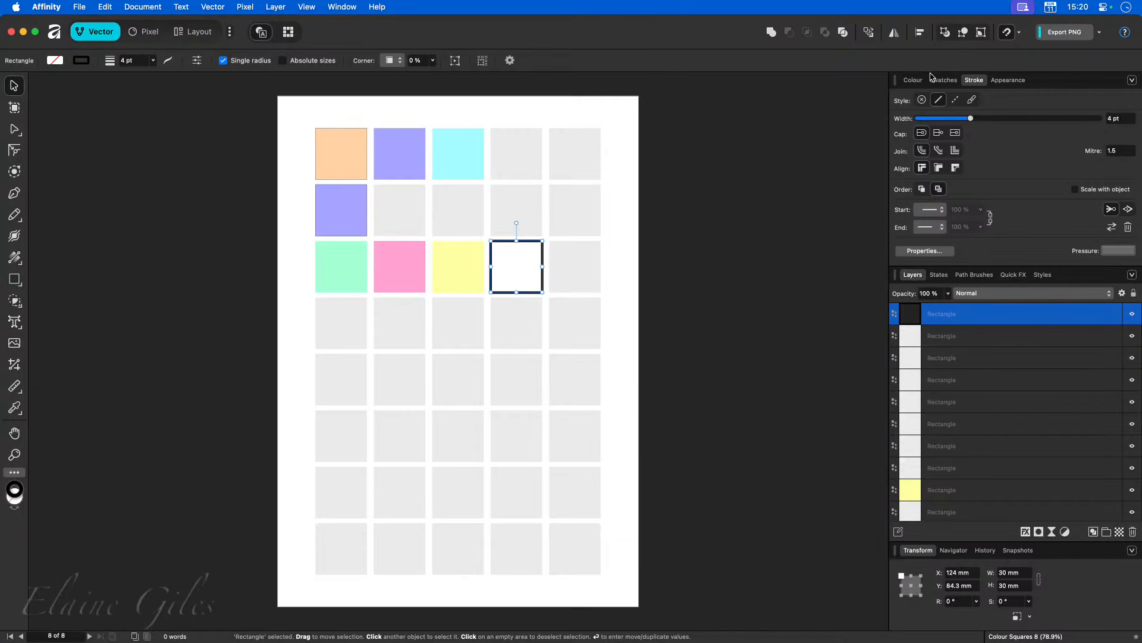
# Step: Swap the stroke and fill of the third row's fourth square, and swap them back
pyautogui.click(913, 80)
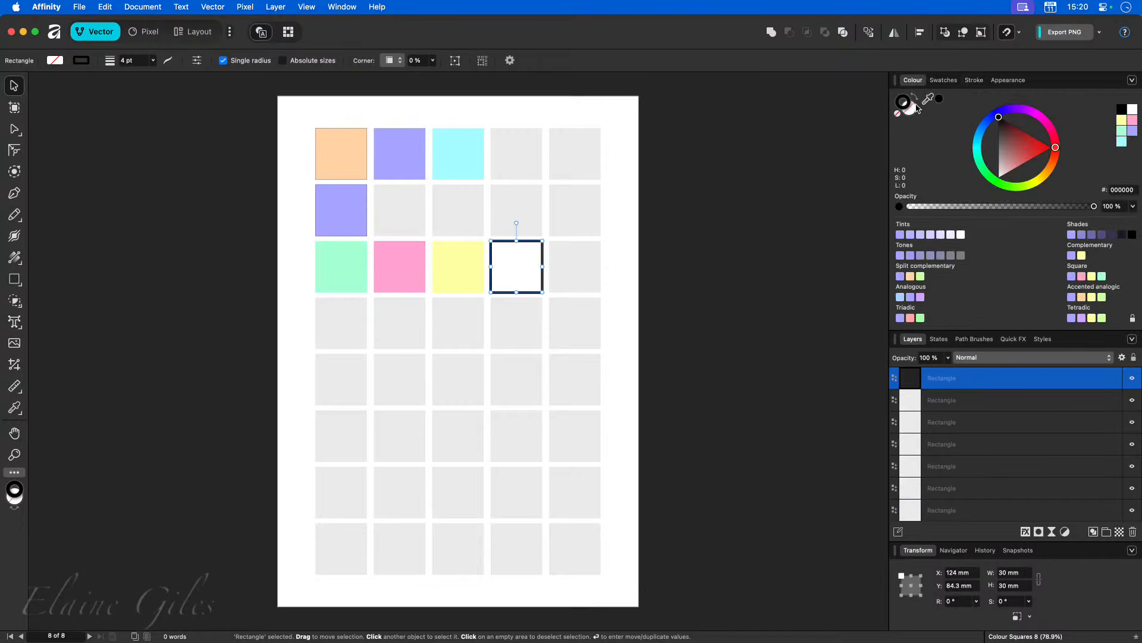
pyautogui.click(919, 99)
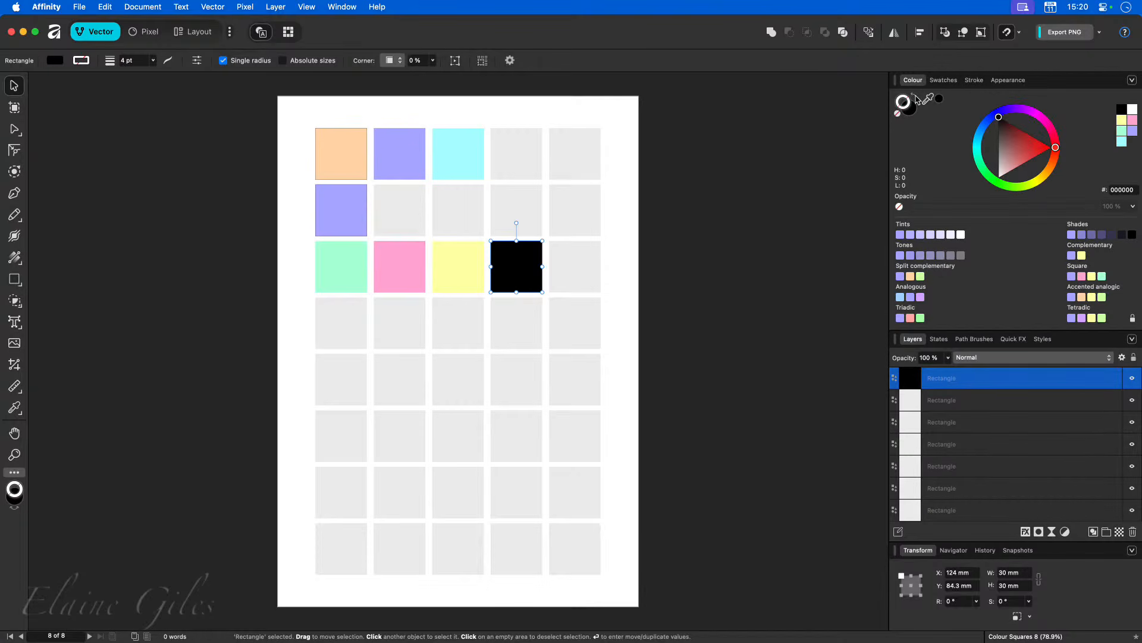
pyautogui.click(917, 100)
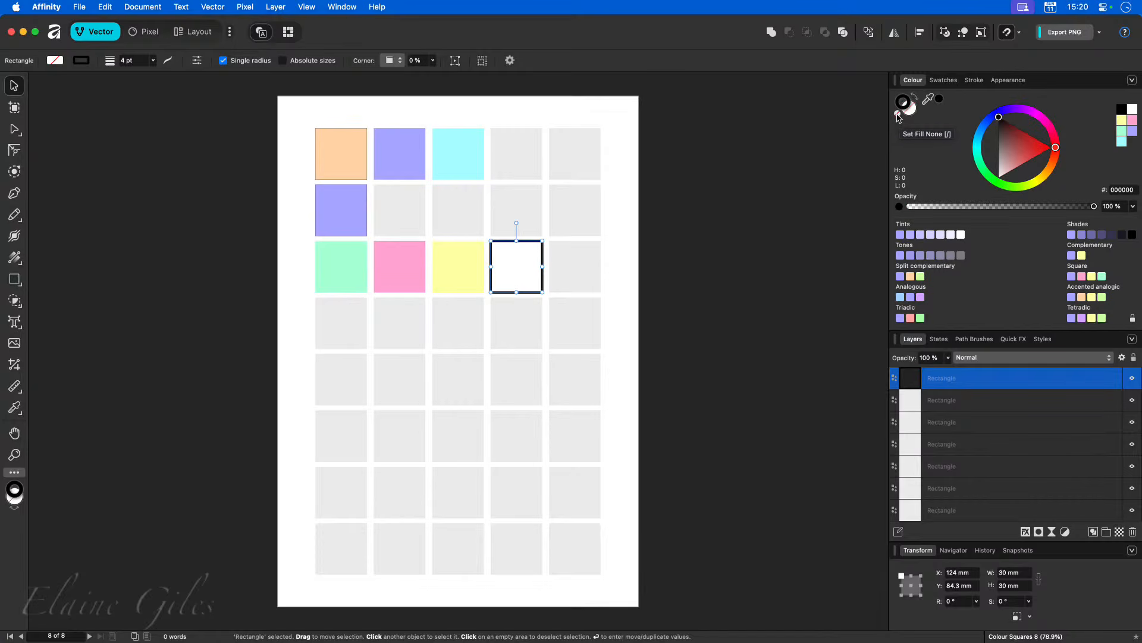
# Step: Remove the stroke from the third row's fourth square, fill it with red E55B5B, and replace that with recent mint green A7FFD5
pyautogui.click(898, 116)
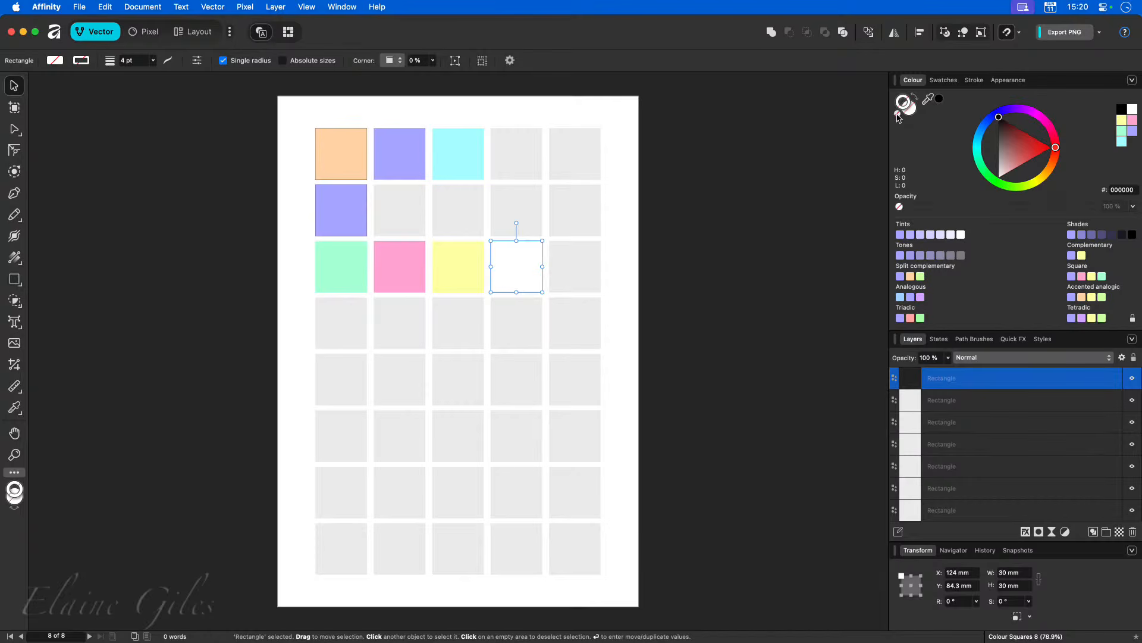
pyautogui.click(922, 112)
pyautogui.click(1028, 155)
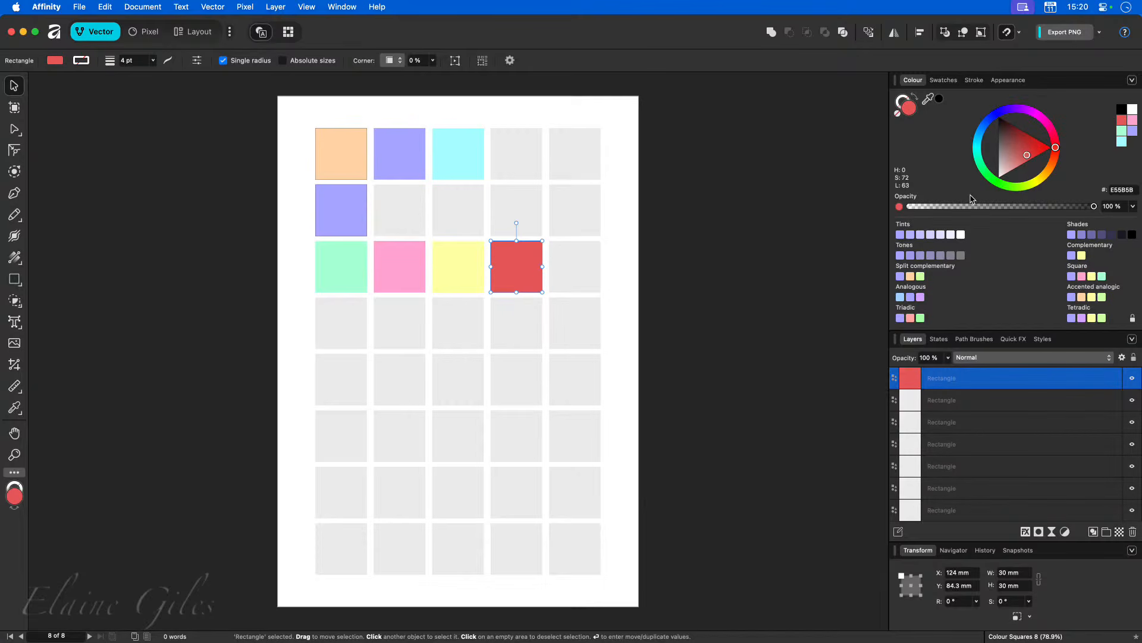
pyautogui.click(1133, 132)
pyautogui.click(1121, 132)
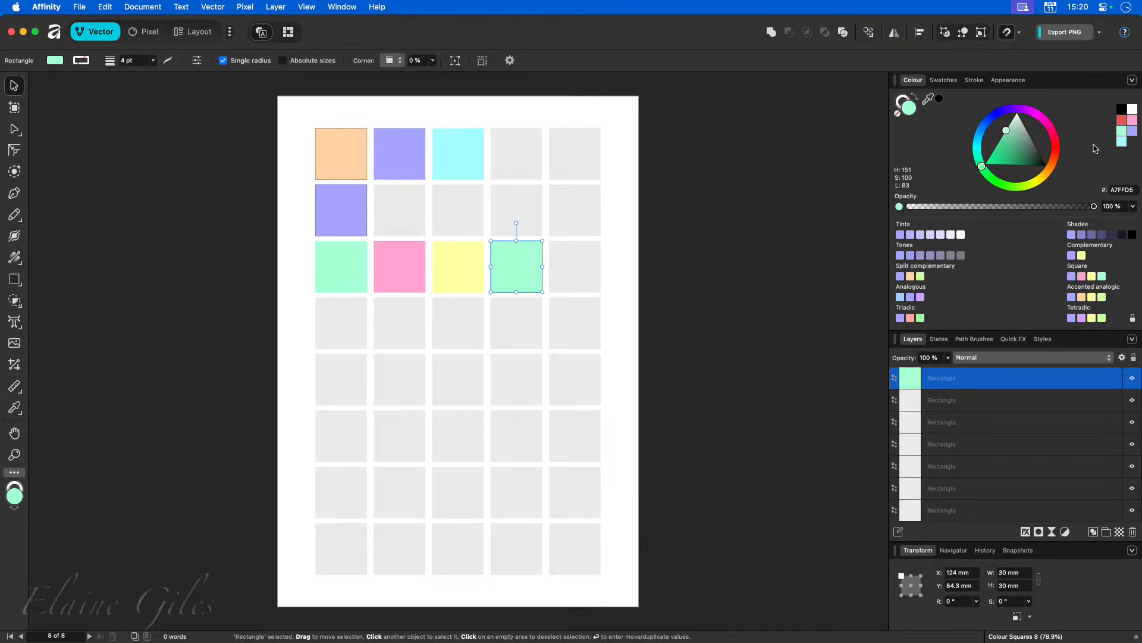
# Step: Fill the fourth row's first square with the picker's black, and replace it with mint green A7FFD5 sampled from the third row's fourth square
pyautogui.click(339, 331)
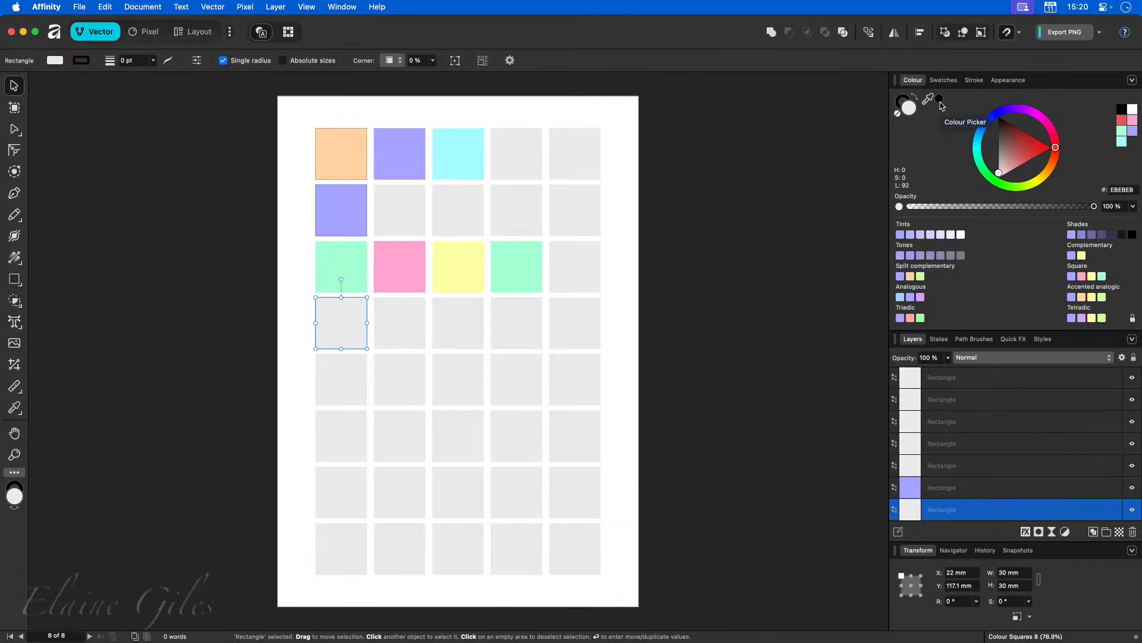
pyautogui.click(940, 100)
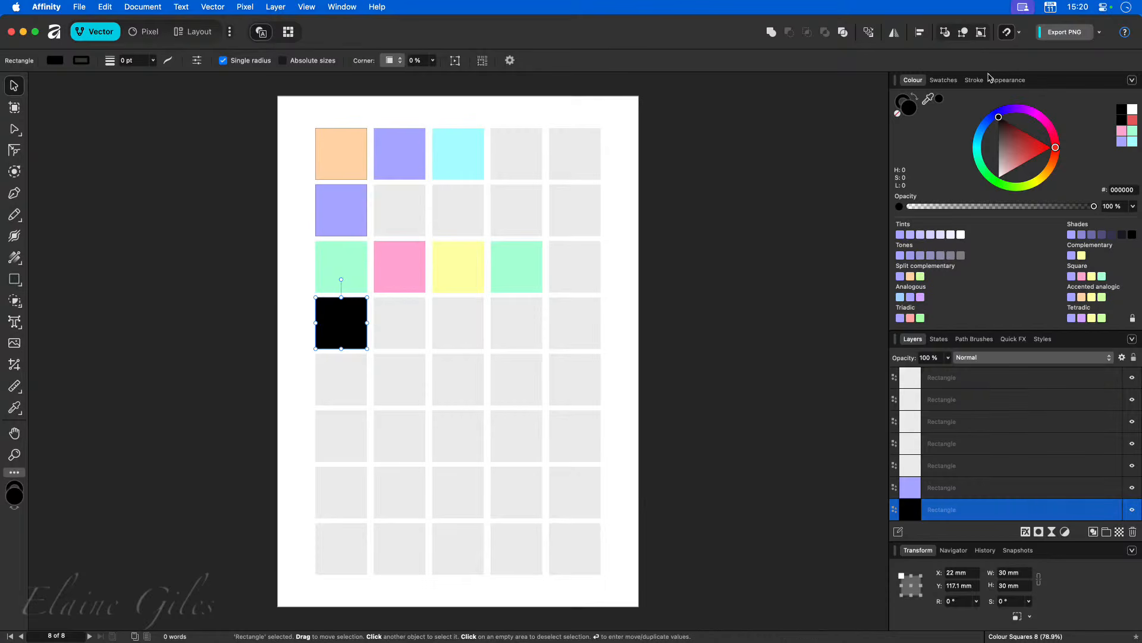
pyautogui.moveTo(939, 102); pyautogui.dragTo(515, 261)
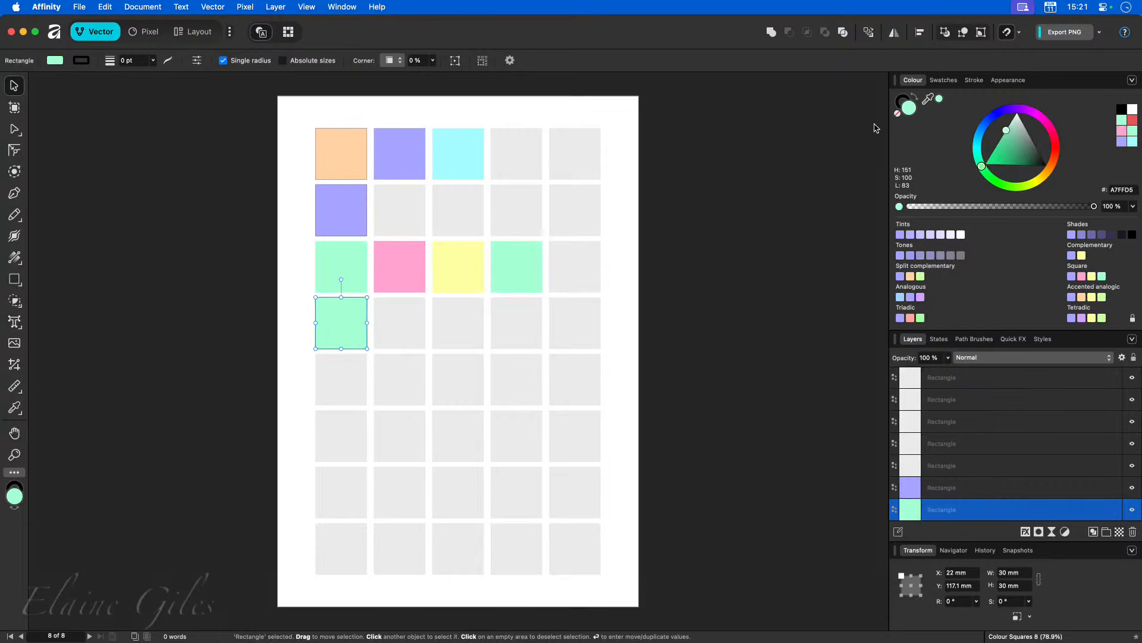
# Step: Sample blue 027AFF from the Single radius checkbox as the selected square's fill, and move the application window down to expose the desktop
pyautogui.moveTo(941, 103); pyautogui.dragTo(226, 62)
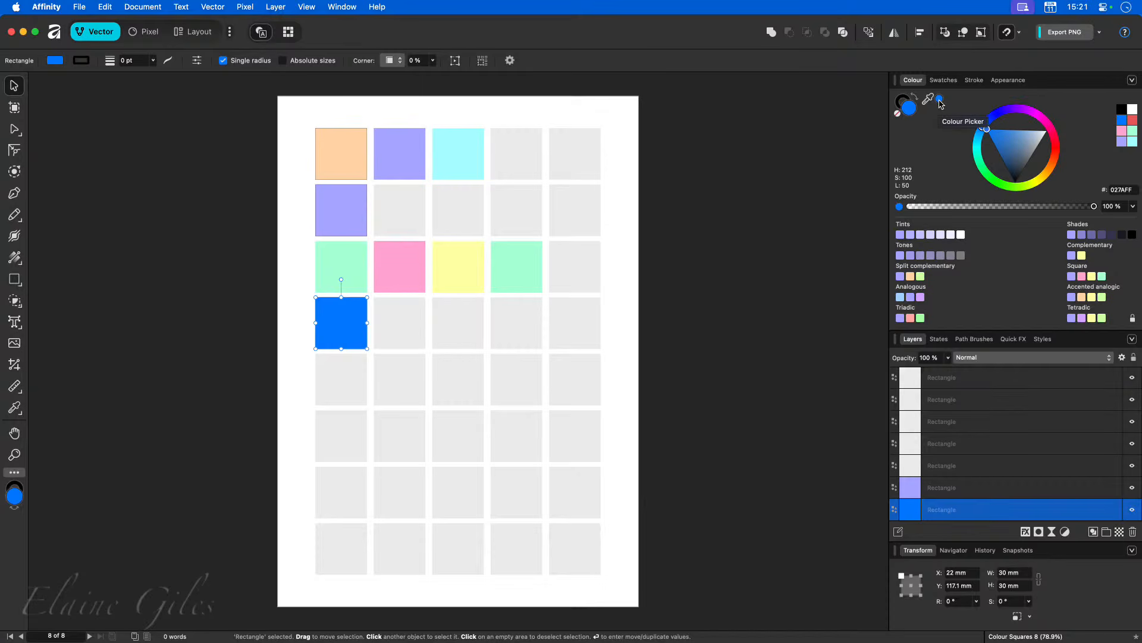
pyautogui.moveTo(614, 25); pyautogui.dragTo(614, 63)
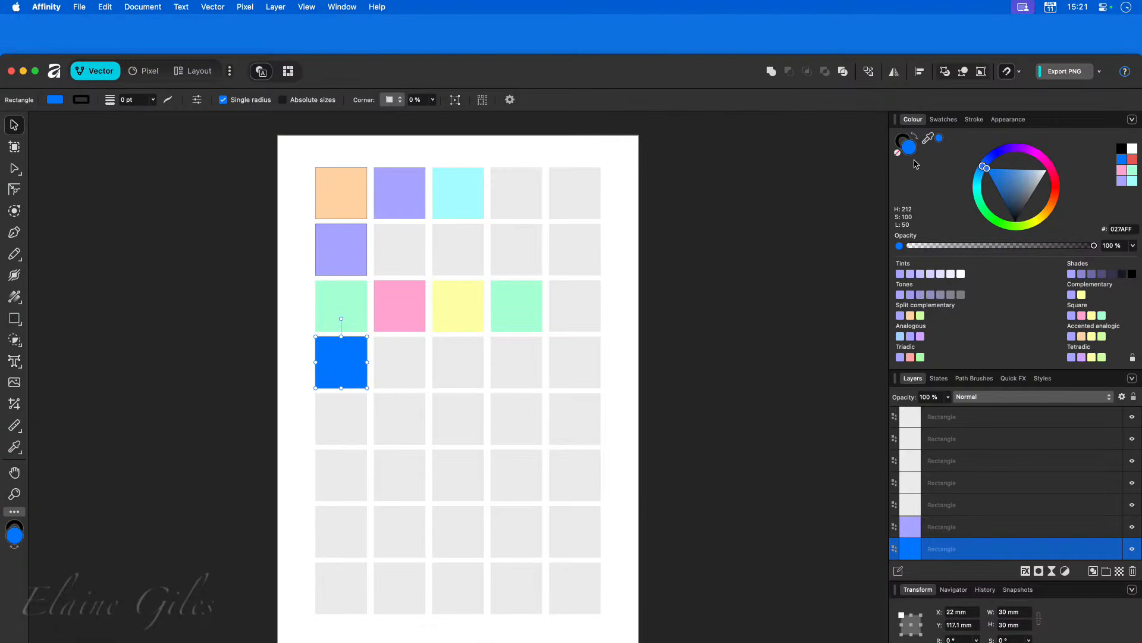
# Step: Refill the selected square with recent red E55B5B, and sample blue 0E75E1 and cream FCF6E4 from outside the application window over it
pyautogui.click(1132, 159)
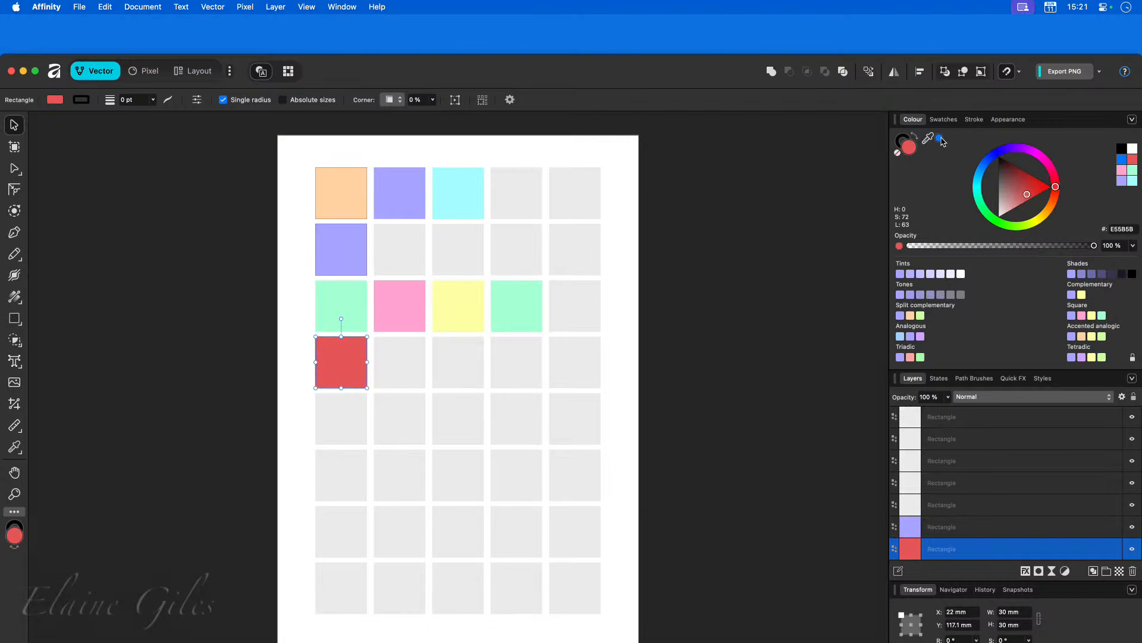
pyautogui.moveTo(928, 139); pyautogui.dragTo(531, 41)
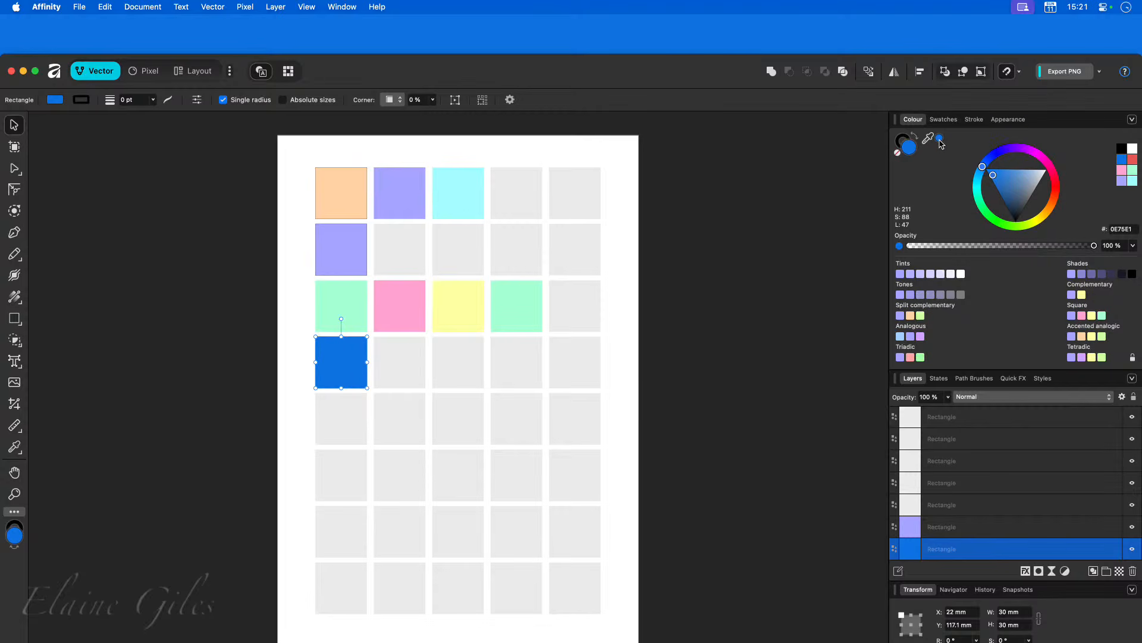
pyautogui.moveTo(929, 139); pyautogui.dragTo(0, 180)
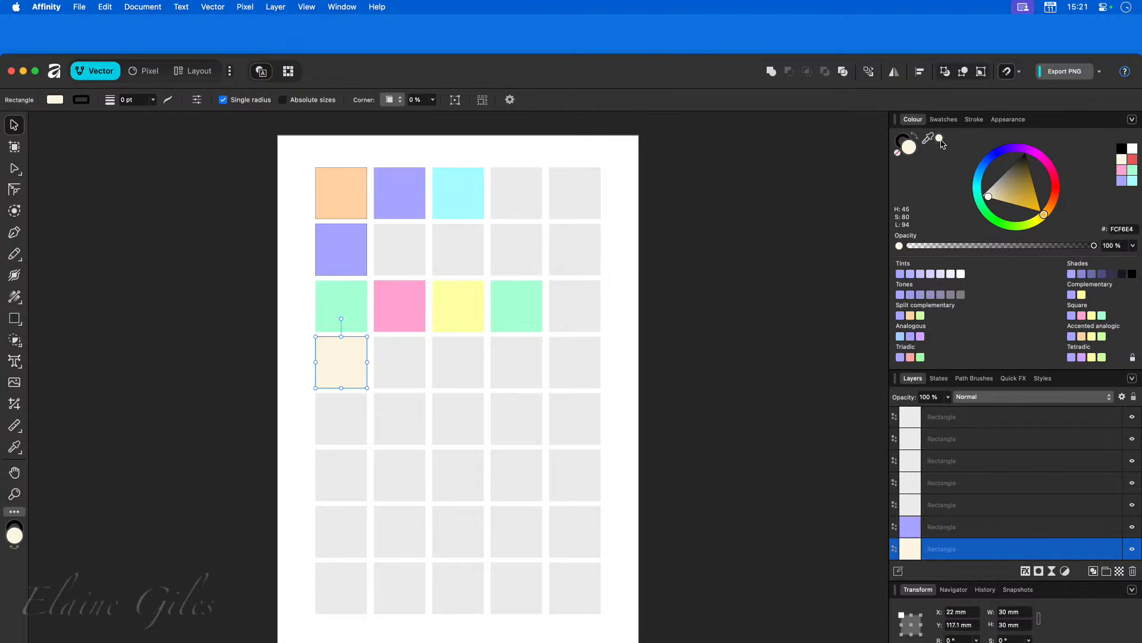
# Step: Expand the application window to fill the screen again, and sample cyan 01CEE5 from the Vector button as the selected square's fill
pyautogui.doubleClick(672, 68)
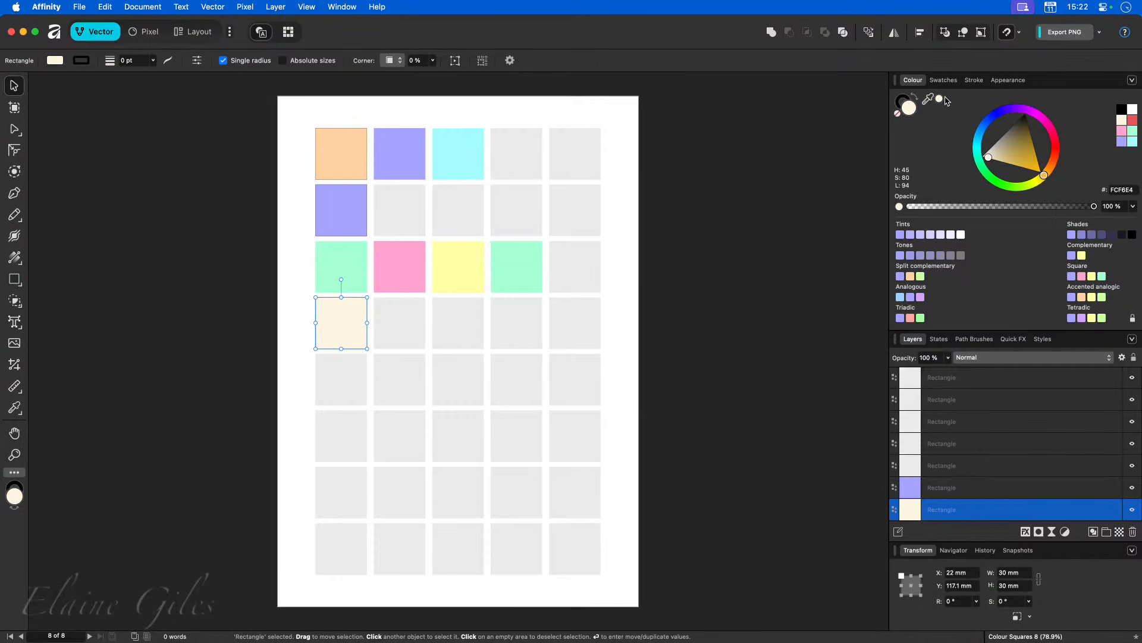
pyautogui.moveTo(941, 103); pyautogui.dragTo(116, 38)
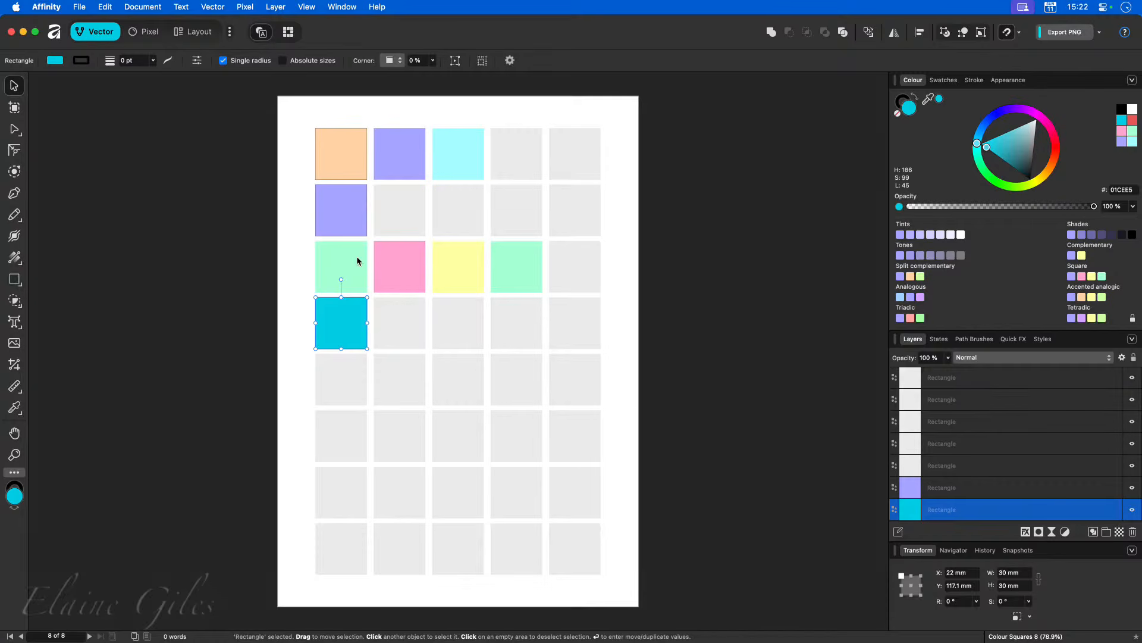
pyautogui.click(334, 260)
pyautogui.moveTo(333, 260); pyautogui.dragTo(360, 269)
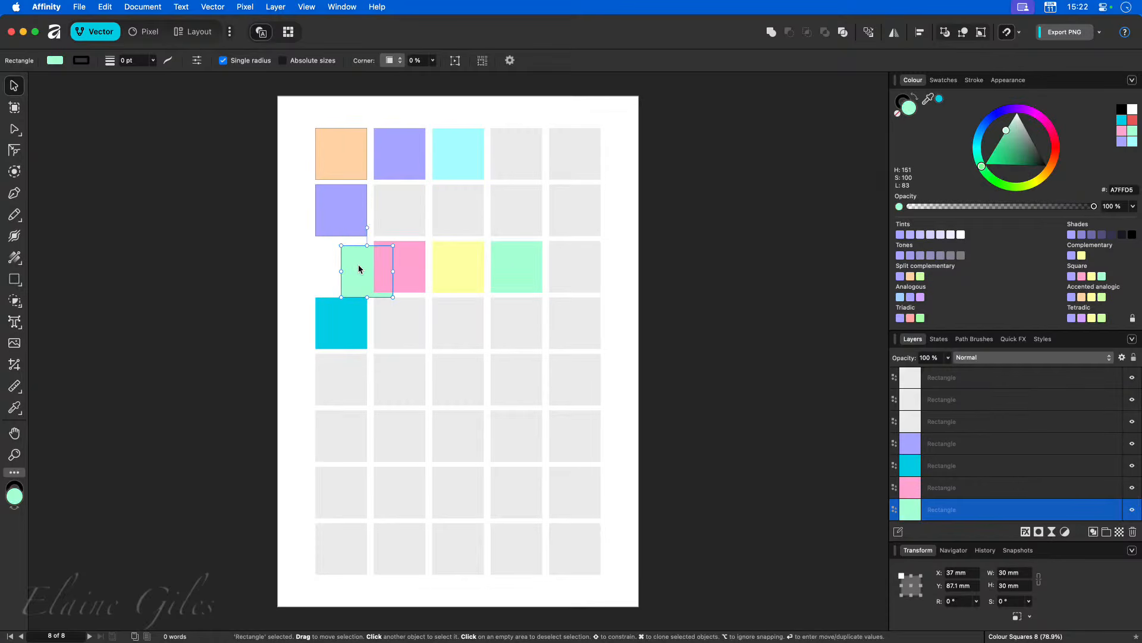
pyautogui.press('super+z')
# Step: Narrow the second row's first purple square to 15 mm from its left edge, and fill the grey square beneath it with FF9191
pyautogui.moveTo(339, 224)
pyautogui.mouseDown()
pyautogui.moveTo(375, 224)
pyautogui.moveTo(331, 212)
pyautogui.moveTo(341, 213)
pyautogui.mouseUp()
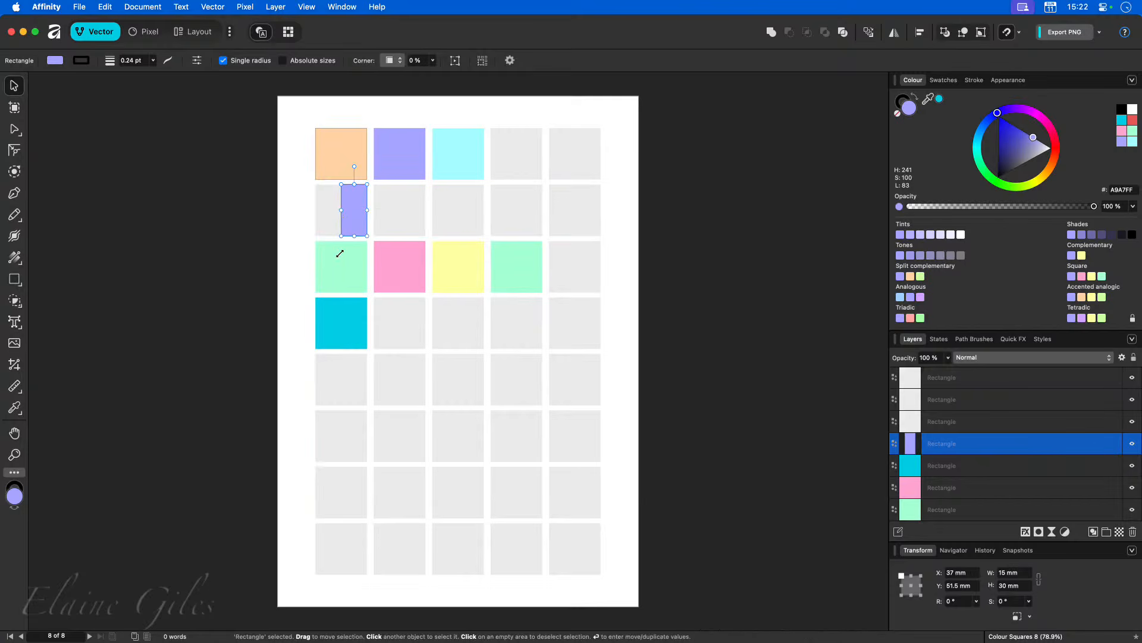
pyautogui.click(323, 211)
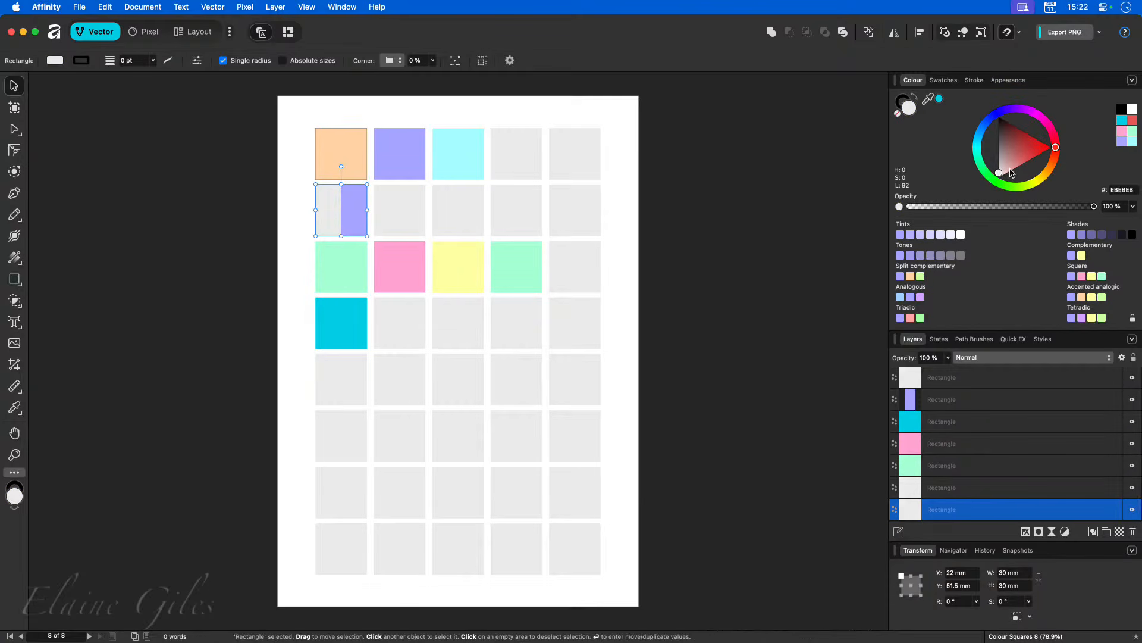
pyautogui.moveTo(1007, 174); pyautogui.dragTo(1022, 167)
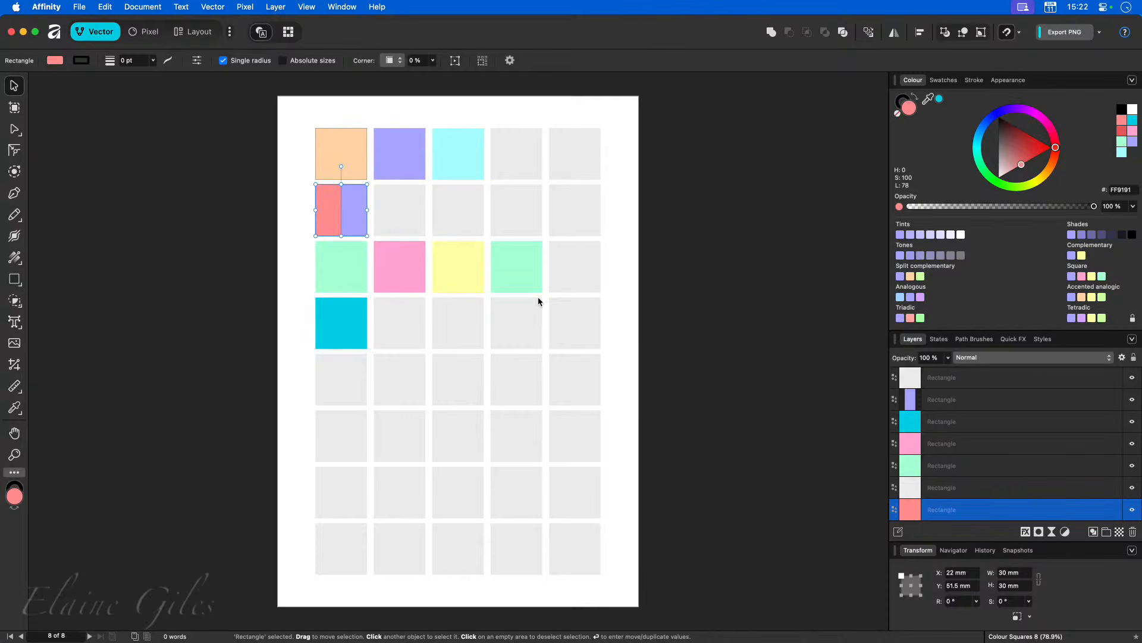
pyautogui.click(274, 219)
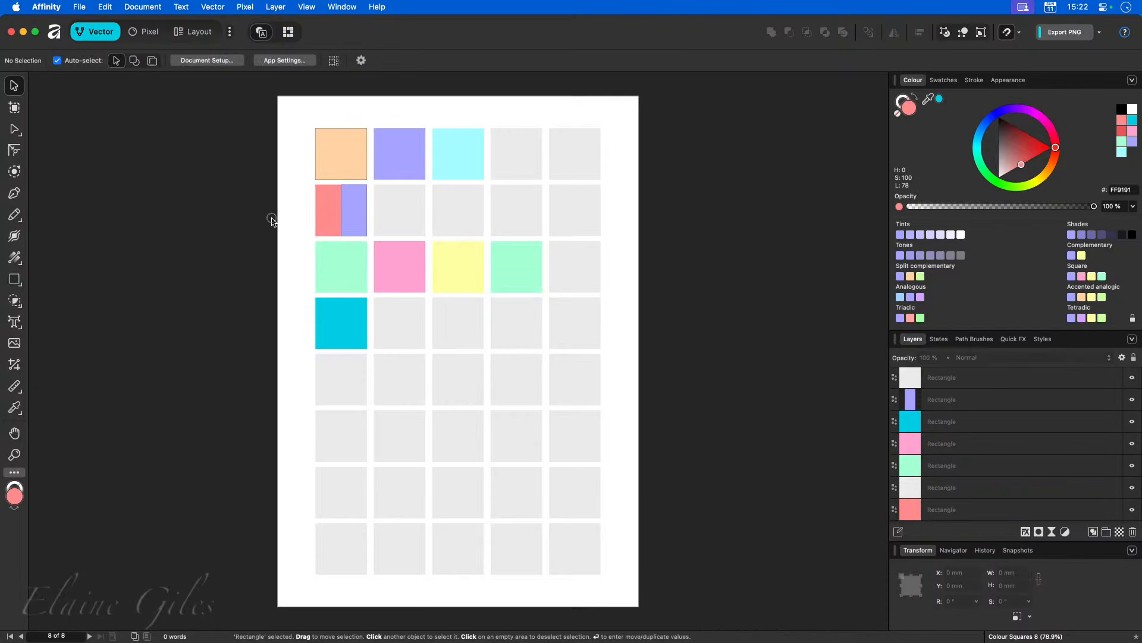
# Step: Reduce the fill opacity of the second row's narrow purple rectangle to 23%
pyautogui.click(355, 213)
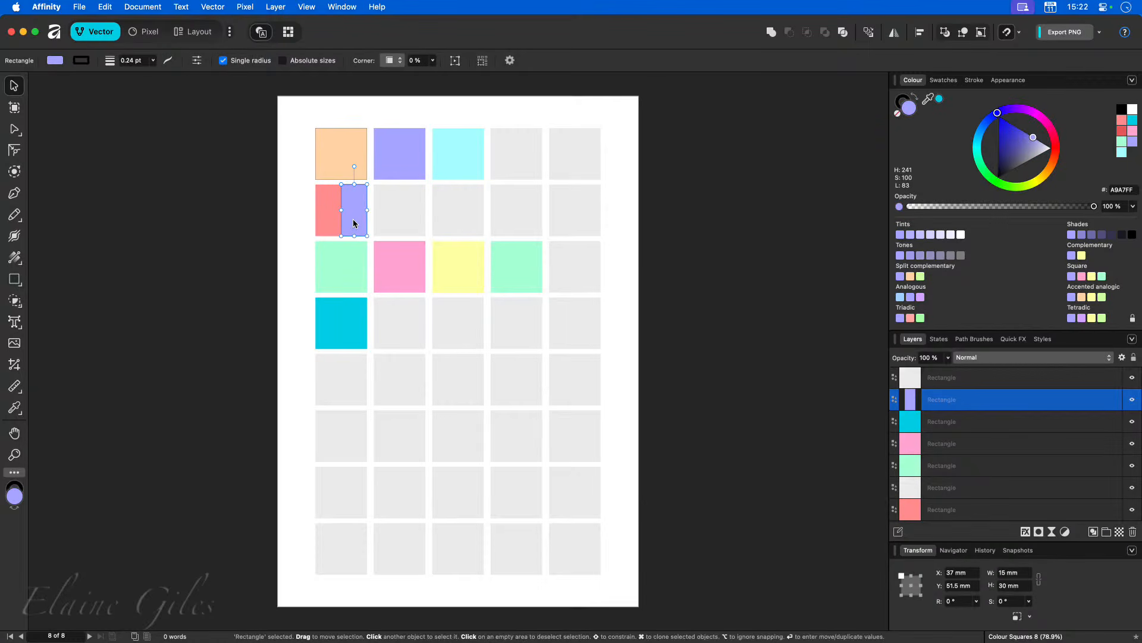
pyautogui.click(952, 206)
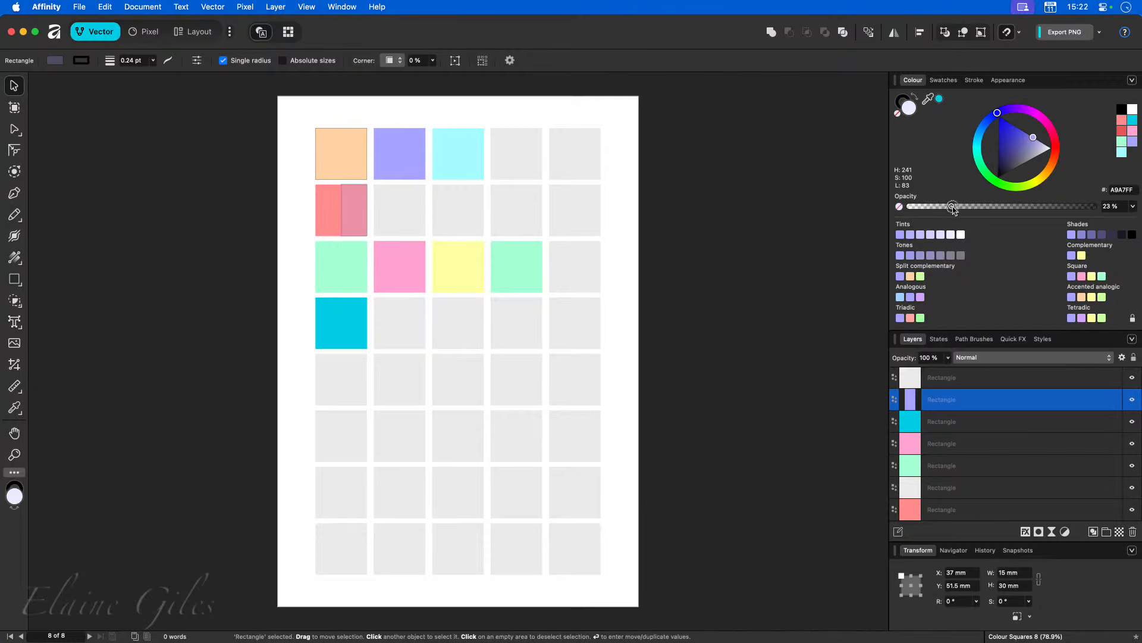
pyautogui.moveTo(953, 207)
pyautogui.mouseDown()
pyautogui.moveTo(995, 207)
pyautogui.moveTo(908, 213)
pyautogui.moveTo(1090, 211)
pyautogui.moveTo(953, 209)
pyautogui.mouseUp()
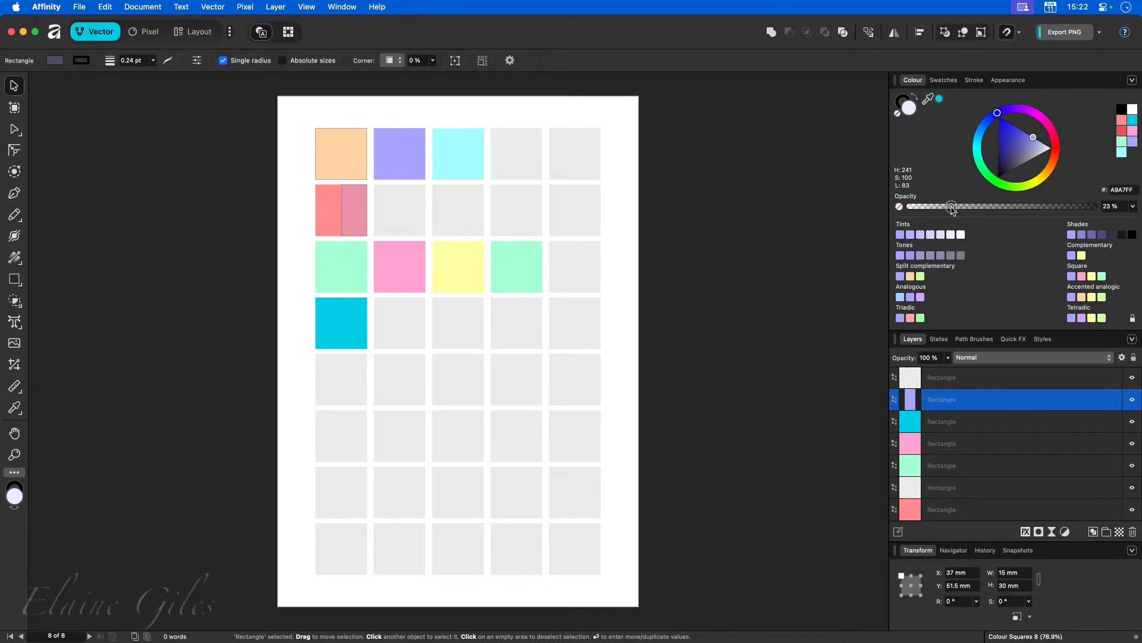
# Step: Reduce the fill opacity of the pink square beneath the purple rectangle to 30%
pyautogui.click(326, 221)
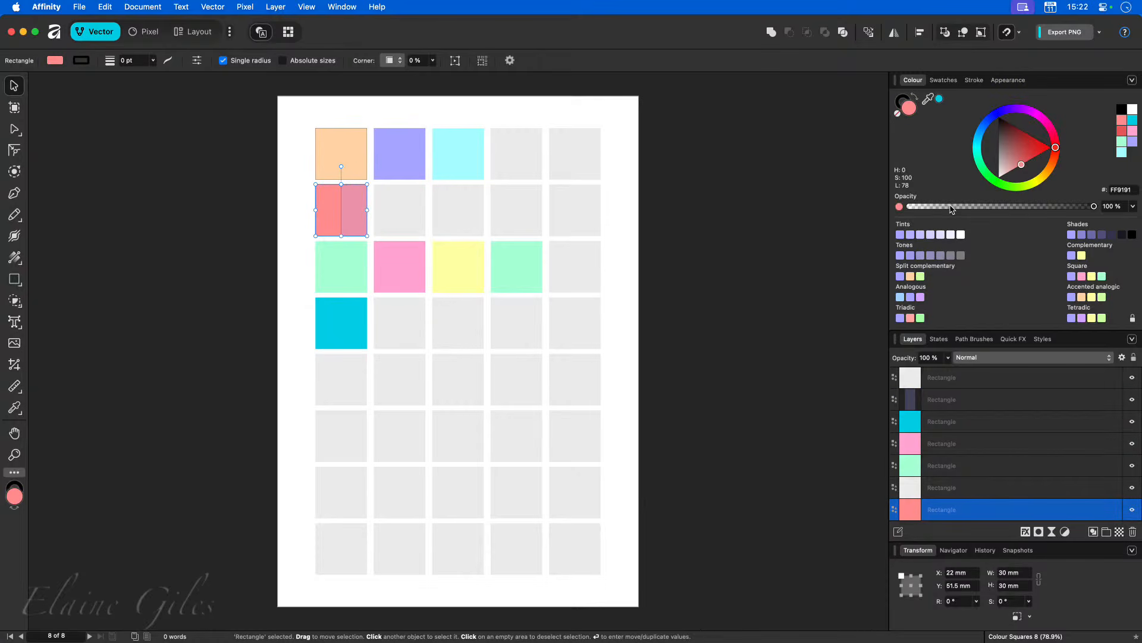
pyautogui.moveTo(953, 206)
pyautogui.mouseDown()
pyautogui.moveTo(1027, 202)
pyautogui.moveTo(968, 207)
pyautogui.mouseUp()
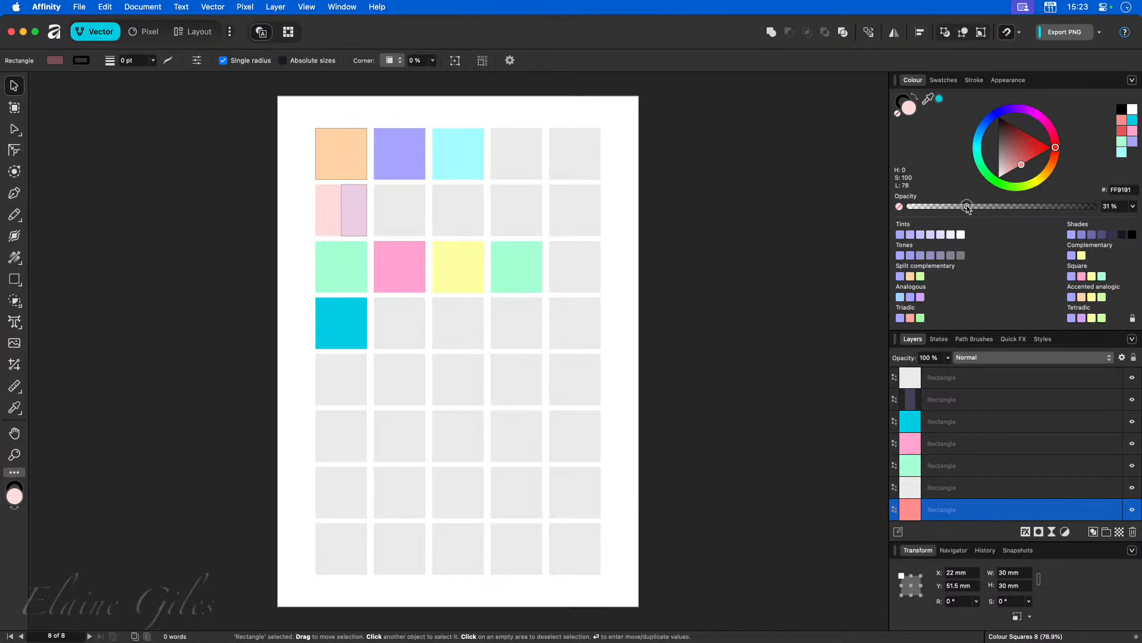
pyautogui.click(1121, 207)
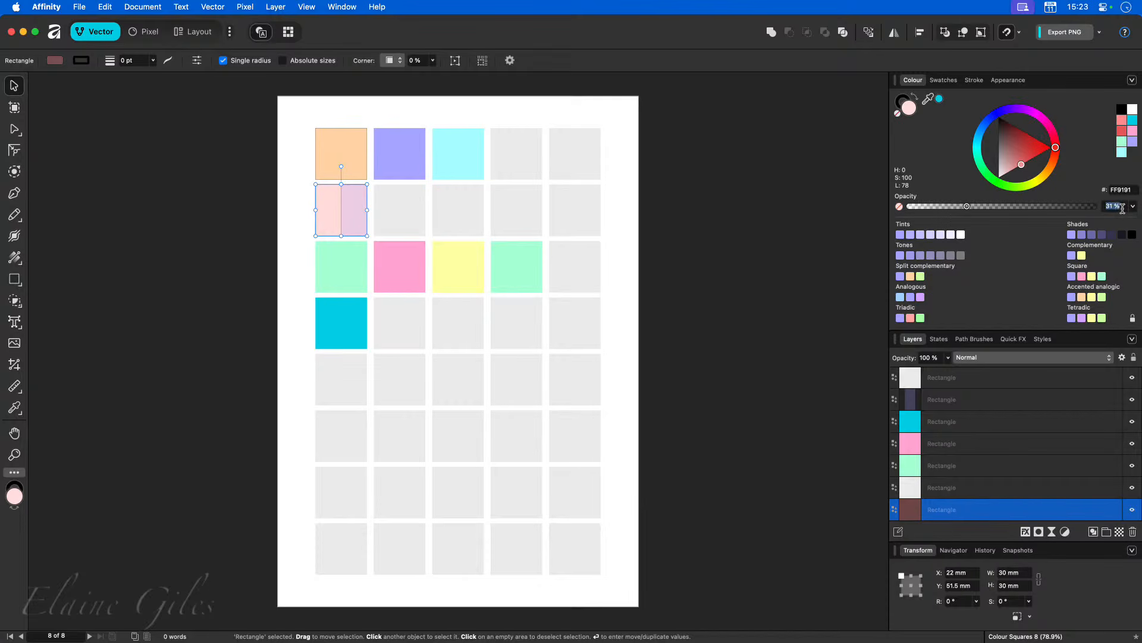
pyautogui.press('Down')
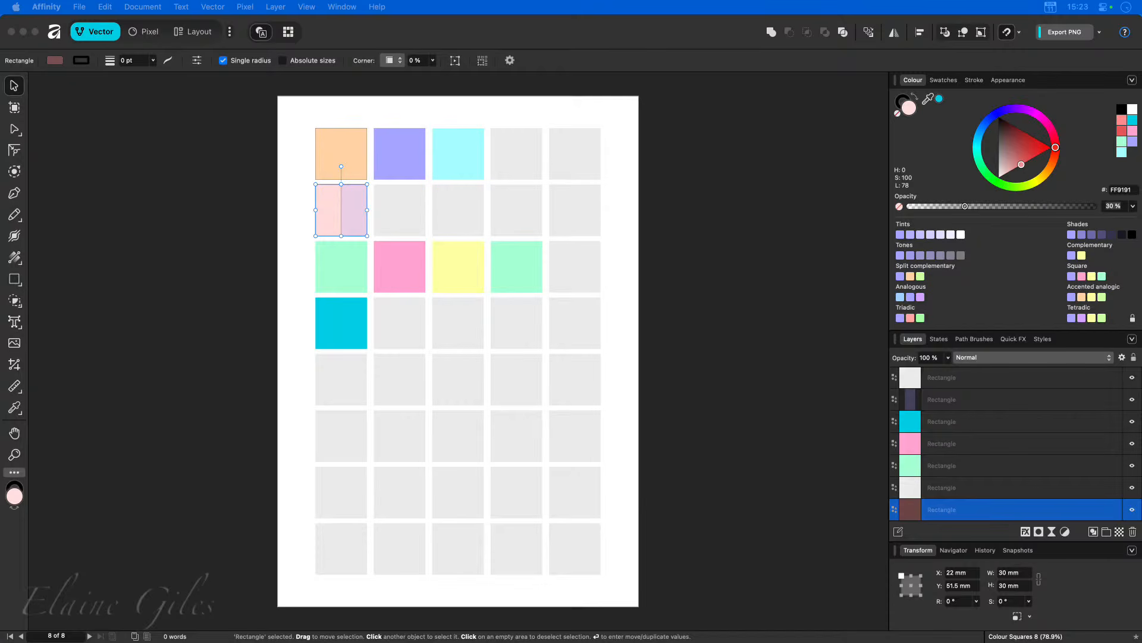
# Step: Switch to the Vivaldi browser, enlarge its window and search Google for "midnight blue hex code"
pyautogui.press('ctrl+alt+super+Right')
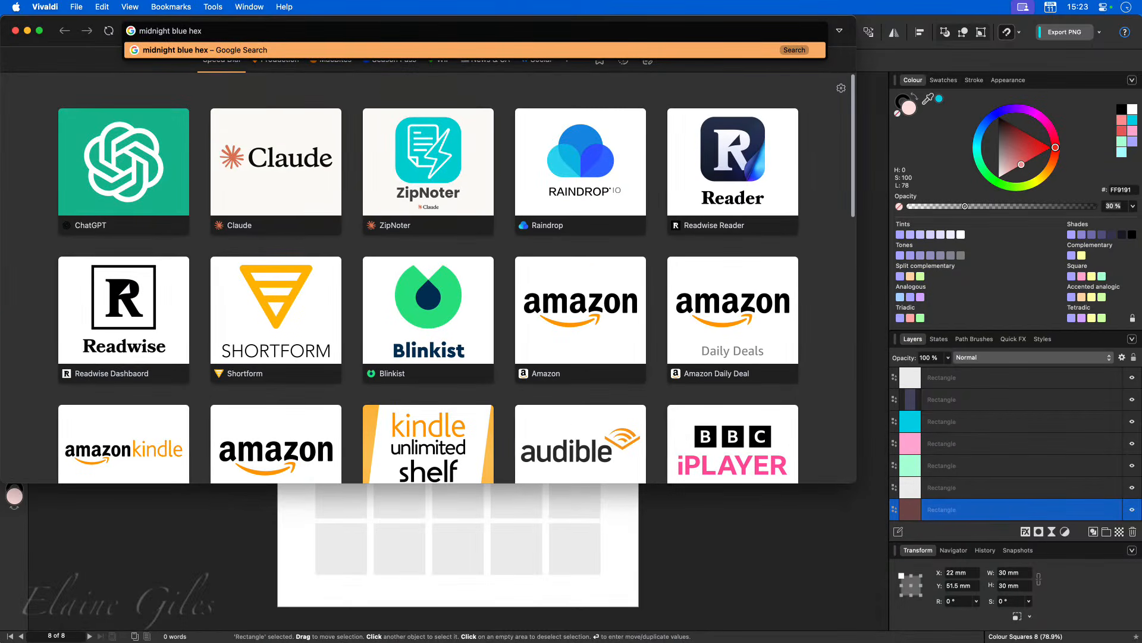
pyautogui.hotkey('ctrl', 'alt', 'Return')
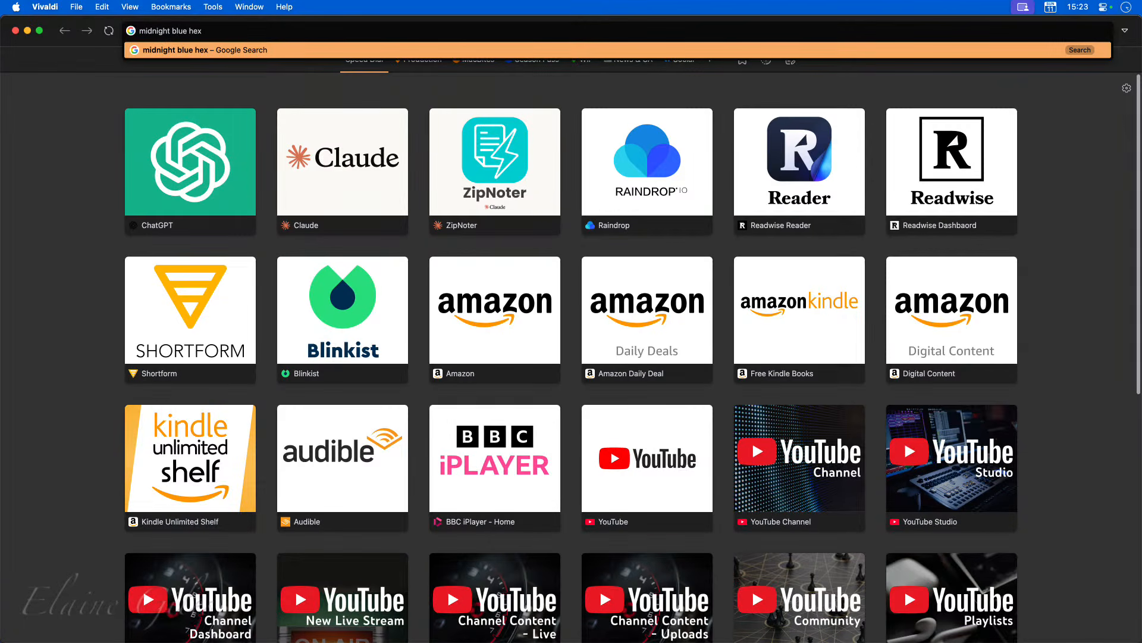
pyautogui.write('code')
pyautogui.press('Return')
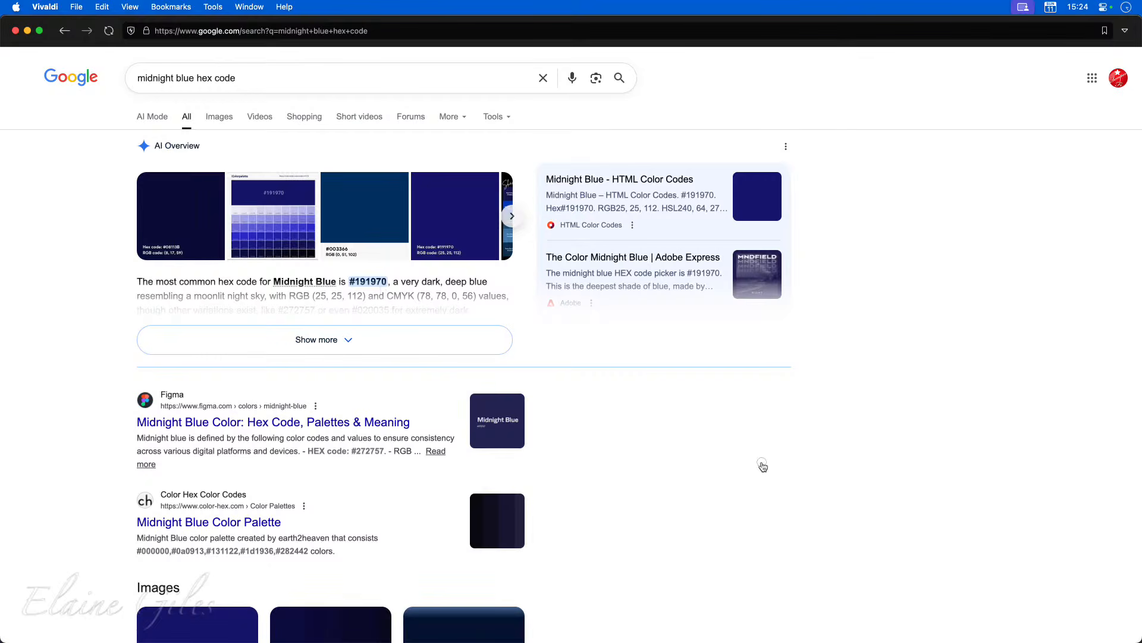
# Step: Switch back to Affinity, fill the second row's fifth square with hex colour 191970, and unlock the colour harmonies
pyautogui.press('super+Tab')
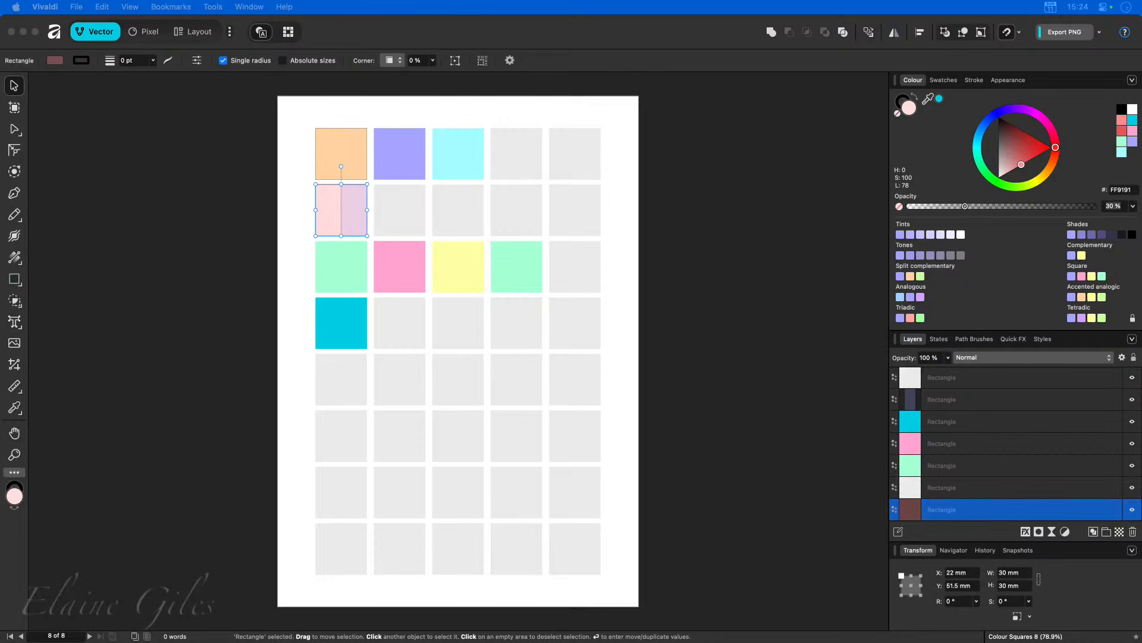
pyautogui.click(568, 211)
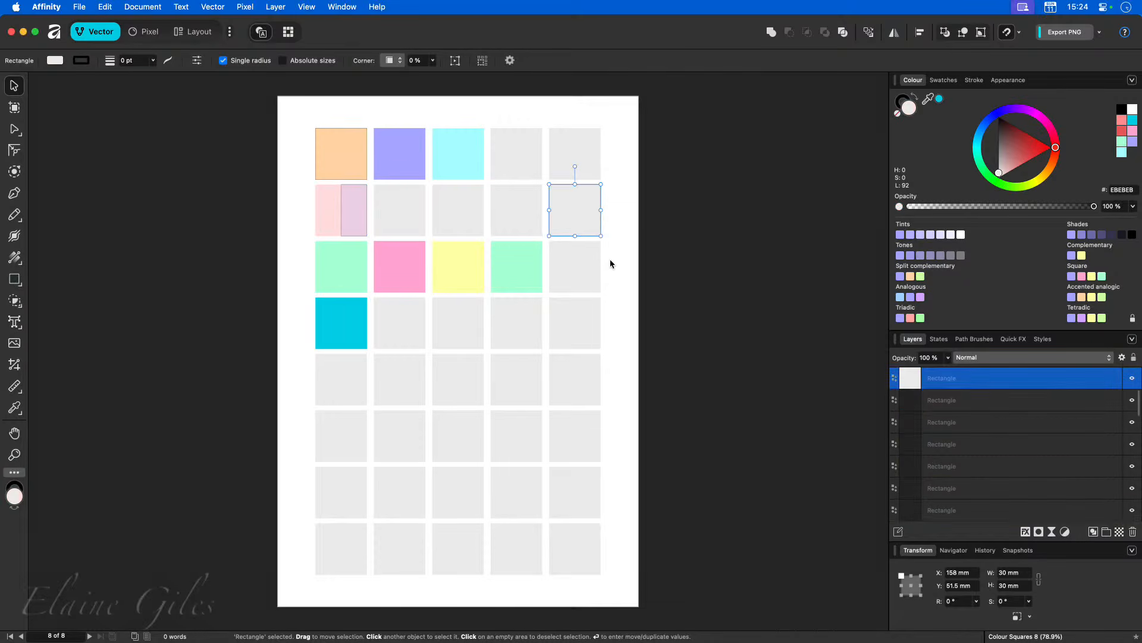
pyautogui.click(1124, 190)
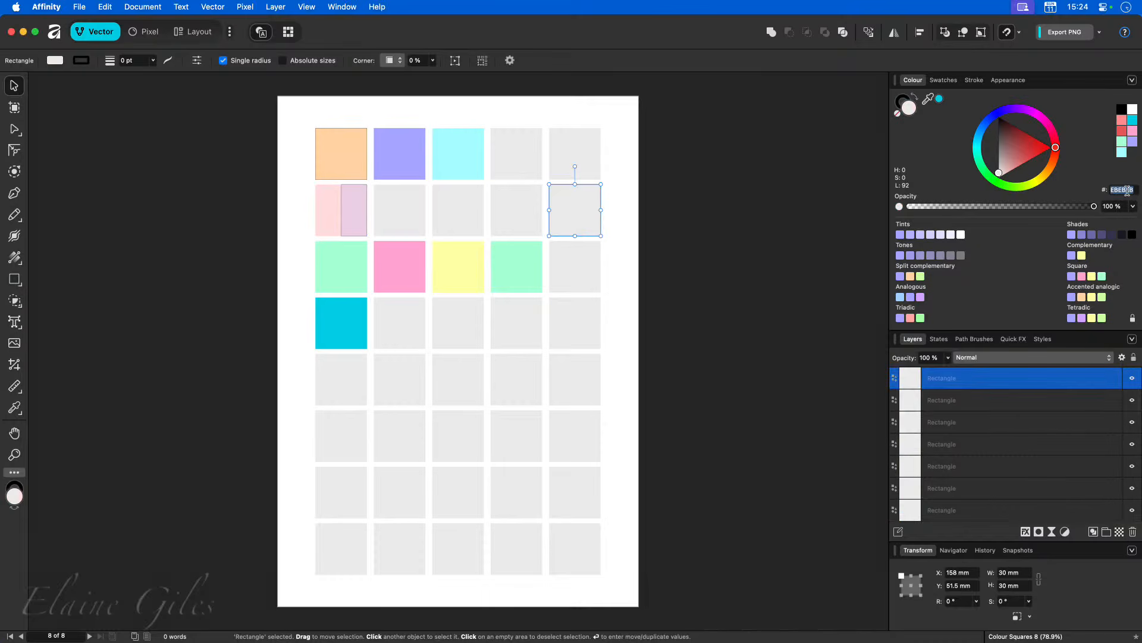
pyautogui.write('191970')
pyautogui.press('Return')
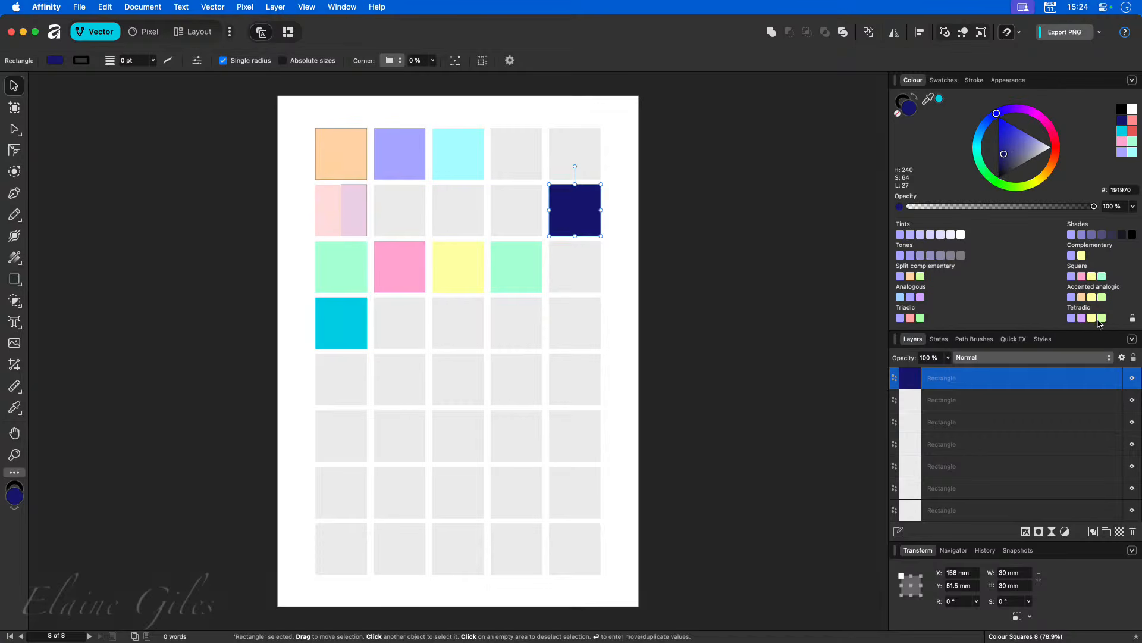
pyautogui.click(1134, 321)
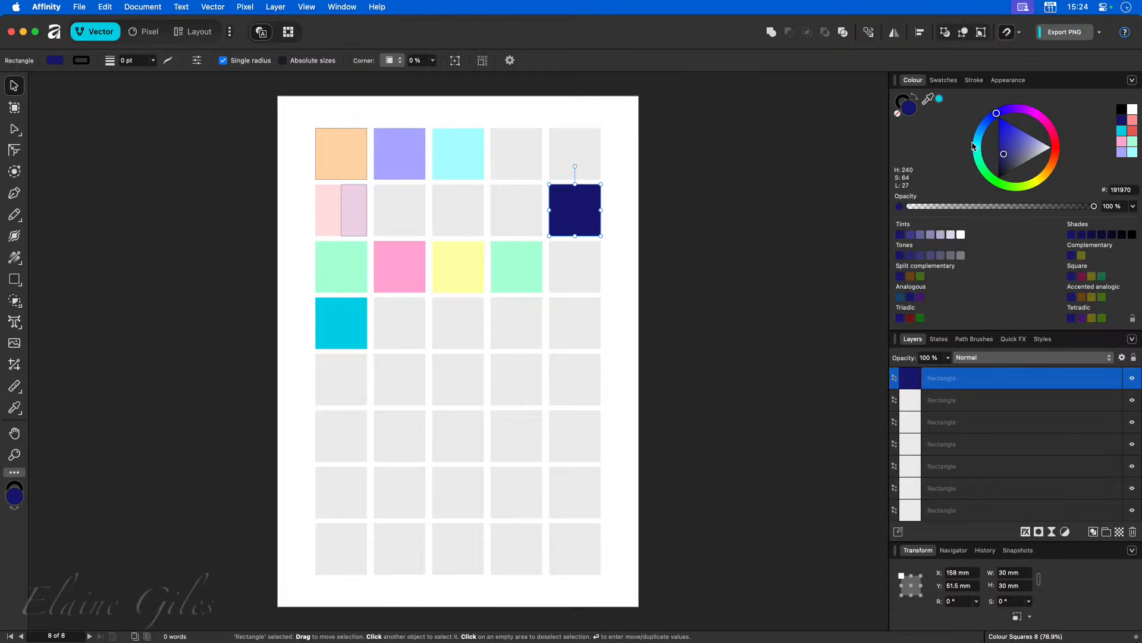
# Step: Change the colour controls from Wheel to Sliders, and set the selected square's fill to greyscale value 53
pyautogui.click(1134, 81)
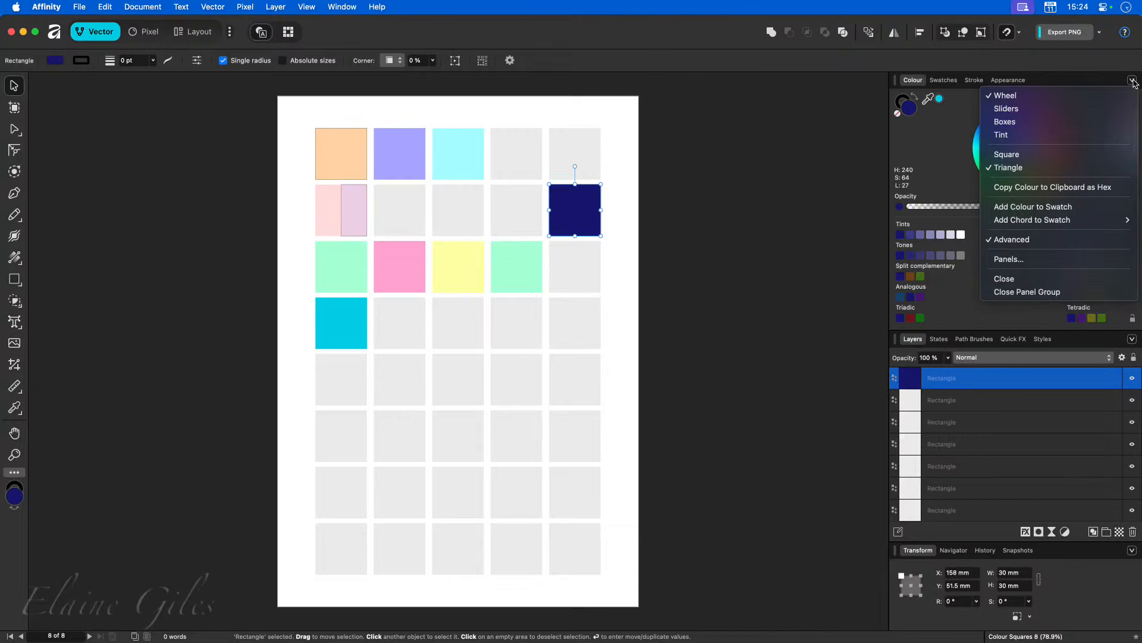
pyautogui.click(1041, 110)
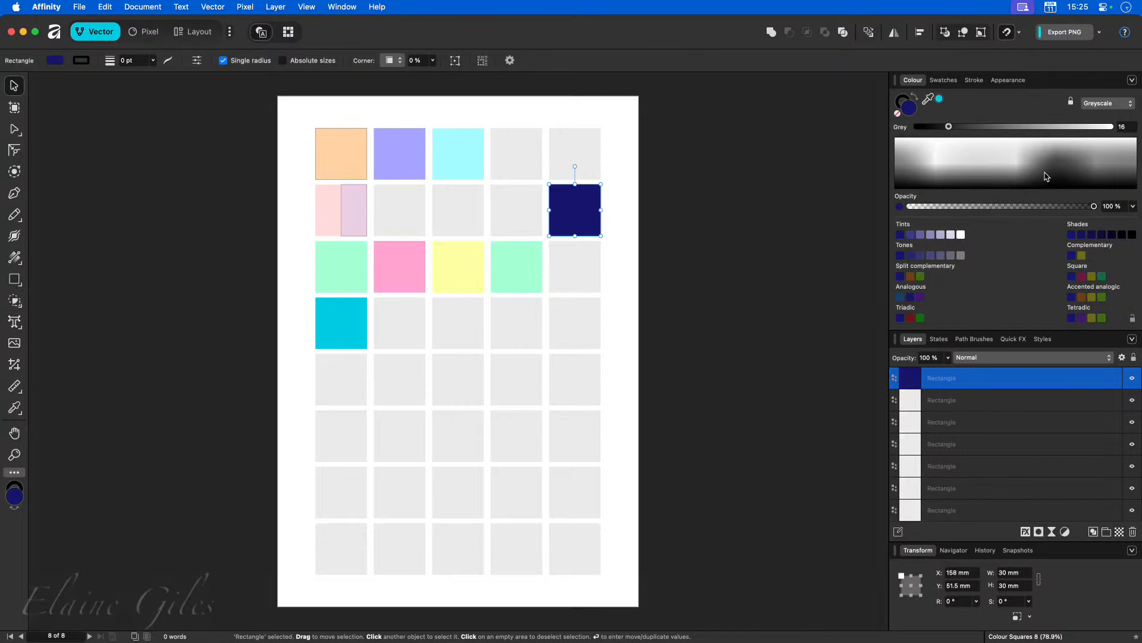
pyautogui.moveTo(955, 137); pyautogui.dragTo(1020, 127)
# Step: Switch the sliders to RGB and mix pure red for the selected square with R 255, G 0 and B 0
pyautogui.click(1111, 106)
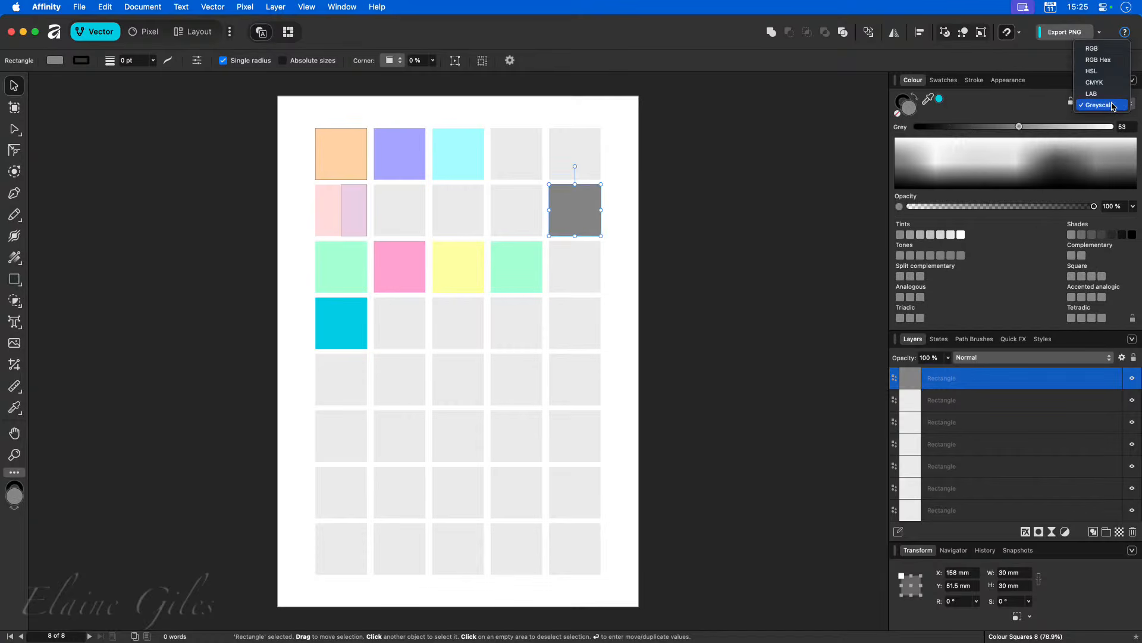
pyautogui.click(1109, 49)
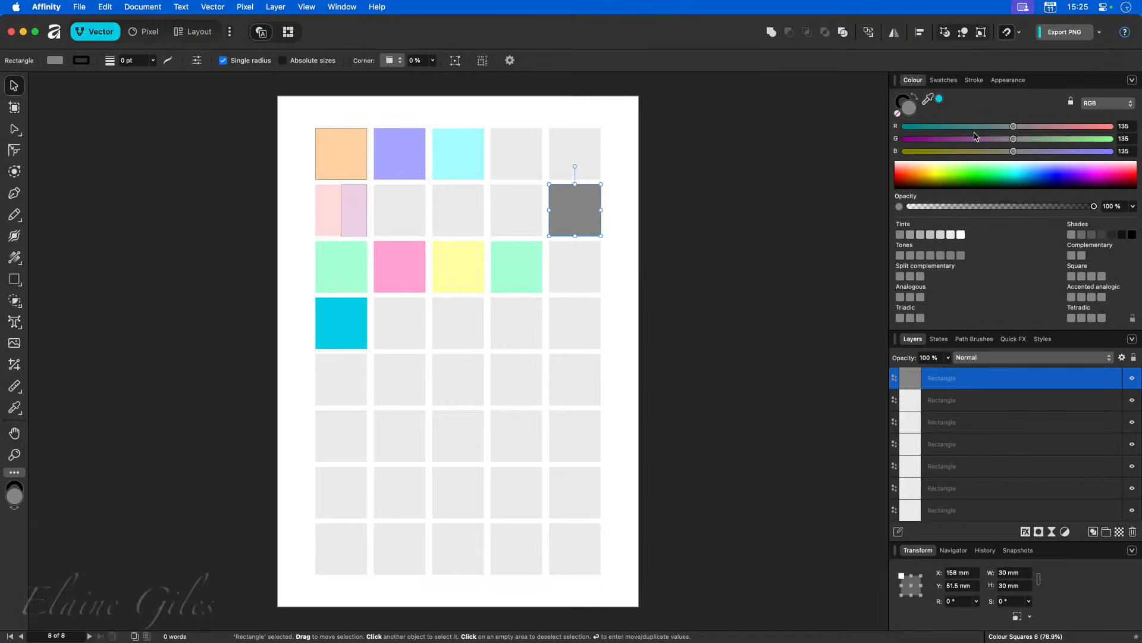
pyautogui.moveTo(1013, 126); pyautogui.dragTo(903, 156)
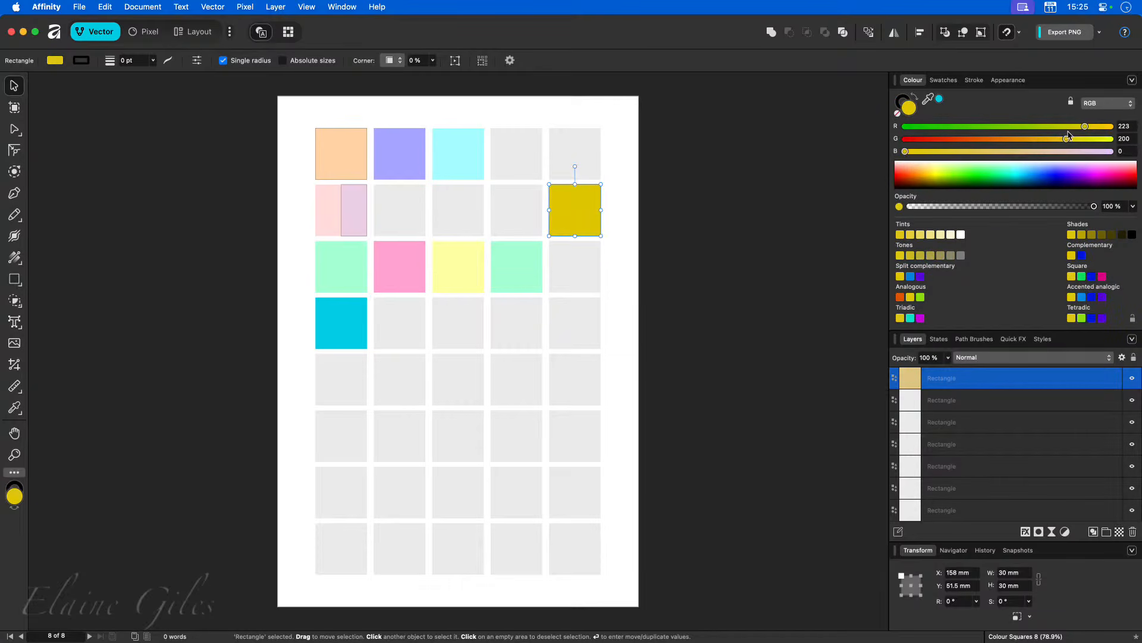
pyautogui.moveTo(1066, 139); pyautogui.dragTo(898, 144)
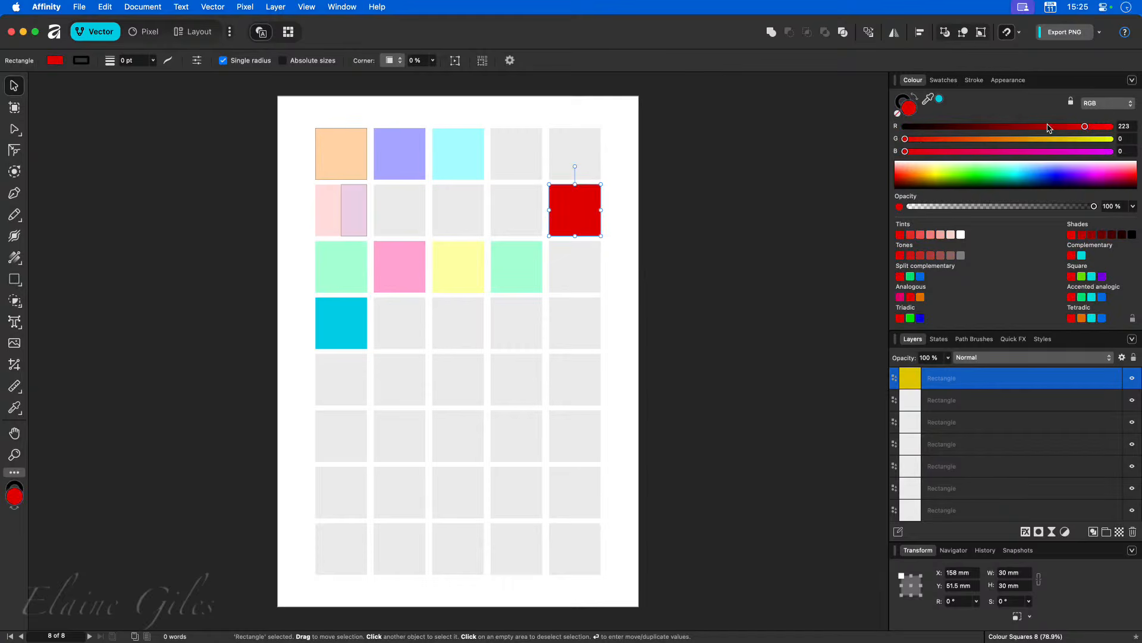
pyautogui.moveTo(1080, 126); pyautogui.dragTo(1132, 138)
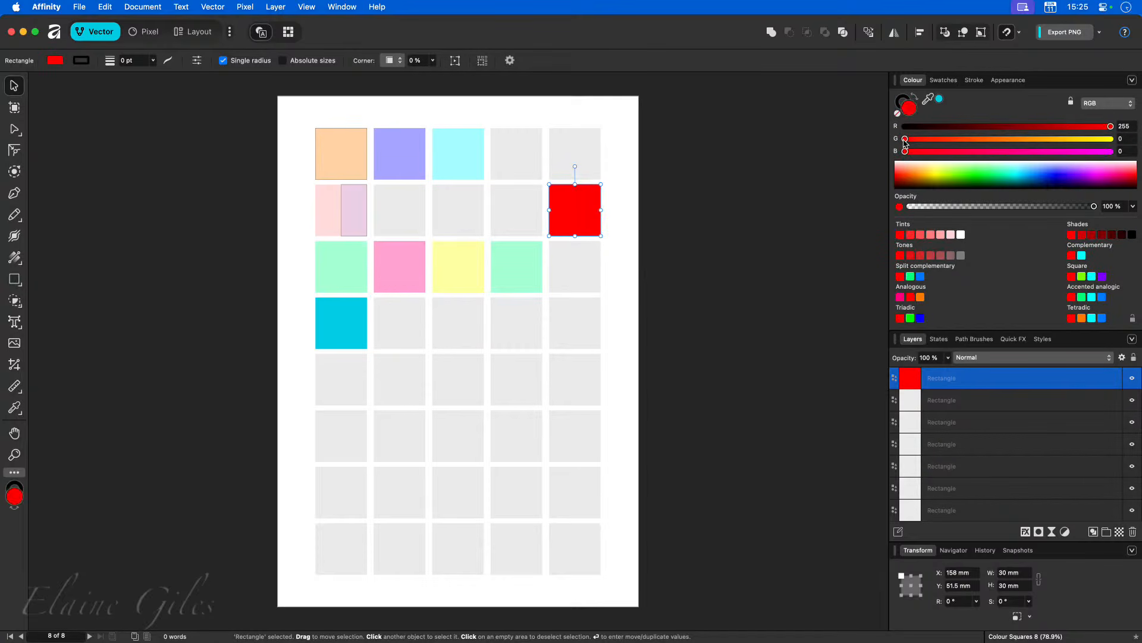
# Step: Raise the selected square's green value to 255 and its blue value to 139 for a light yellow fill
pyautogui.moveTo(905, 139); pyautogui.dragTo(1119, 139)
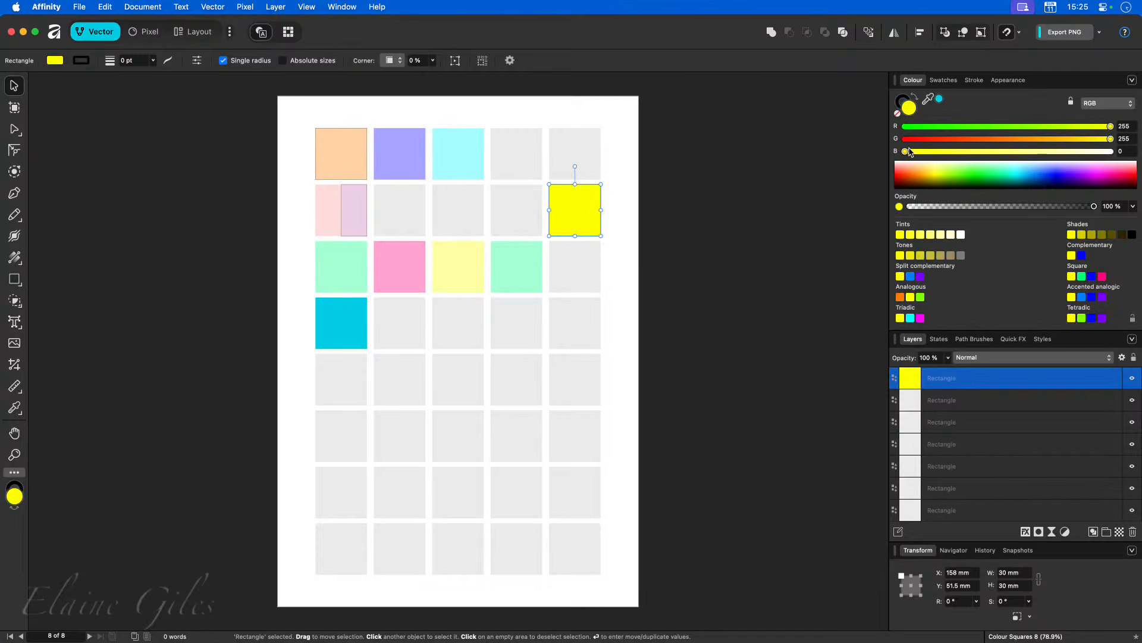
pyautogui.moveTo(906, 151); pyautogui.dragTo(1021, 158)
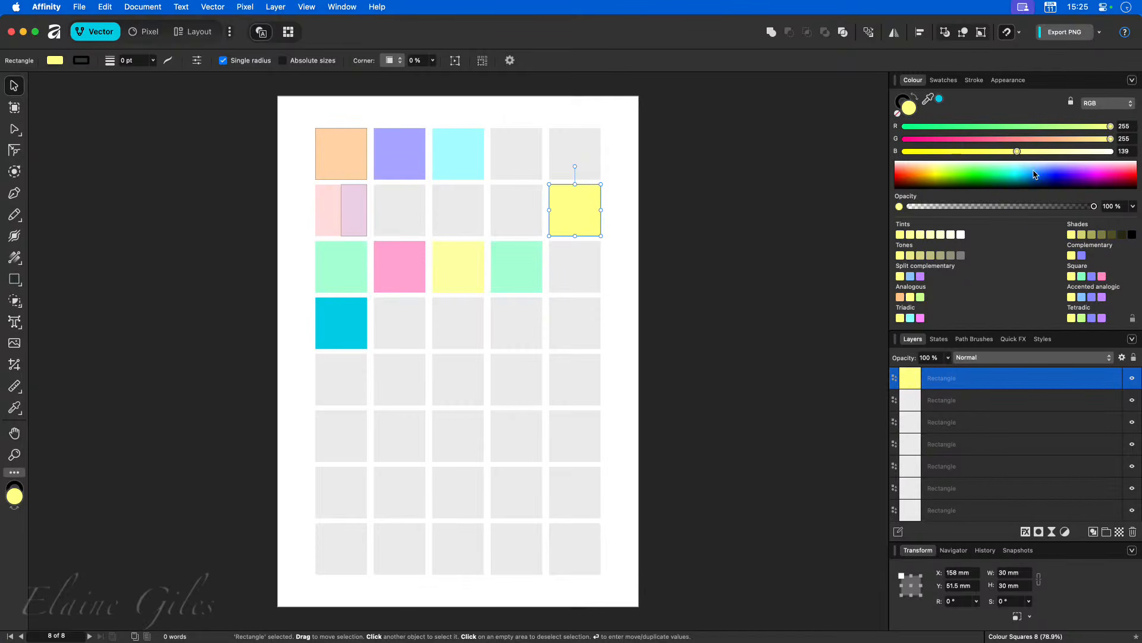
# Step: Examine the red, green, blue and hex code fields in the RGB Hex sliders, and return the sliders to RGB
pyautogui.click(1124, 106)
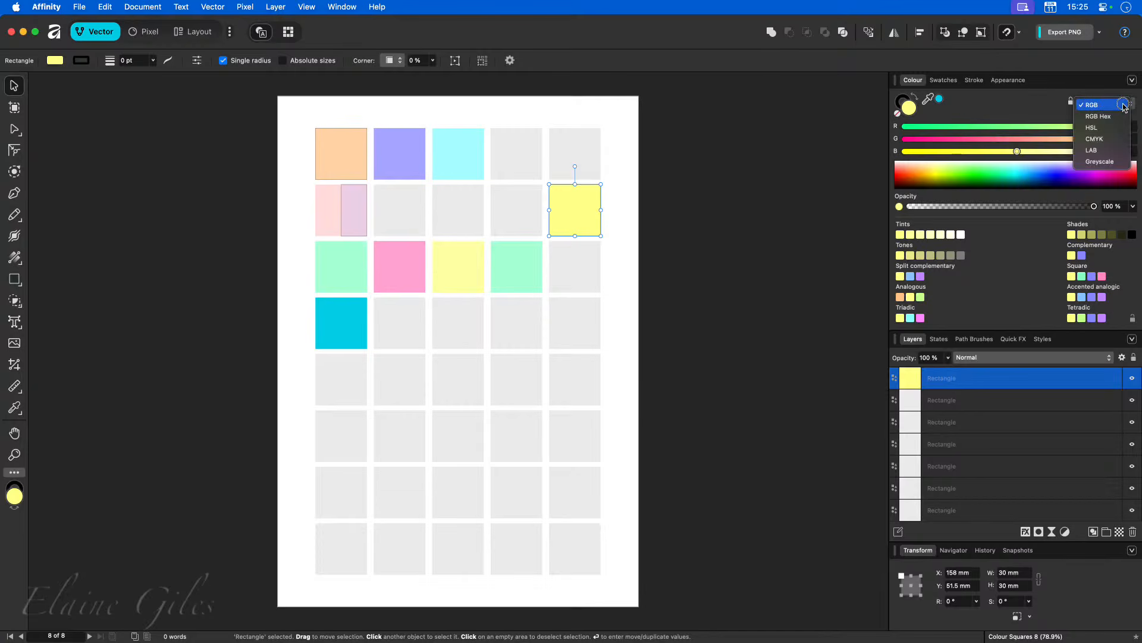
pyautogui.click(1116, 117)
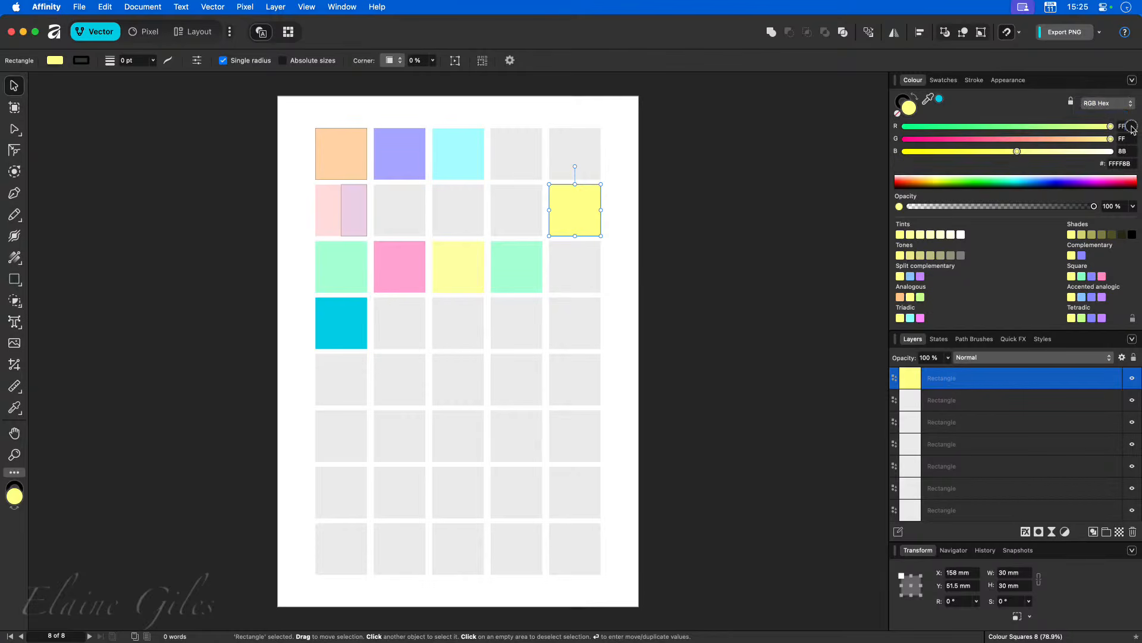
pyautogui.click(1126, 139)
pyautogui.click(1130, 151)
pyautogui.click(1122, 163)
pyautogui.click(1116, 104)
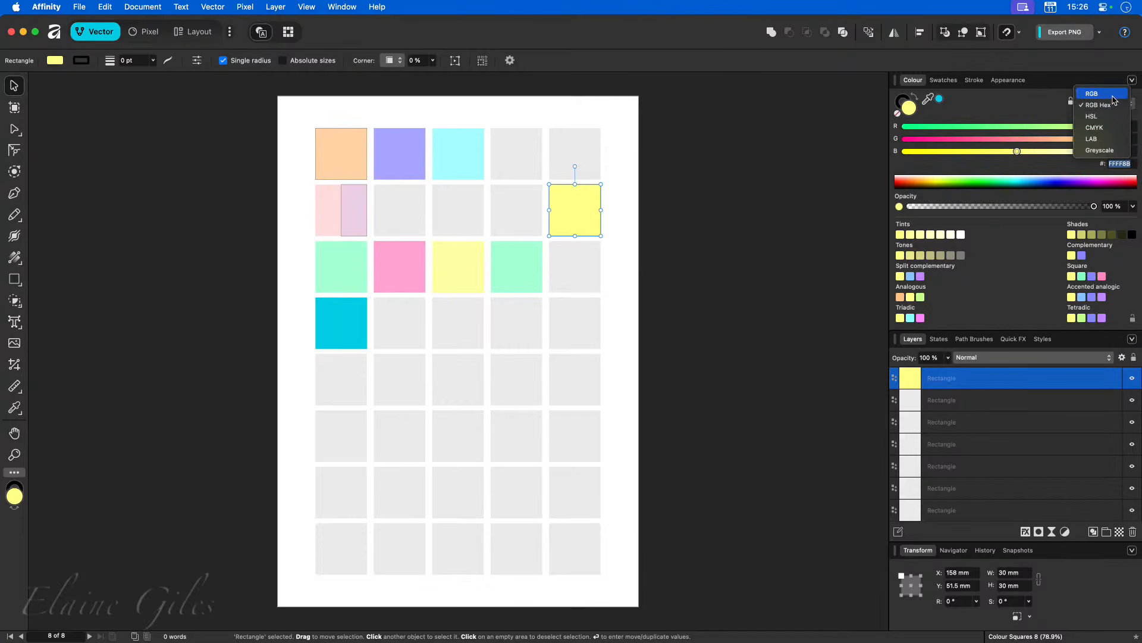
pyautogui.click(1111, 94)
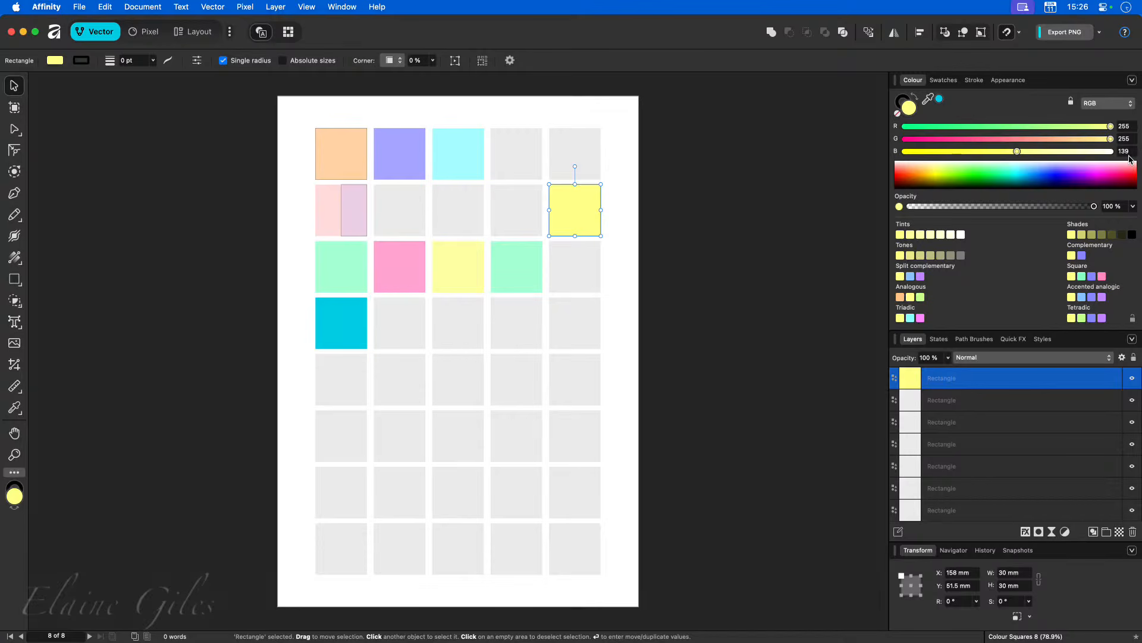
# Step: Switch the sliders to RGB Hex, try hex code 191970 on the selected square, and undo that fill
pyautogui.click(1125, 104)
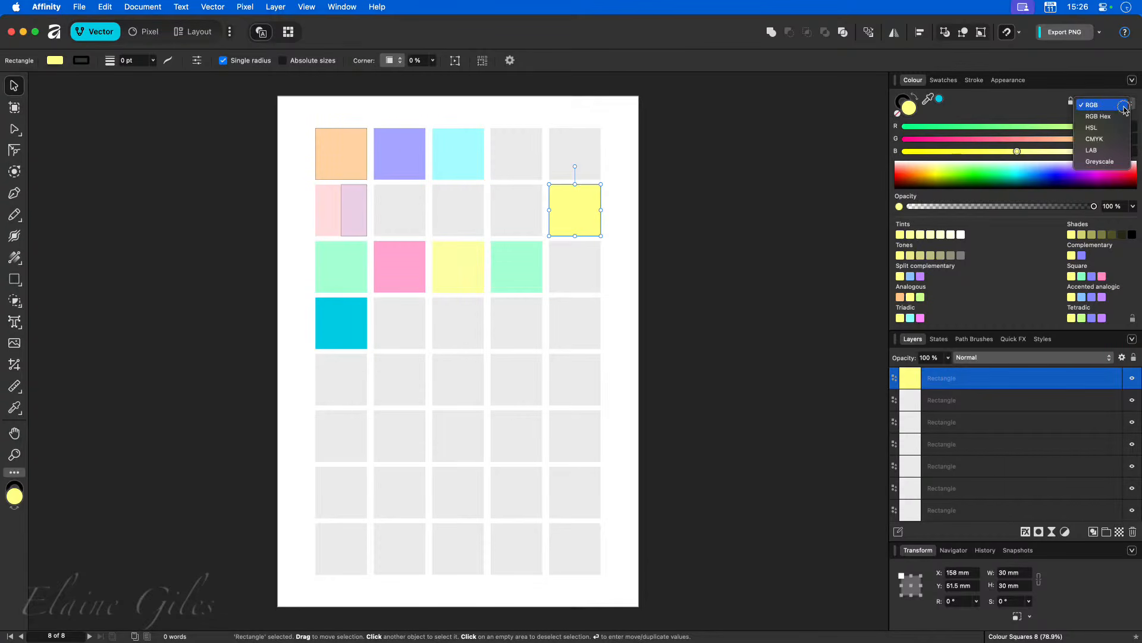
pyautogui.click(1121, 118)
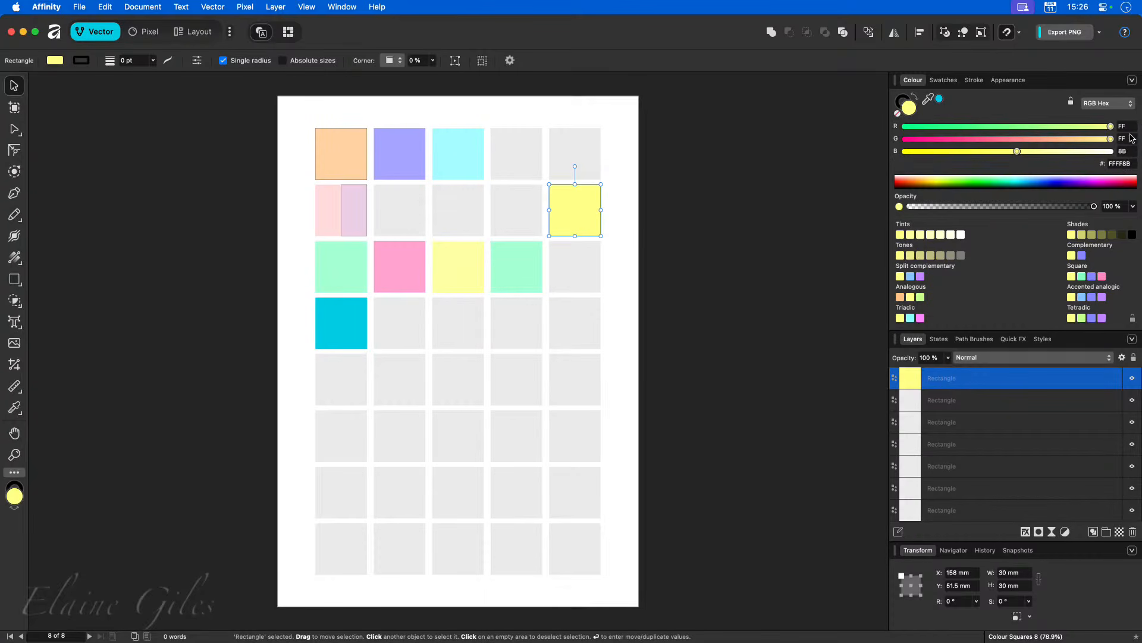
pyautogui.click(1120, 164)
pyautogui.write('191970')
pyautogui.press('Return')
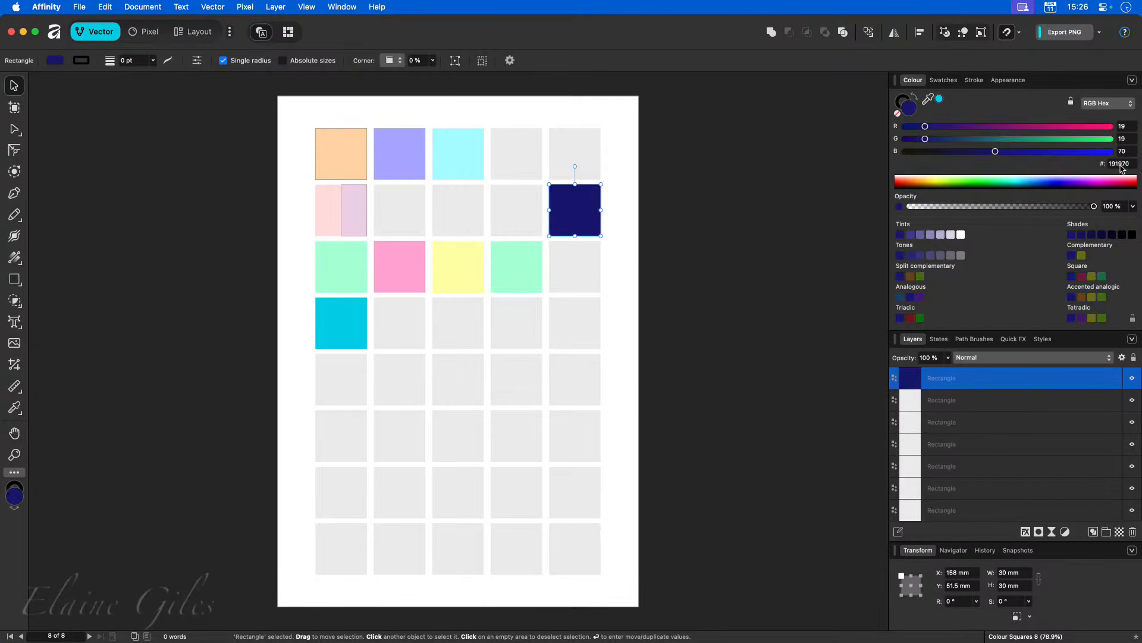
pyautogui.press('super+z')
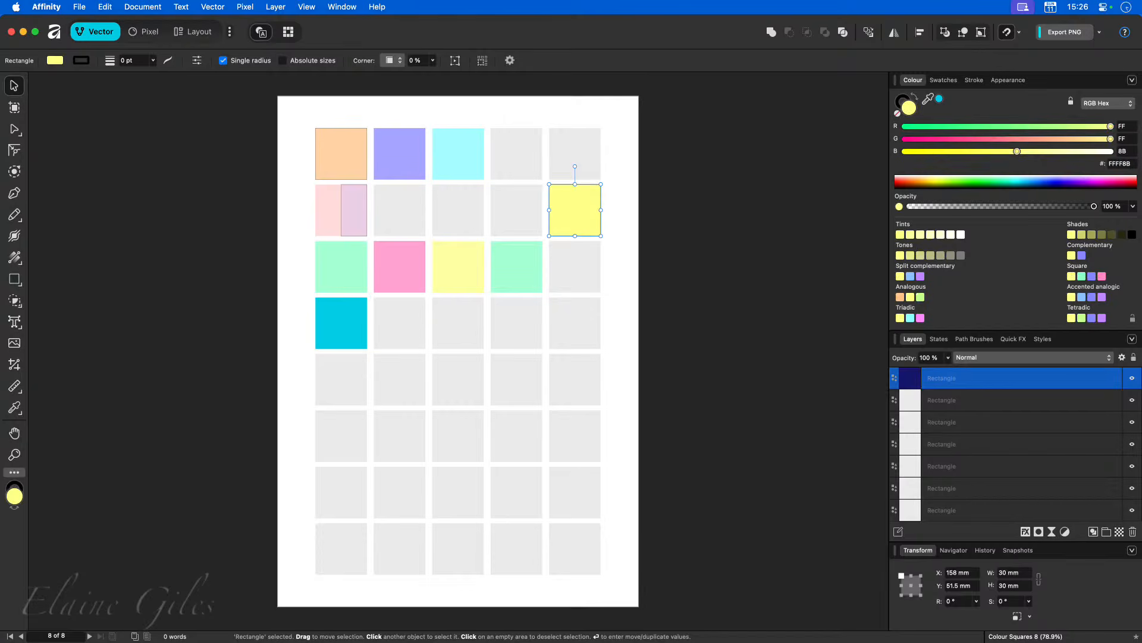
# Step: Fill the selected square with midnight blue using separate hex values of R 19, G 19 and B 70
pyautogui.click(1131, 129)
pyautogui.write('19')
pyautogui.press('Tab')
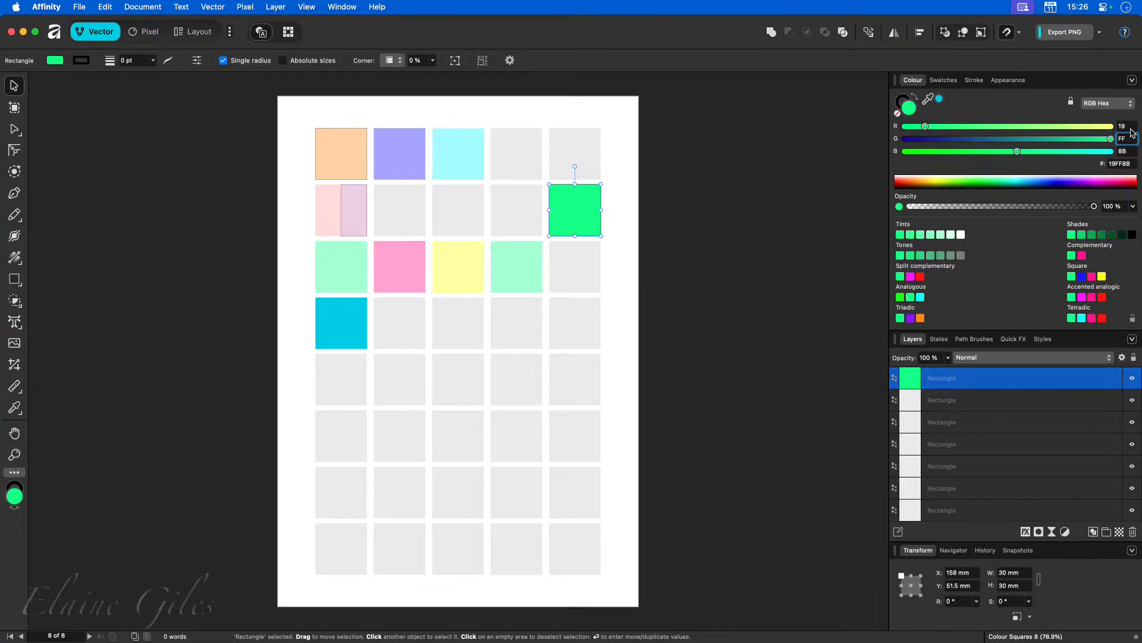
pyautogui.write('19')
pyautogui.press('Tab')
pyautogui.write('70')
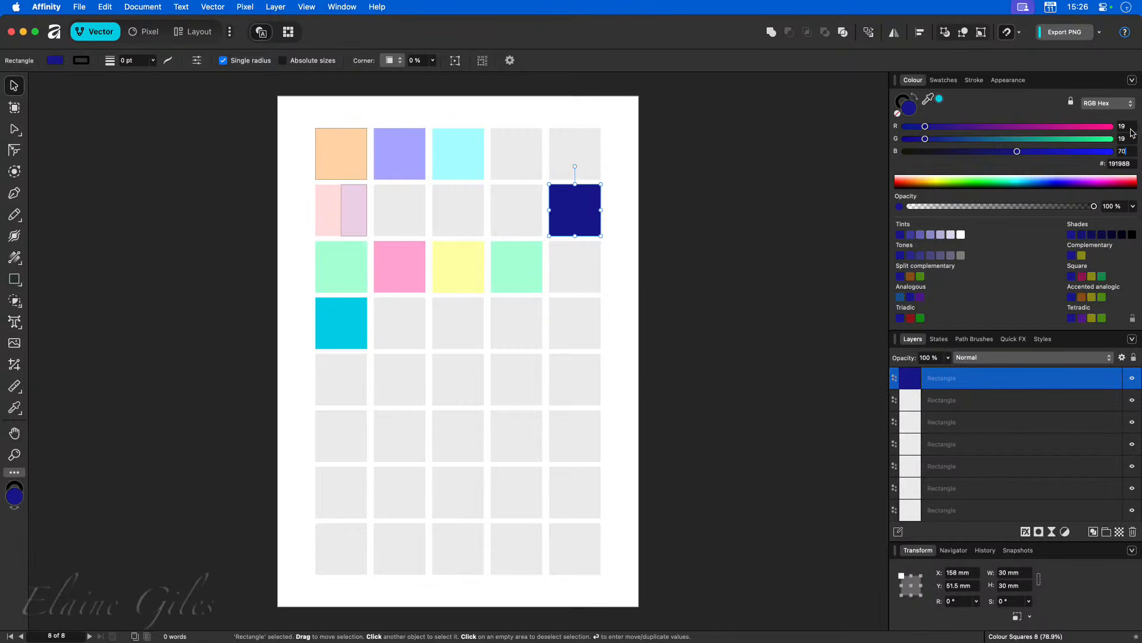
pyautogui.press('Tab')
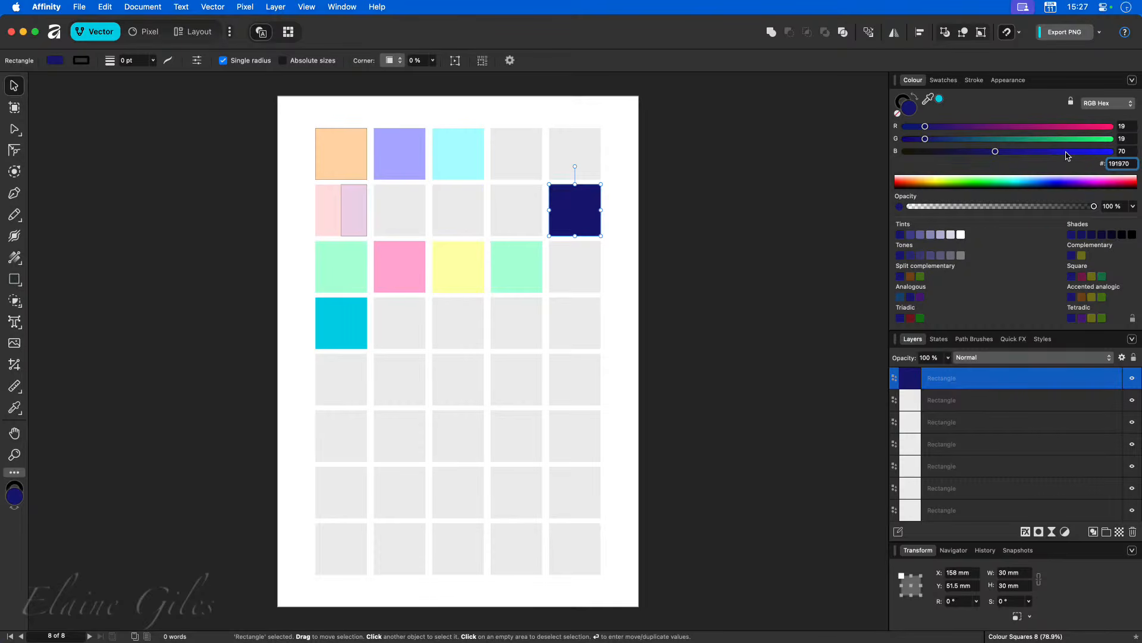
# Step: Compare the selected square's colour values in the HSL, CMYK, LAB and Greyscale sliders, and return to RGB Hex
pyautogui.click(1107, 104)
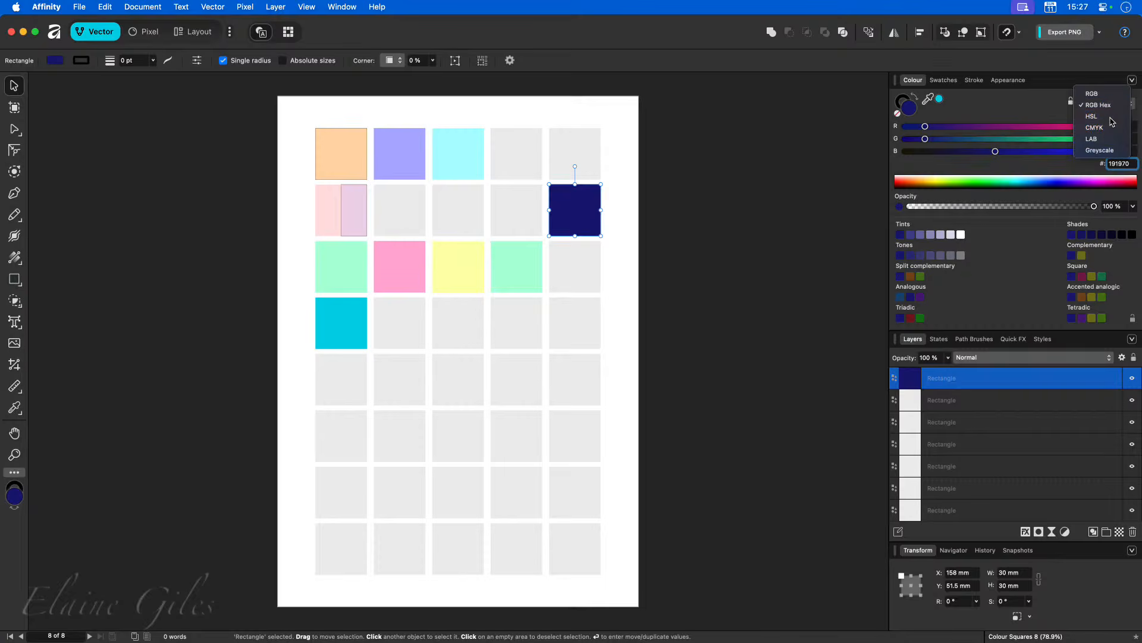
pyautogui.click(1110, 117)
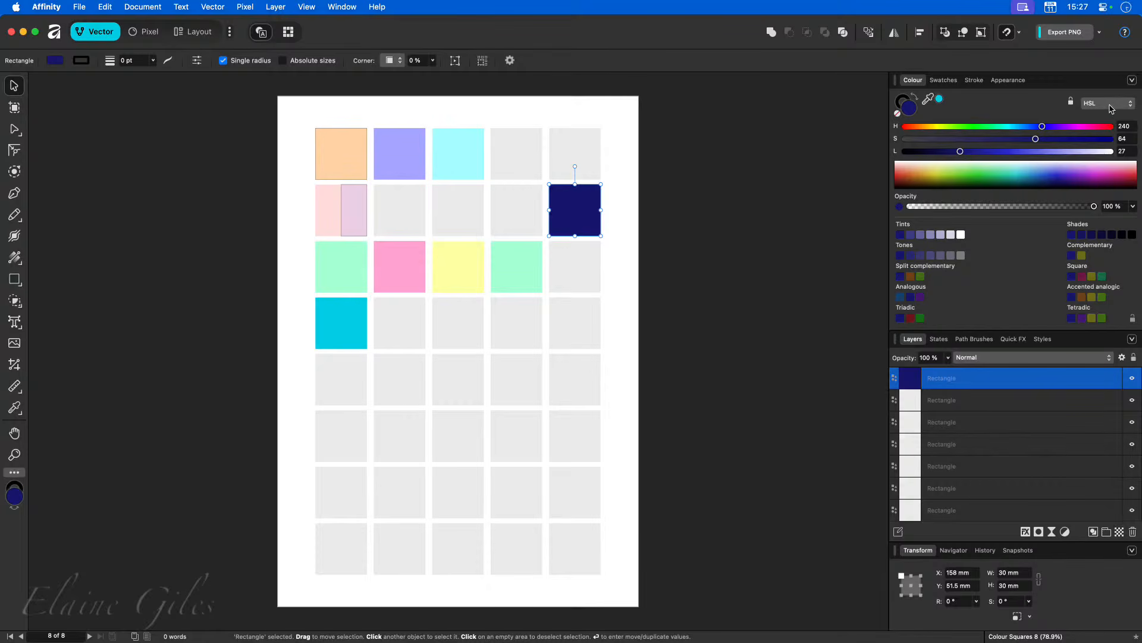
pyautogui.click(1110, 108)
pyautogui.click(1107, 119)
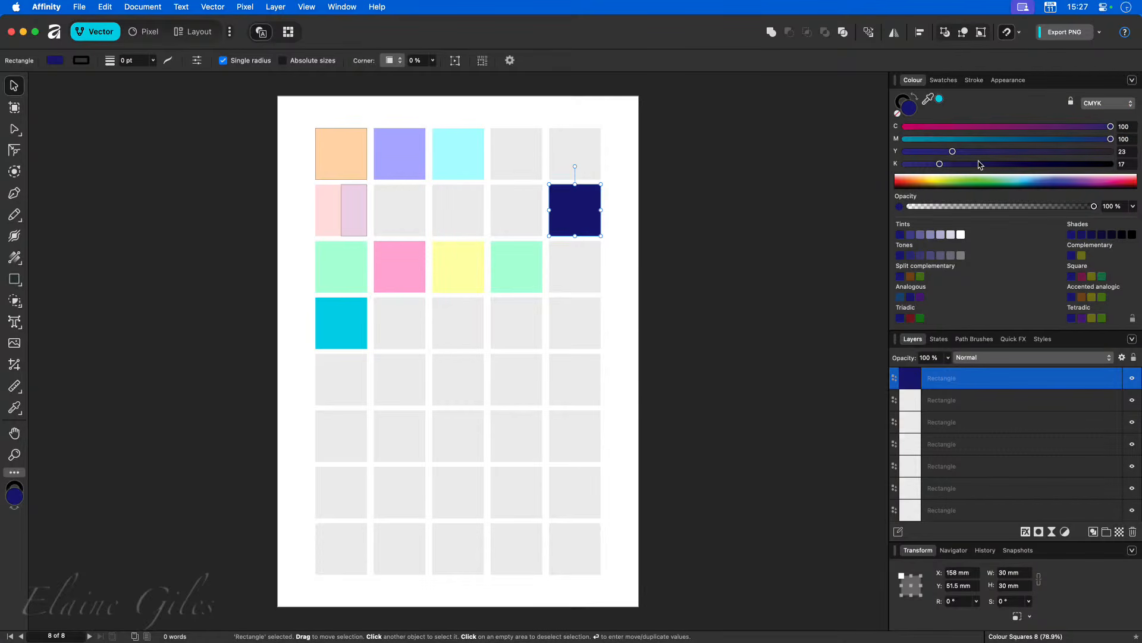
pyautogui.click(1097, 104)
pyautogui.click(1110, 112)
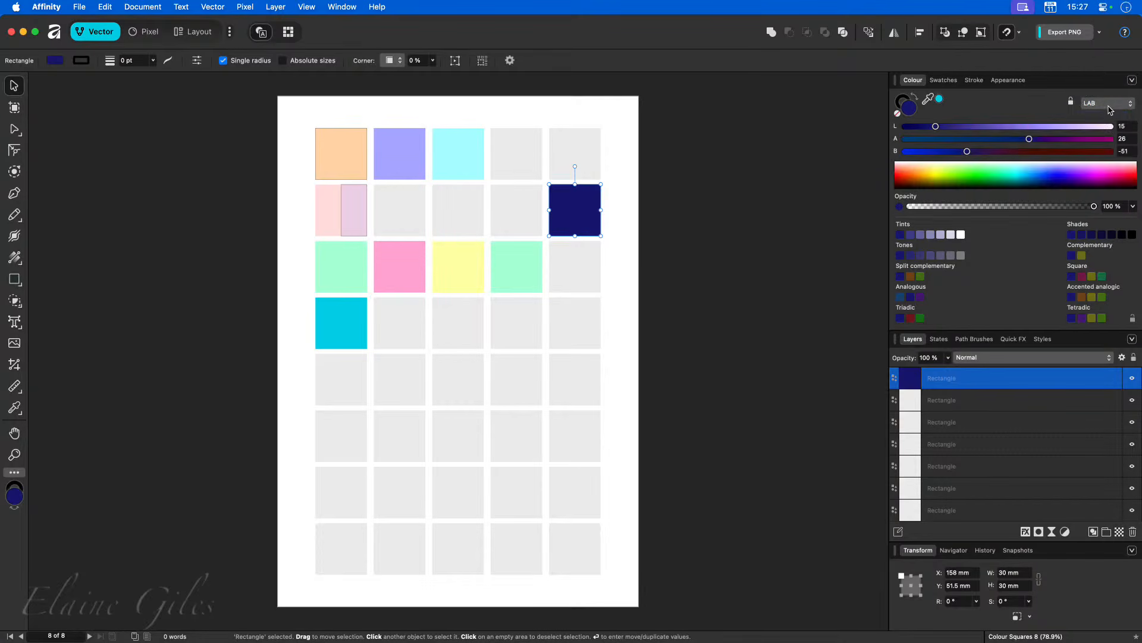
pyautogui.click(1110, 108)
pyautogui.click(1106, 123)
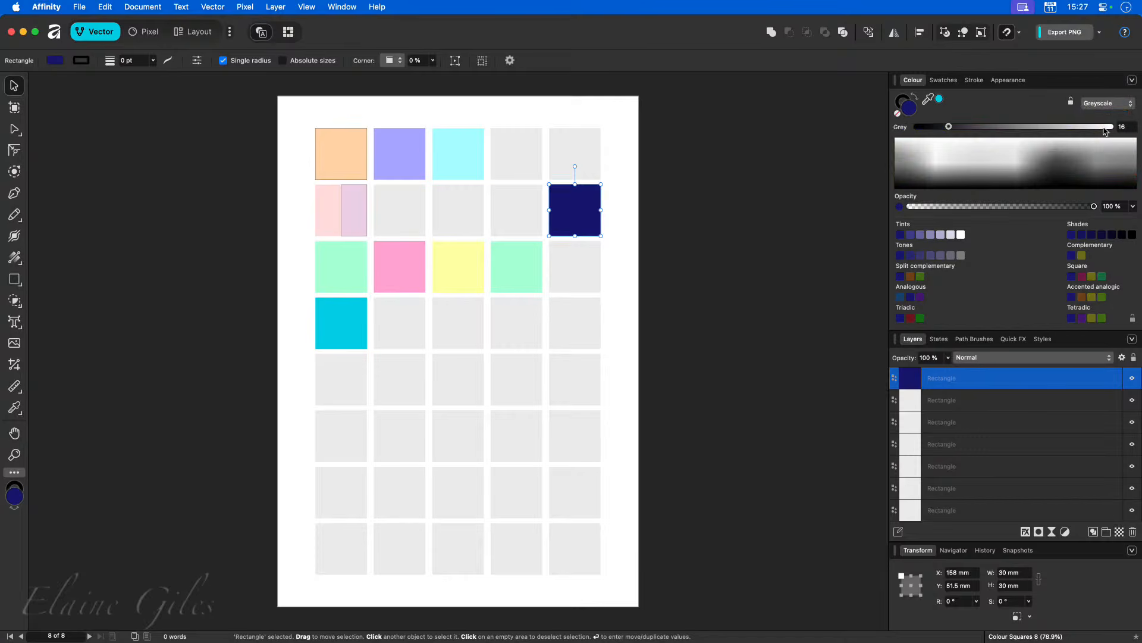
pyautogui.click(1101, 105)
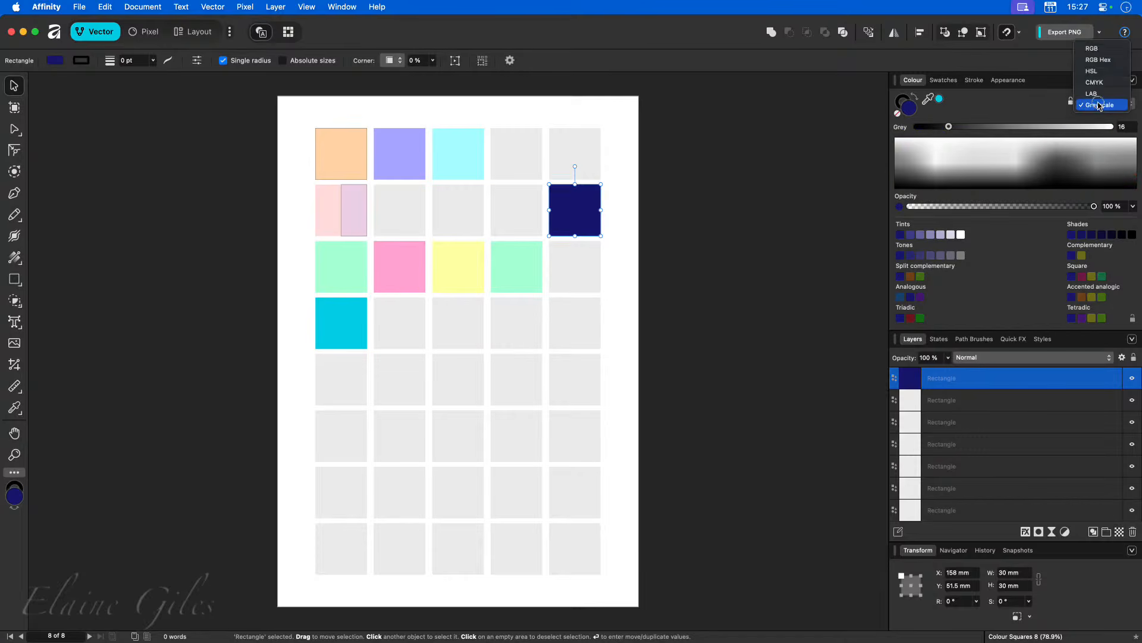
pyautogui.click(1098, 61)
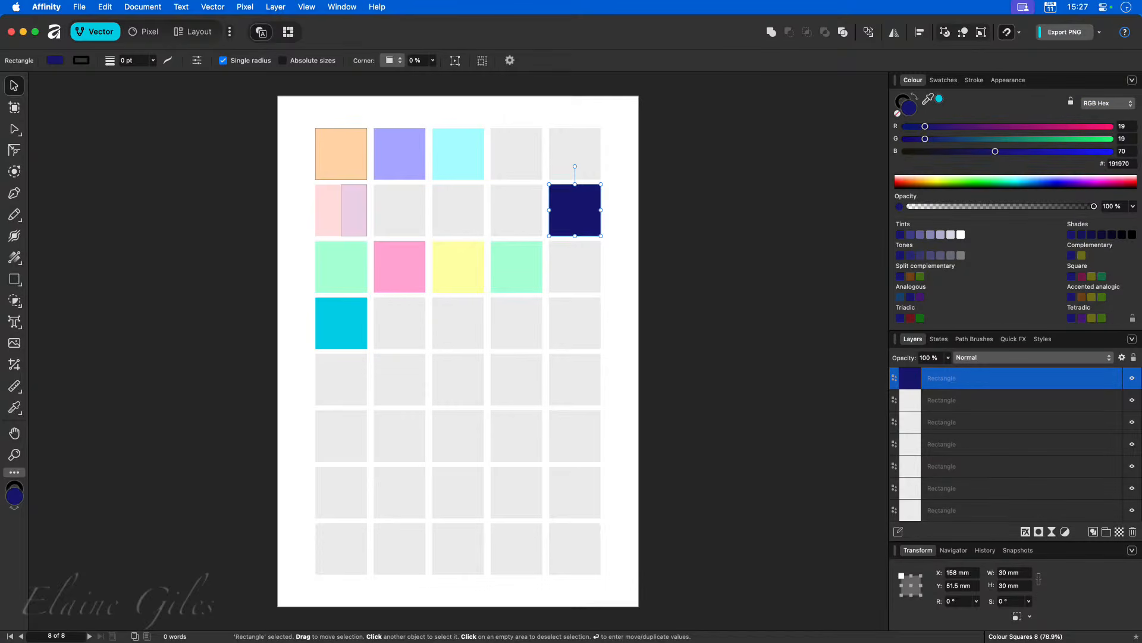
# Step: Change the colour controls to Boxes and shift the selected square's hue to yellow for a dark olive fill
pyautogui.click(1131, 80)
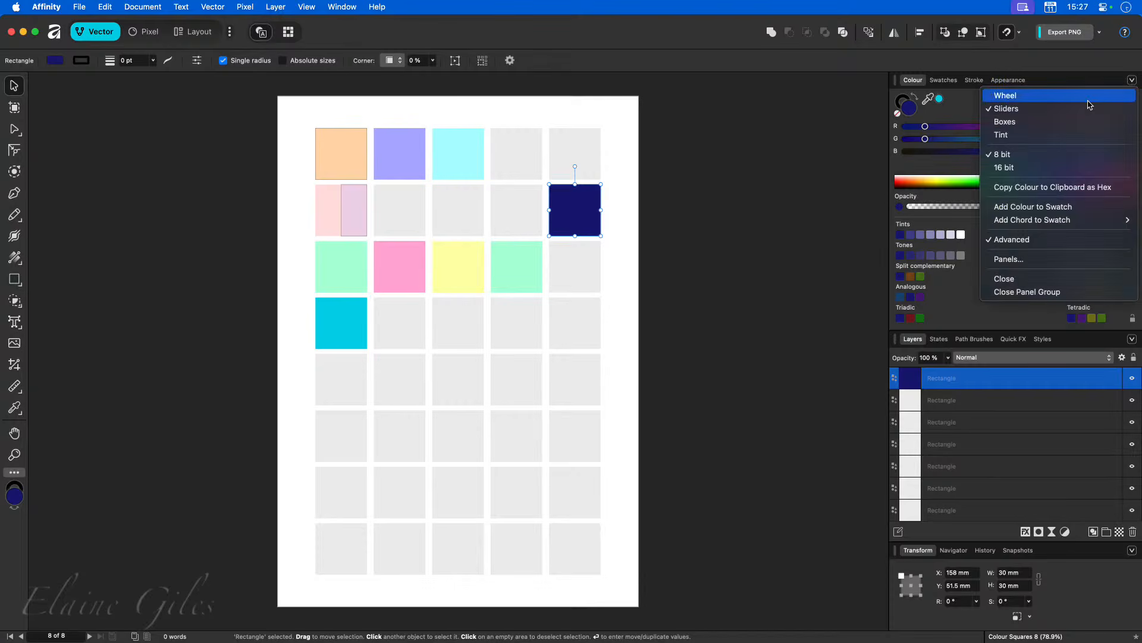
pyautogui.click(1059, 124)
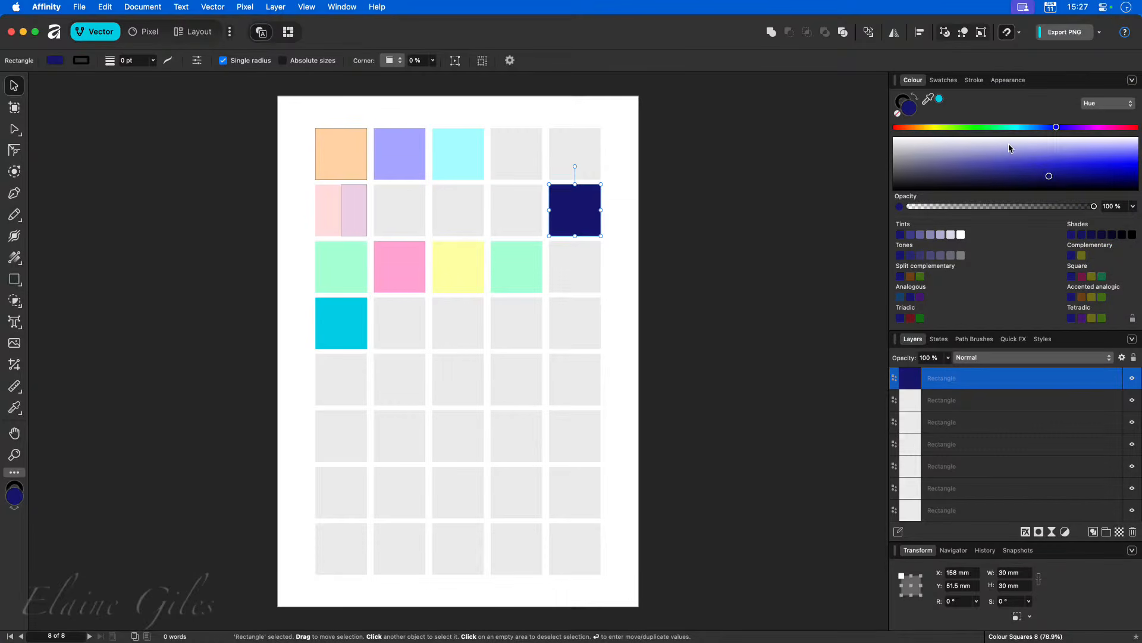
pyautogui.moveTo(1049, 176)
pyautogui.mouseDown()
pyautogui.moveTo(989, 171)
pyautogui.moveTo(995, 158)
pyautogui.moveTo(1046, 178)
pyautogui.mouseUp()
pyautogui.moveTo(1056, 129); pyautogui.dragTo(938, 128)
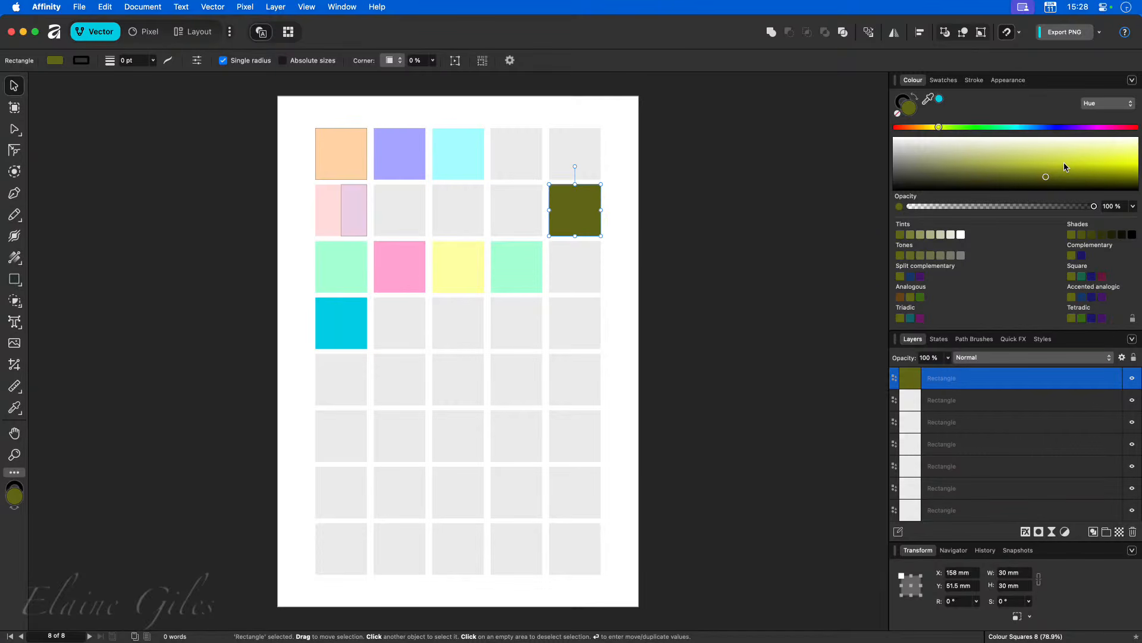
# Step: View the colour box by Saturation and by Lightness instead of Hue
pyautogui.click(1107, 104)
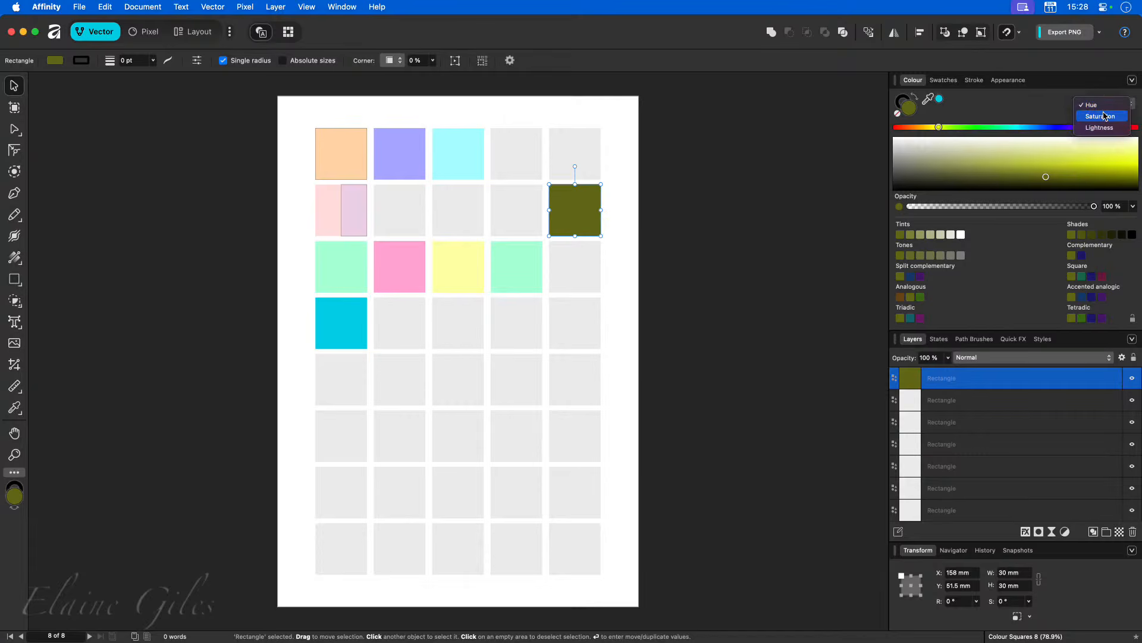
pyautogui.click(1102, 116)
pyautogui.click(1104, 104)
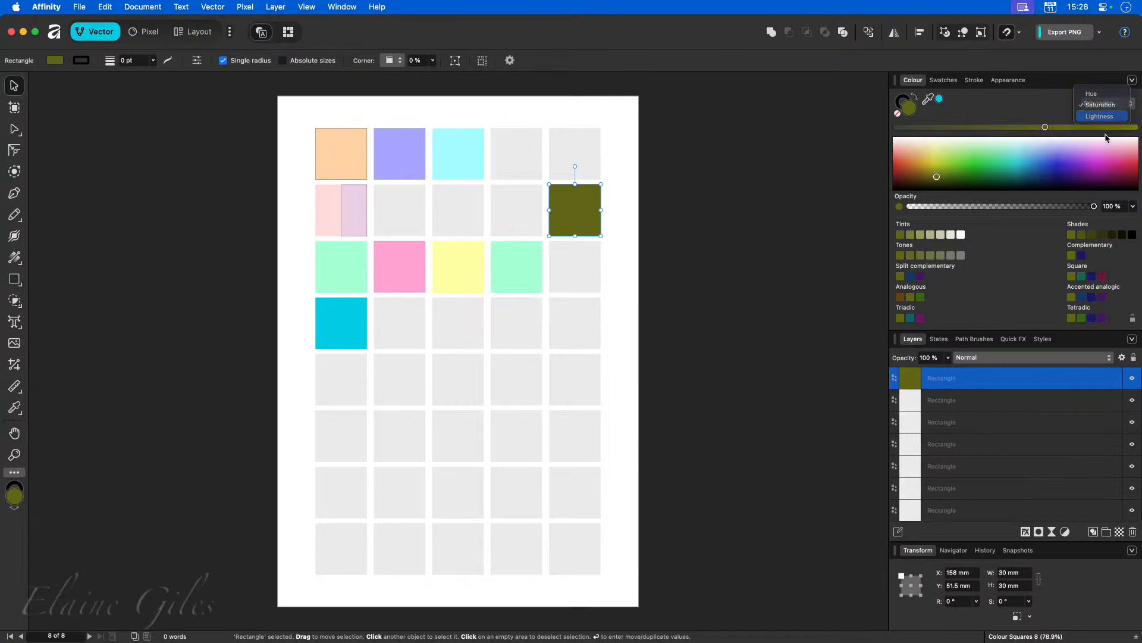
pyautogui.click(1104, 116)
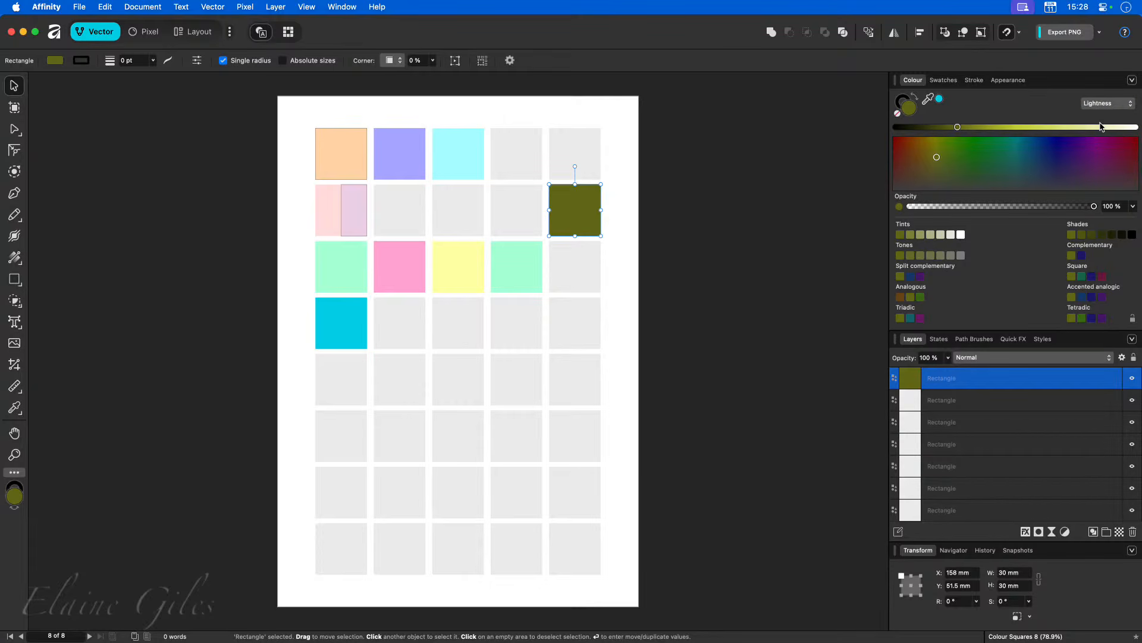
# Step: Change the colour controls to Tint and reduce the selected square's tint to 71
pyautogui.click(1132, 79)
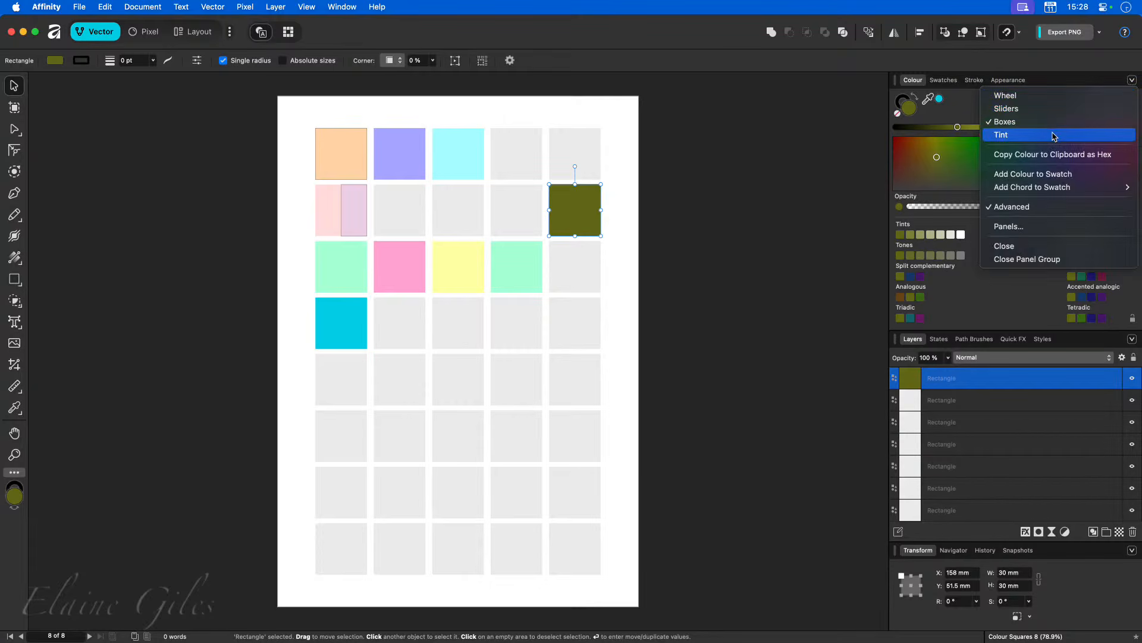
pyautogui.click(1080, 134)
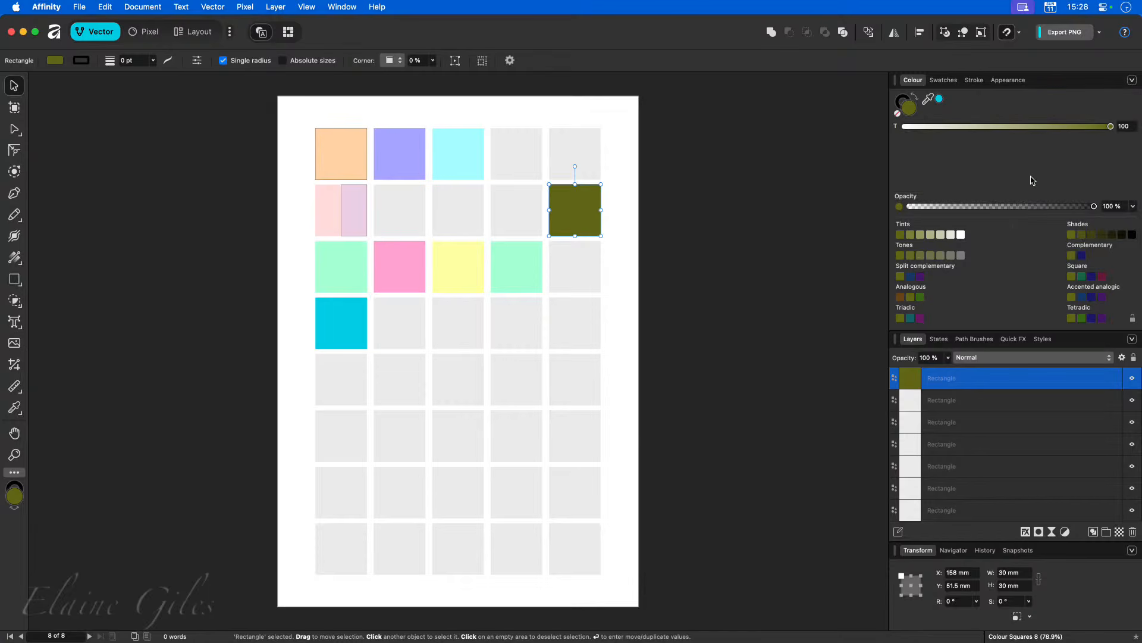
pyautogui.moveTo(1074, 127); pyautogui.dragTo(1052, 134)
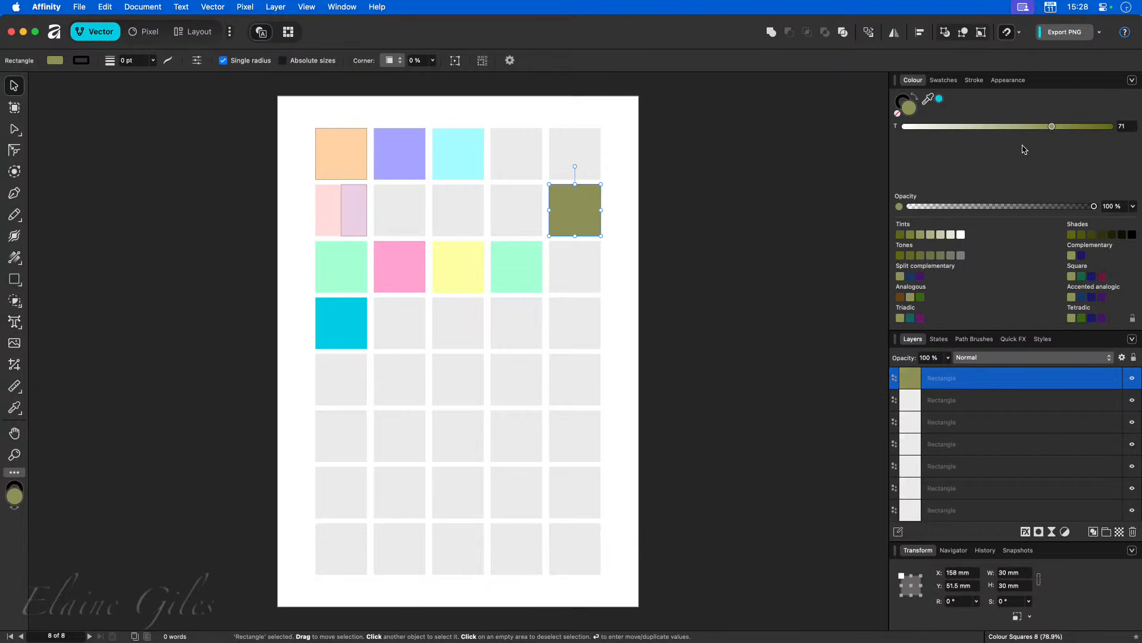
# Step: Return the colour controls to Wheel and show the colour swatches
pyautogui.click(1132, 81)
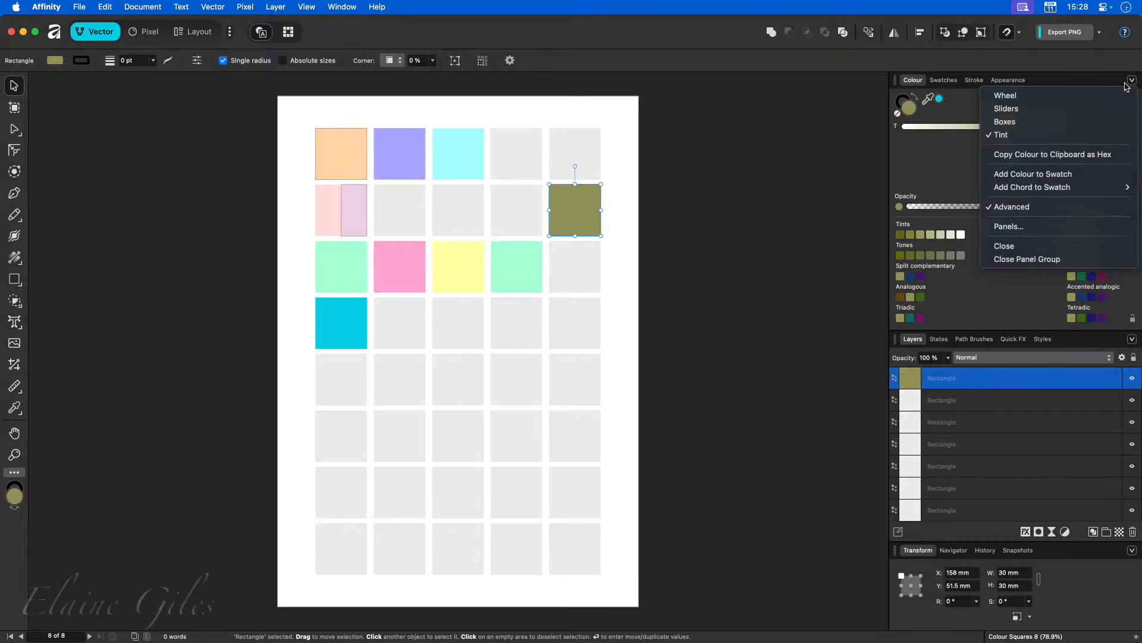
pyautogui.click(1088, 101)
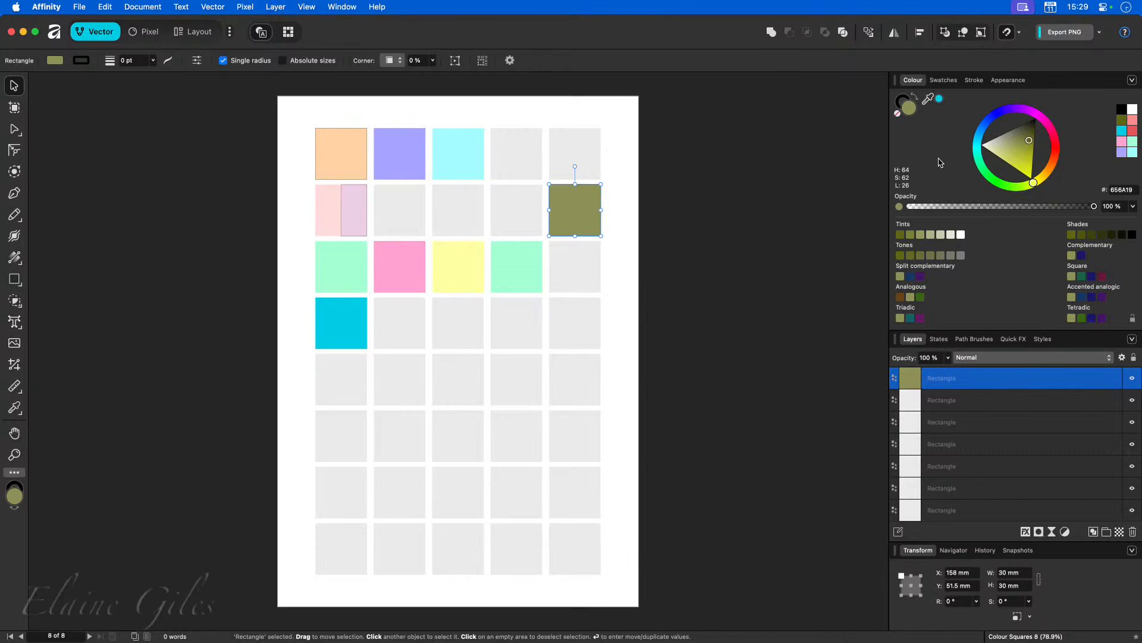
pyautogui.click(948, 82)
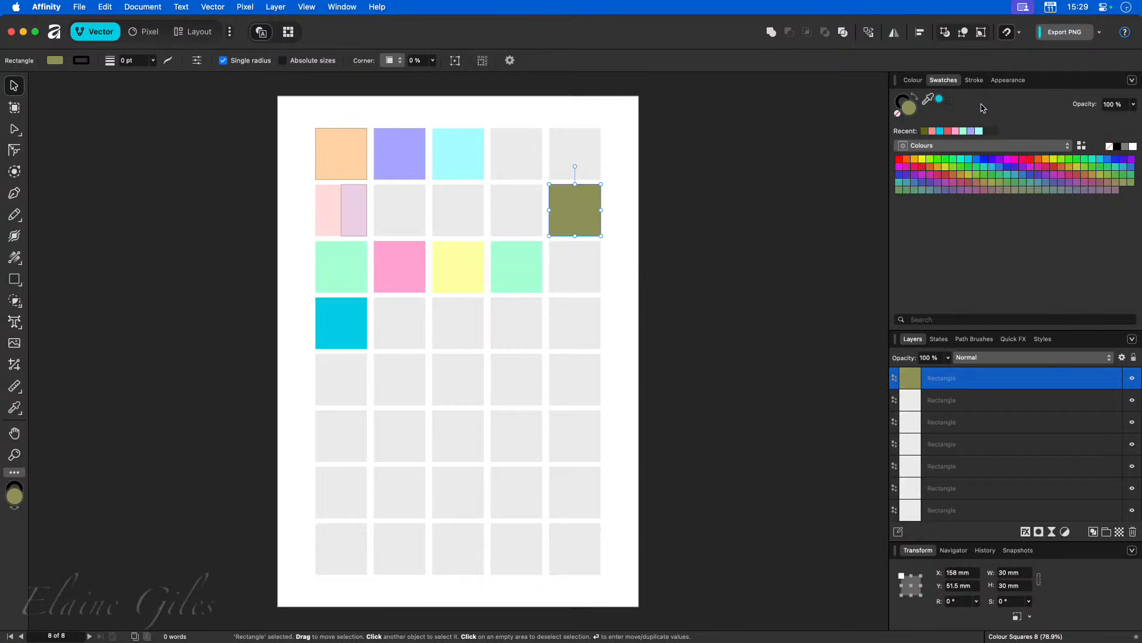
# Step: Remove the selected square's fill and refill it with pink sampled from the third row's second square
pyautogui.click(898, 114)
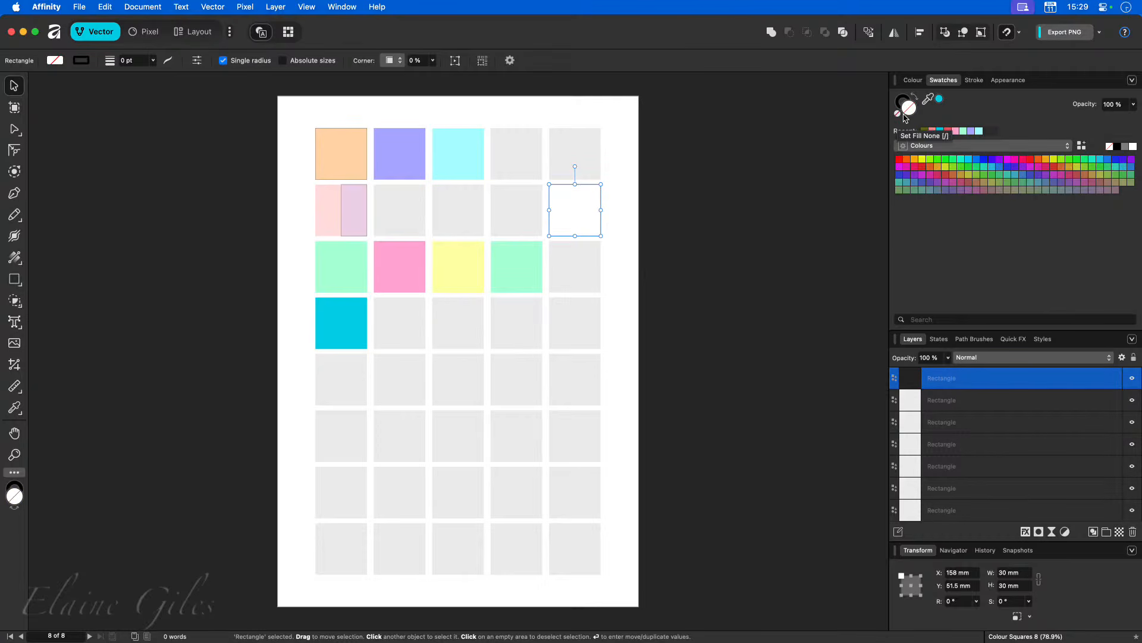
pyautogui.moveTo(928, 100); pyautogui.dragTo(380, 277)
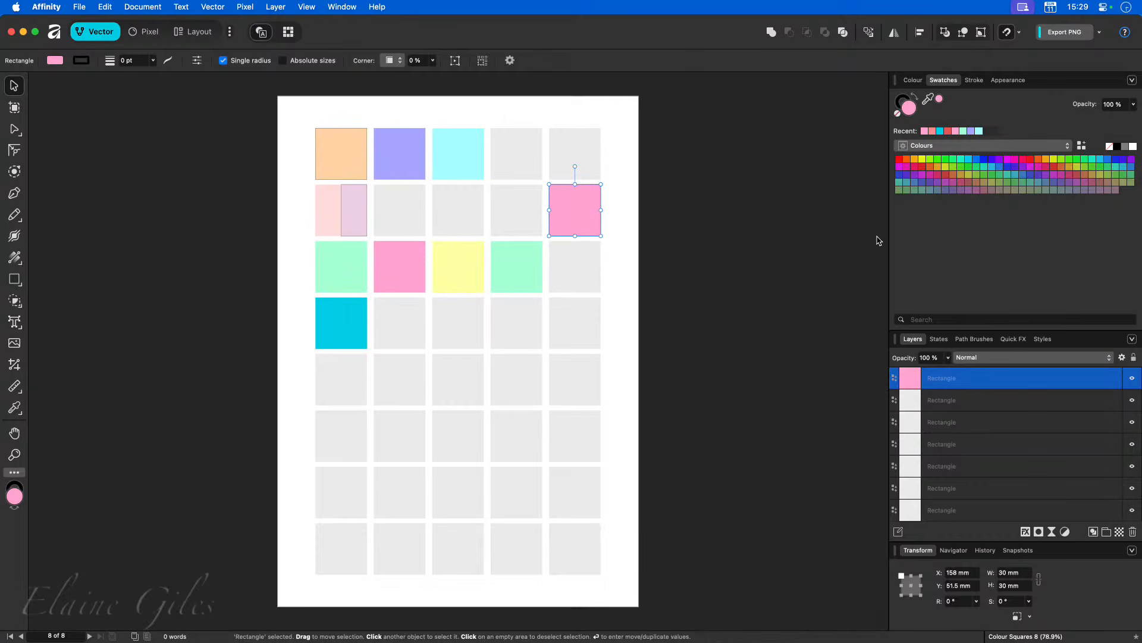
pyautogui.click(1134, 104)
pyautogui.moveTo(1133, 117)
pyautogui.mouseDown()
pyautogui.moveTo(1050, 117)
pyautogui.moveTo(1134, 120)
pyautogui.mouseUp()
pyautogui.click(966, 209)
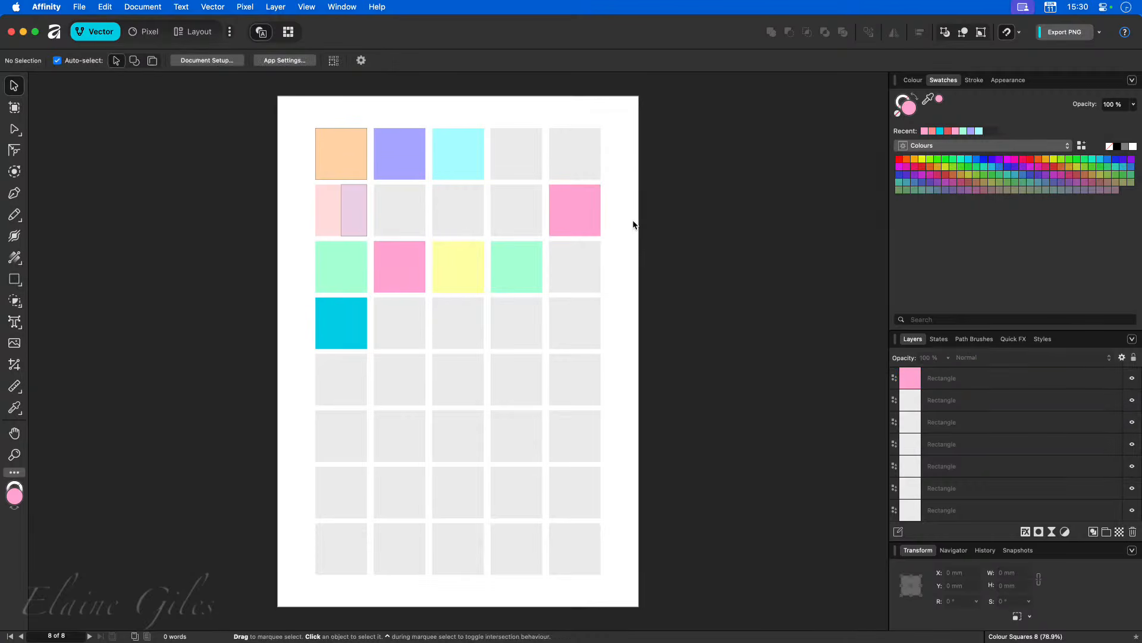
# Step: Clear the second row's fifth square to no fill and refill it with the olive recent colour
pyautogui.press('/')
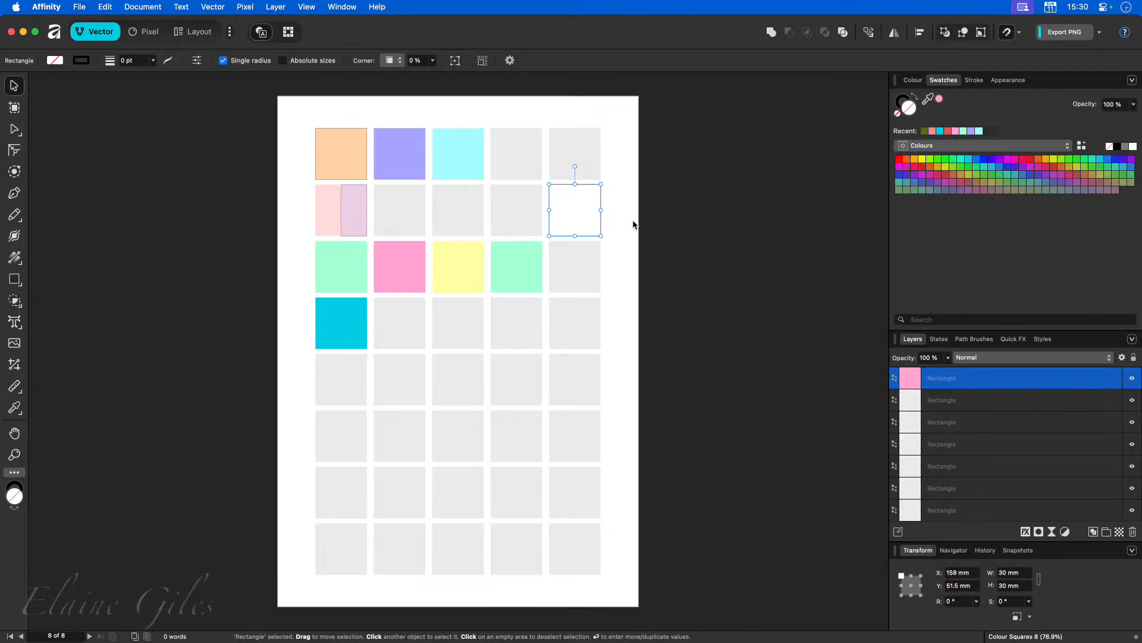
pyautogui.click(925, 131)
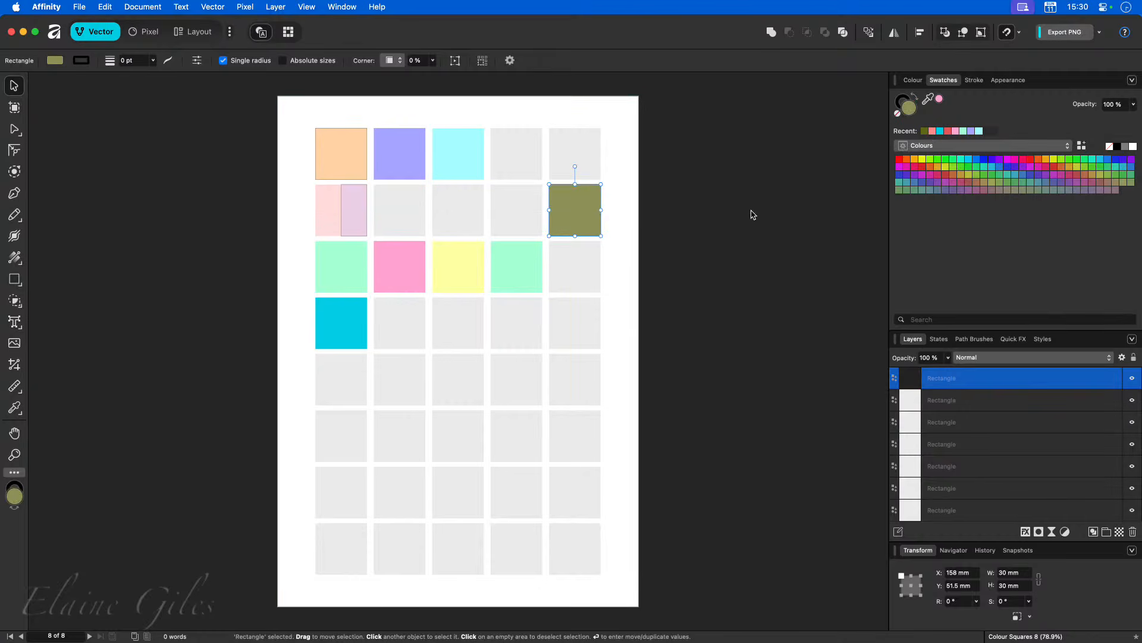
# Step: Randomise the fill colour of the second row's fifth square several times, stepping back through the results to a tan fill
pyautogui.hotkey('shift', 'r')
pyautogui.hotkey('shift', 'r')
pyautogui.hotkey('shift', 'r')
pyautogui.hotkey('shift', 'r')
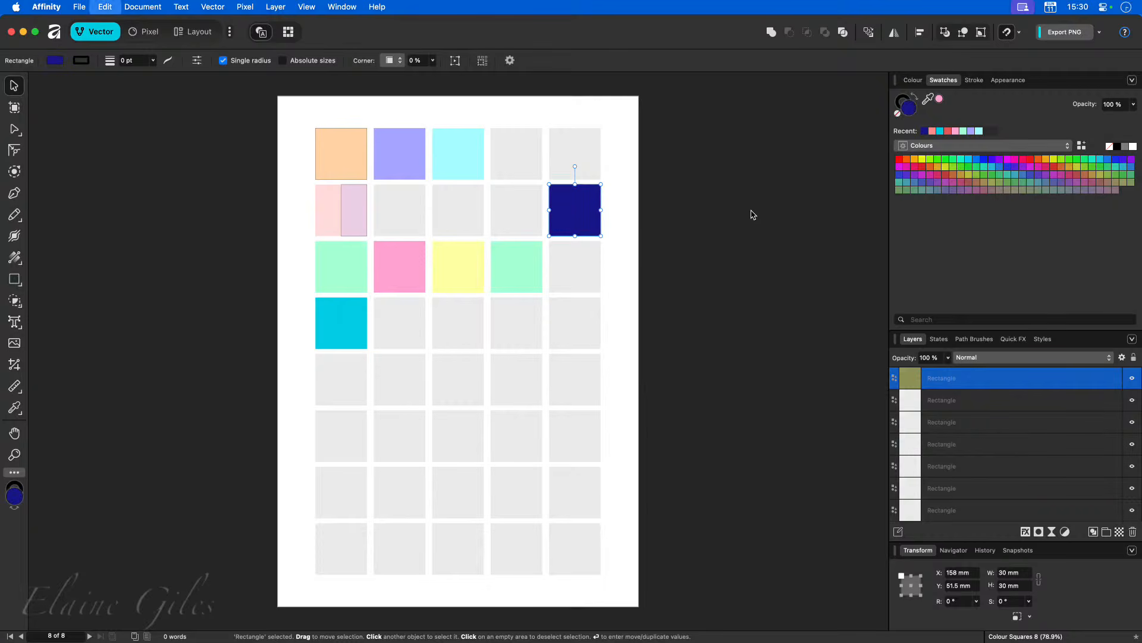
pyautogui.press('super+z')
pyautogui.press('super+z')
pyautogui.press('super+z')
pyautogui.press('super+z')
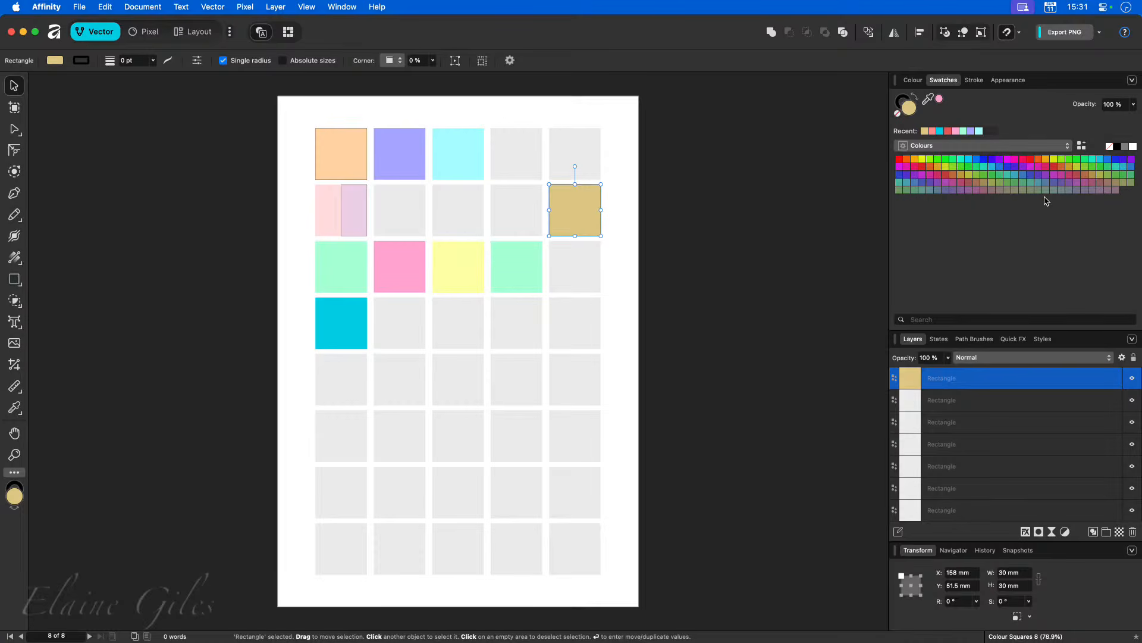
# Step: Review the available swatch palettes and switch the swatches to the Affinity Branding palette
pyautogui.click(1068, 147)
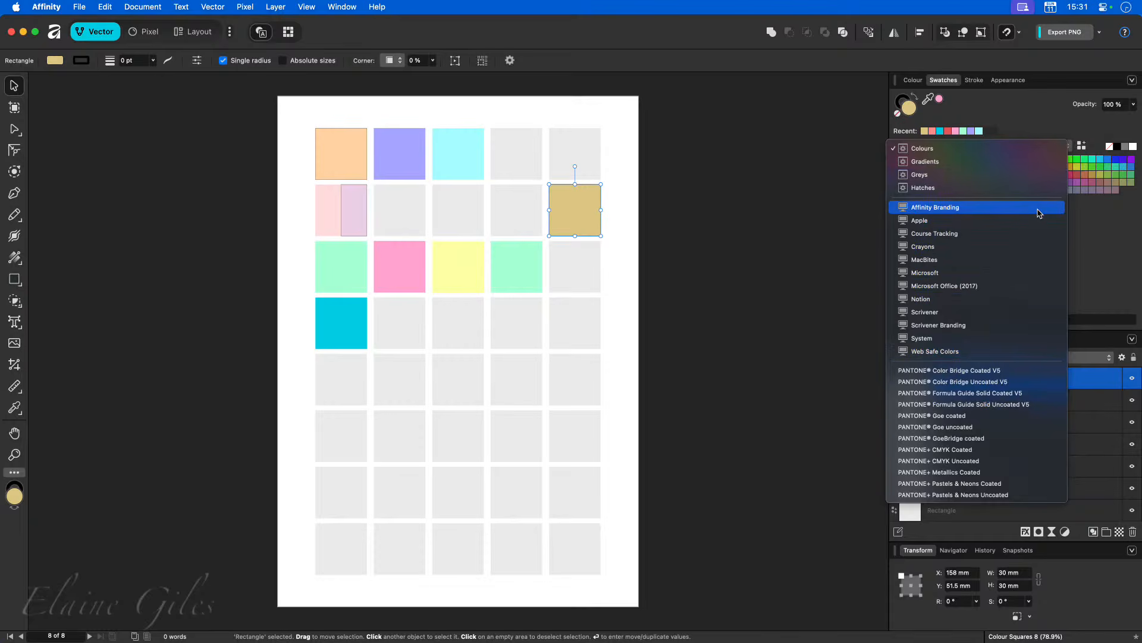
pyautogui.click(1021, 152)
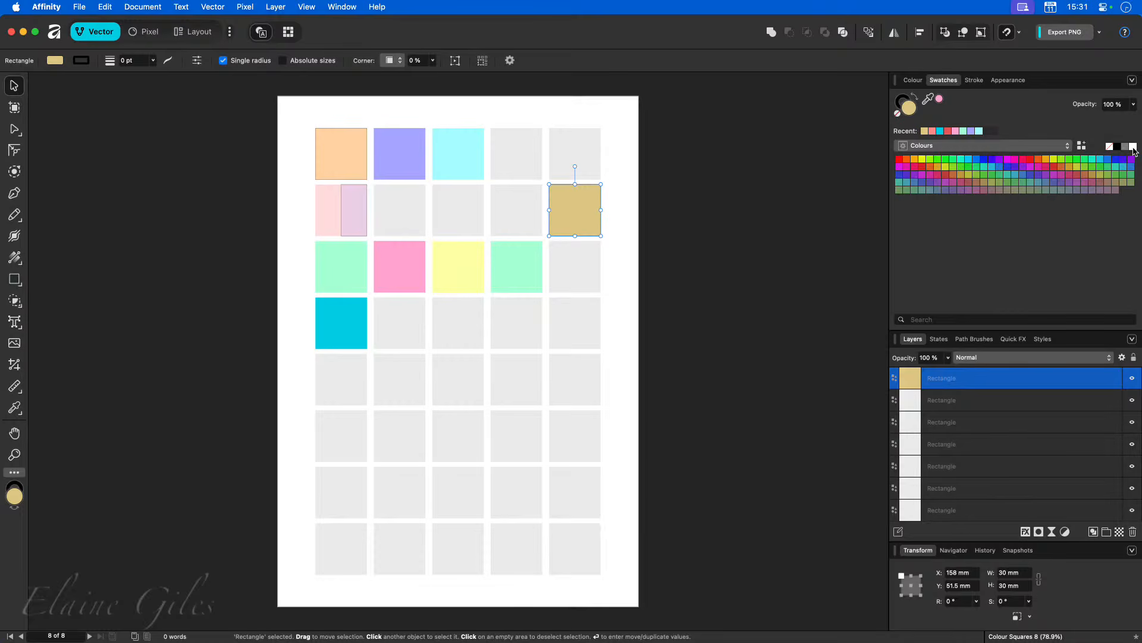
pyautogui.click(1049, 146)
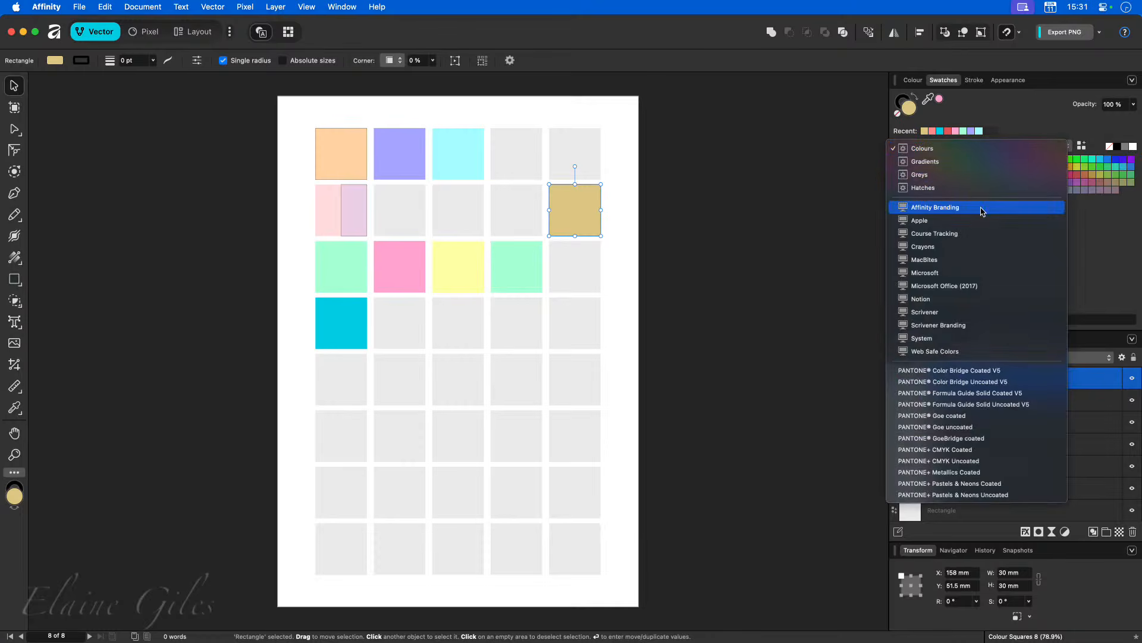
pyautogui.click(981, 211)
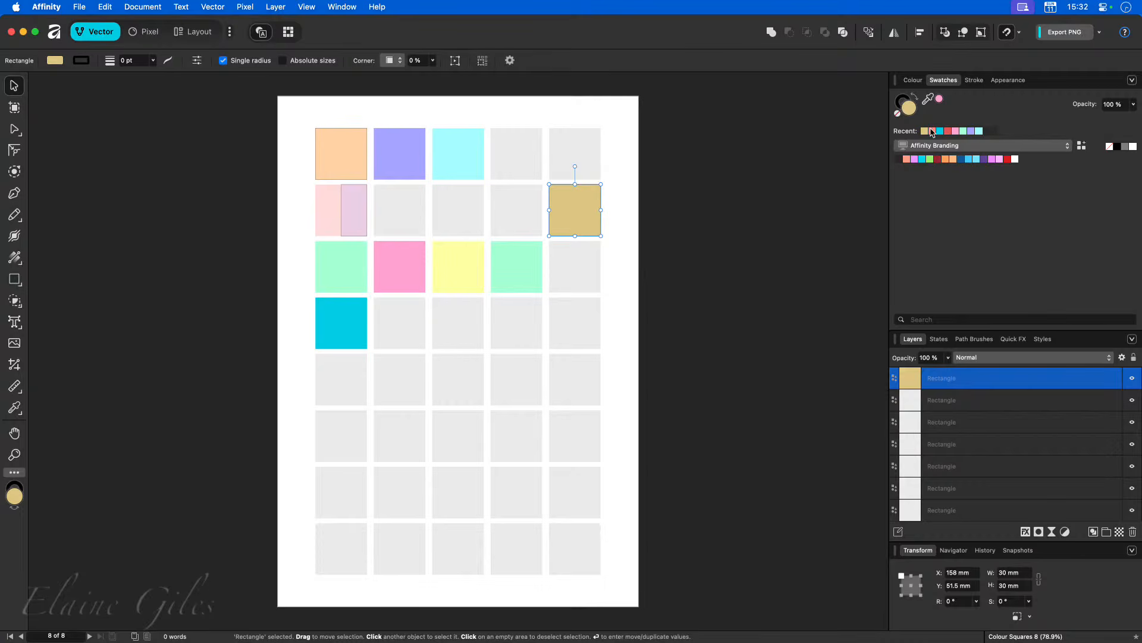
# Step: Enlarge the palette's swatches to Medium size, and from there to Large
pyautogui.click(1131, 82)
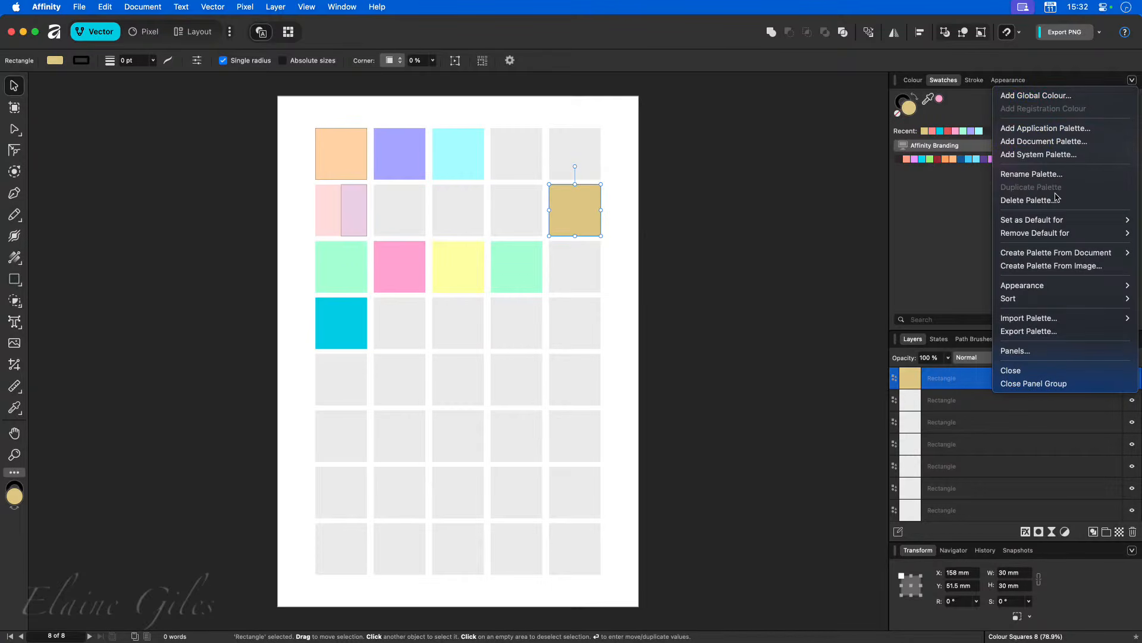
pyautogui.moveTo(1044, 290)
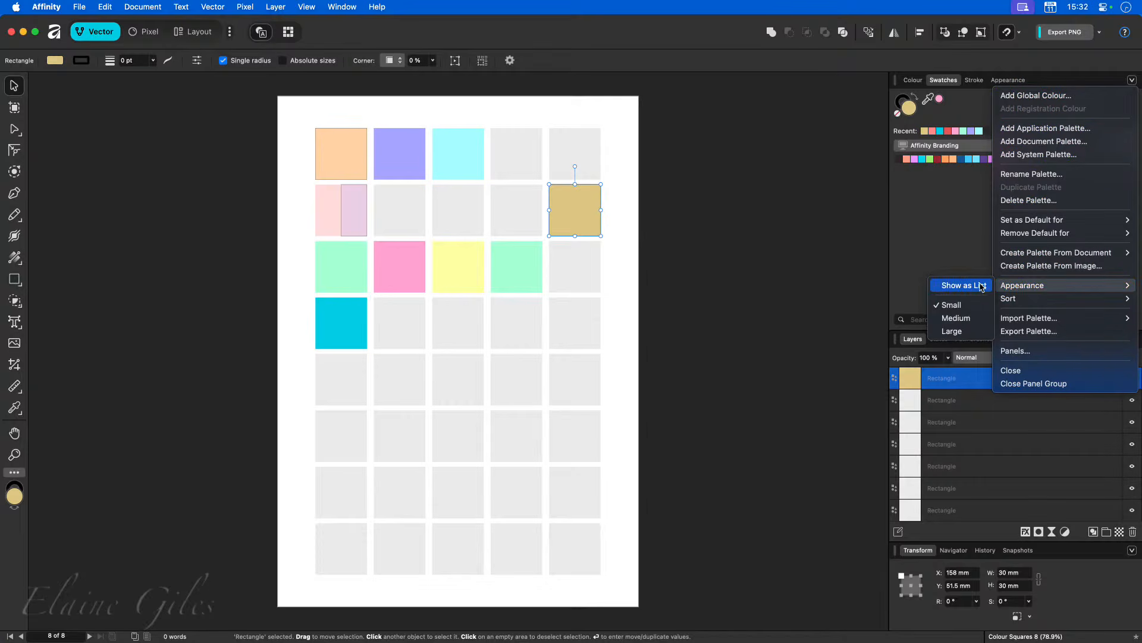
pyautogui.click(958, 317)
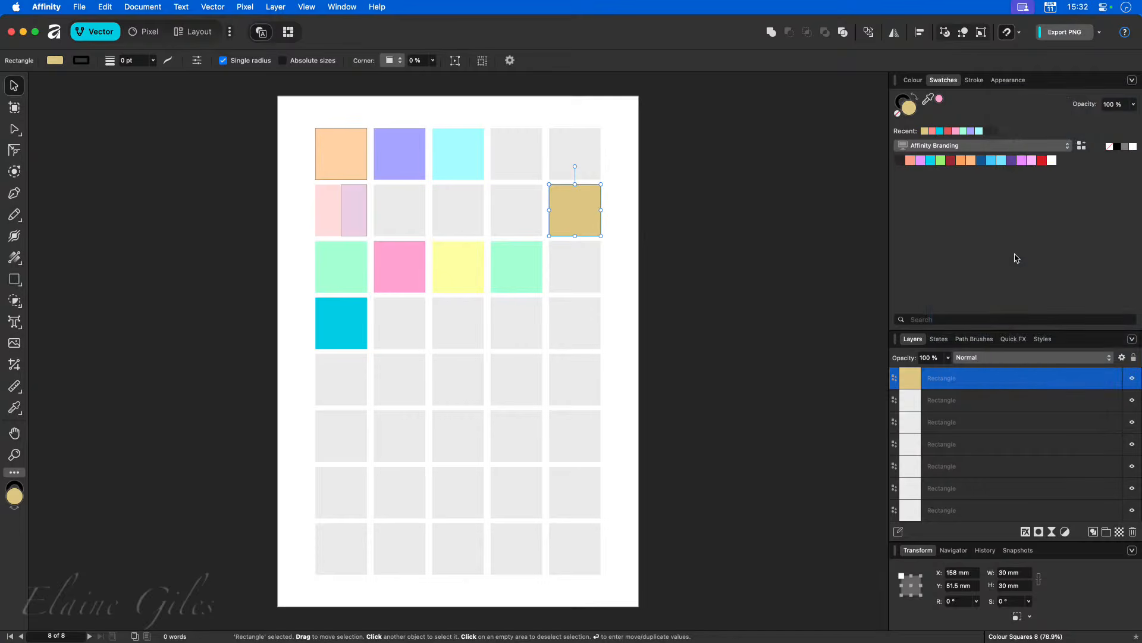
pyautogui.click(1132, 80)
pyautogui.moveTo(1035, 285)
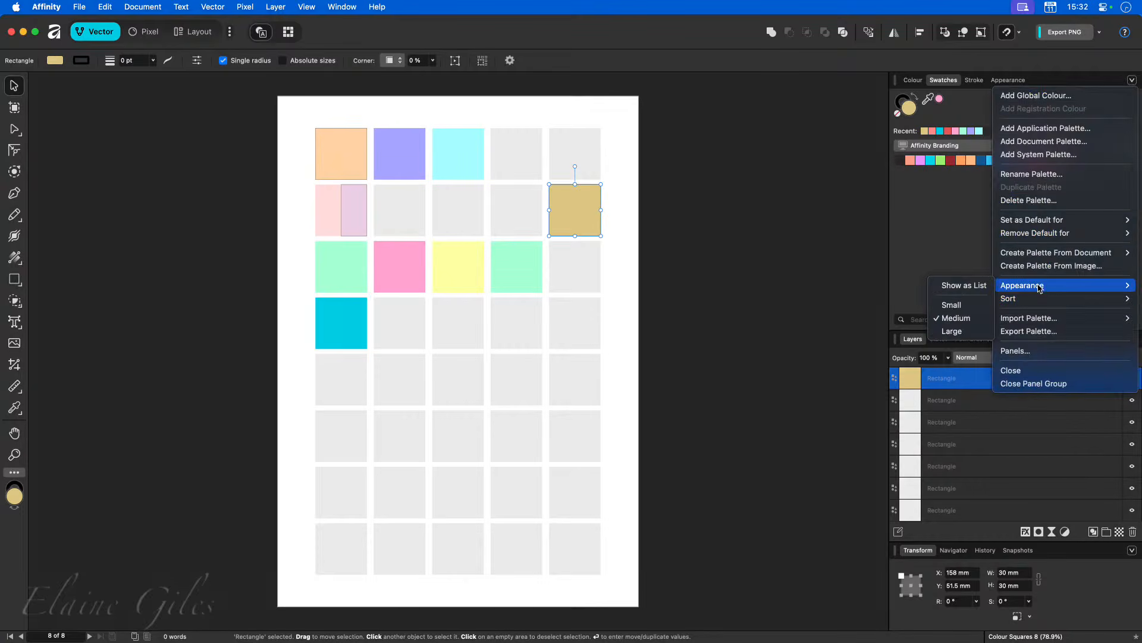
pyautogui.click(958, 331)
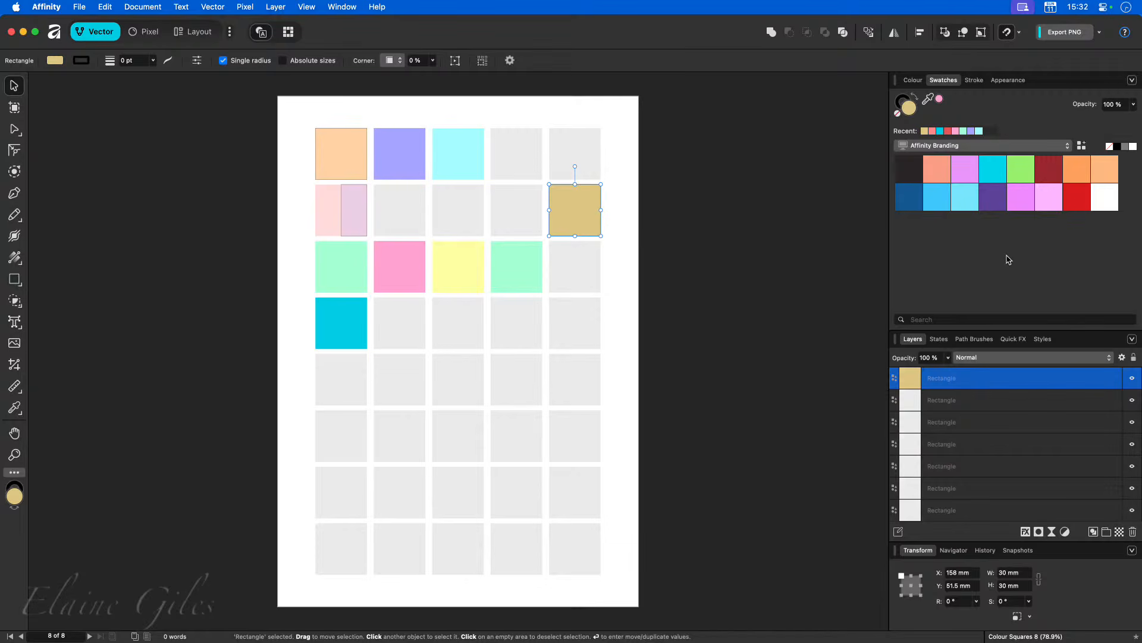
# Step: Display the MacBites palette's swatches and return to the Affinity Branding palette
pyautogui.click(1068, 146)
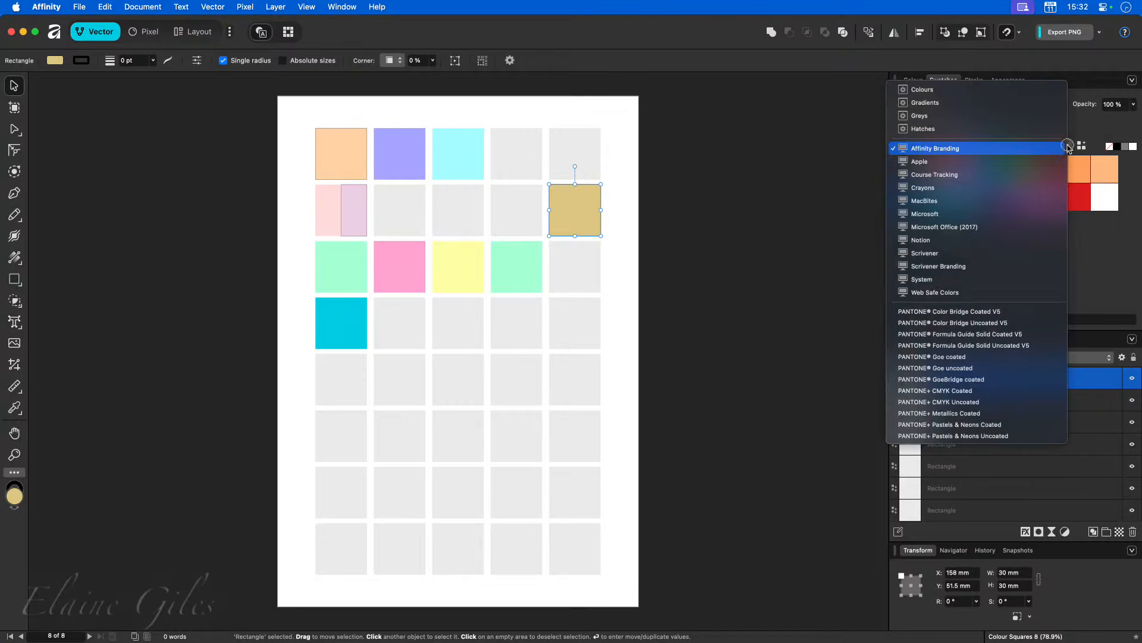
pyautogui.click(1006, 202)
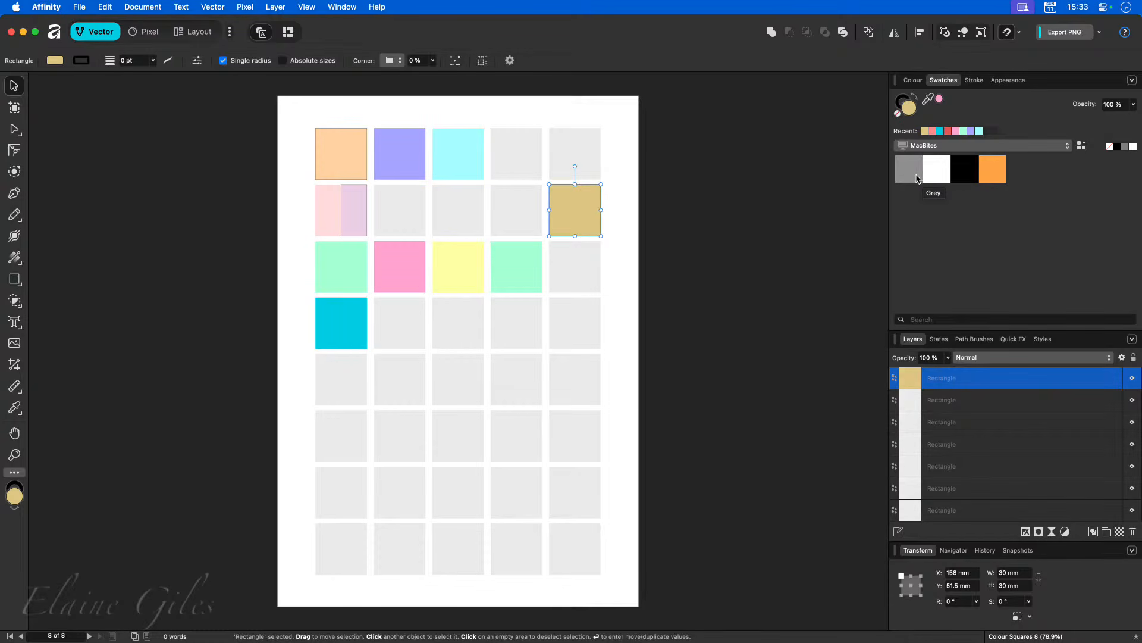
pyautogui.click(1065, 147)
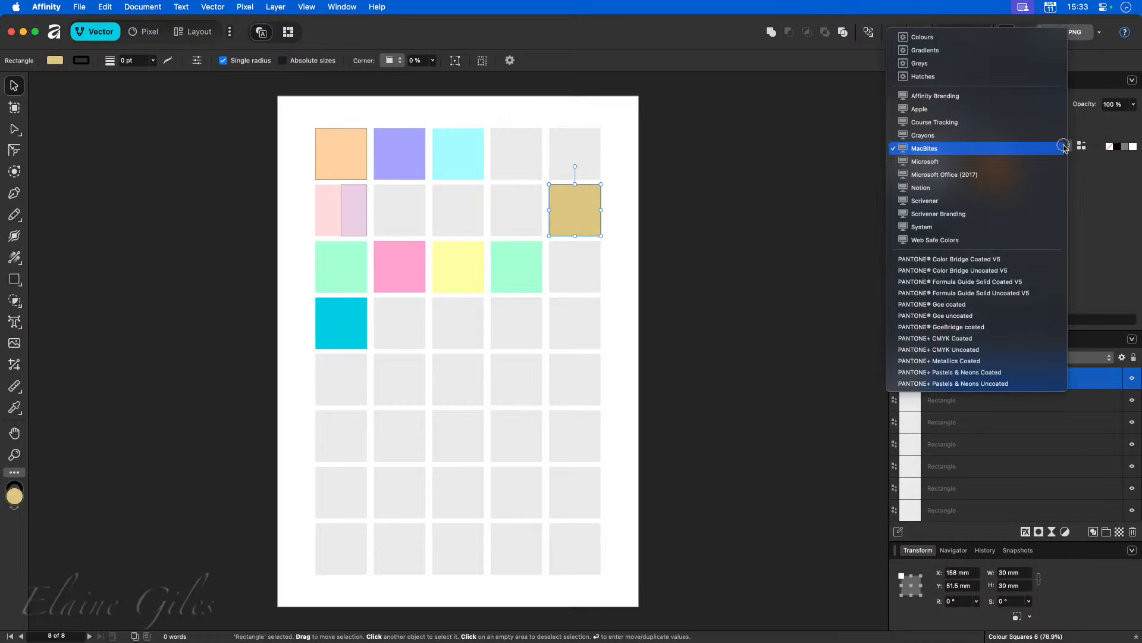
pyautogui.click(1046, 96)
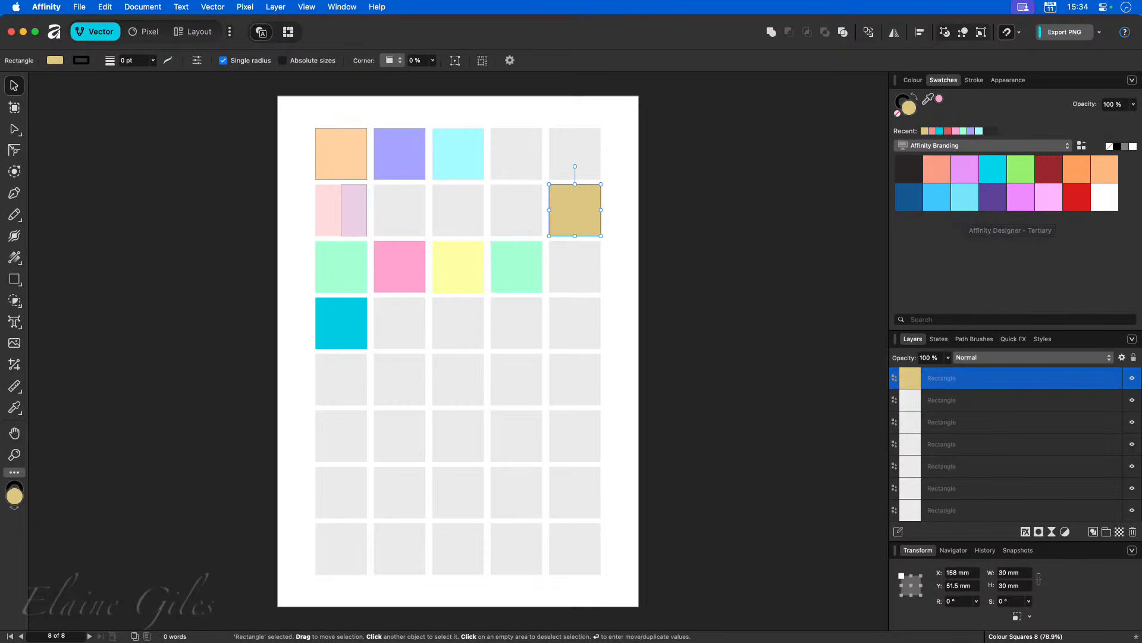
# Step: Set the swatch appearance to Small and show the Affinity Branding palette as a list
pyautogui.click(1132, 81)
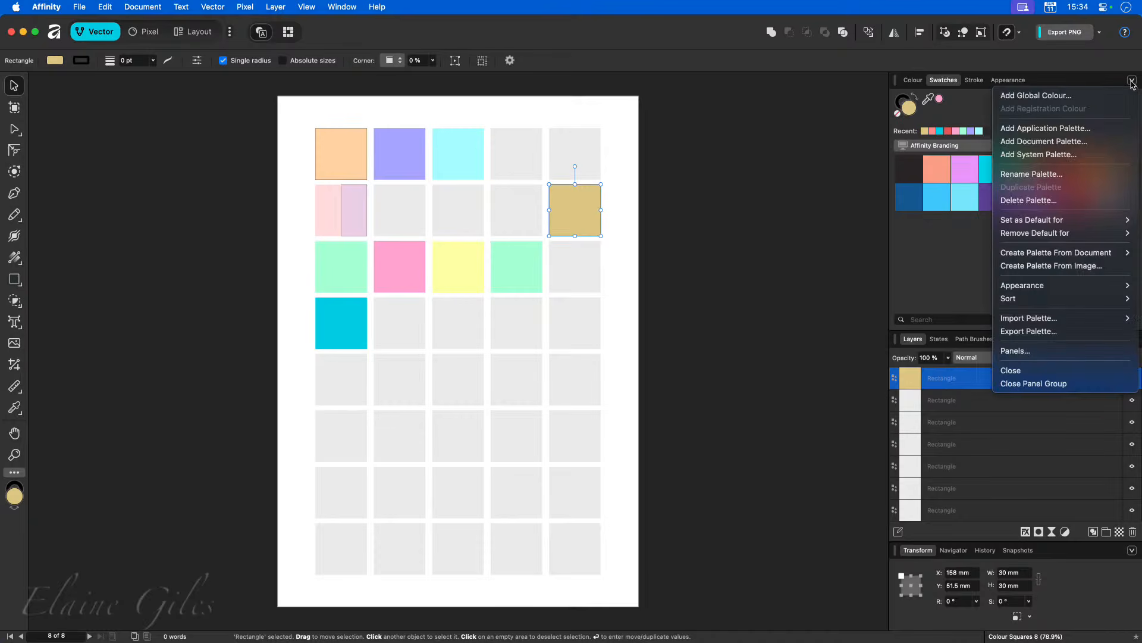
pyautogui.moveTo(1026, 287)
pyautogui.click(955, 305)
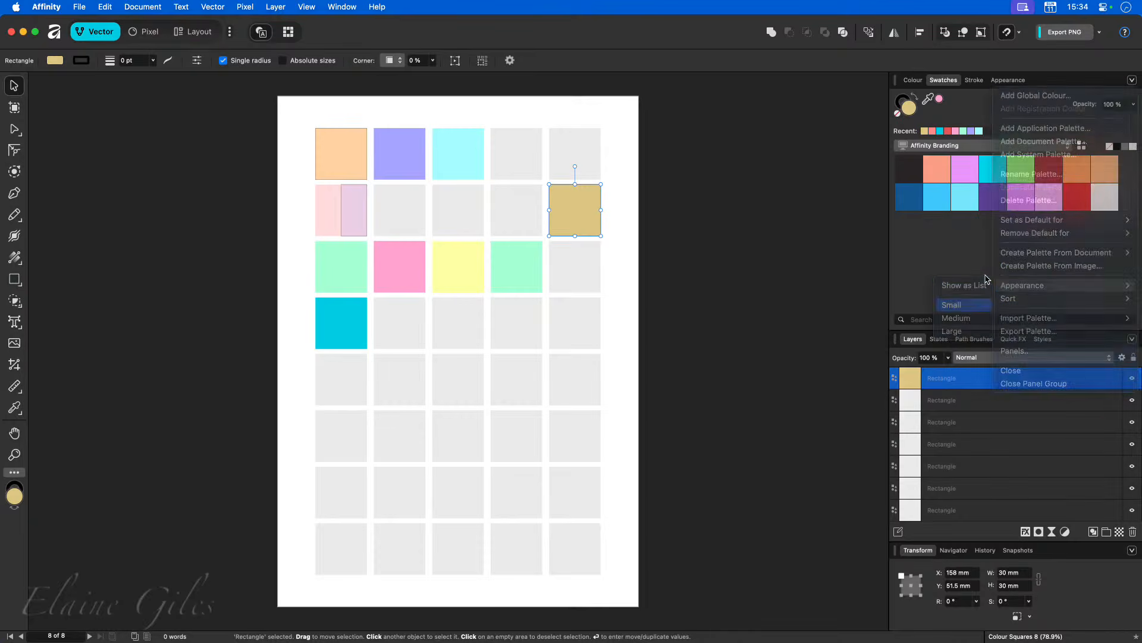
pyautogui.click(1131, 81)
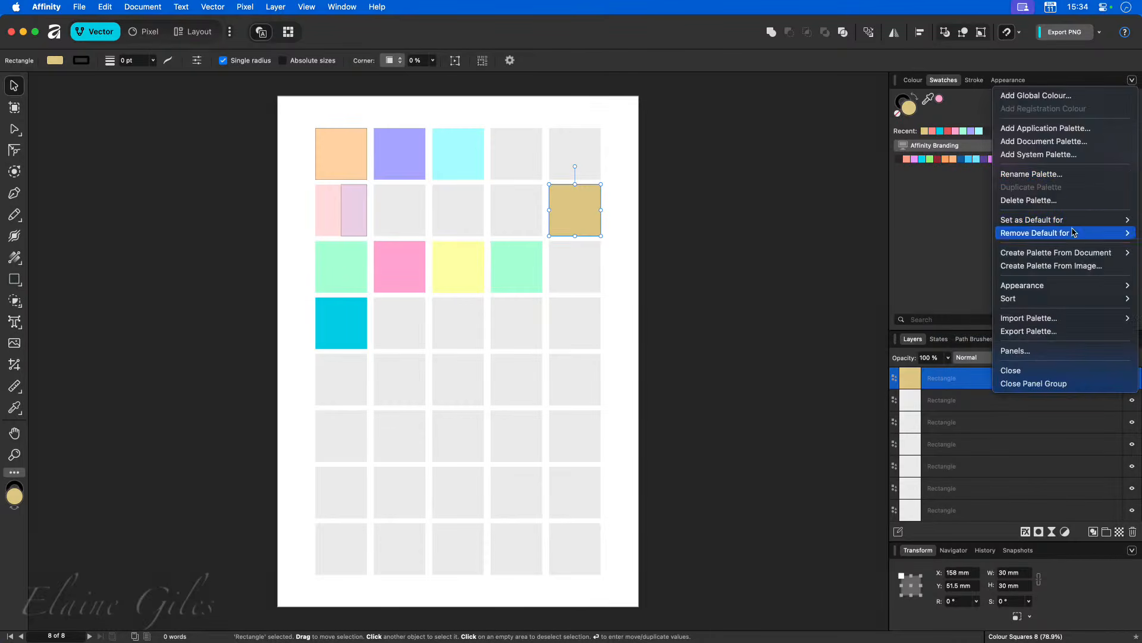
pyautogui.moveTo(1032, 286)
pyautogui.click(980, 289)
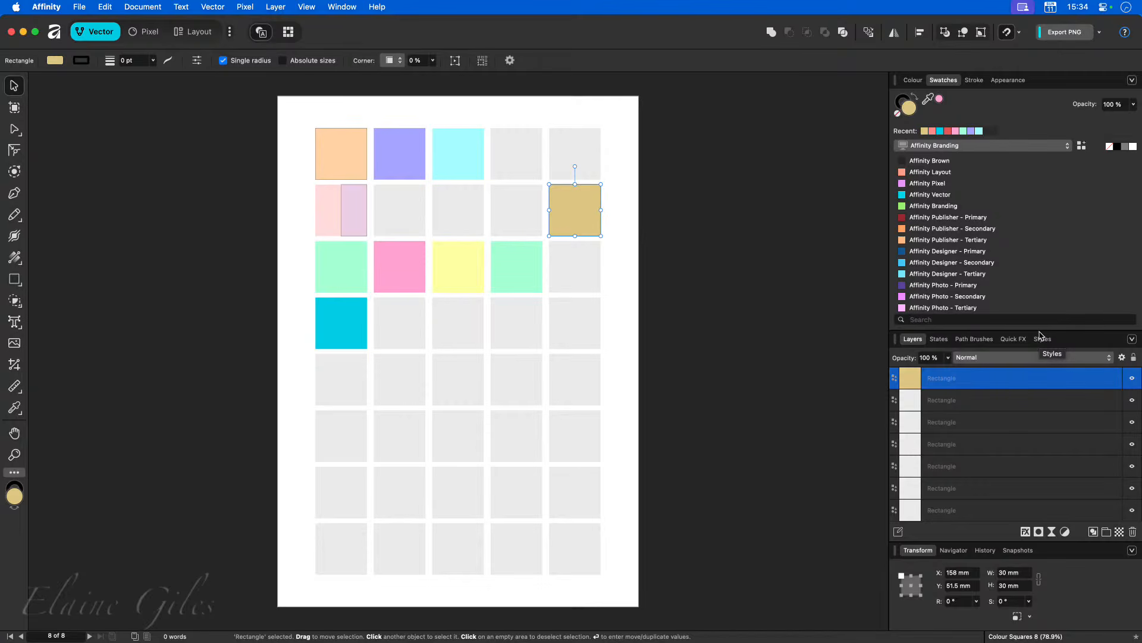
# Step: Search the palette's colours for "Pub" and then "vect", clear the search and look through the full list
pyautogui.write('Pub')
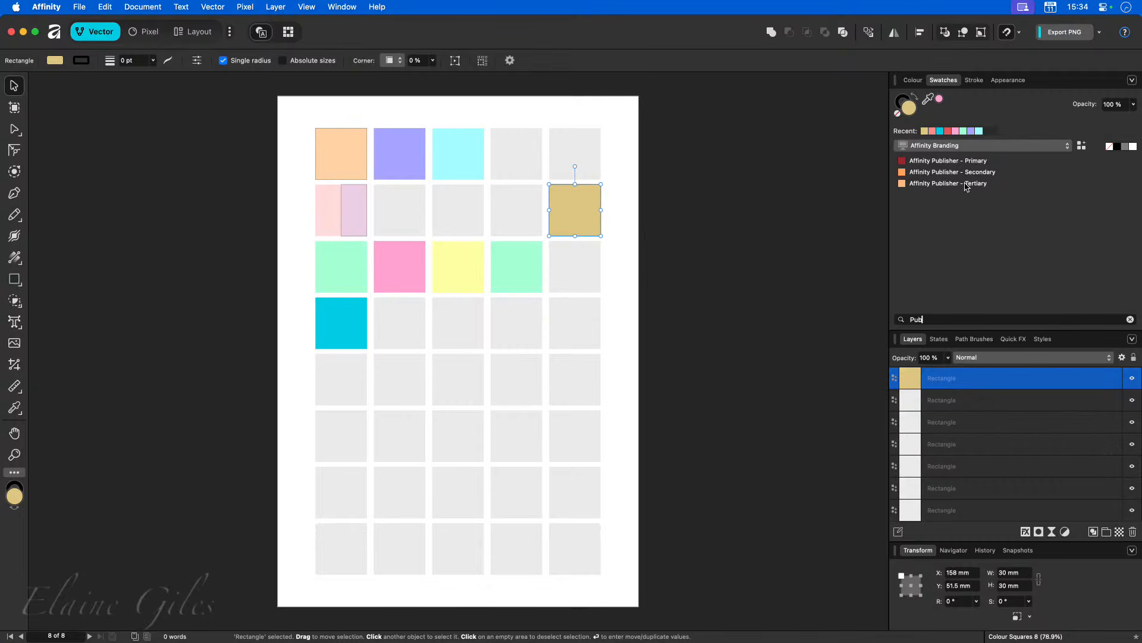
pyautogui.doubleClick(937, 319)
pyautogui.write('vect')
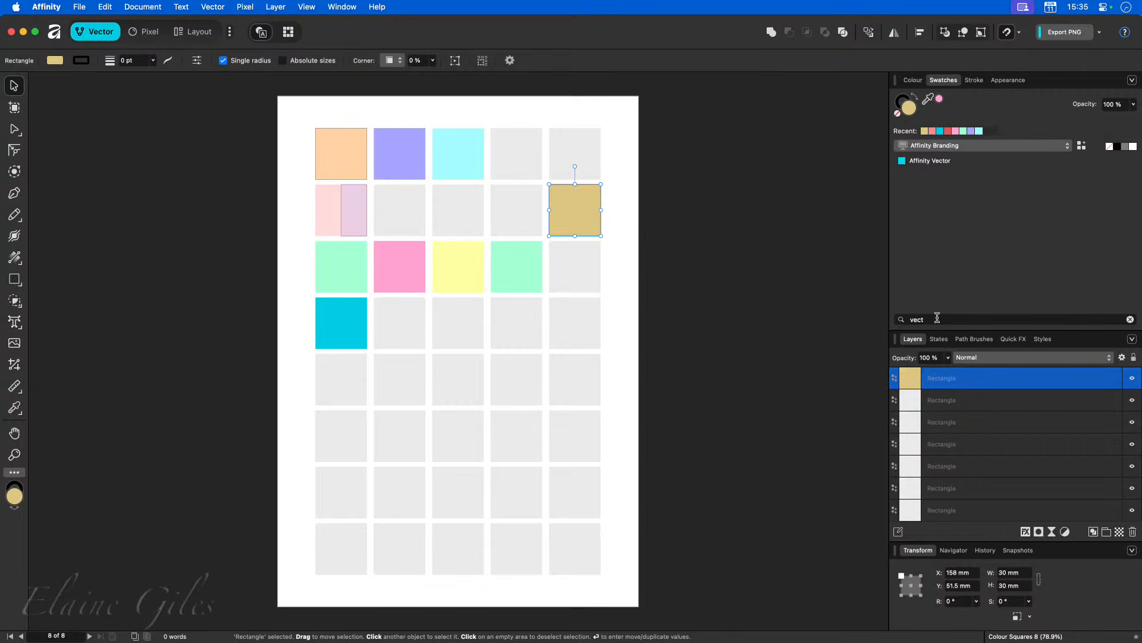
pyautogui.click(1130, 319)
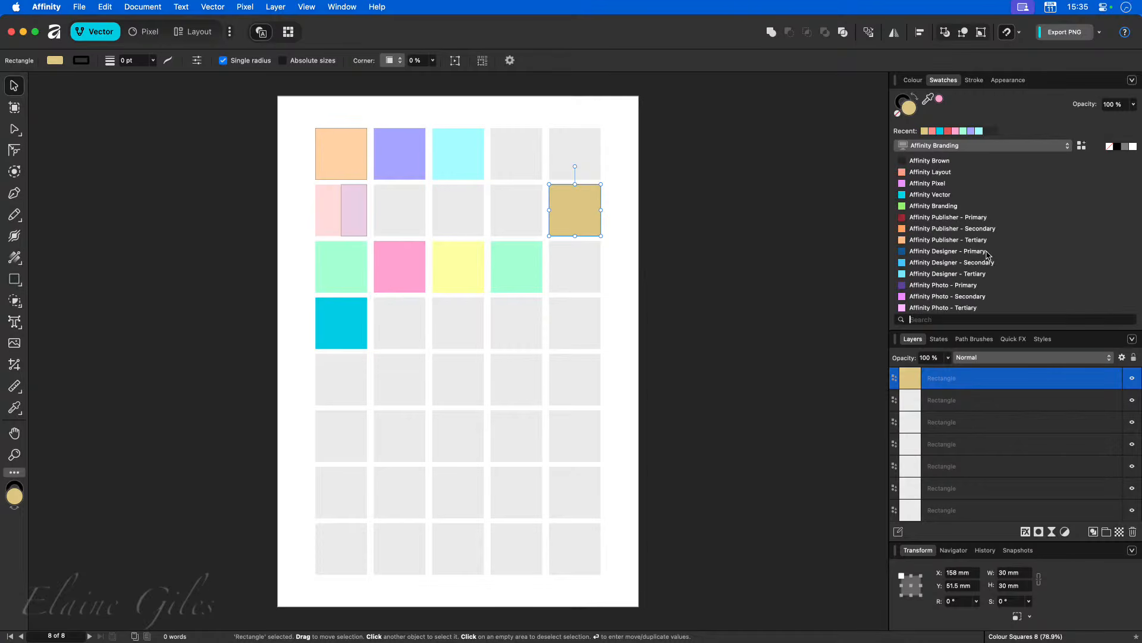
pyautogui.scroll(-2, 1014, 295)
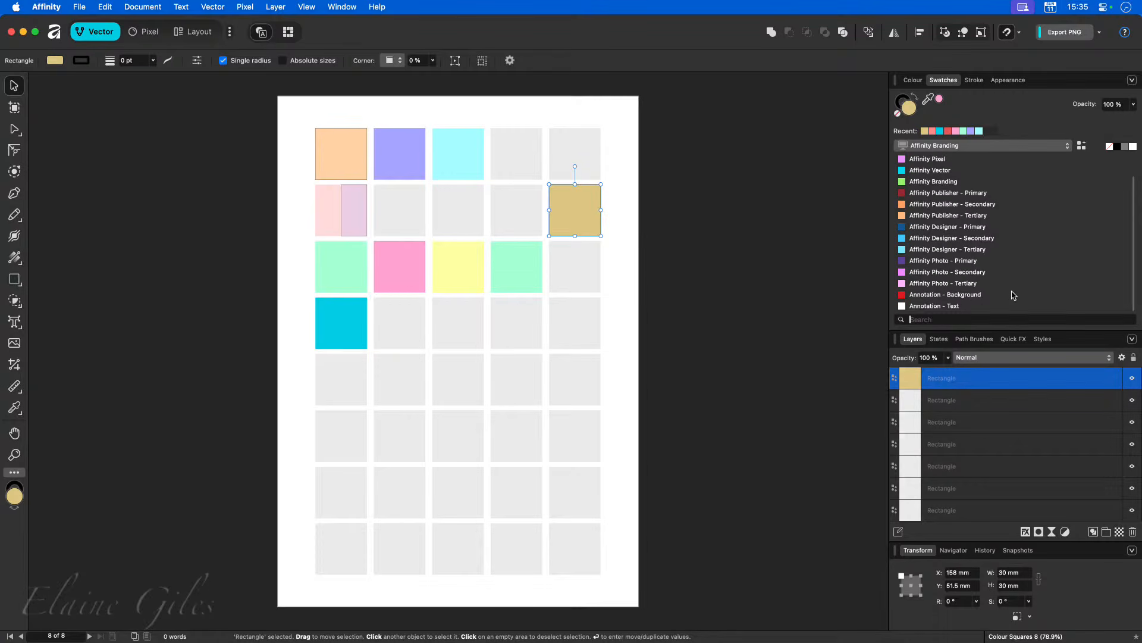
pyautogui.scroll(2, 1014, 295)
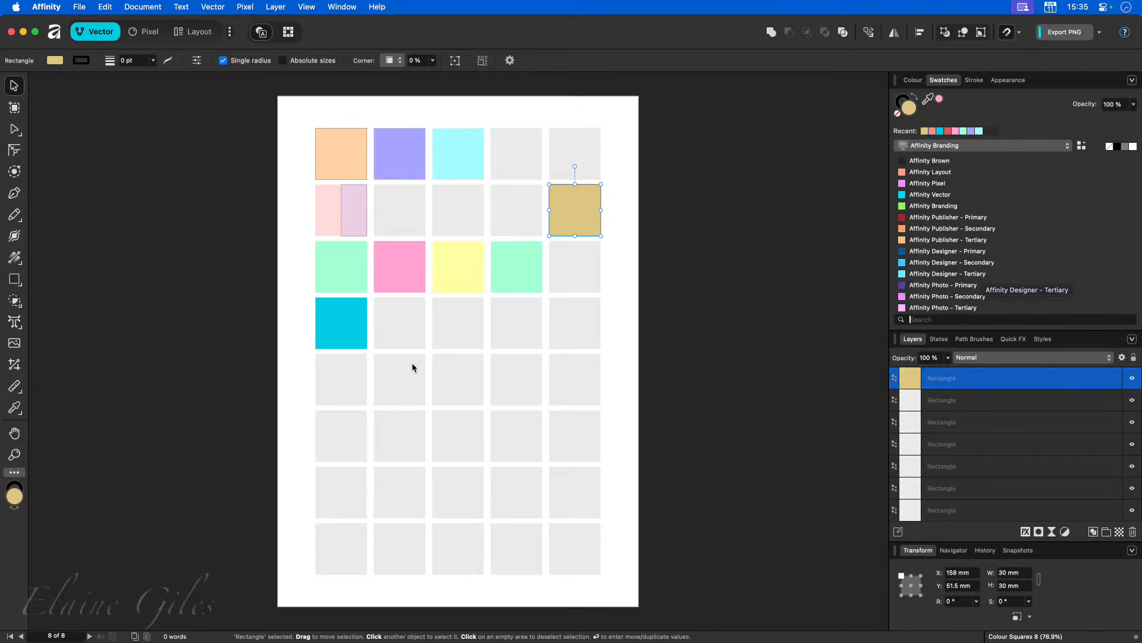
# Step: Fill the fifth row's first three squares with the Affinity Publisher Primary, Secondary and Tertiary swatches, in that order
pyautogui.click(410, 305)
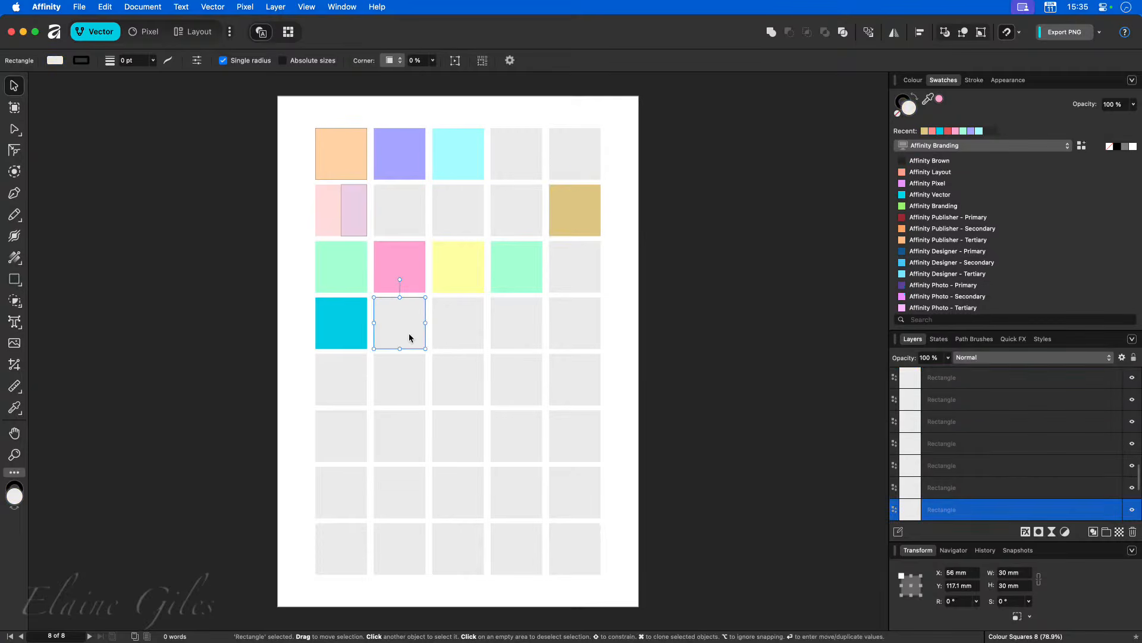
pyautogui.click(334, 378)
pyautogui.click(953, 218)
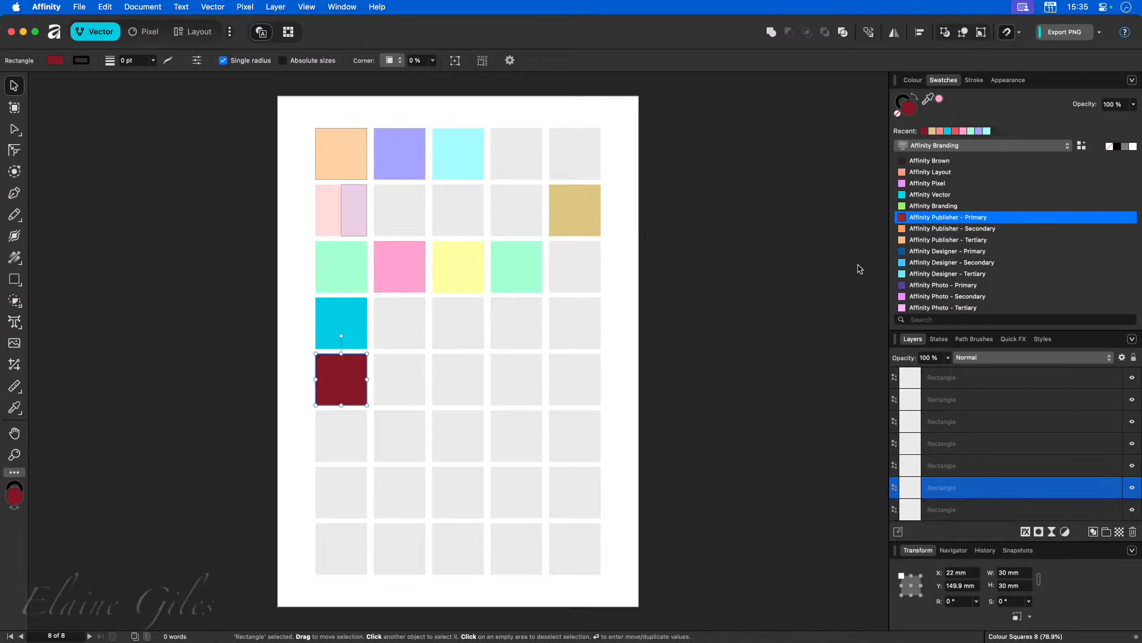
pyautogui.click(390, 379)
pyautogui.click(952, 229)
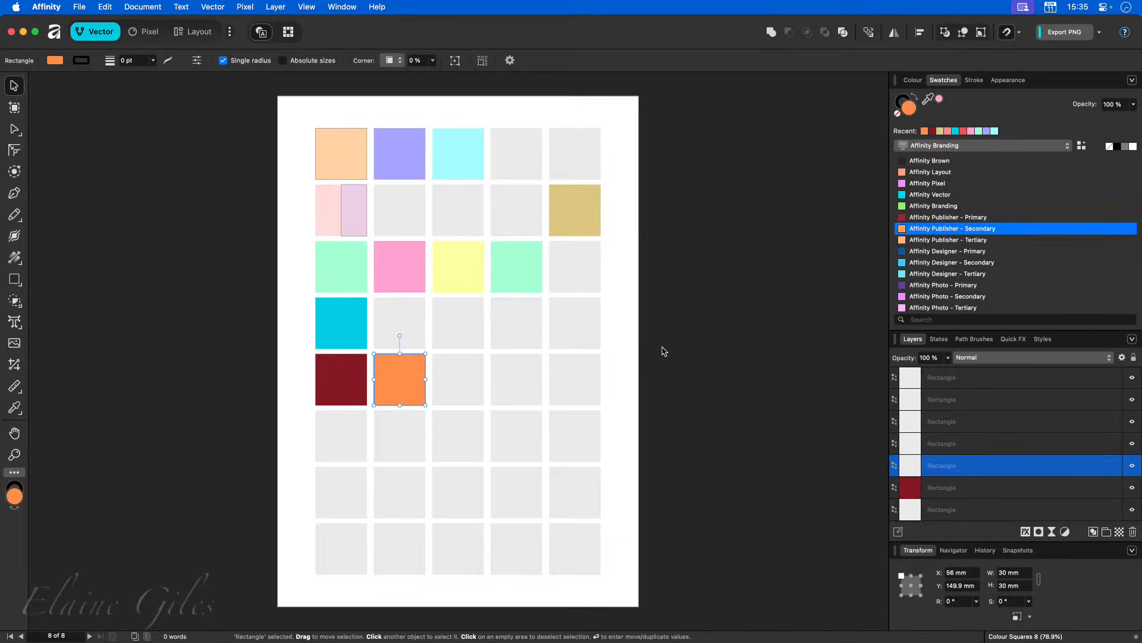
pyautogui.click(455, 386)
pyautogui.click(952, 240)
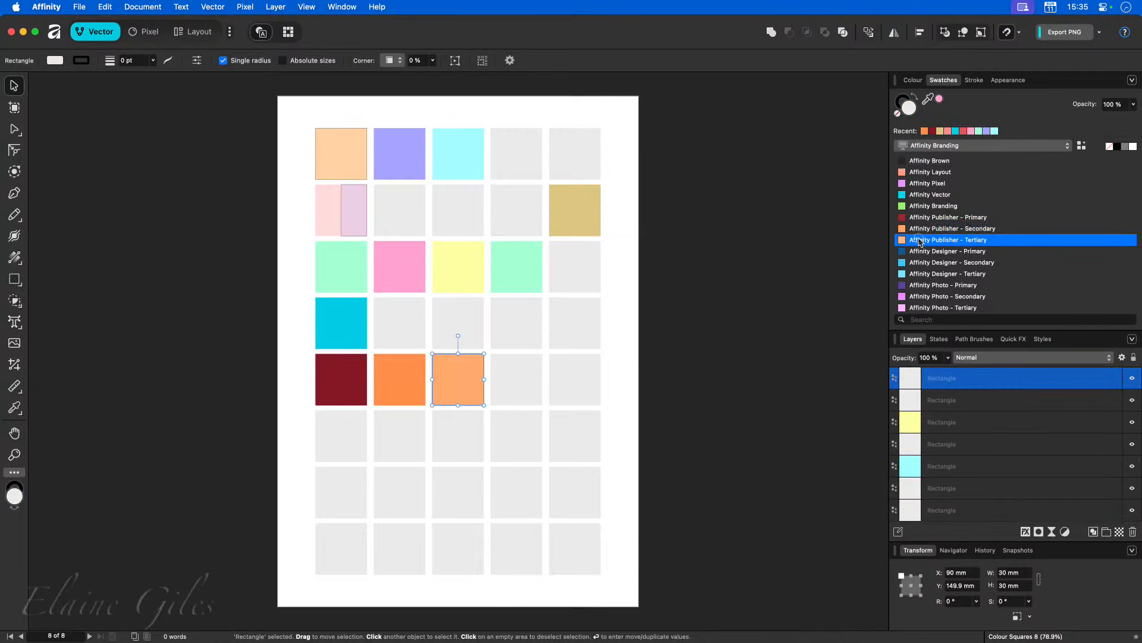
# Step: Fill the sixth row's first three squares with the Affinity Designer Primary, Secondary and Tertiary swatches, in that order
pyautogui.click(358, 440)
pyautogui.click(952, 251)
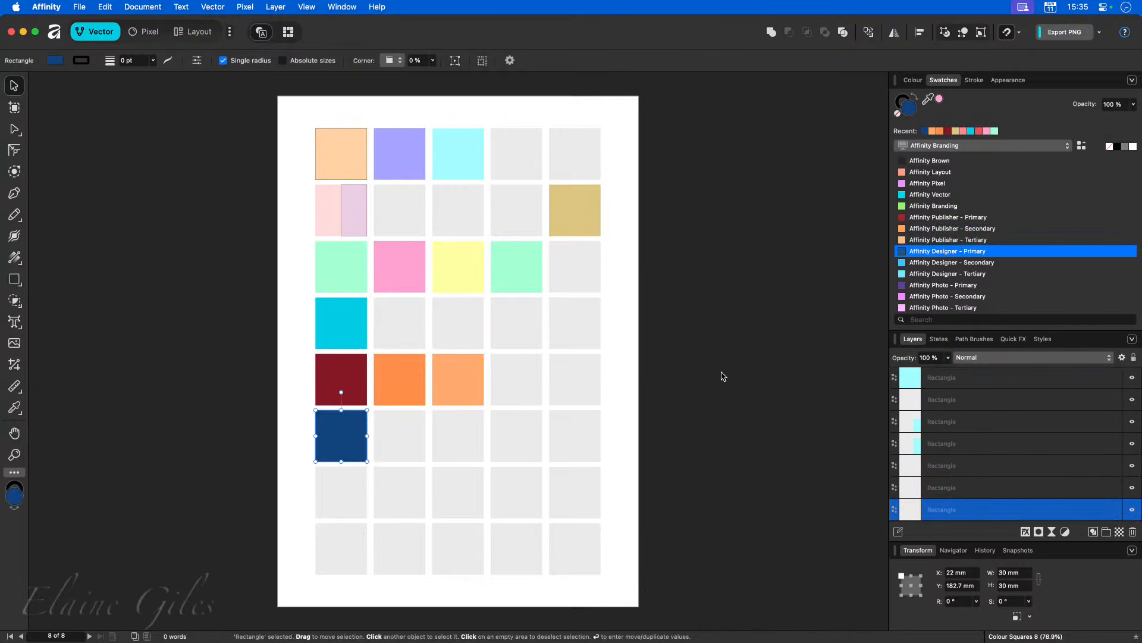
pyautogui.click(387, 439)
pyautogui.click(952, 263)
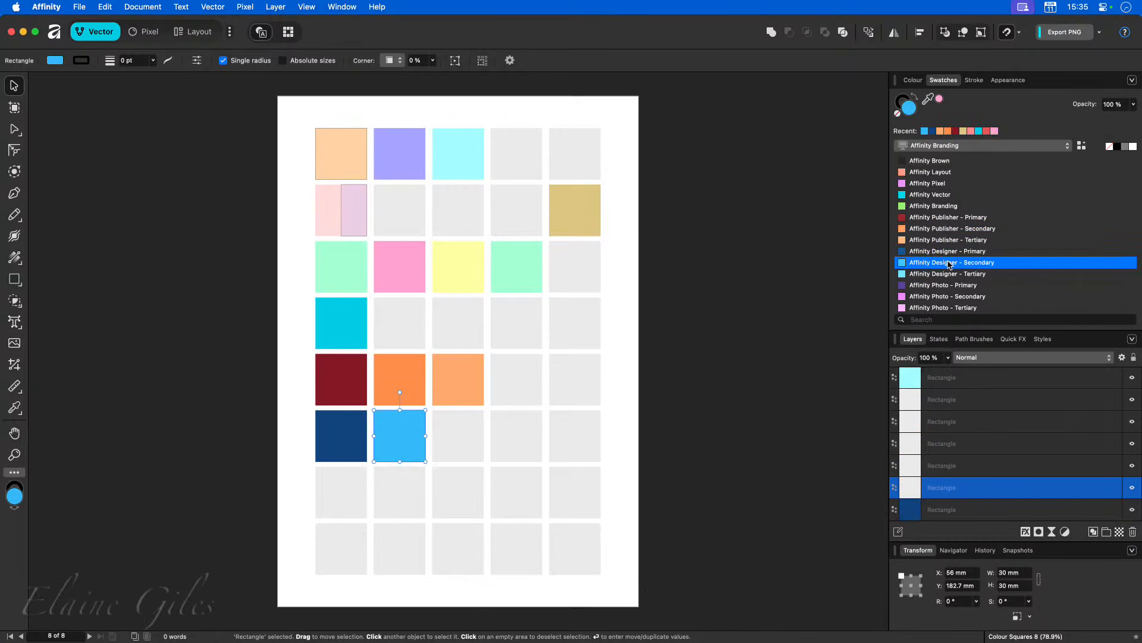
pyautogui.click(473, 445)
pyautogui.click(946, 274)
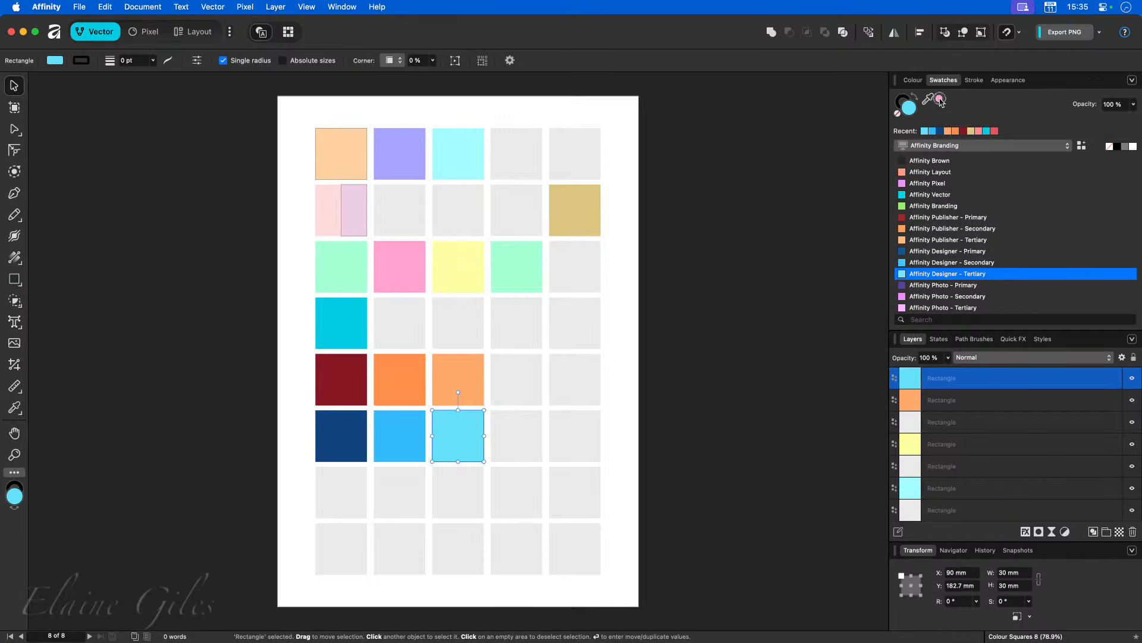
# Step: Refill the sixth row's third square with blue sampled from the macOS menu bar, and deselect it
pyautogui.moveTo(942, 104); pyautogui.dragTo(483, 11)
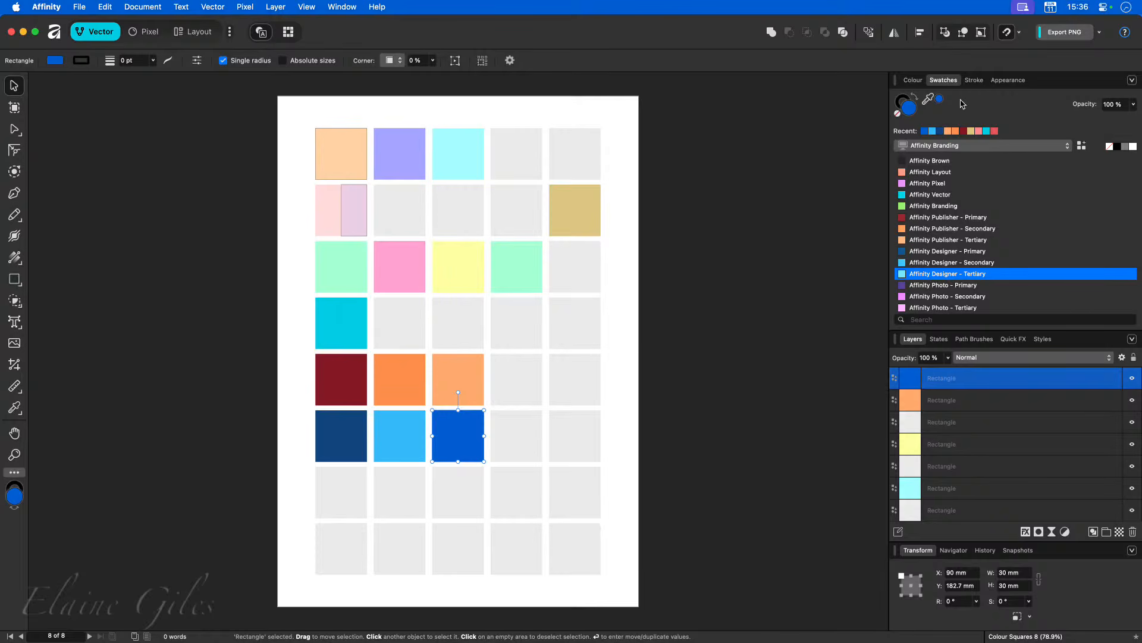
pyautogui.click(84, 429)
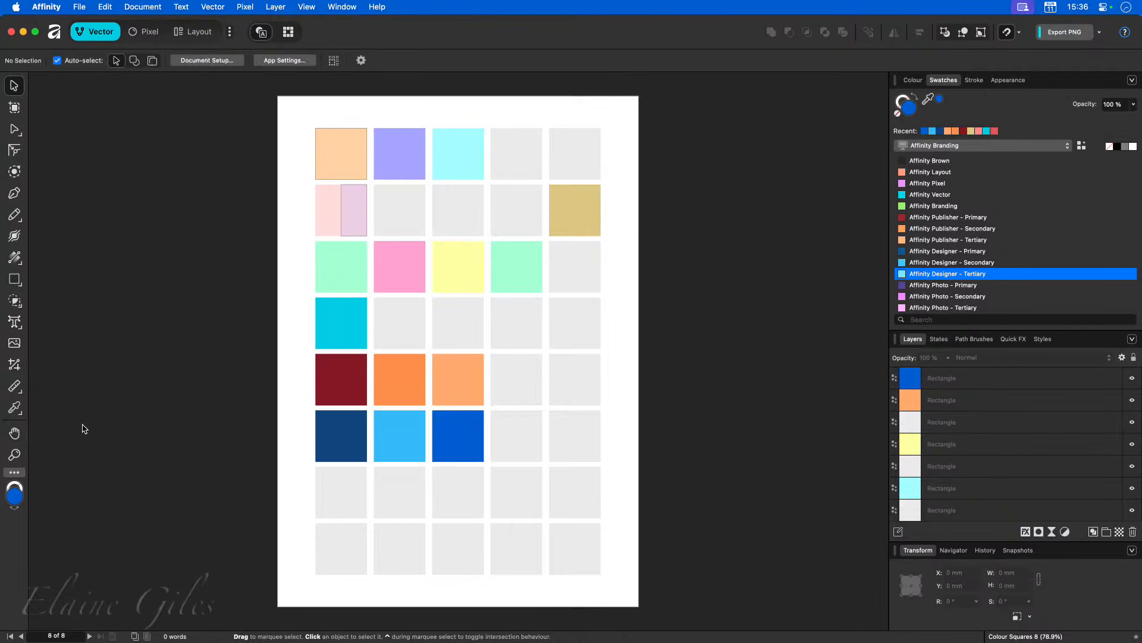
# Step: Sample the tan colour of the second row's fifth square using the Colour Picker tool with nothing selected
pyautogui.click(14, 408)
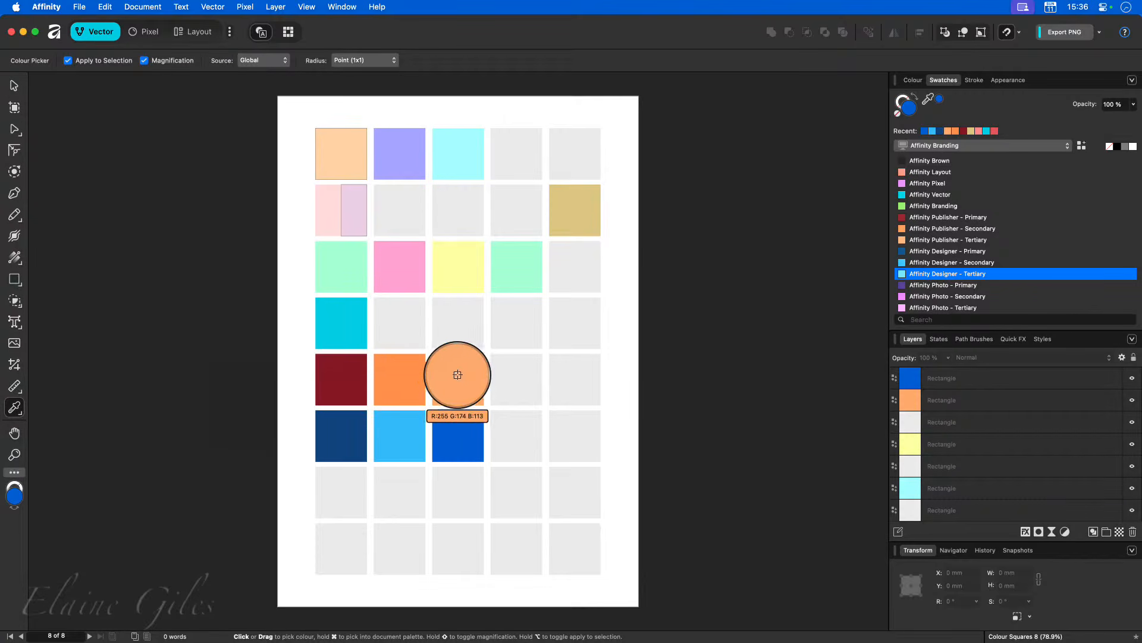
pyautogui.click(573, 208)
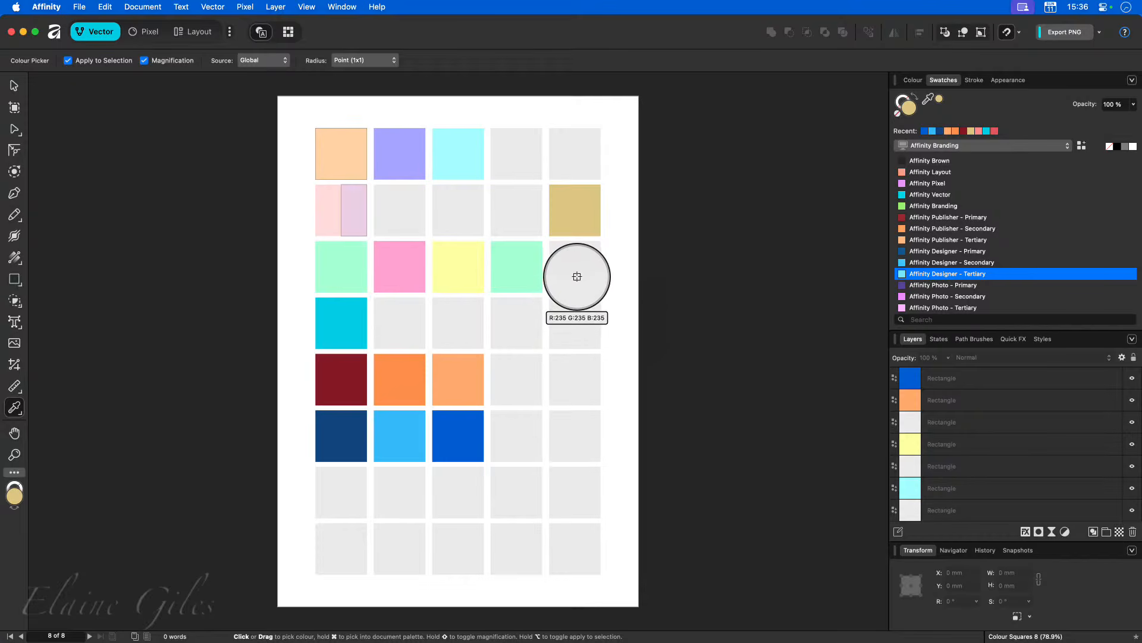
# Step: Fill the fifth row's fifth square with the yellow sampled from the third row's third square using the Colour Picker tool
pyautogui.press('v')
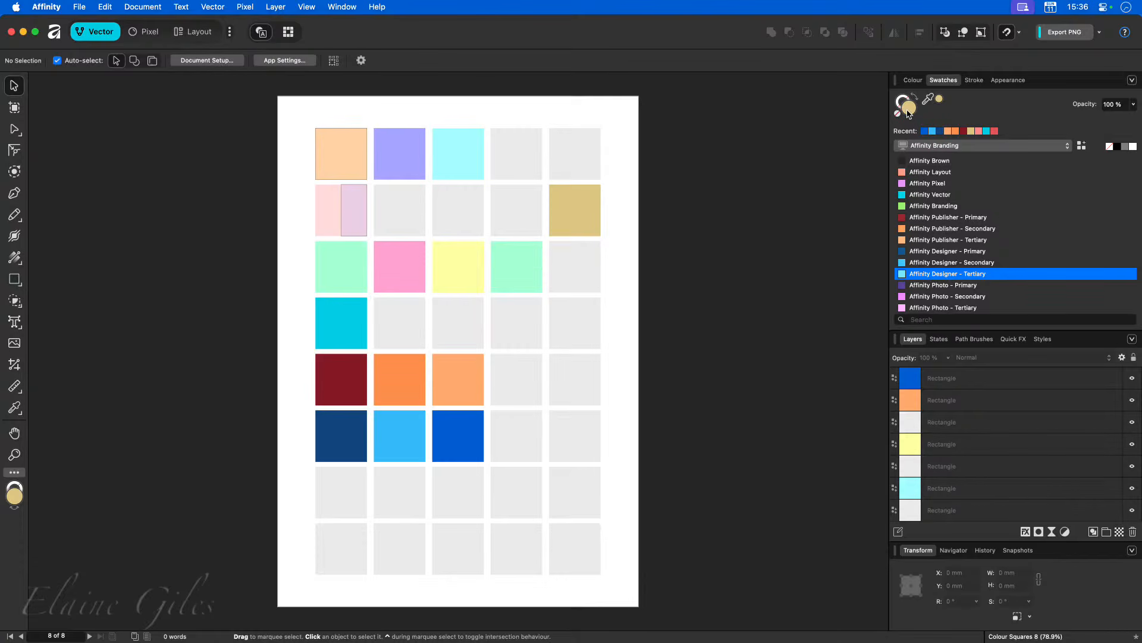
pyautogui.click(570, 385)
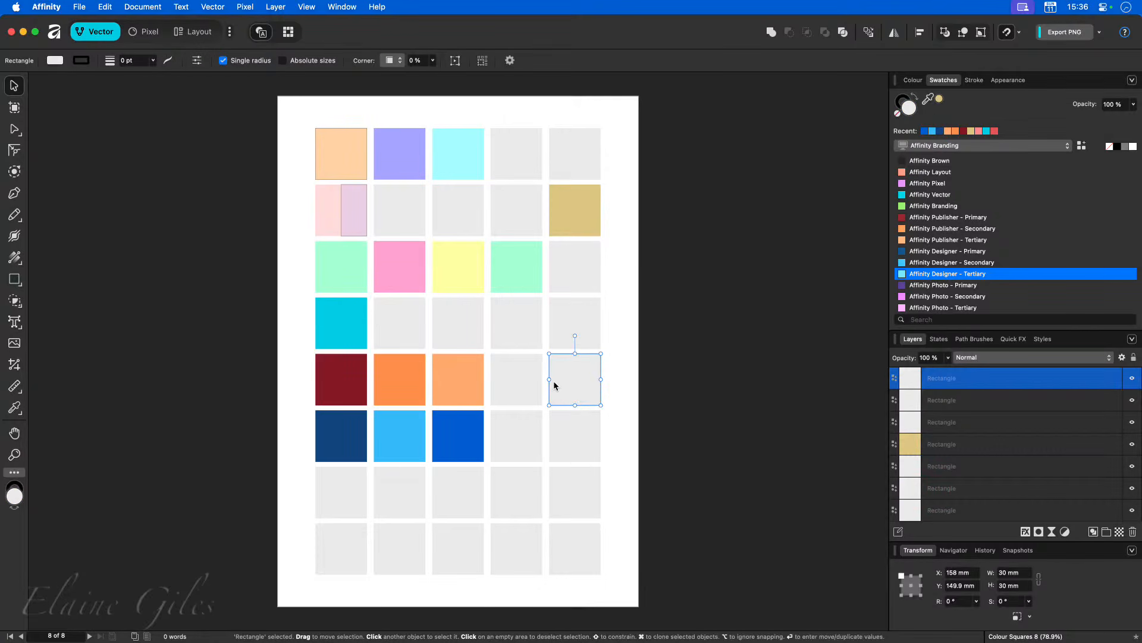
pyautogui.press('i')
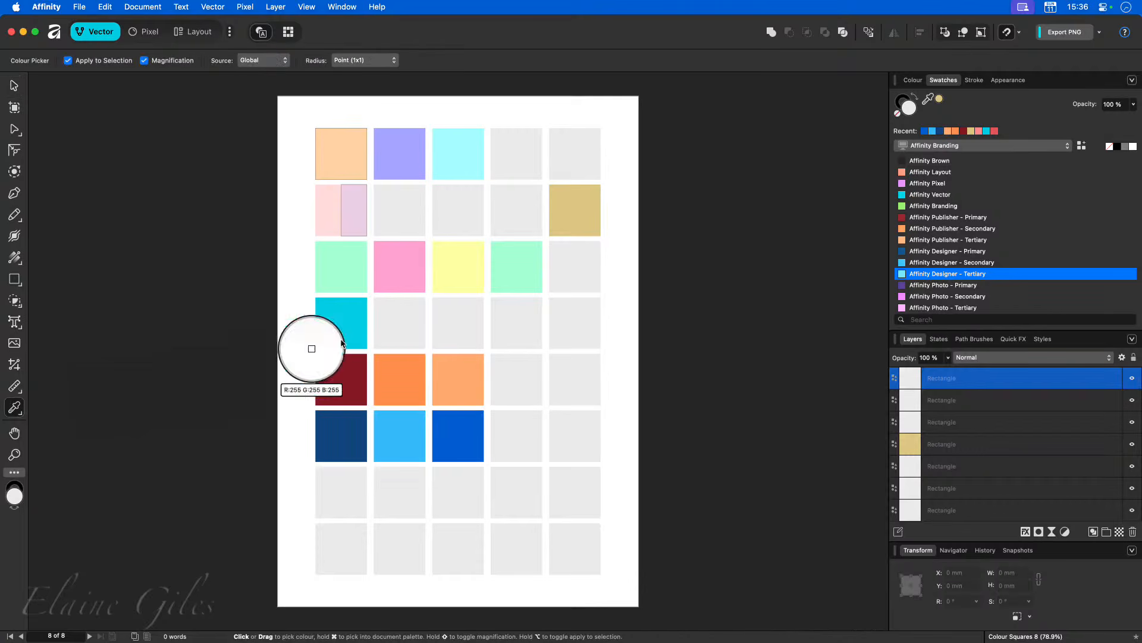
pyautogui.click(457, 266)
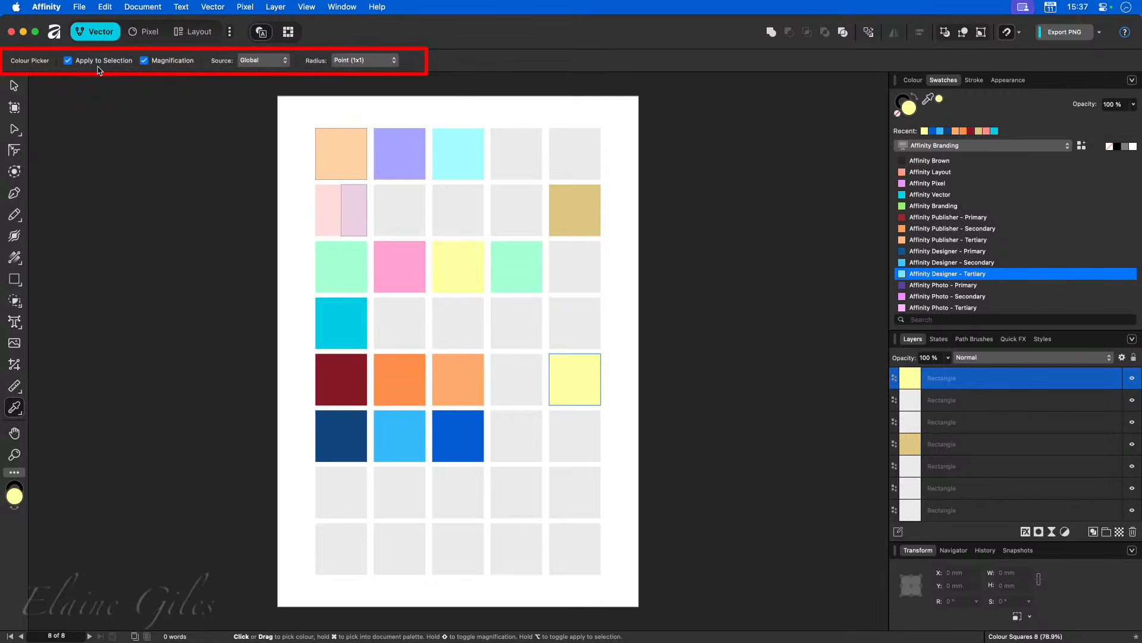
# Step: Fill the sixth row's fifth square with the cyan sampled from the fourth row's first square using the Colour Picker tool
pyautogui.click(13, 89)
pyautogui.click(581, 438)
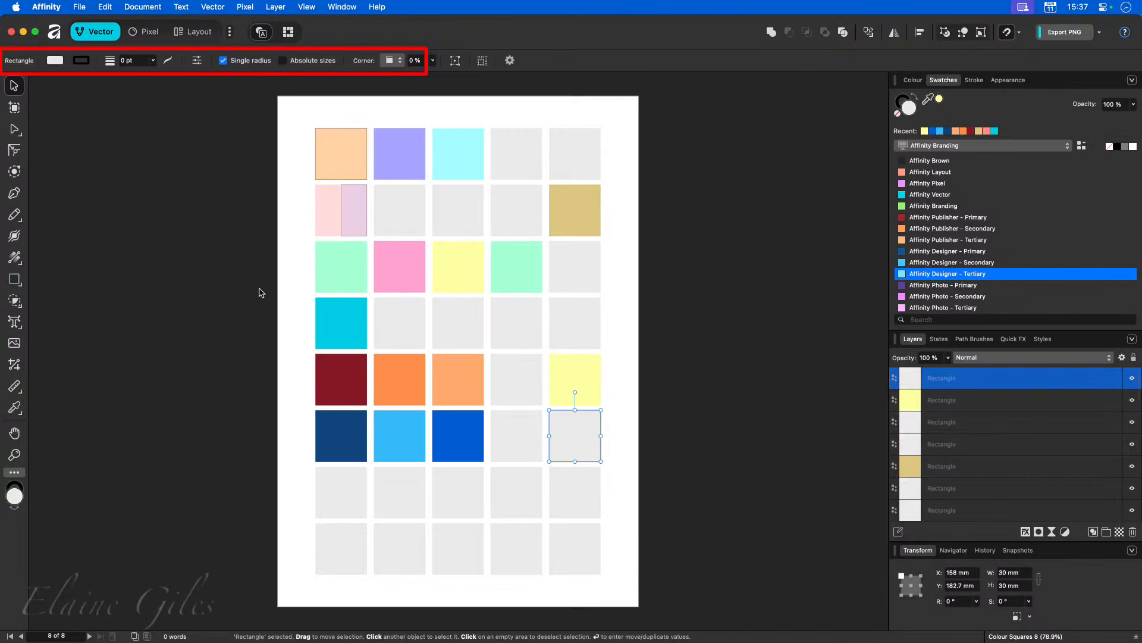
pyautogui.click(13, 408)
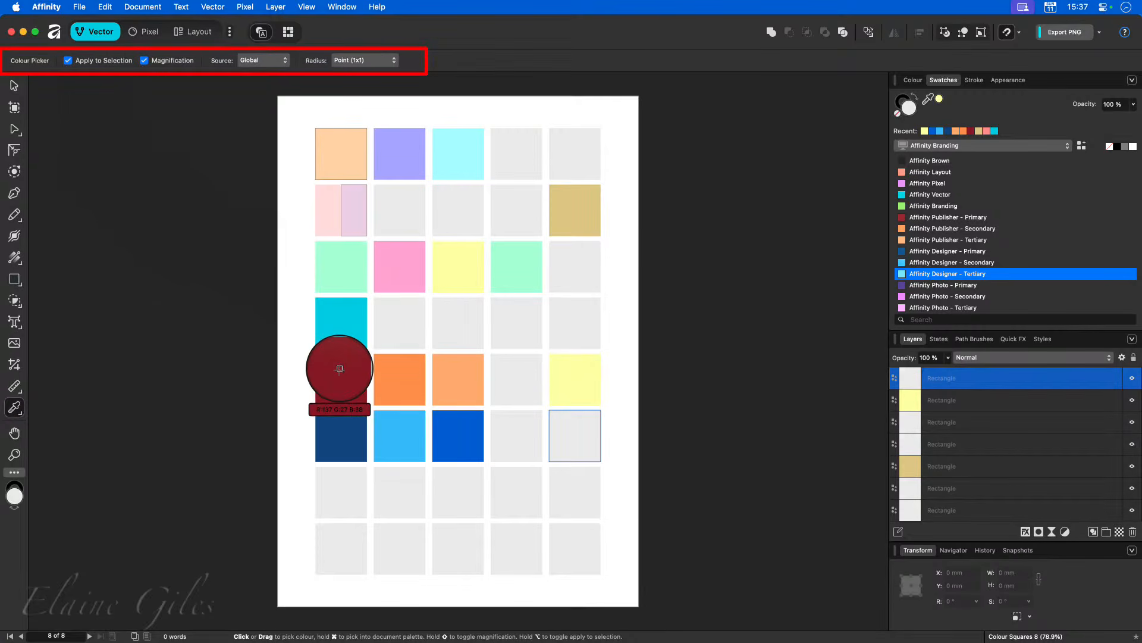
pyautogui.click(345, 330)
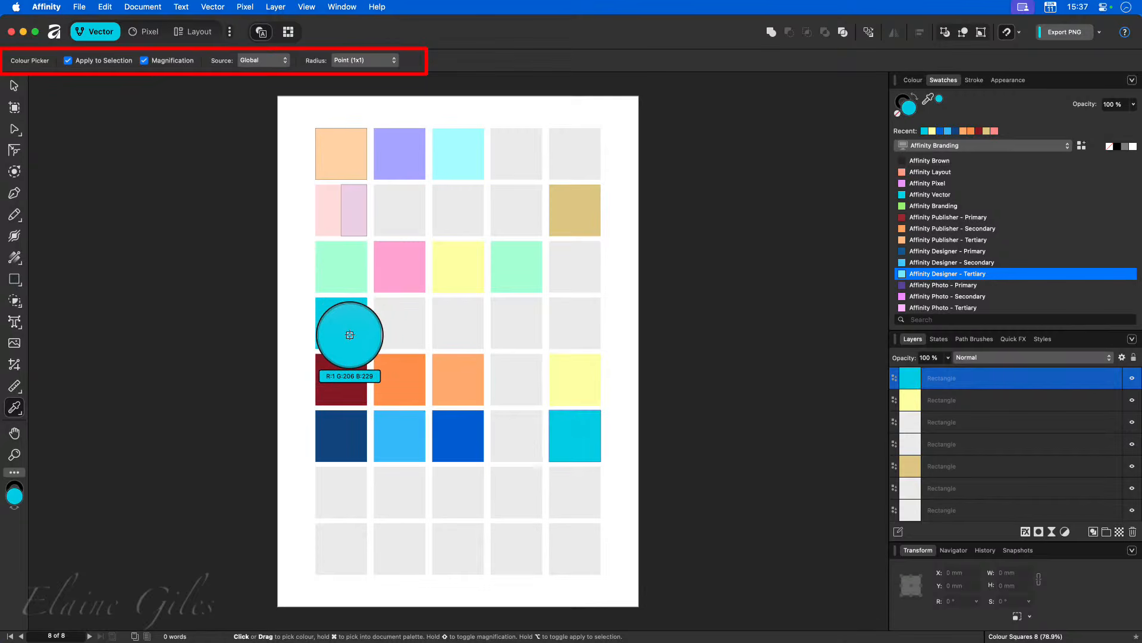
# Step: Sample the blue of the sixth row's third square with Apply to Selection off, and turn that option back on
pyautogui.press('v')
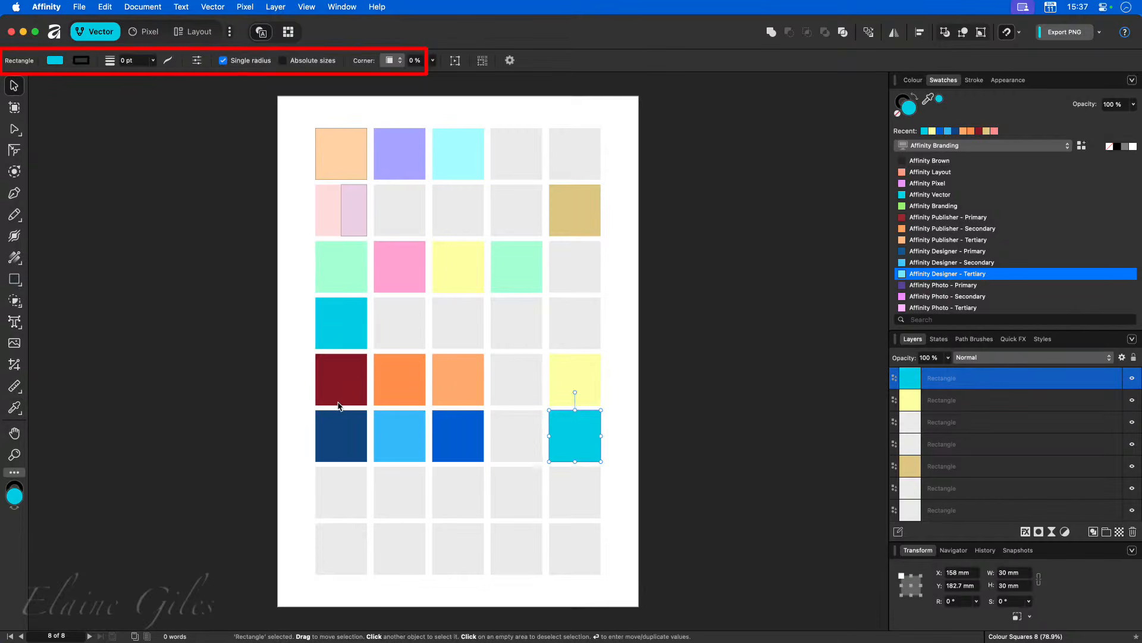
pyautogui.press('i')
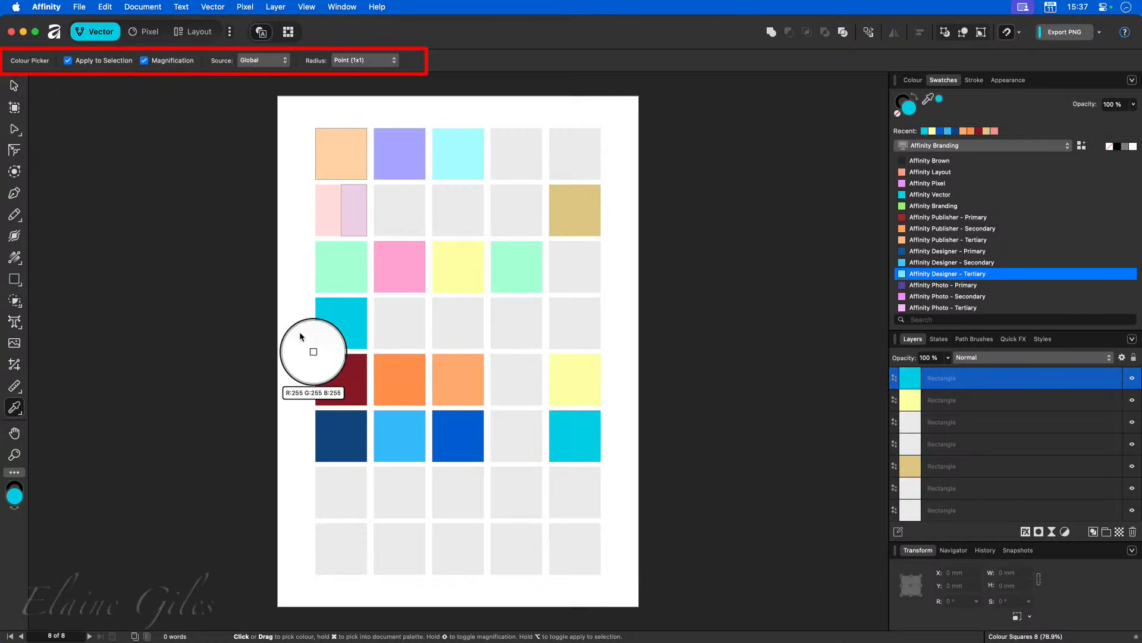
pyautogui.click(68, 61)
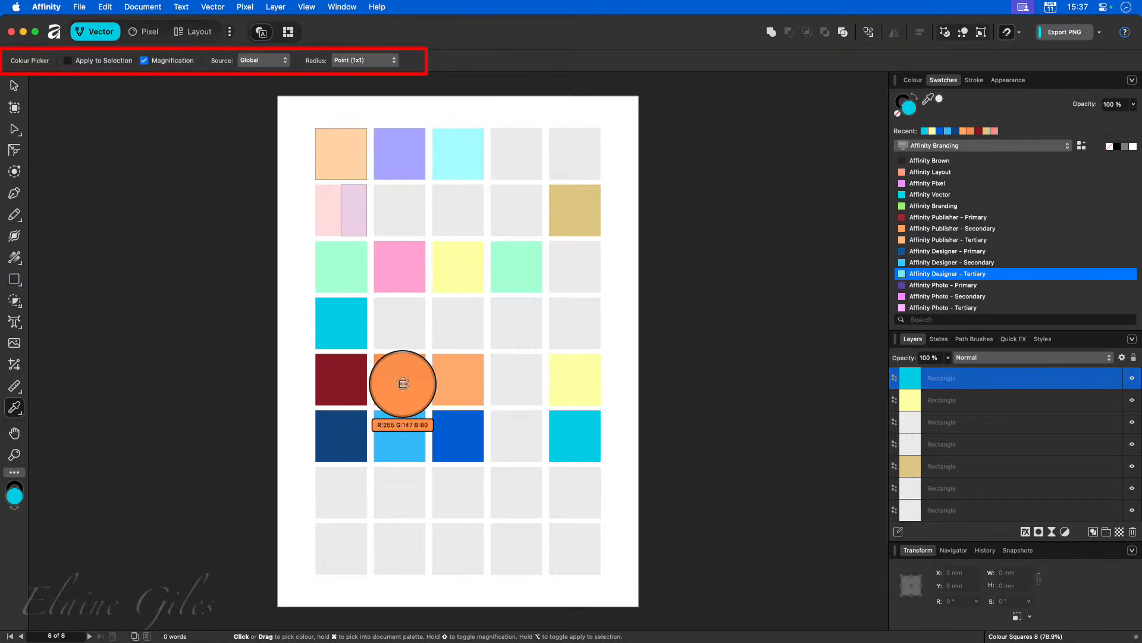
pyautogui.click(454, 422)
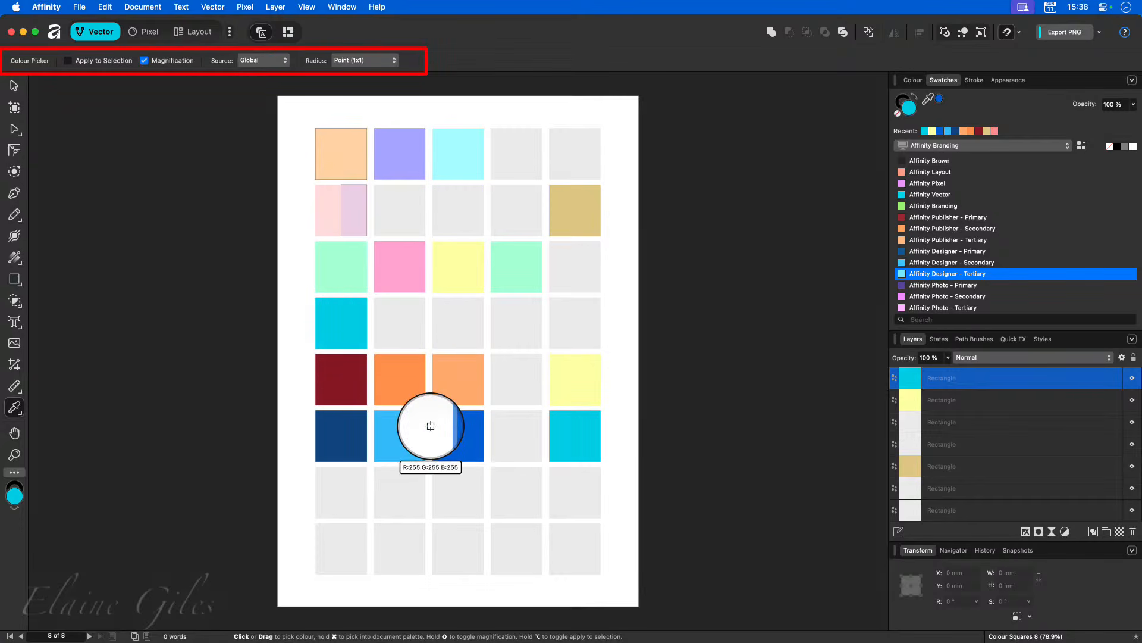
pyautogui.click(68, 61)
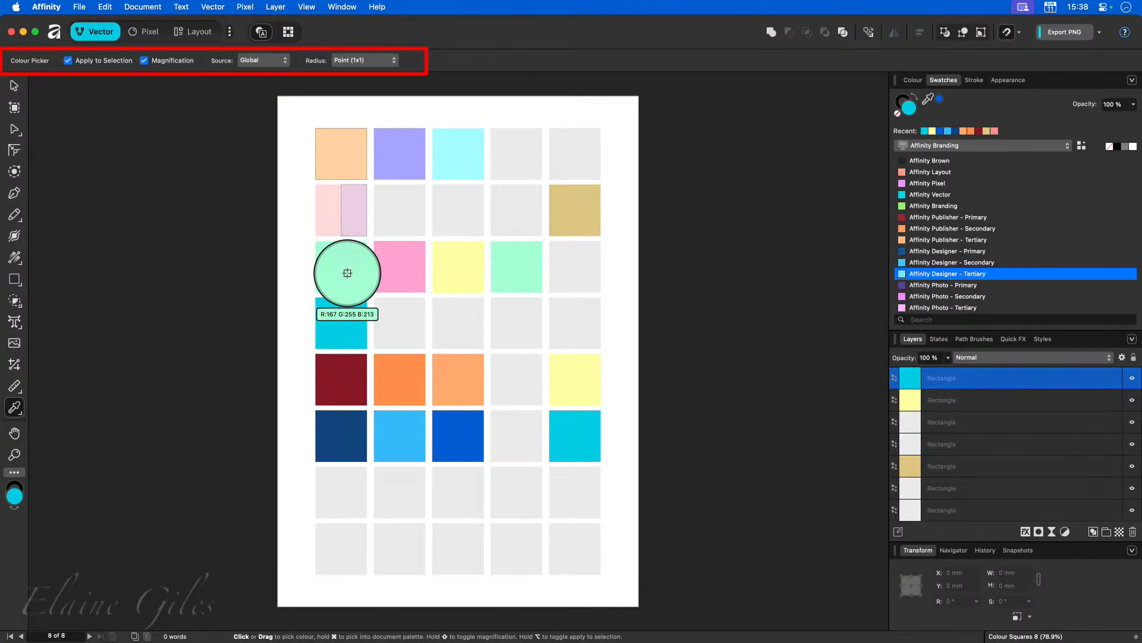
# Step: Turn off the Colour Picker's Magnification, inspect the mint square's edge close up, and restore Magnification and the full-page view
pyautogui.click(144, 60)
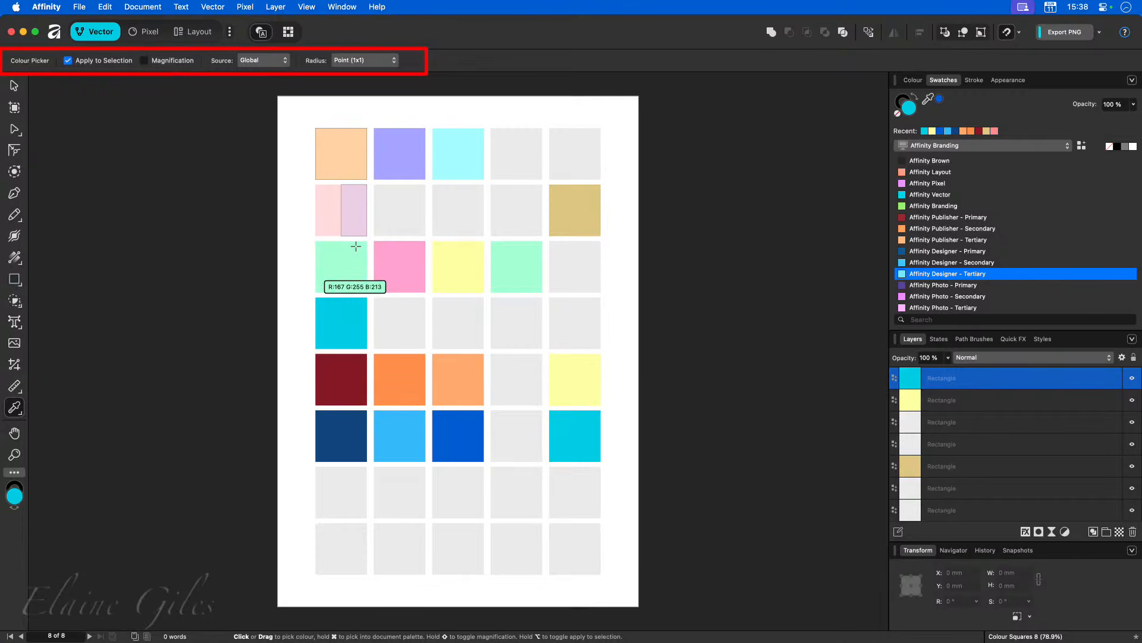
pyautogui.scroll(2, 359, 247)
pyautogui.scroll(6, 359, 247)
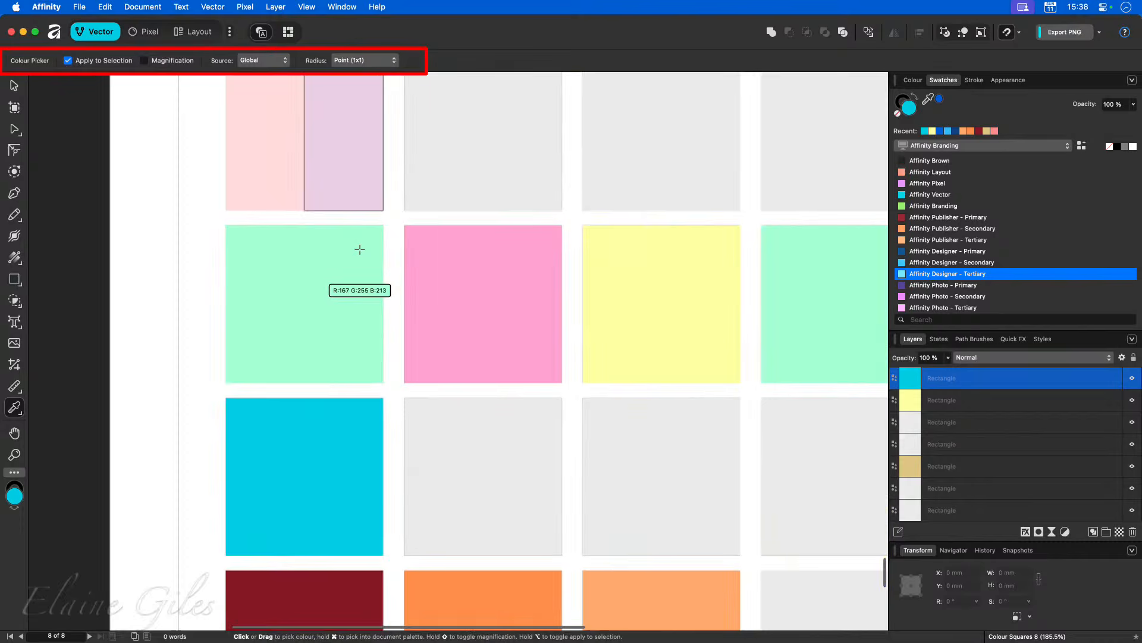
pyautogui.scroll(8, 387, 261)
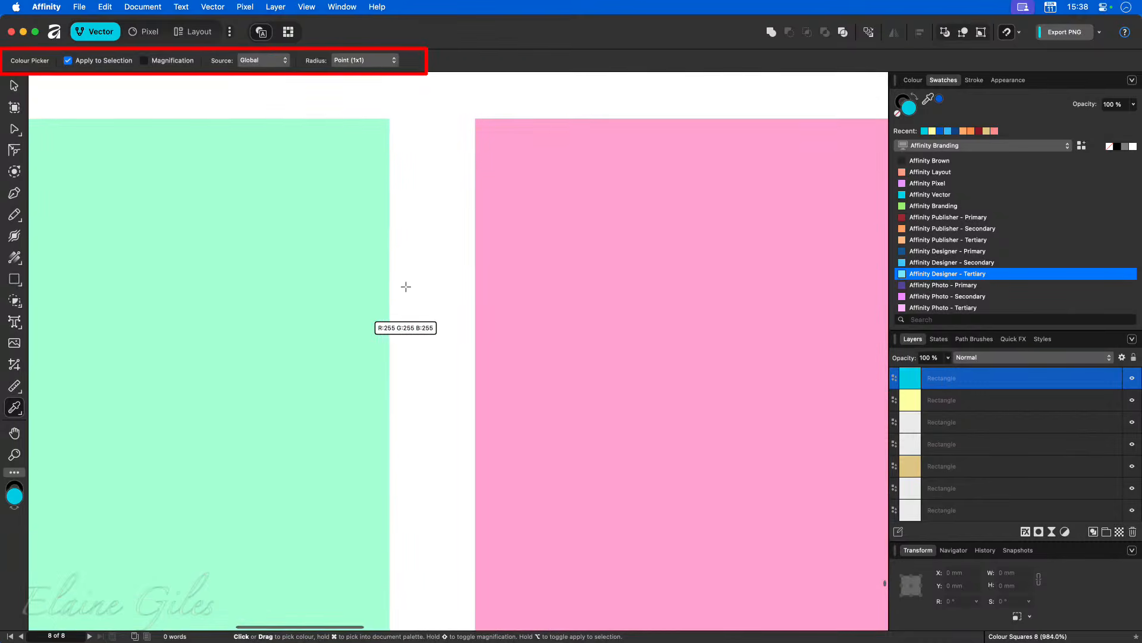
pyautogui.scroll(8, 357, 281)
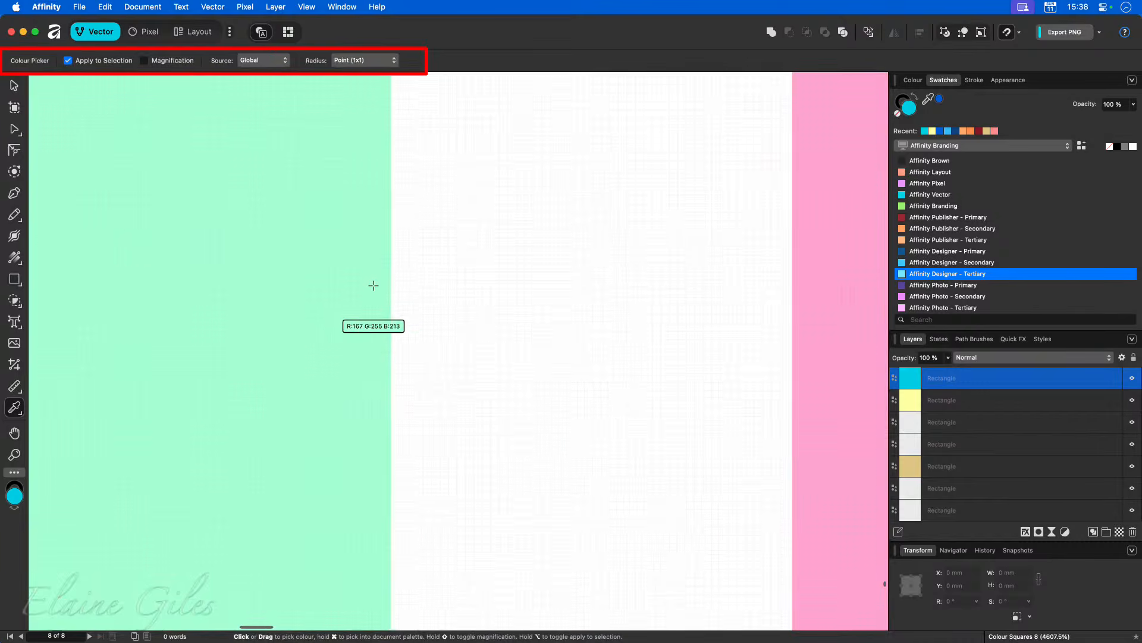
pyautogui.scroll(1, 373, 287)
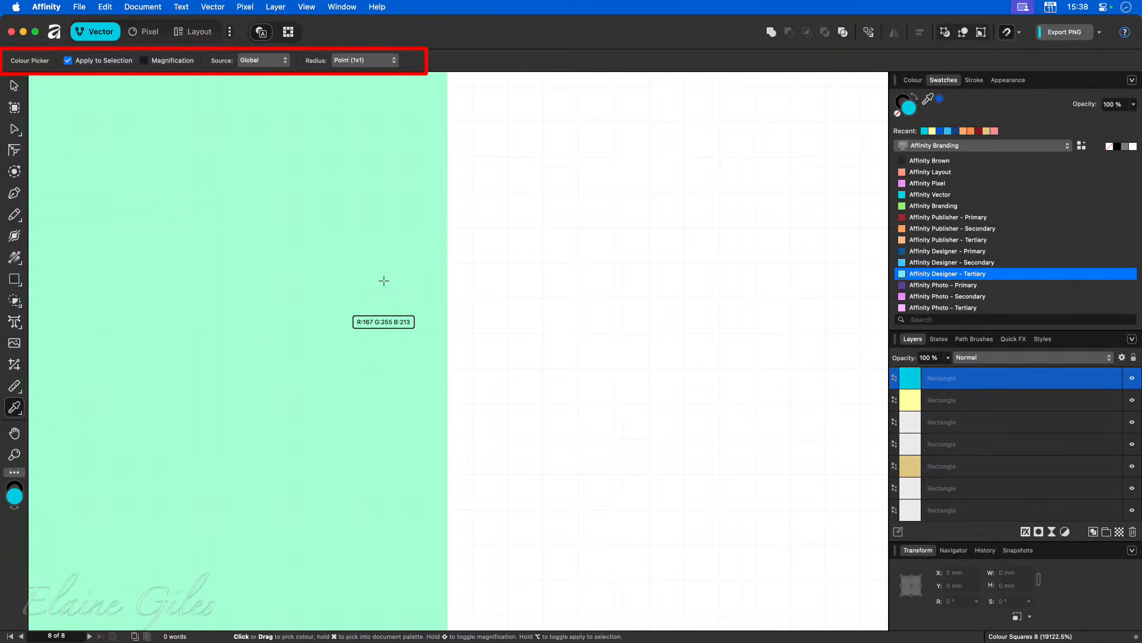
pyautogui.press('super+0')
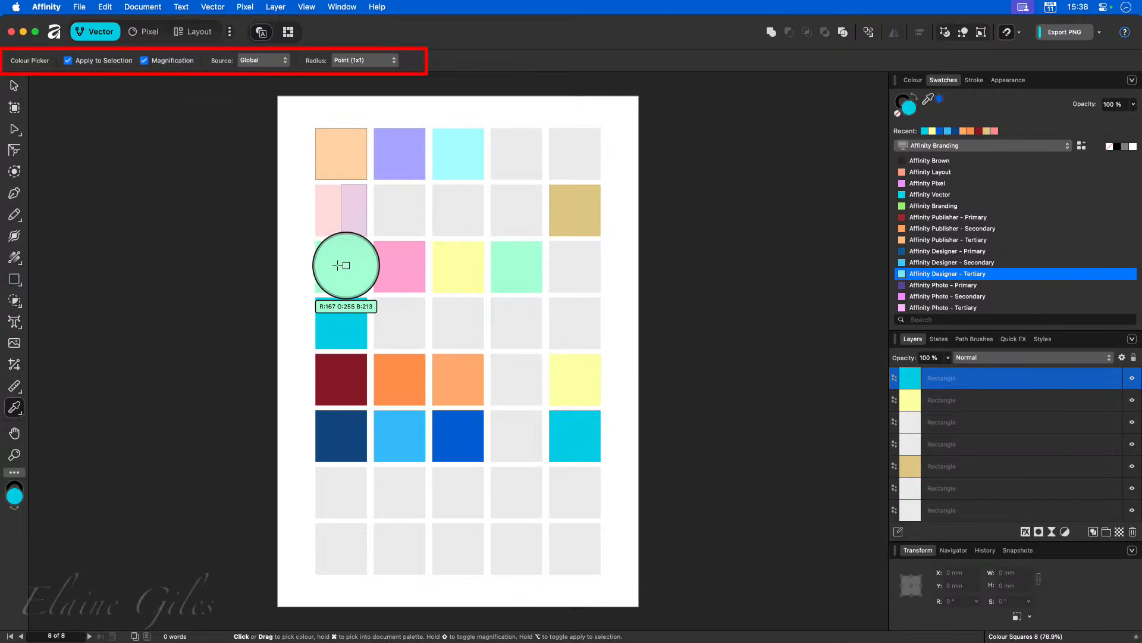
# Step: Review the Colour Picker tool's available Source options without changing the choice
pyautogui.click(284, 61)
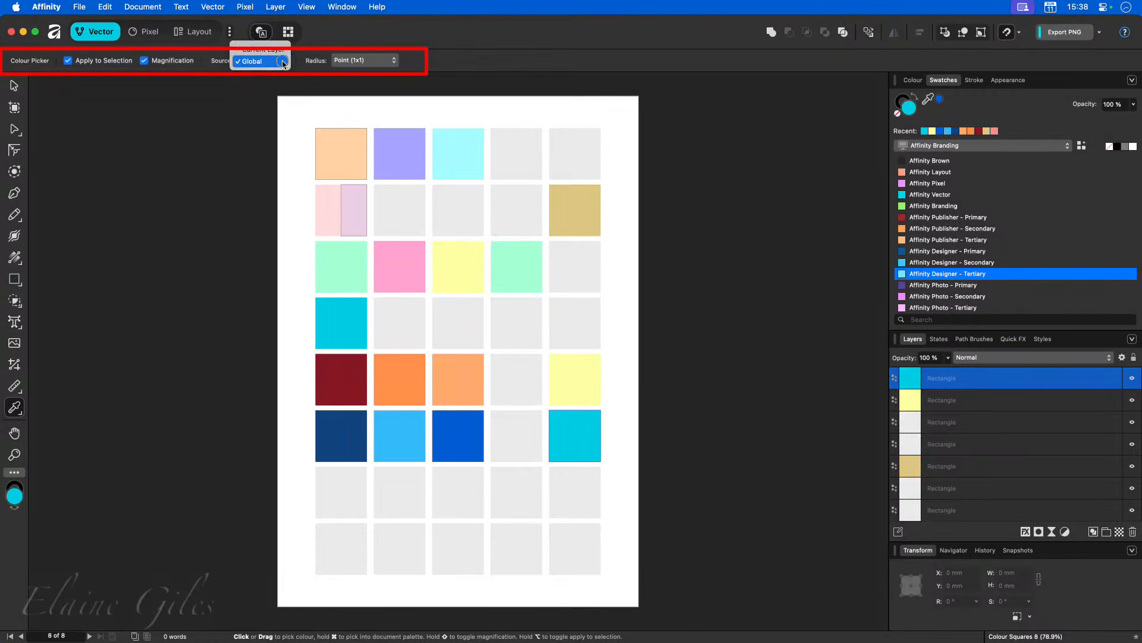
pyautogui.click(283, 62)
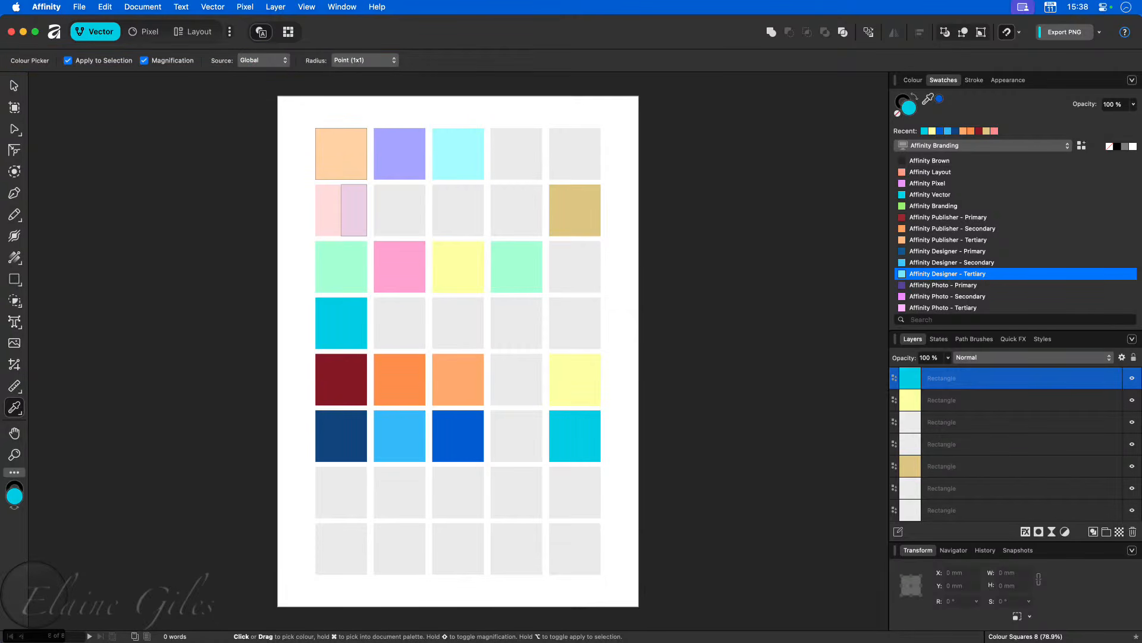
pyautogui.click(280, 61)
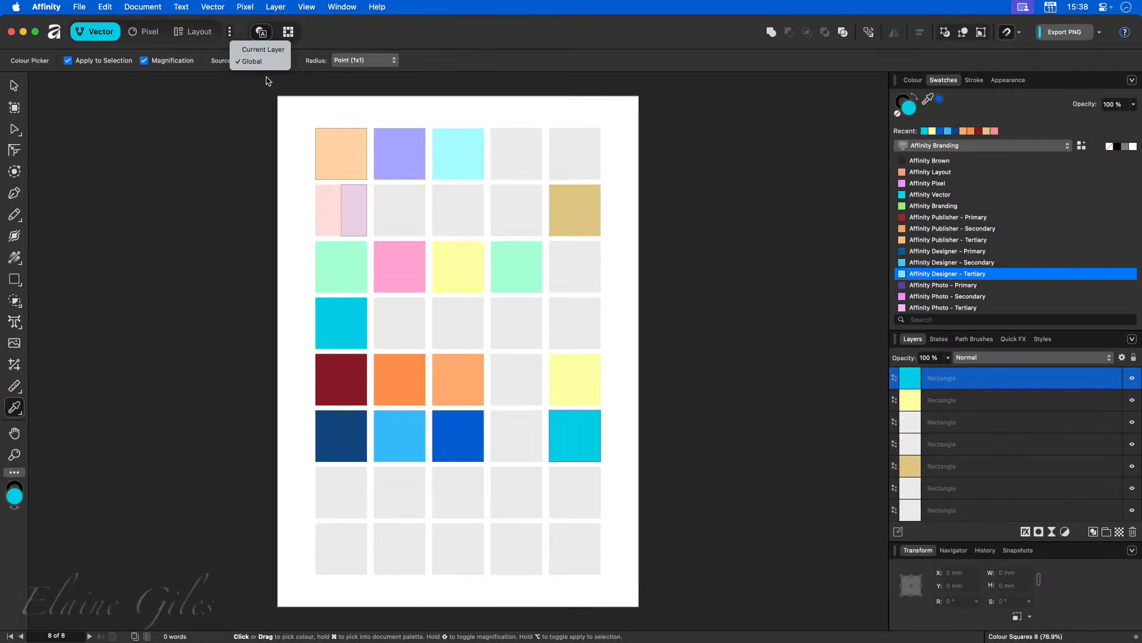
pyautogui.click(243, 186)
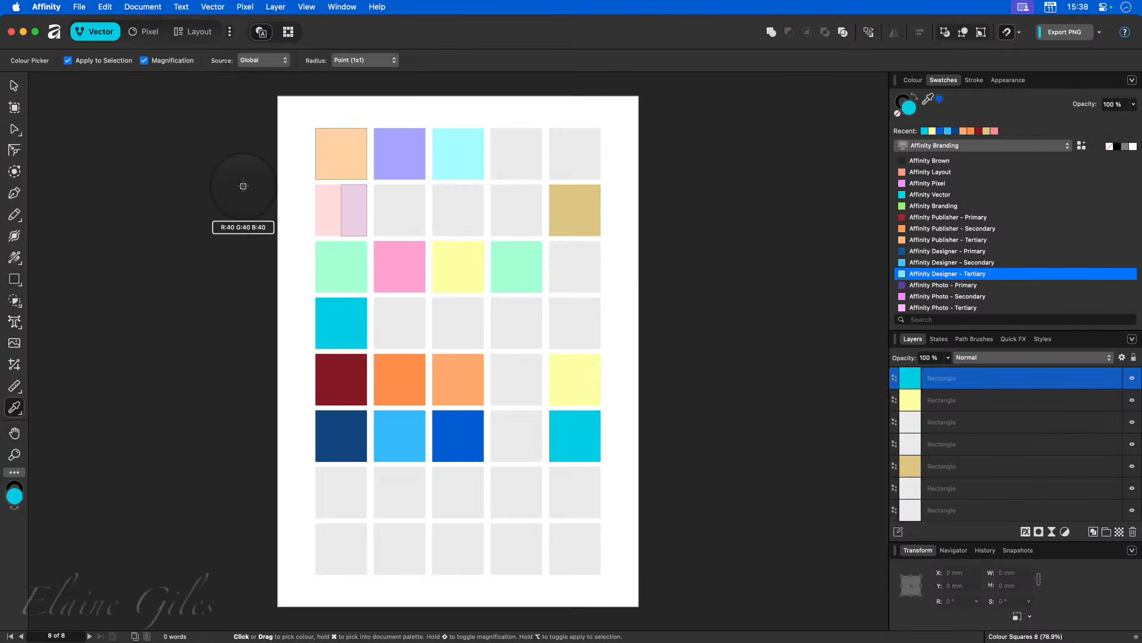
pyautogui.moveTo(244, 186); pyautogui.dragTo(332, 308)
pyautogui.moveTo(422, 367); pyautogui.dragTo(422, 368)
# Step: Fill the eighth row's first square with the mint green sampled from the third row's first square, using the Global source
pyautogui.press('v')
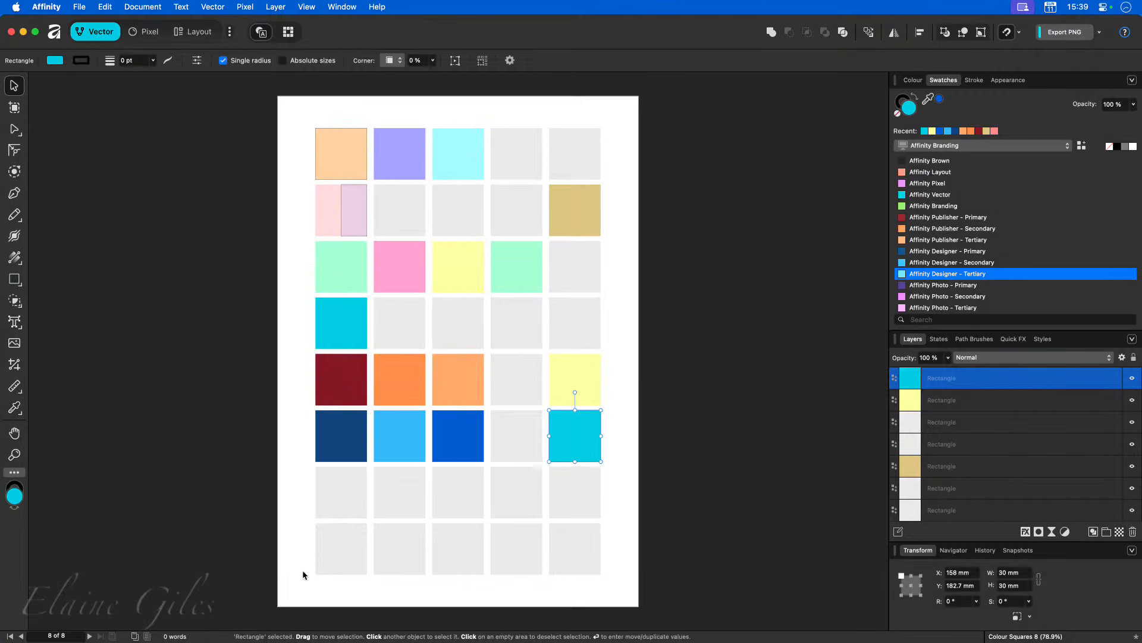
pyautogui.click(331, 548)
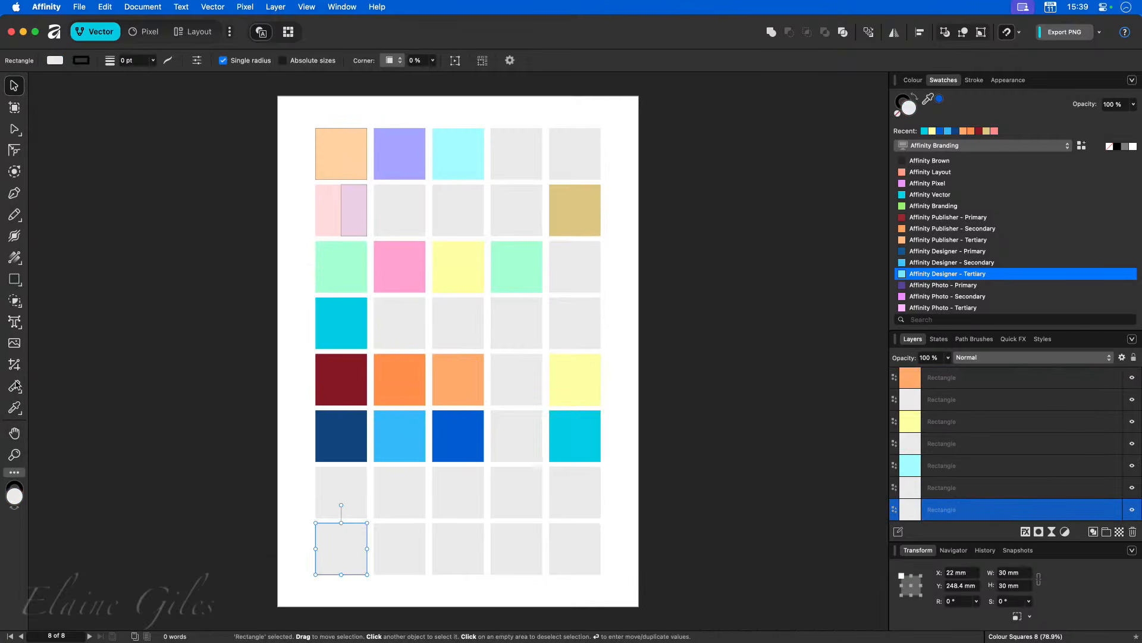
pyautogui.click(17, 407)
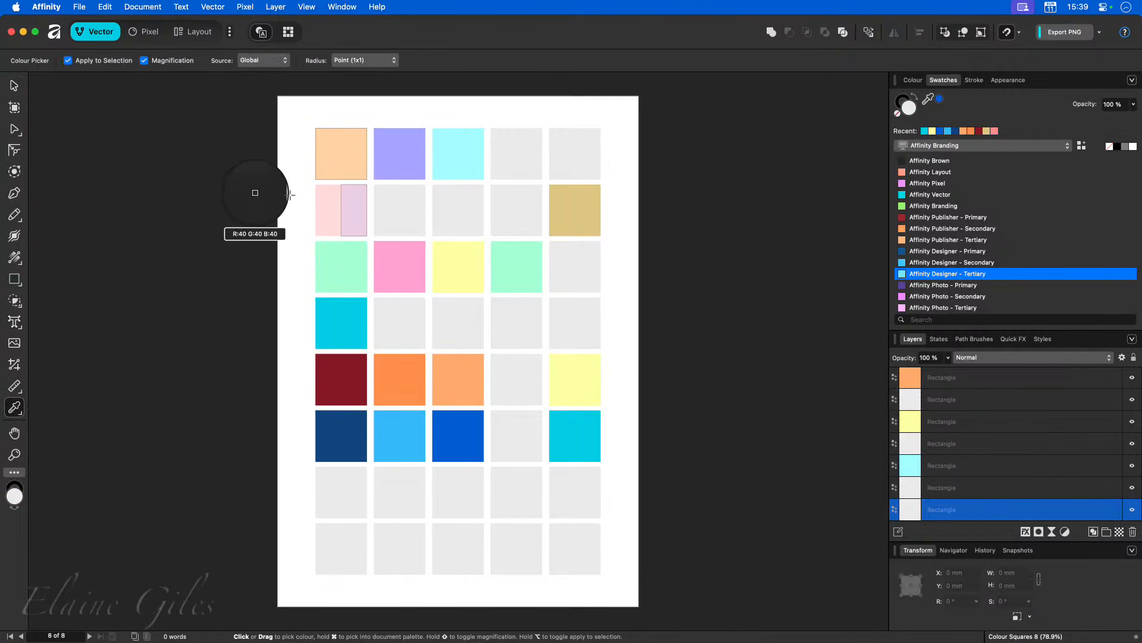
pyautogui.moveTo(400, 167); pyautogui.dragTo(367, 272)
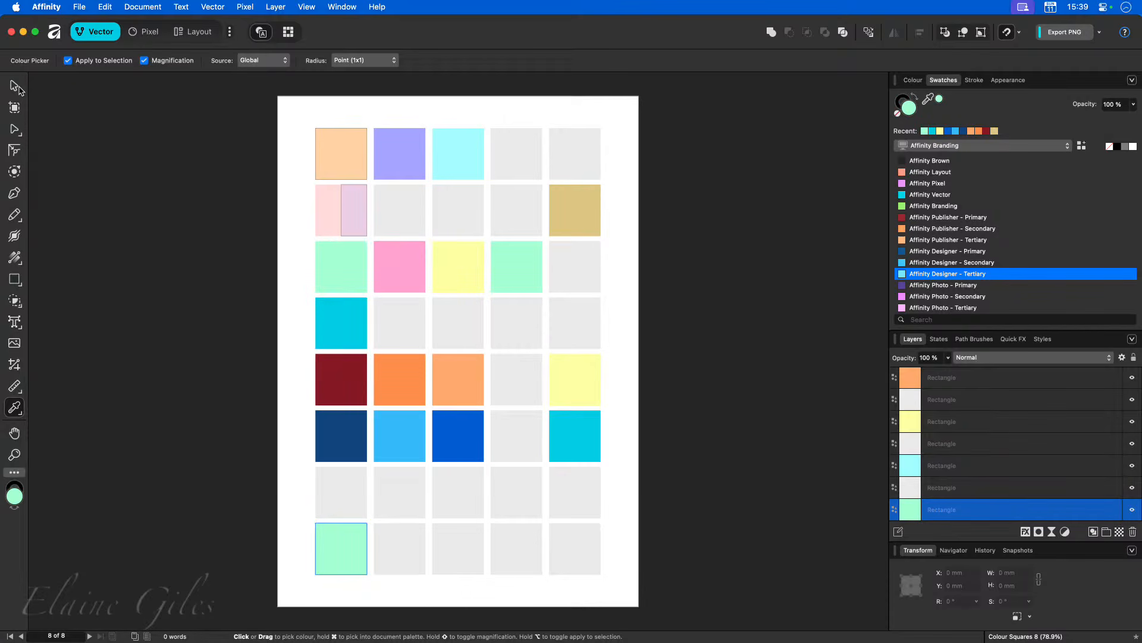
# Step: Set the Colour Picker's source to Current Layer and sample outside the selected eighth-row square, filling that square with white
pyautogui.click(272, 62)
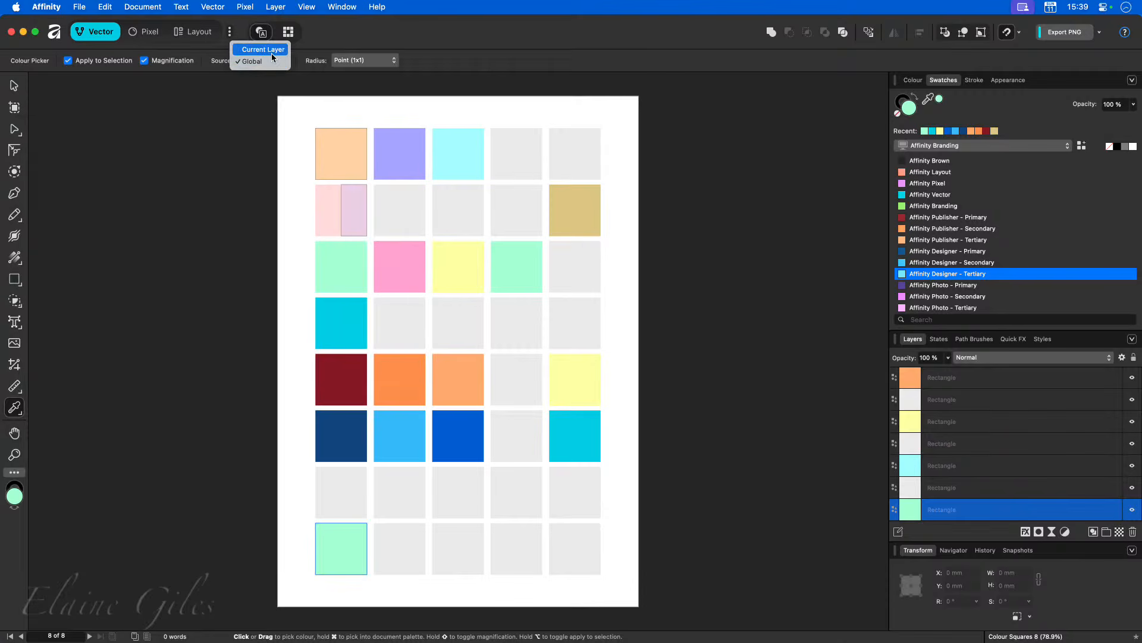
pyautogui.click(263, 50)
pyautogui.moveTo(230, 260); pyautogui.dragTo(270, 453)
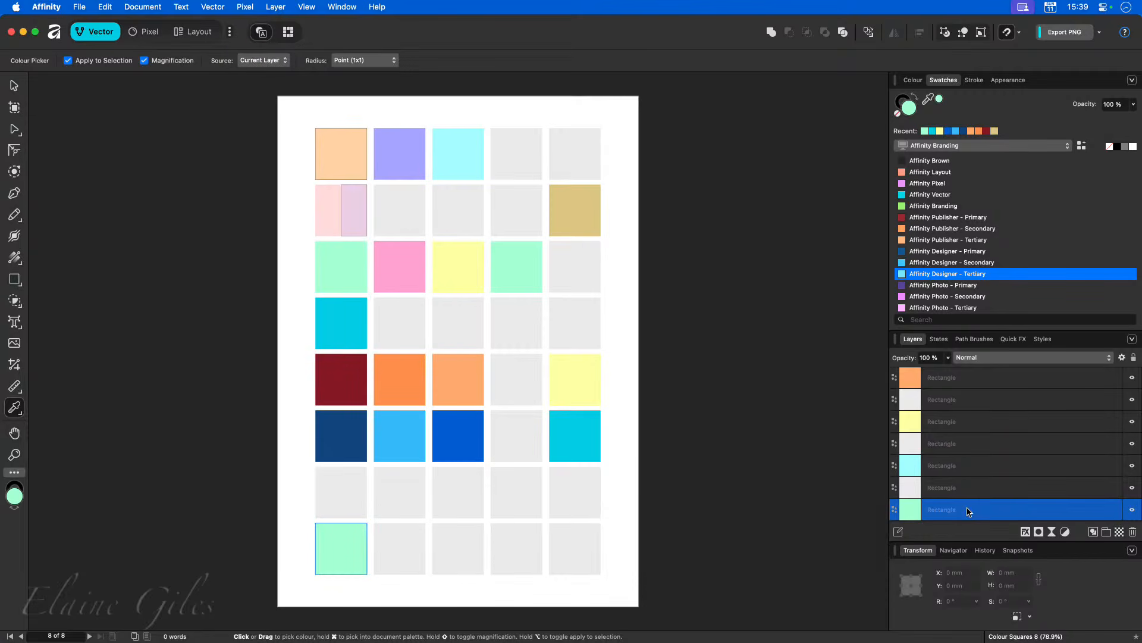
pyautogui.scroll(-3, 968, 512)
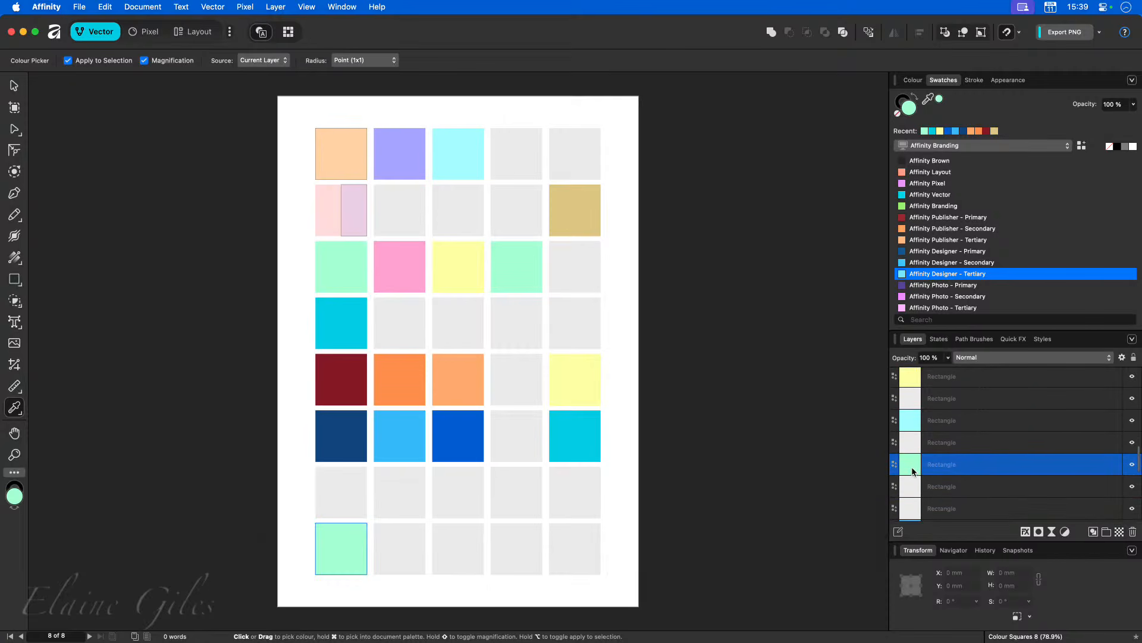
pyautogui.moveTo(309, 543); pyautogui.dragTo(481, 529)
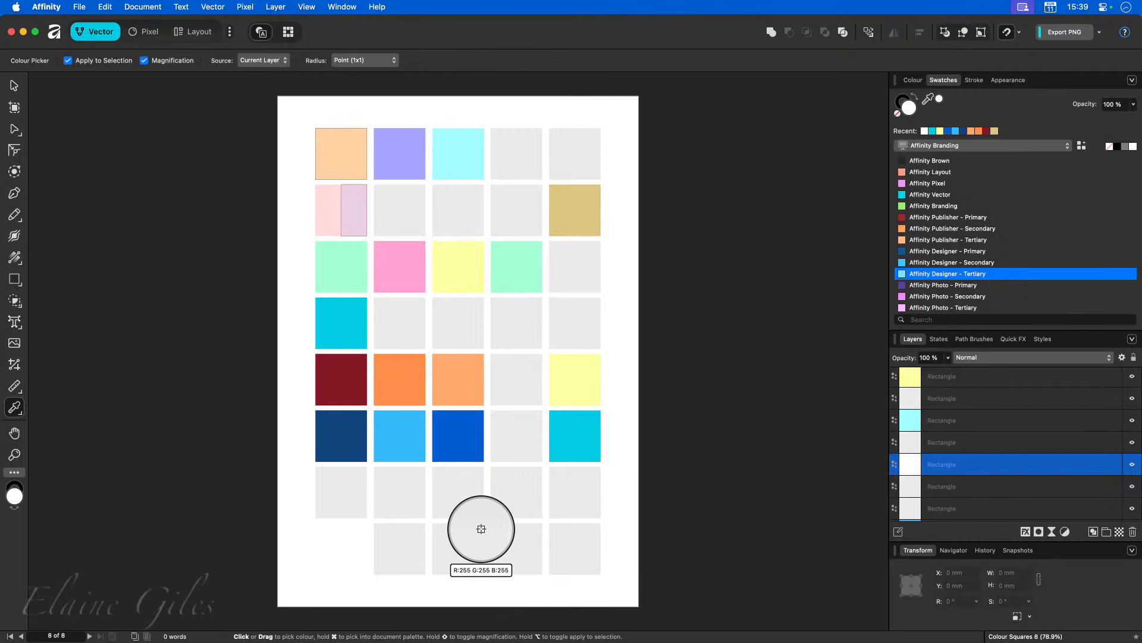
pyautogui.moveTo(481, 529); pyautogui.dragTo(301, 116)
# Step: Set the Colour Picker's source back to Global
pyautogui.click(262, 61)
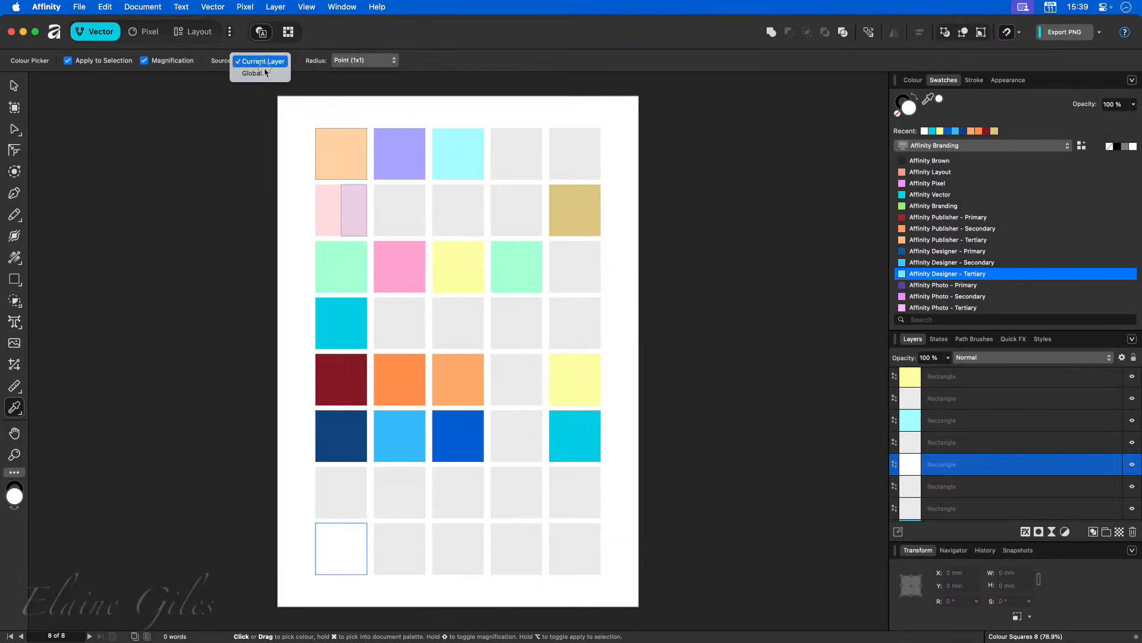
pyautogui.click(253, 74)
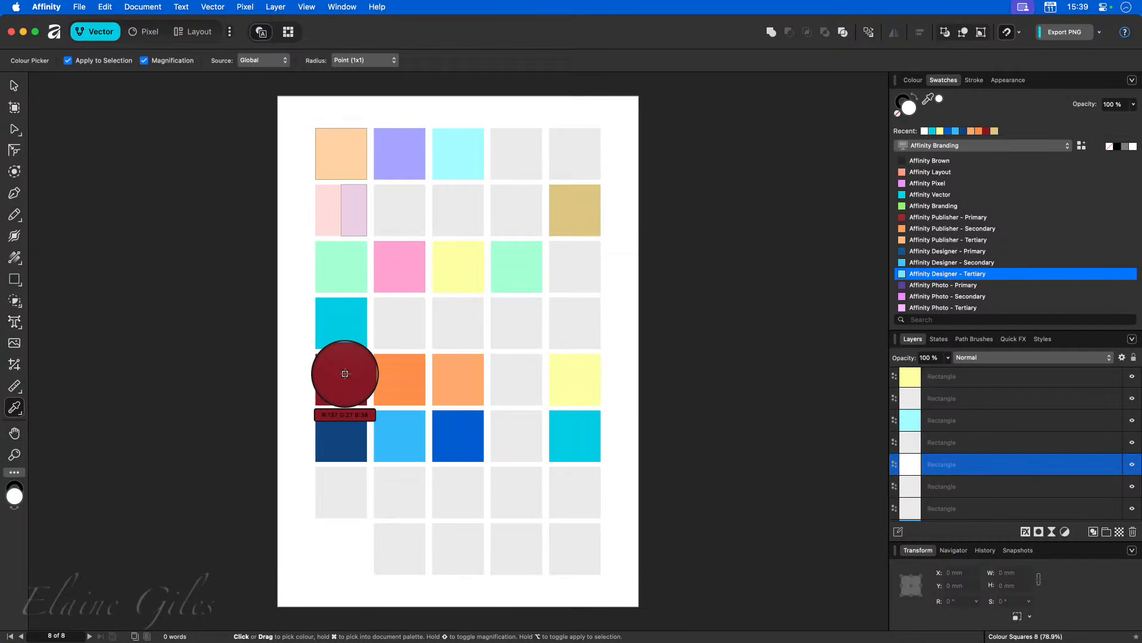
pyautogui.moveTo(345, 373); pyautogui.dragTo(379, 69)
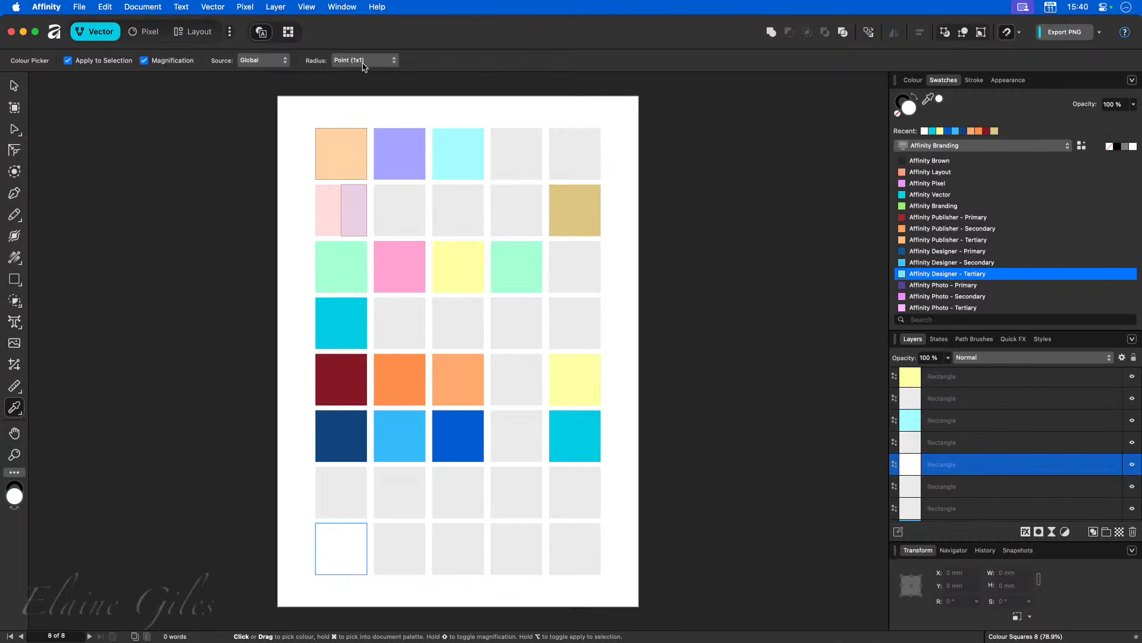
# Step: In the dog-287420_2000 - Bruno.jpg document, sample the orange-brown patch above the dog's eye with the Colour Picker at Point (1x1) radius
pyautogui.moveTo(376, 74); pyautogui.dragTo(129, 334)
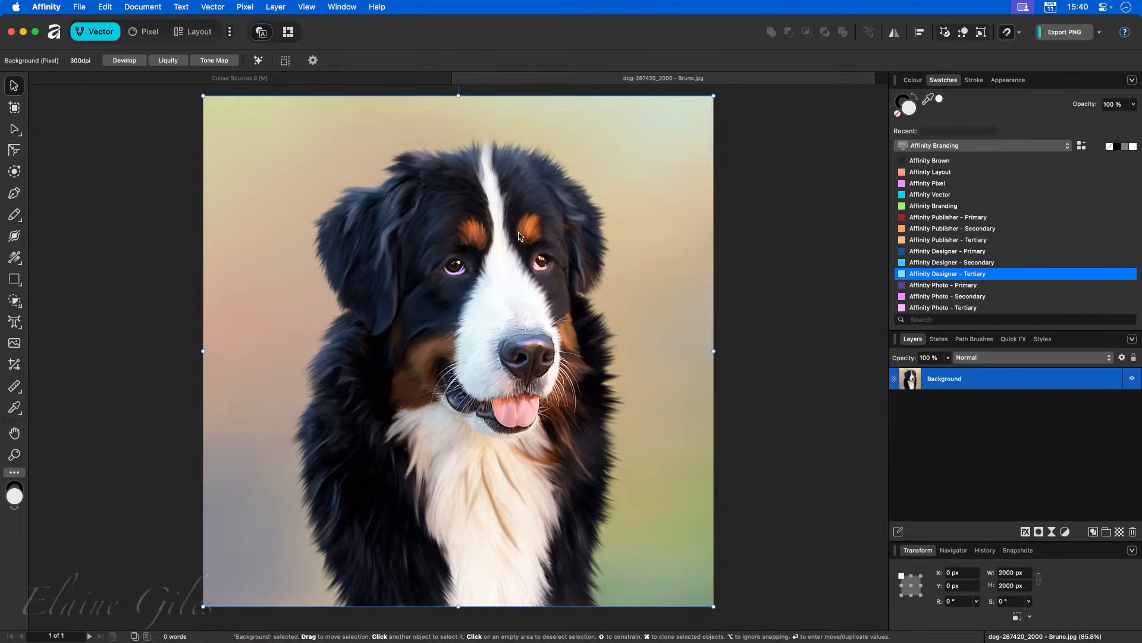
pyautogui.scroll(5, 487, 237)
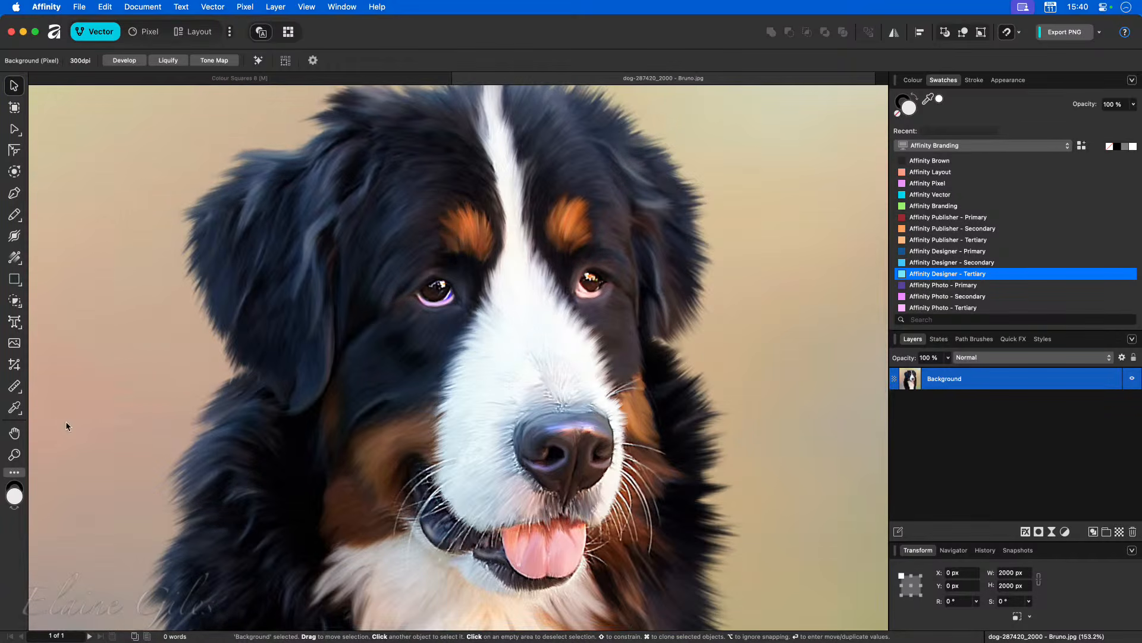
pyautogui.click(15, 409)
pyautogui.moveTo(523, 306); pyautogui.dragTo(481, 230)
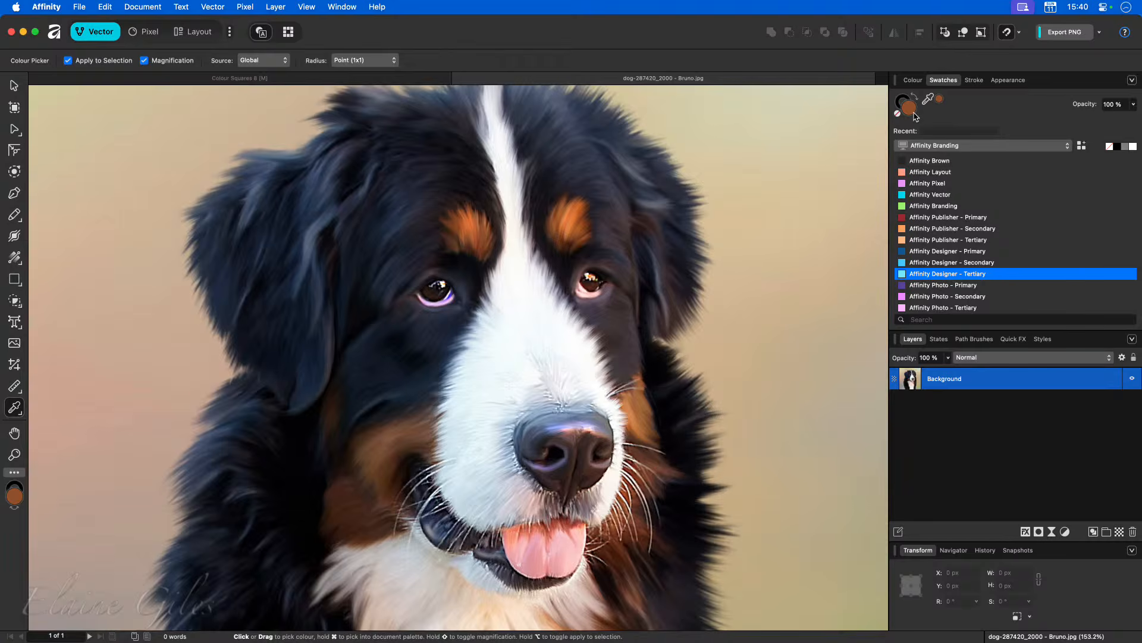
# Step: Set the Colour Picker's radius to Average (17x17) and sample the orange patch above the dog's eye again
pyautogui.click(376, 61)
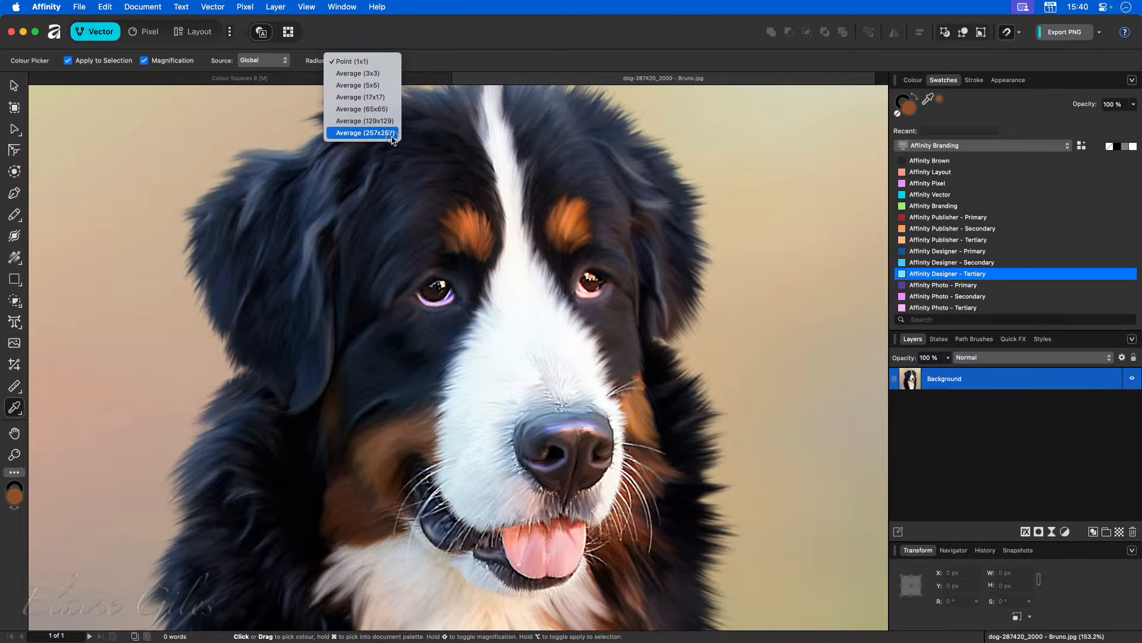
pyautogui.click(386, 96)
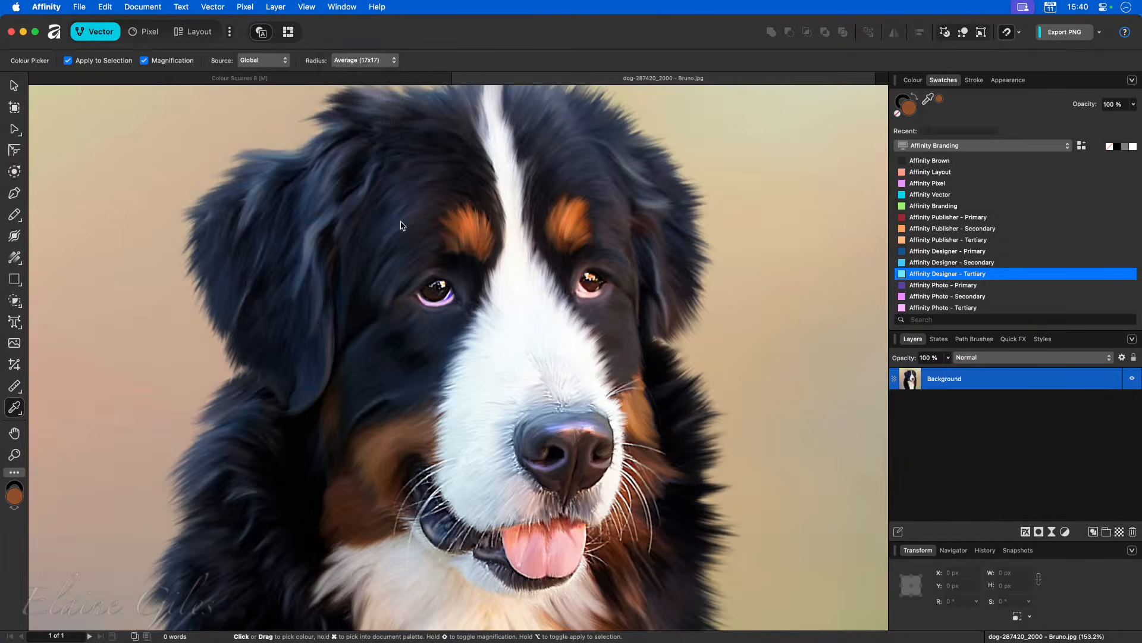
pyautogui.moveTo(455, 271); pyautogui.dragTo(474, 237)
# Step: Set the Colour Picker's radius to Average (129x129) and sample around the same patch above the dog's eye
pyautogui.click(381, 60)
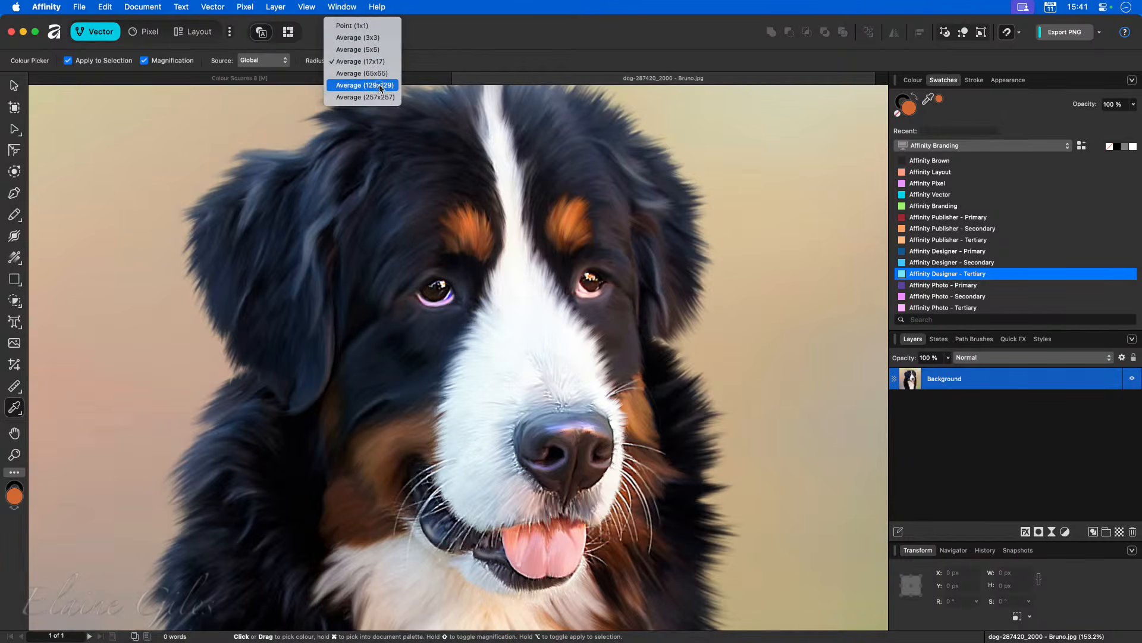
pyautogui.click(365, 85)
pyautogui.moveTo(474, 253); pyautogui.dragTo(420, 194)
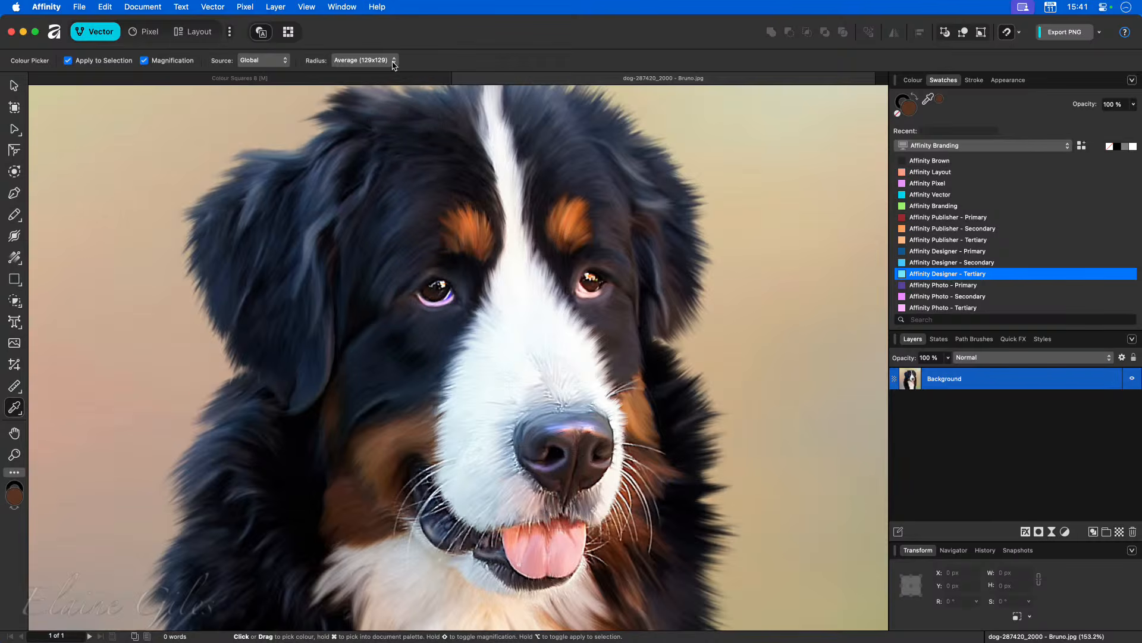
# Step: Set the Colour Picker's radius back to Point (1x1) and try the magnifier over the dog's fur
pyautogui.click(393, 64)
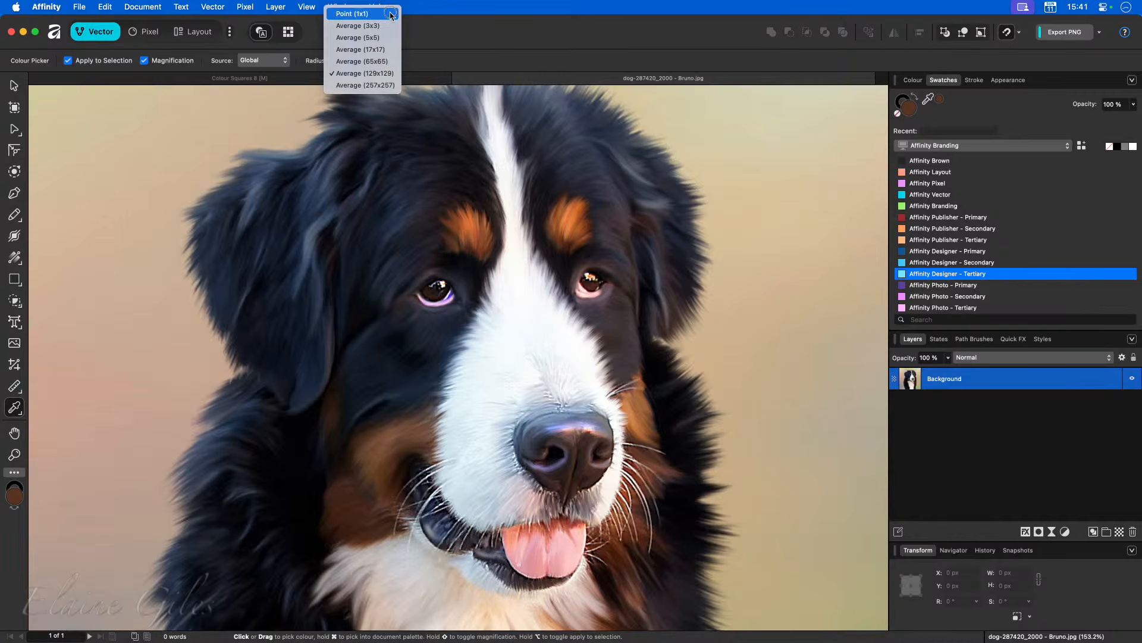
pyautogui.click(391, 14)
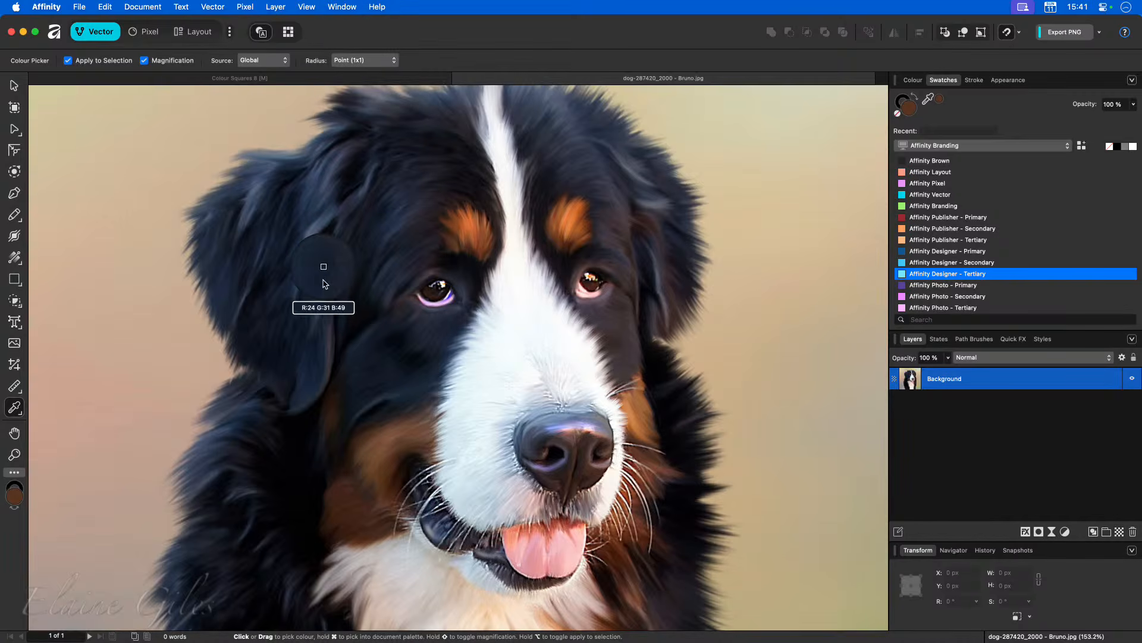
pyautogui.moveTo(349, 342); pyautogui.dragTo(827, 153)
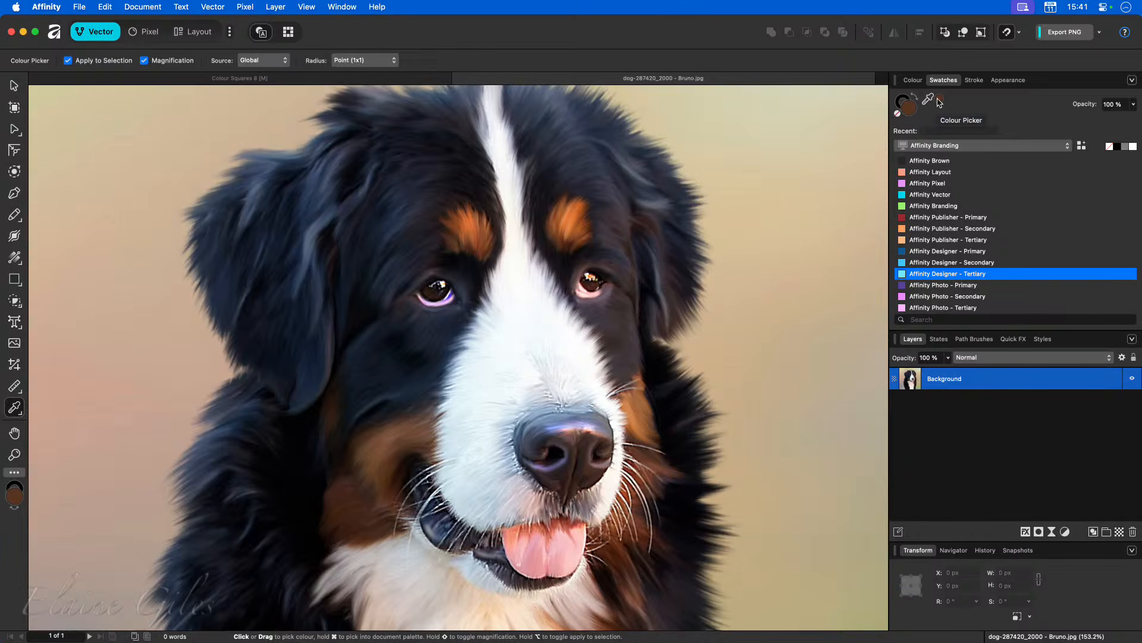
# Step: Sample the blue of the Magnification checkbox with the swatches' global picker, fit the photo to the view and return to the Move tool
pyautogui.moveTo(939, 103); pyautogui.dragTo(146, 66)
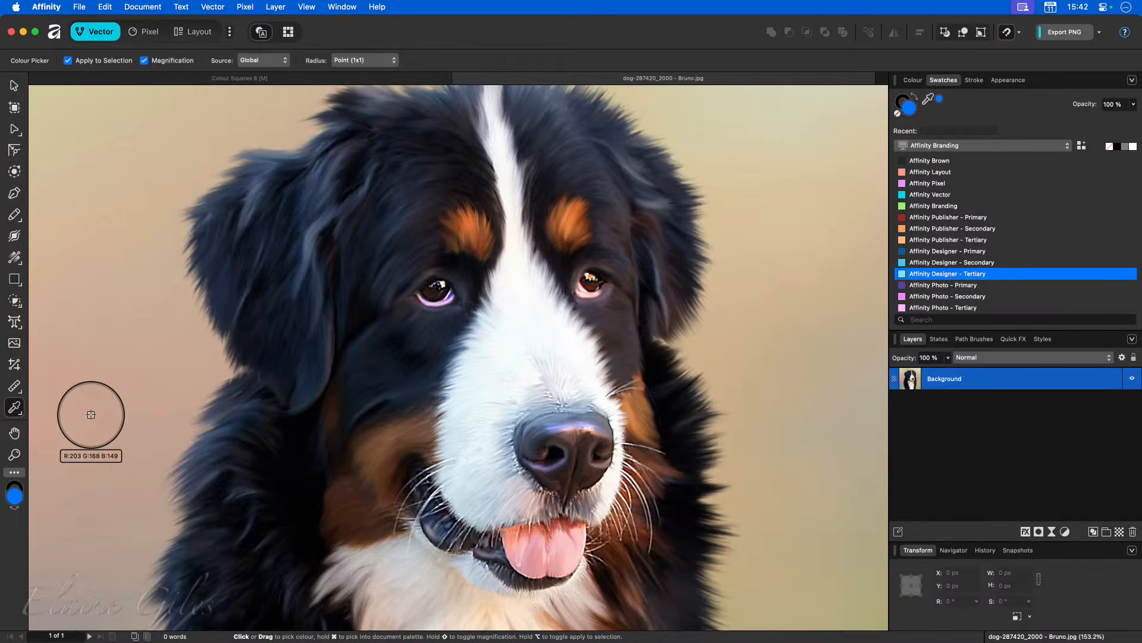
pyautogui.press('super+0')
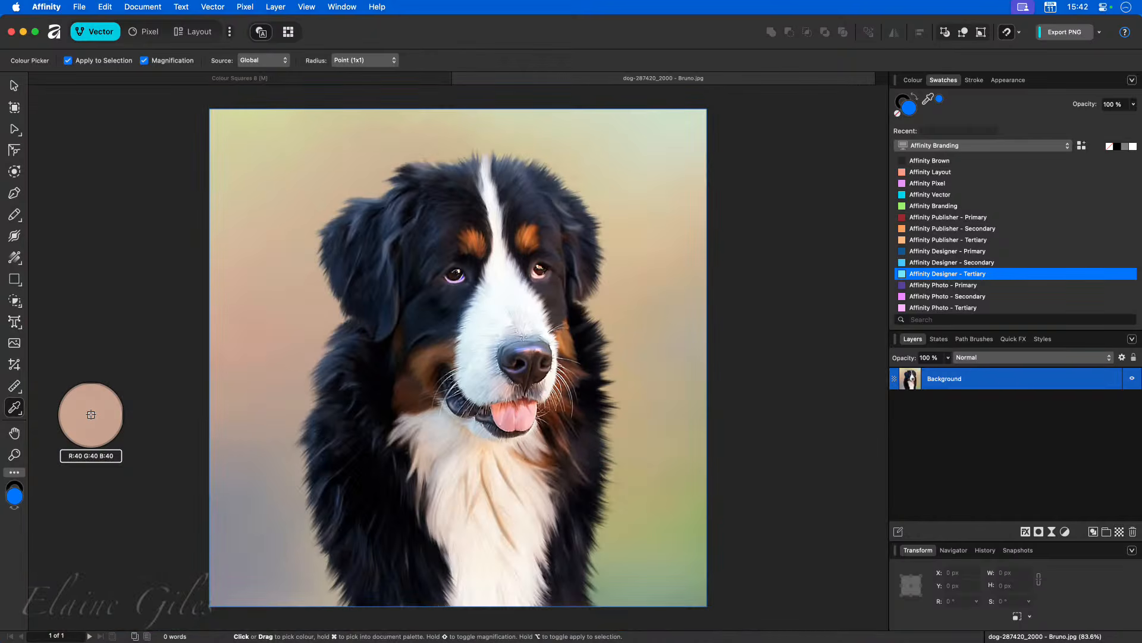
pyautogui.press('v')
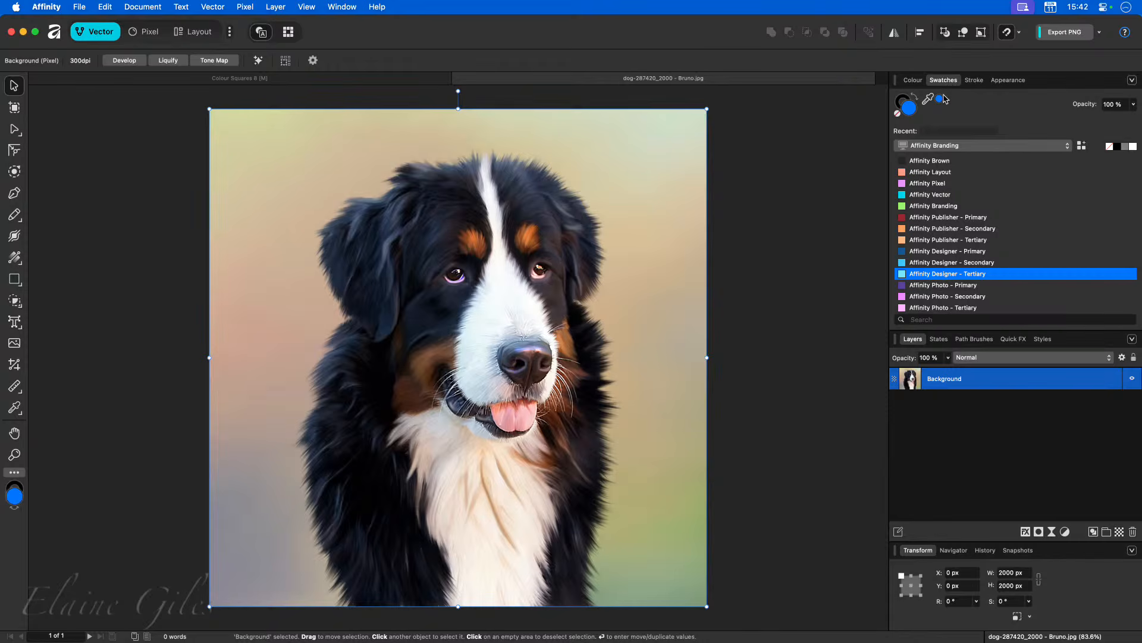
# Step: Review the available swatch palettes without changing the Affinity Branding choice
pyautogui.click(976, 148)
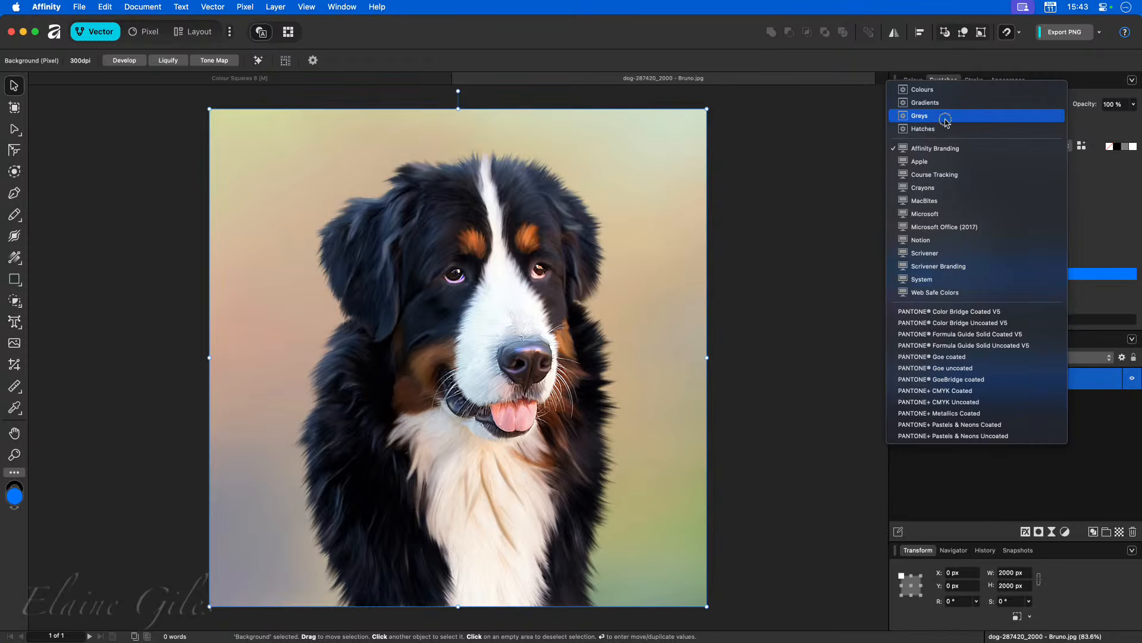
pyautogui.click(688, 46)
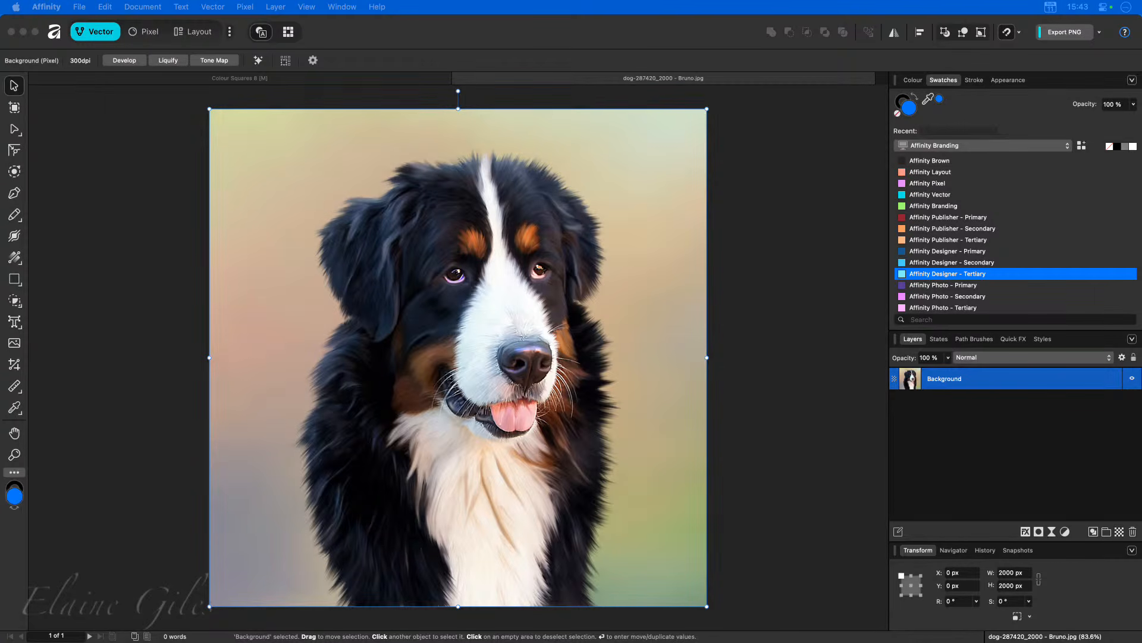
pyautogui.click(571, 31)
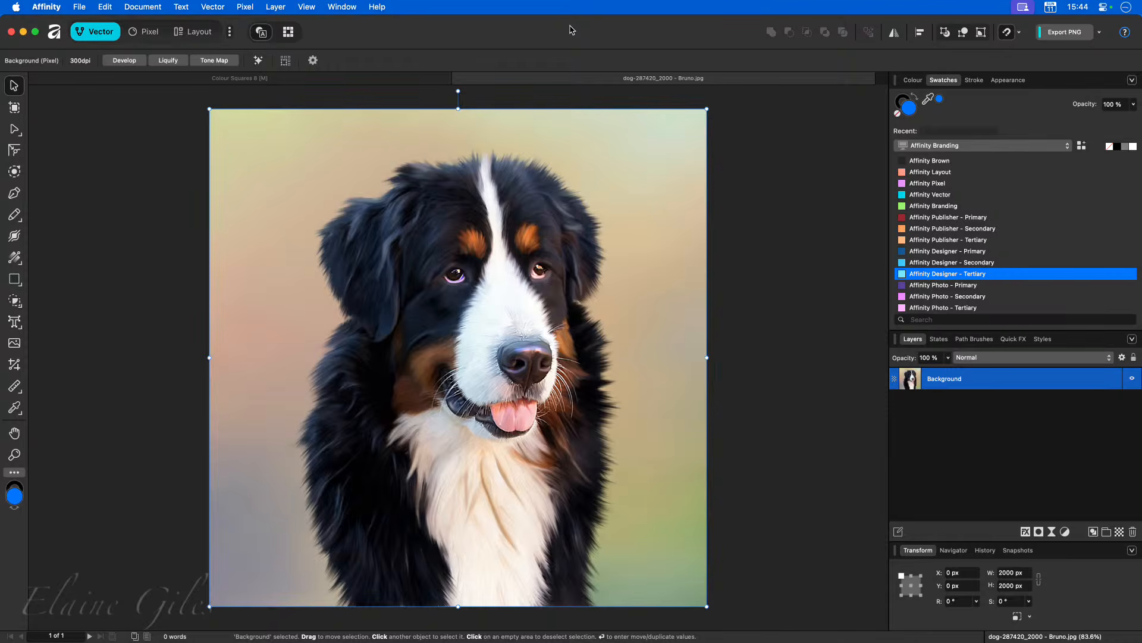
# Step: Switch to Keynote and create a new presentation with the Basic White theme
pyautogui.hotkey('alt', 'space')
pyautogui.write('keyn')
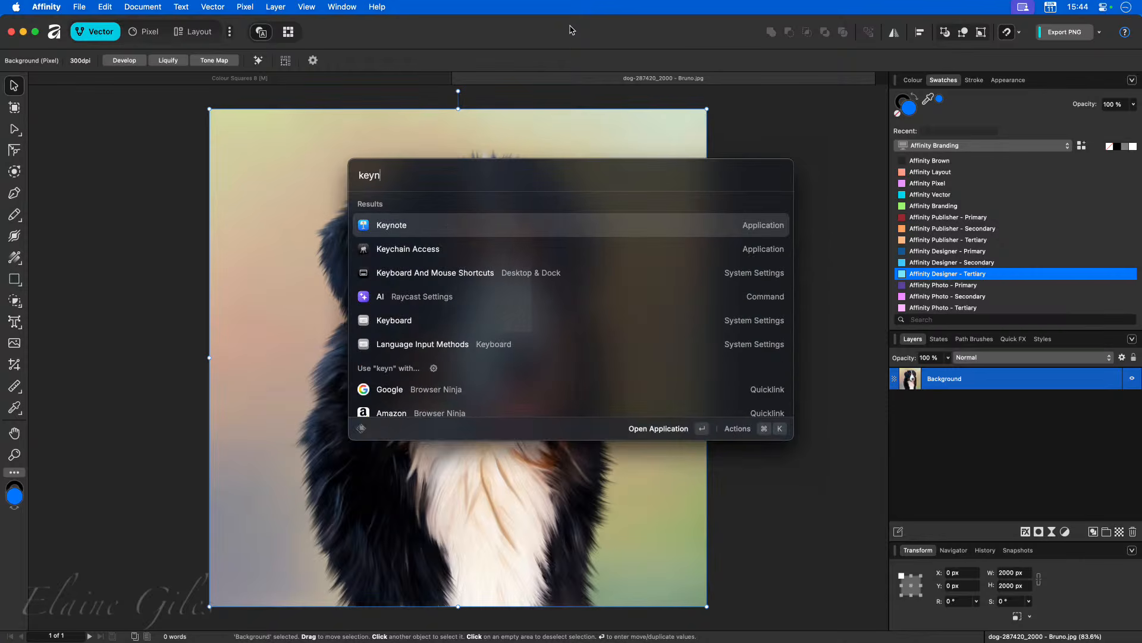
pyautogui.press('Return')
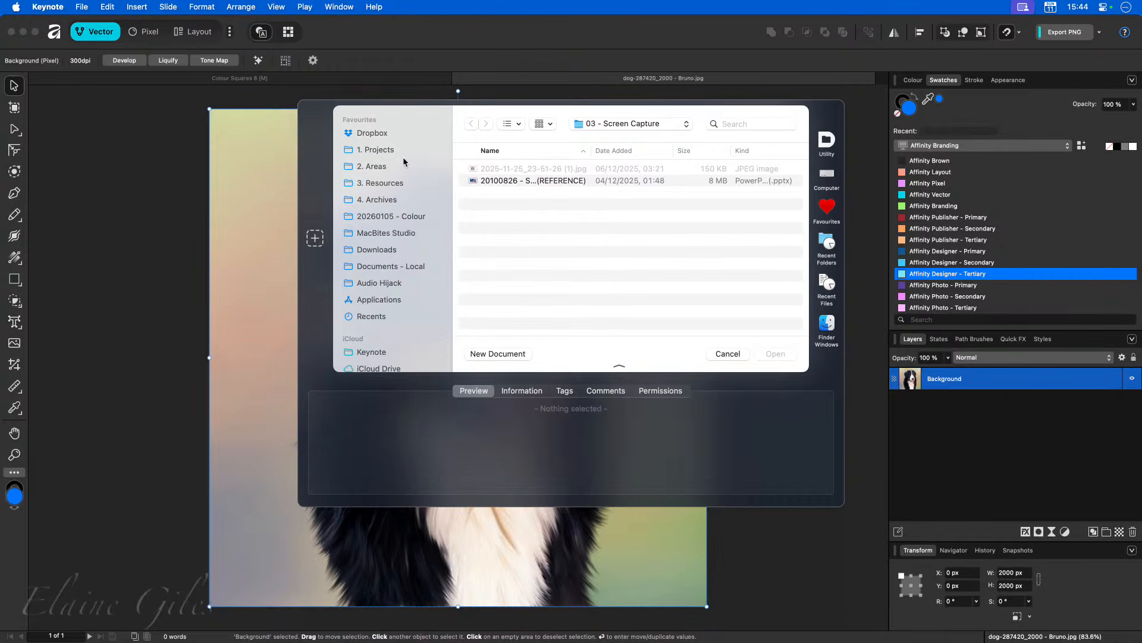
pyautogui.click(409, 220)
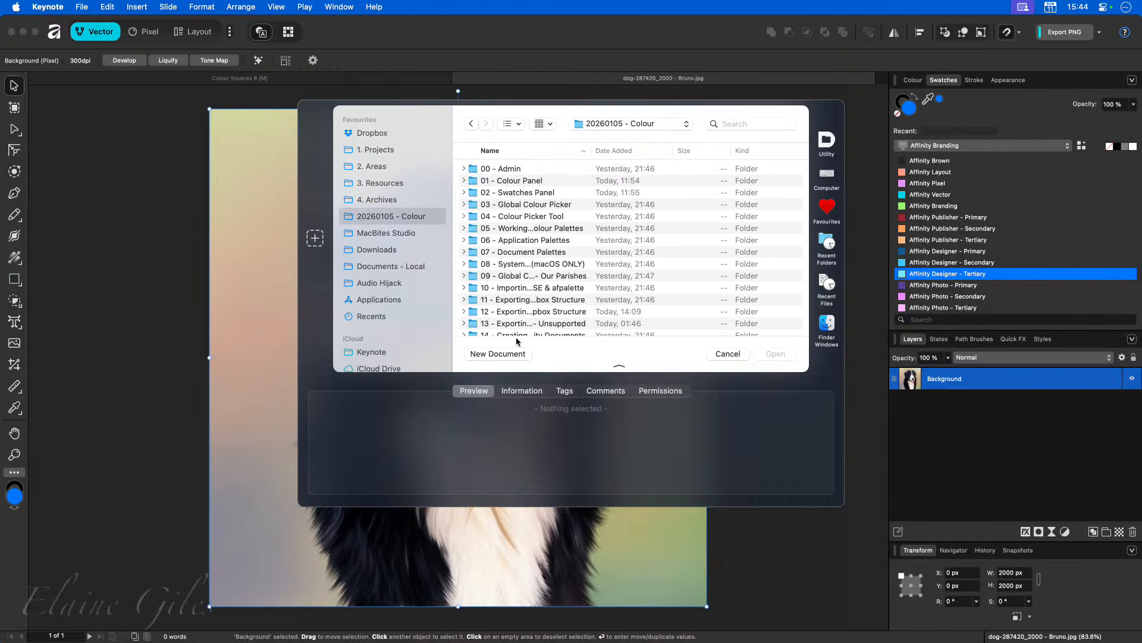
pyautogui.click(503, 354)
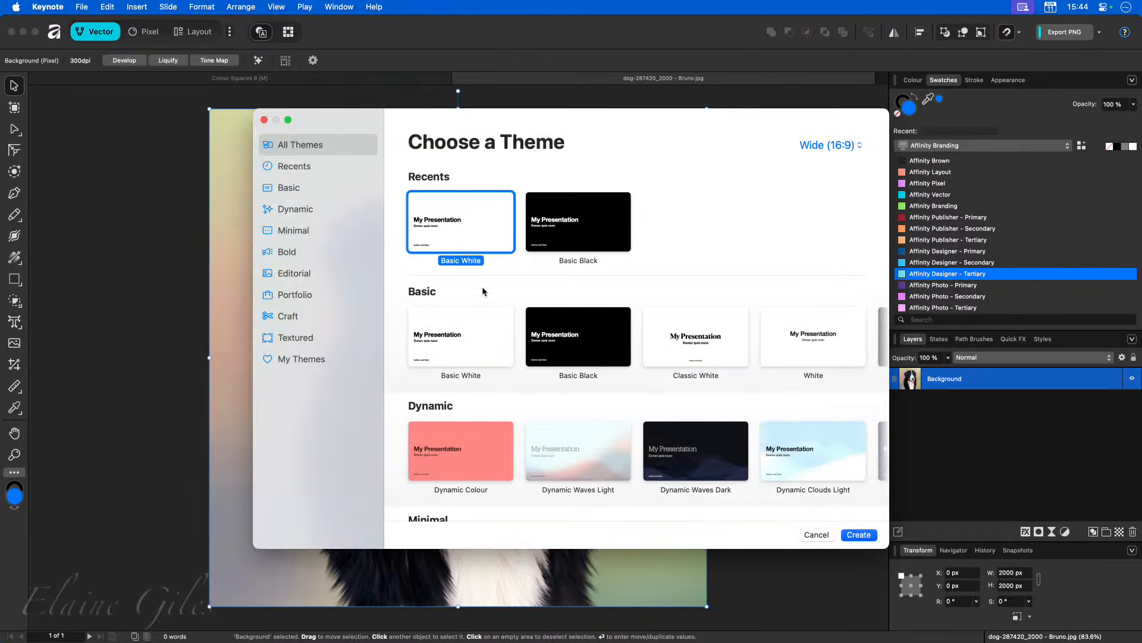
pyautogui.doubleClick(472, 223)
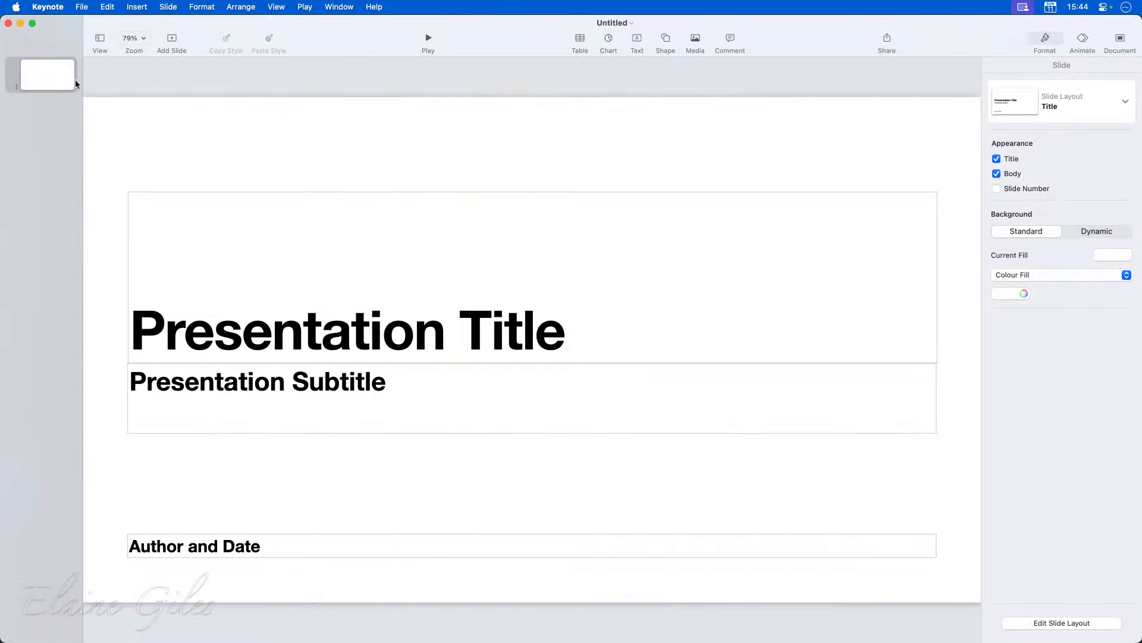
# Step: Add a second slide with the Blank layout and insert a square shape on it
pyautogui.click(171, 52)
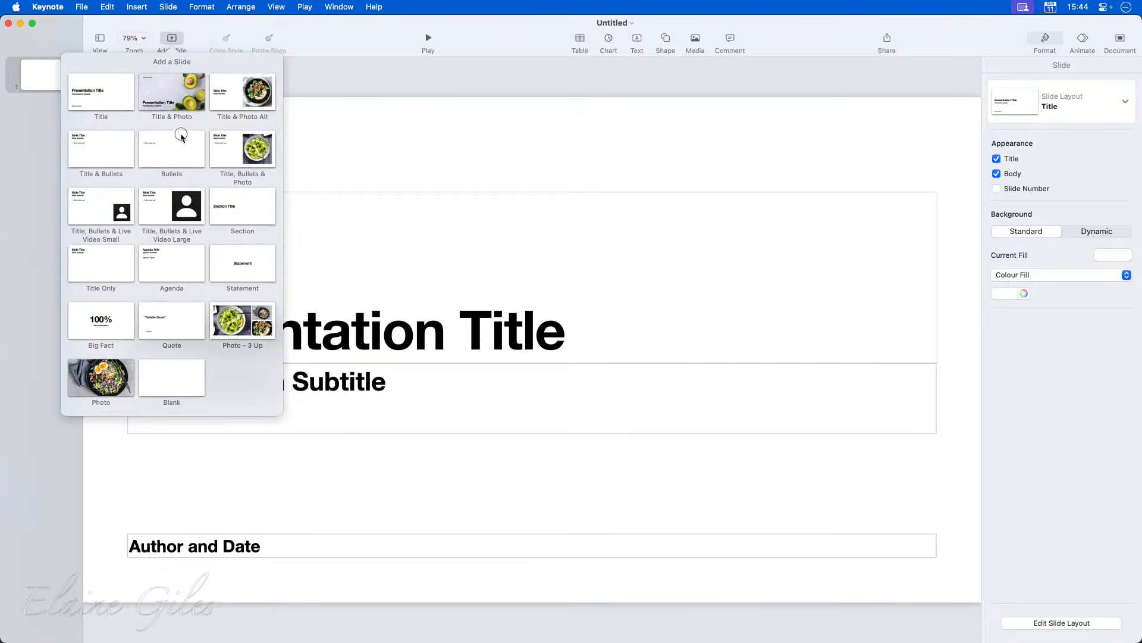
pyautogui.click(177, 378)
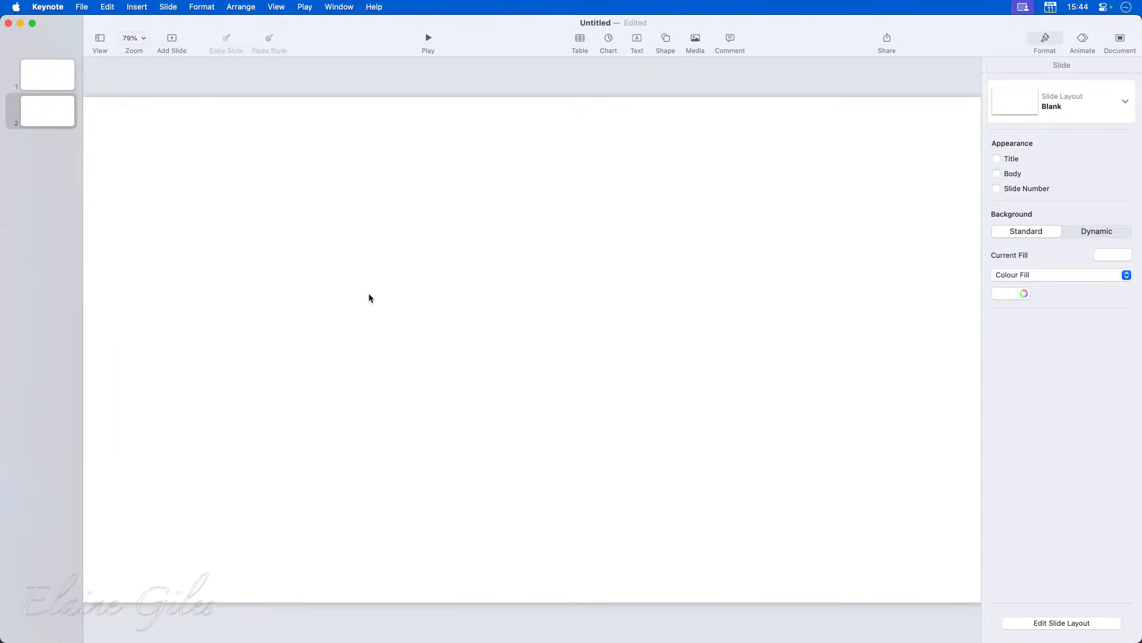
pyautogui.click(665, 40)
pyautogui.click(667, 131)
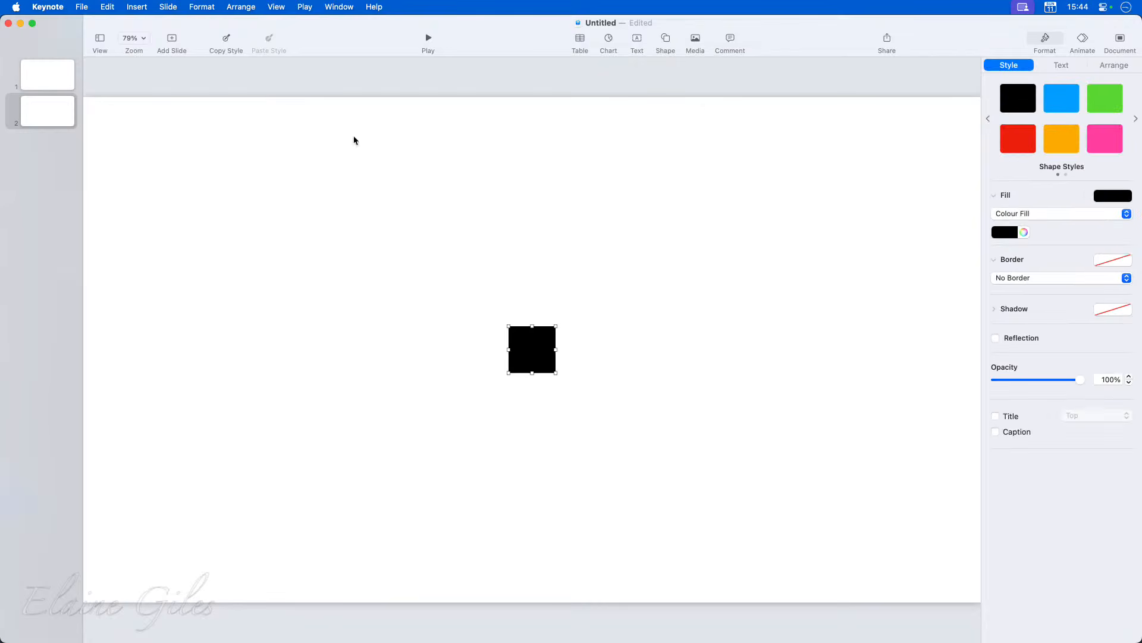
# Step: Move the square to the slide's left edge and resize it into a narrow bar spanning the slide's full height
pyautogui.moveTo(533, 339); pyautogui.dragTo(115, 601)
pyautogui.click(113, 429)
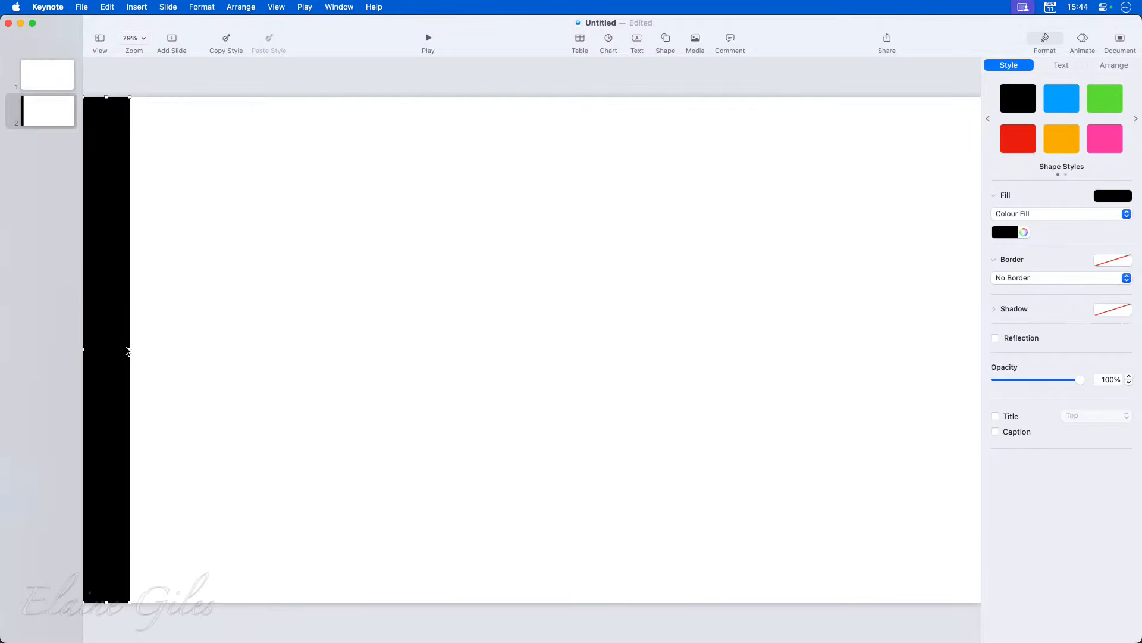
pyautogui.moveTo(127, 350); pyautogui.dragTo(111, 349)
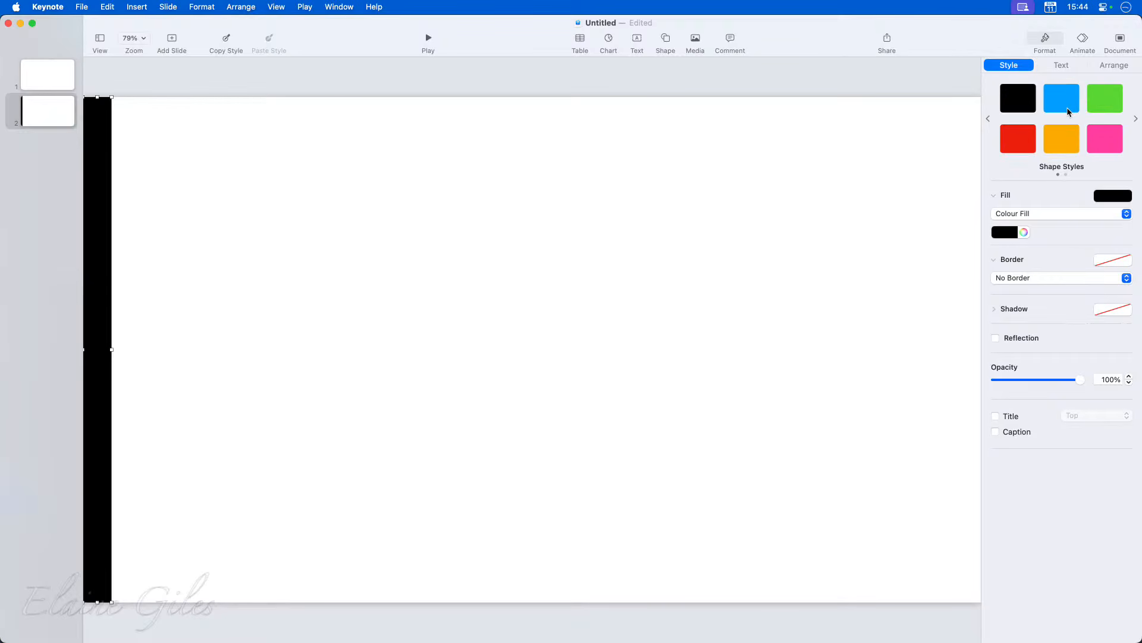
# Step: Open the full colour chooser for the bar's fill and look through its wheel, RGB sliders, Crayons palette and pencils
pyautogui.click(1014, 235)
pyautogui.click(1042, 233)
pyautogui.click(1024, 234)
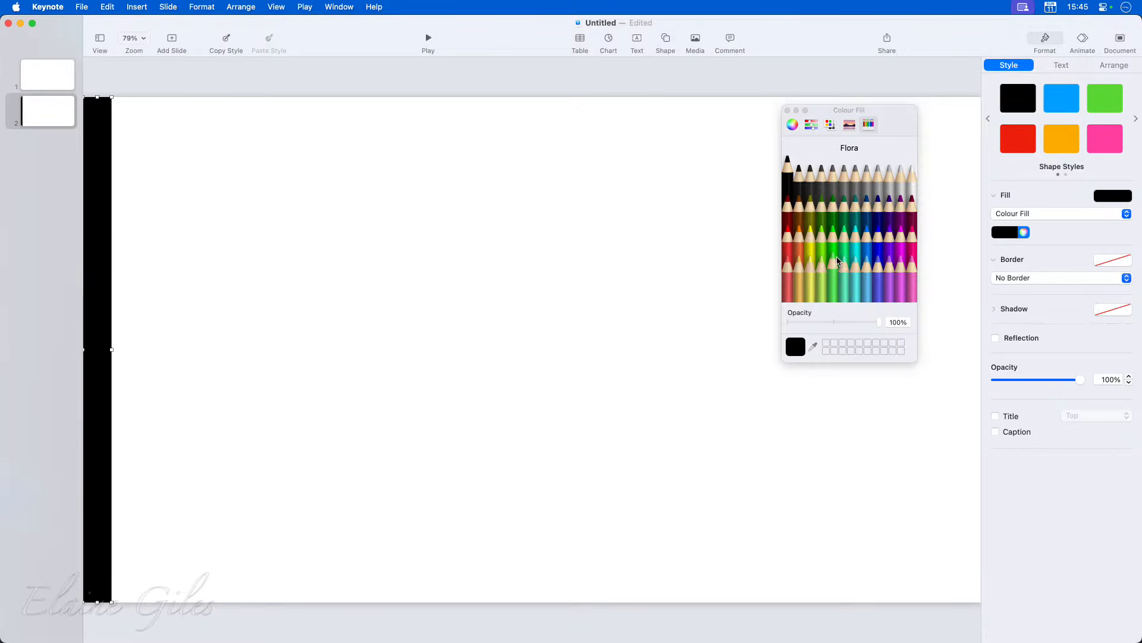
pyautogui.click(792, 124)
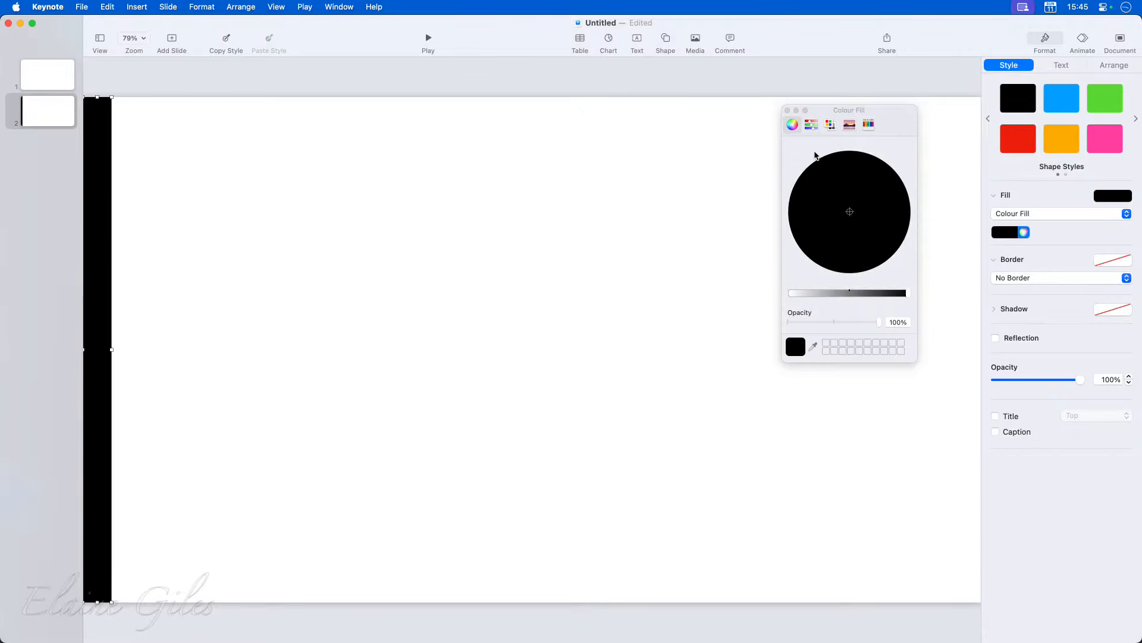
pyautogui.click(813, 126)
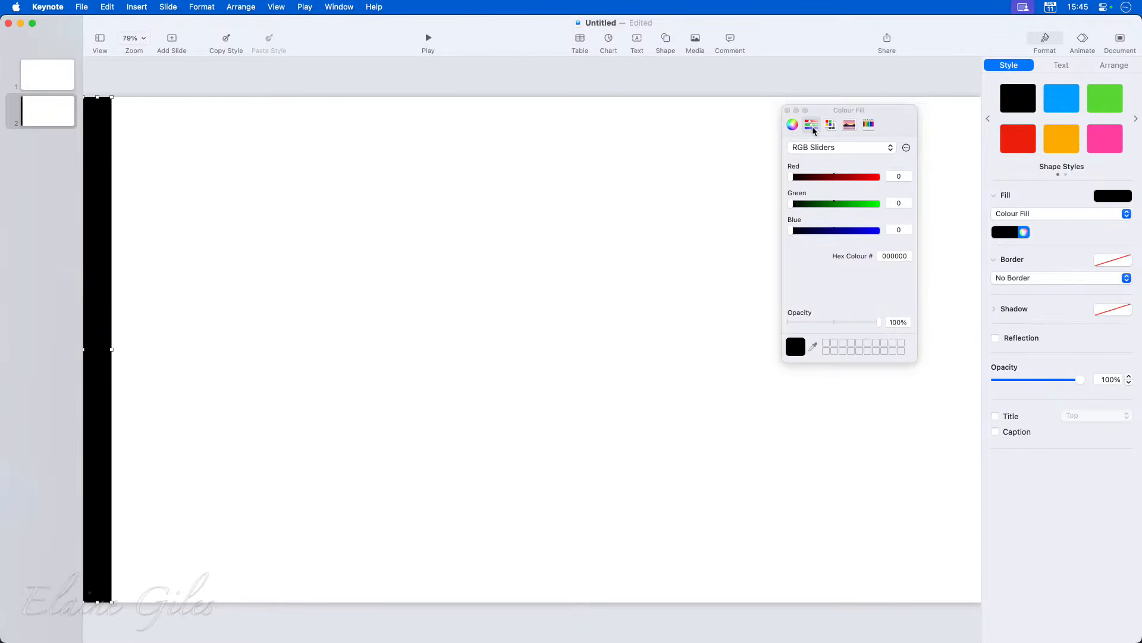
pyautogui.click(829, 126)
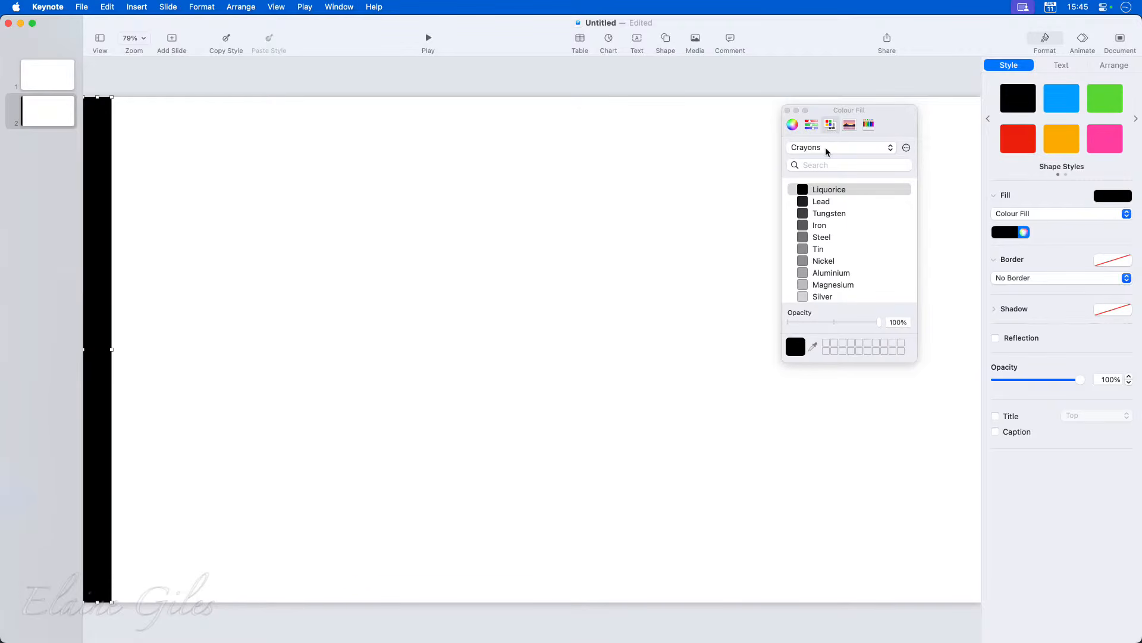
pyautogui.click(867, 126)
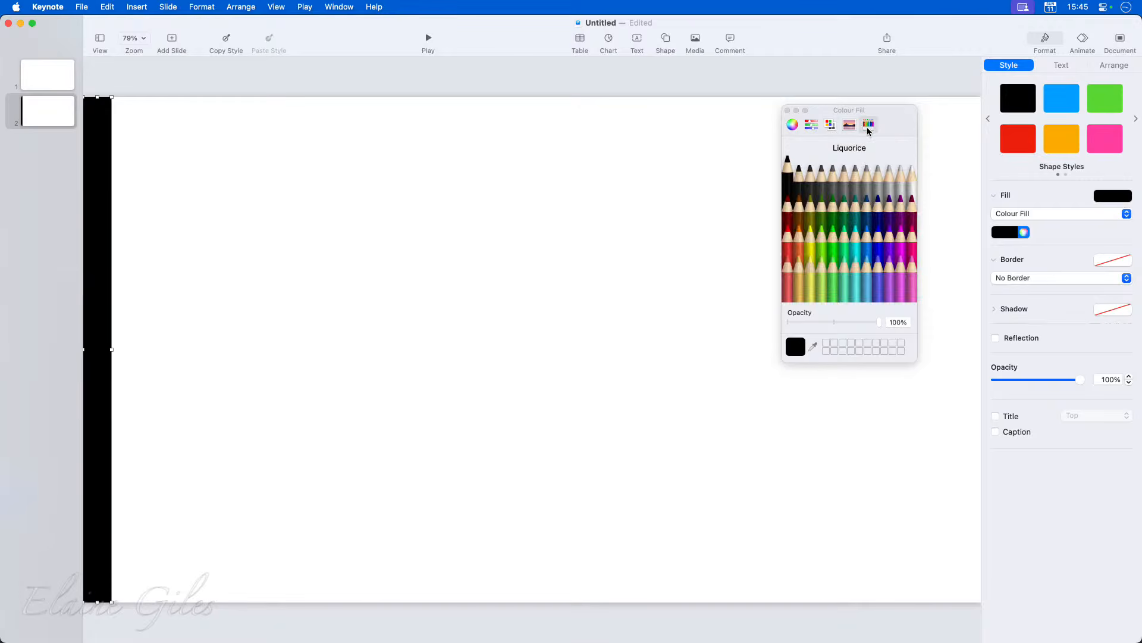
# Step: Choose the Affinity Branding palette for the fill colours and enlarge the colour window until all its swatches fit
pyautogui.click(830, 125)
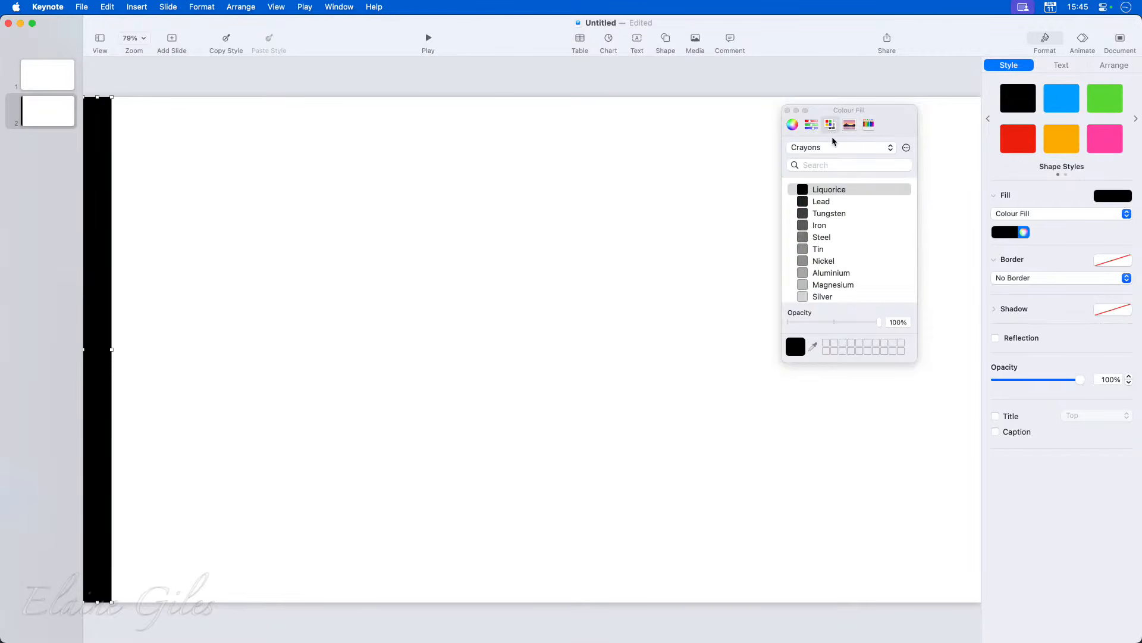
pyautogui.click(887, 149)
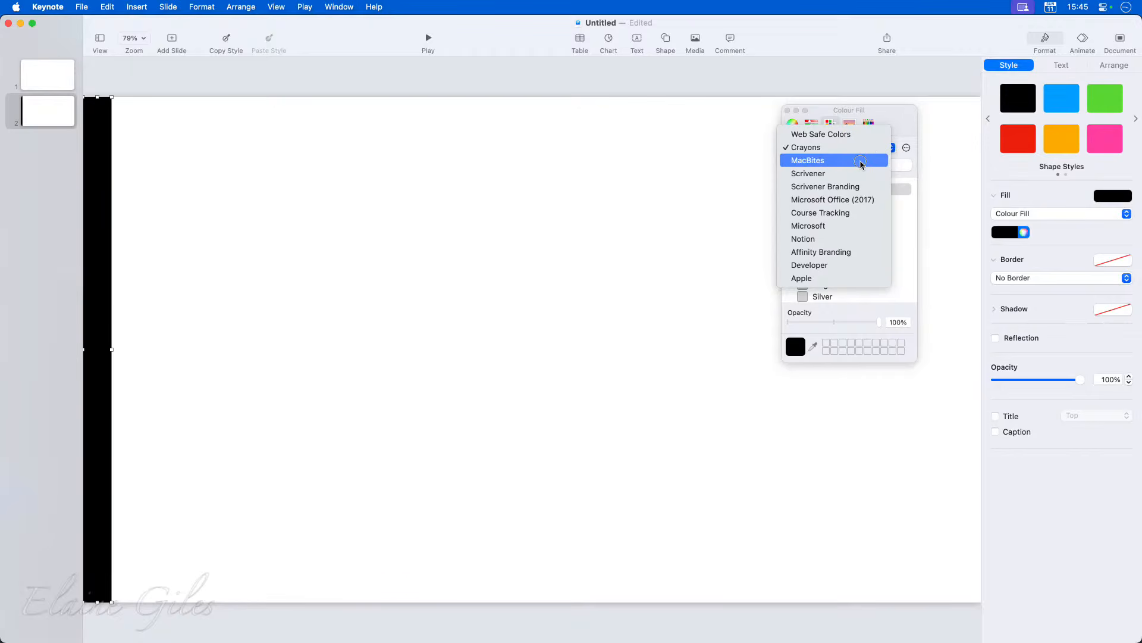
pyautogui.click(844, 255)
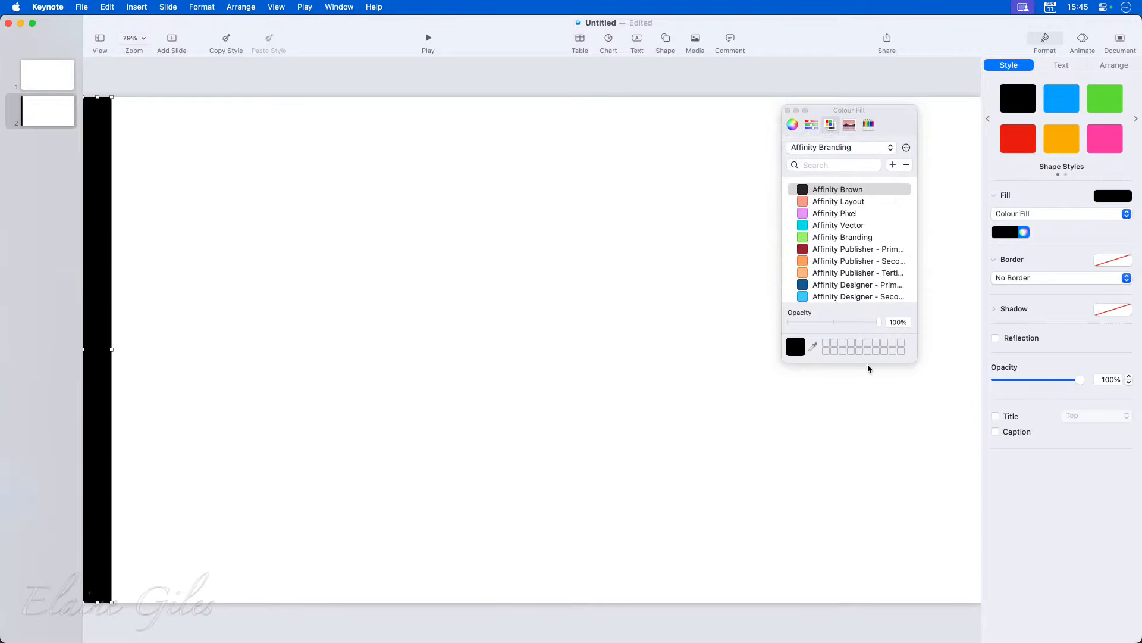
pyautogui.moveTo(867, 364); pyautogui.dragTo(877, 451)
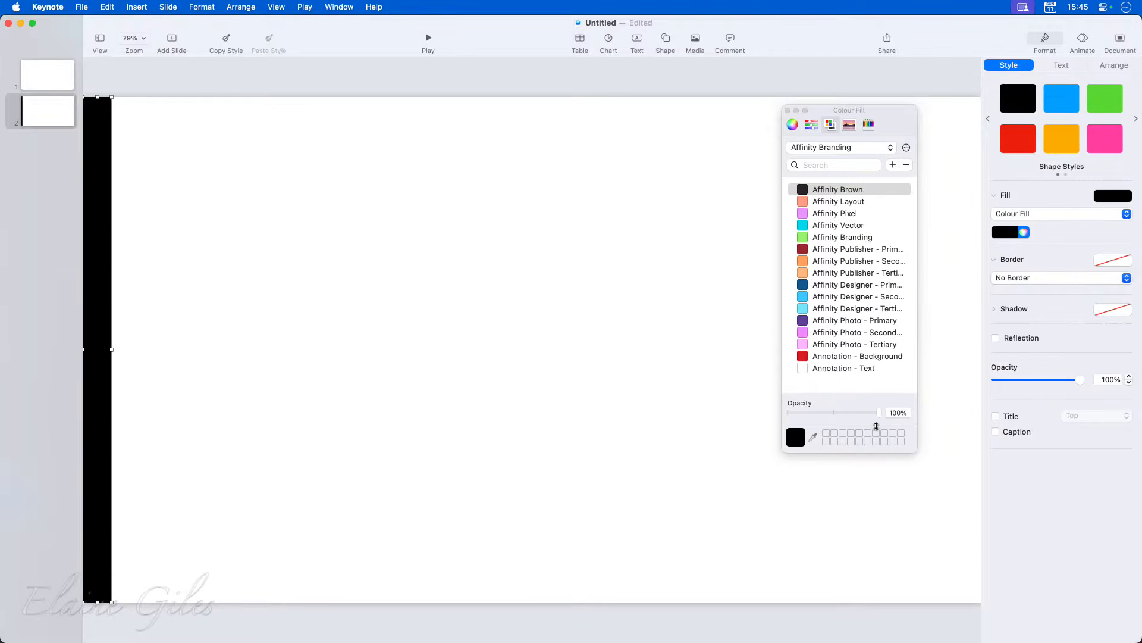
# Step: Try the Affinity Branding, Layout, Pixel and Vector swatches as the bar's fill, finishing with the green Affinity Branding swatch
pyautogui.click(826, 237)
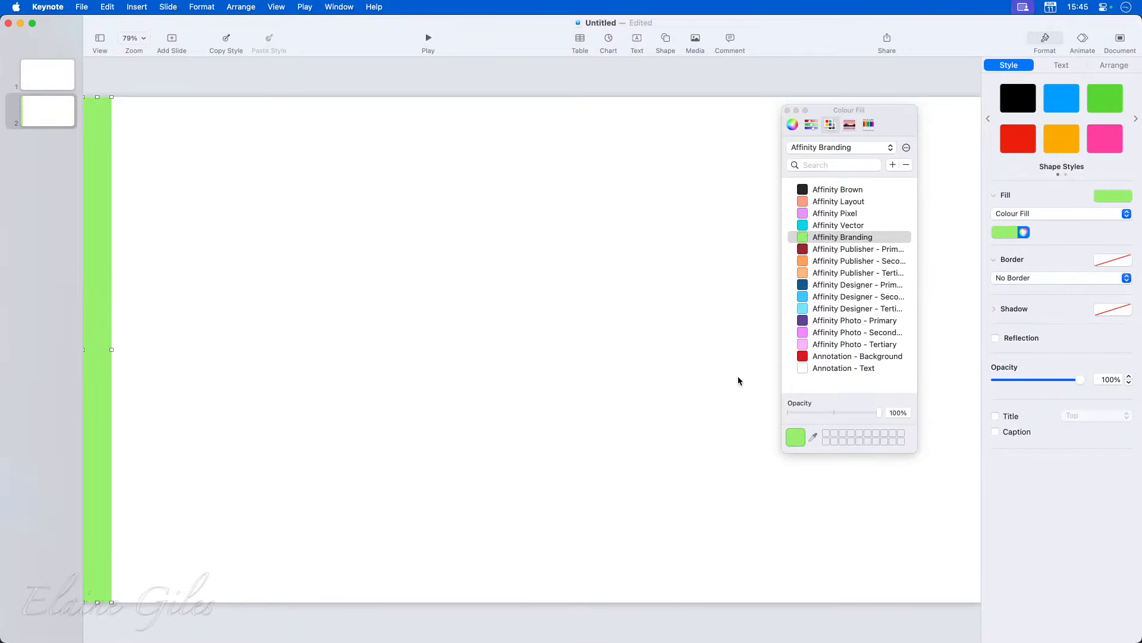
pyautogui.click(836, 202)
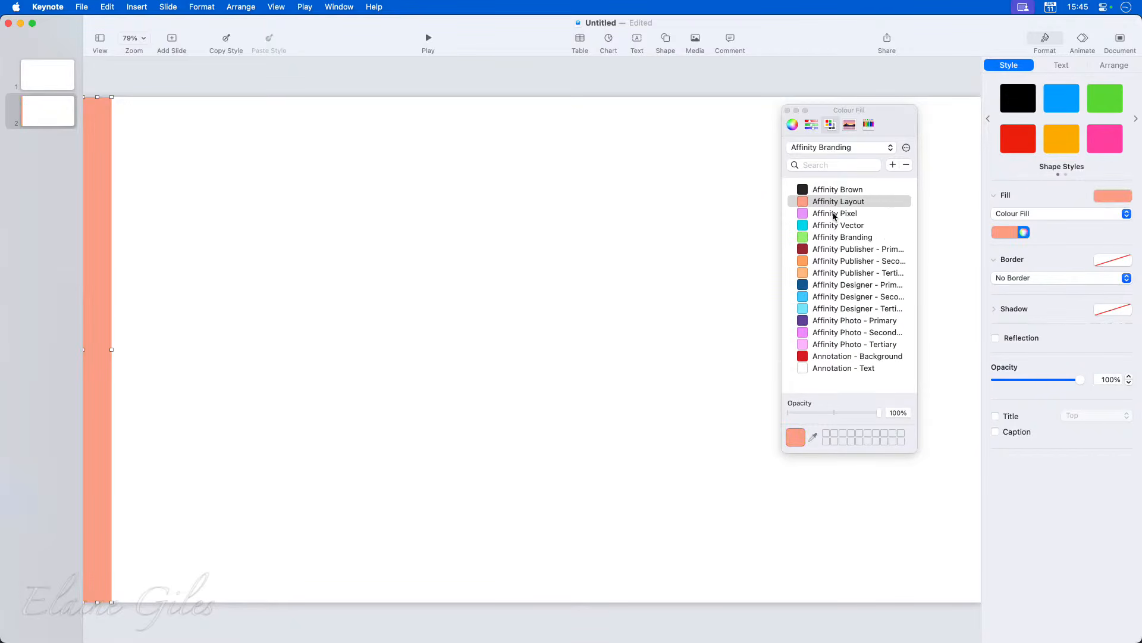
pyautogui.click(834, 214)
pyautogui.click(836, 225)
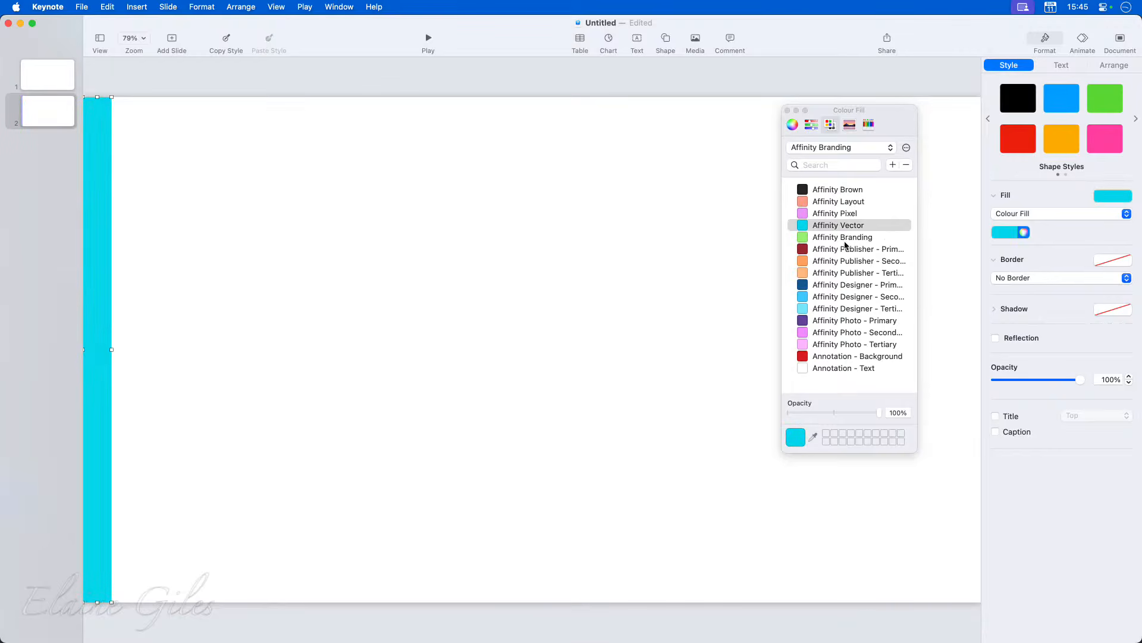
pyautogui.click(837, 237)
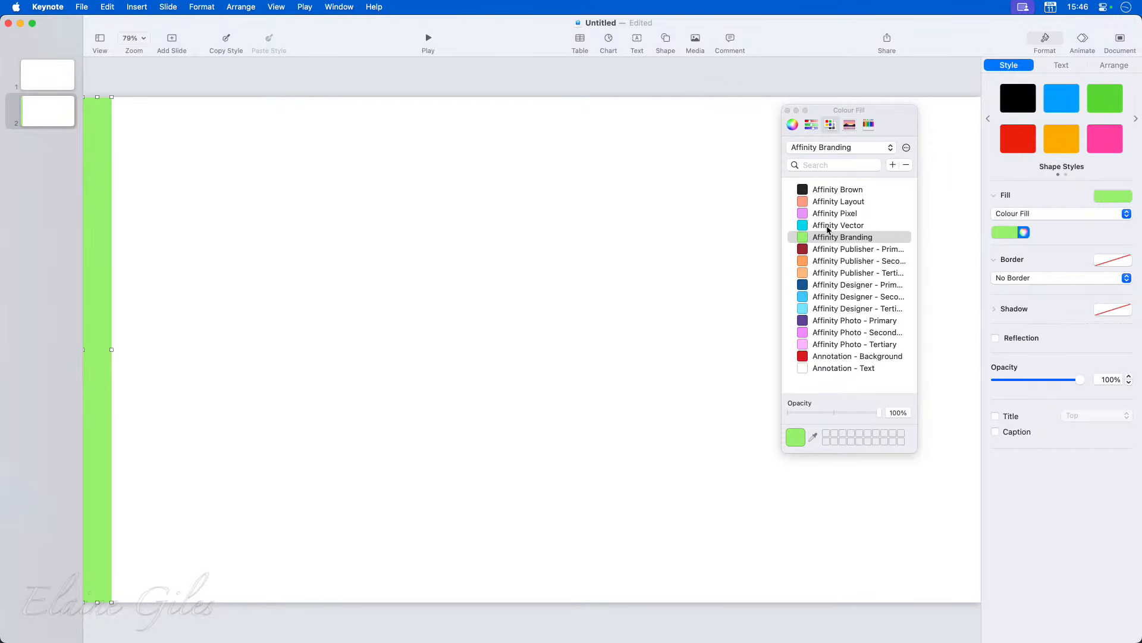
# Step: Look through the Microsoft and MacBites palettes in the colour window, and close it
pyautogui.click(862, 149)
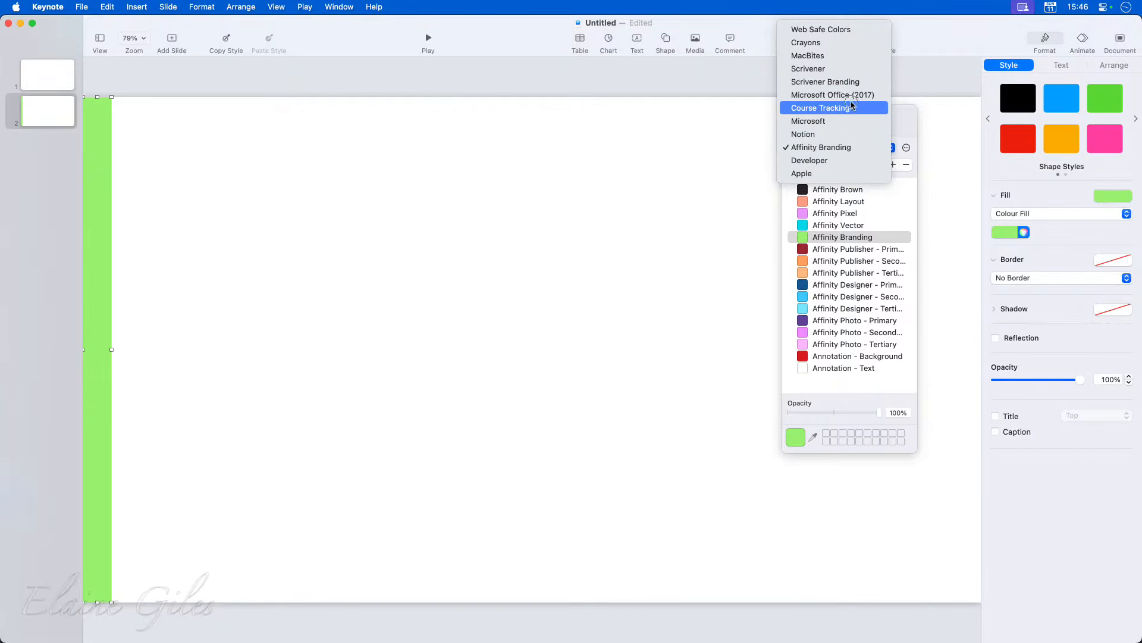
pyautogui.click(847, 121)
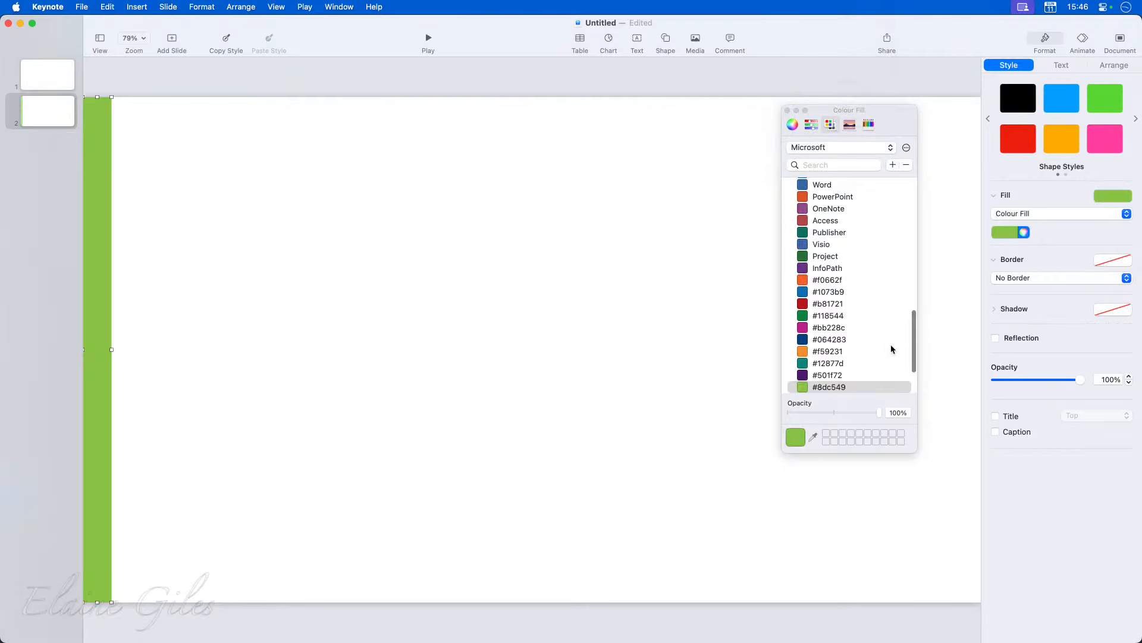
pyautogui.scroll(3, 884, 289)
pyautogui.scroll(5, 884, 289)
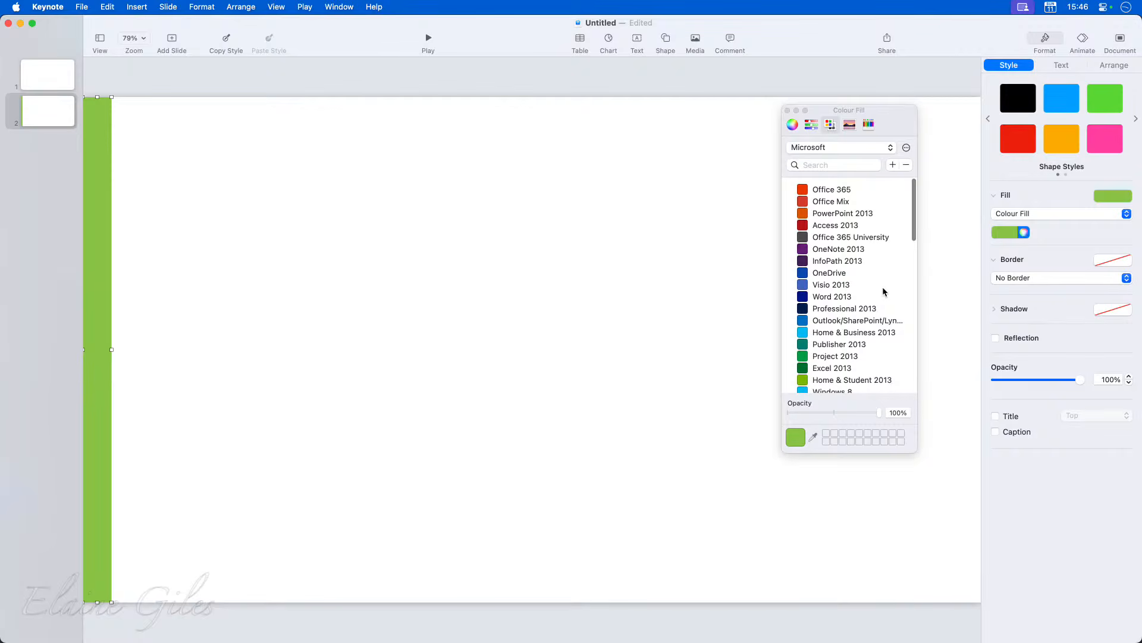
pyautogui.click(848, 146)
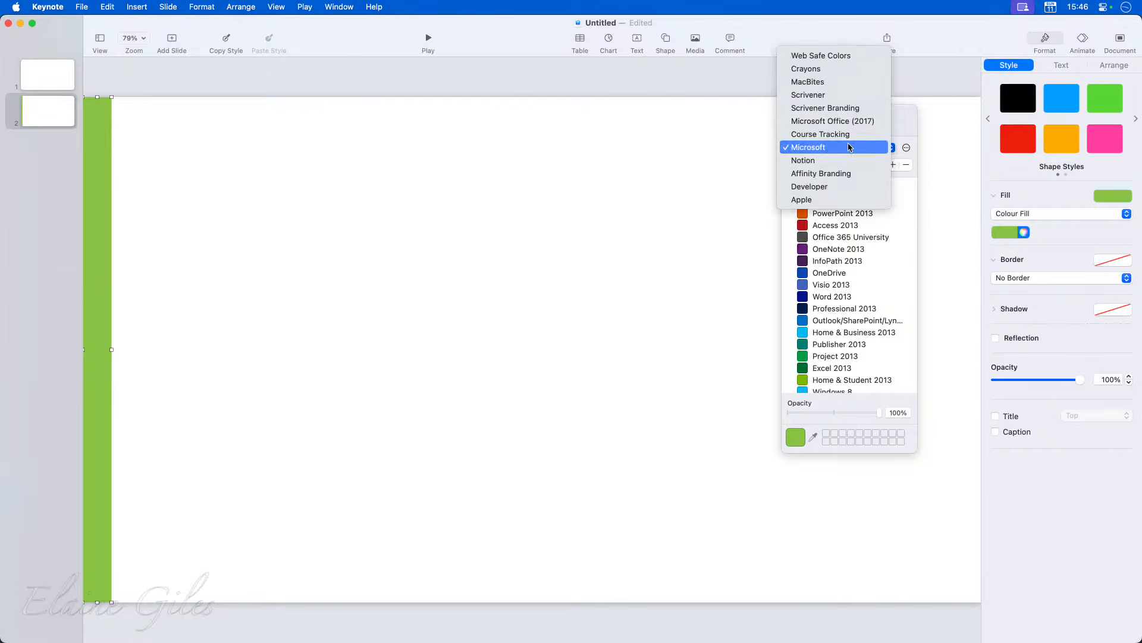
pyautogui.click(839, 82)
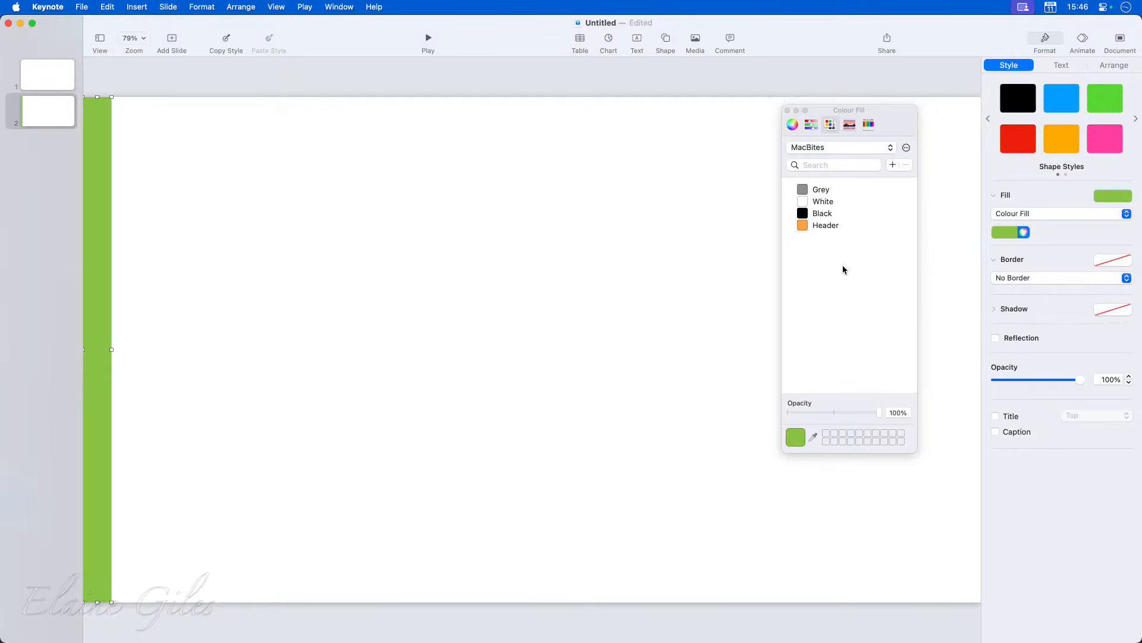
pyautogui.click(788, 111)
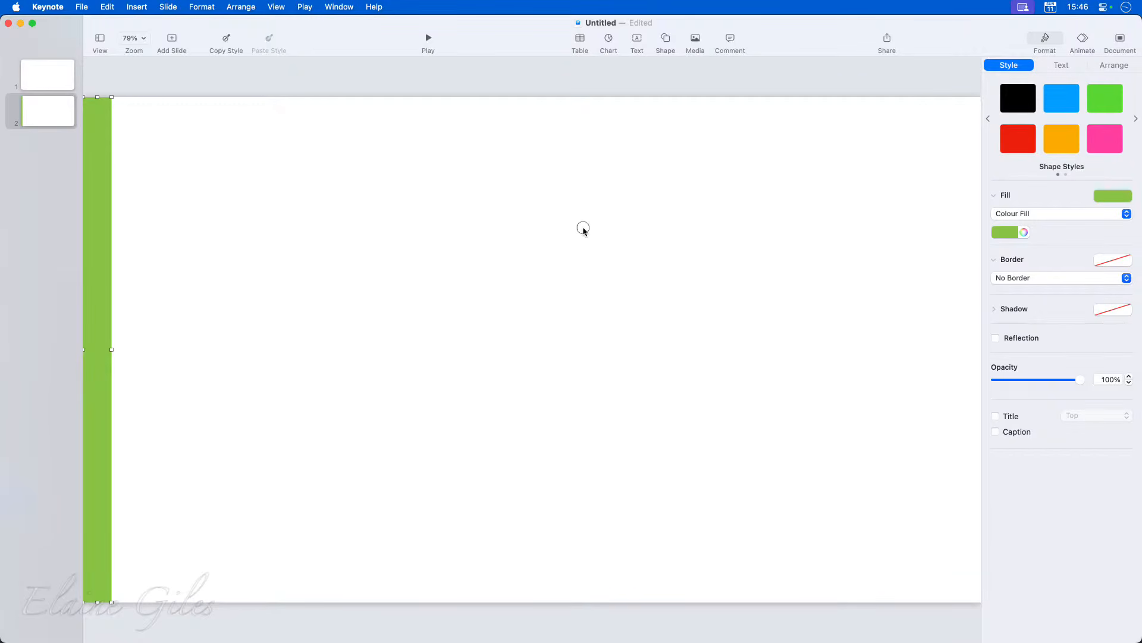
# Step: Quit Keynote and delete the untitled presentation without saving it
pyautogui.click(583, 229)
pyautogui.press('super+q')
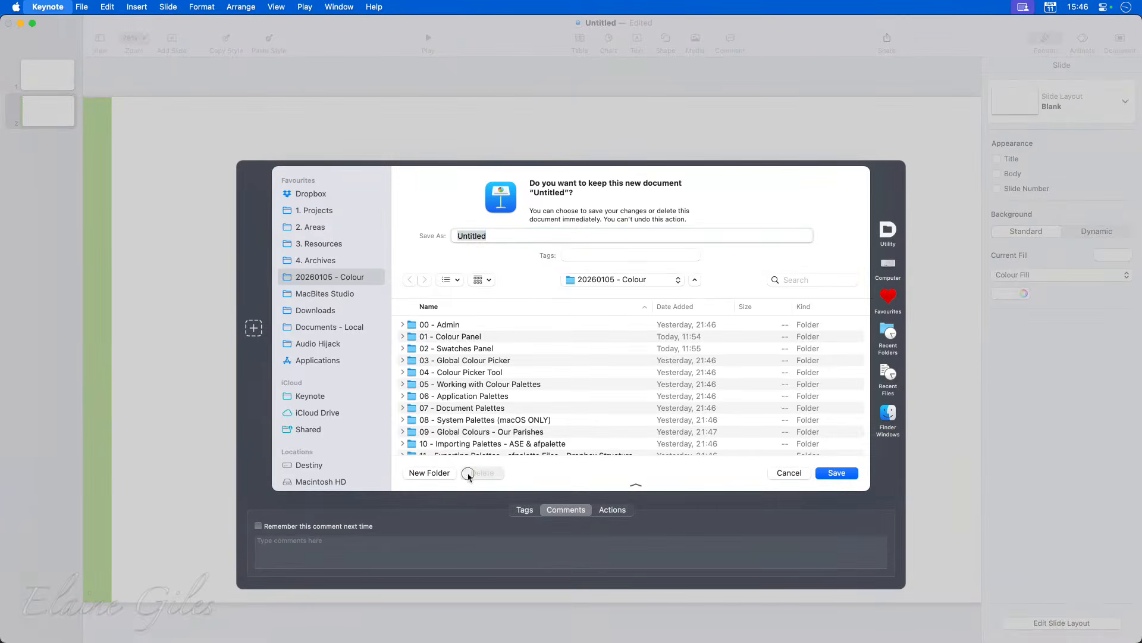
pyautogui.click(485, 472)
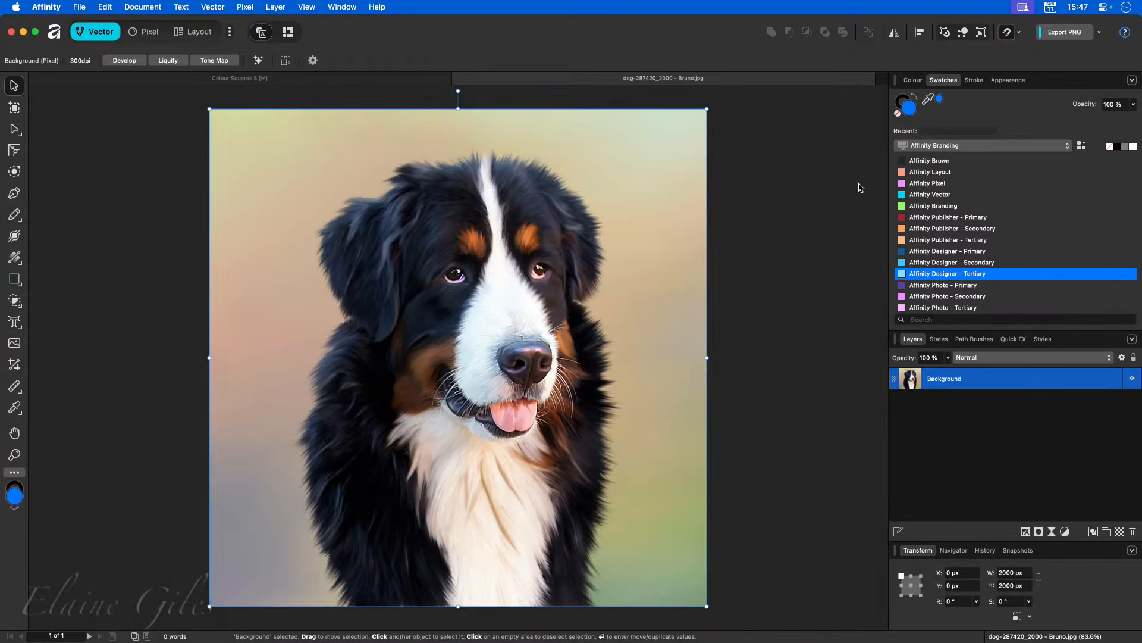
# Step: Add an application palette named Bruno and check its place in the list of palettes
pyautogui.click(1132, 80)
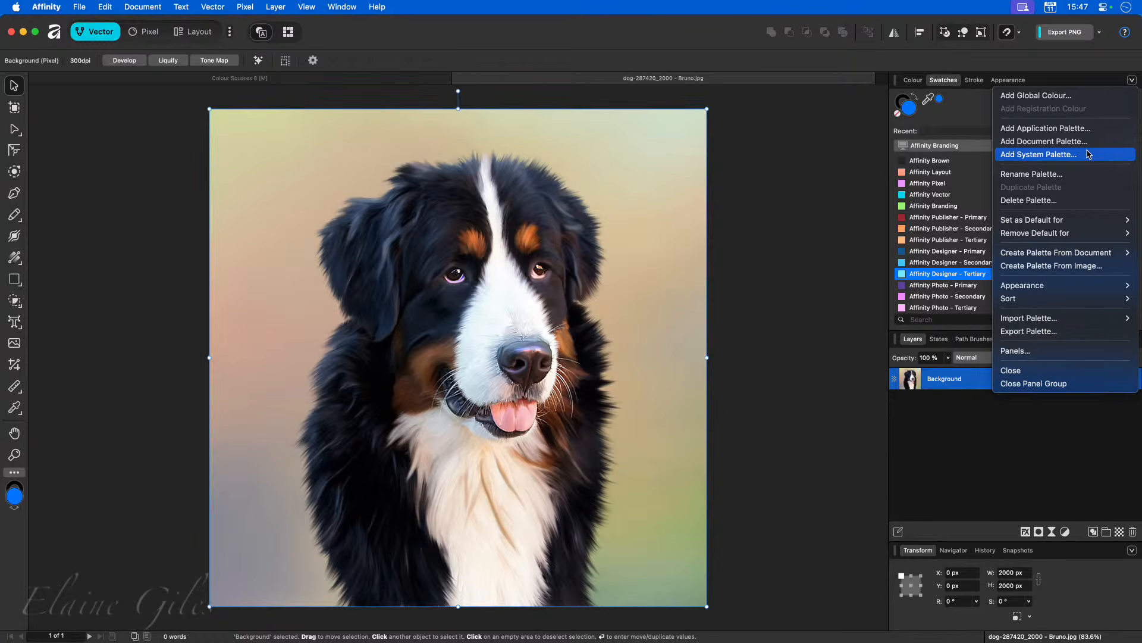
pyautogui.click(1089, 130)
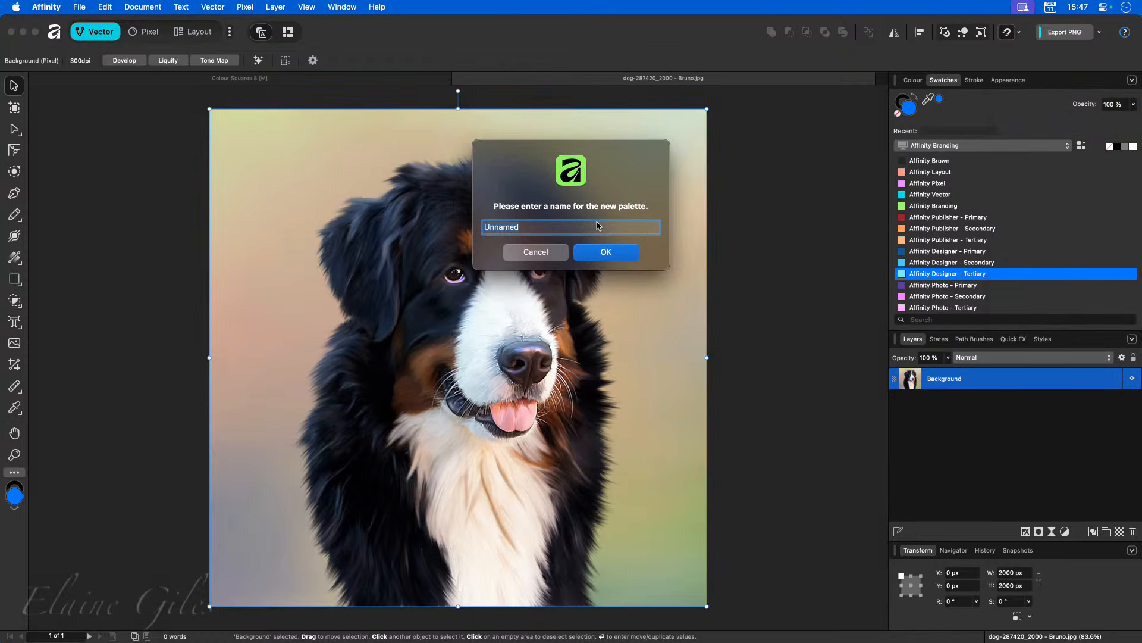
pyautogui.write('Bruno')
pyautogui.press('Return')
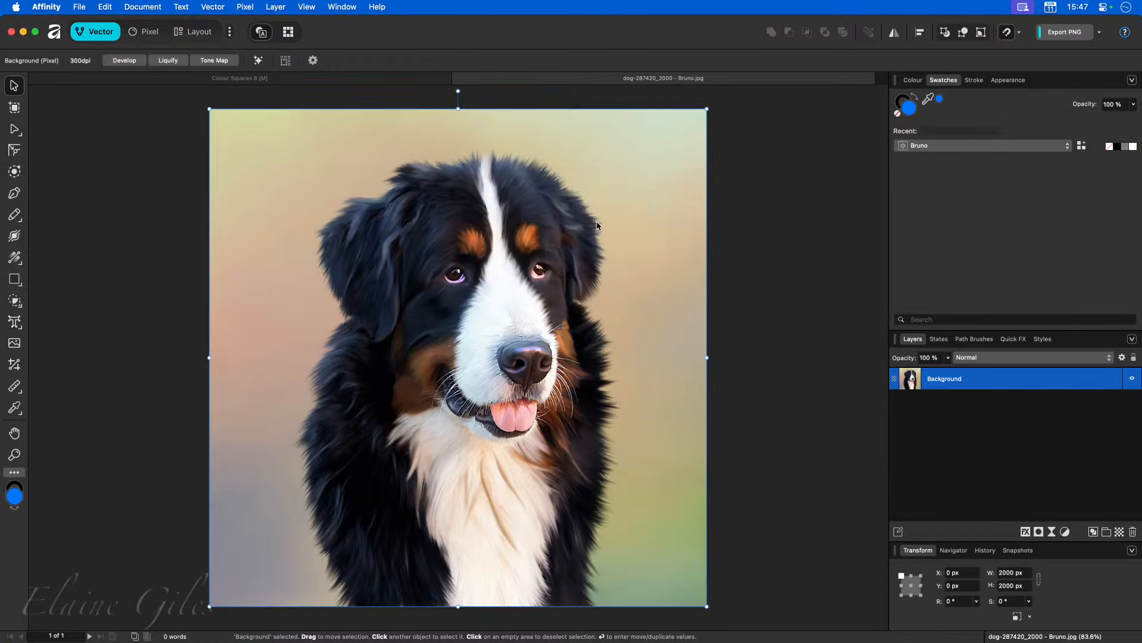
pyautogui.click(947, 150)
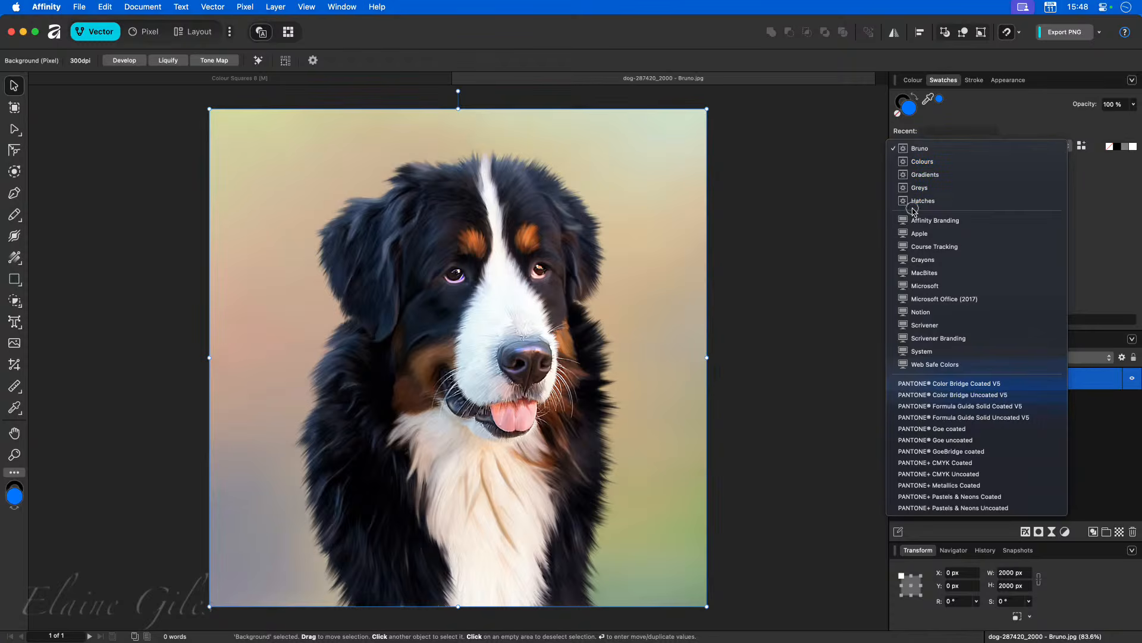
pyautogui.click(909, 152)
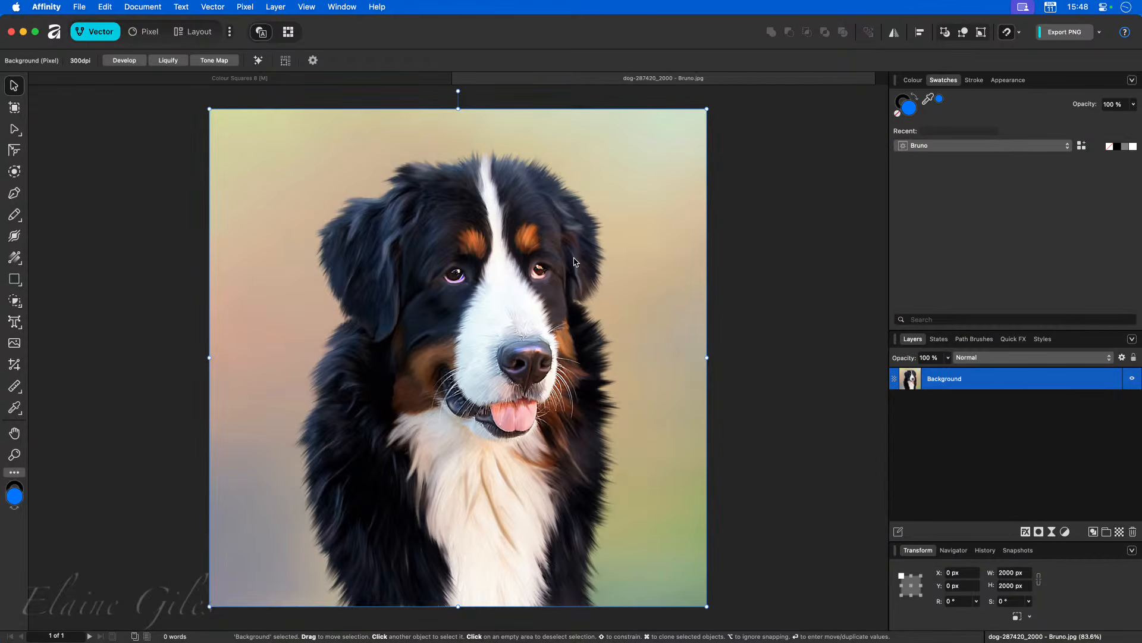
# Step: Add the current blue fill to the Bruno palette, plus the orange sampled from the dog's eyebrow
pyautogui.click(1082, 147)
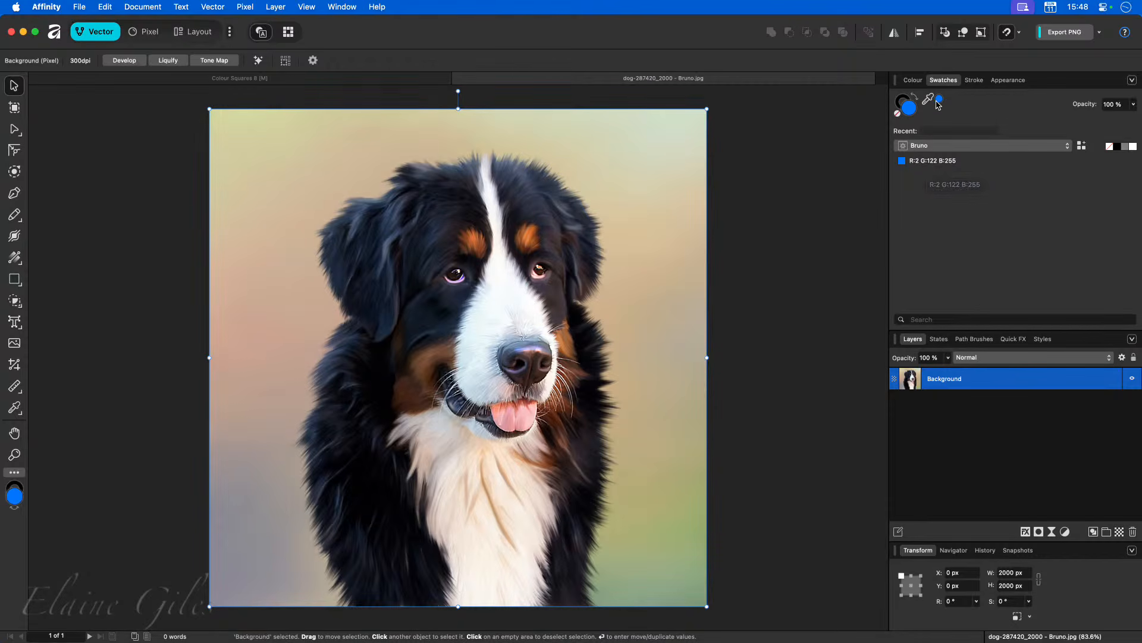
pyautogui.moveTo(928, 99); pyautogui.dragTo(470, 244)
pyautogui.click(1082, 145)
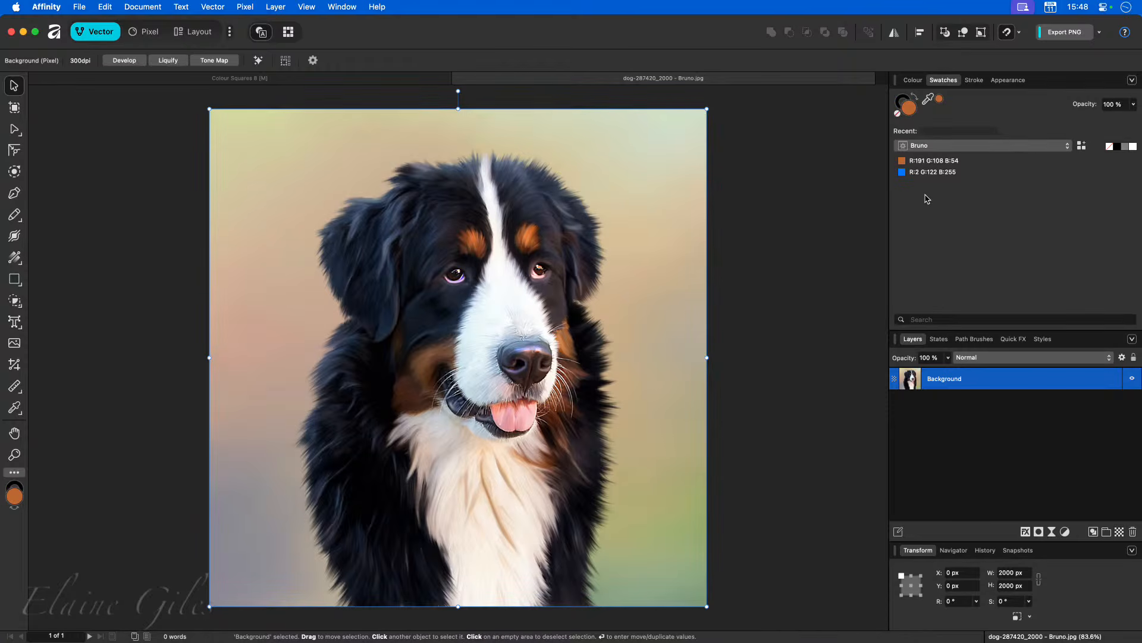
# Step: Sample the dark fur of the dog's ear and the purple rim of its eye, adding each colour to the Bruno palette
pyautogui.moveTo(928, 98); pyautogui.dragTo(375, 302)
pyautogui.click(1082, 147)
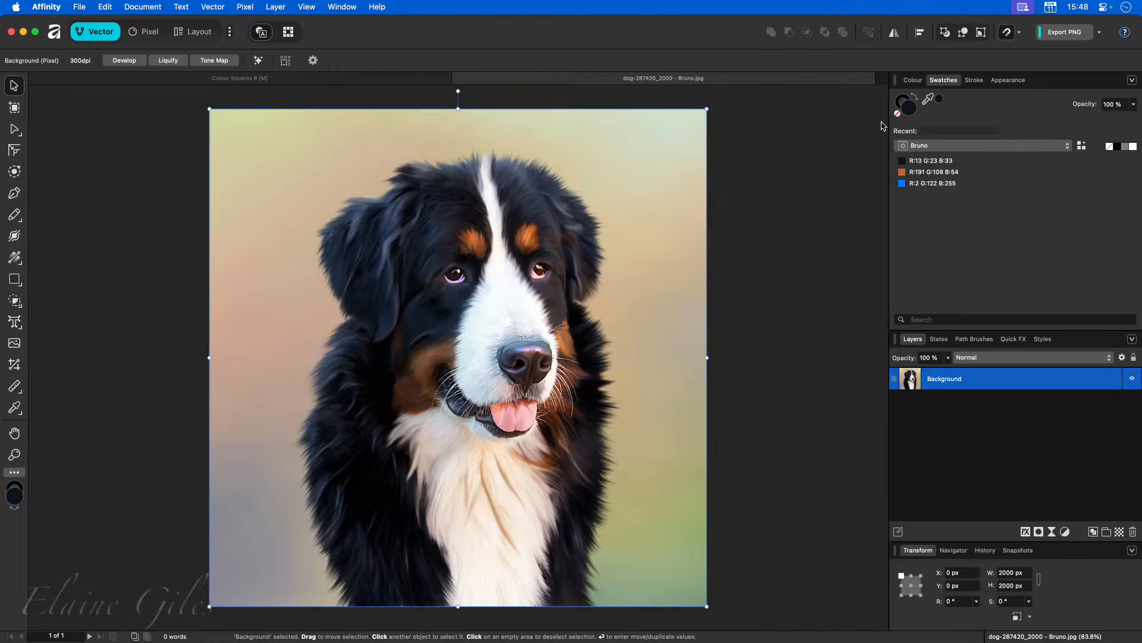
pyautogui.moveTo(928, 101); pyautogui.dragTo(461, 285)
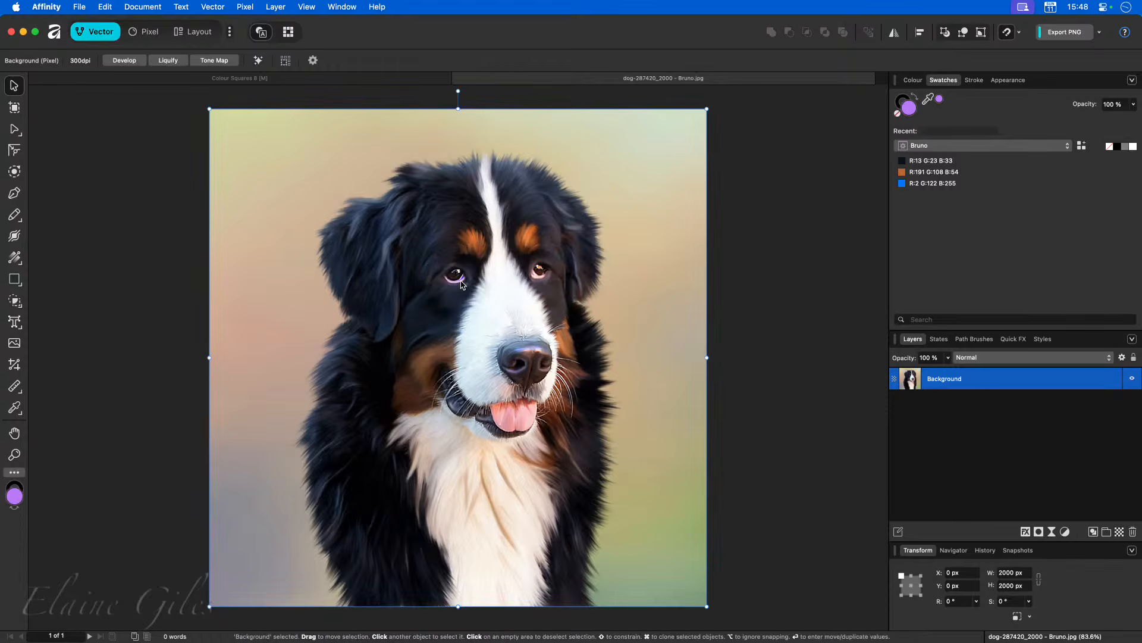
pyautogui.click(1082, 146)
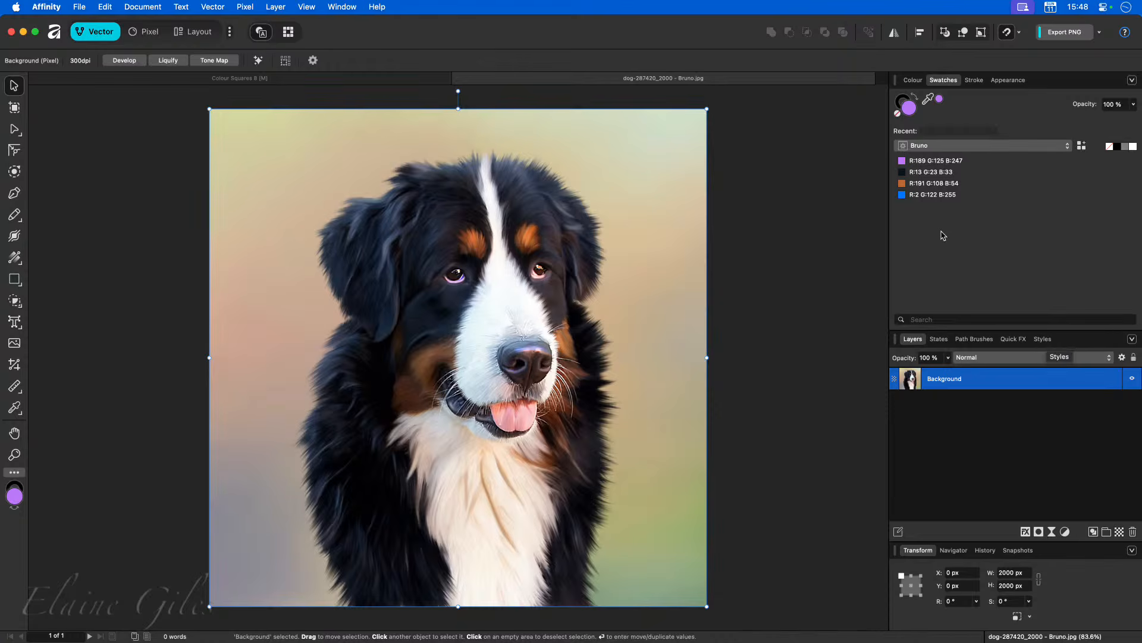
# Step: Open the blue swatch's fill for editing and inspect its hex code
pyautogui.rightClick(936, 200)
pyautogui.click(967, 209)
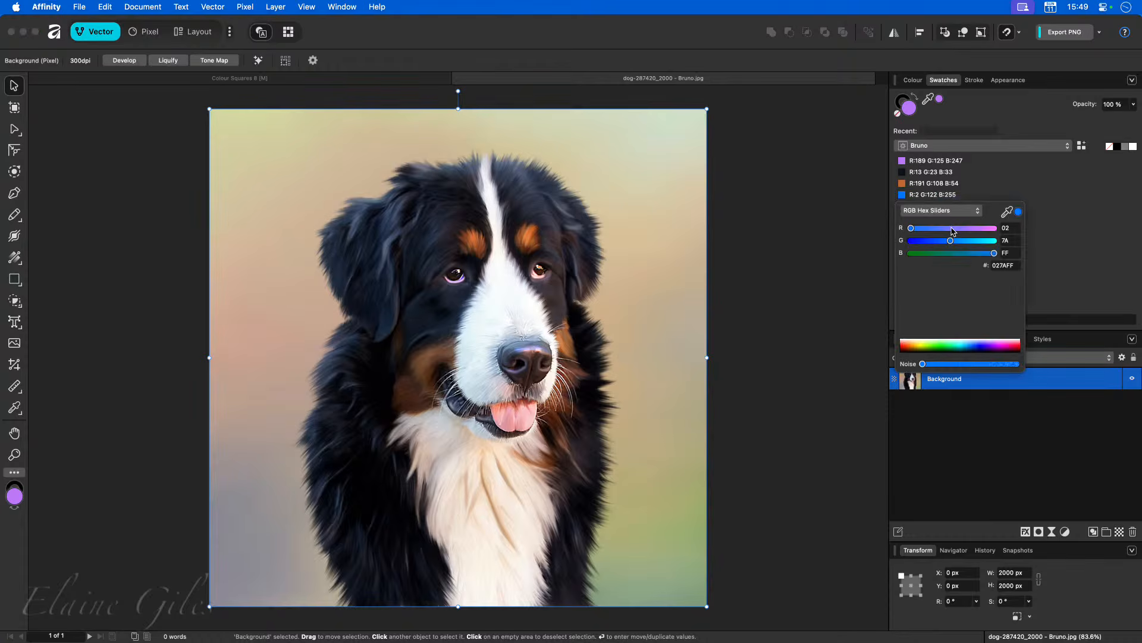
pyautogui.click(998, 264)
pyautogui.click(1055, 222)
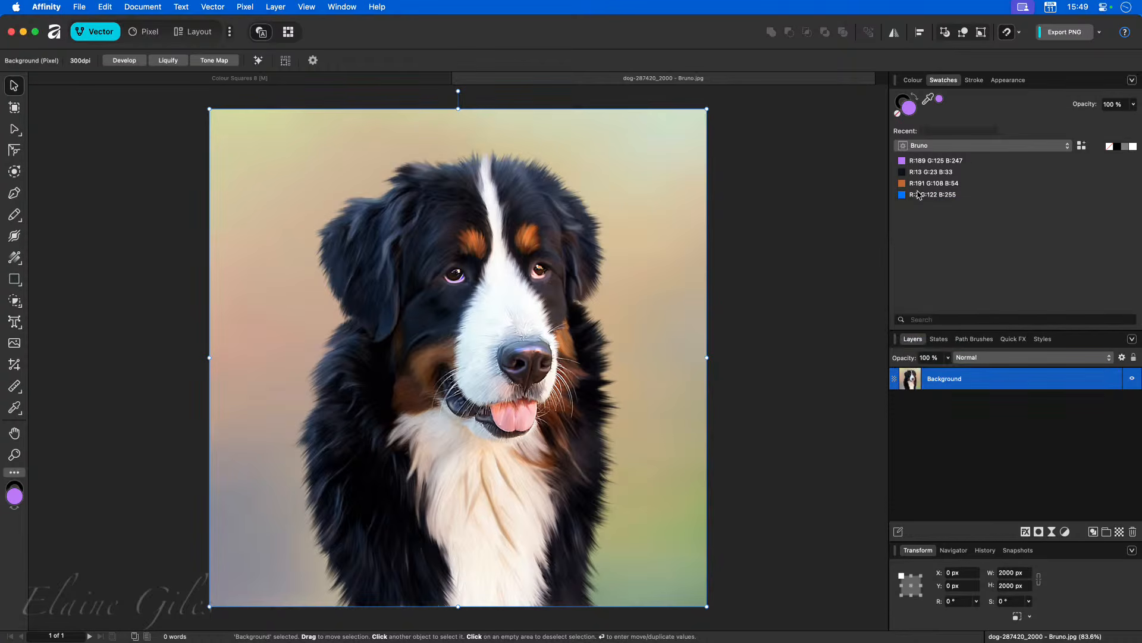
# Step: Rename the blue swatch as Blue and the purple swatch as Lavender
pyautogui.rightClick(920, 193)
pyautogui.click(942, 234)
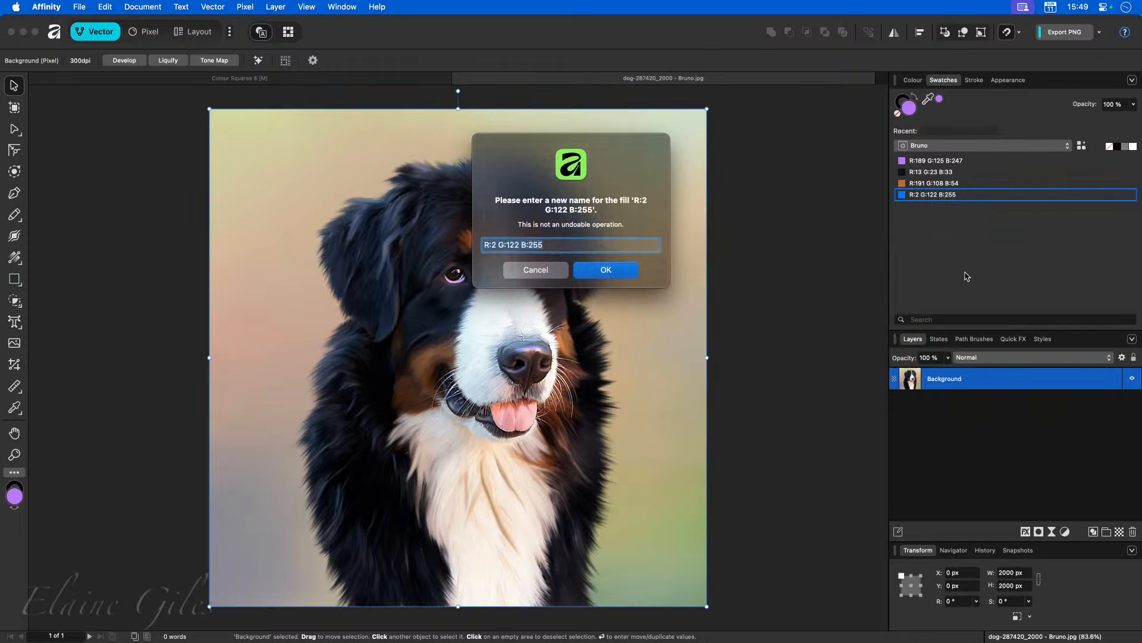
pyautogui.write('Blue')
pyautogui.press('Return')
pyautogui.rightClick(940, 162)
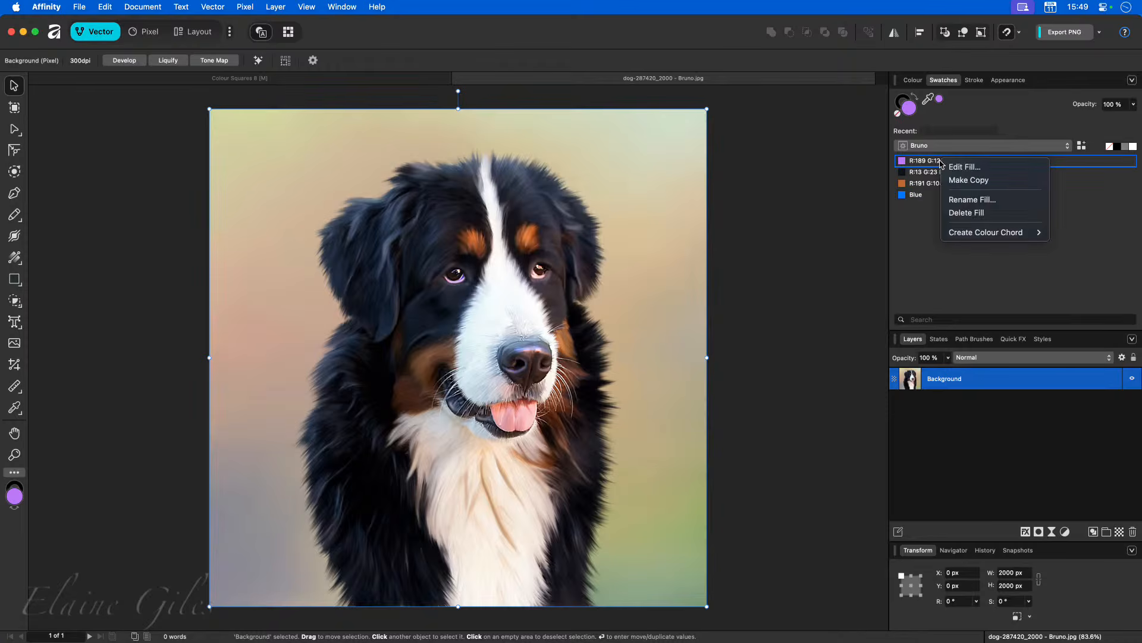
pyautogui.click(967, 200)
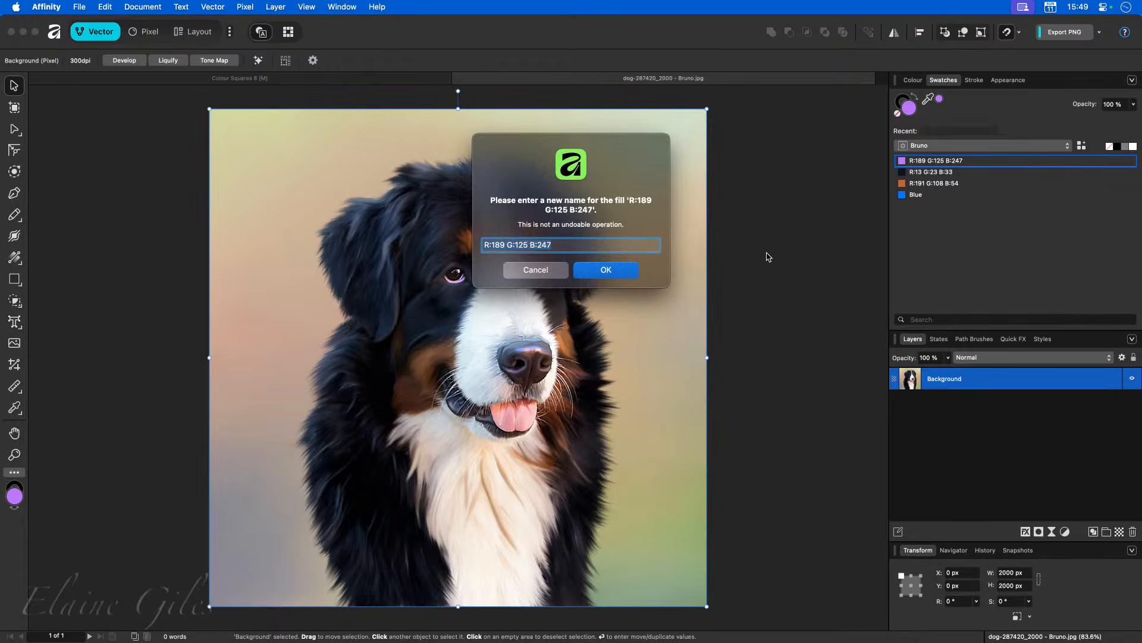
pyautogui.write('Lavender')
pyautogui.press('Return')
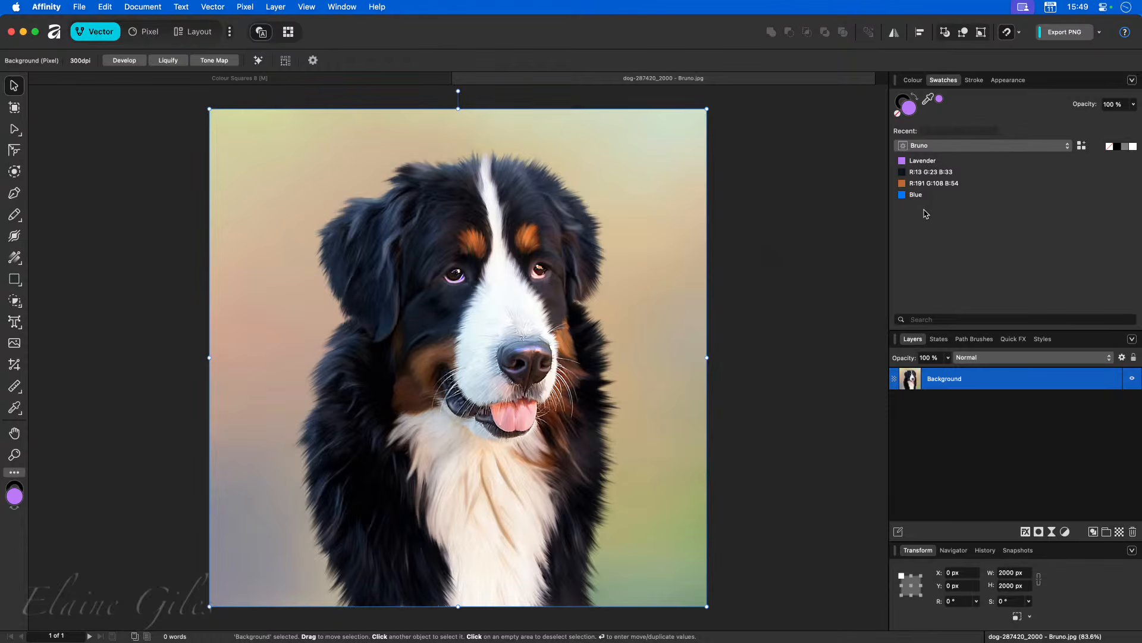
# Step: Edit the dark R:13 G:23 B:33 swatch's fill with the RGB sliders to make it olive green
pyautogui.rightClick(926, 174)
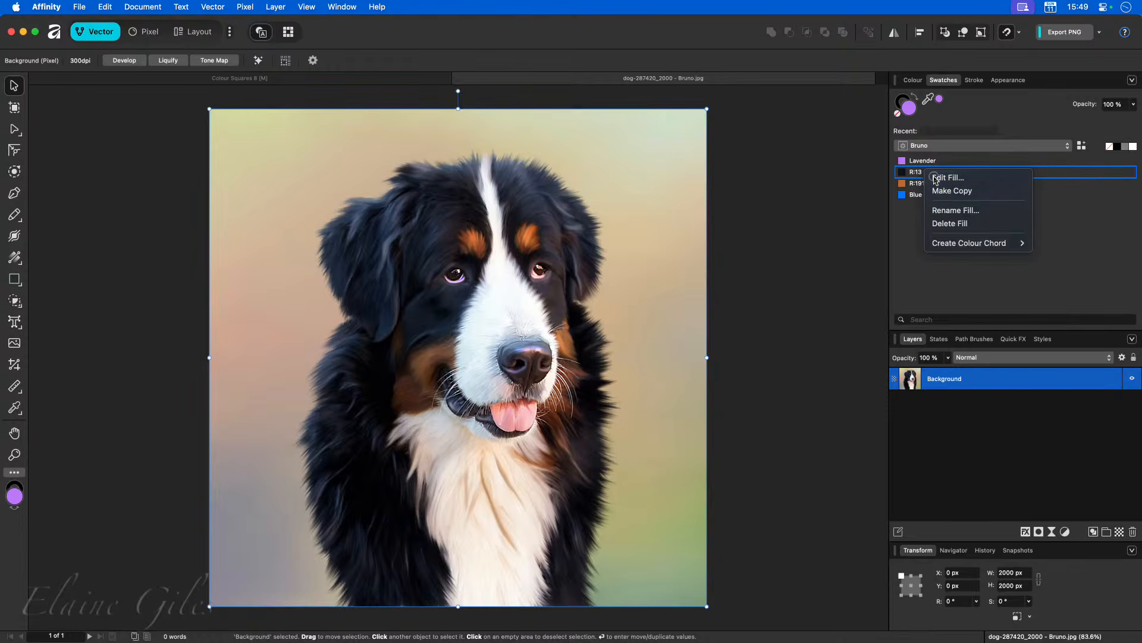
pyautogui.click(935, 177)
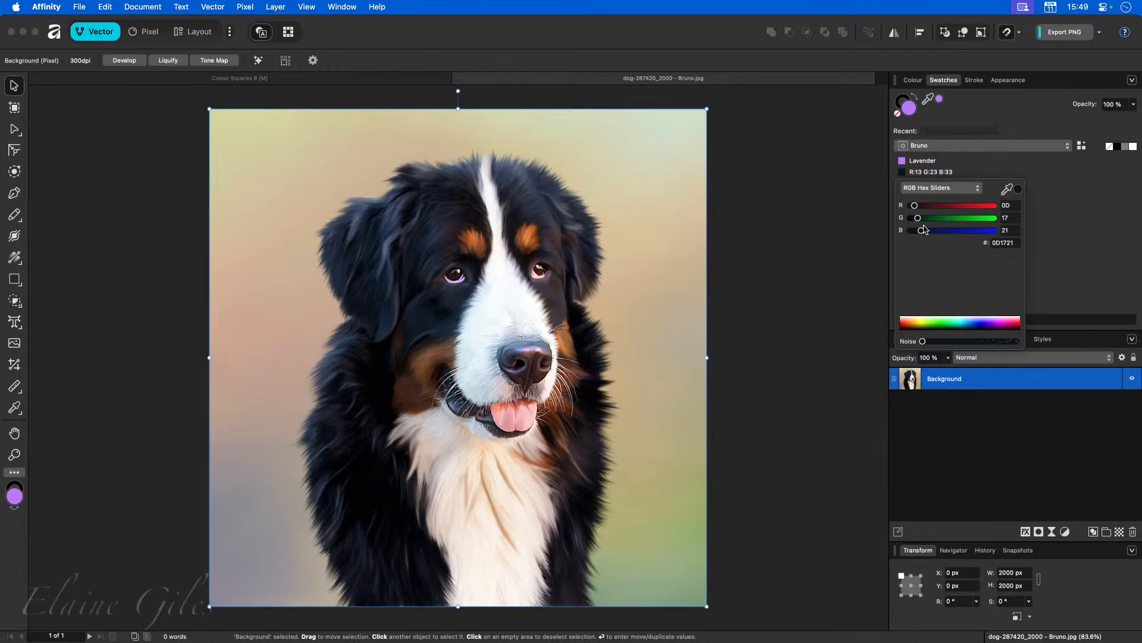
pyautogui.moveTo(918, 218); pyautogui.dragTo(951, 208)
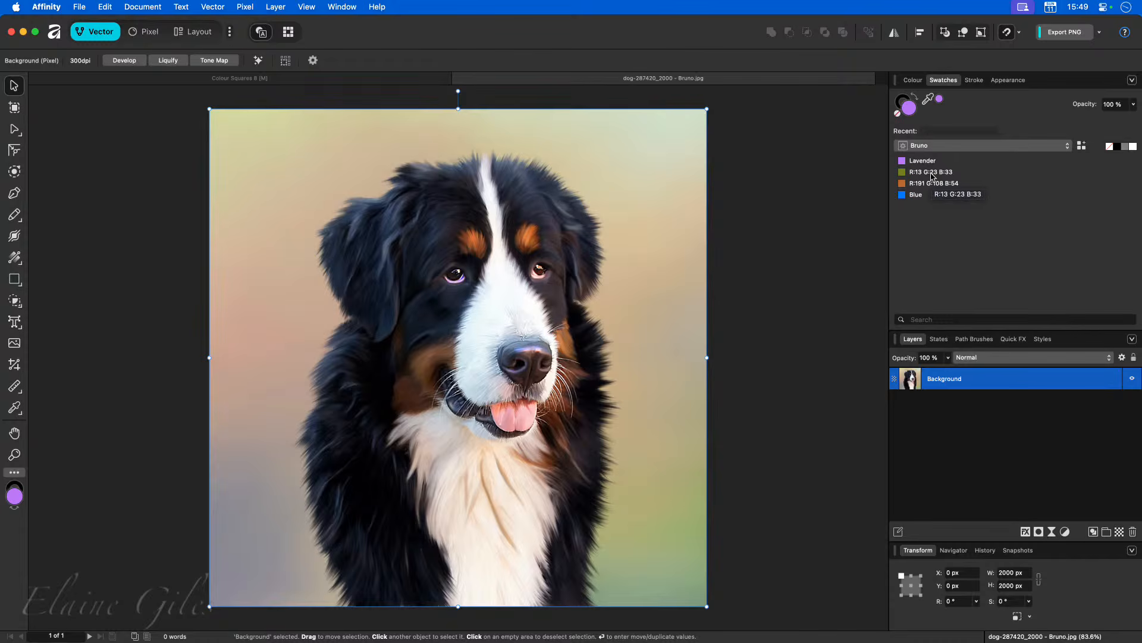
# Step: Switch to the Colour Squares 8 document and show its bottom rows of squares
pyautogui.click(344, 81)
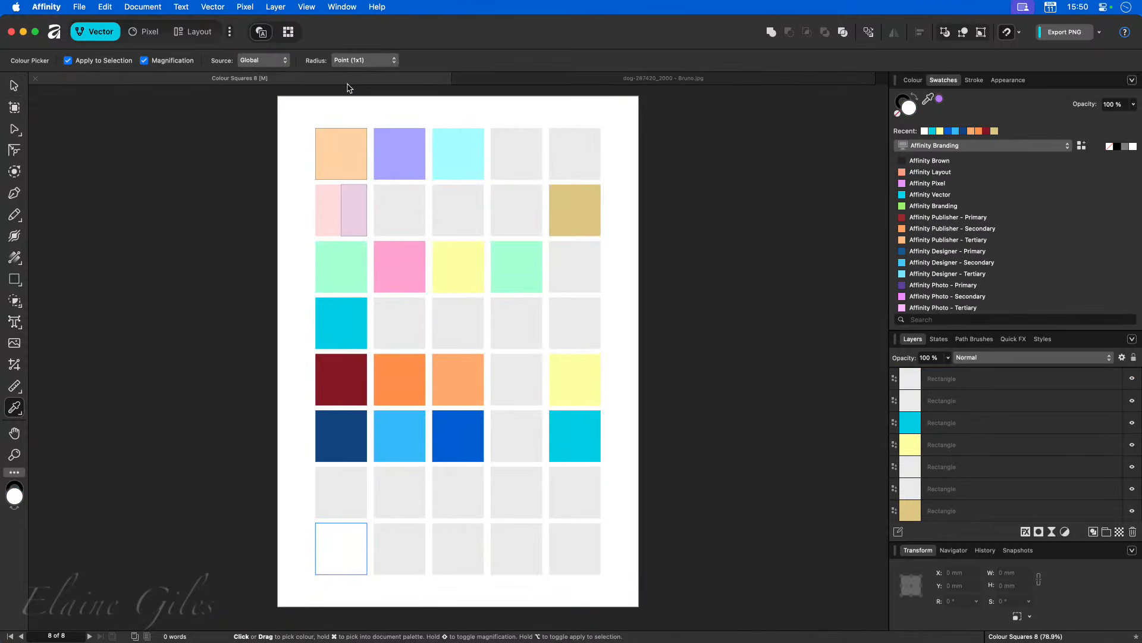
pyautogui.moveTo(349, 88); pyautogui.dragTo(409, 399)
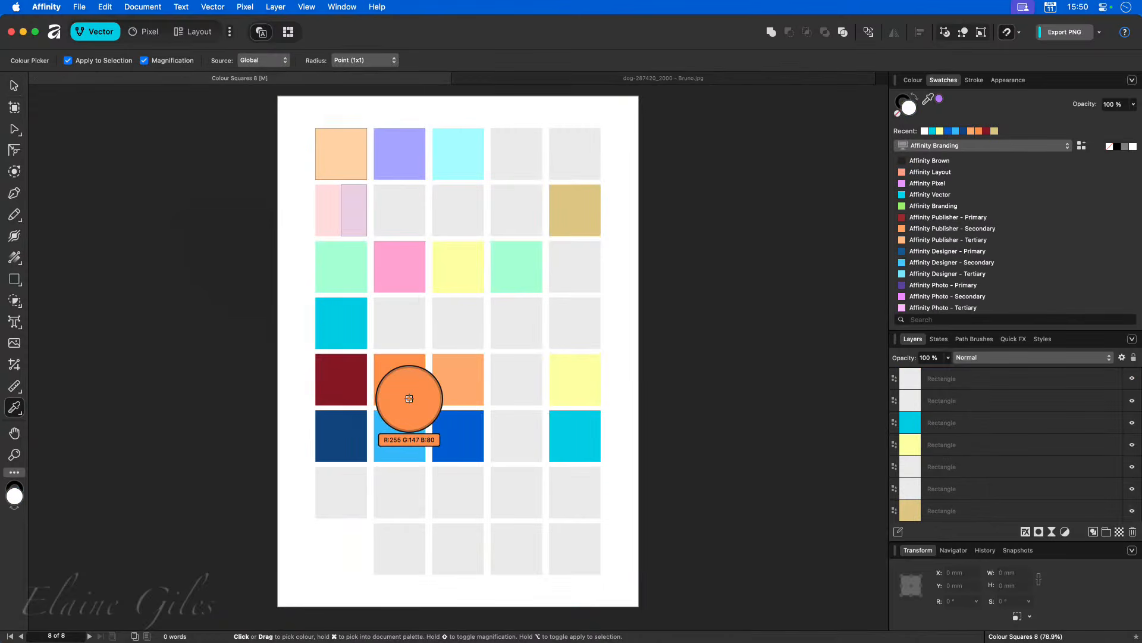
pyautogui.scroll(-5, 409, 399)
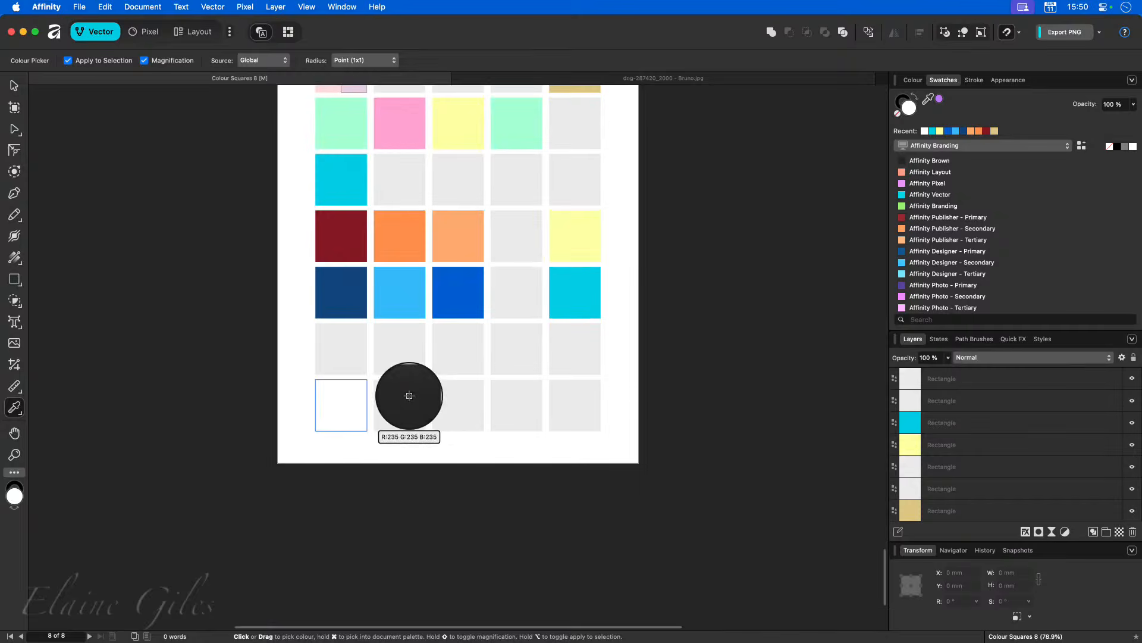
# Step: Activate the Move tool on the blank grid page and show the Bruno swatch palette
pyautogui.scroll(15, 409, 396)
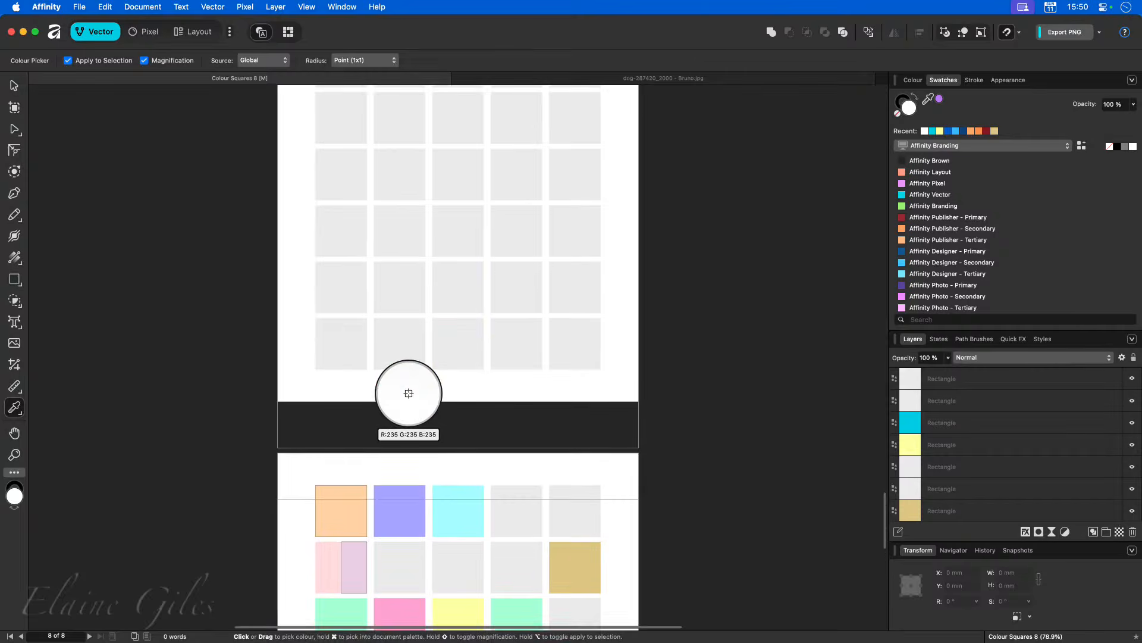
pyautogui.scroll(7, 408, 394)
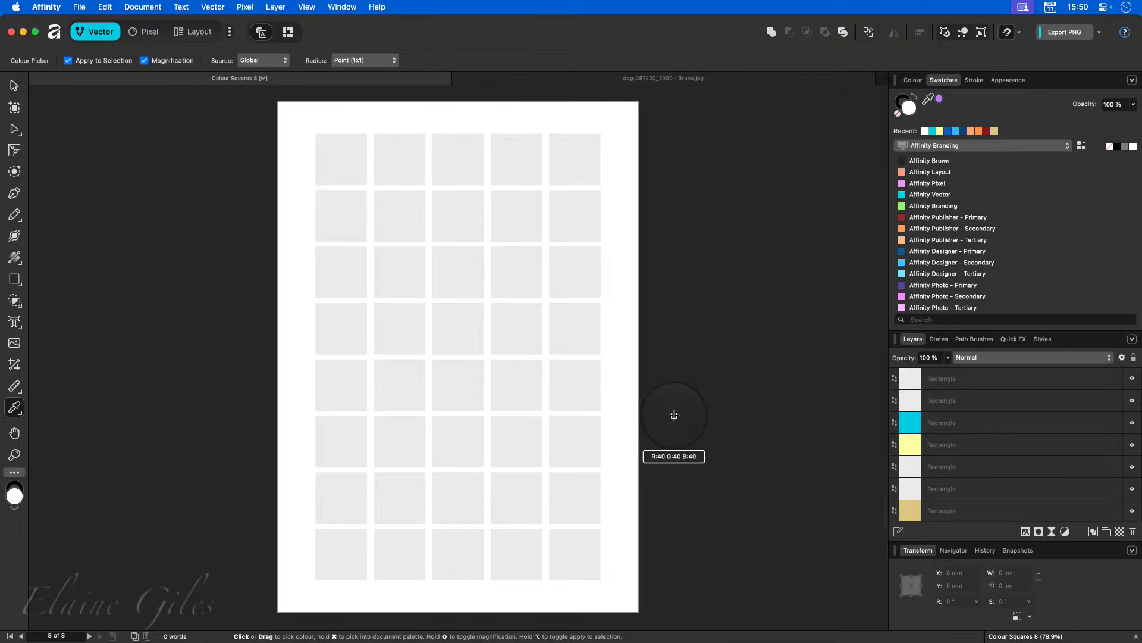
pyautogui.click(14, 86)
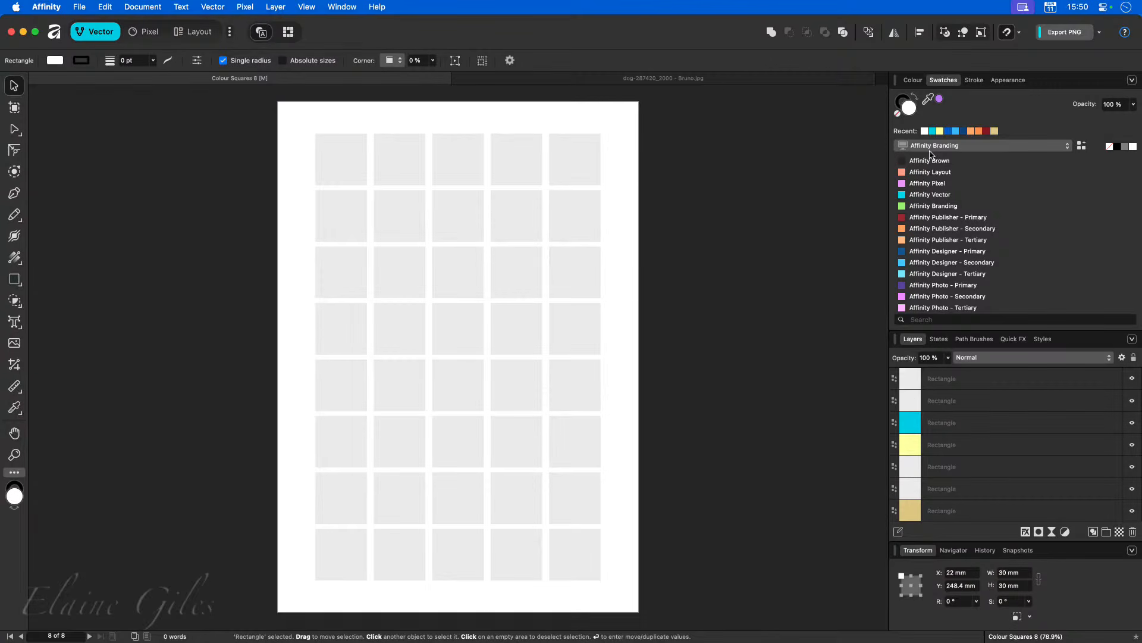
pyautogui.click(982, 146)
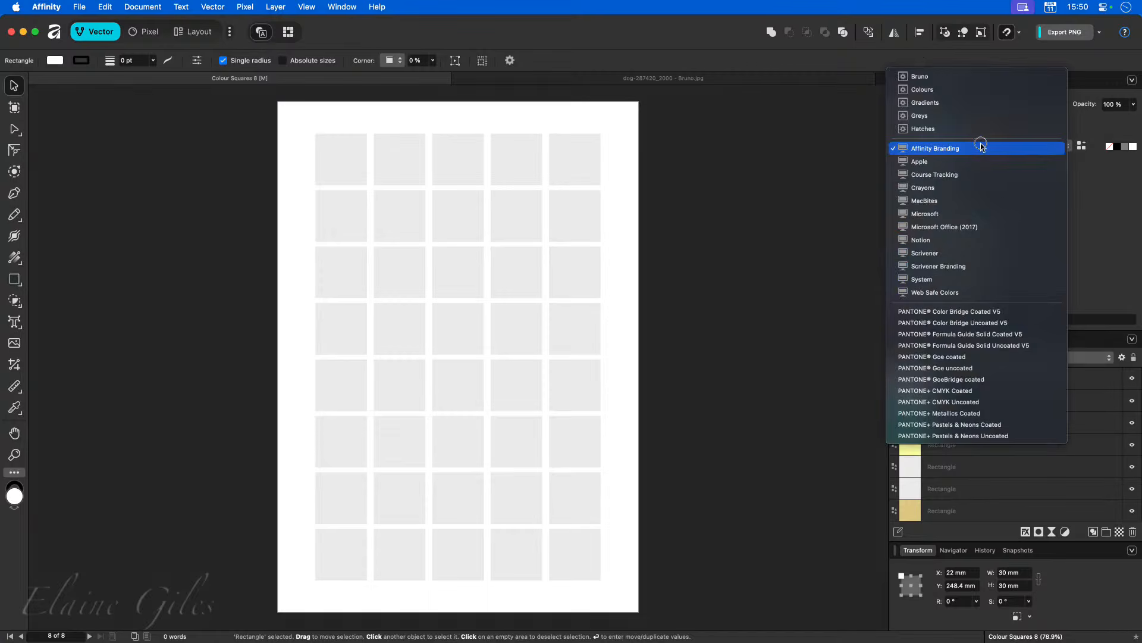
pyautogui.click(968, 83)
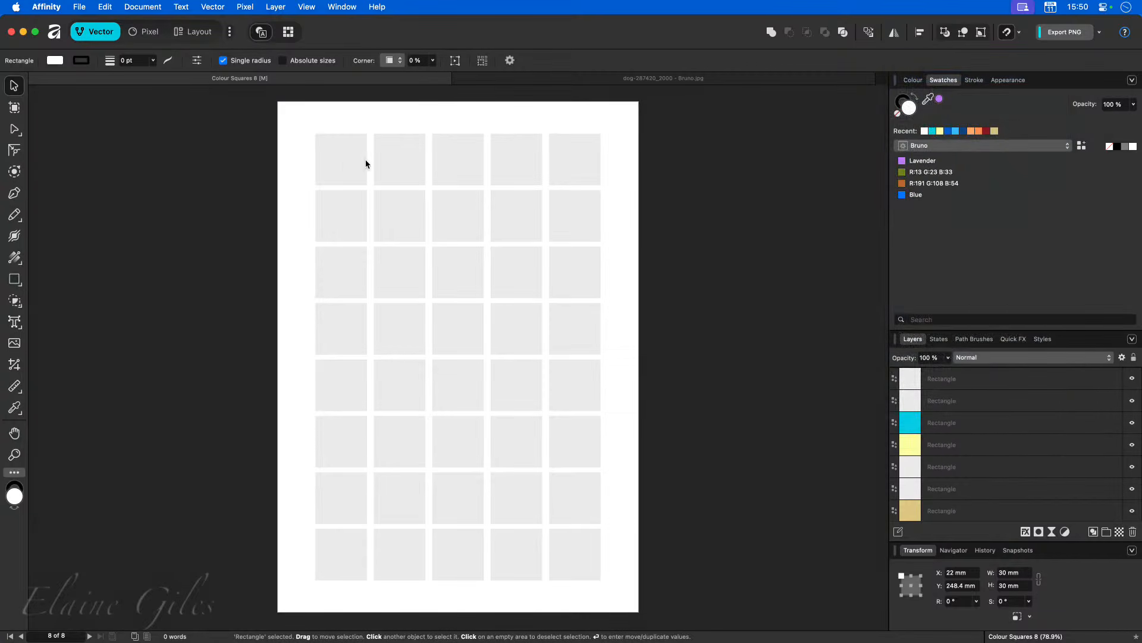
# Step: Using the Bruno swatches, fill the first column's top two squares with Lavender and olive green, and the second column's with brown and Blue
pyautogui.click(344, 165)
pyautogui.click(921, 161)
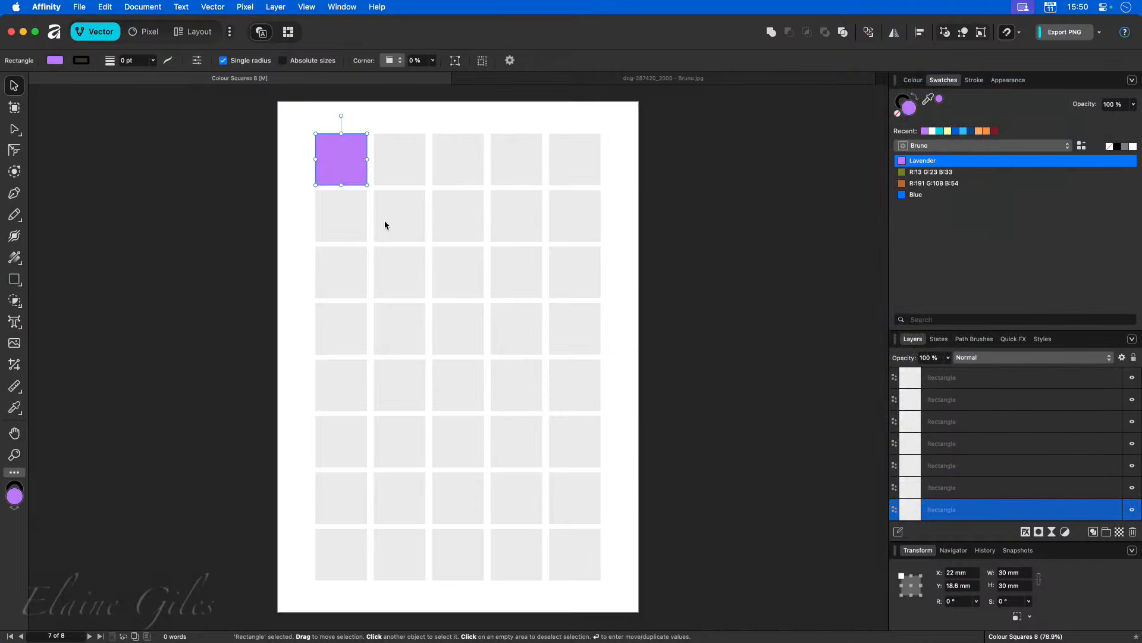
pyautogui.click(345, 224)
pyautogui.click(919, 172)
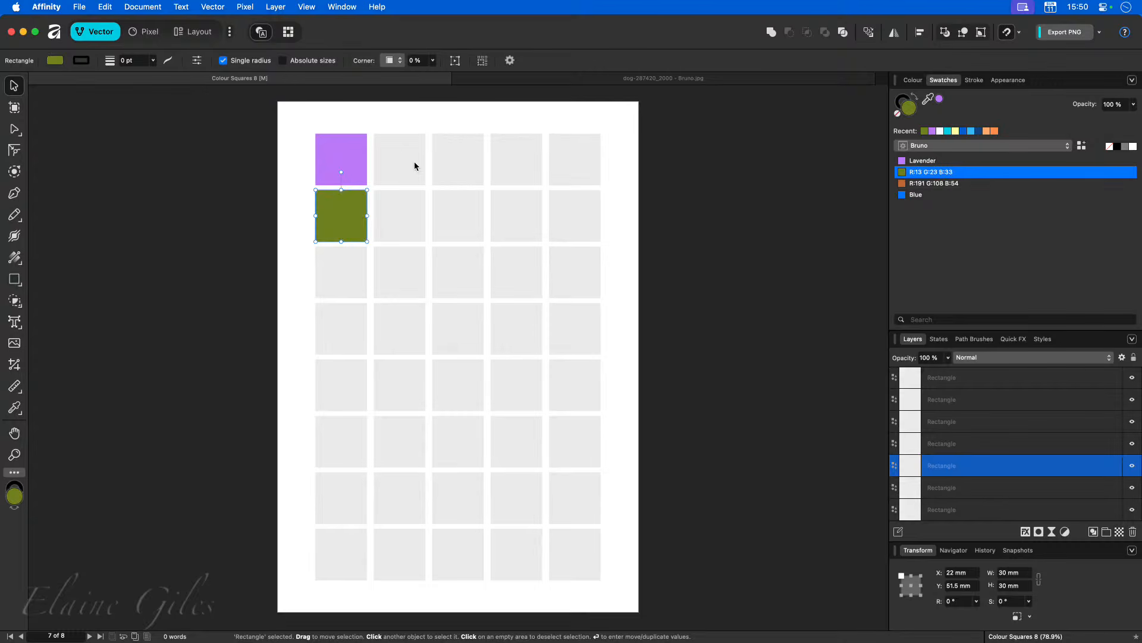
pyautogui.click(415, 166)
pyautogui.click(919, 183)
pyautogui.click(405, 225)
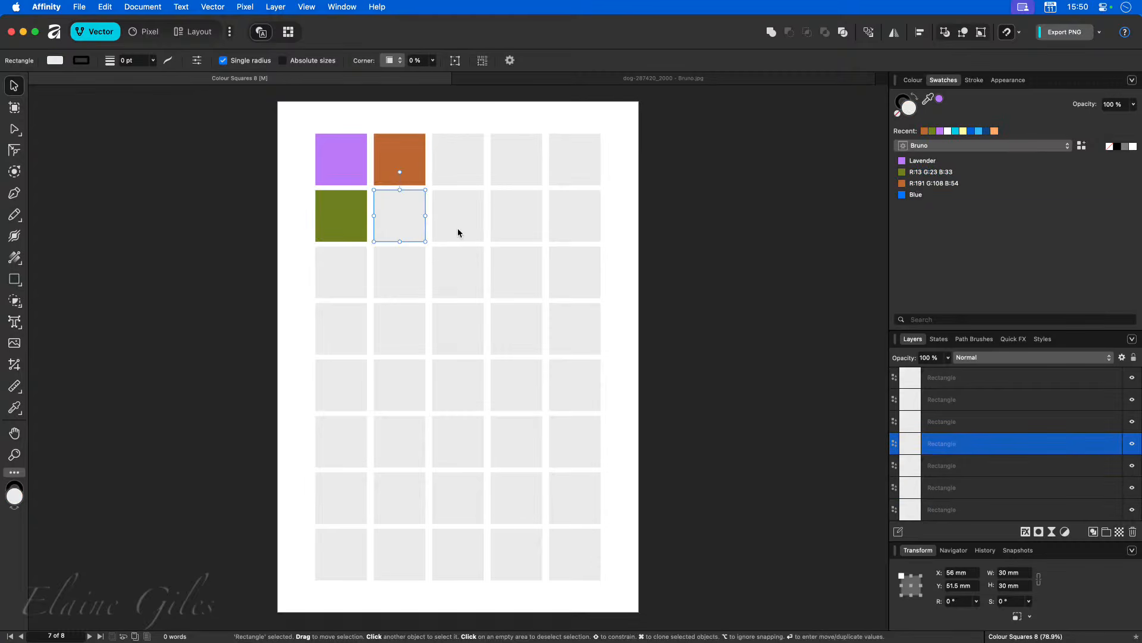
pyautogui.click(919, 195)
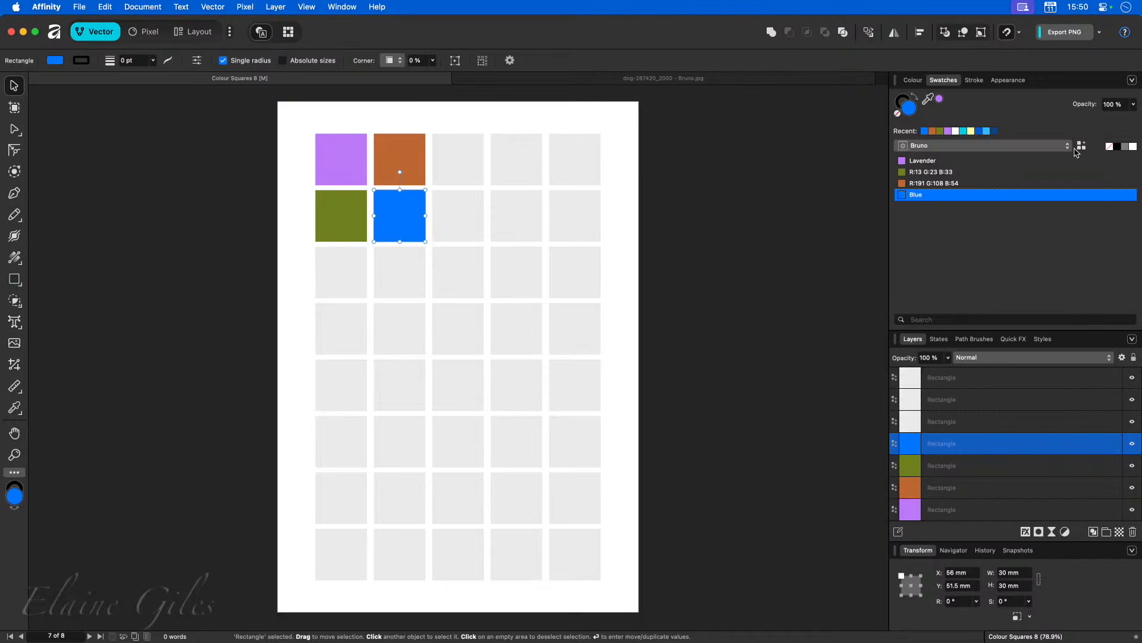
# Step: Add a document palette named Document
pyautogui.click(1068, 146)
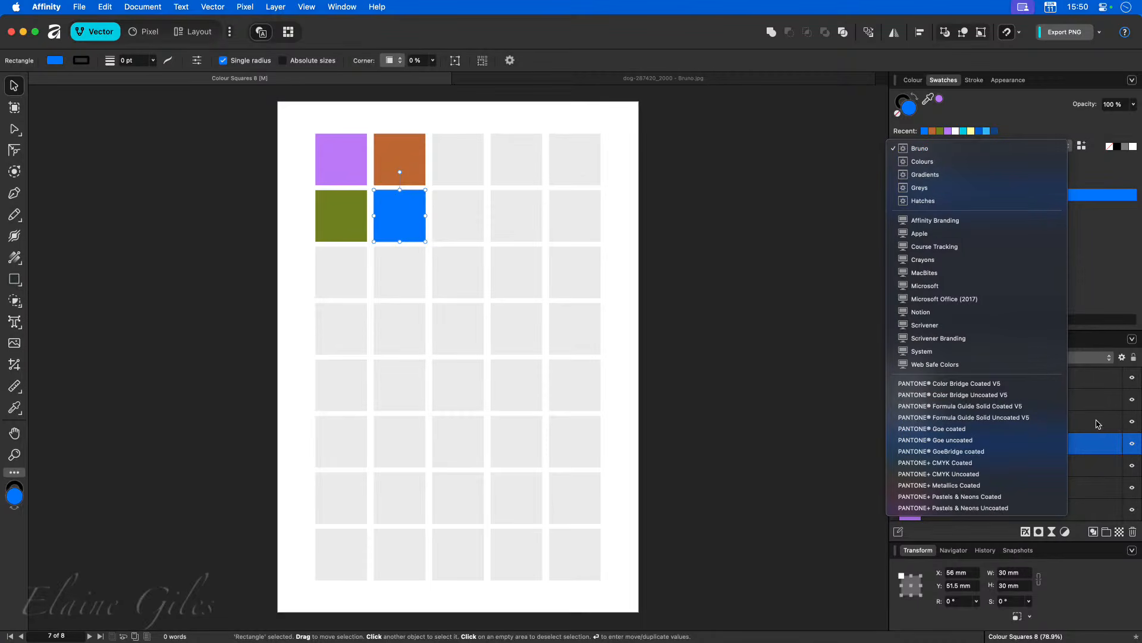
pyautogui.click(1101, 247)
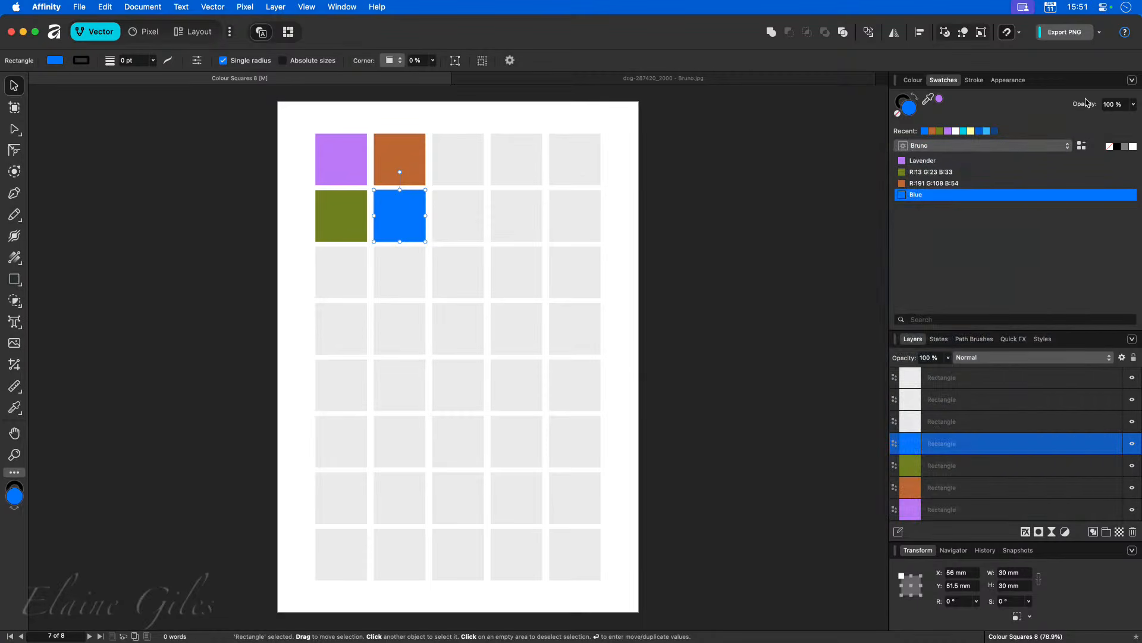
pyautogui.click(1132, 81)
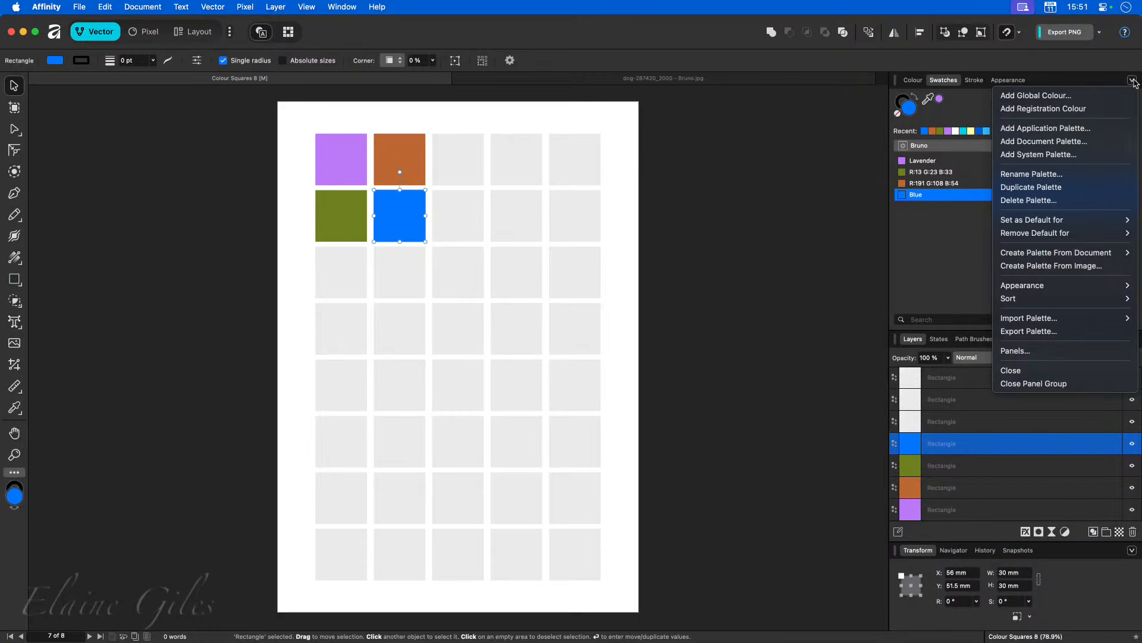
pyautogui.click(1058, 146)
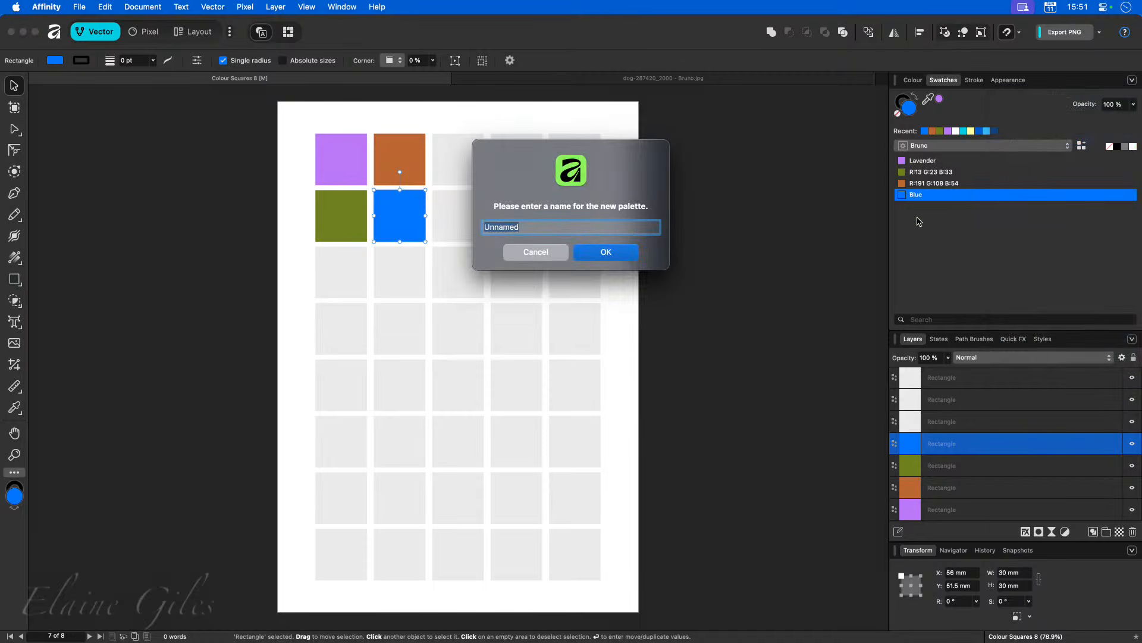
pyautogui.write('Document')
pyautogui.press('Return')
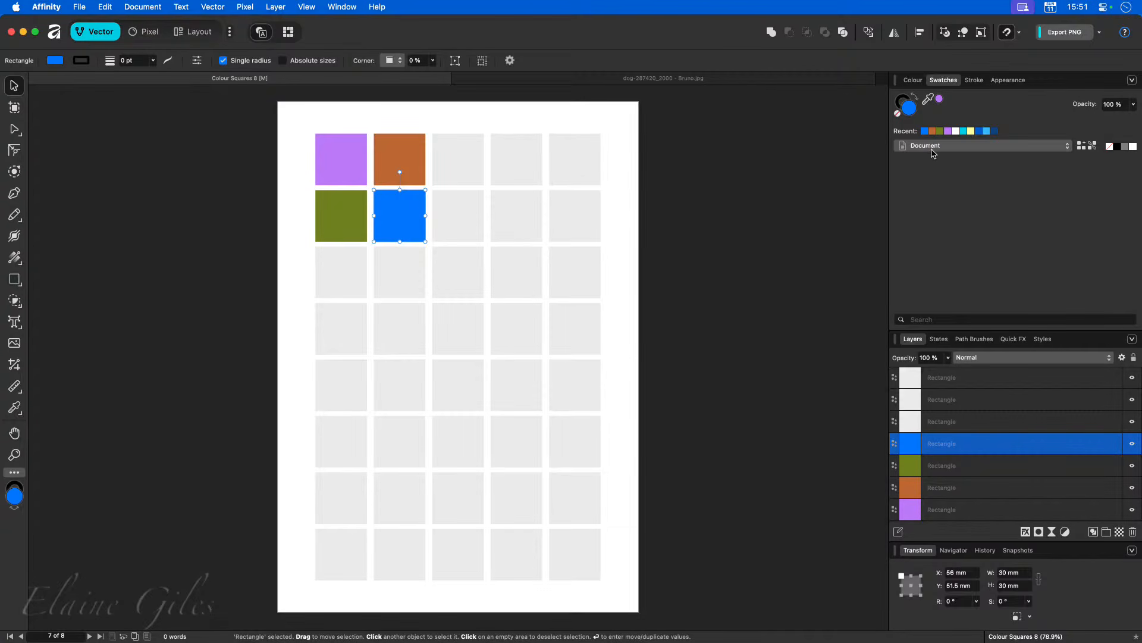
# Step: Examine which palettes are available in the dog-287420_2000 - Bruno.jpg document
pyautogui.click(592, 79)
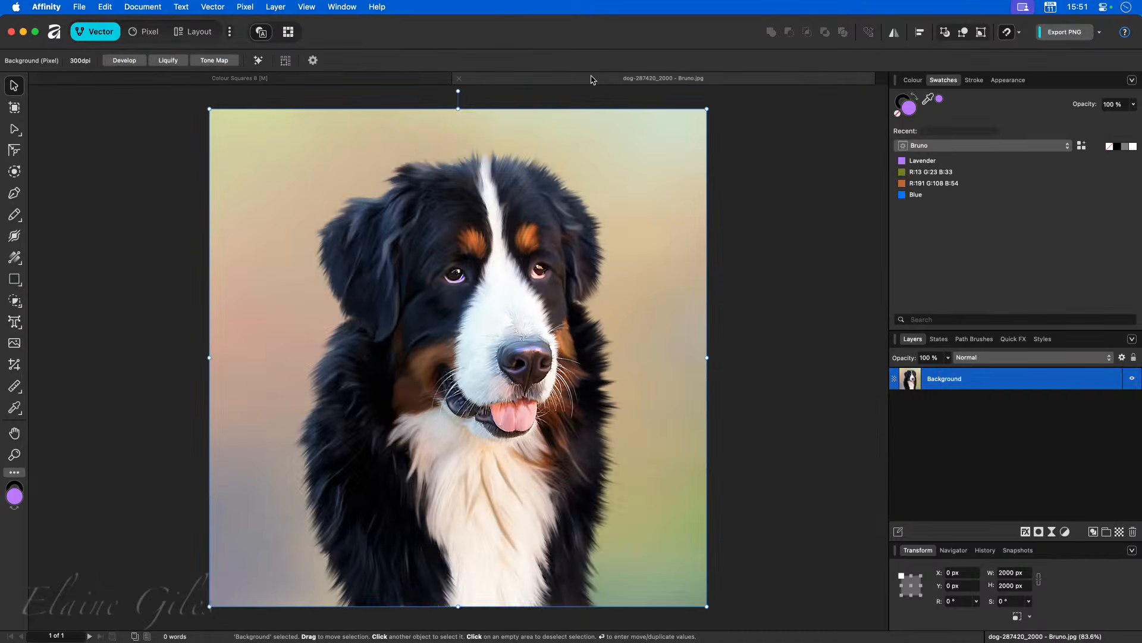
pyautogui.click(976, 146)
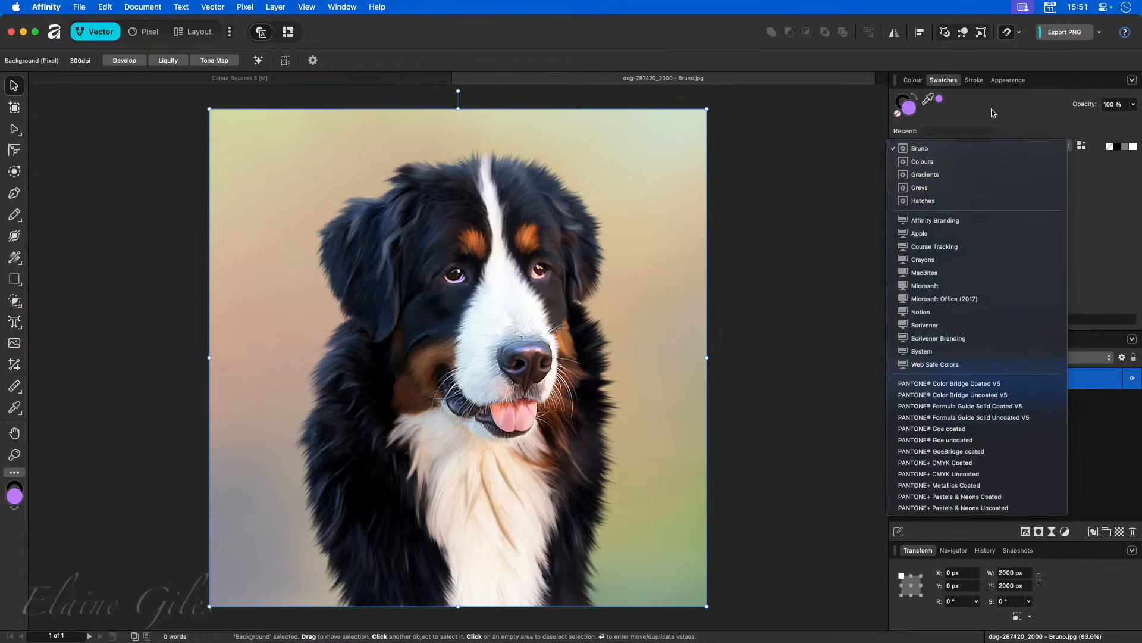
pyautogui.click(1086, 197)
# Step: In Colour Squares 8, add the blue and brown squares' fills to the Document palette
pyautogui.click(229, 79)
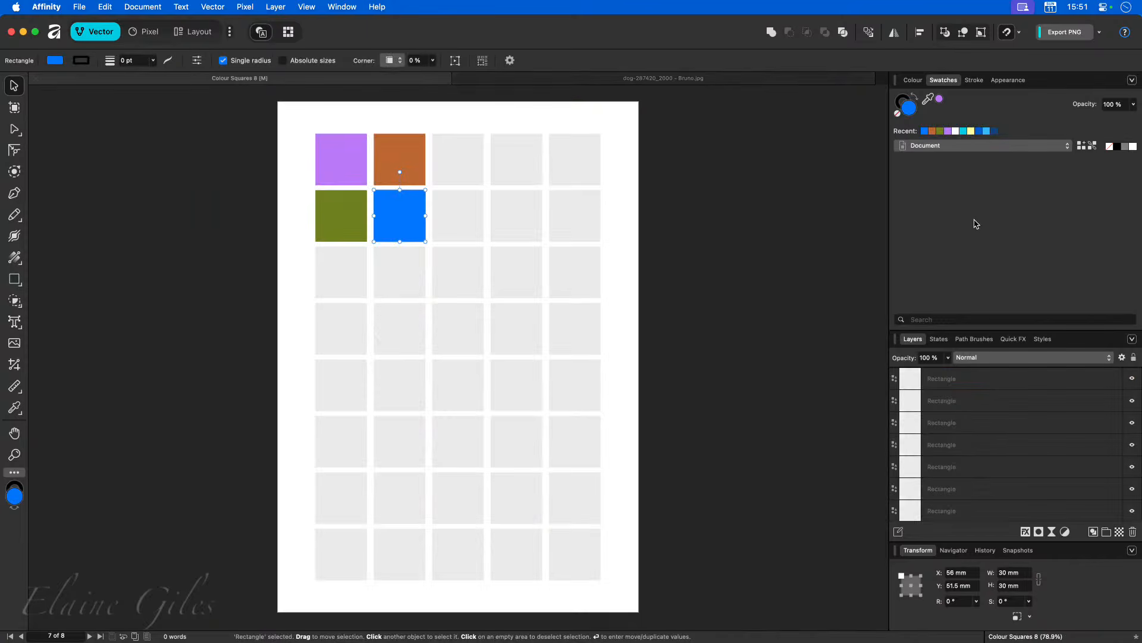
pyautogui.click(1082, 146)
pyautogui.click(402, 166)
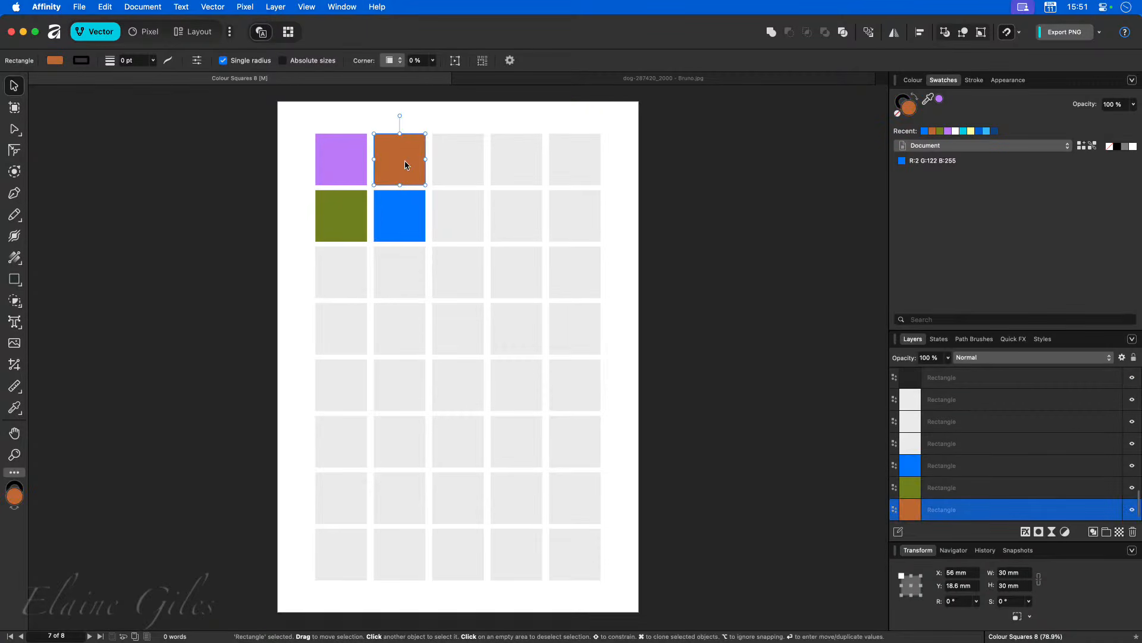
pyautogui.click(1081, 147)
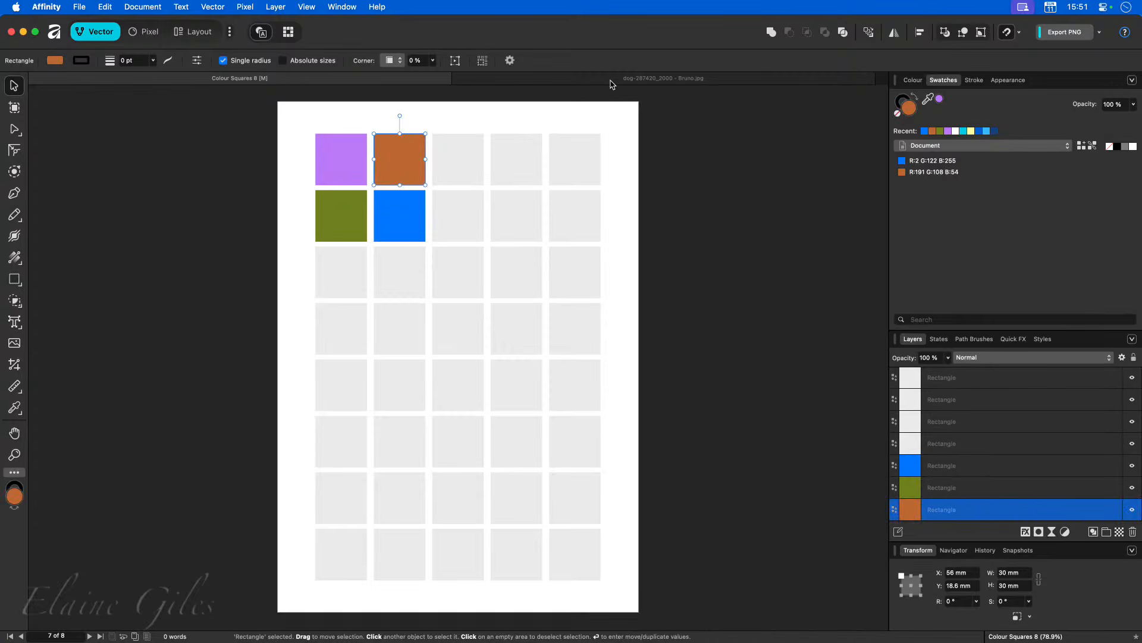
# Step: Check the dog photo document's palette list again for the Document palette
pyautogui.click(611, 80)
pyautogui.click(950, 148)
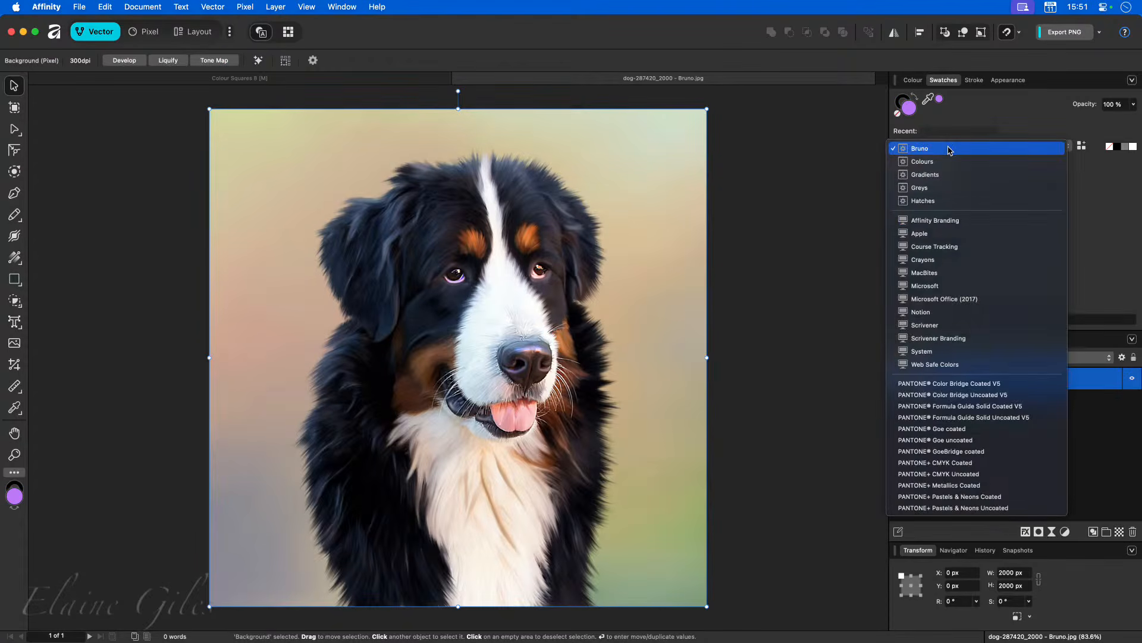
pyautogui.click(1092, 208)
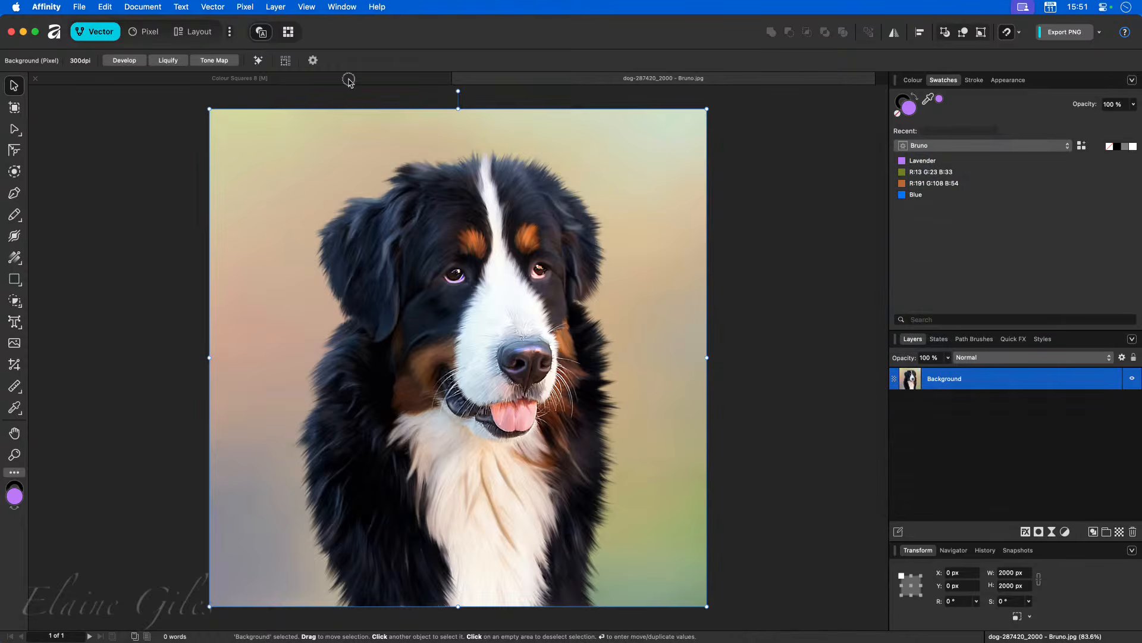
# Step: In Colour Squares 8, edit the Document palette's brown fill, raising its blue component to hex B9
pyautogui.click(349, 81)
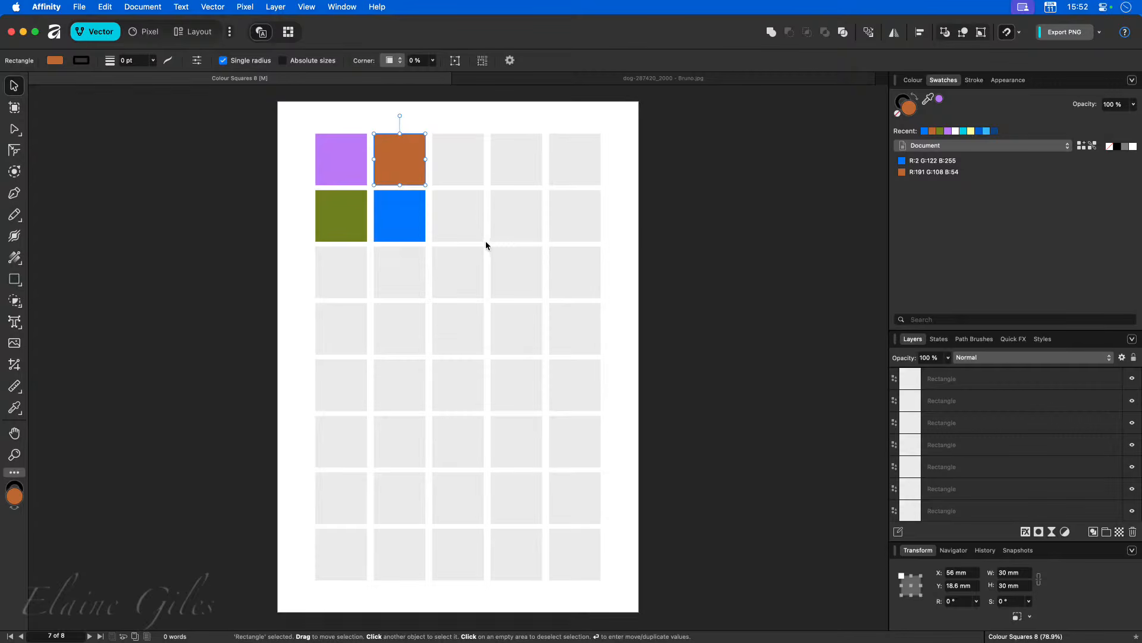
pyautogui.rightClick(930, 174)
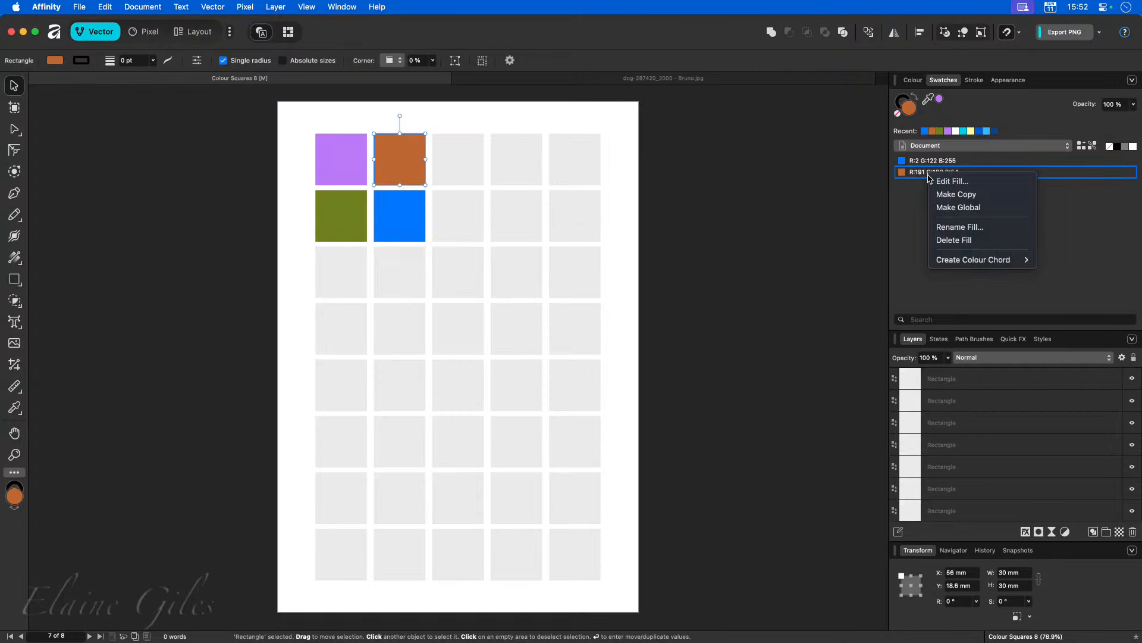
pyautogui.click(951, 180)
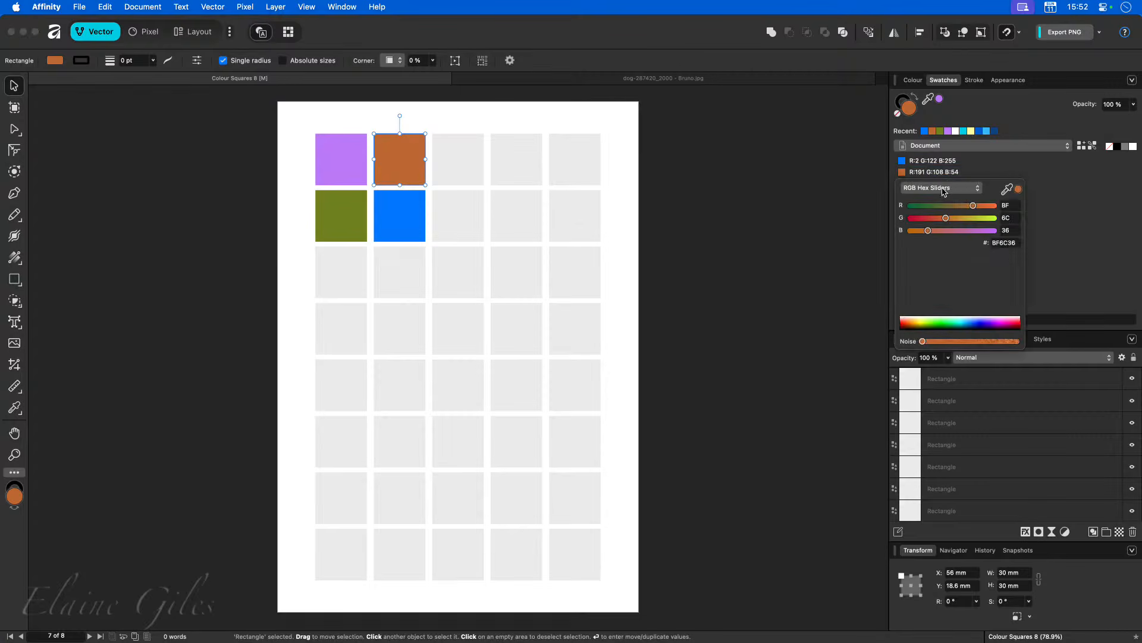
pyautogui.moveTo(928, 230); pyautogui.dragTo(971, 230)
pyautogui.click(1063, 263)
# Step: Rename the edited fill as Dirty Pink and apply it to the selected brown square
pyautogui.rightClick(930, 174)
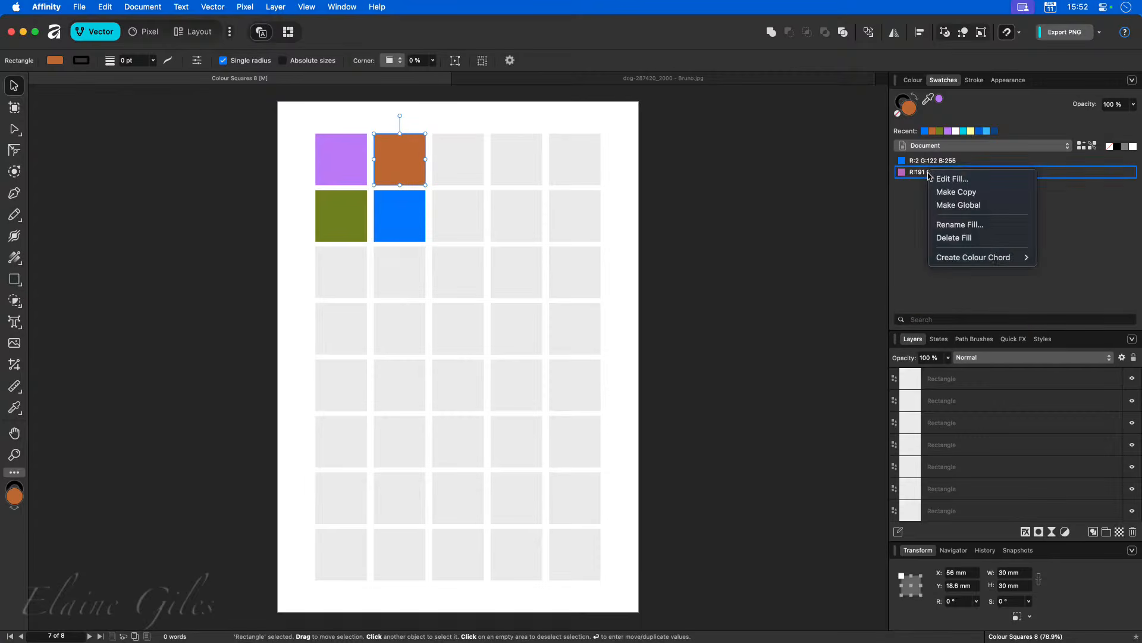
pyautogui.click(964, 224)
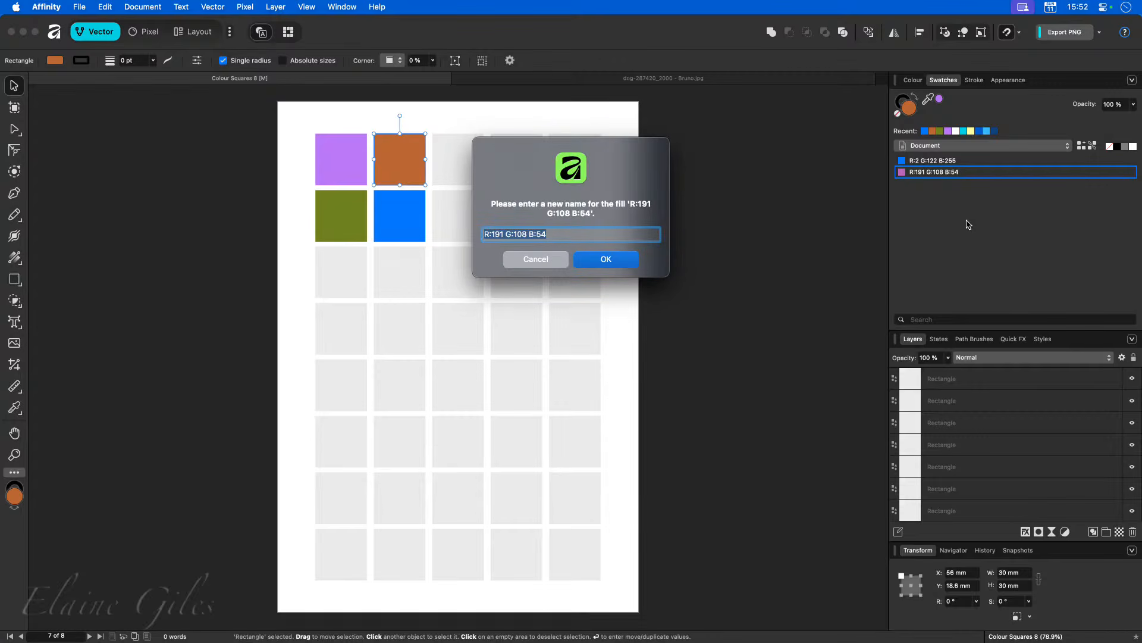
pyautogui.write('Dirty Pink')
pyautogui.press('Return')
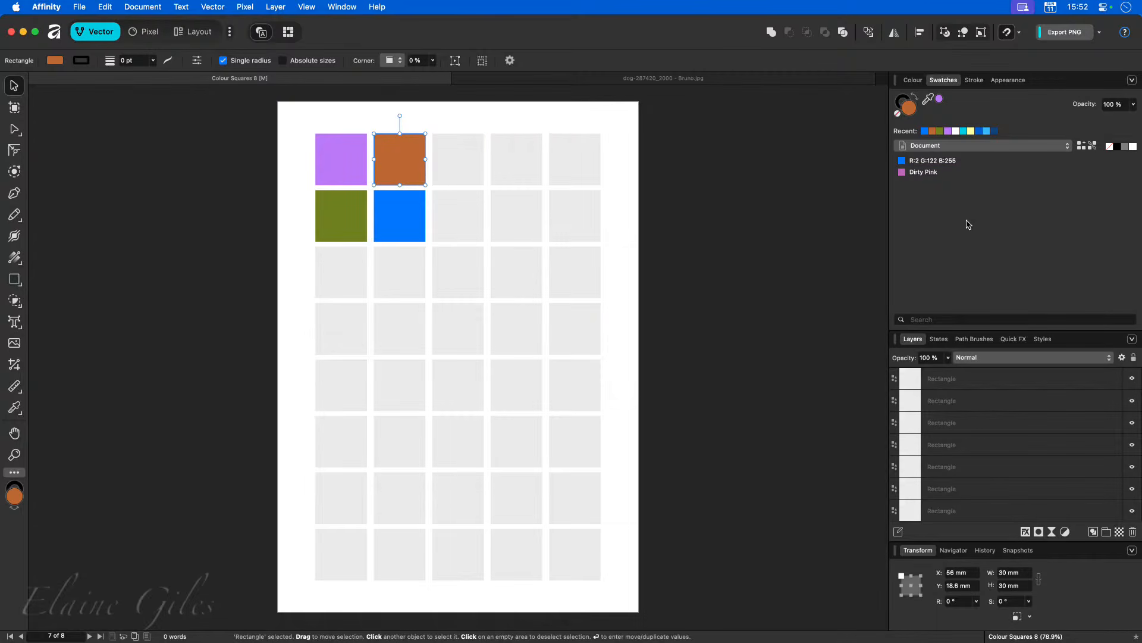
pyautogui.click(918, 173)
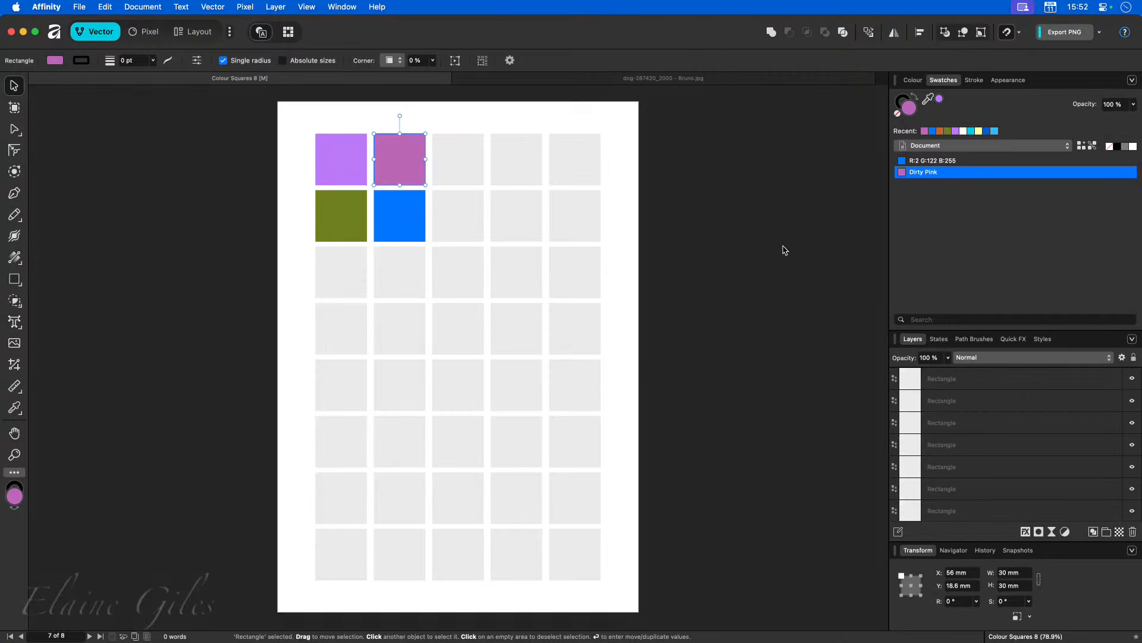
# Step: Edit the Dirty Pink swatch's fill to bright green, hex 6DFF2A
pyautogui.rightClick(937, 177)
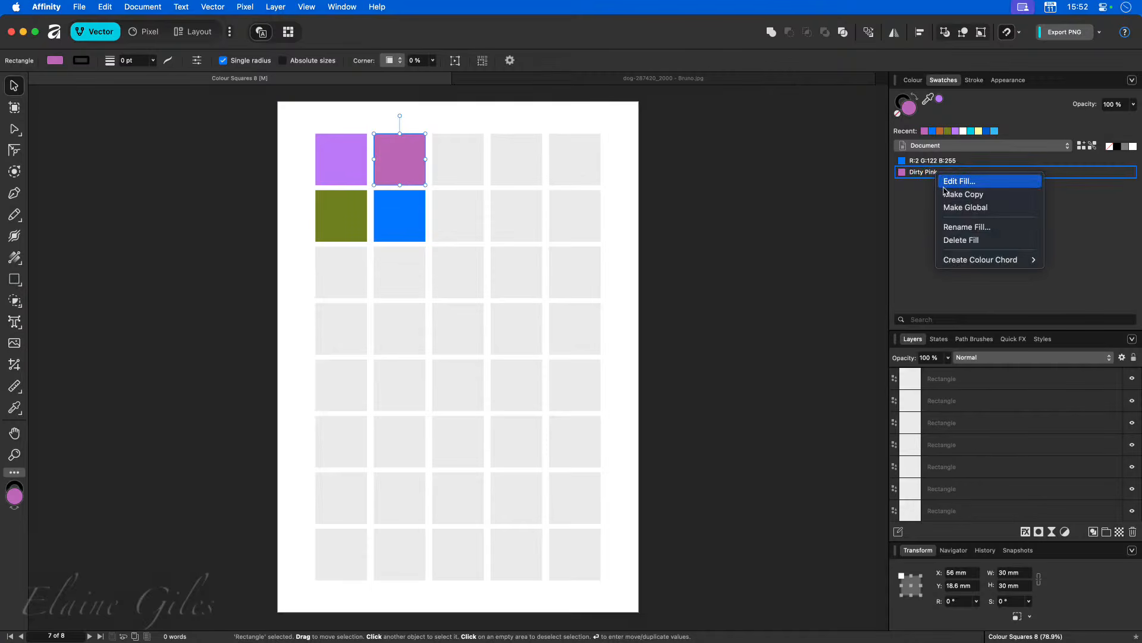
pyautogui.click(948, 189)
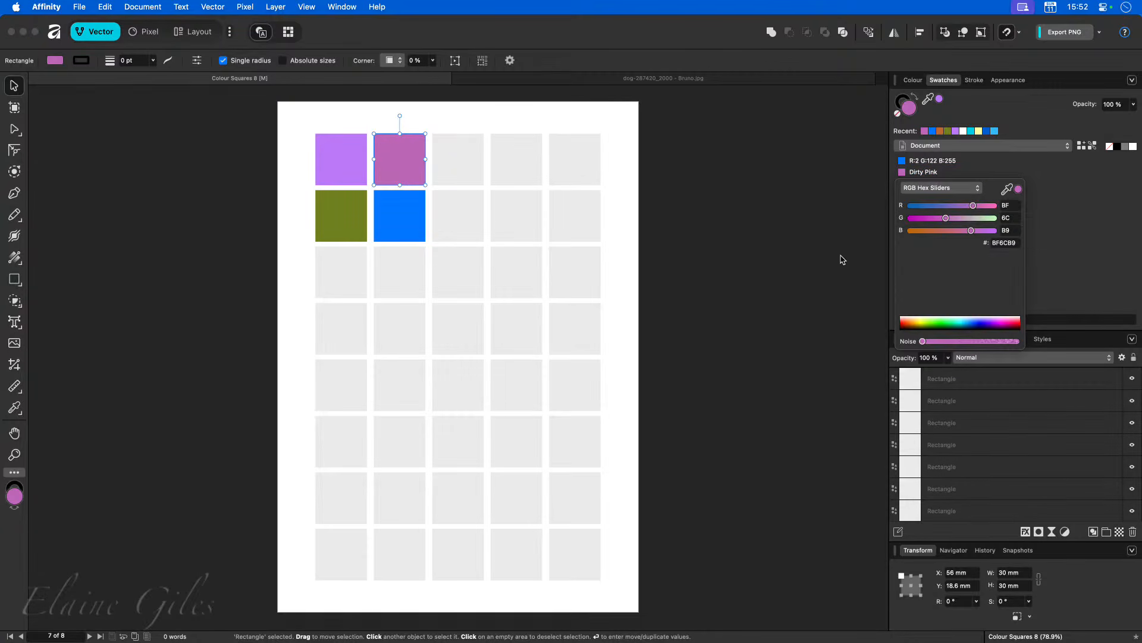
pyautogui.moveTo(945, 218)
pyautogui.mouseDown()
pyautogui.moveTo(1015, 224)
pyautogui.moveTo(924, 231)
pyautogui.moveTo(946, 205)
pyautogui.mouseUp()
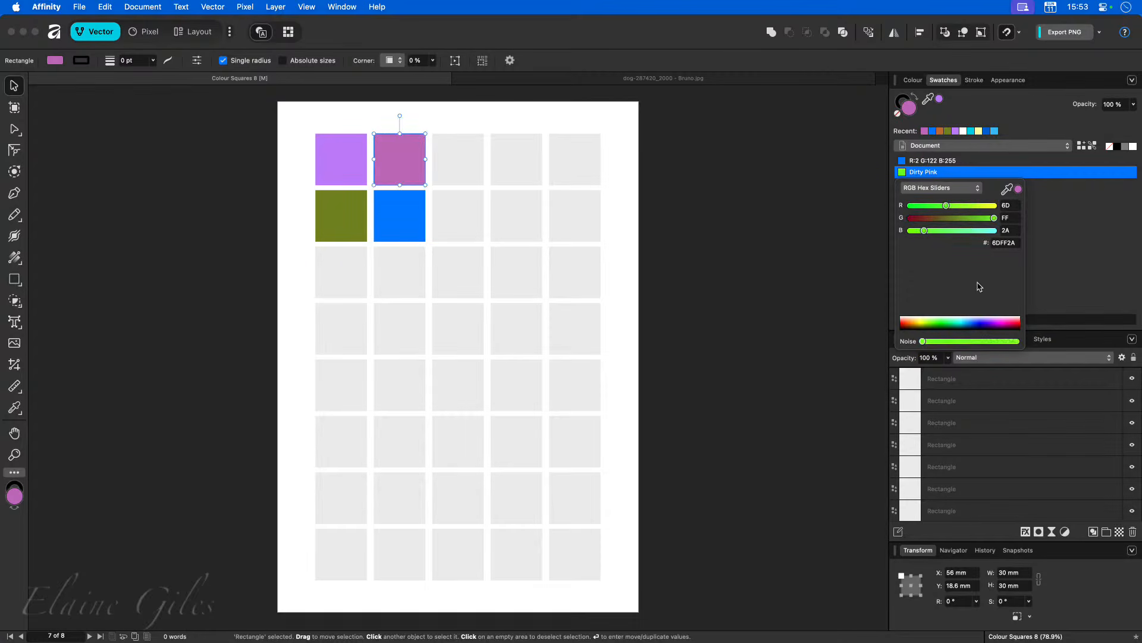
pyautogui.click(1048, 273)
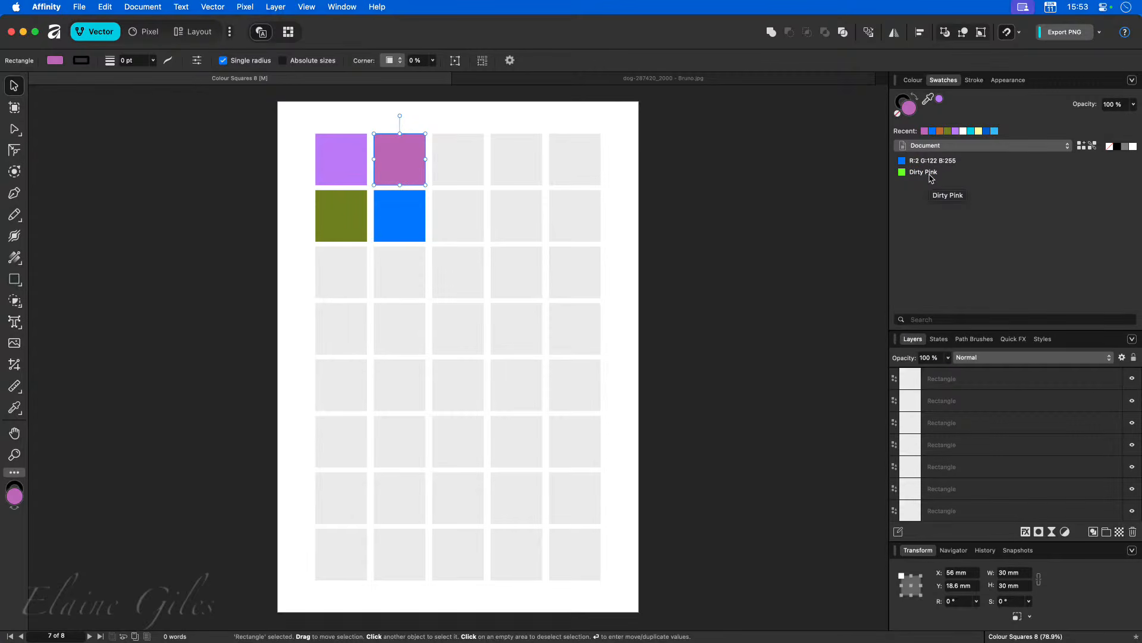
# Step: Rename the Document palette's Dirty Pink fill as Main Brand
pyautogui.rightClick(932, 177)
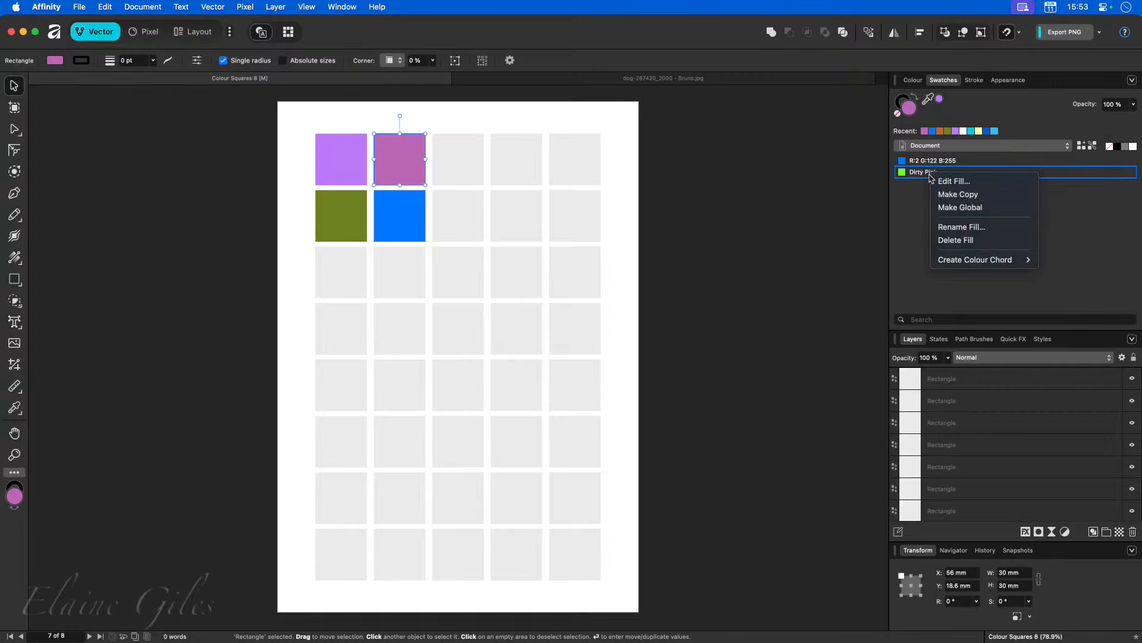
pyautogui.click(953, 227)
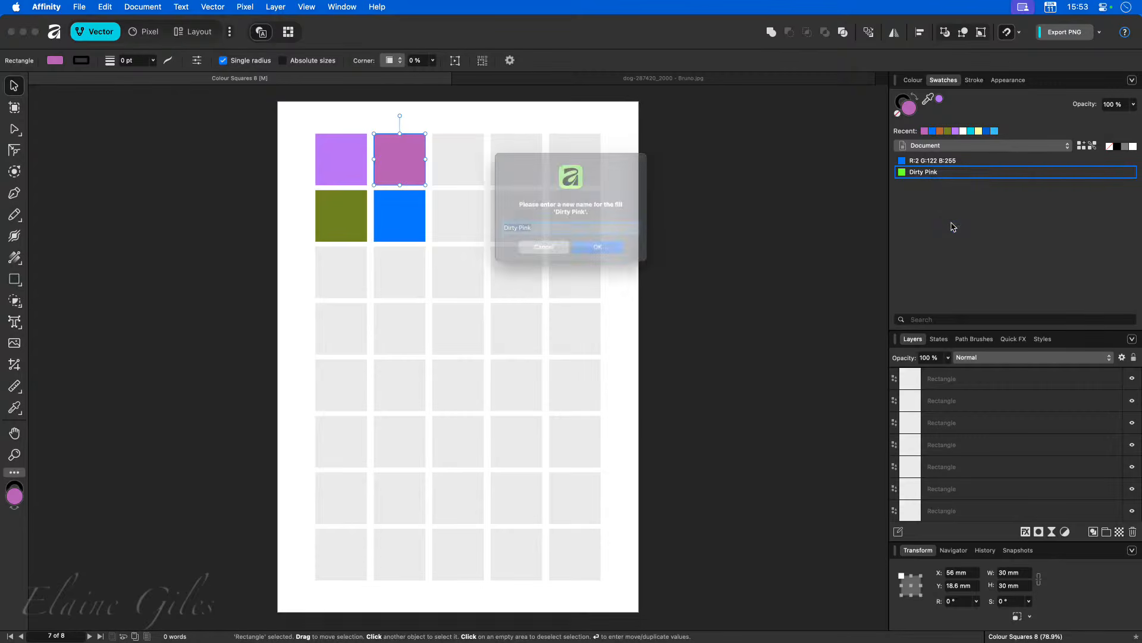
pyautogui.write('Main Brand')
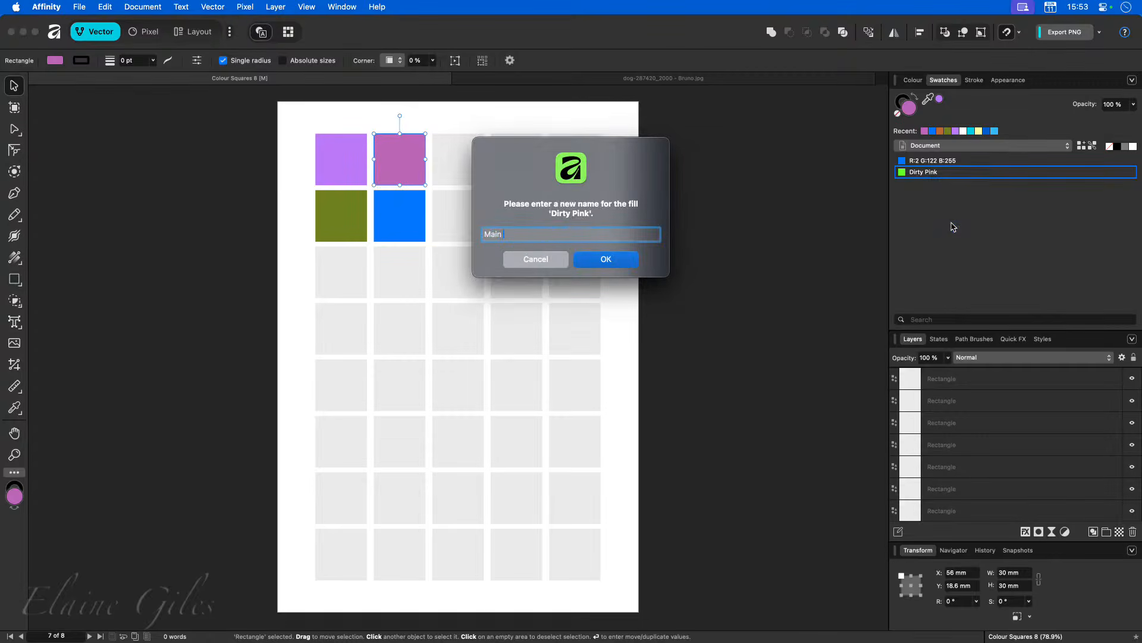
pyautogui.press('Return')
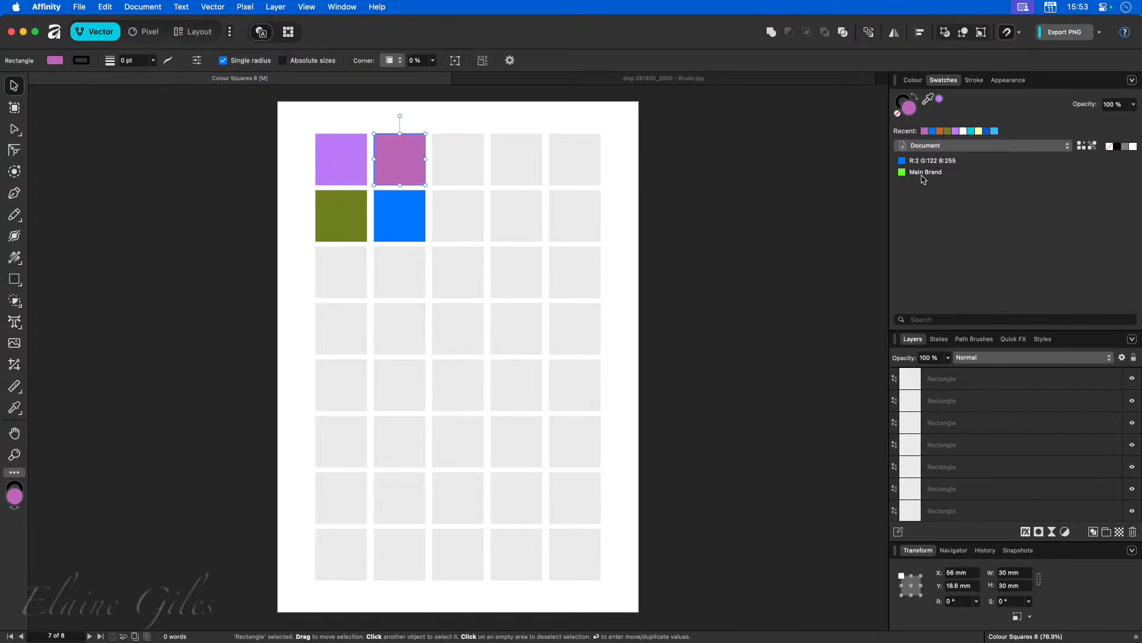
# Step: Fill the blue square with the Main Brand swatch and the olive square with the palette's blue swatch
pyautogui.click(399, 218)
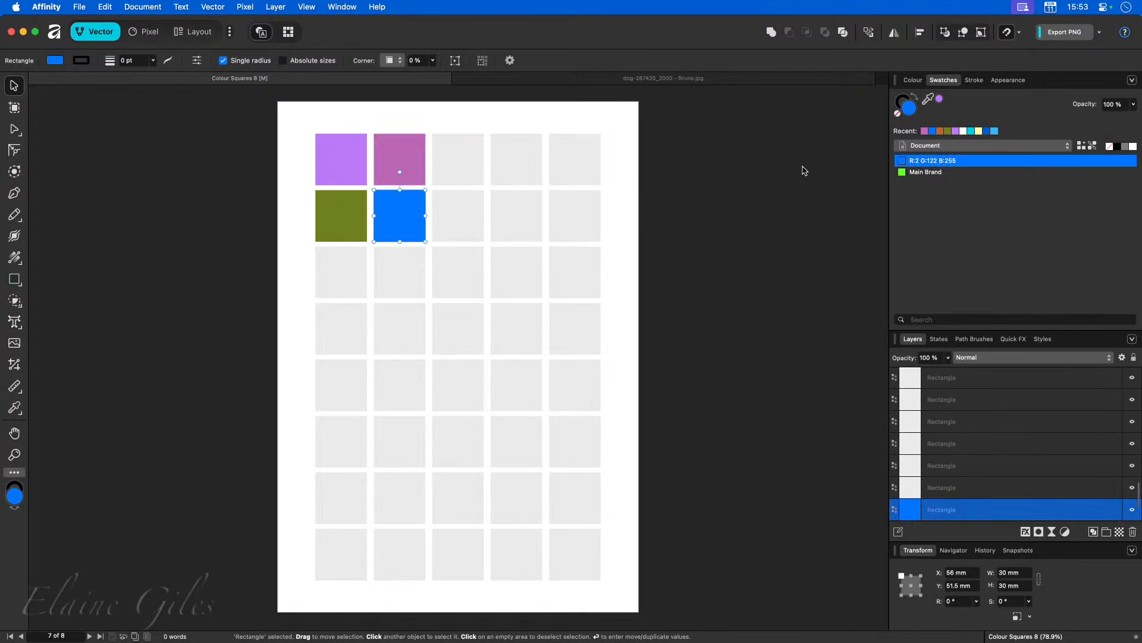
pyautogui.click(902, 174)
pyautogui.click(344, 213)
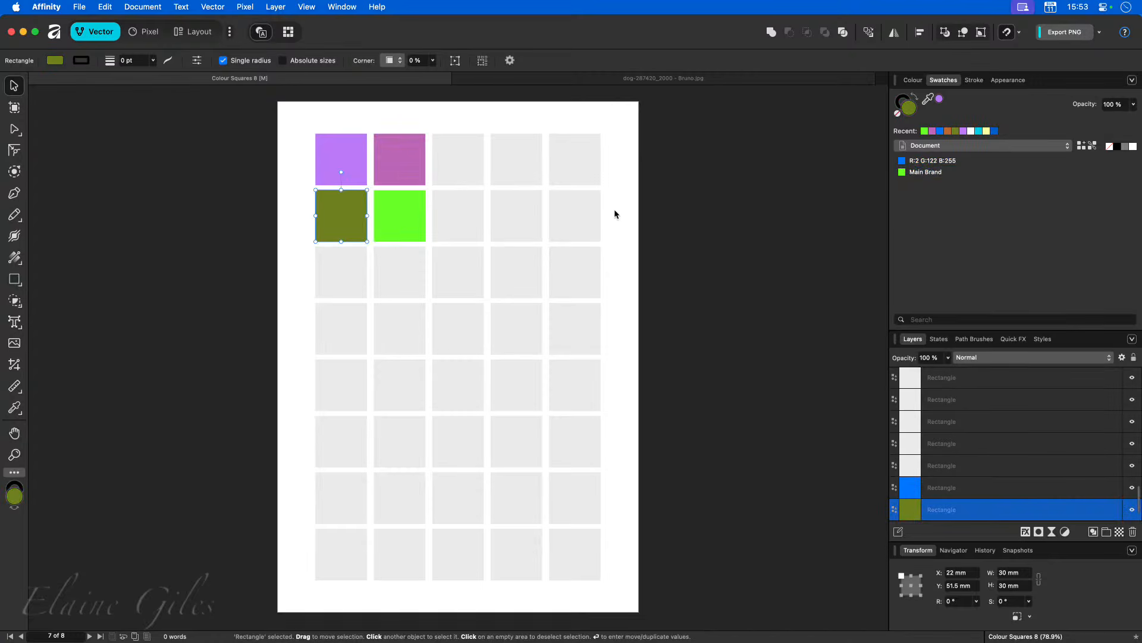
pyautogui.click(925, 161)
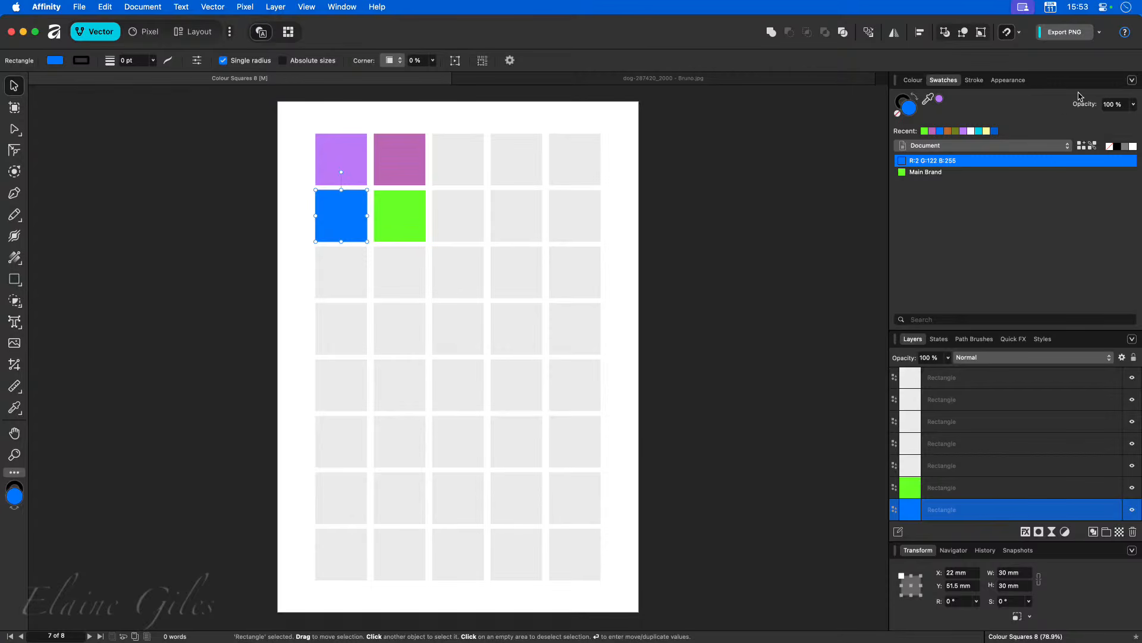
# Step: Add a magenta global colour, hex D50082, named Headlines to the Document palette
pyautogui.click(1132, 81)
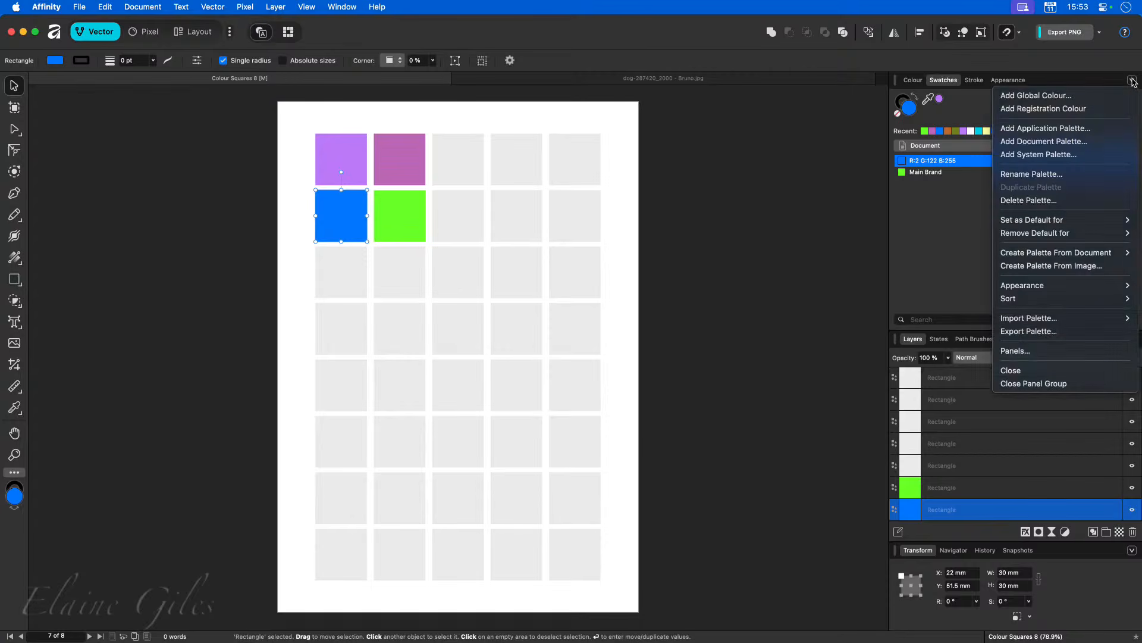
pyautogui.click(1046, 99)
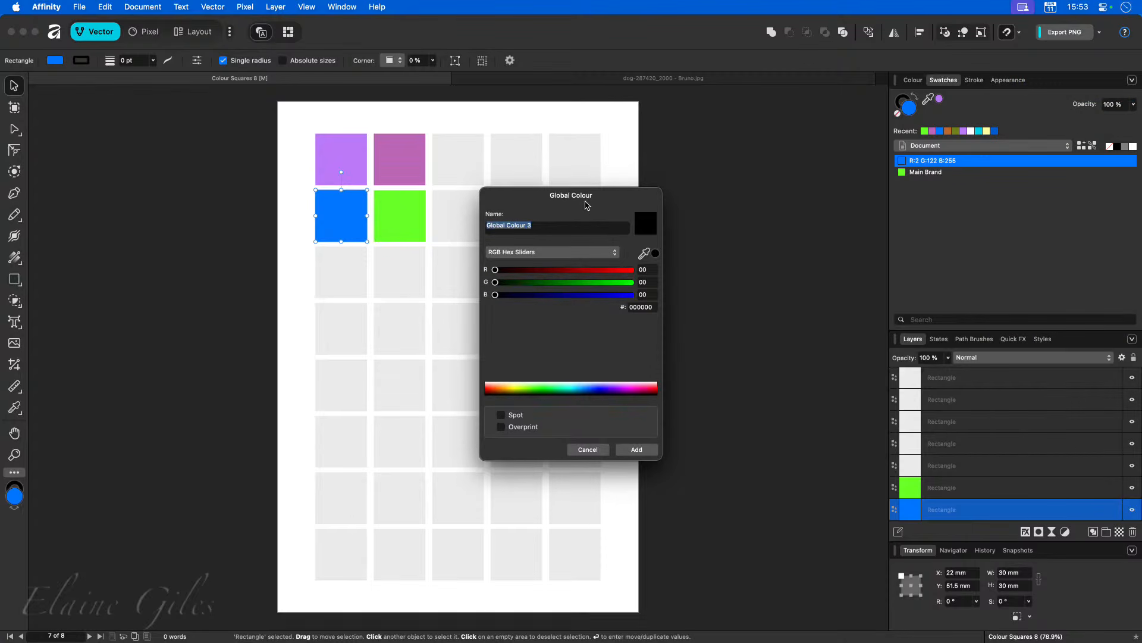
pyautogui.moveTo(533, 271); pyautogui.dragTo(564, 295)
pyautogui.click(567, 295)
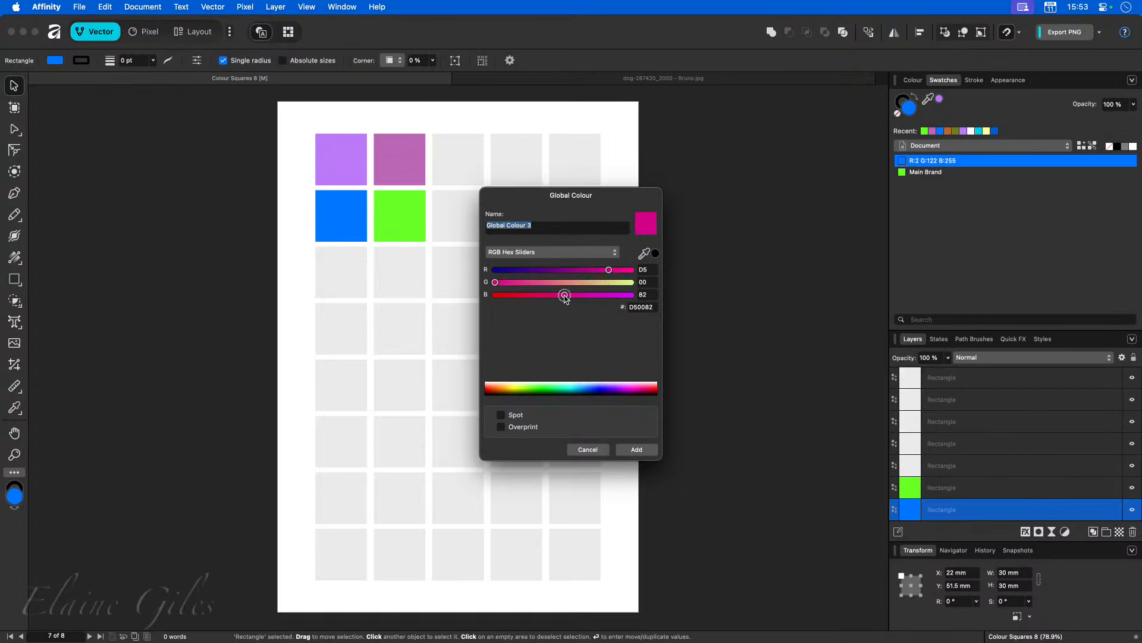
pyautogui.tripleClick(542, 226)
pyautogui.write('H')
pyautogui.write('lines')
pyautogui.press('Return')
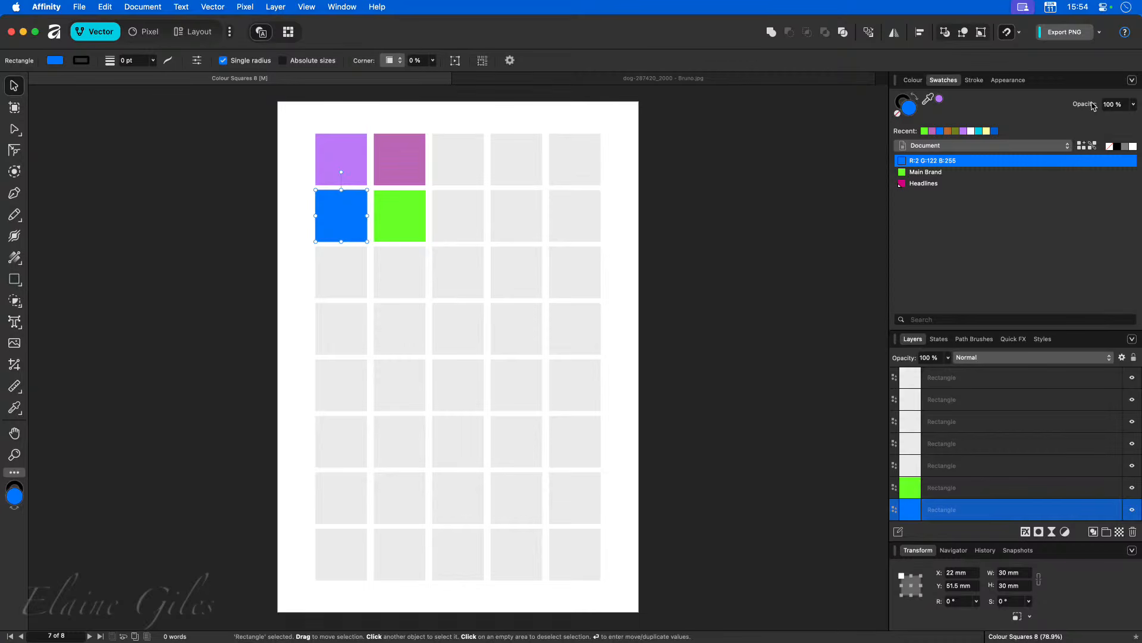
# Step: Delete the Document palette and check the list of available palettes
pyautogui.click(1132, 80)
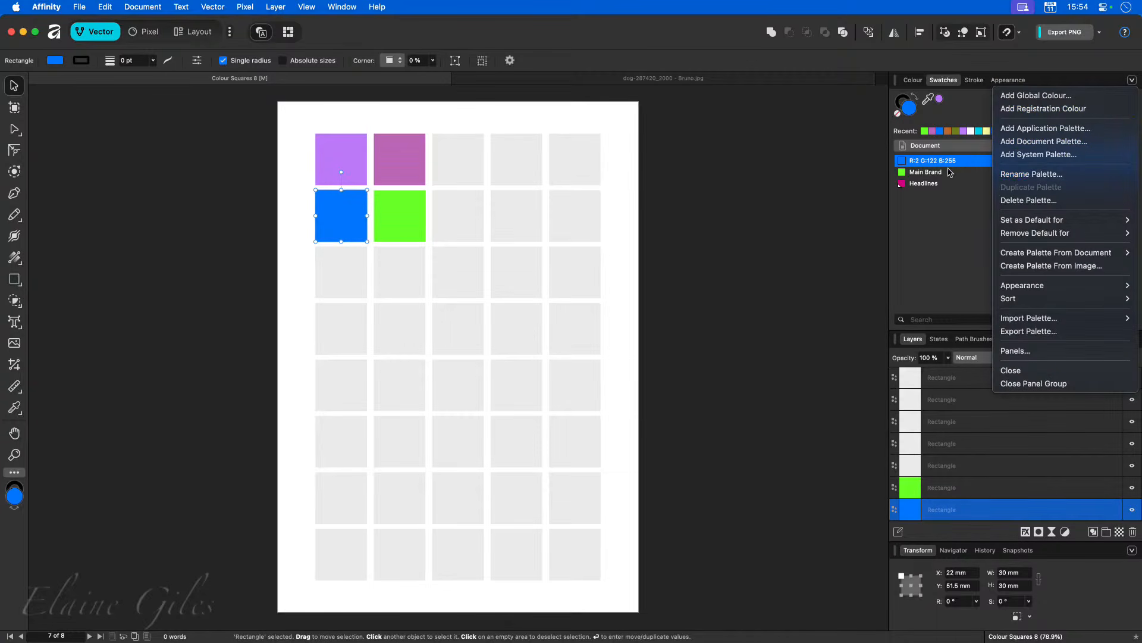
pyautogui.click(1040, 203)
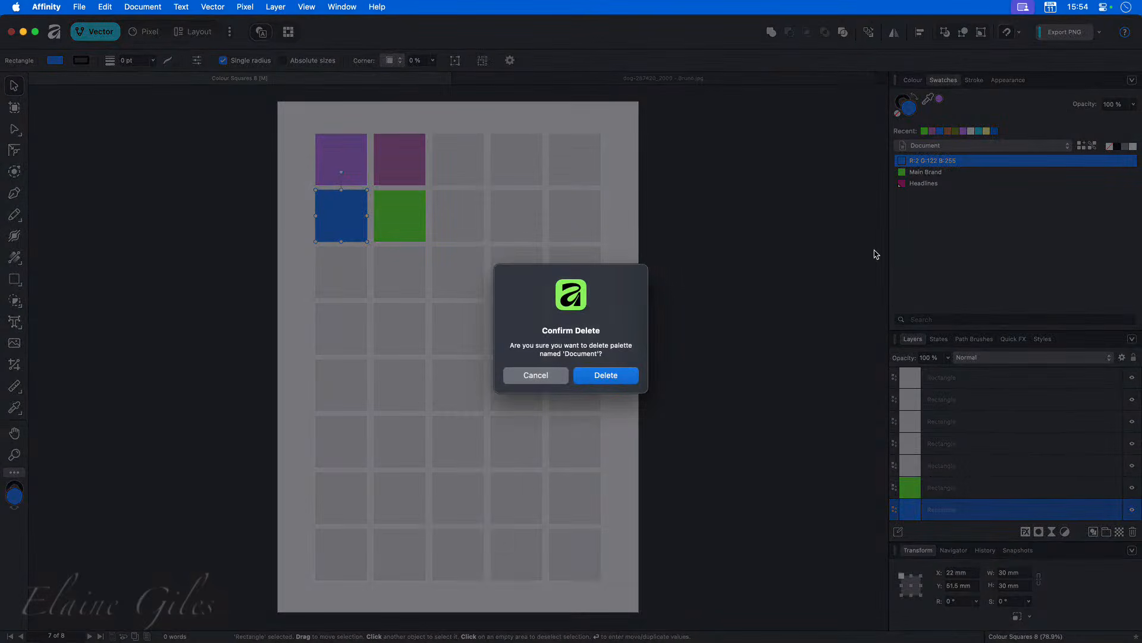
pyautogui.click(604, 379)
pyautogui.click(1012, 146)
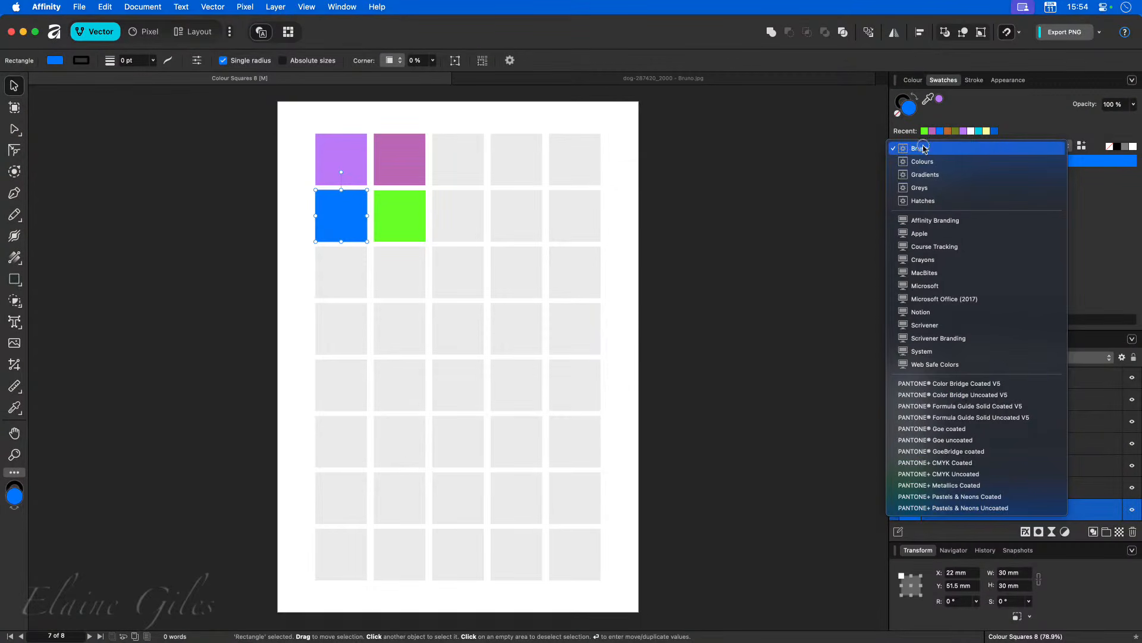
pyautogui.click(1093, 214)
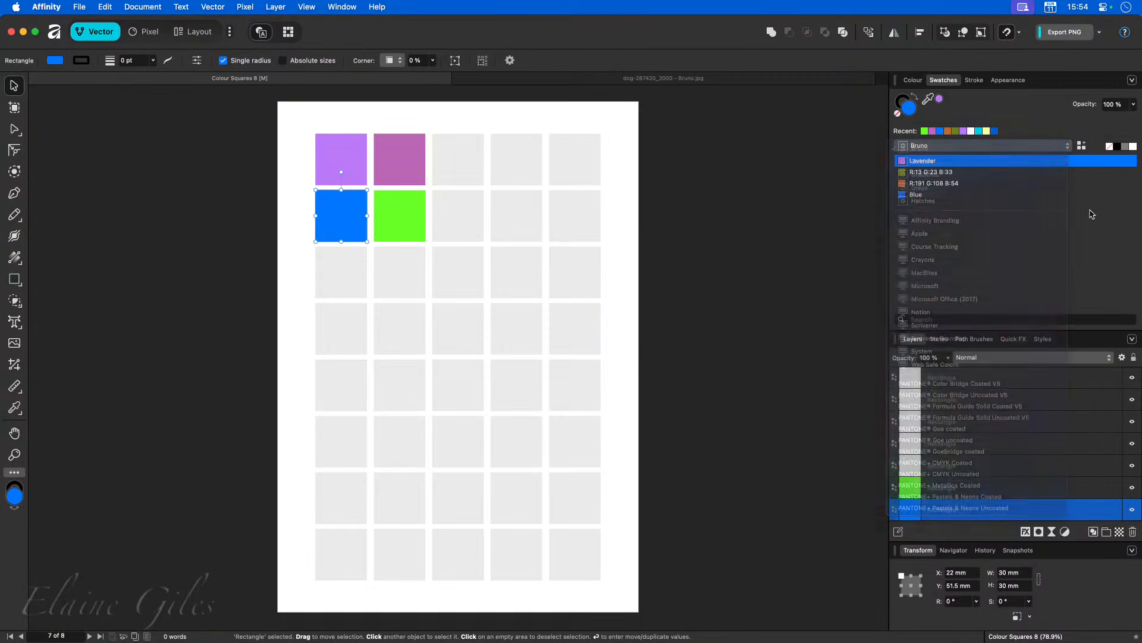
# Step: Add a green global colour, hex 00DE00, named Brand while the Bruno palette is active, and check the palette list
pyautogui.click(1132, 81)
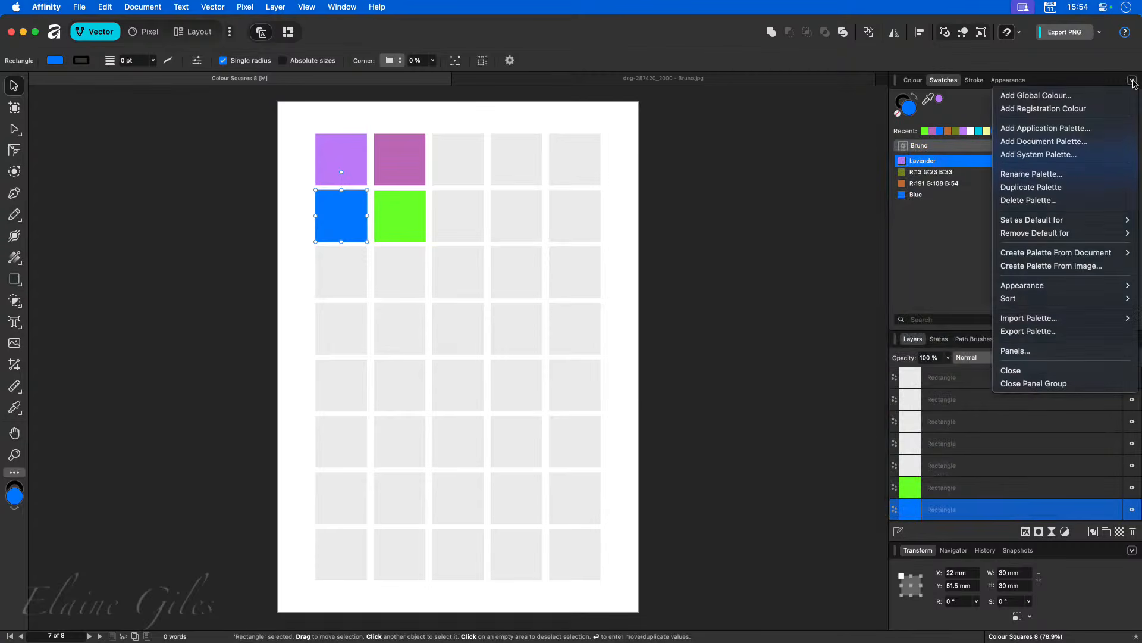
pyautogui.click(1057, 96)
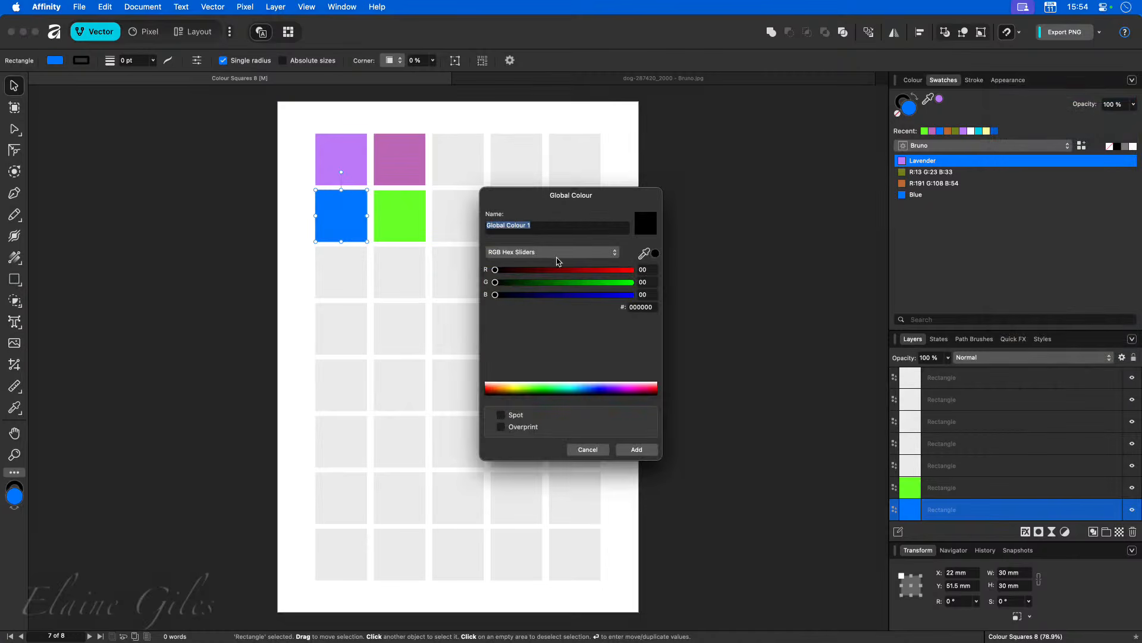
pyautogui.moveTo(565, 283); pyautogui.dragTo(614, 283)
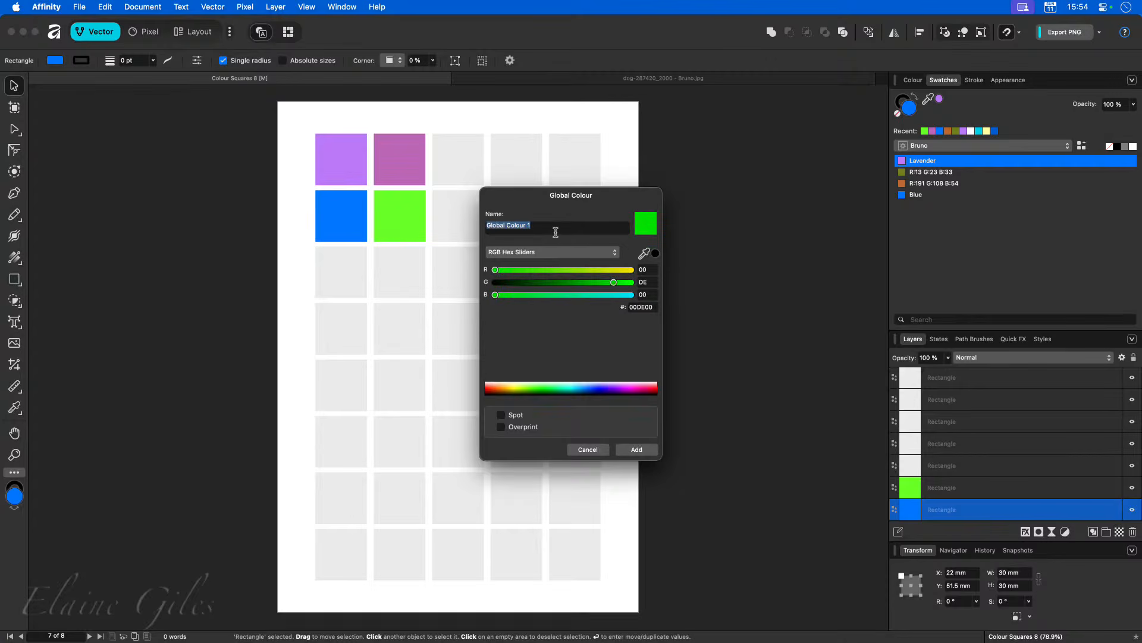
pyautogui.write('Brand')
pyautogui.press('Return')
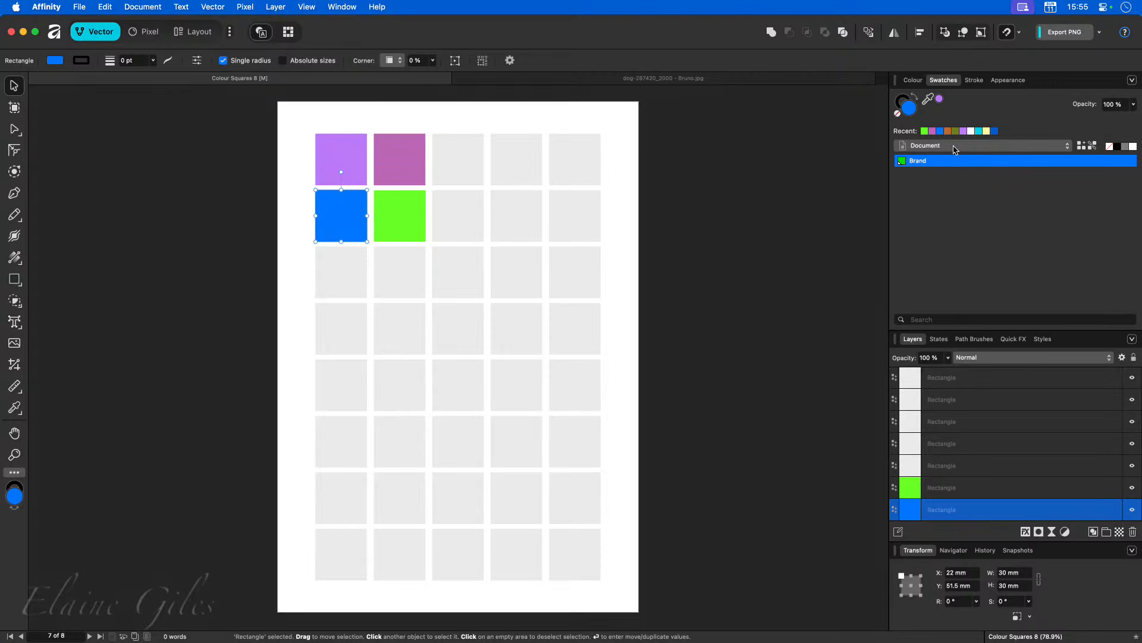
pyautogui.click(1067, 147)
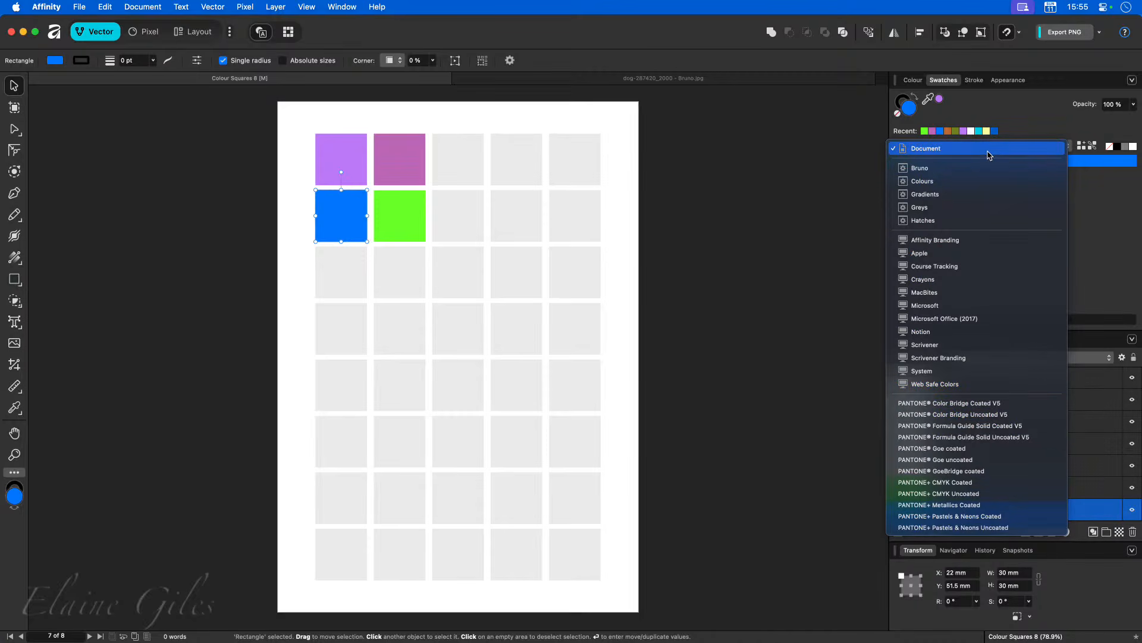
pyautogui.click(1098, 222)
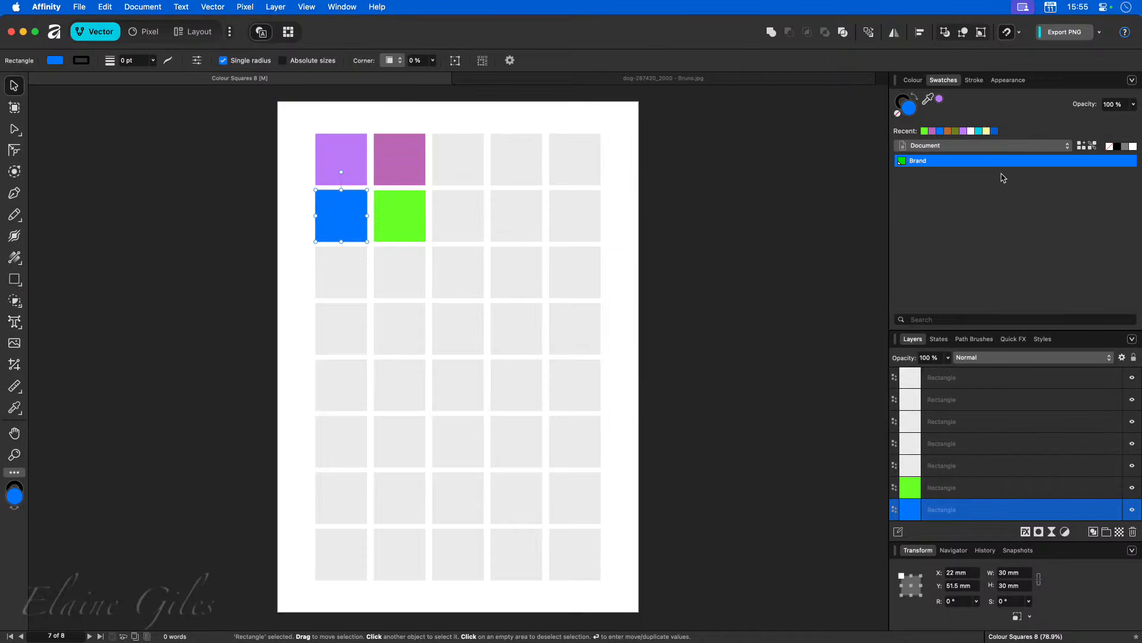
# Step: Set the appearance of the palette's swatch list to Large
pyautogui.click(1133, 80)
pyautogui.moveTo(1036, 290)
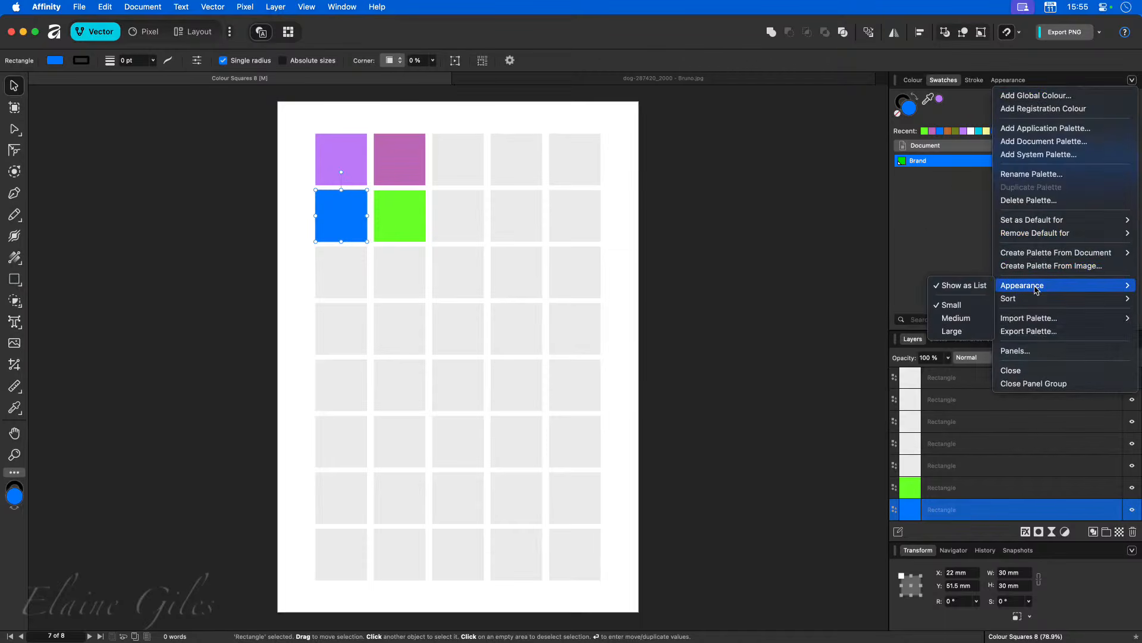
pyautogui.click(952, 330)
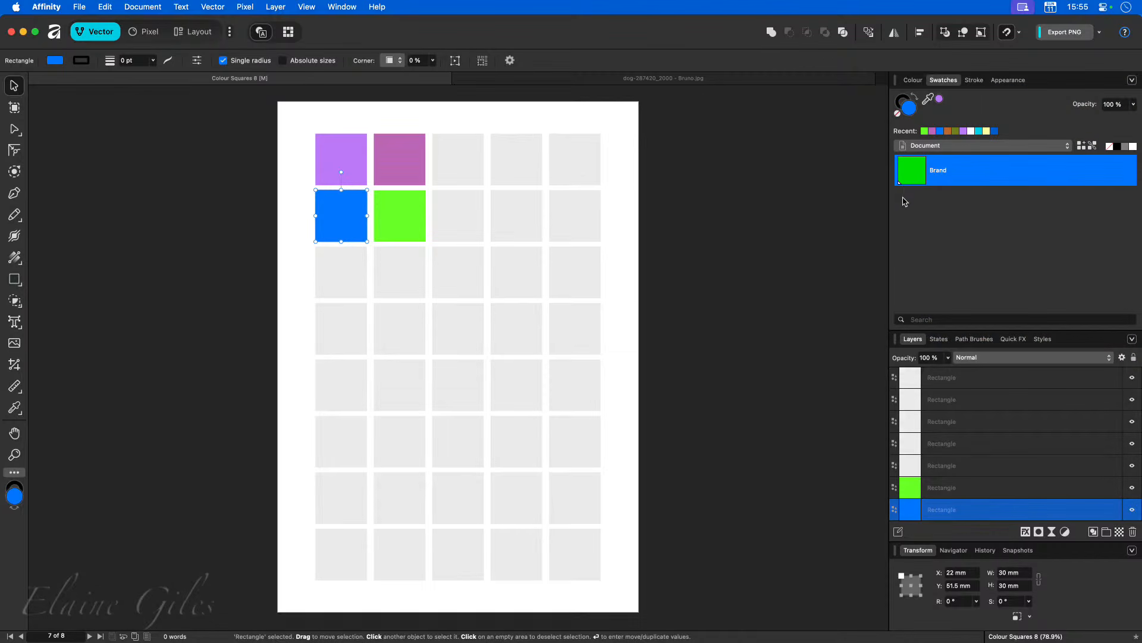
pyautogui.moveTo(880, 166); pyautogui.dragTo(915, 200)
# Step: Add the pink square's colour to the Document palette as an ordinary fill, and compare with the Bruno palette before returning
pyautogui.click(395, 166)
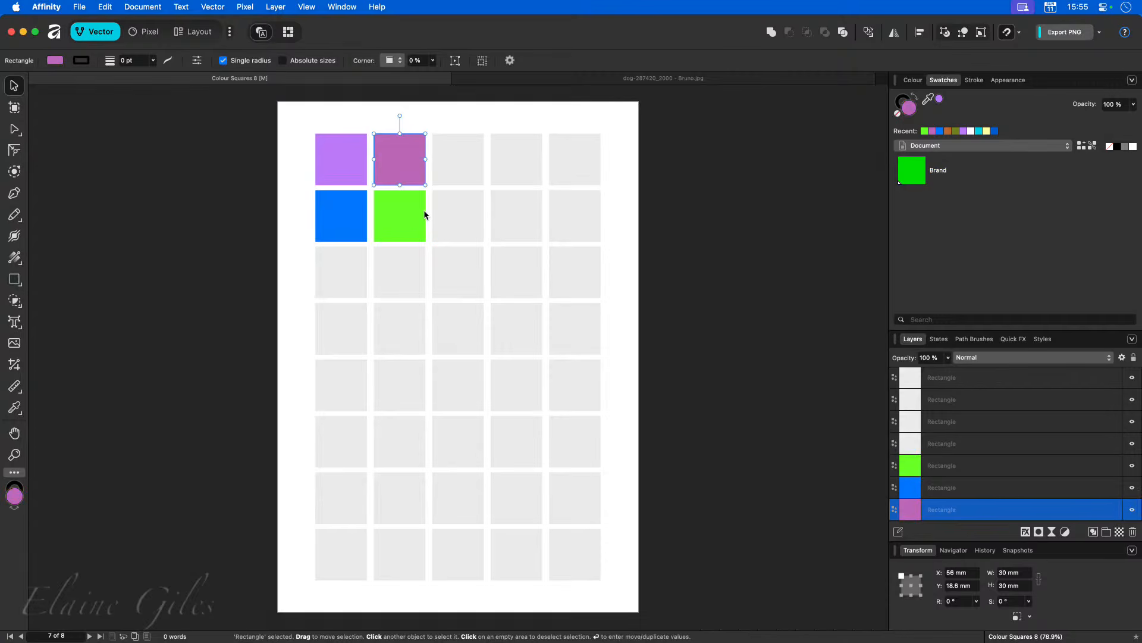
pyautogui.click(1081, 146)
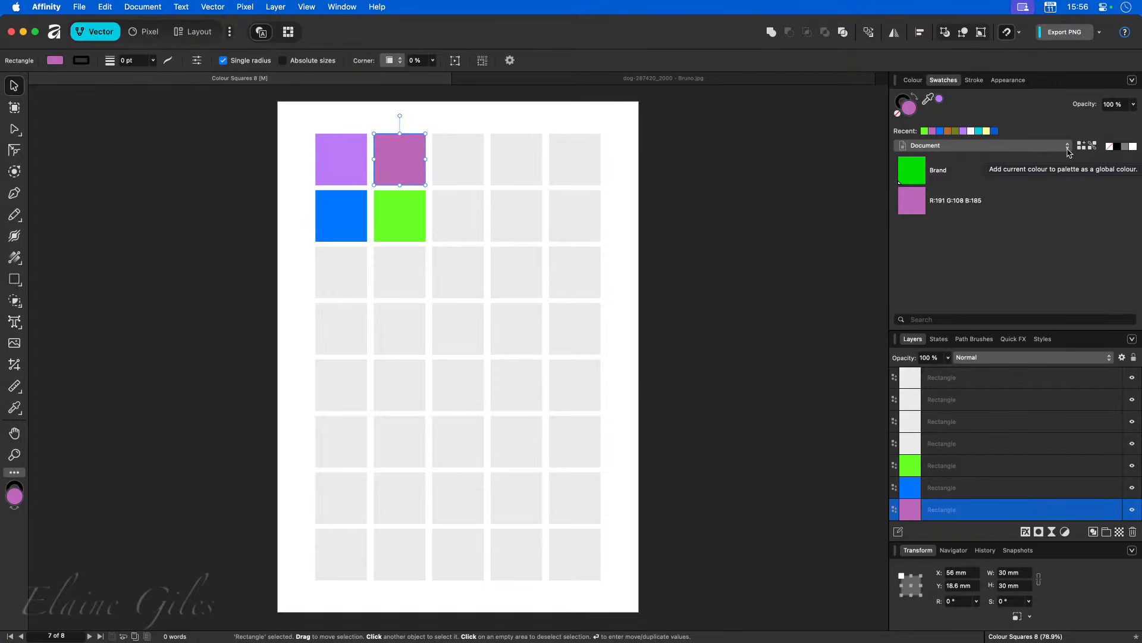
pyautogui.click(1068, 146)
pyautogui.click(1040, 170)
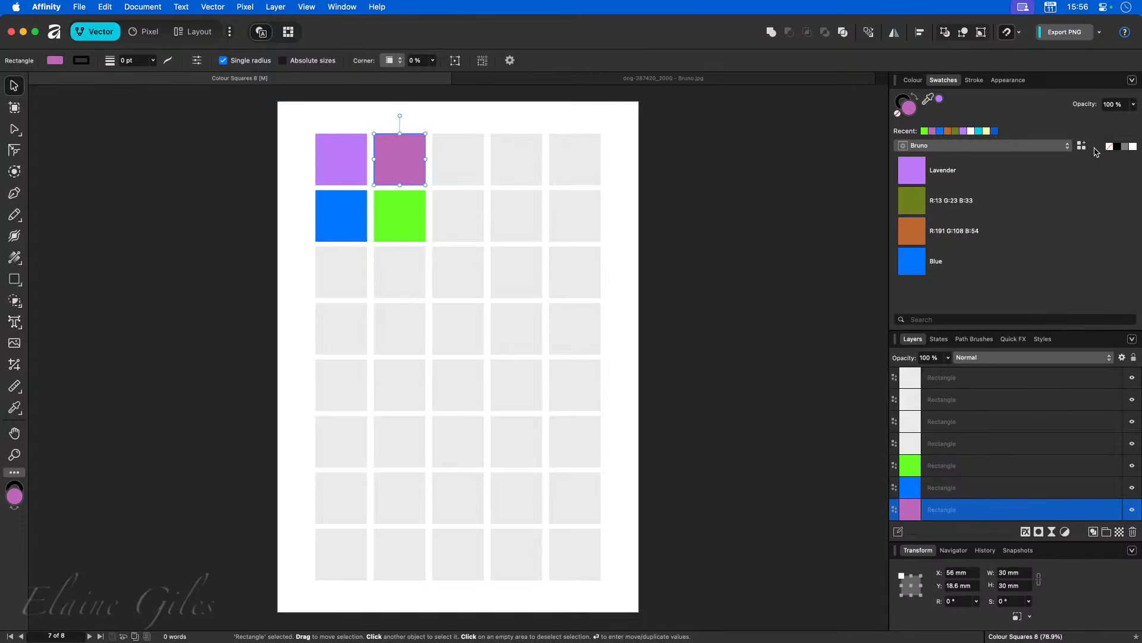
pyautogui.click(1062, 146)
pyautogui.click(1047, 126)
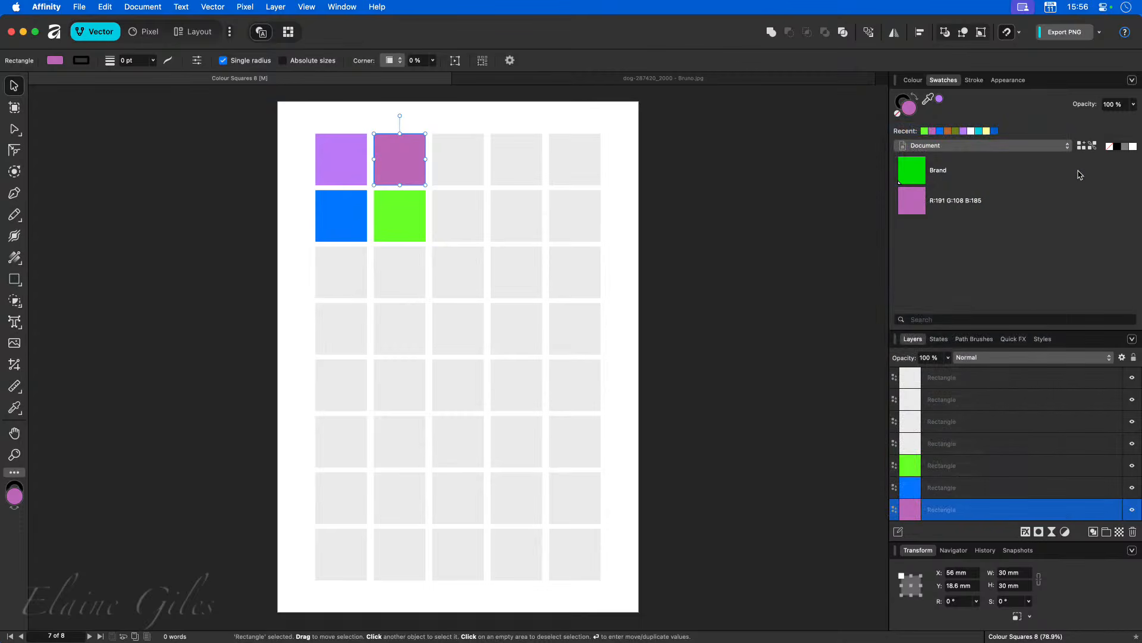
# Step: Add the lavender square's colour to the Document palette as a global colour
pyautogui.click(319, 174)
pyautogui.click(1092, 146)
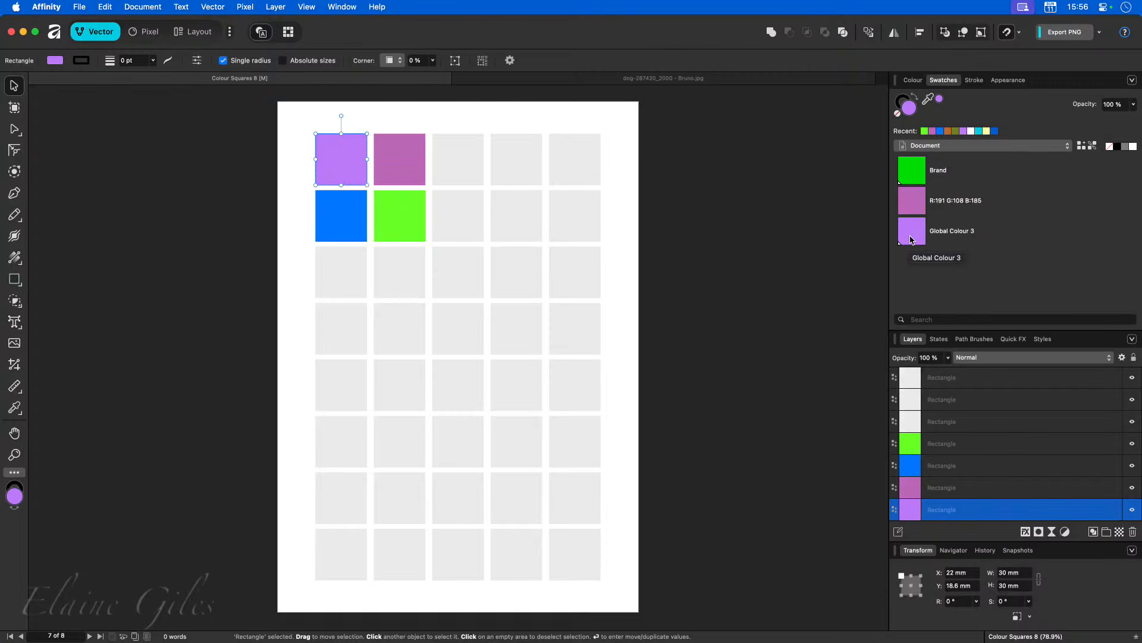
# Step: Fill all five squares in the fourth row with the Brand global colour and deselect them
pyautogui.click(344, 332)
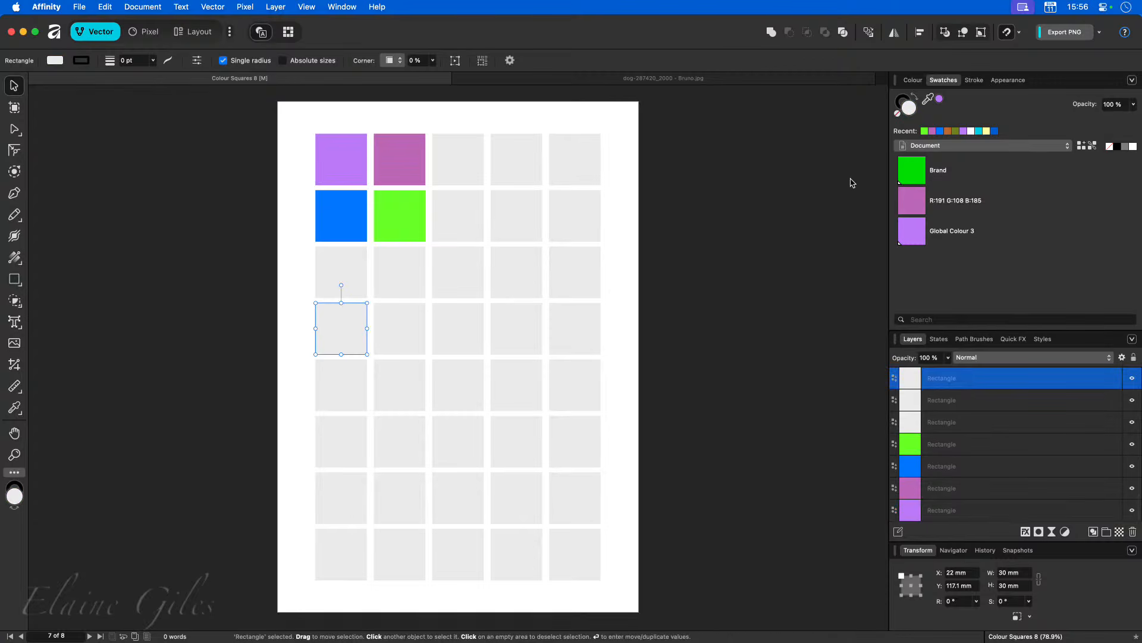
pyautogui.moveTo(630, 323); pyautogui.dragTo(308, 342)
pyautogui.click(910, 171)
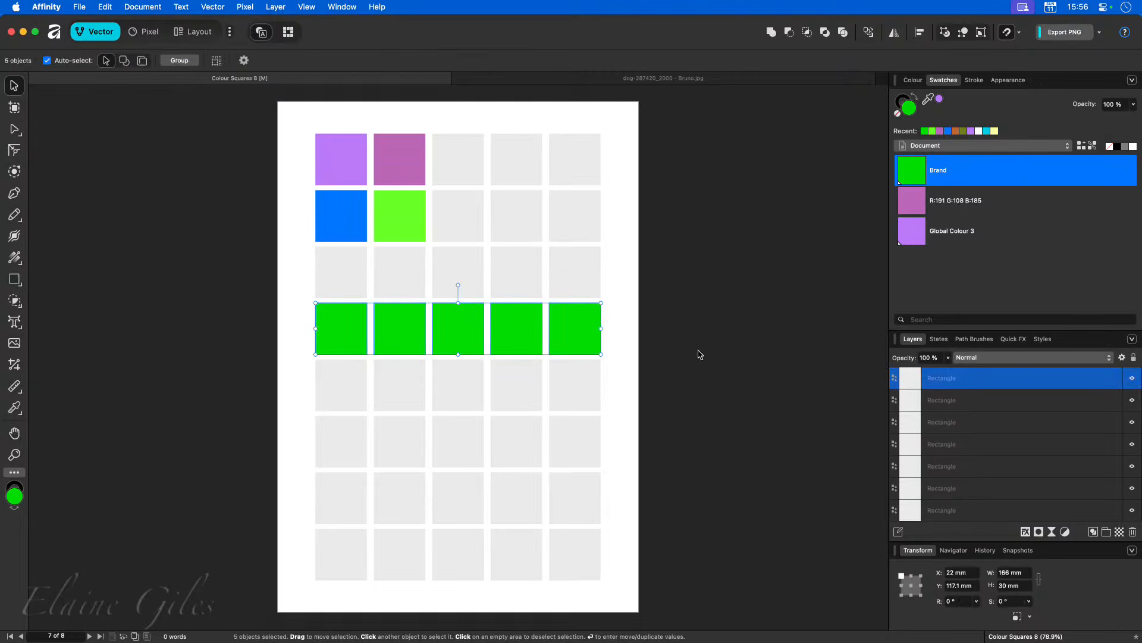
pyautogui.click(669, 351)
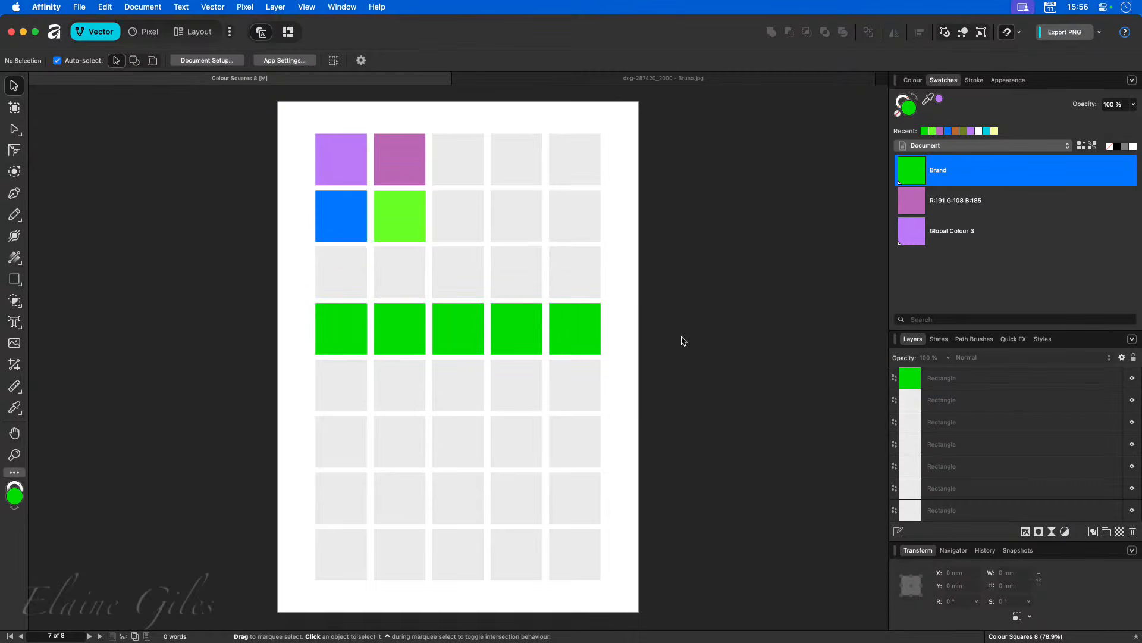
# Step: Rename the Brand global colour as Main Brand
pyautogui.rightClick(915, 175)
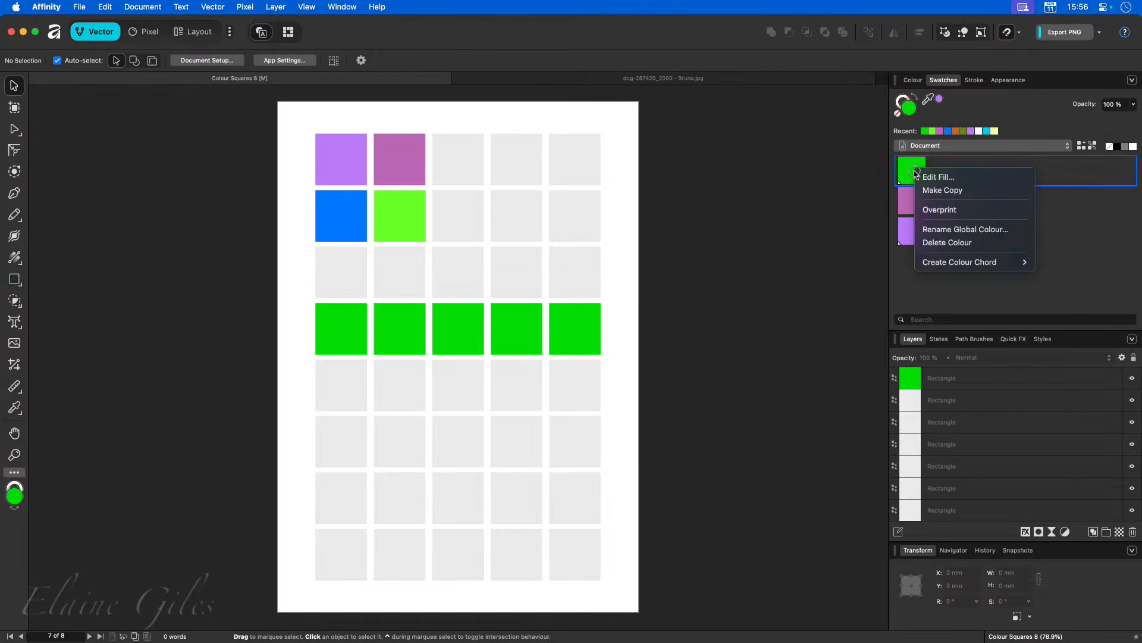
pyautogui.click(958, 230)
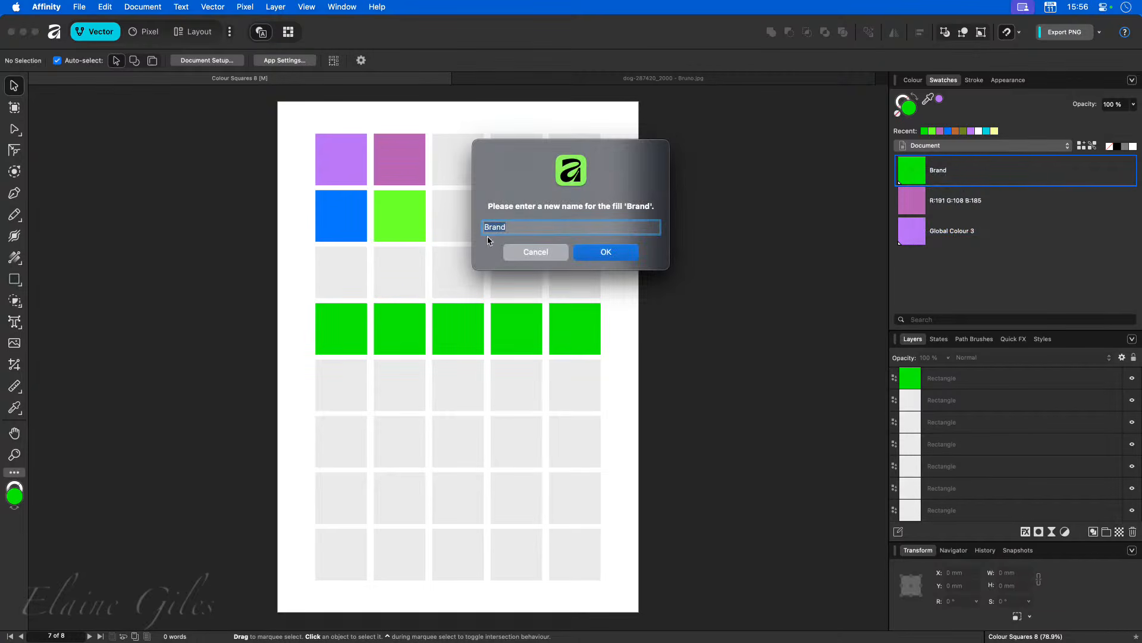
pyautogui.click(538, 229)
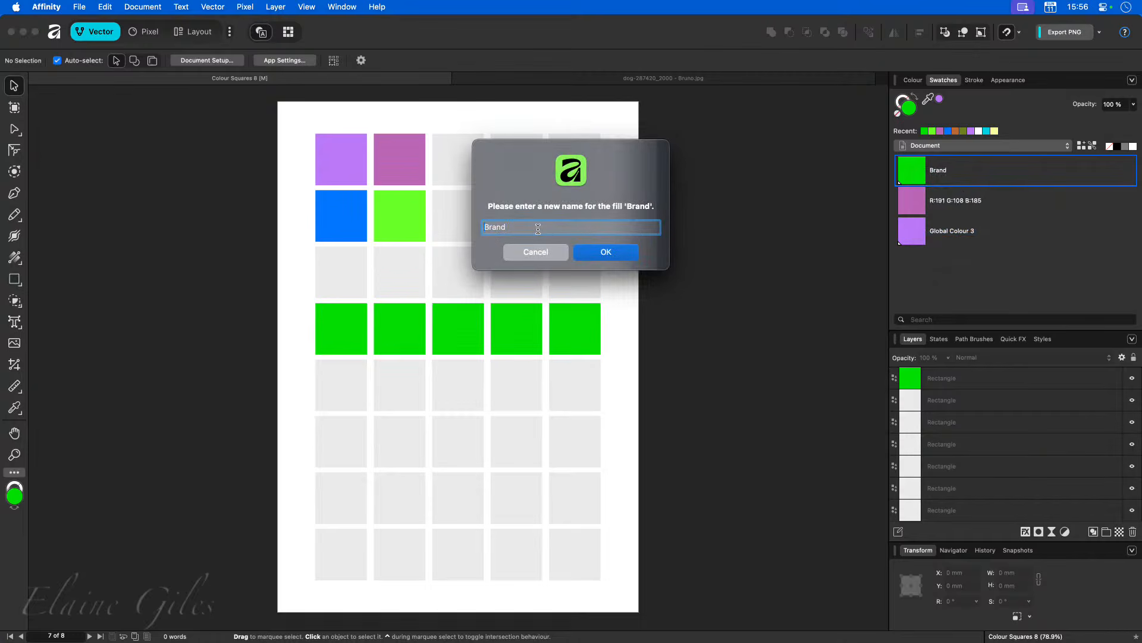
pyautogui.press('super+Left')
pyautogui.write('Main')
pyautogui.press('Return')
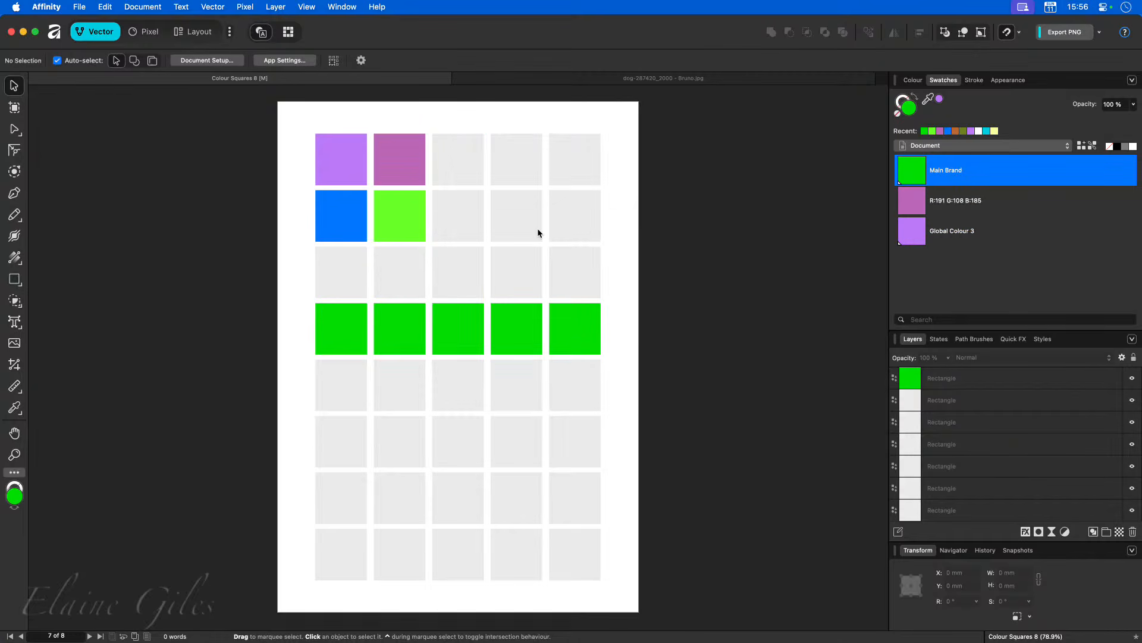
# Step: Edit the Main Brand global colour's fill to blue 0065D0 and close the colour editor
pyautogui.rightClick(914, 175)
pyautogui.click(933, 178)
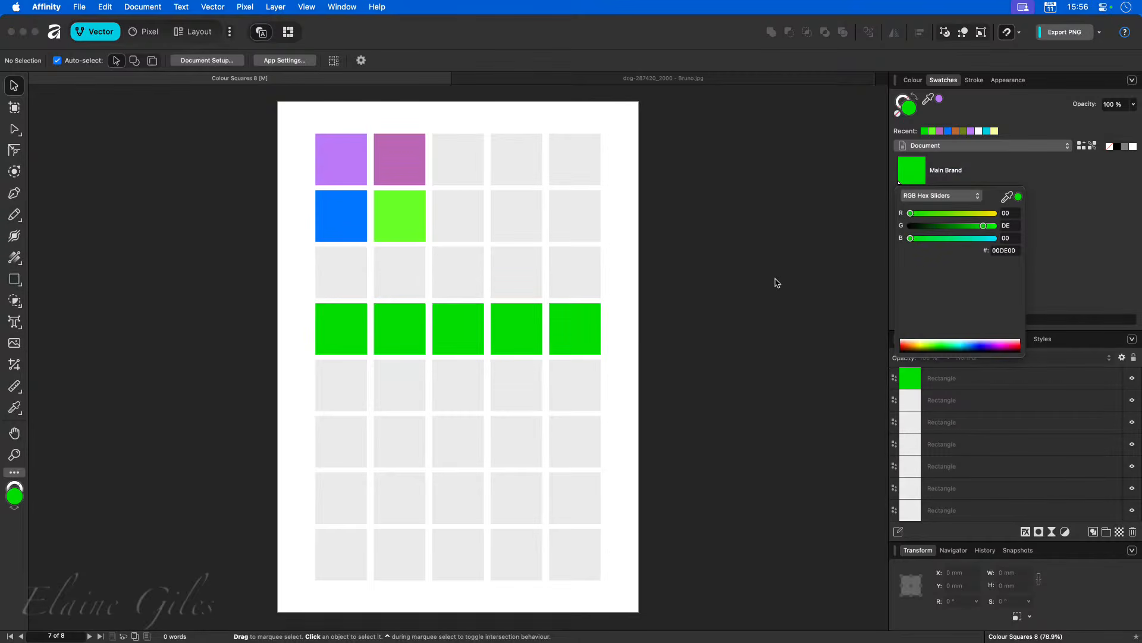
pyautogui.moveTo(984, 226)
pyautogui.mouseDown()
pyautogui.moveTo(927, 239)
pyautogui.moveTo(979, 238)
pyautogui.mouseUp()
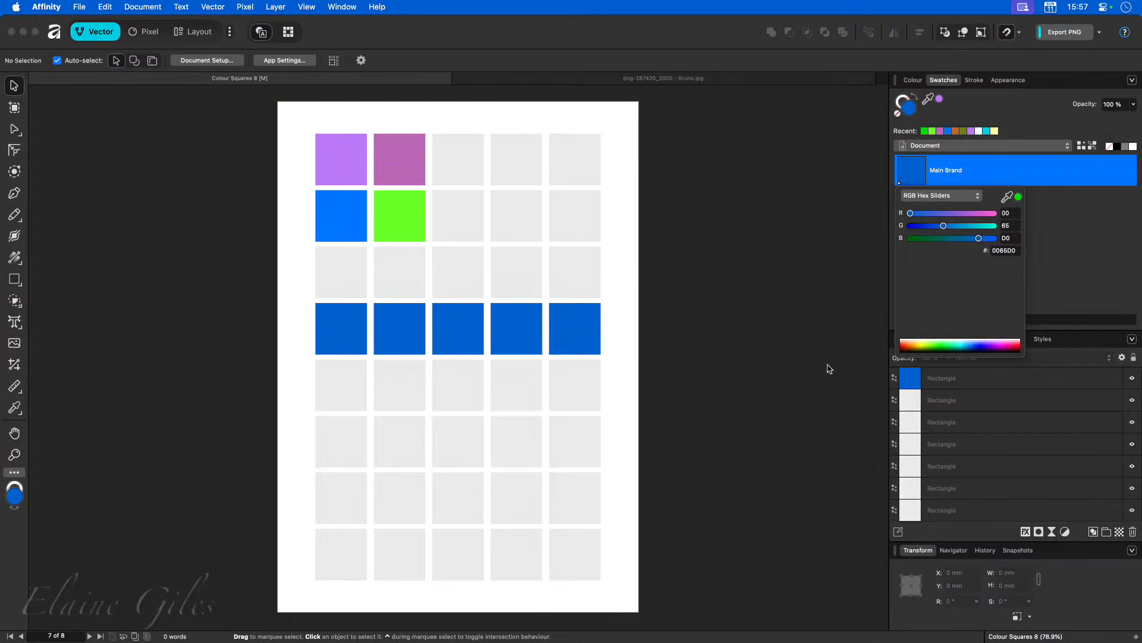
pyautogui.click(1068, 260)
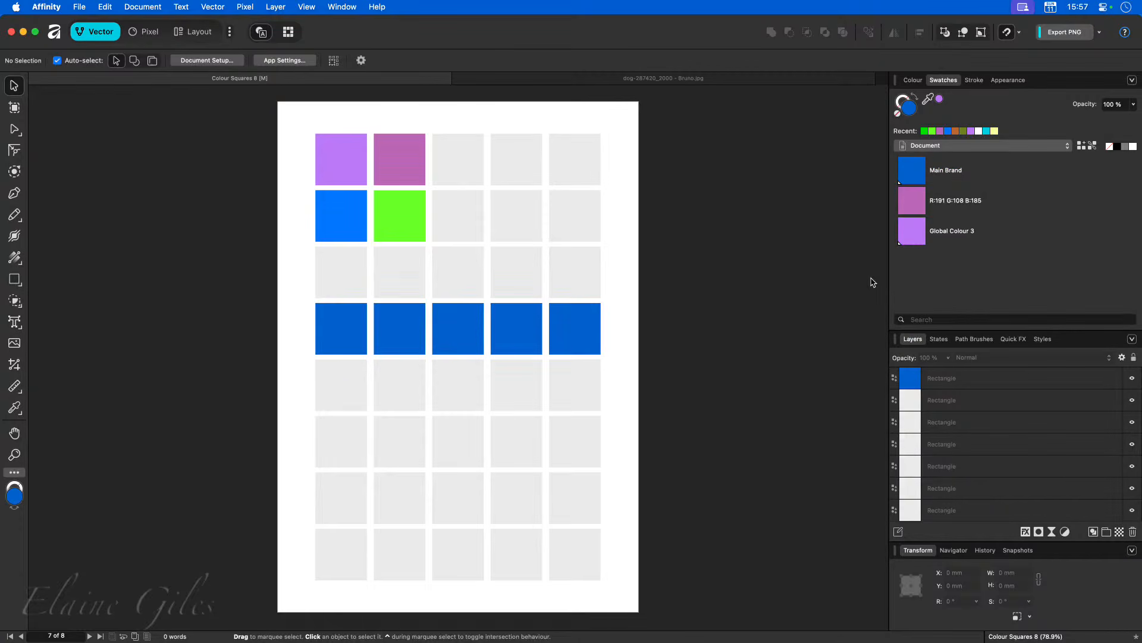
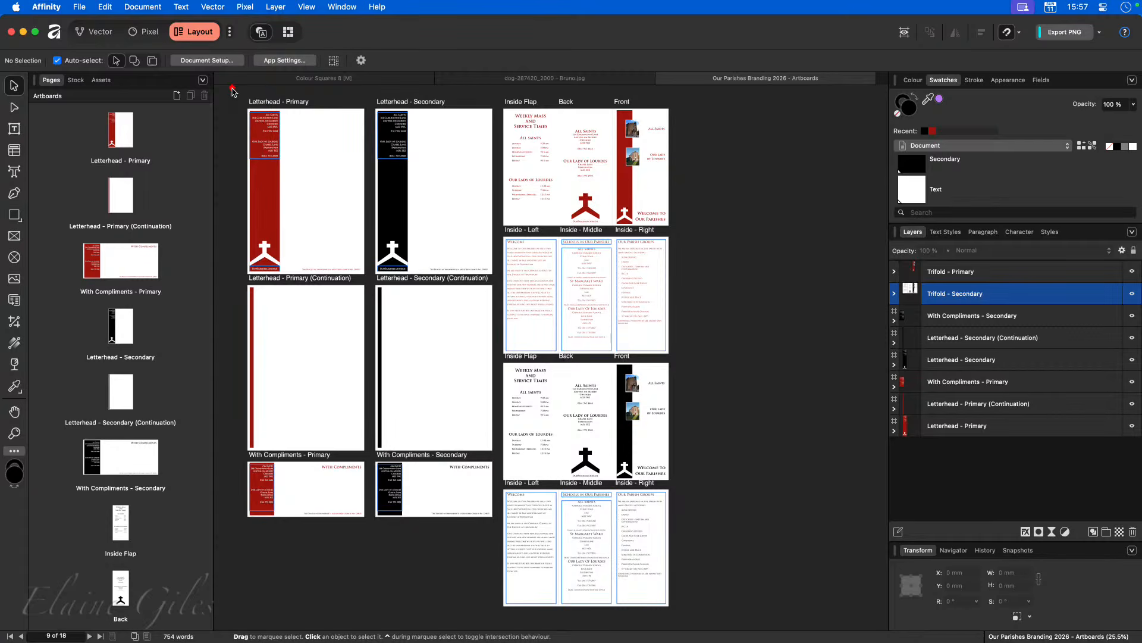
# Step: Examine the Primary trifold, letterhead, continuation and With Compliments designs, plus the Secondary letterhead, in the parish branding document
pyautogui.moveTo(232, 88)
pyautogui.mouseDown()
pyautogui.moveTo(357, 247)
pyautogui.moveTo(372, 530)
pyautogui.mouseUp()
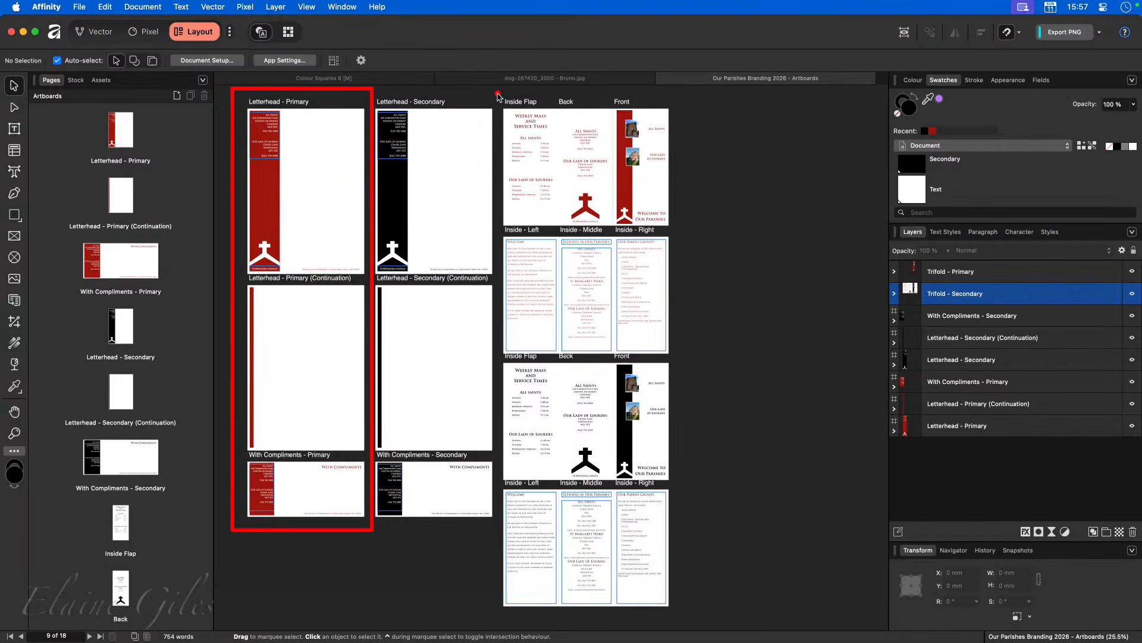
pyautogui.moveTo(544, 181)
pyautogui.mouseDown()
pyautogui.moveTo(673, 321)
pyautogui.moveTo(678, 363)
pyautogui.mouseUp()
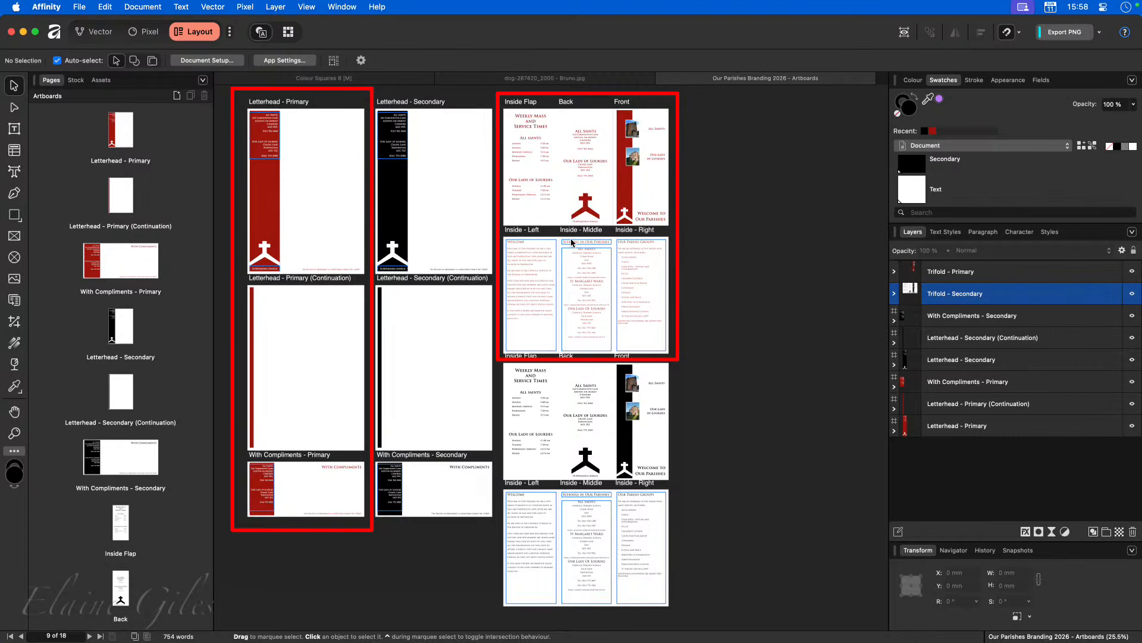
pyautogui.scroll(2, 909, 169)
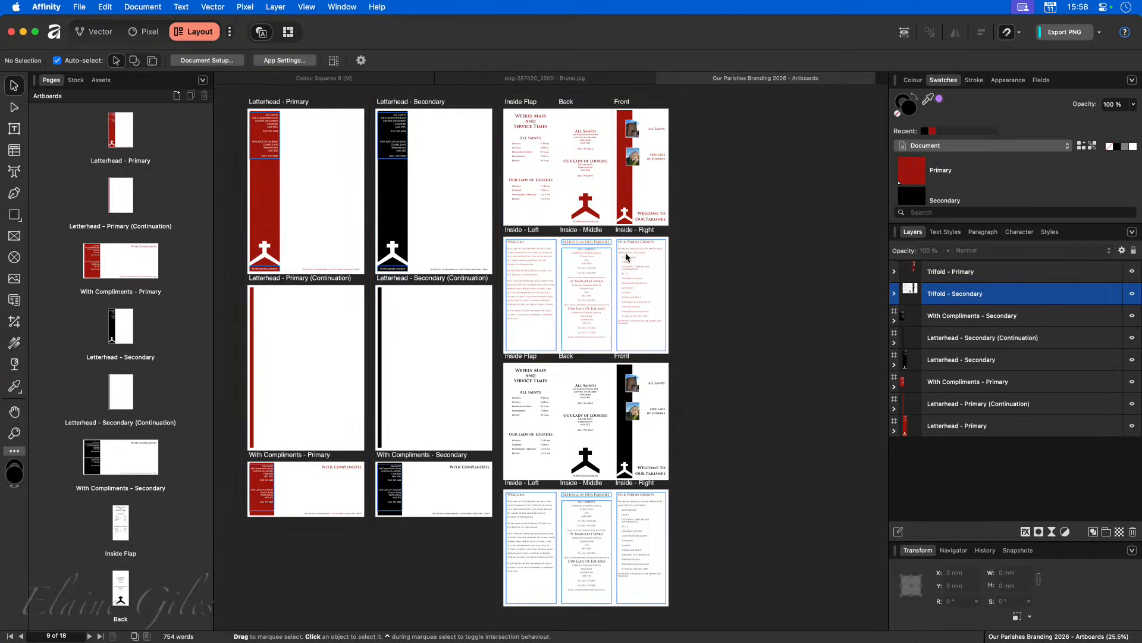
pyautogui.click(912, 272)
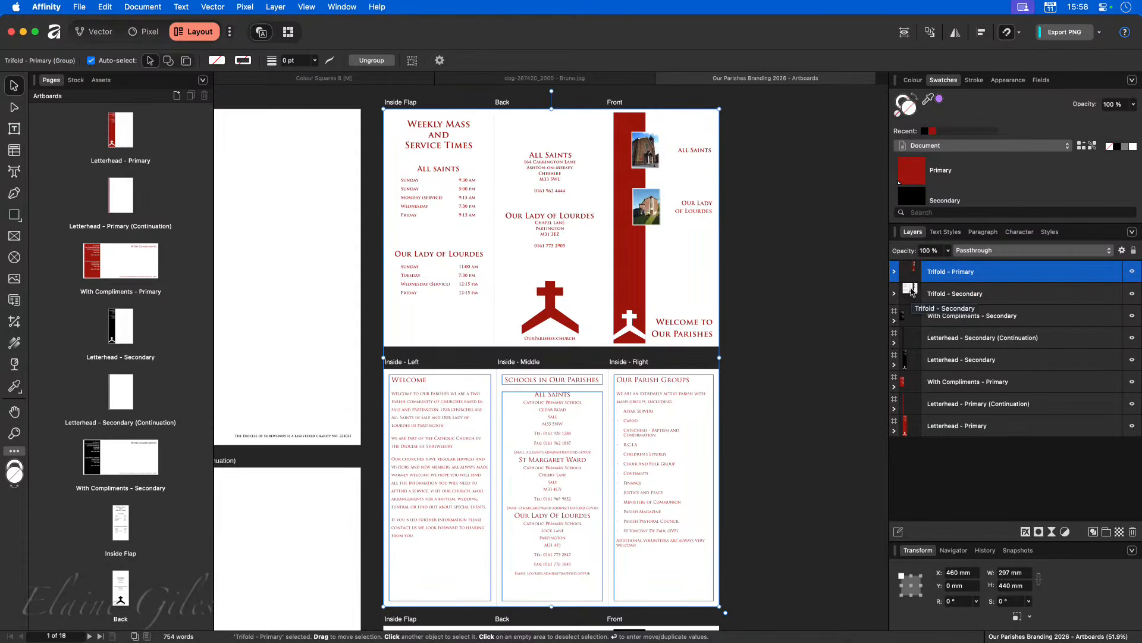
pyautogui.click(910, 423)
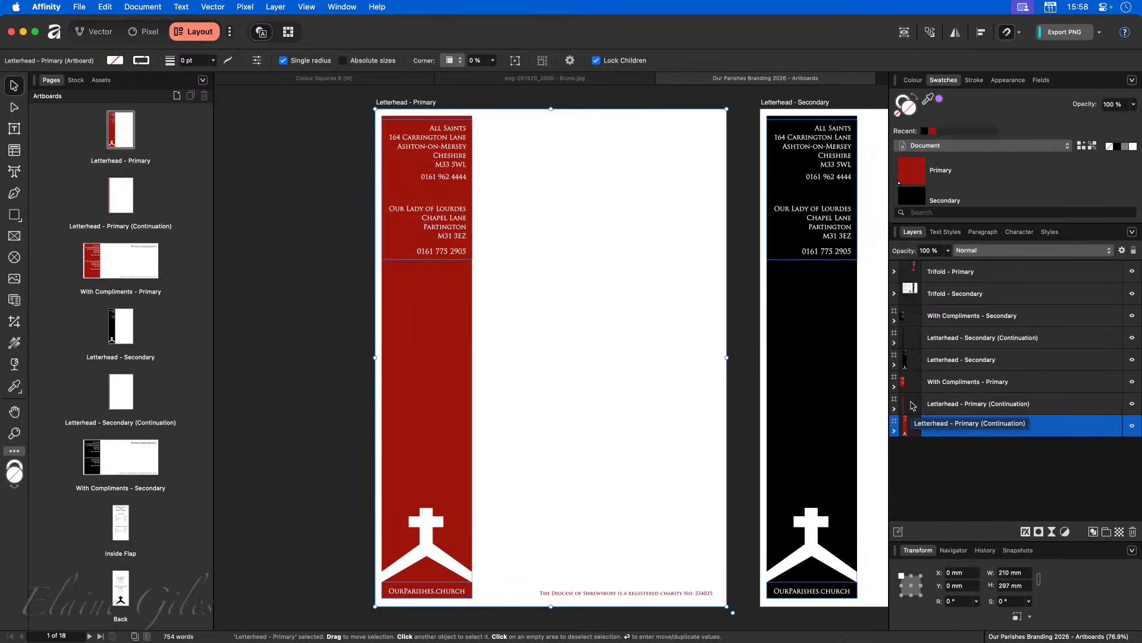
pyautogui.click(911, 404)
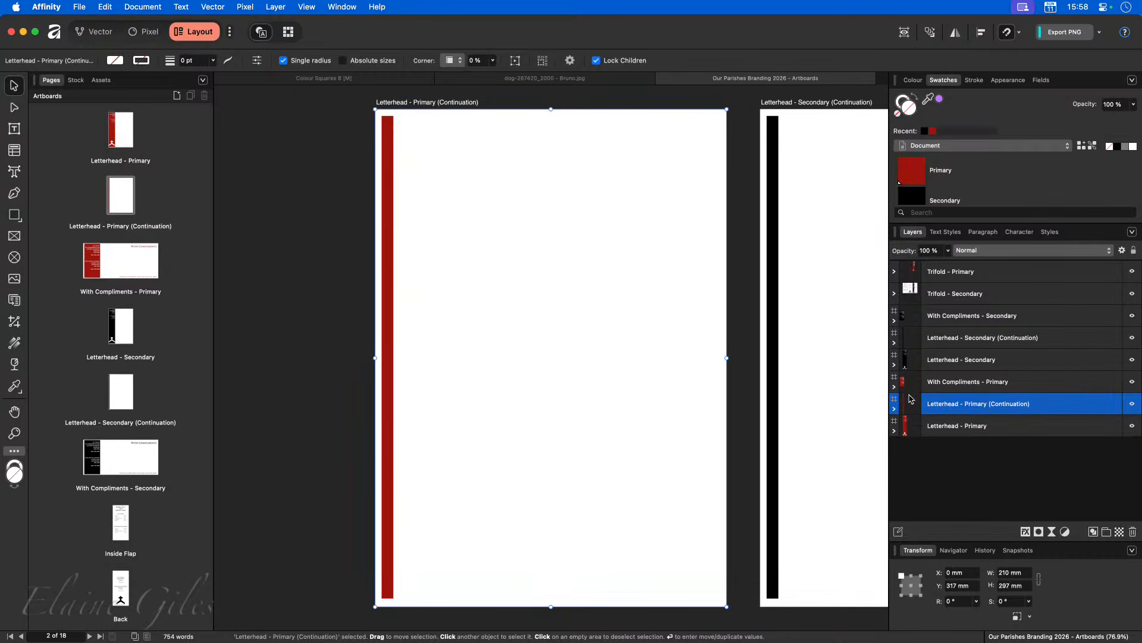
pyautogui.click(910, 383)
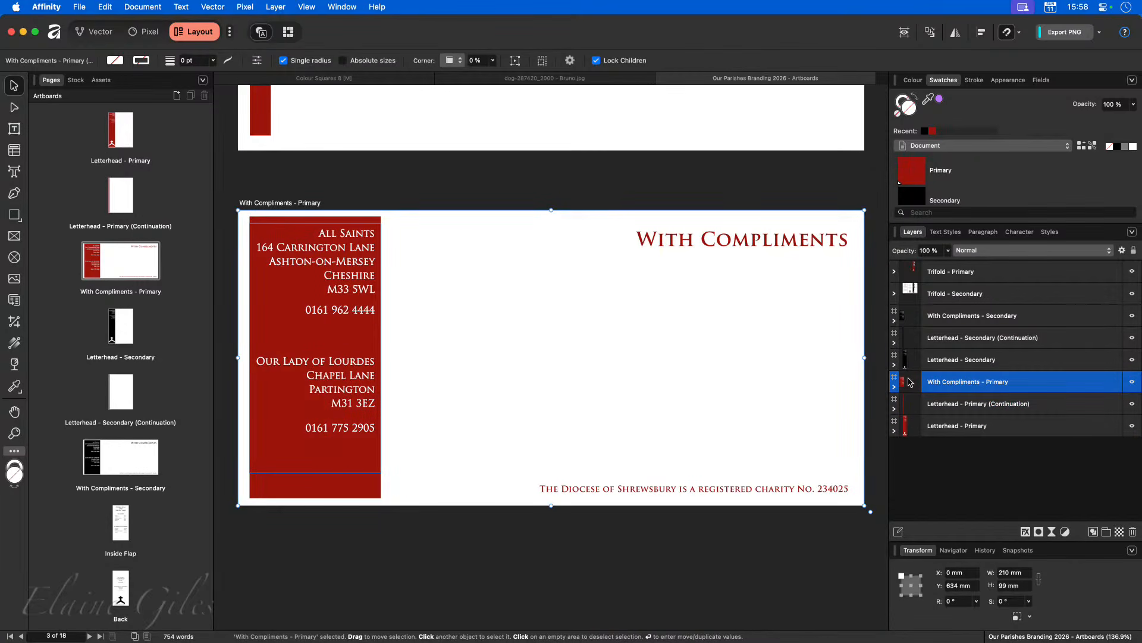
pyautogui.click(914, 365)
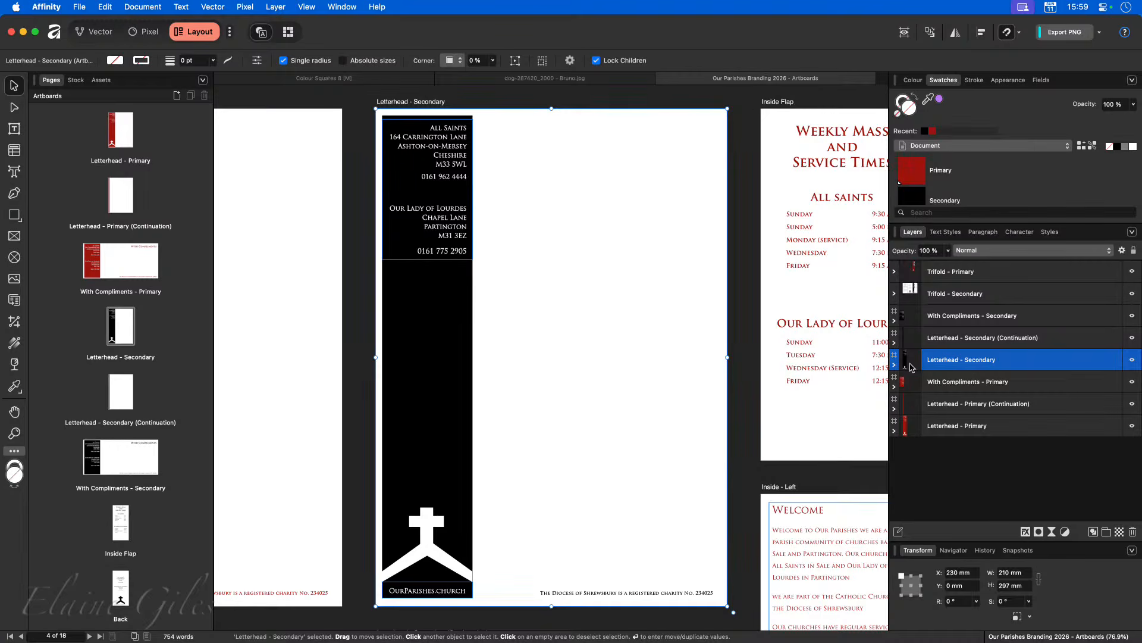
# Step: Edit the Primary global colour's fill to green 2F8247 with all the artboards in view
pyautogui.press('super+0')
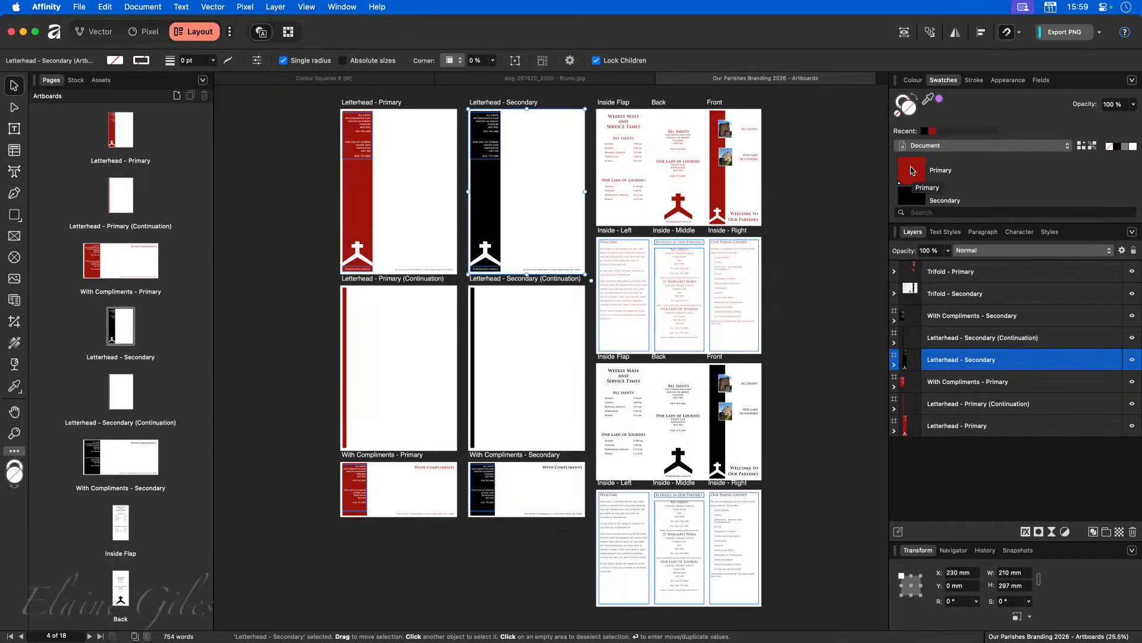
pyautogui.rightClick(911, 171)
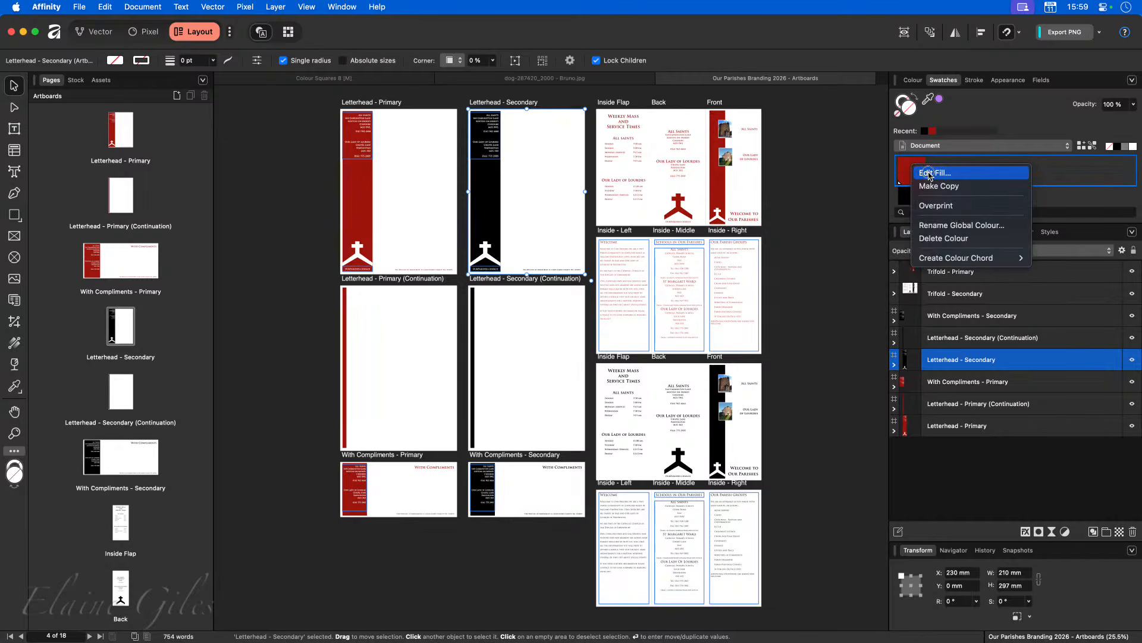
pyautogui.click(930, 173)
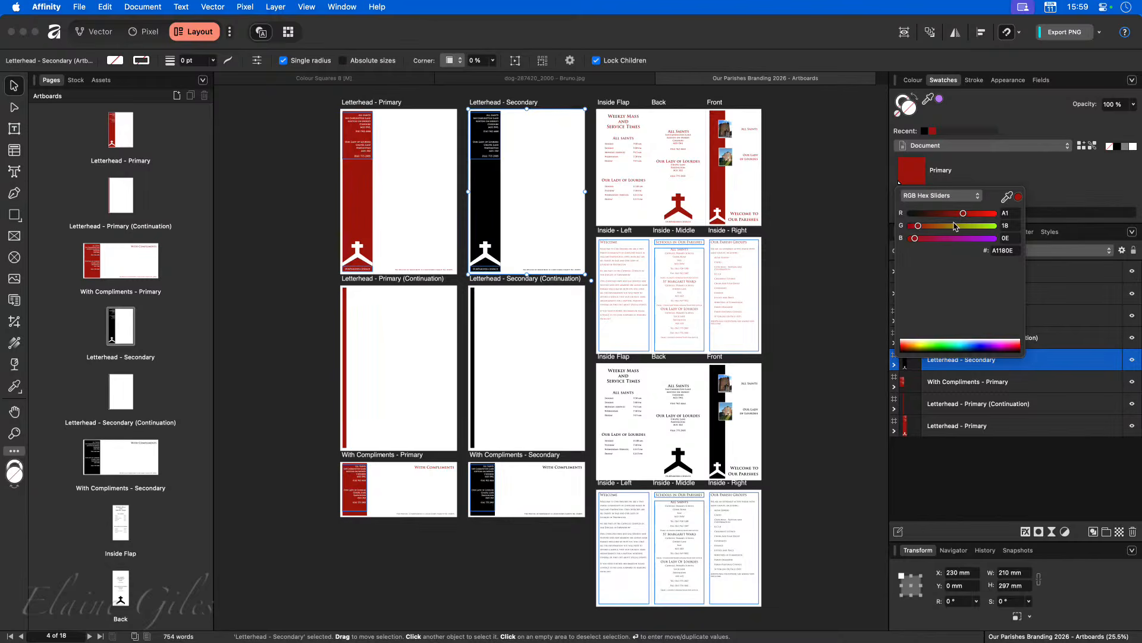
pyautogui.moveTo(918, 227); pyautogui.dragTo(936, 243)
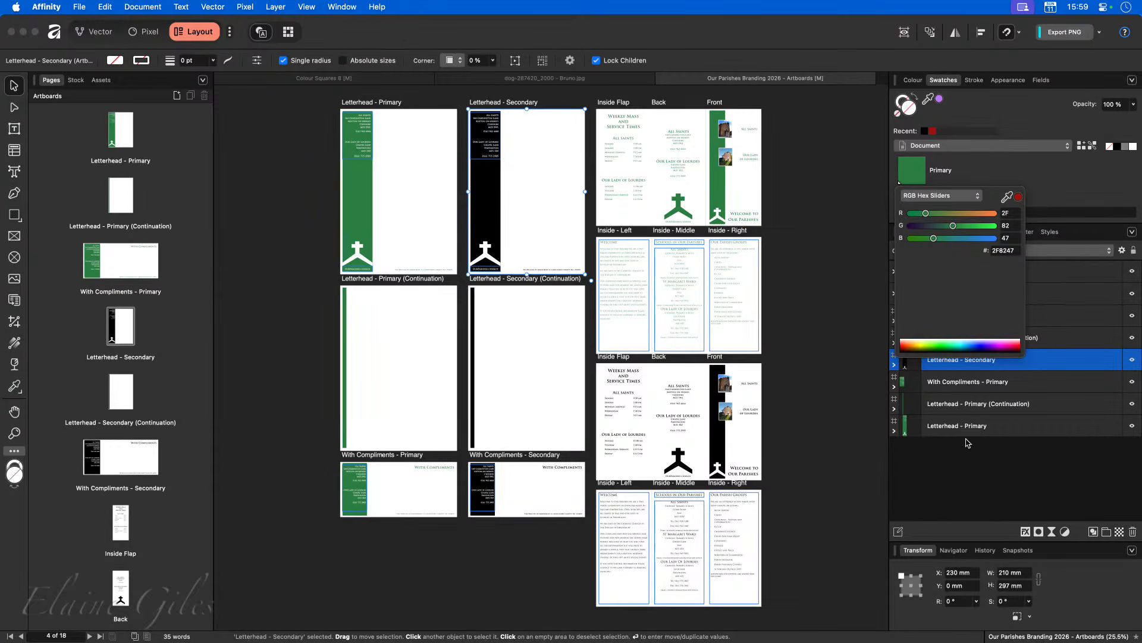
pyautogui.click(964, 470)
# Step: Check the new colour on the Primary letterhead, continuation sheet, With Compliments slip and trifold
pyautogui.doubleClick(906, 427)
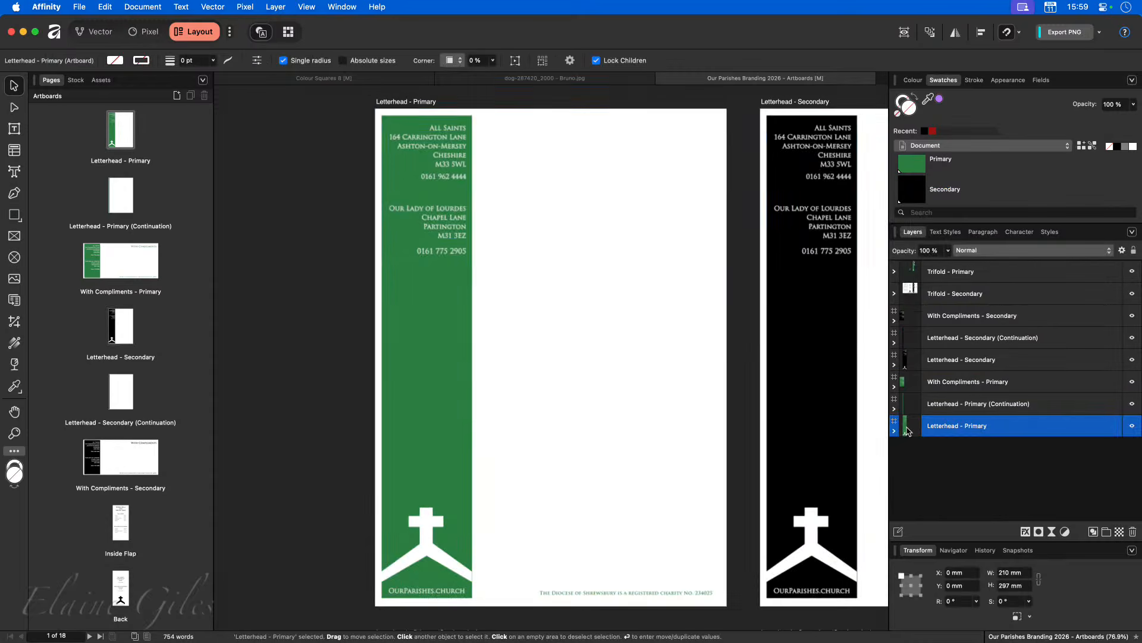
pyautogui.doubleClick(907, 404)
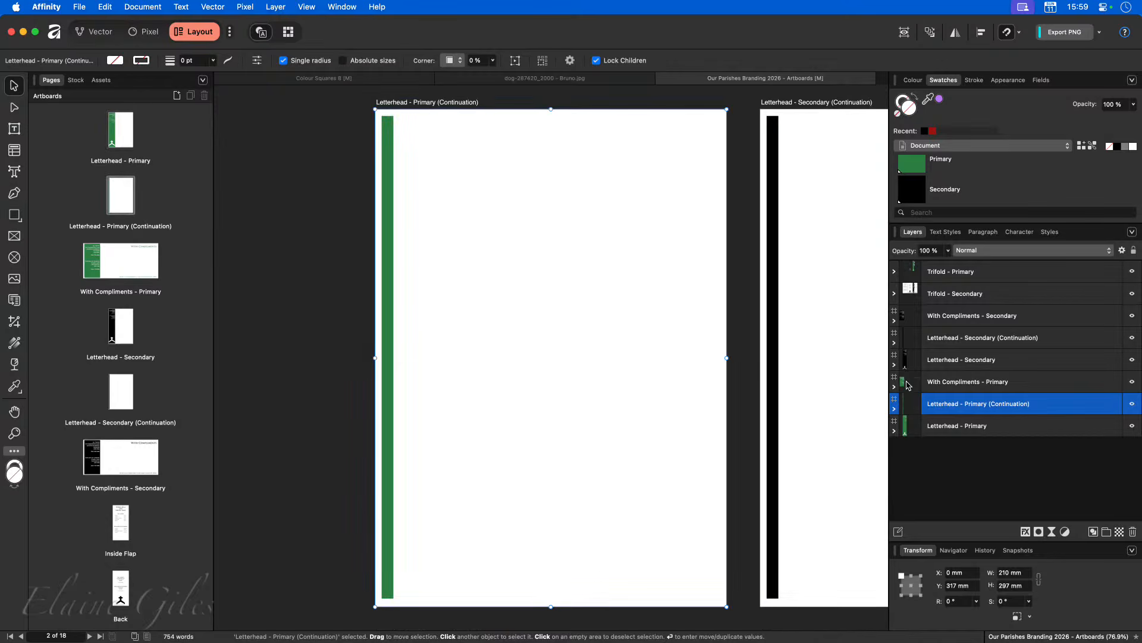
pyautogui.doubleClick(907, 383)
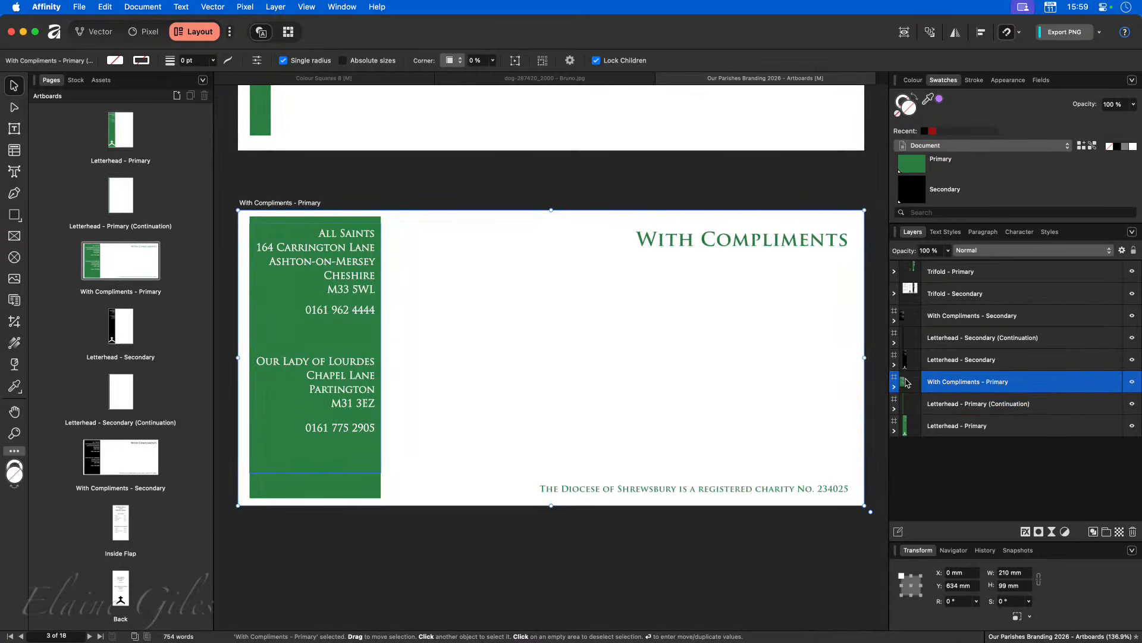
pyautogui.doubleClick(916, 277)
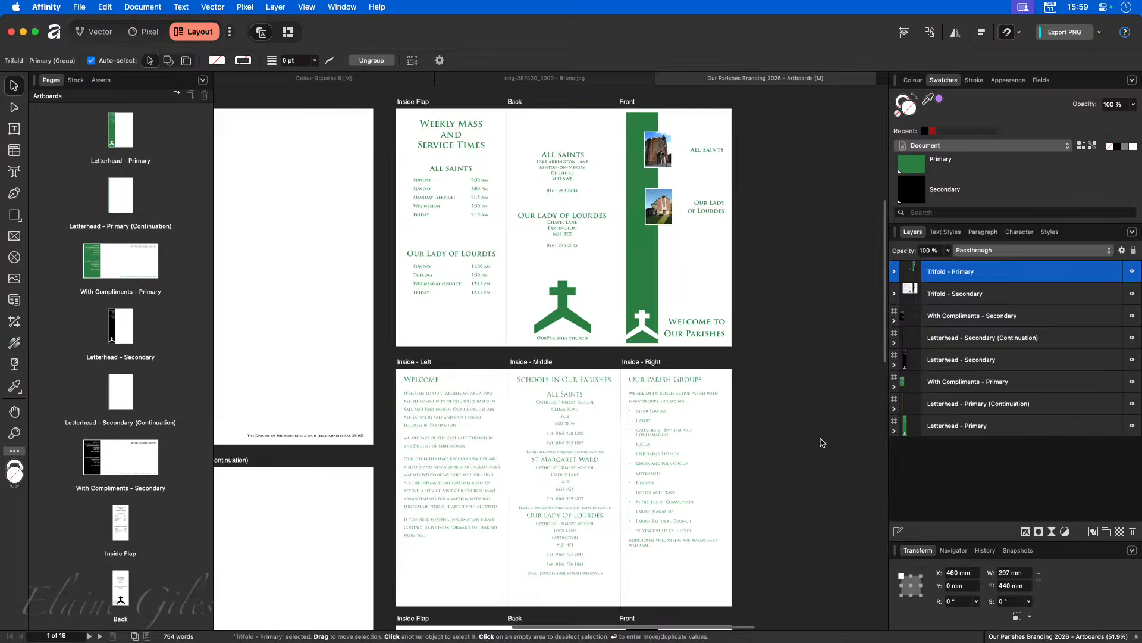
pyautogui.hscroll(-5, 820, 439)
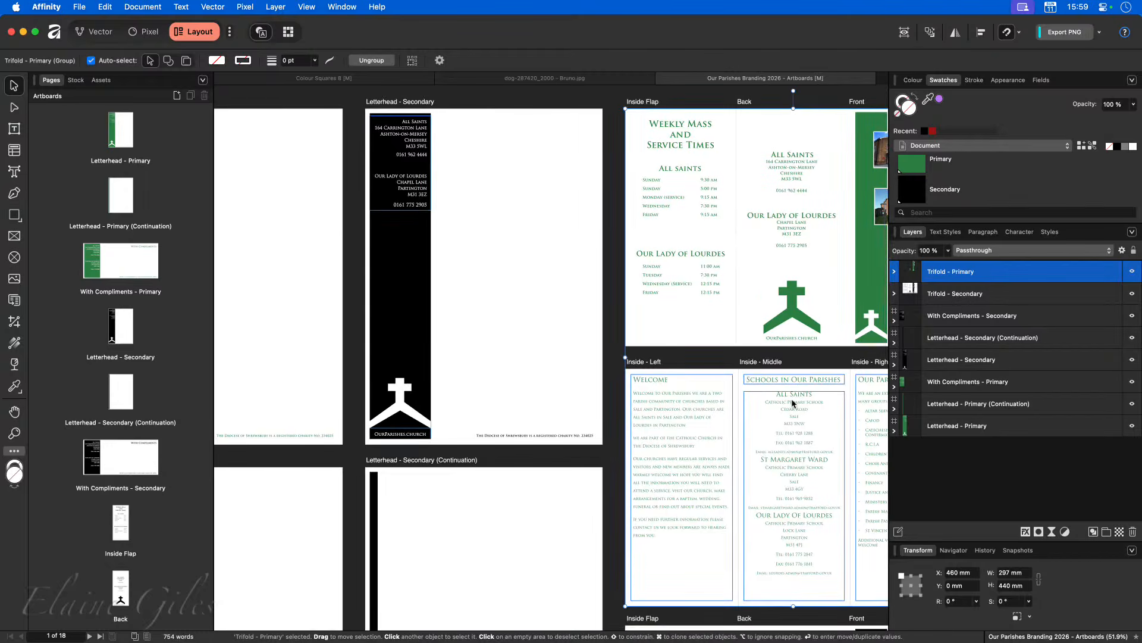
# Step: Focus on the Letterhead - Secondary artboard, edit the Secondary global colour's fill to blue 0081E7, and deselect
pyautogui.doubleClick(940, 361)
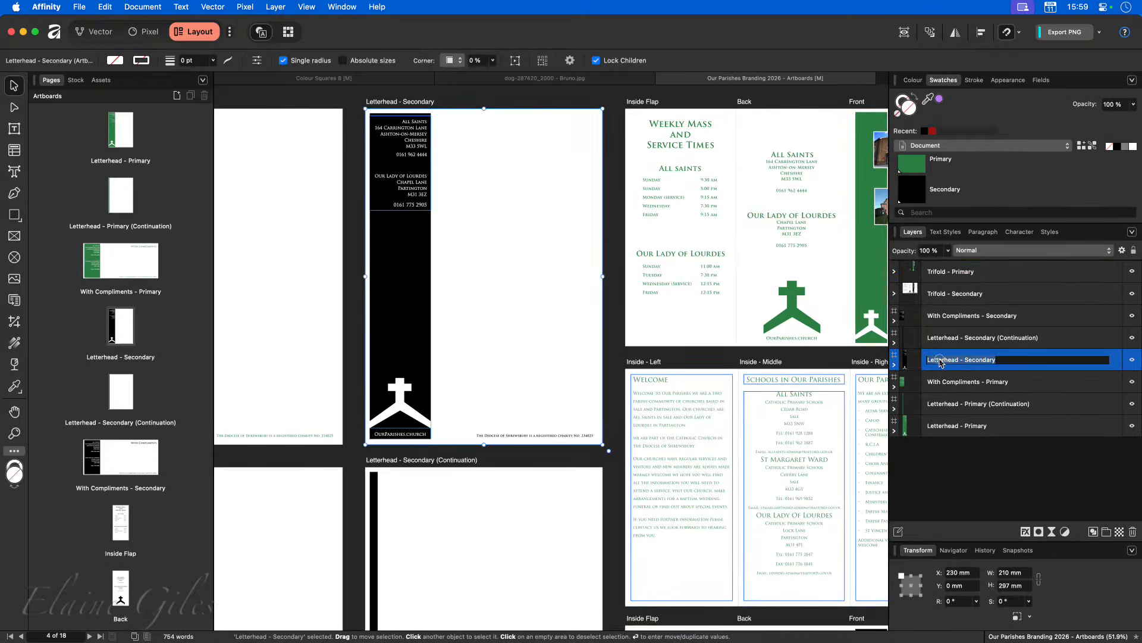
pyautogui.doubleClick(911, 359)
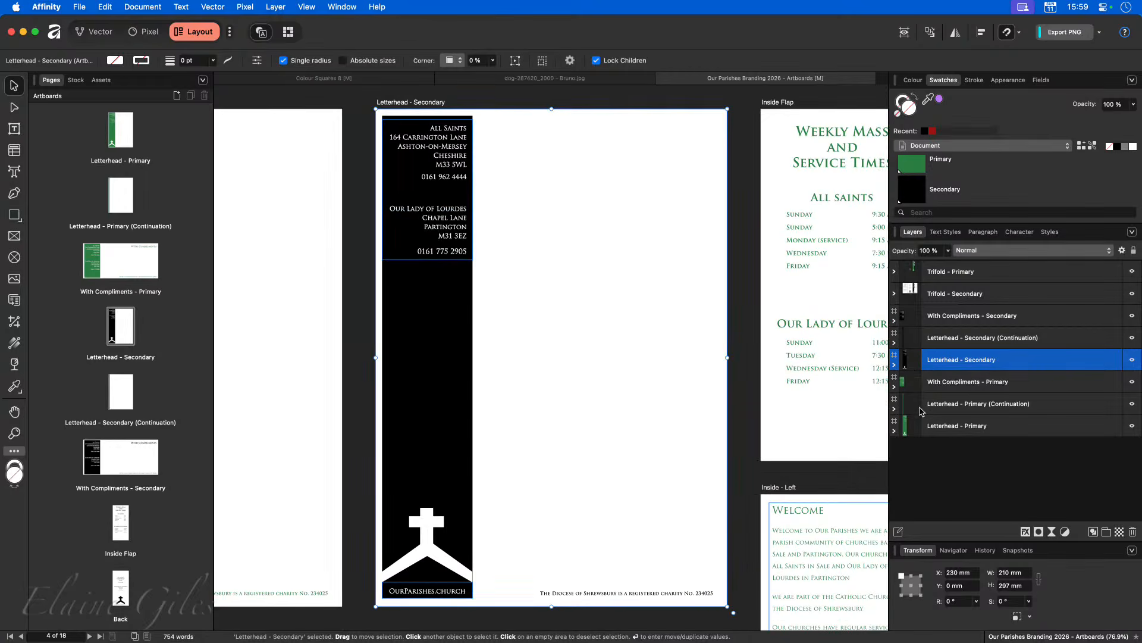
pyautogui.rightClick(915, 190)
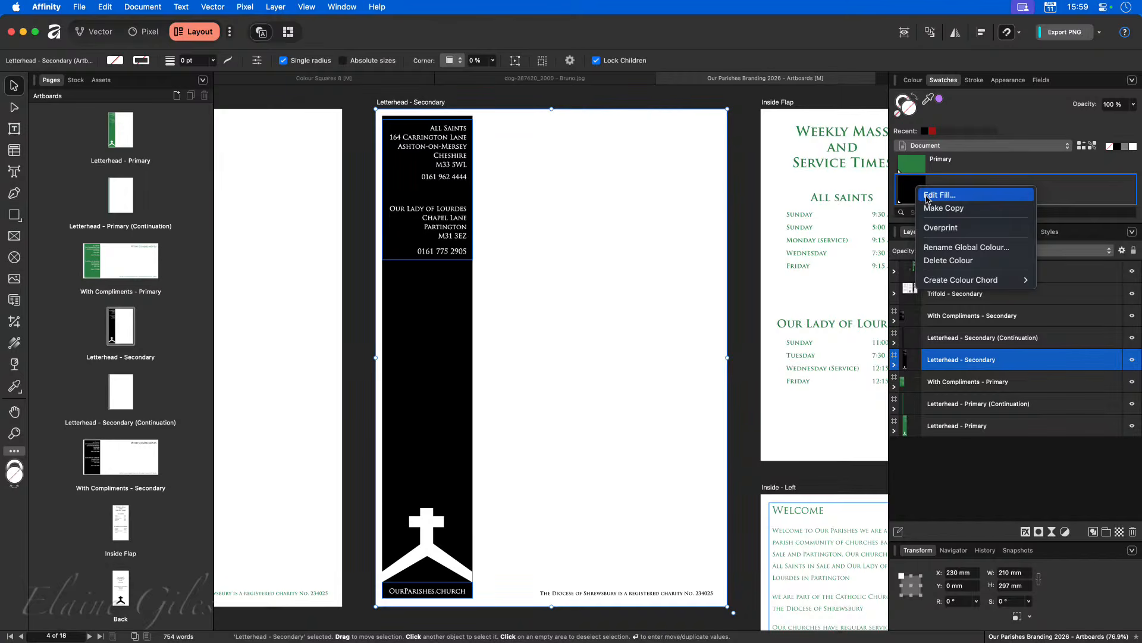
pyautogui.click(939, 195)
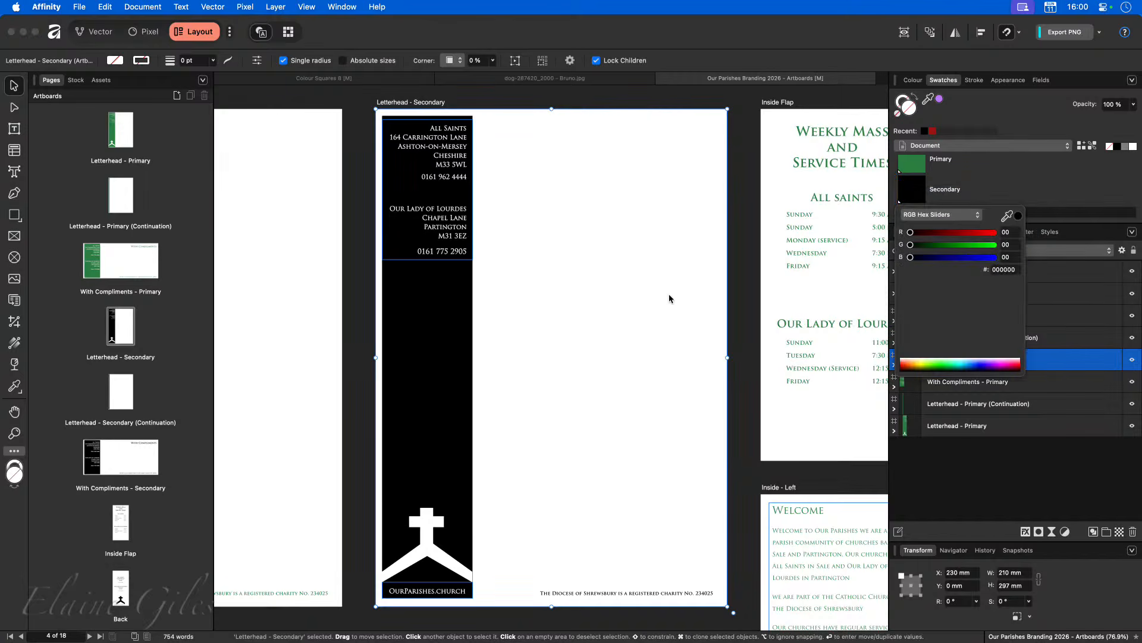
pyautogui.moveTo(932, 245)
pyautogui.mouseDown()
pyautogui.moveTo(987, 259)
pyautogui.moveTo(952, 249)
pyautogui.mouseUp()
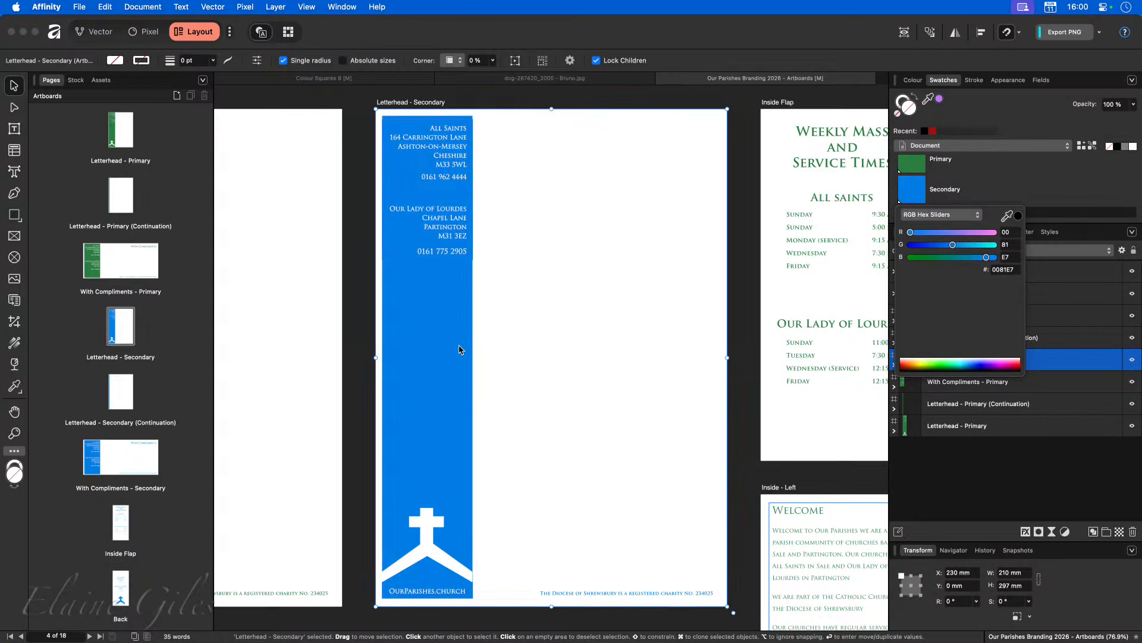
pyautogui.click(743, 437)
pyautogui.click(630, 443)
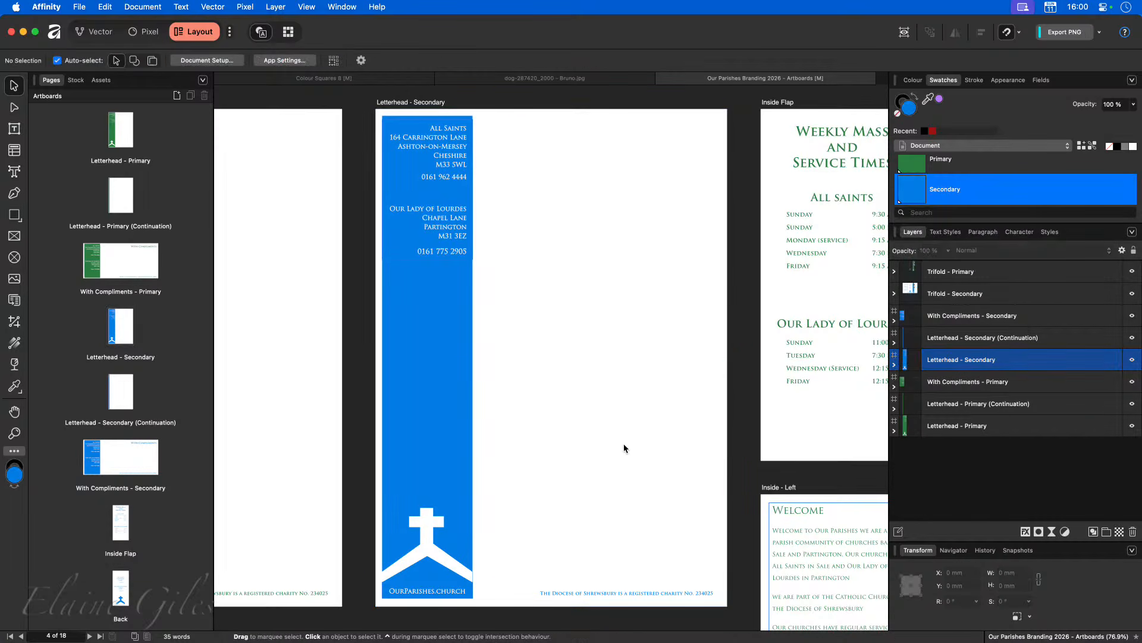
# Step: Review the Secondary letterhead, continuation sheet, With Compliments slip and both trifolds, then the complete set of artboards
pyautogui.press('super+0')
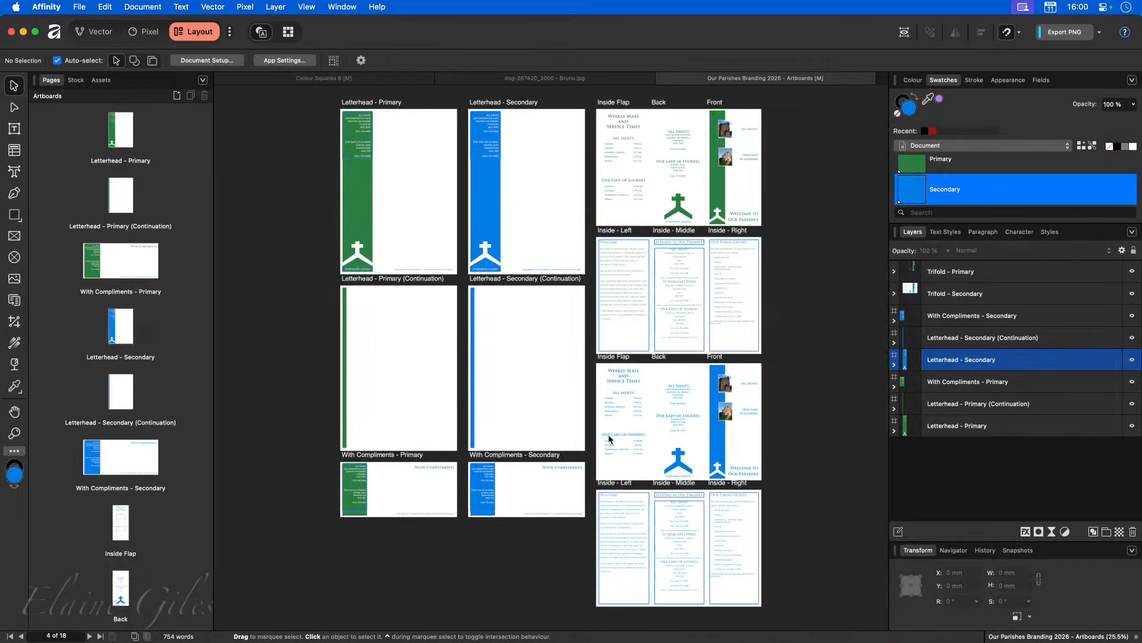
pyautogui.click(915, 363)
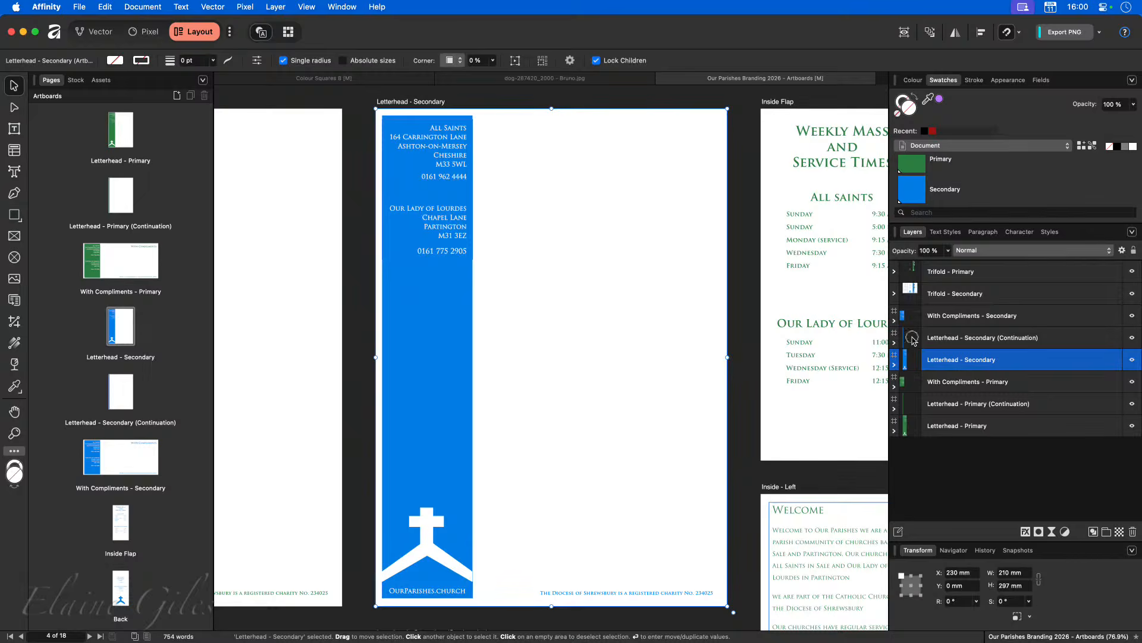
pyautogui.click(914, 338)
pyautogui.click(915, 316)
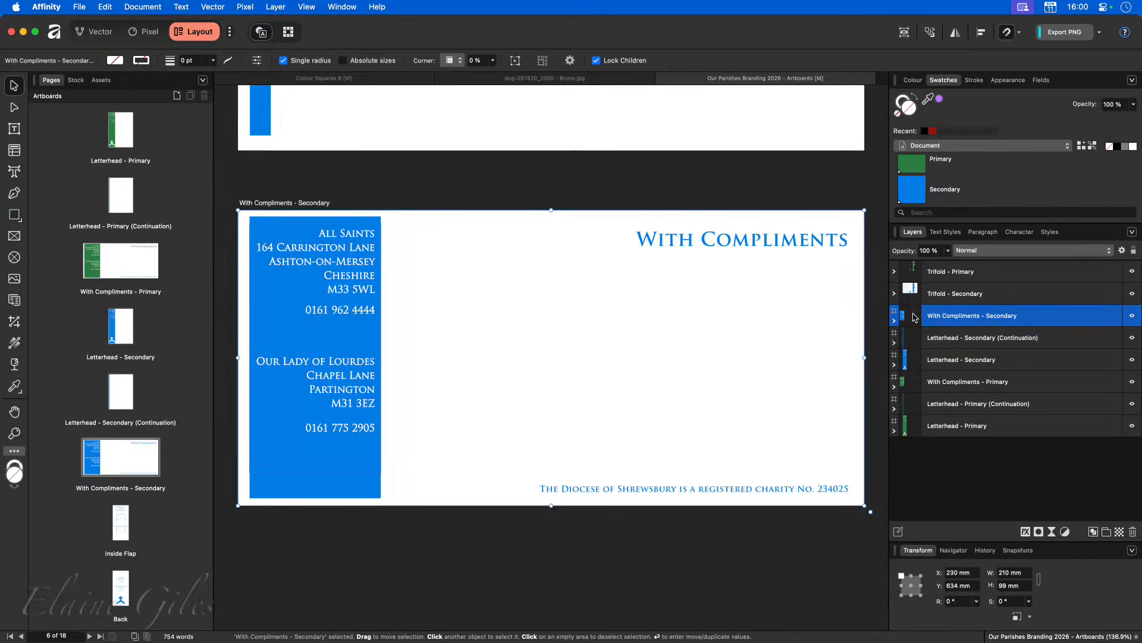
pyautogui.click(916, 294)
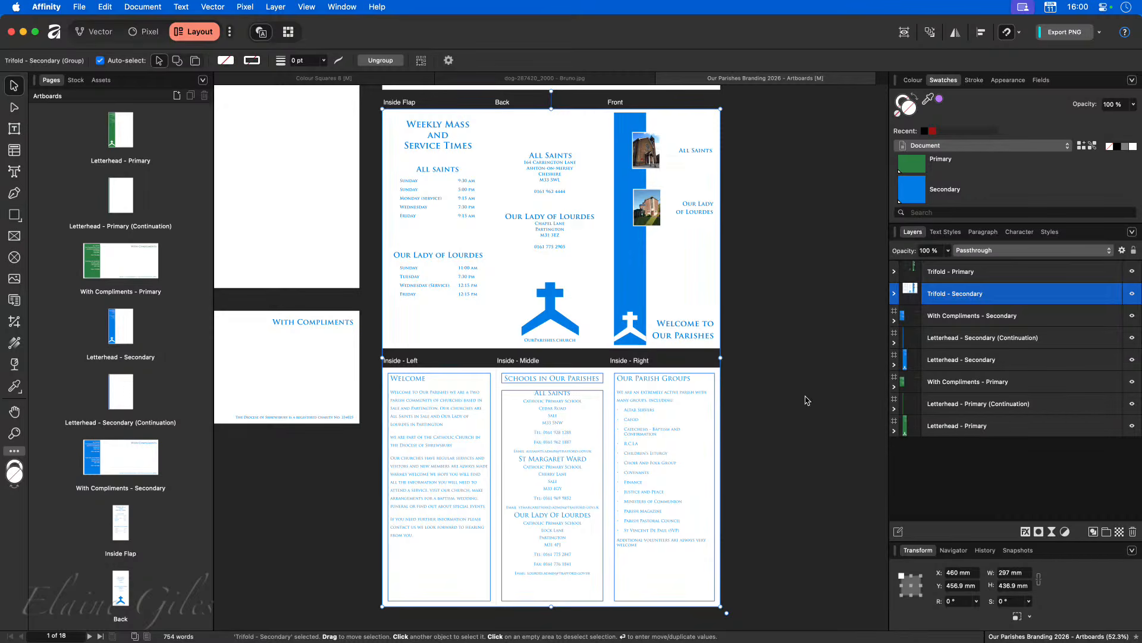
pyautogui.scroll(5, 780, 364)
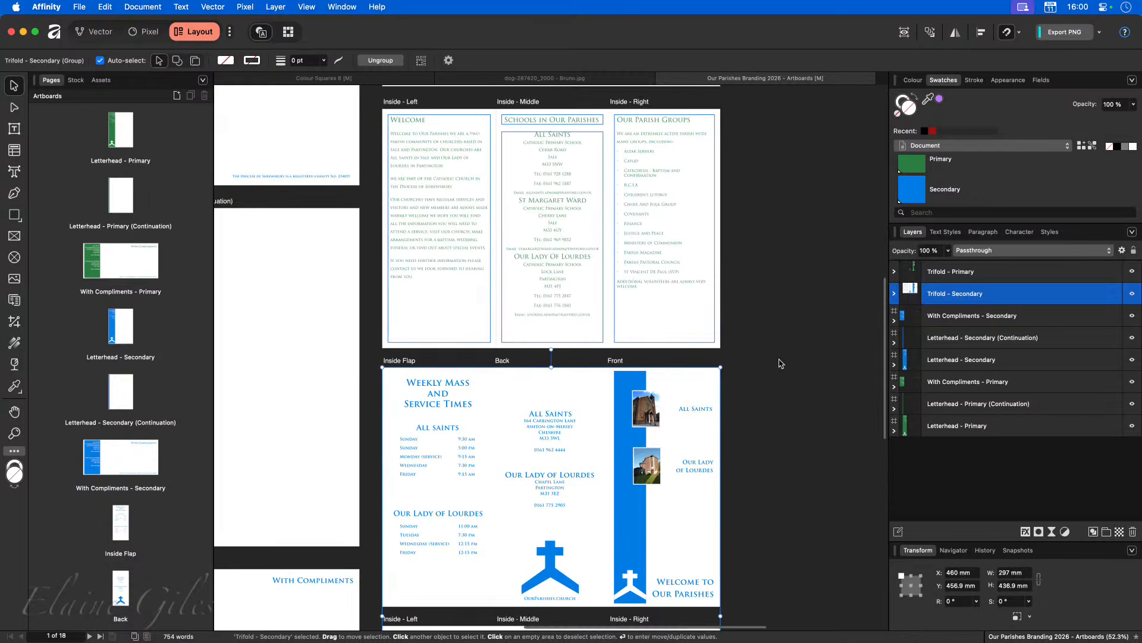
pyautogui.scroll(4, 781, 363)
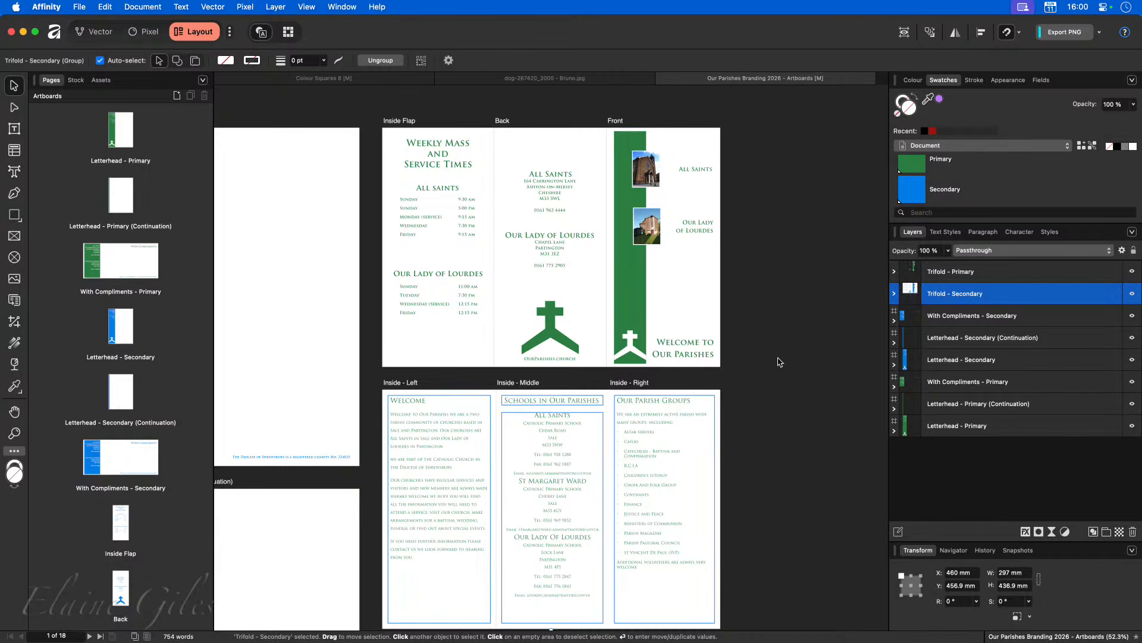
pyautogui.press('super+0')
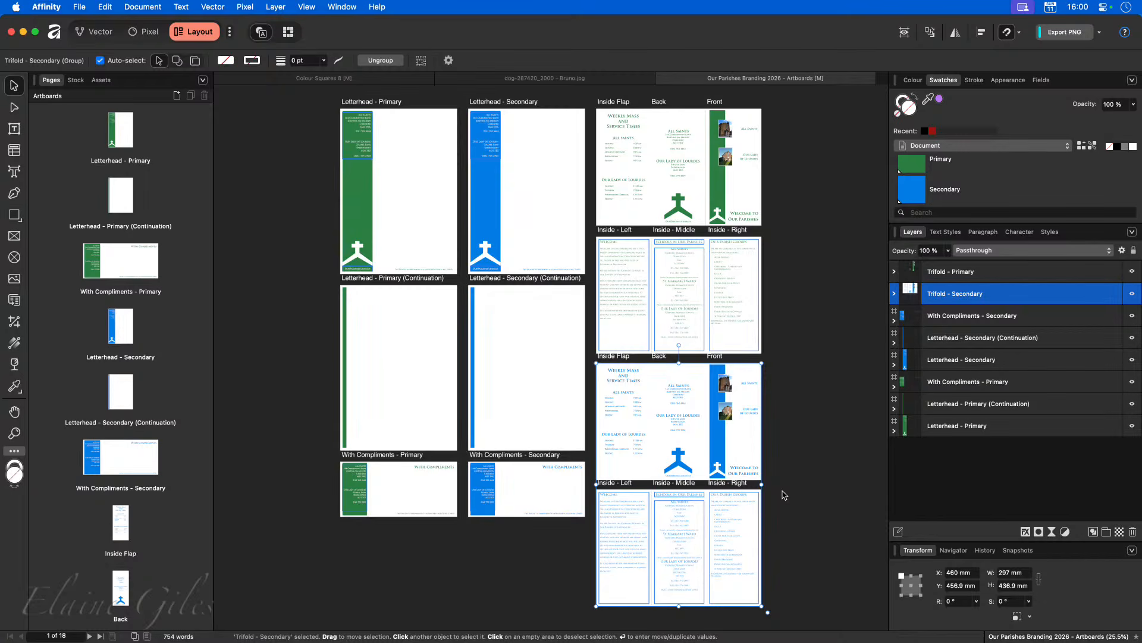
# Step: Close the Our Parishes Branding 2026 - Artboards document without saving and switch to the Colour Squares 8 document
pyautogui.press('super+w')
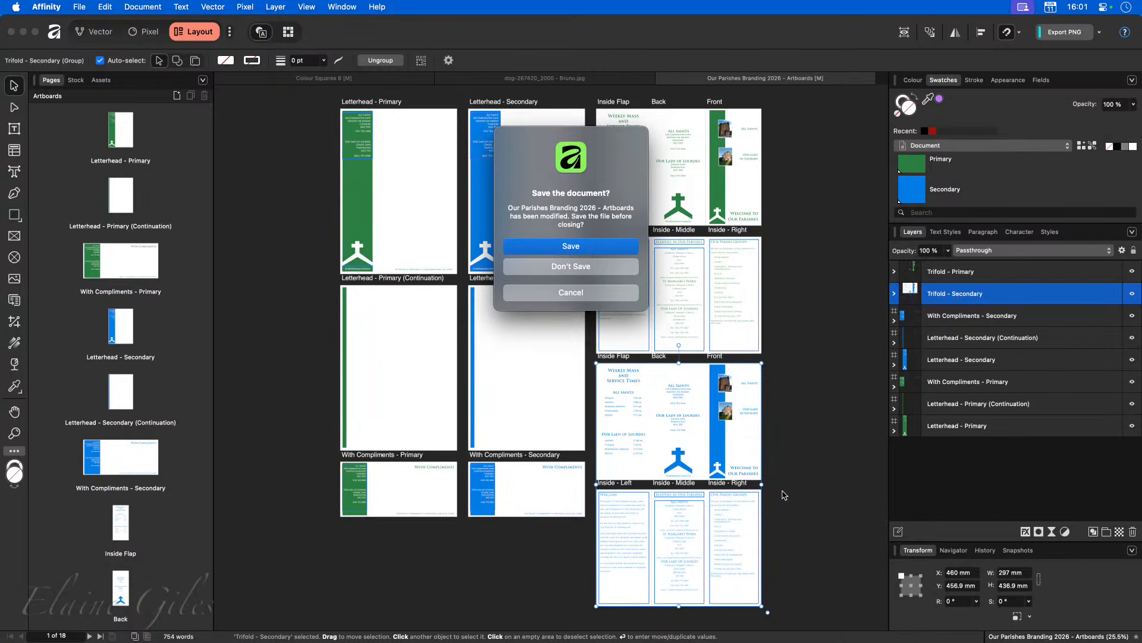
pyautogui.click(537, 265)
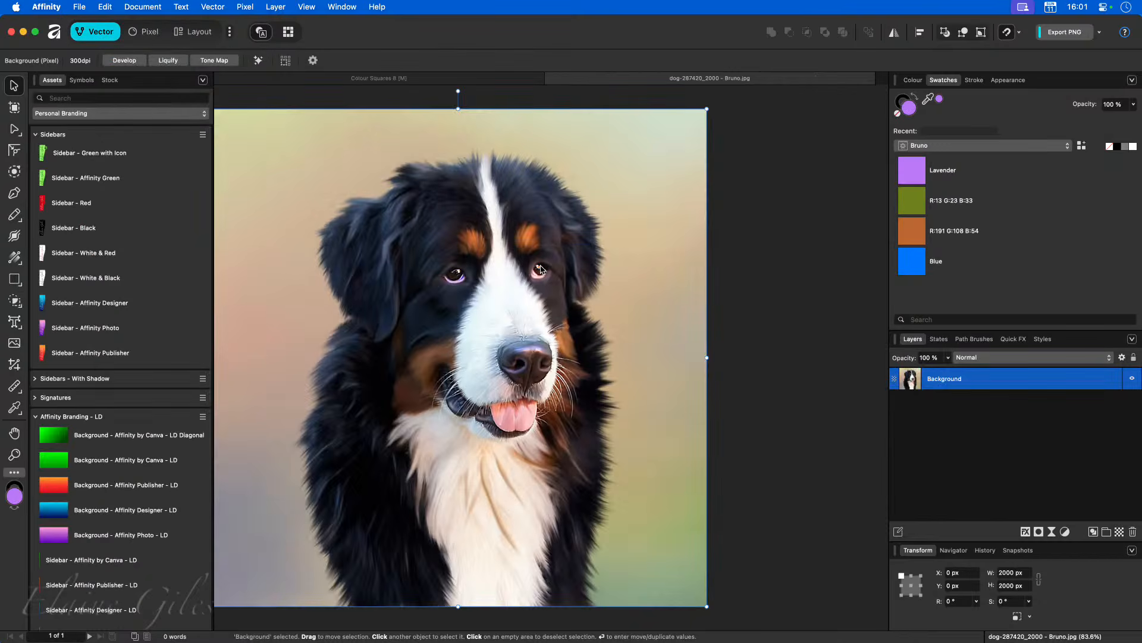
pyautogui.hscroll(-3, 541, 269)
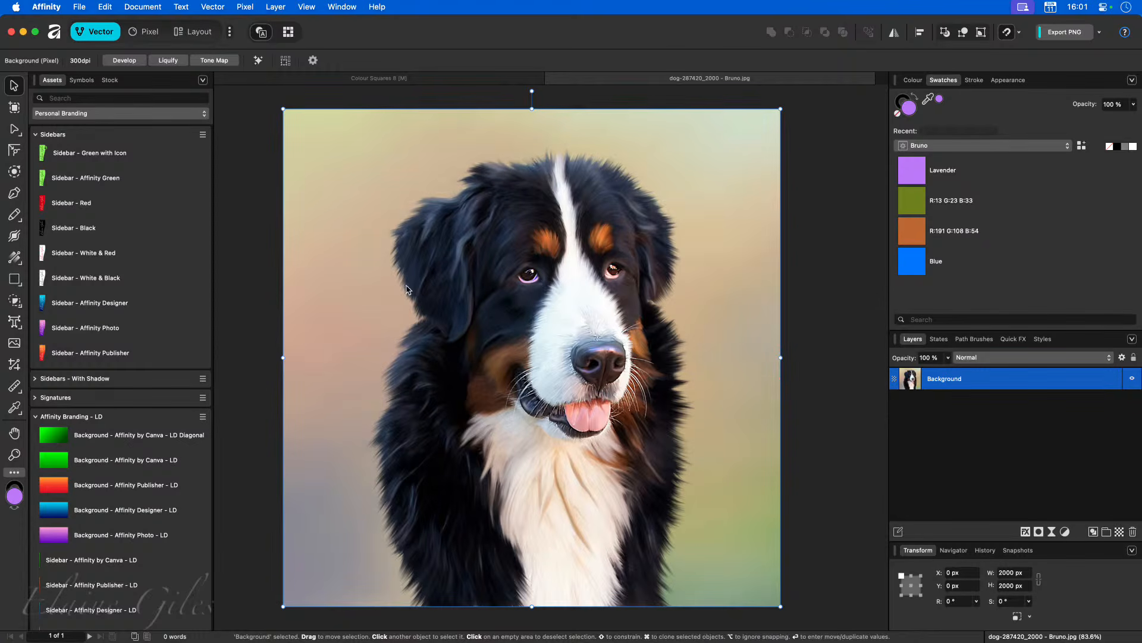
pyautogui.click(462, 79)
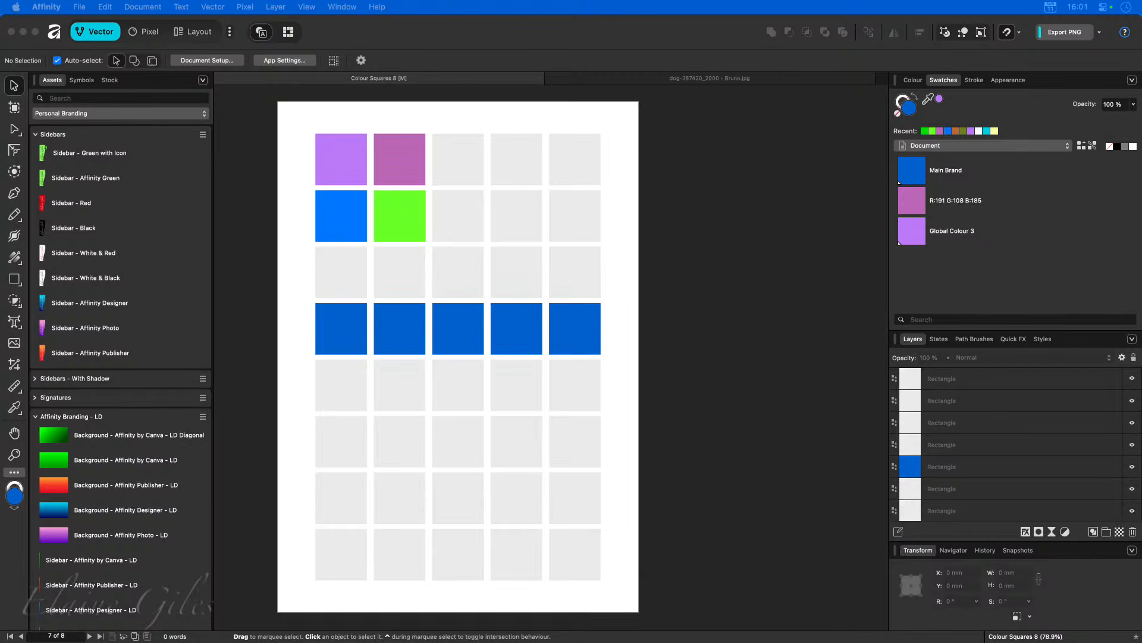
# Step: Bring in the Finder window with the importable palettes and preview AdobeColor color theme_Colours.ase
pyautogui.moveTo(0, 172); pyautogui.dragTo(224, 217)
pyautogui.click(433, 279)
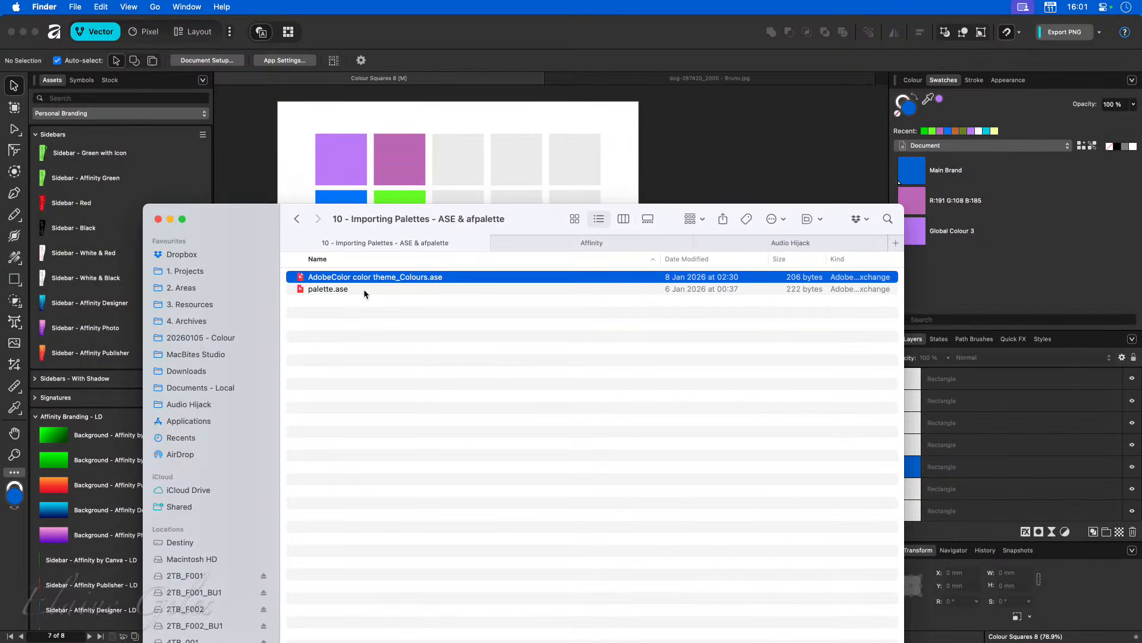
pyautogui.press('space')
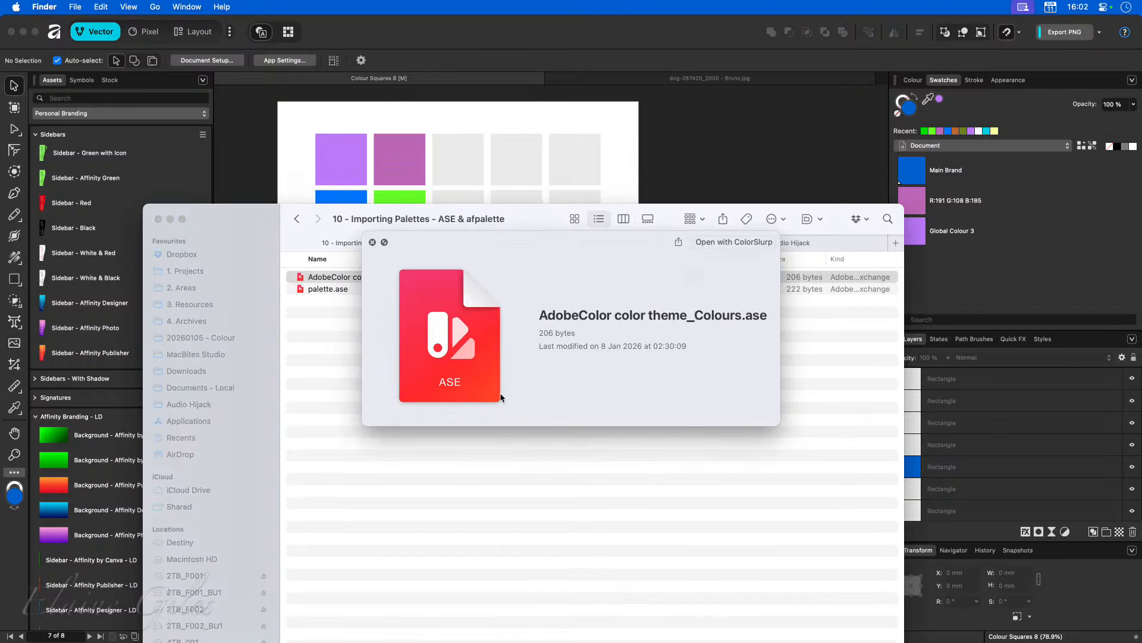
pyautogui.click(858, 325)
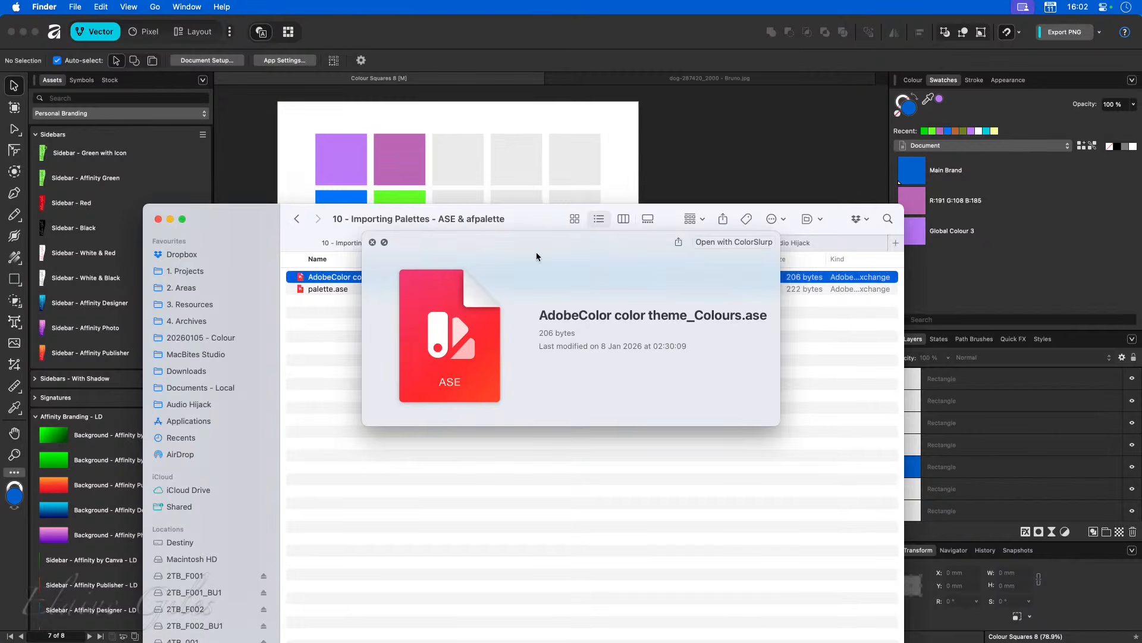
pyautogui.click(373, 242)
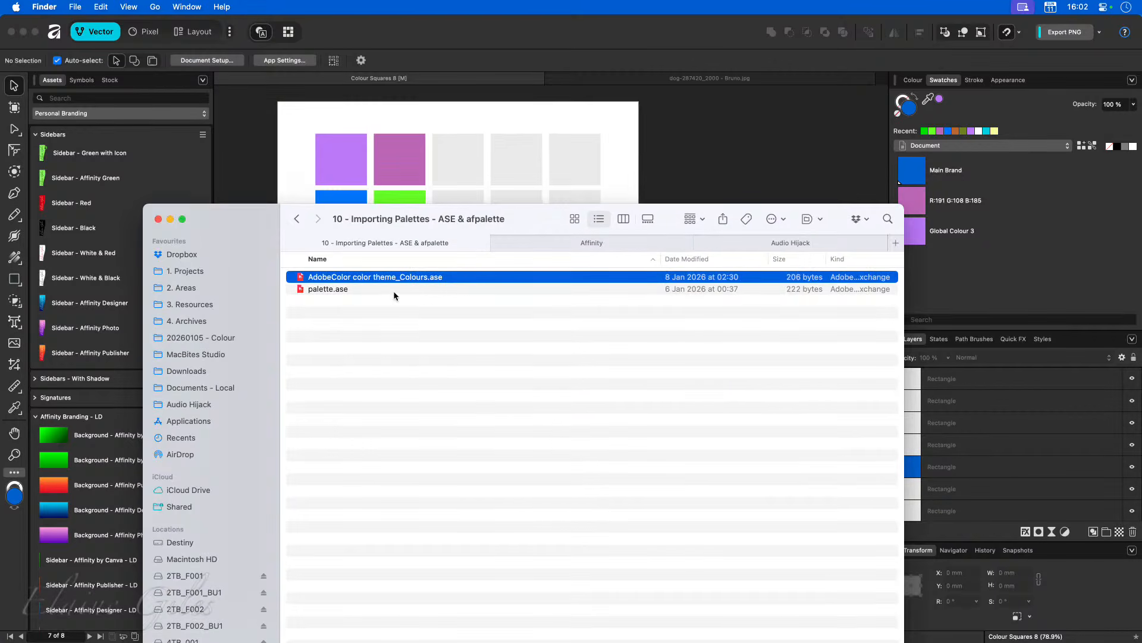
# Step: Preview palette.ase in Finder, close the preview and move the Finder window out of the way
pyautogui.click(394, 290)
pyautogui.press('space')
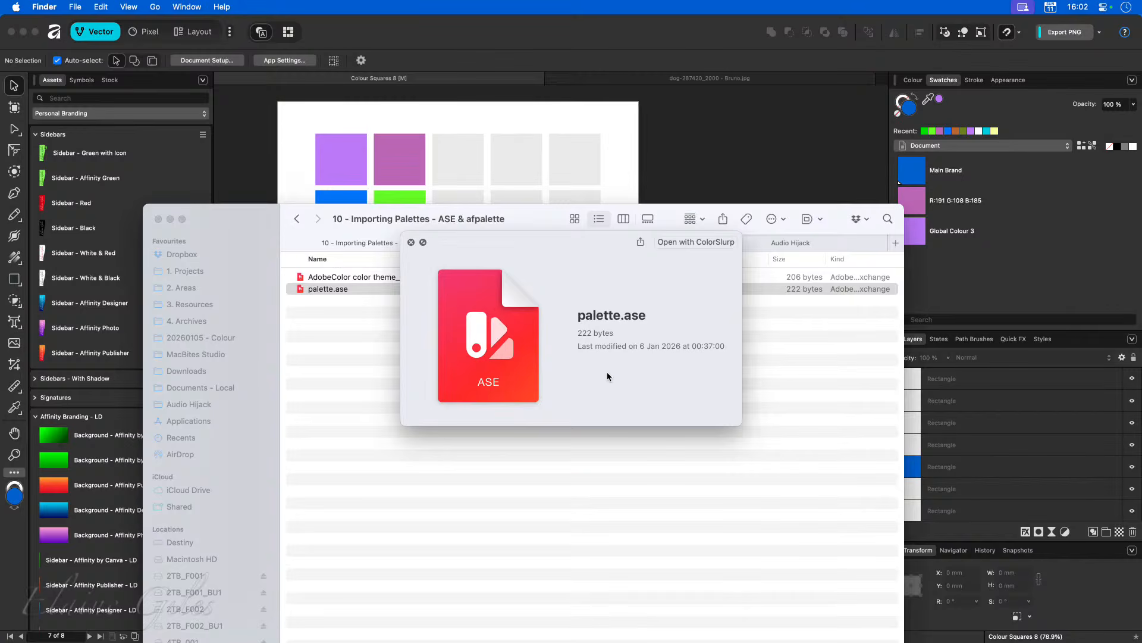
pyautogui.click(645, 496)
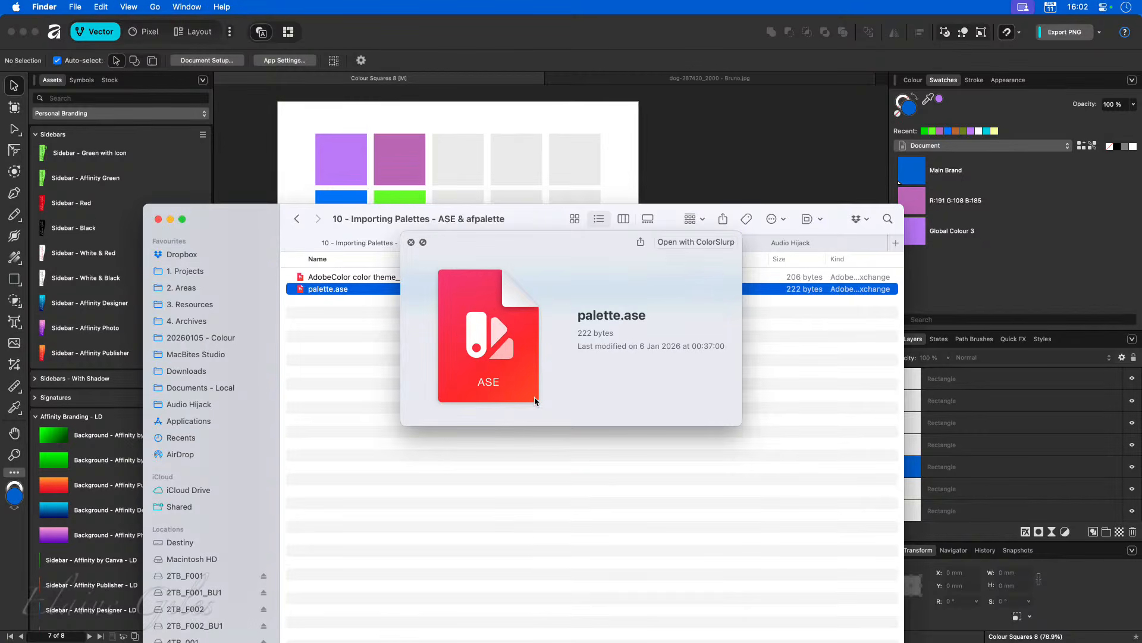
pyautogui.click(411, 242)
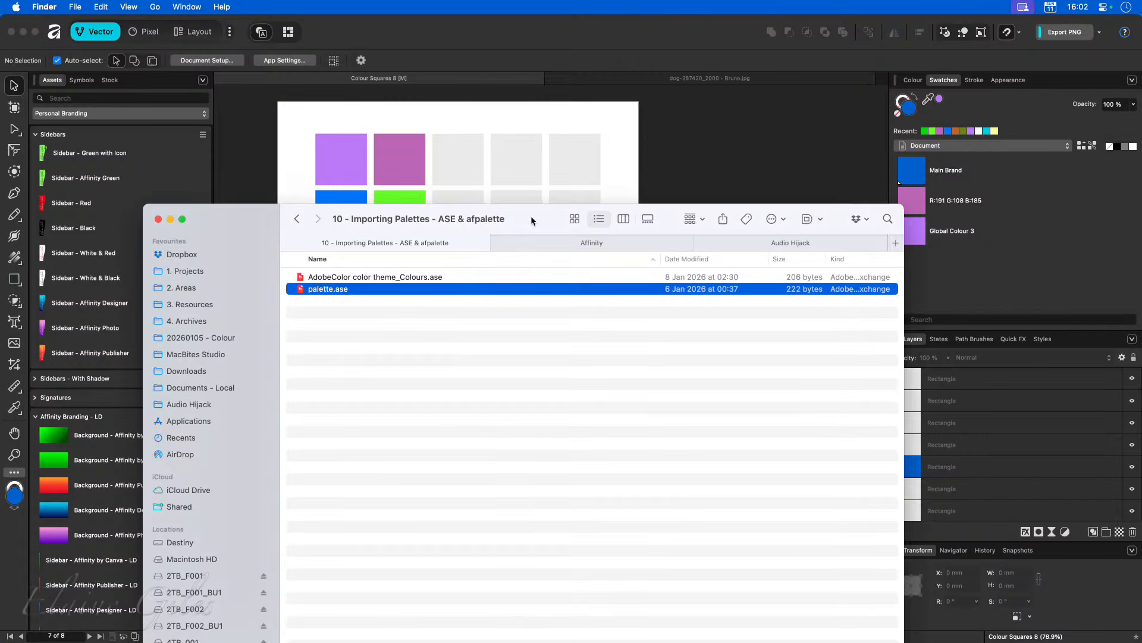
pyautogui.moveTo(531, 217); pyautogui.dragTo(0, 227)
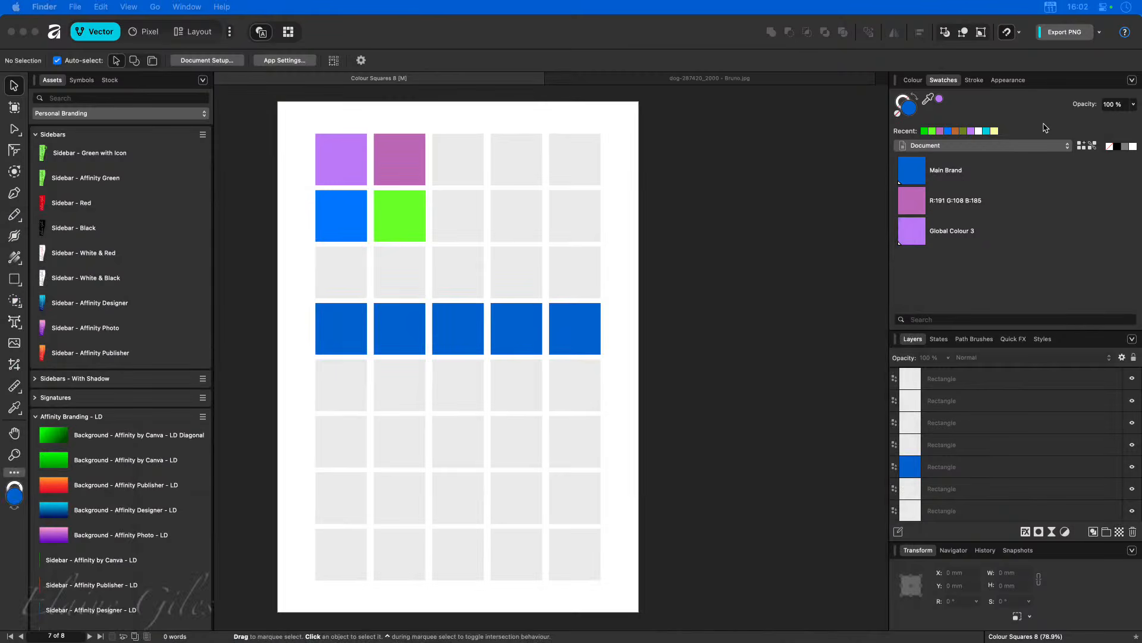
# Step: Import AdobeColor color theme_Colours.ase from the 10 - Importing Palettes folder as a document palette
pyautogui.click(1132, 81)
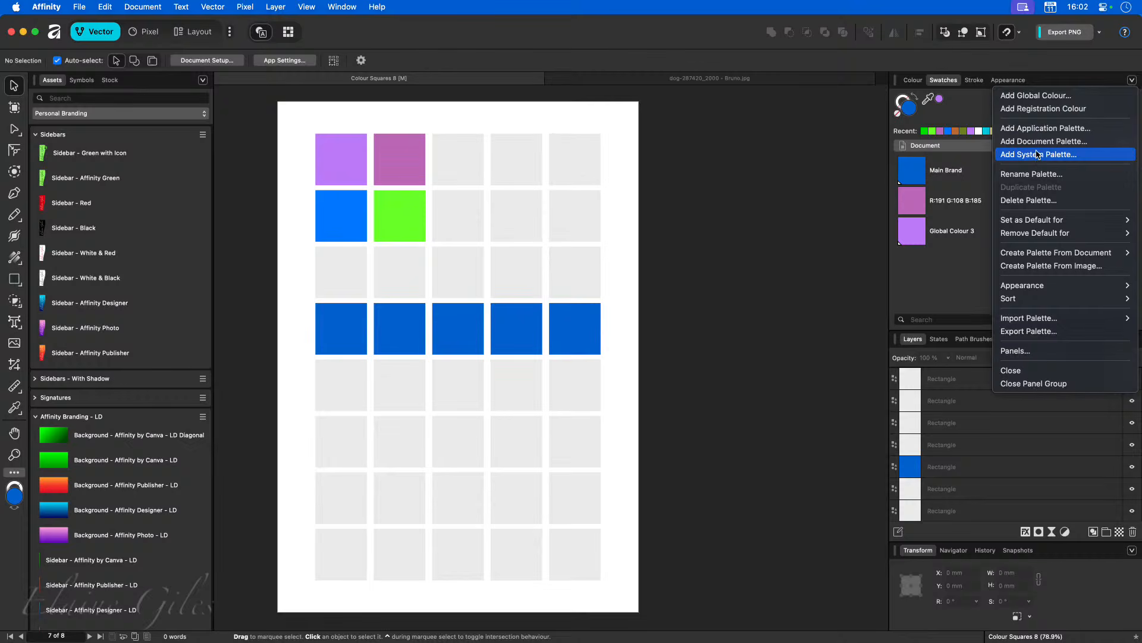
pyautogui.moveTo(1046, 321)
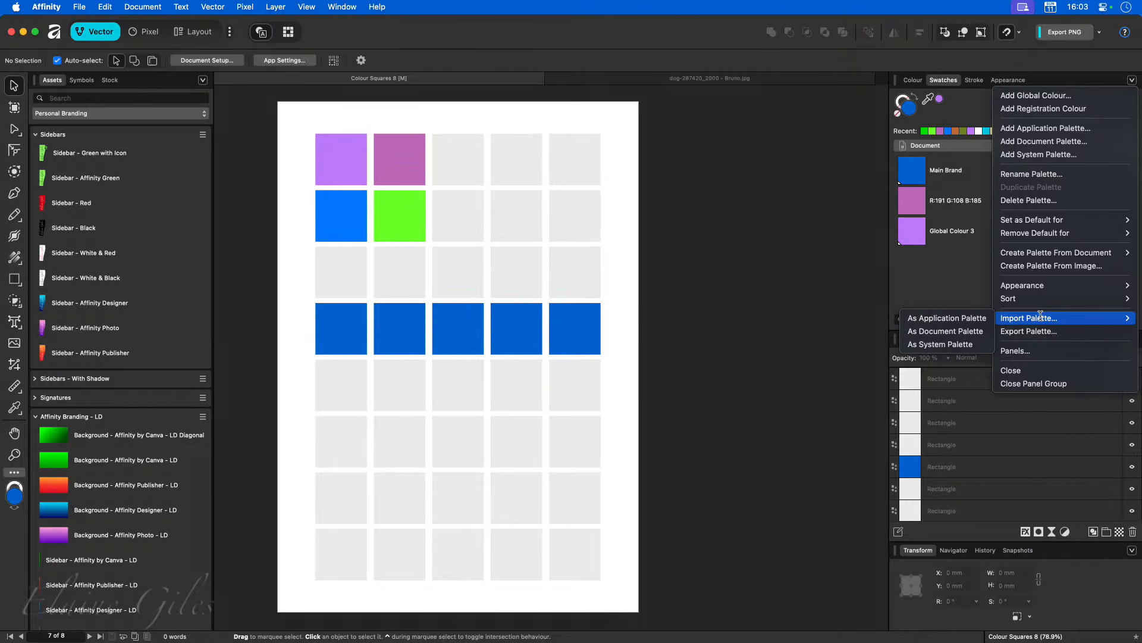
pyautogui.click(968, 331)
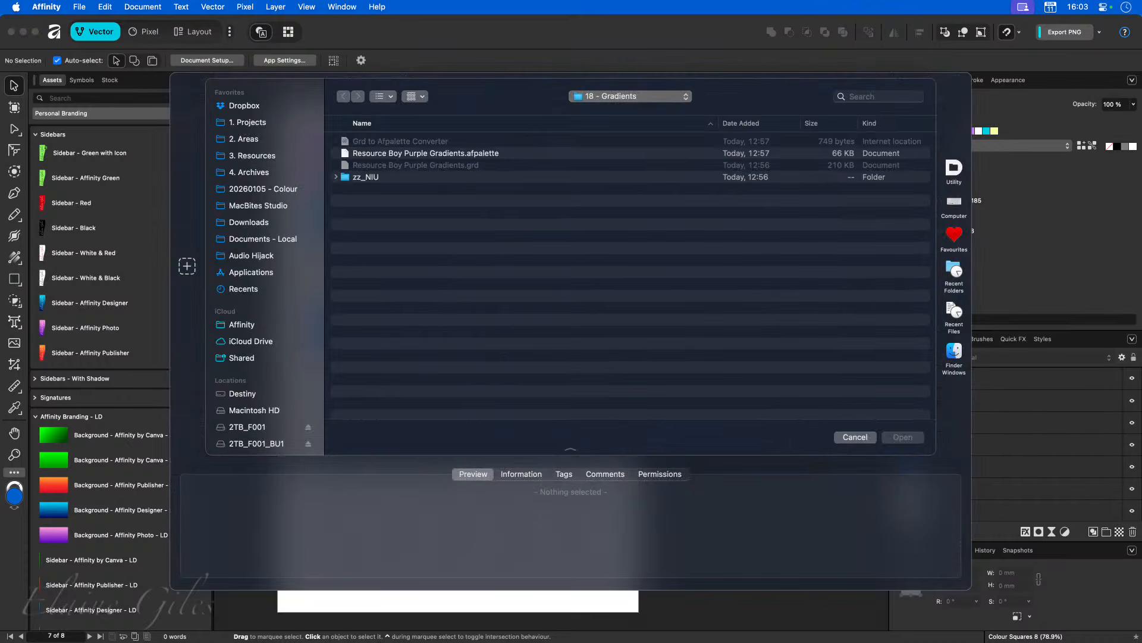
pyautogui.click(938, 254)
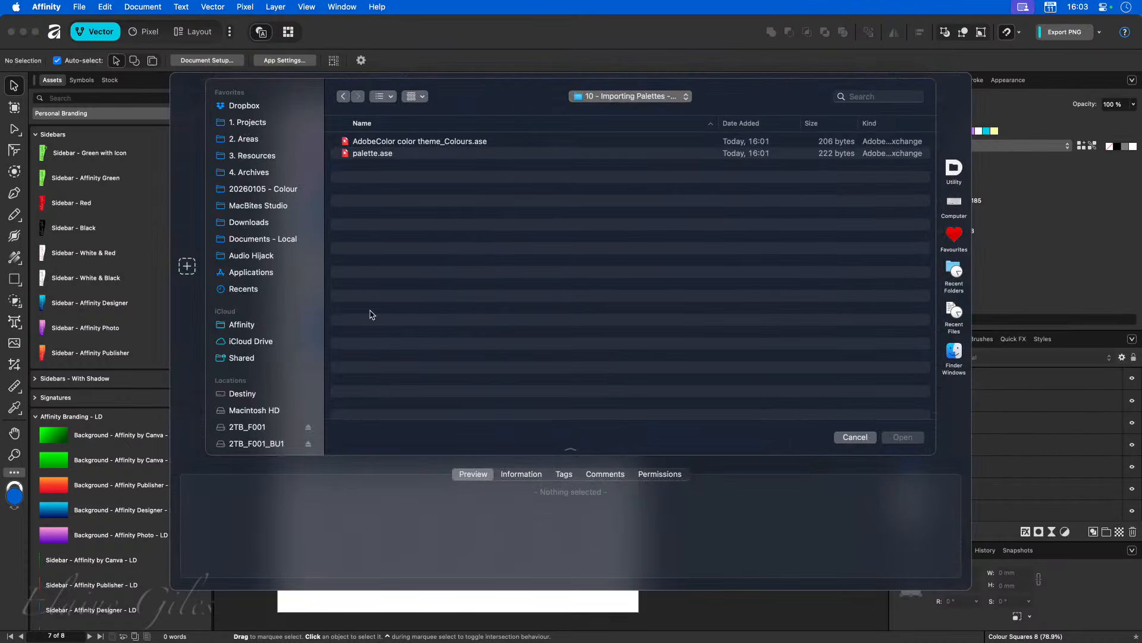
pyautogui.click(429, 154)
pyautogui.click(434, 142)
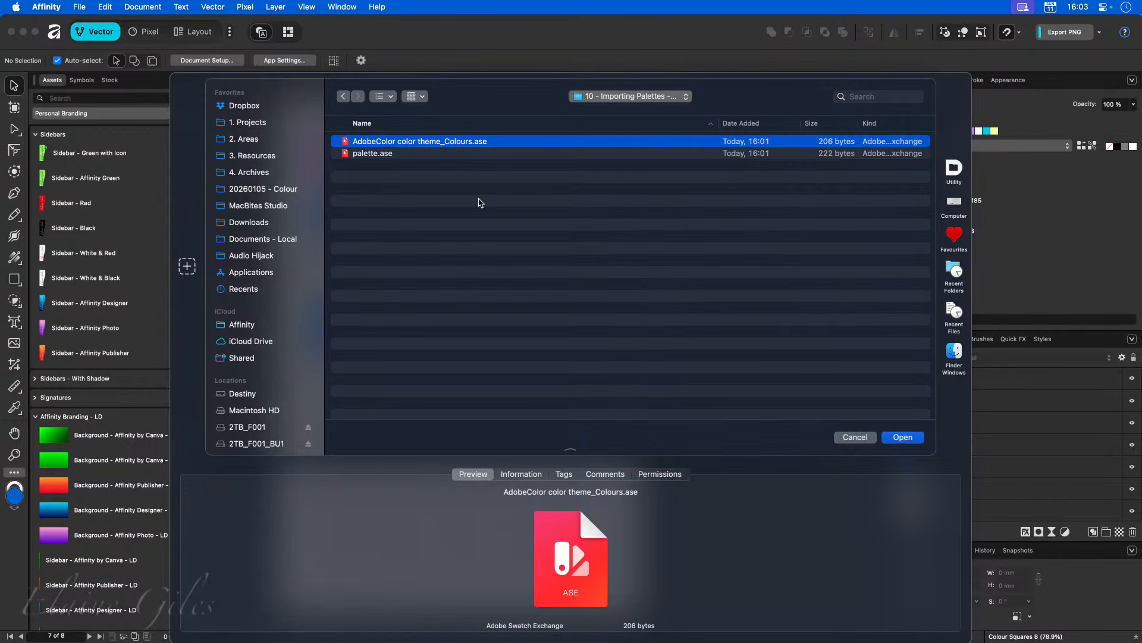
pyautogui.click(912, 438)
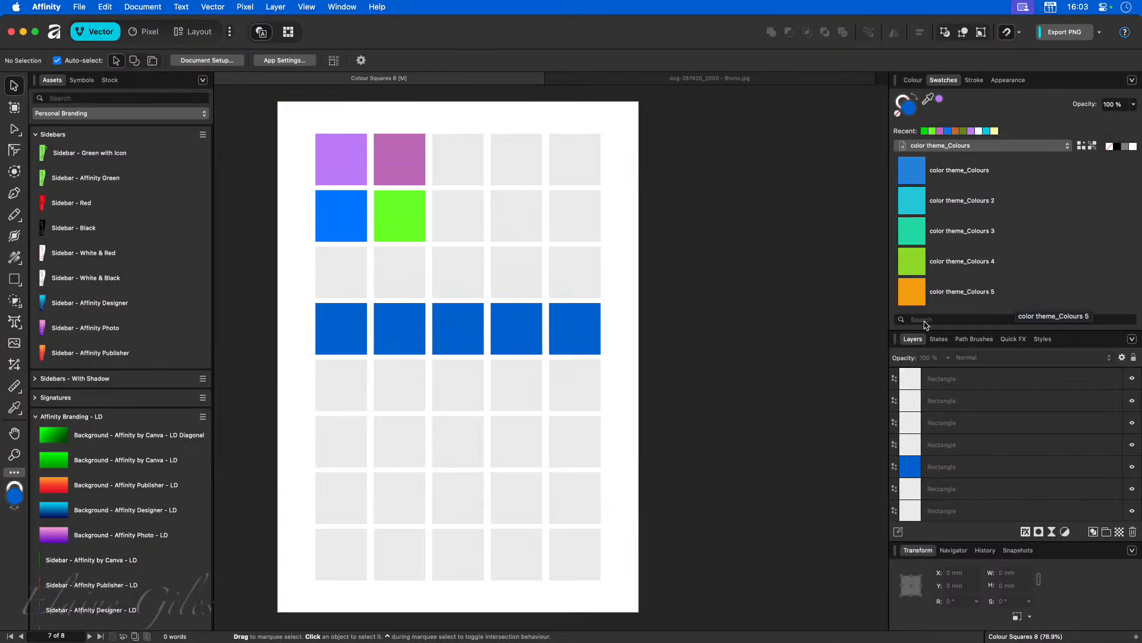
# Step: Fill the five squares of the fifth row with the five color theme_Colours swatches in palette order
pyautogui.click(337, 397)
pyautogui.click(911, 171)
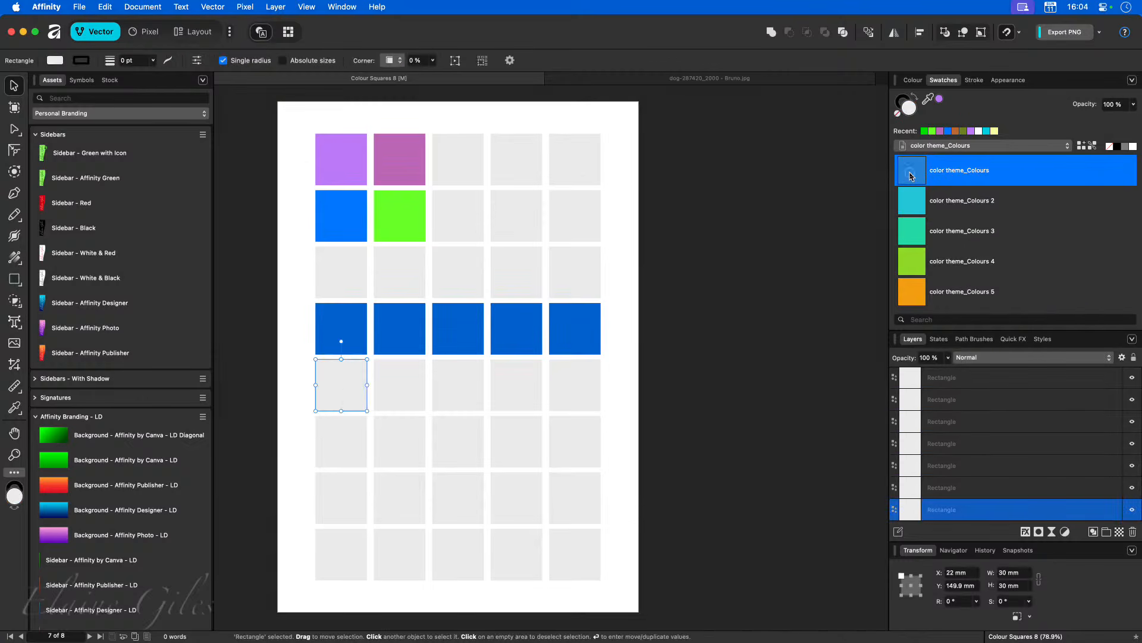
pyautogui.click(412, 390)
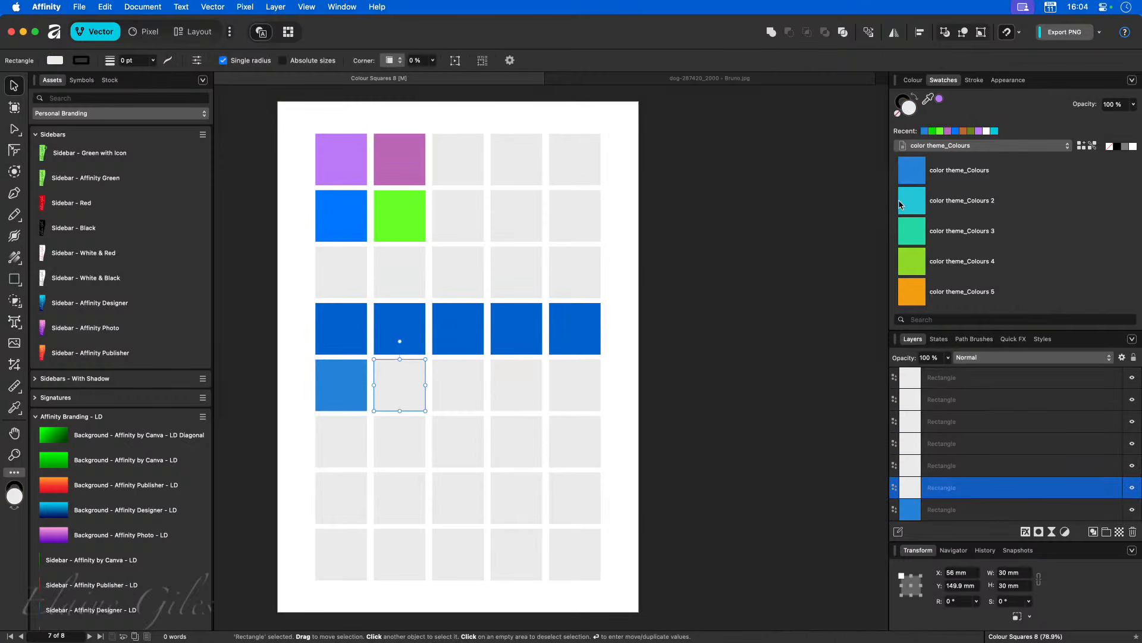
pyautogui.click(912, 202)
pyautogui.click(462, 402)
pyautogui.click(910, 230)
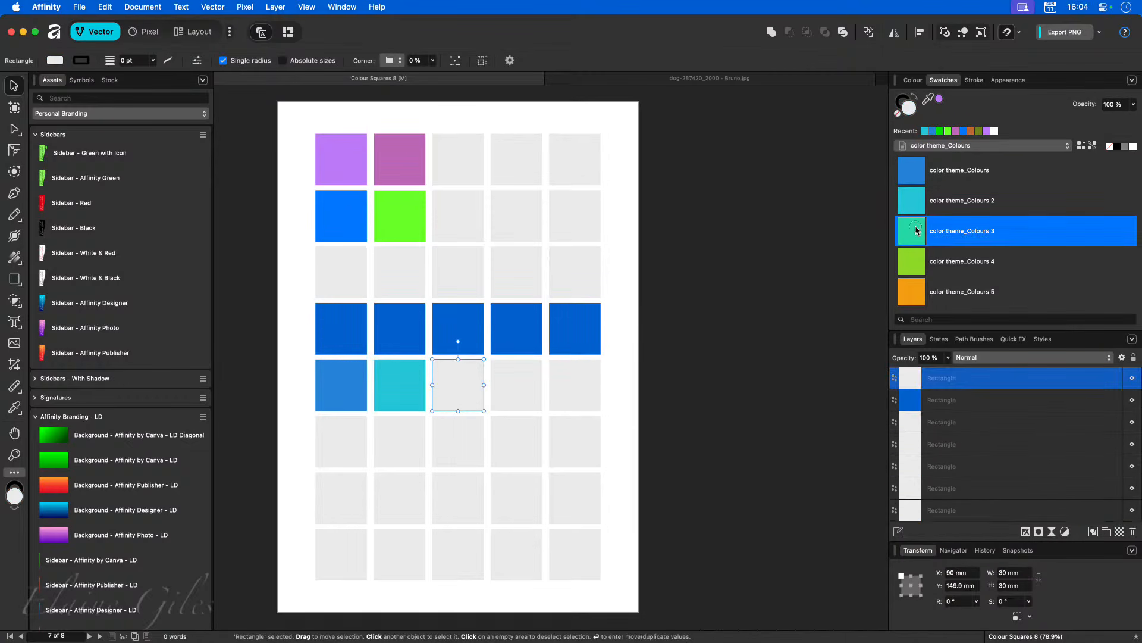
pyautogui.click(518, 382)
pyautogui.click(908, 267)
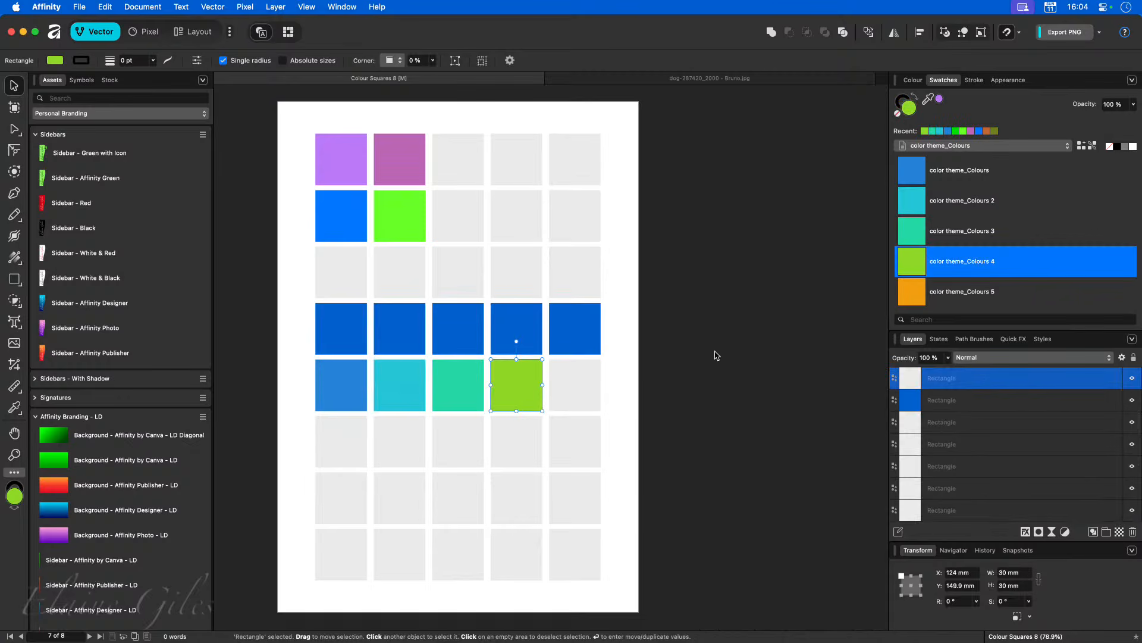
pyautogui.click(574, 385)
pyautogui.click(910, 293)
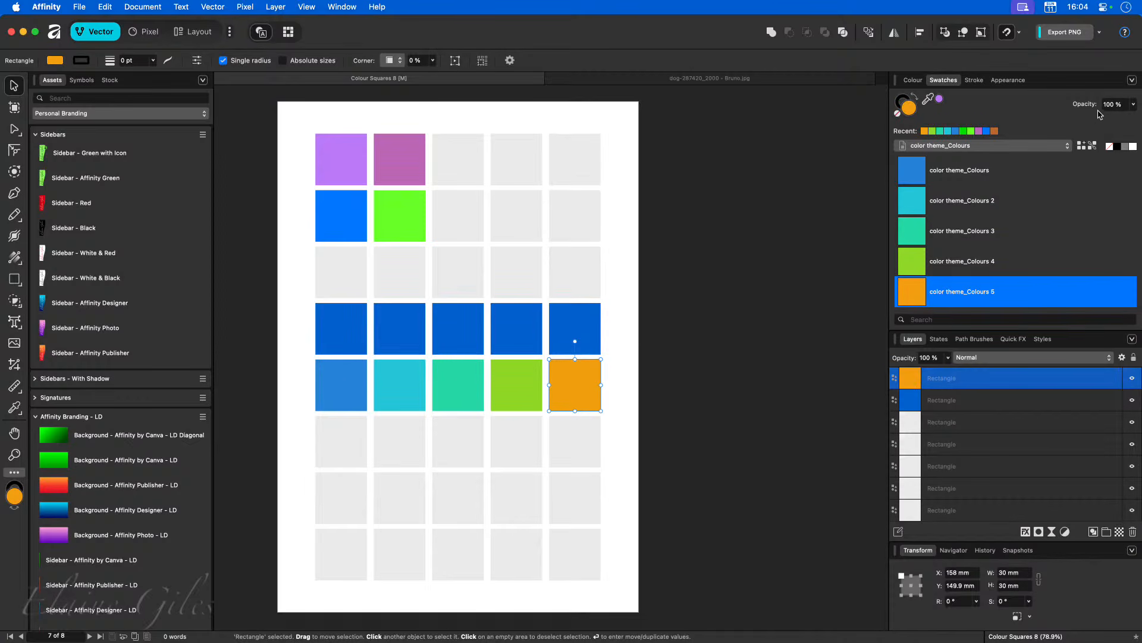
# Step: Import palette.ase as another document palette
pyautogui.click(1132, 80)
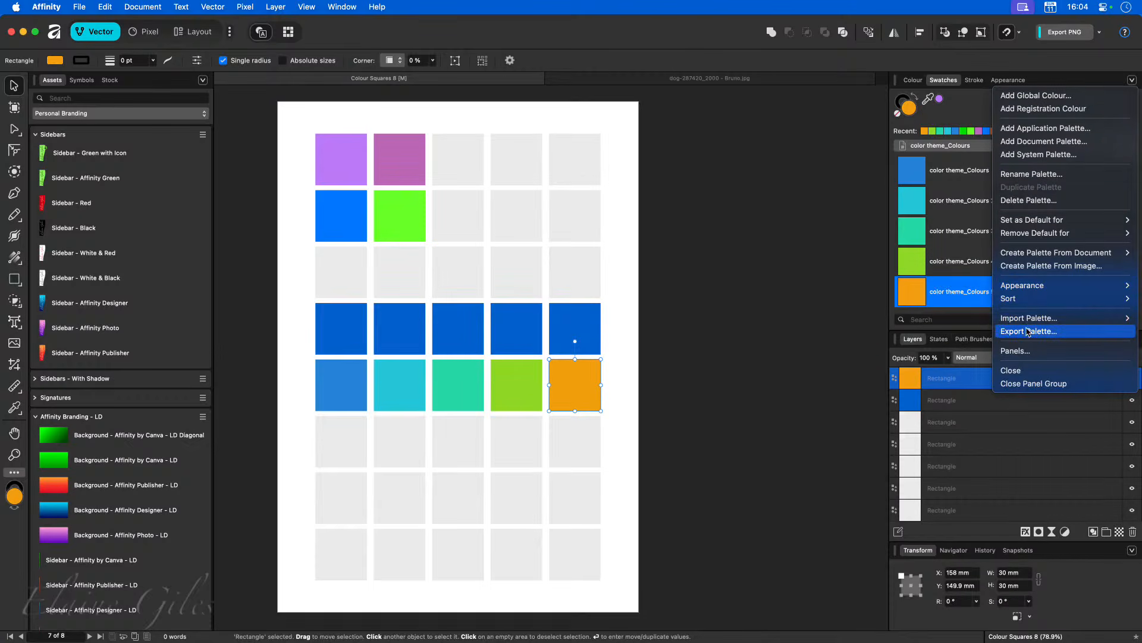
pyautogui.moveTo(1028, 332)
pyautogui.click(949, 330)
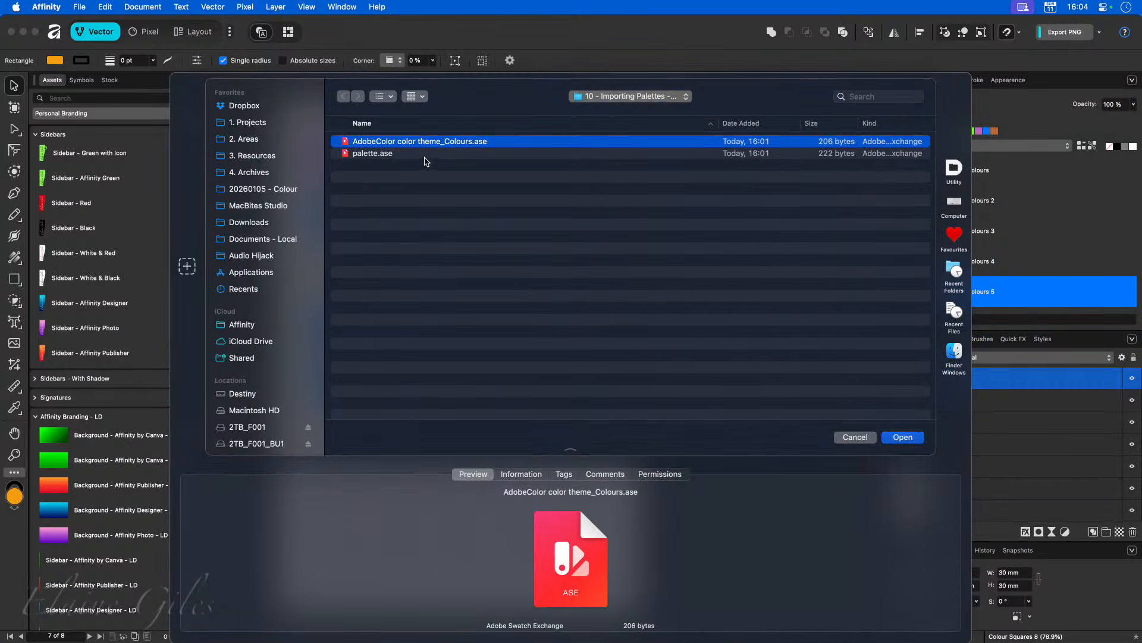
pyautogui.click(425, 156)
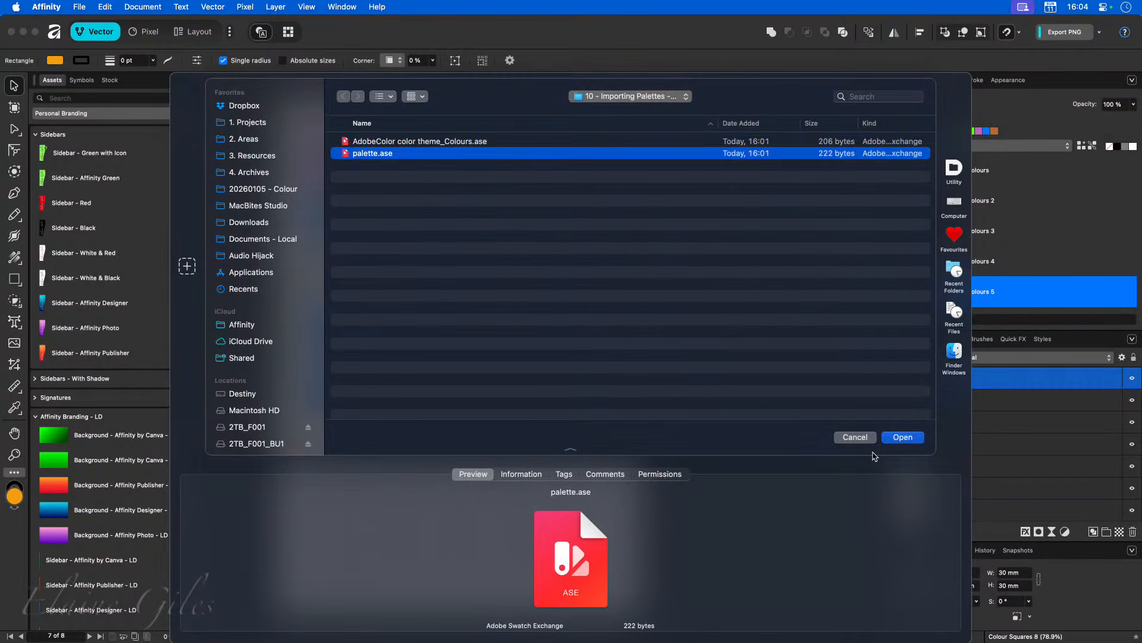
pyautogui.click(897, 438)
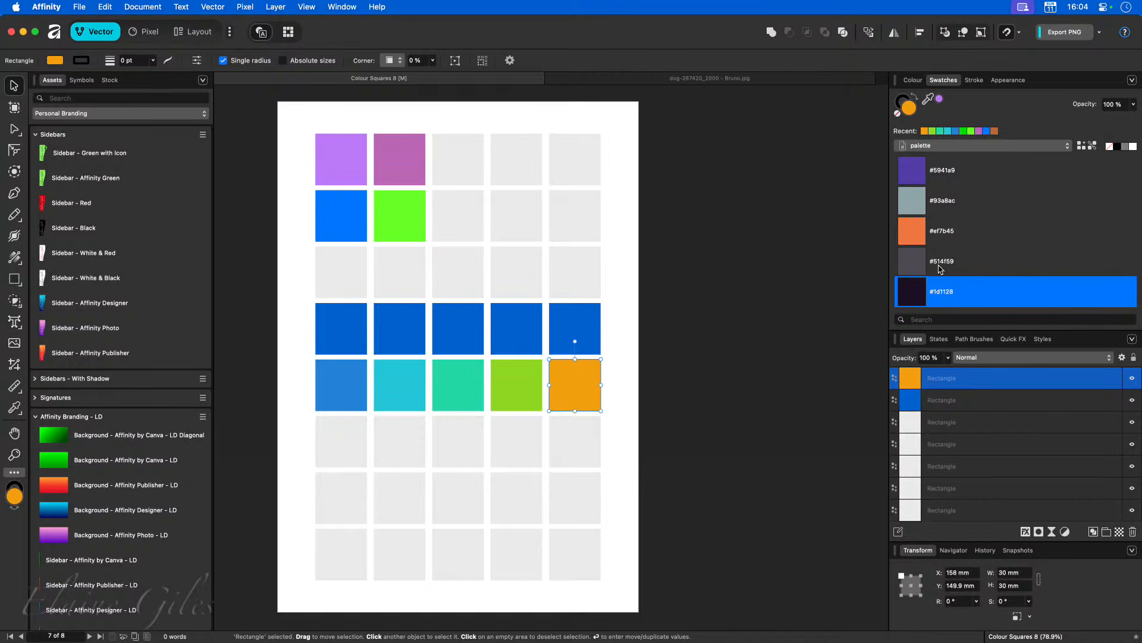
# Step: Fill the five squares of the sixth row in order with swatches #5941a9, #93a8ac, #ef7b45, #514f59 and #1d1128
pyautogui.click(363, 441)
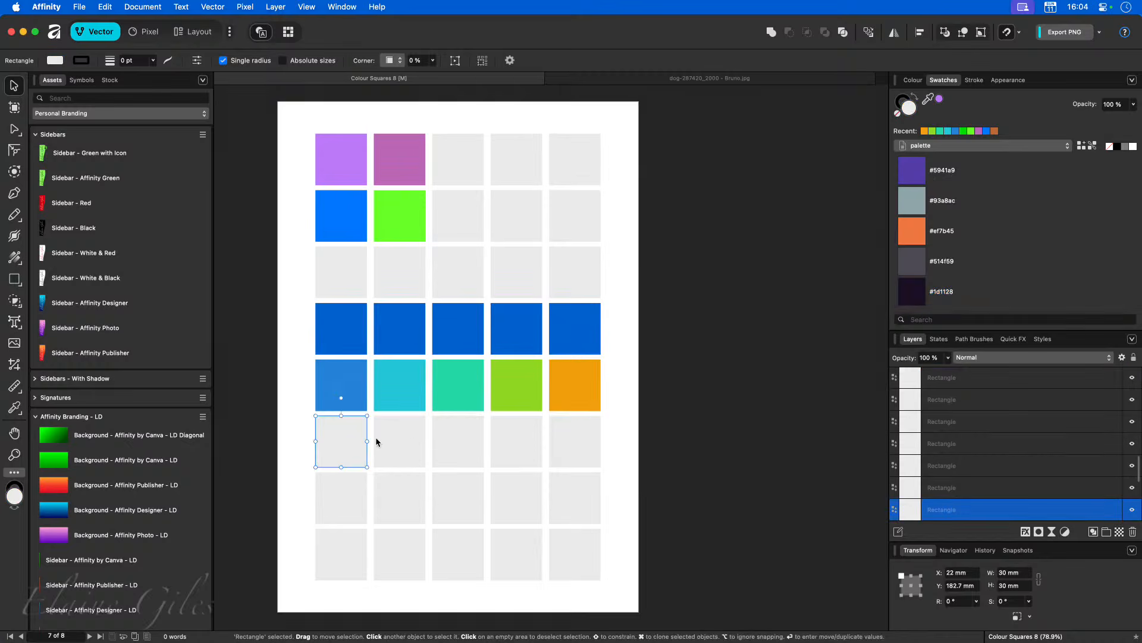
pyautogui.click(940, 170)
pyautogui.click(405, 420)
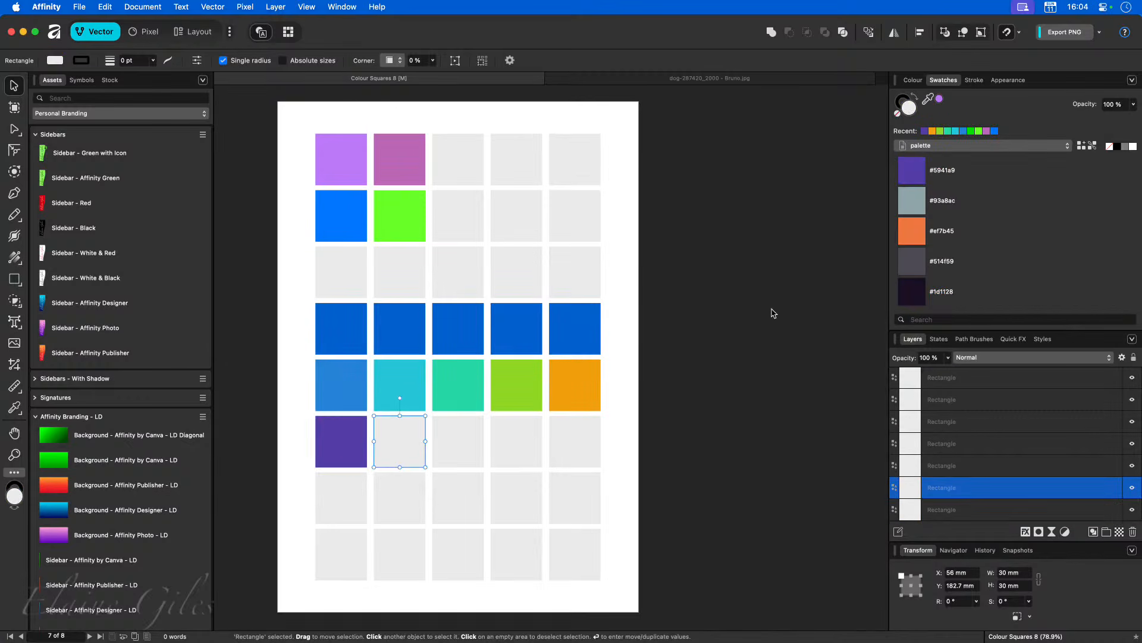
pyautogui.click(920, 207)
pyautogui.click(441, 441)
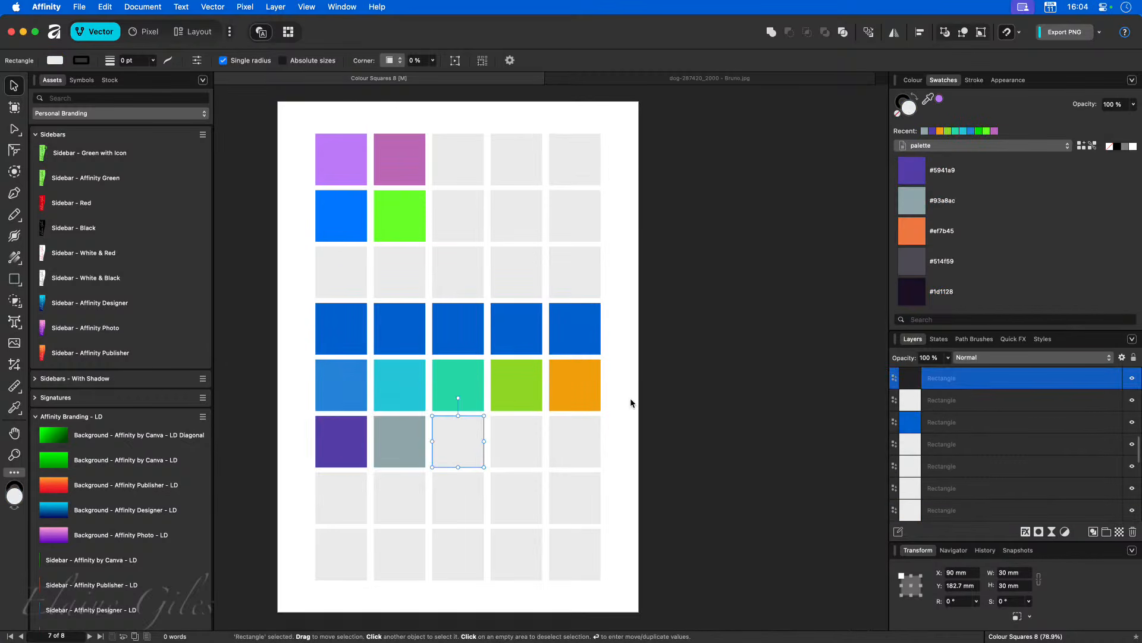
pyautogui.click(930, 236)
pyautogui.click(536, 438)
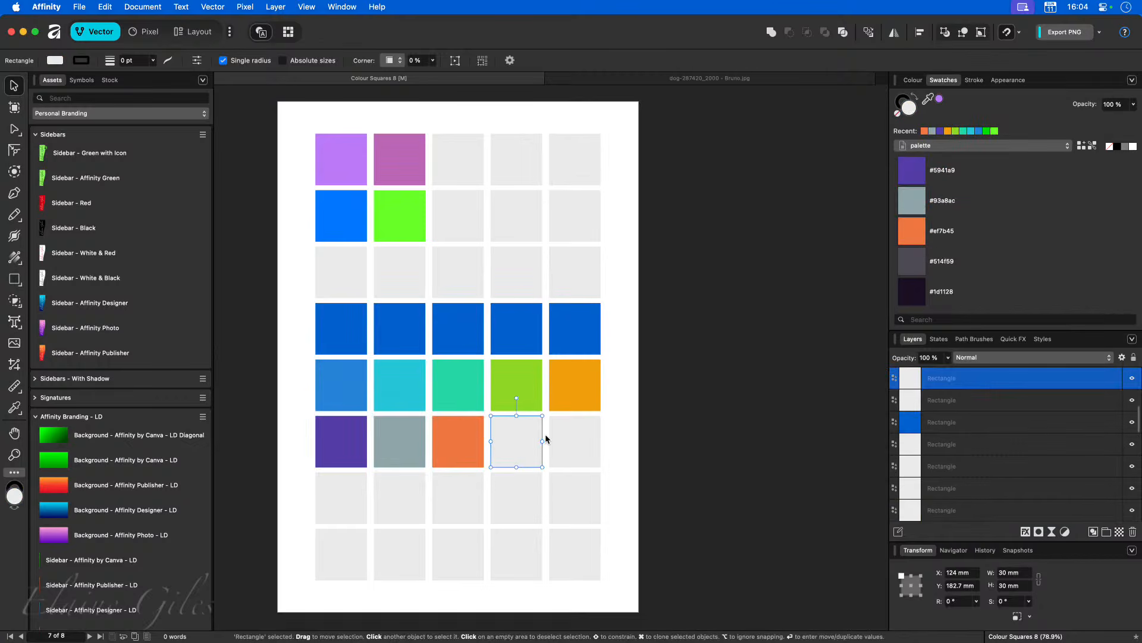
pyautogui.click(912, 269)
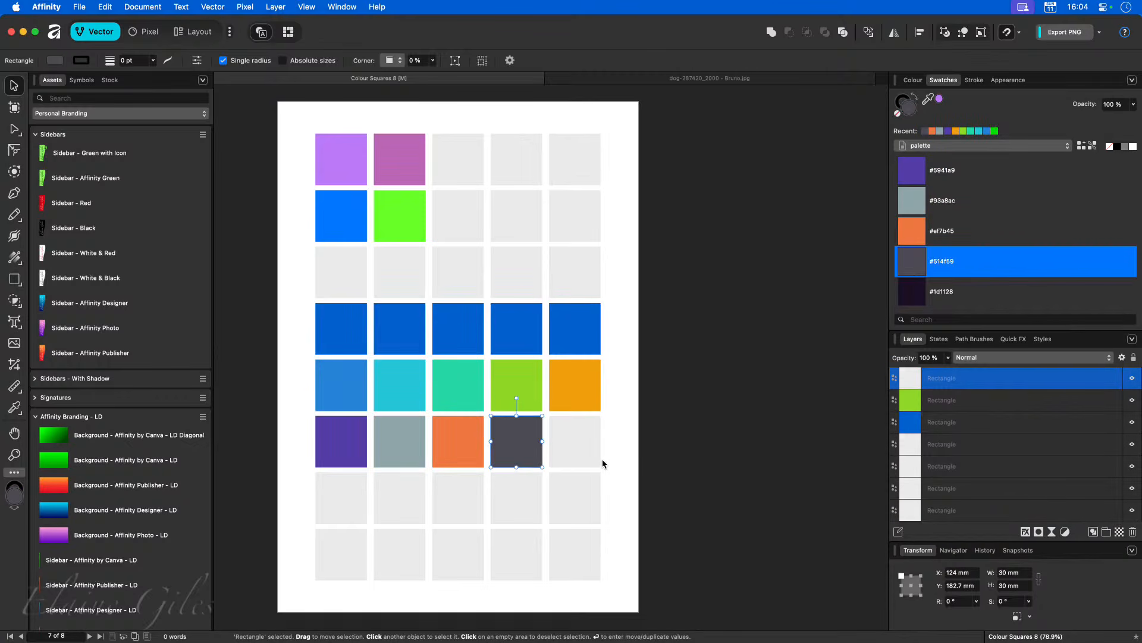
pyautogui.click(587, 458)
pyautogui.click(922, 290)
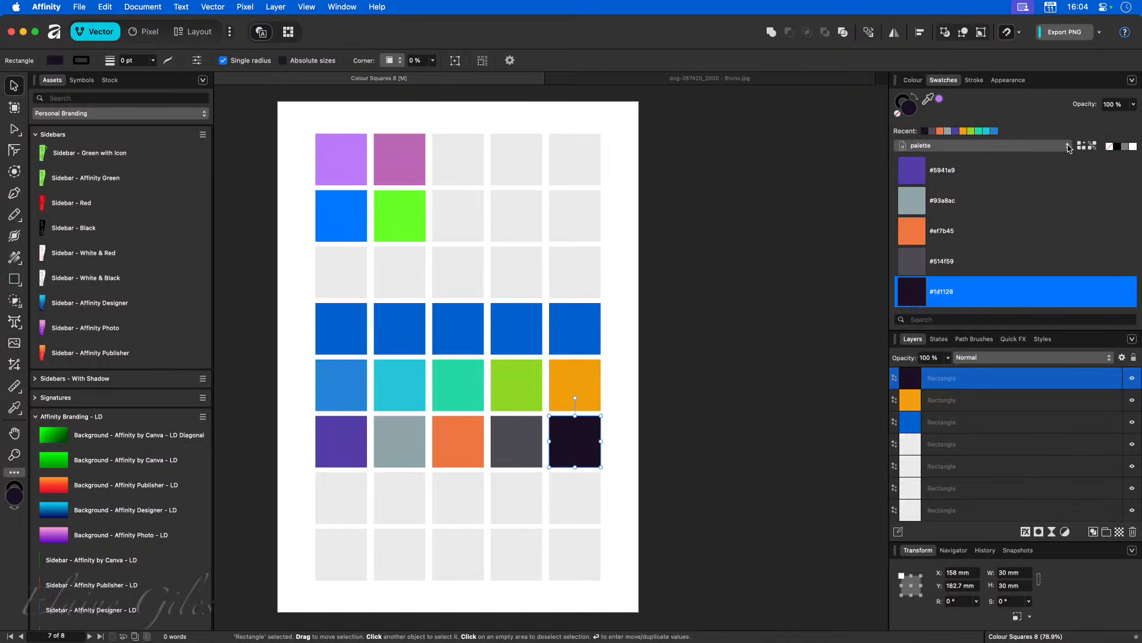
# Step: Rename the imported palette as Mystic Night
pyautogui.click(1133, 81)
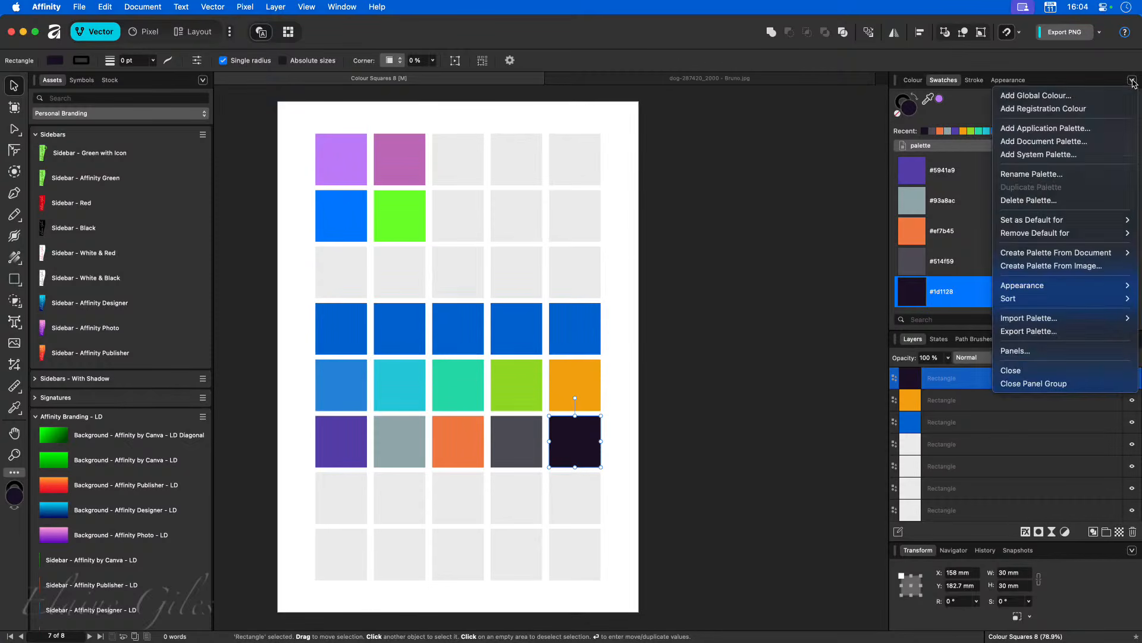
pyautogui.click(1041, 174)
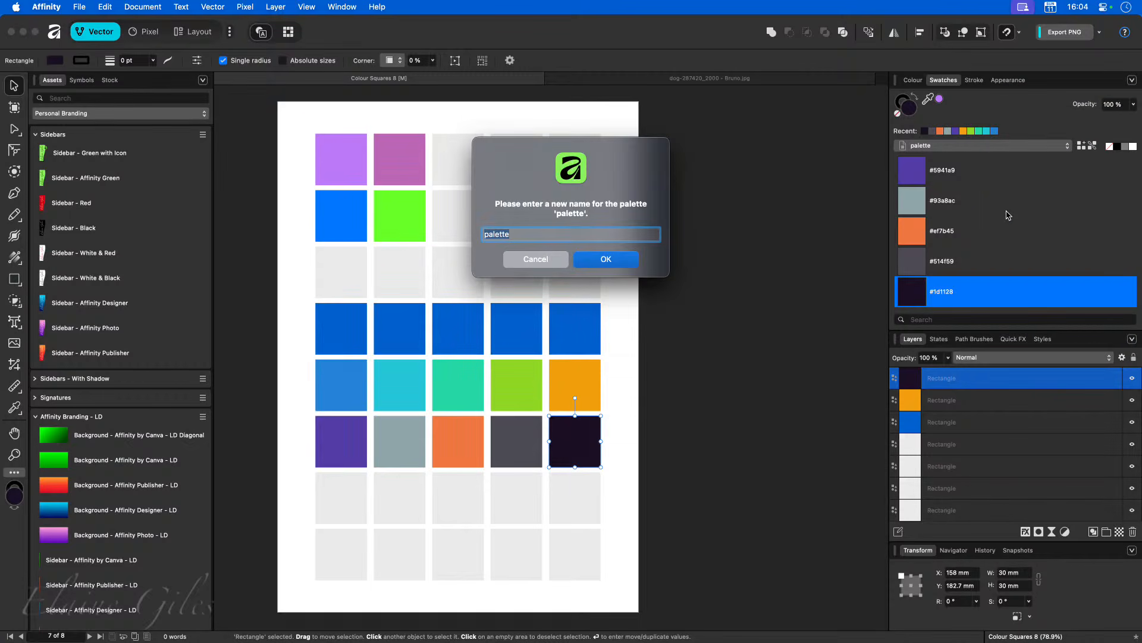
pyautogui.write('Mystic Night')
pyautogui.press('Return')
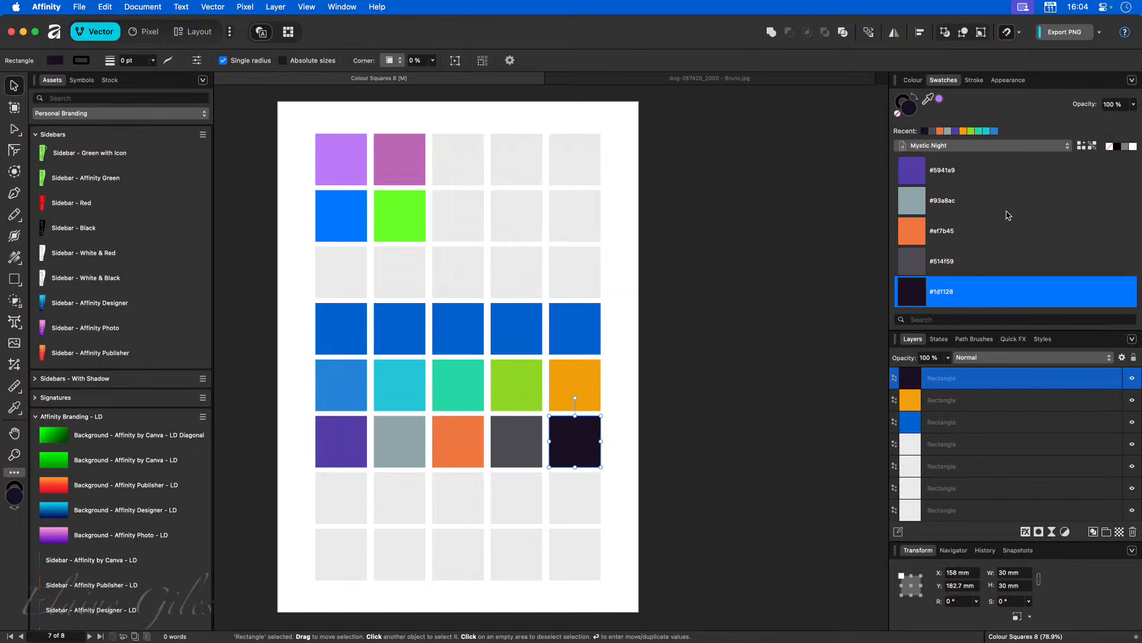
# Step: Rename the #5941a9 swatch as Dark Night and make it a global colour
pyautogui.rightClick(956, 174)
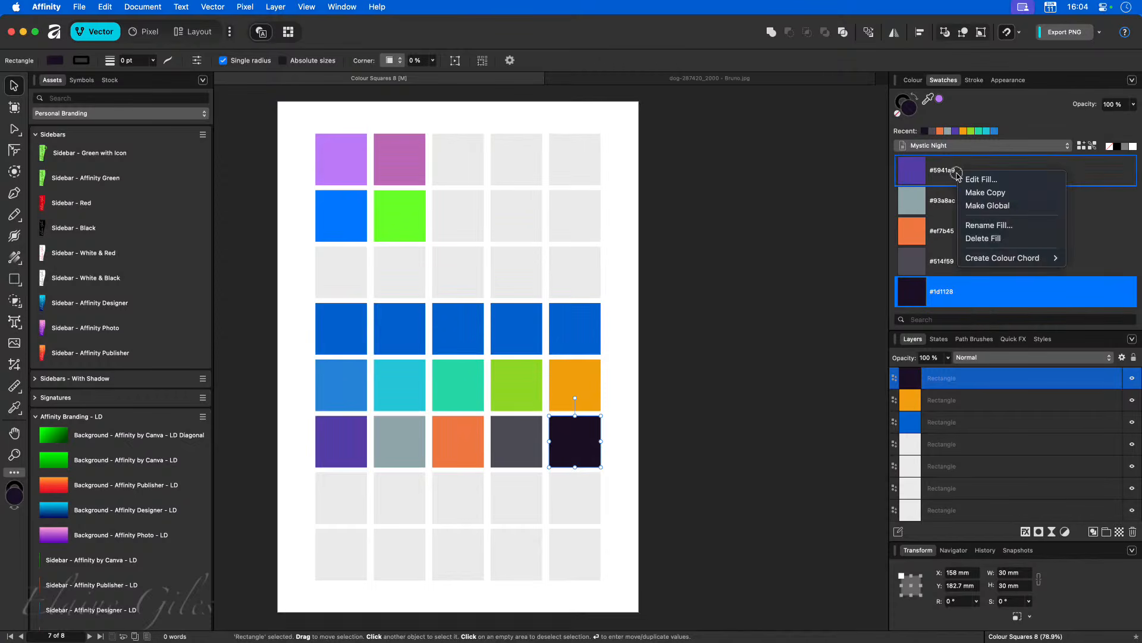
pyautogui.click(990, 229)
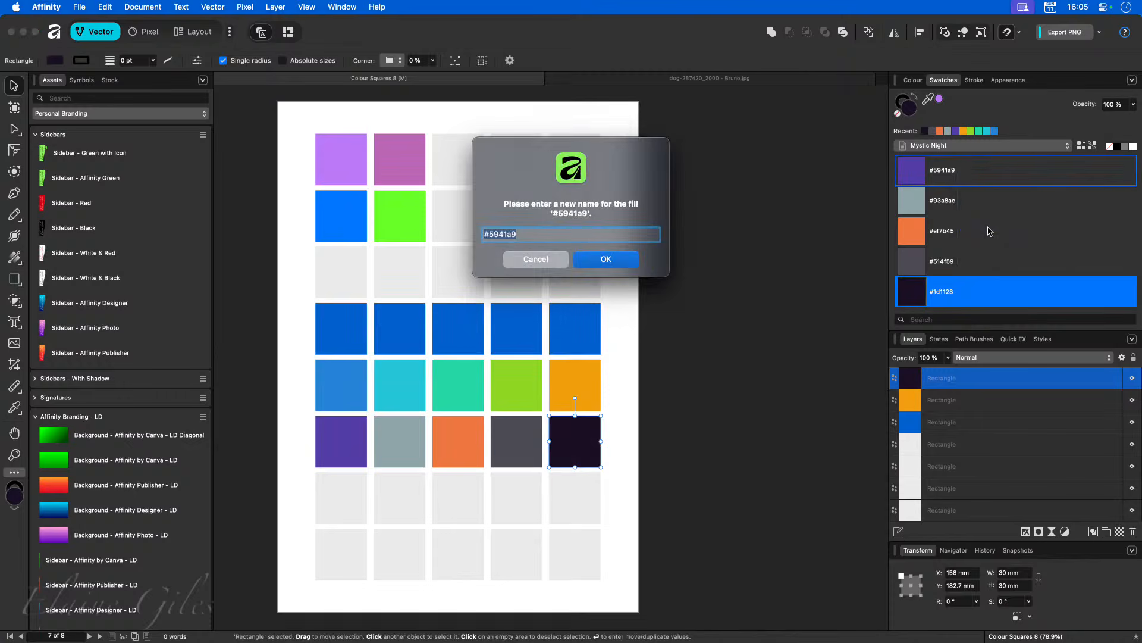
pyautogui.write('Dark Night')
pyautogui.press('Return')
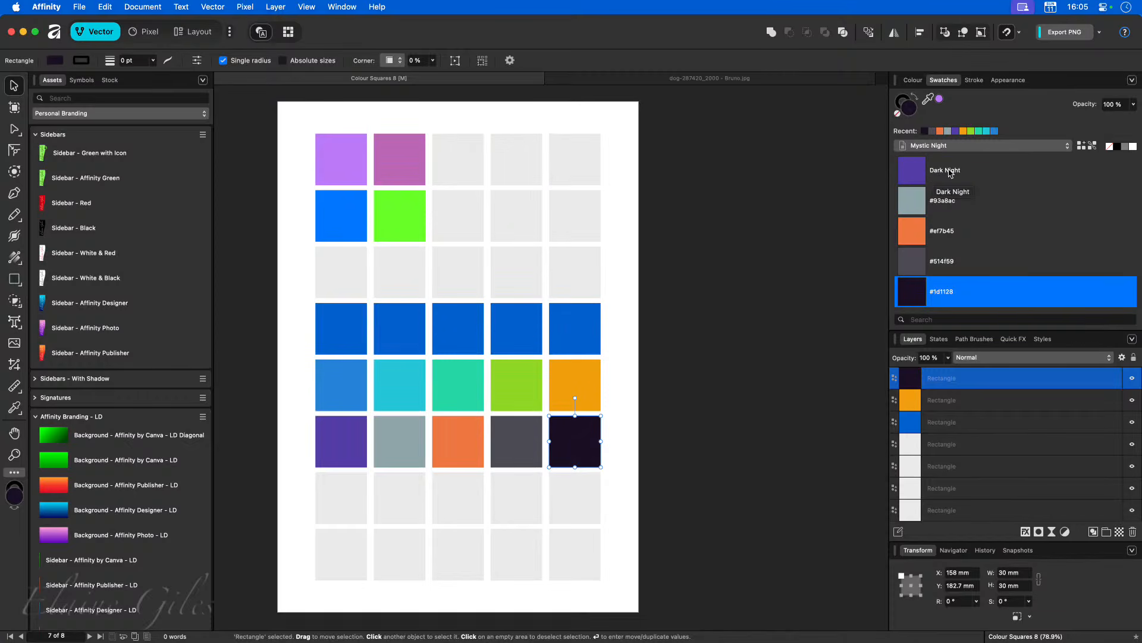
pyautogui.rightClick(921, 173)
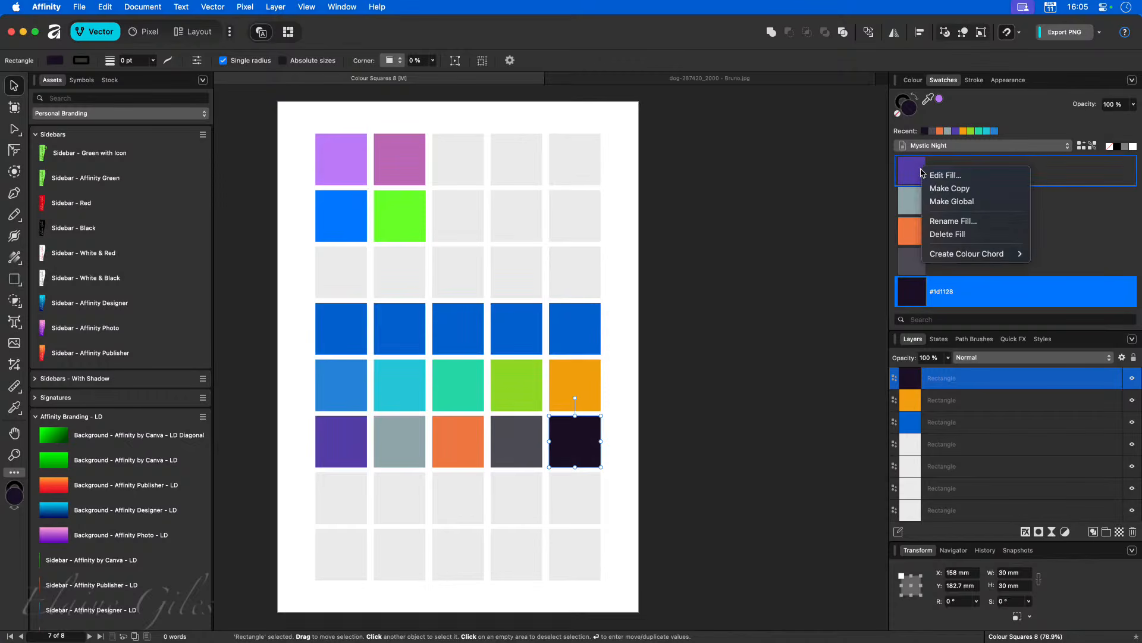
pyautogui.click(970, 203)
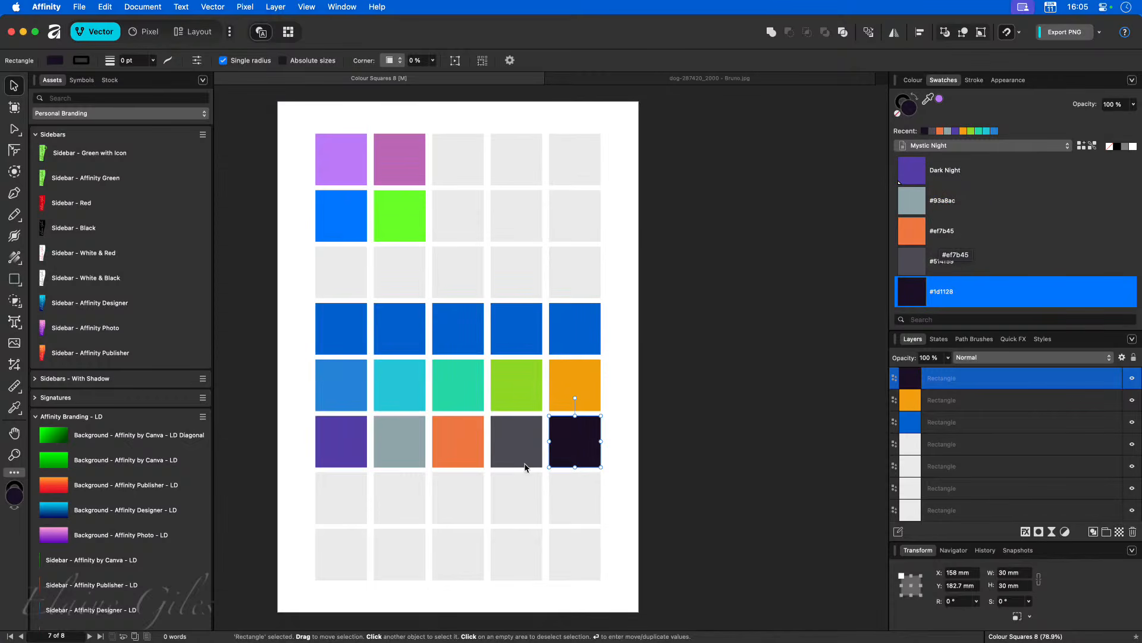
# Step: Fill the first square of the seventh row and the first two squares of the eighth row with the Dark Night swatch
pyautogui.click(349, 451)
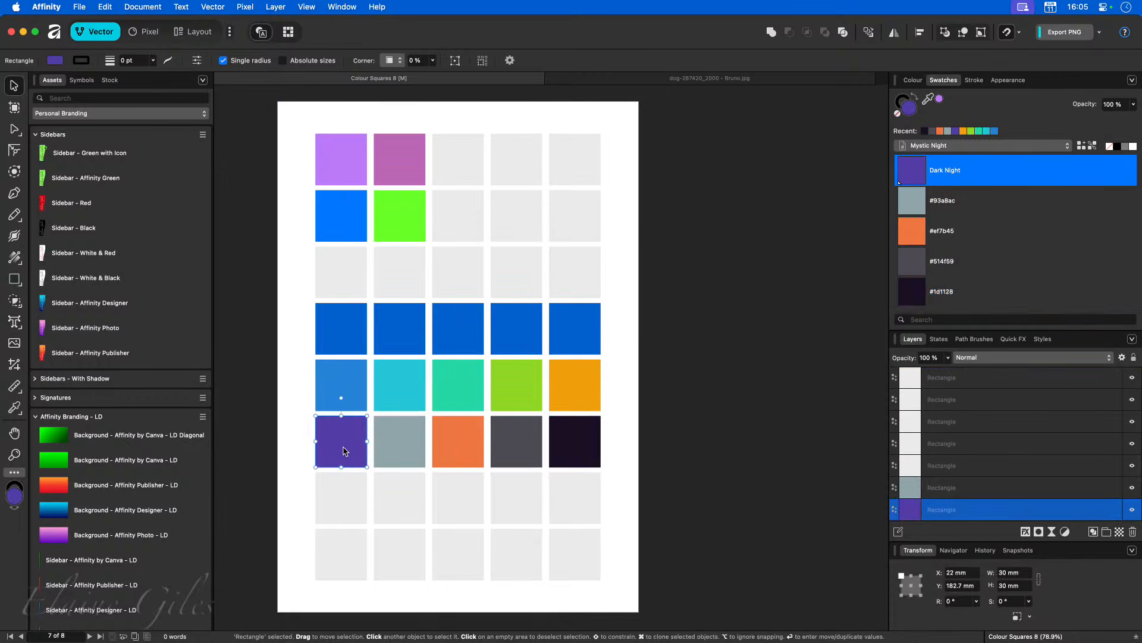
pyautogui.click(343, 496)
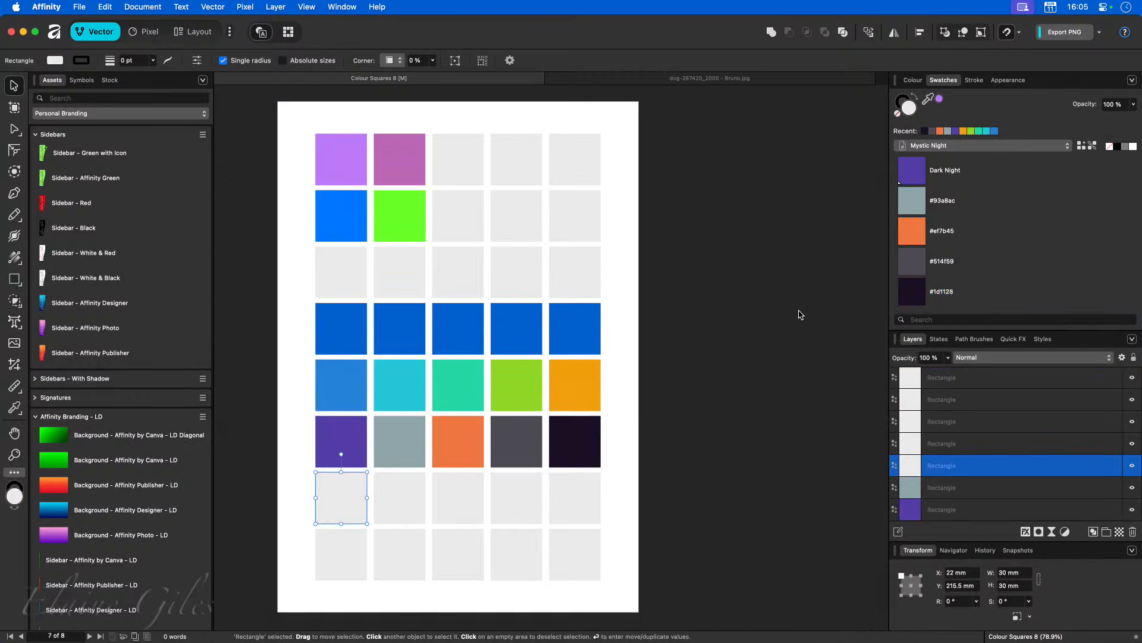
pyautogui.click(924, 179)
pyautogui.click(348, 549)
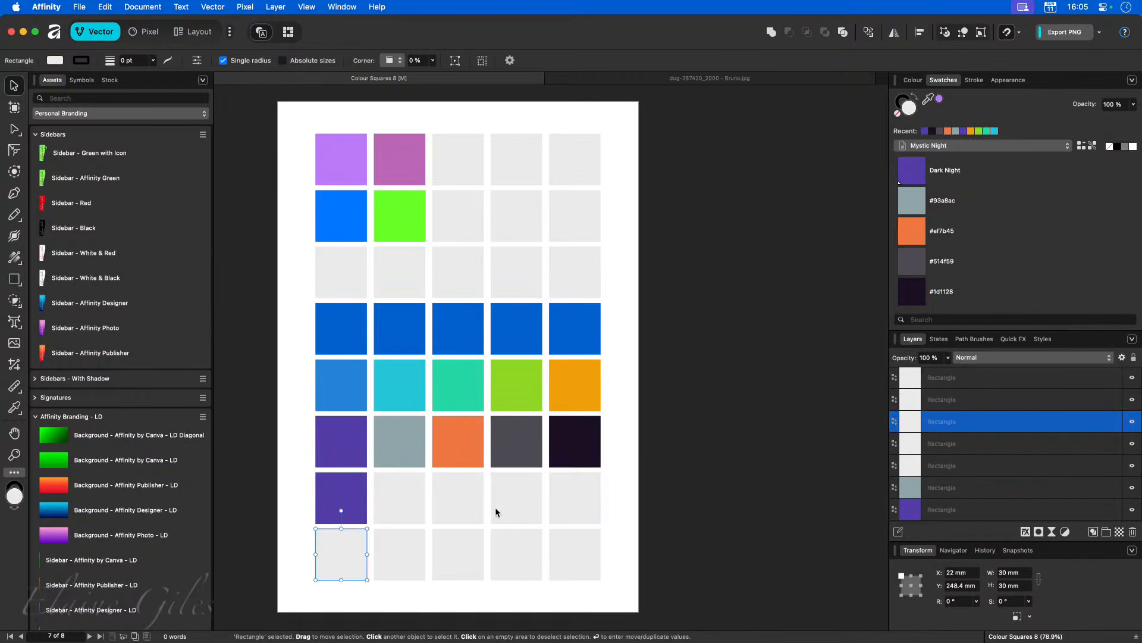
pyautogui.click(937, 164)
pyautogui.click(398, 533)
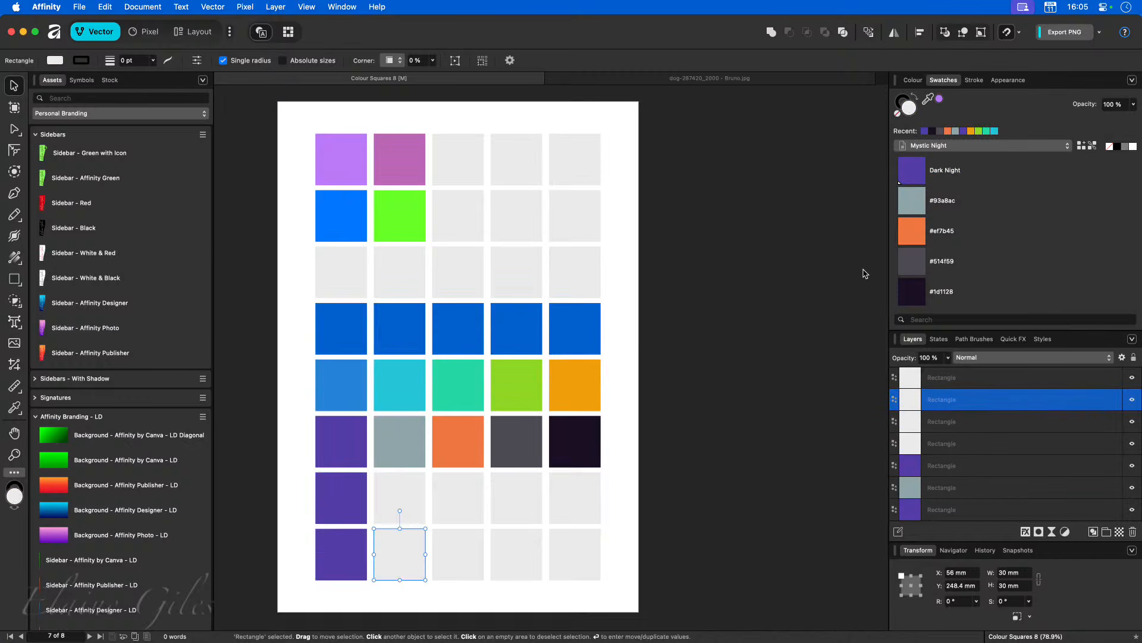
pyautogui.click(925, 171)
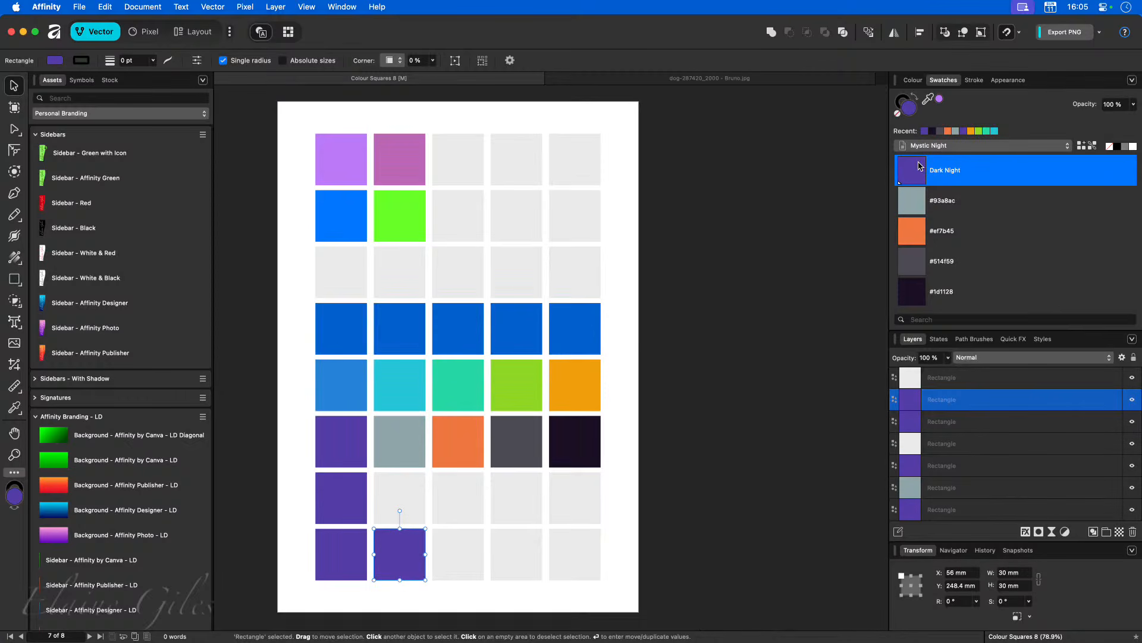
# Step: Set the green value of the Dark Night global colour to E6 in hex
pyautogui.rightClick(925, 171)
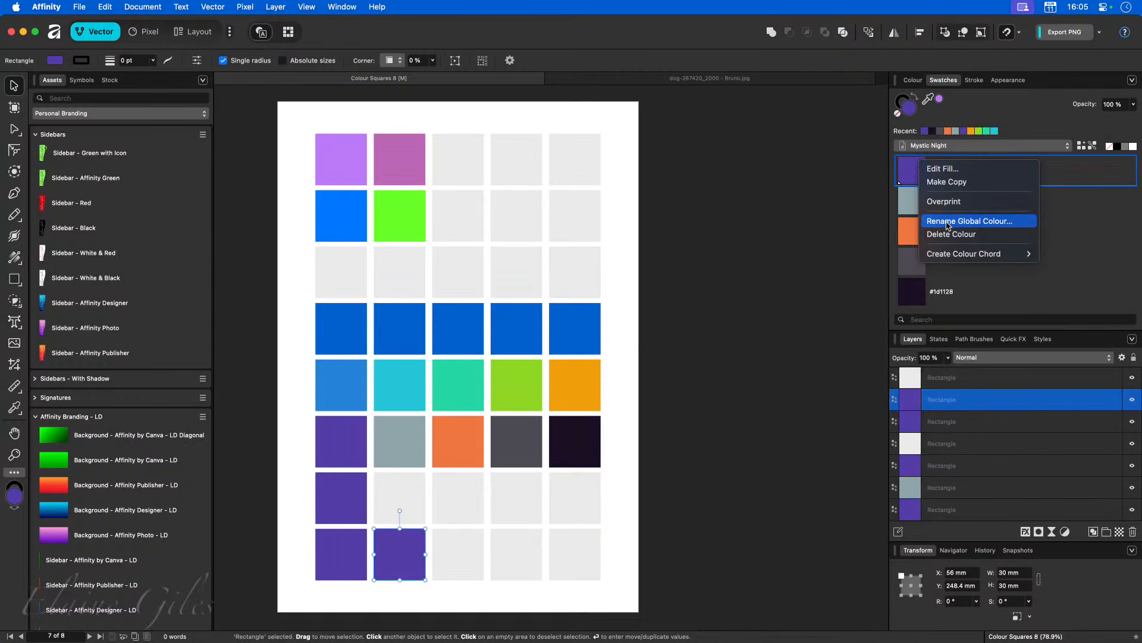
pyautogui.click(968, 171)
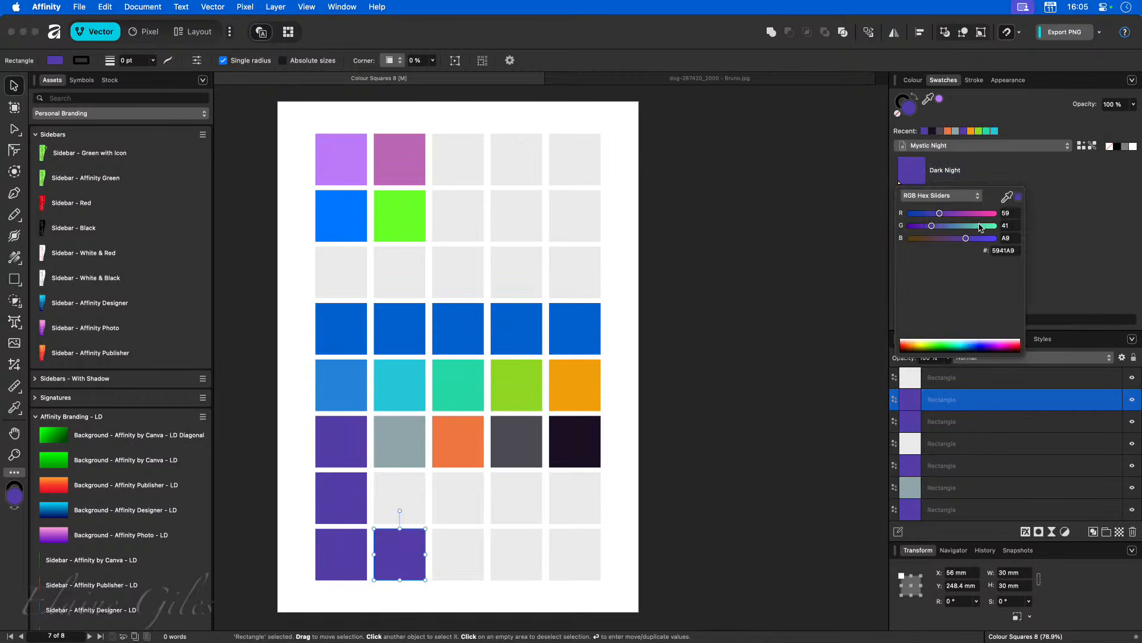
pyautogui.click(978, 226)
pyautogui.moveTo(978, 226); pyautogui.dragTo(986, 233)
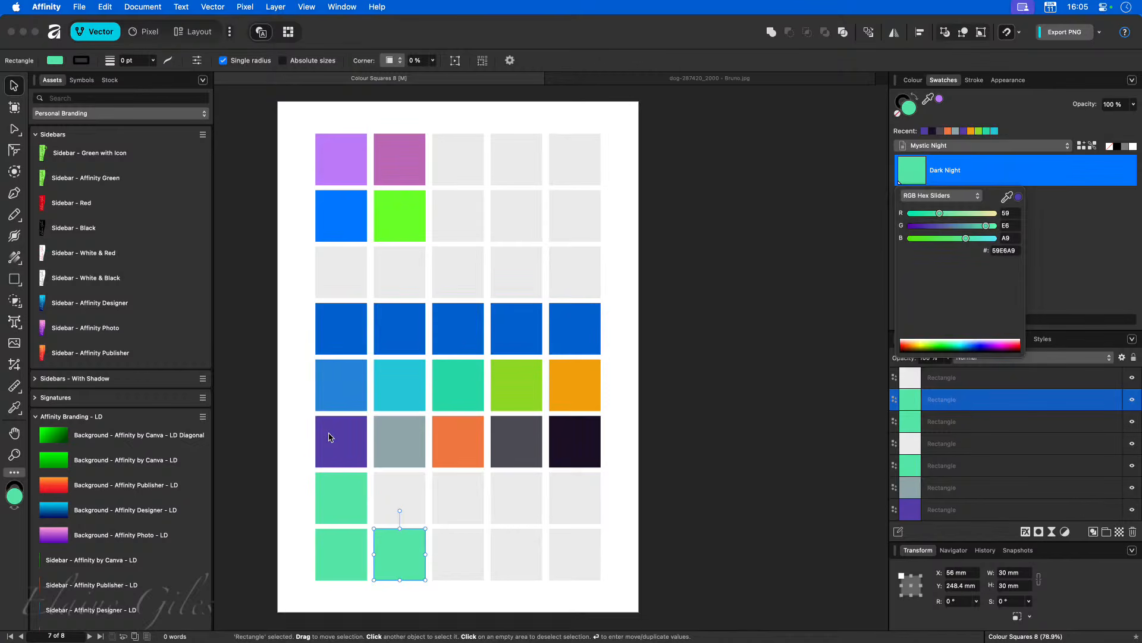
pyautogui.click(1053, 261)
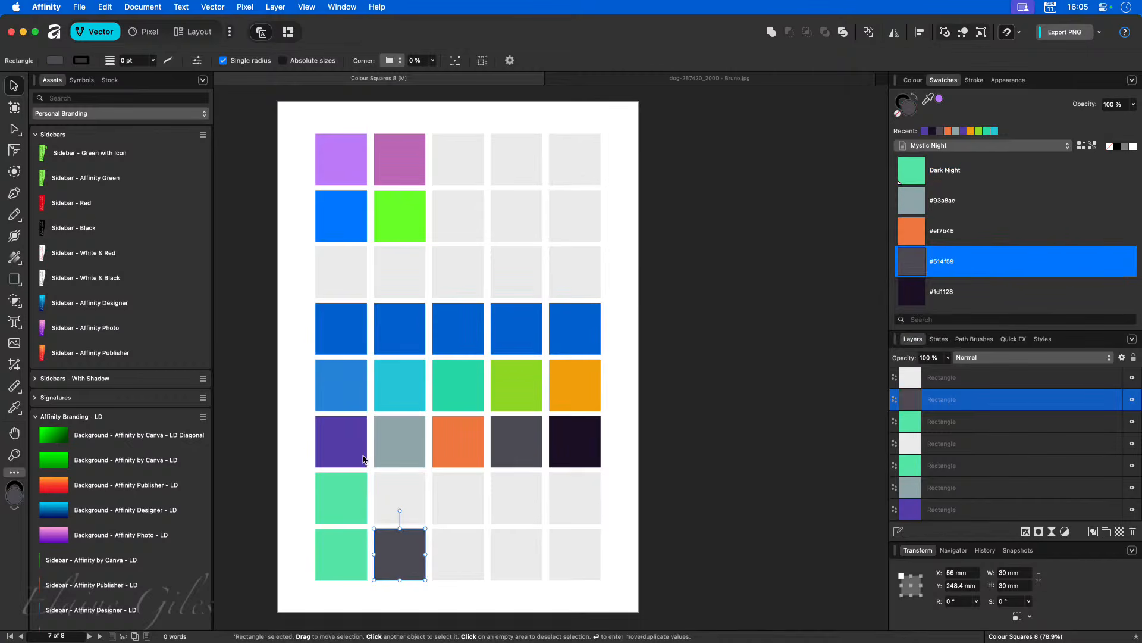
pyautogui.press('super+z')
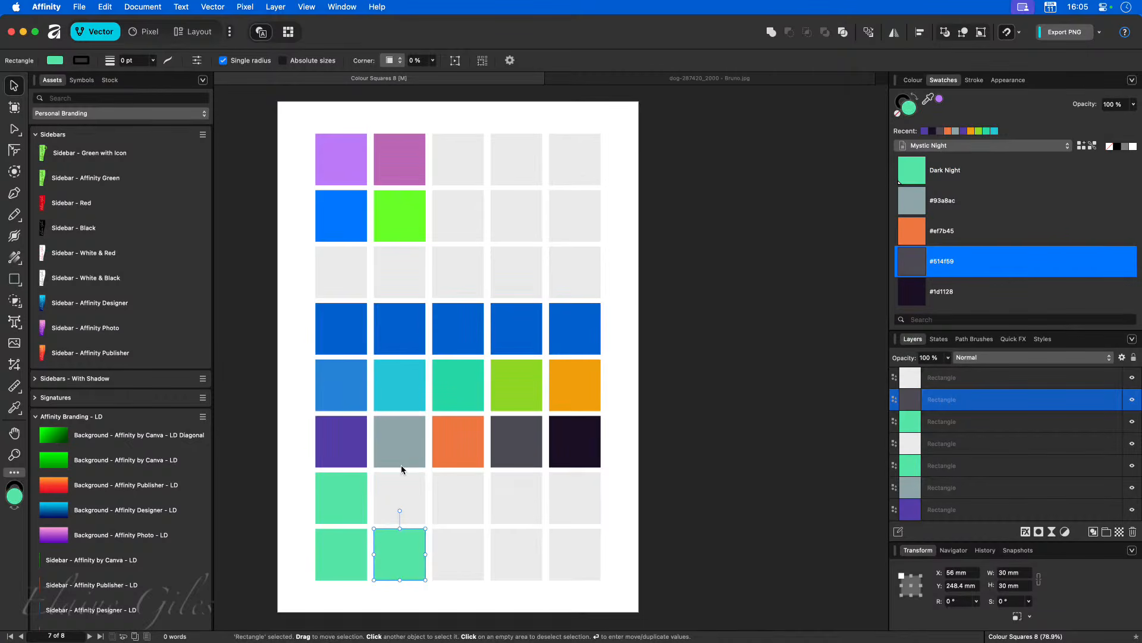
# Step: Undo the colour edit of the Dark Night swatch
pyautogui.click(343, 441)
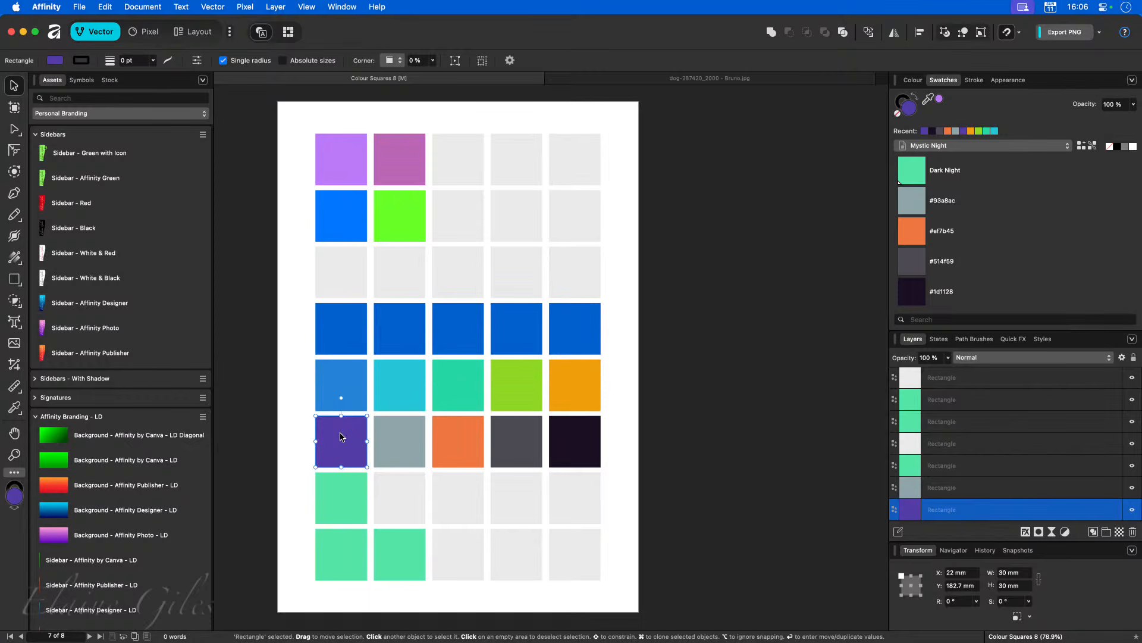
pyautogui.press('super+z')
pyautogui.press('super+z')
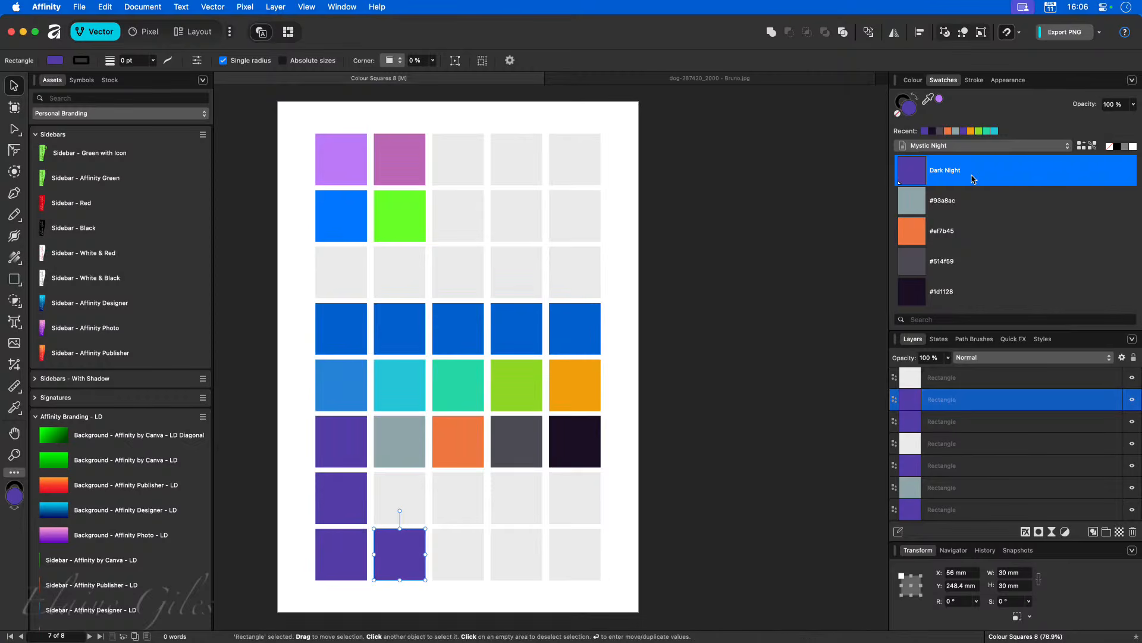
# Step: Check which swatch is assigned to the orange square and to the purple squares of the last two rows
pyautogui.click(452, 450)
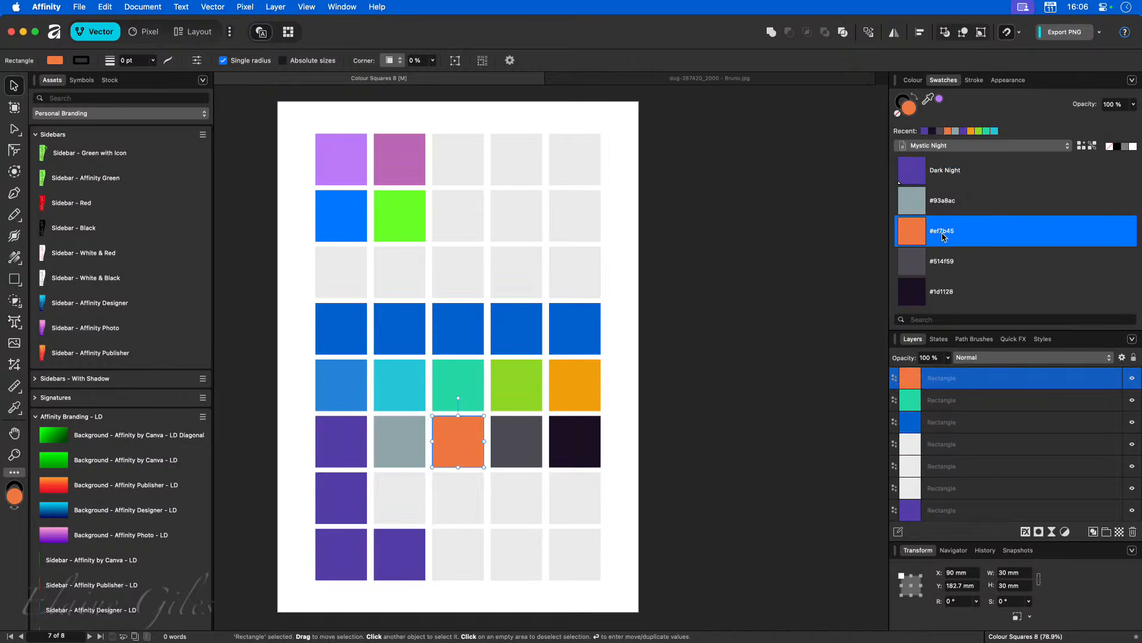
pyautogui.click(342, 538)
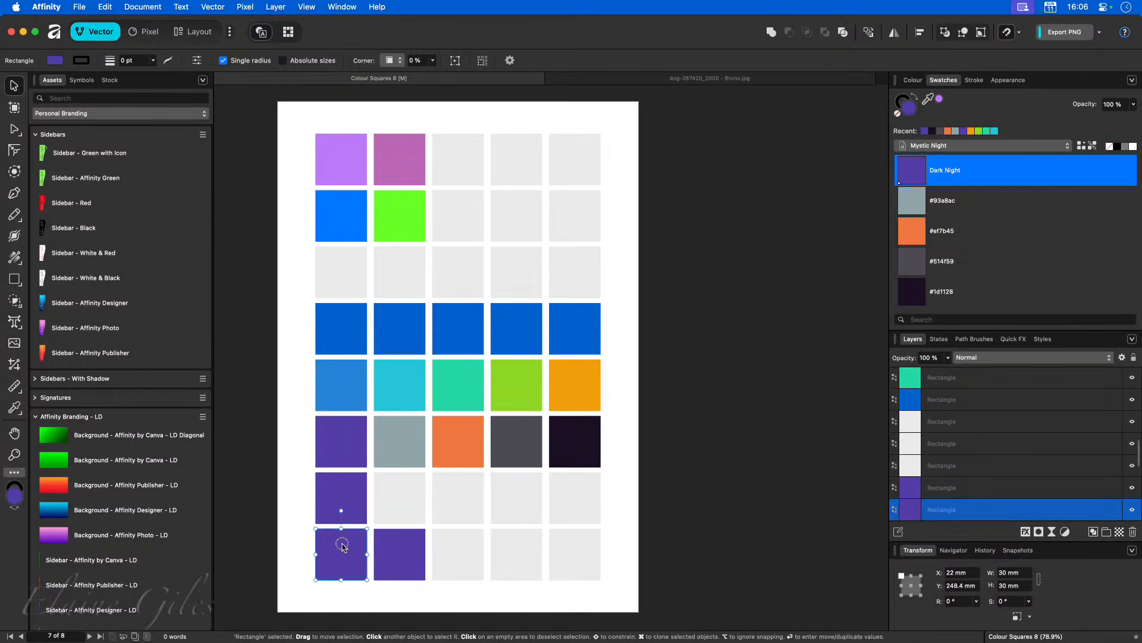
pyautogui.click(388, 562)
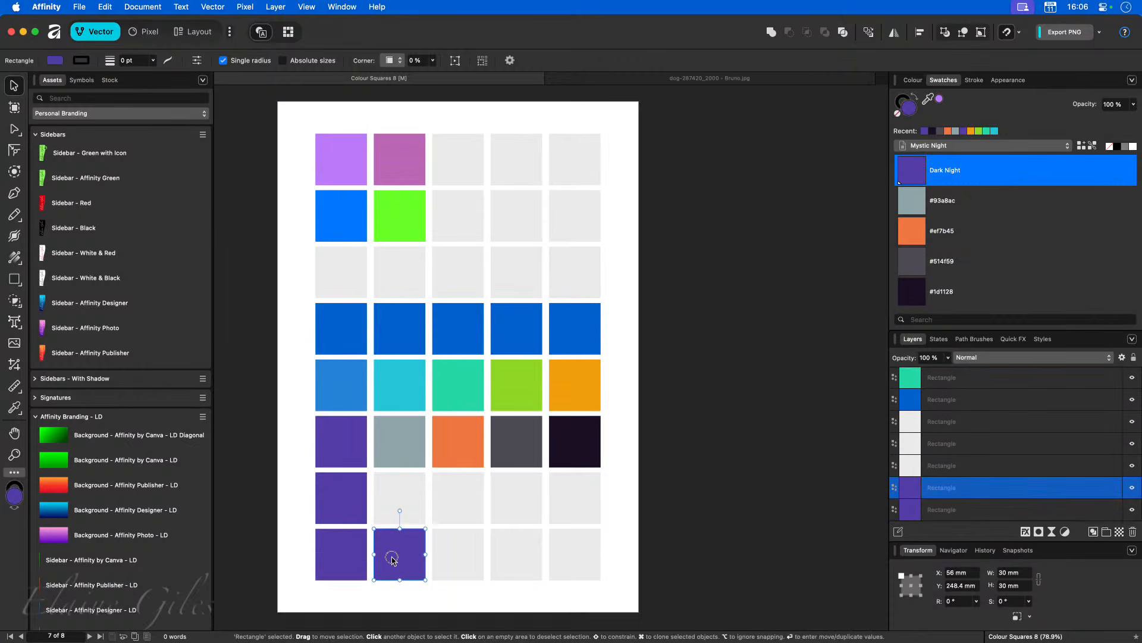
pyautogui.click(346, 560)
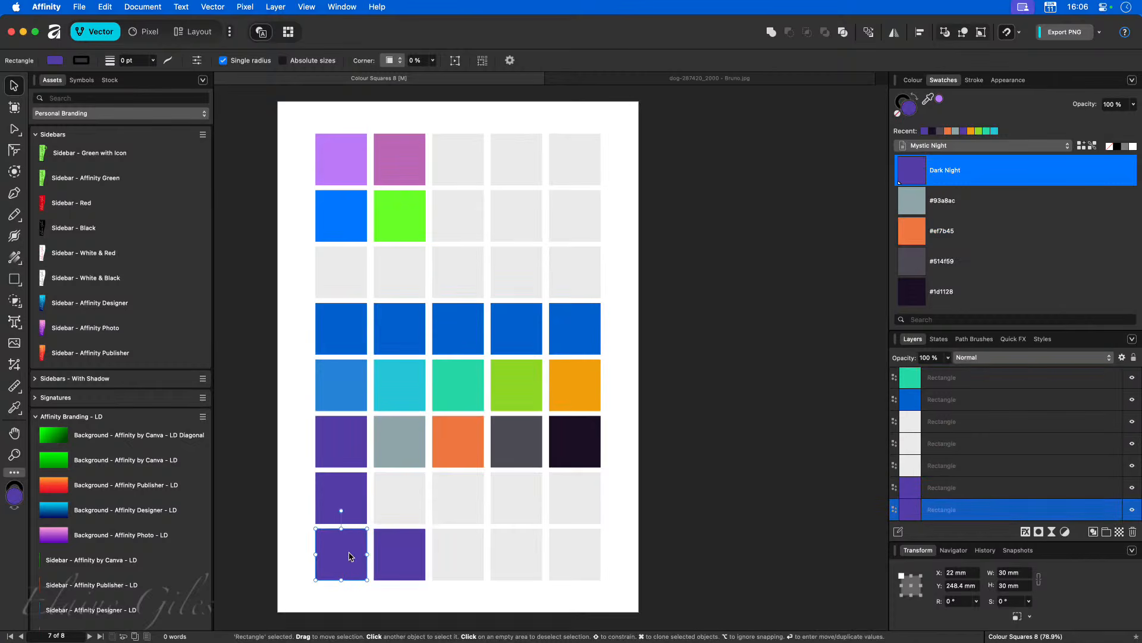
pyautogui.click(352, 502)
# Step: With the sixth row's first square selected, set the green value of the Dark Night global colour to F4 in hex
pyautogui.click(350, 457)
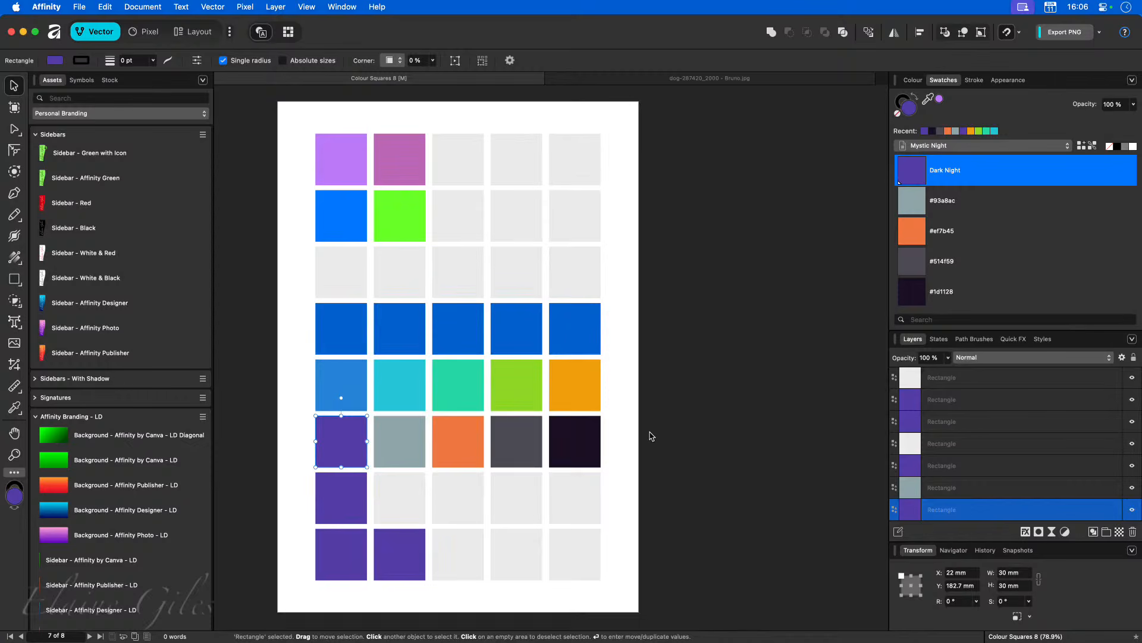
pyautogui.rightClick(915, 171)
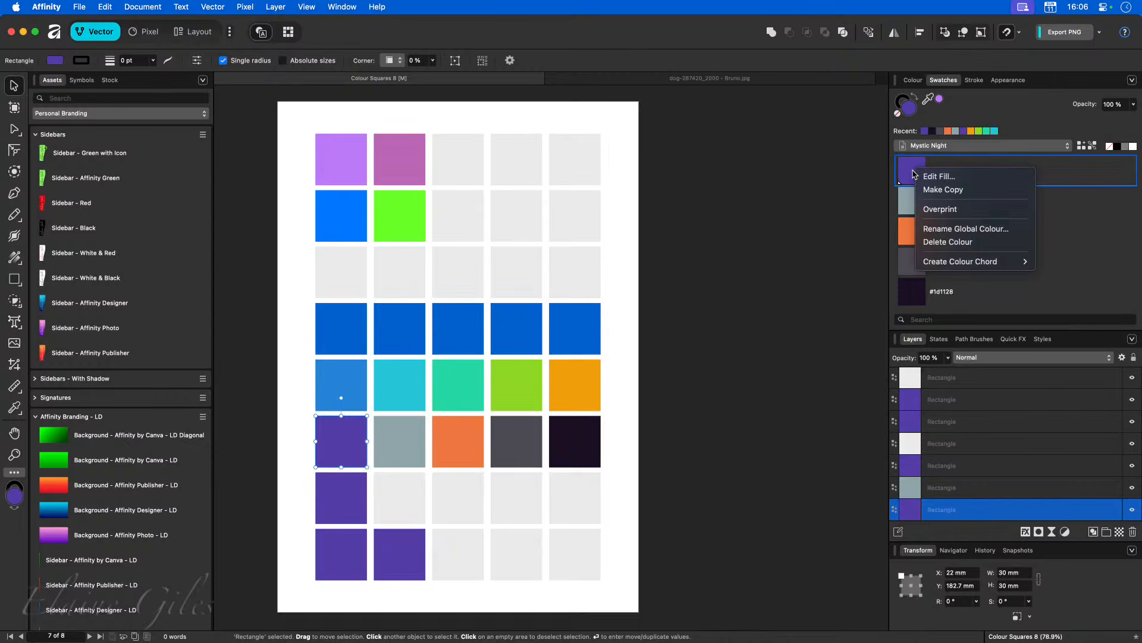
pyautogui.click(939, 177)
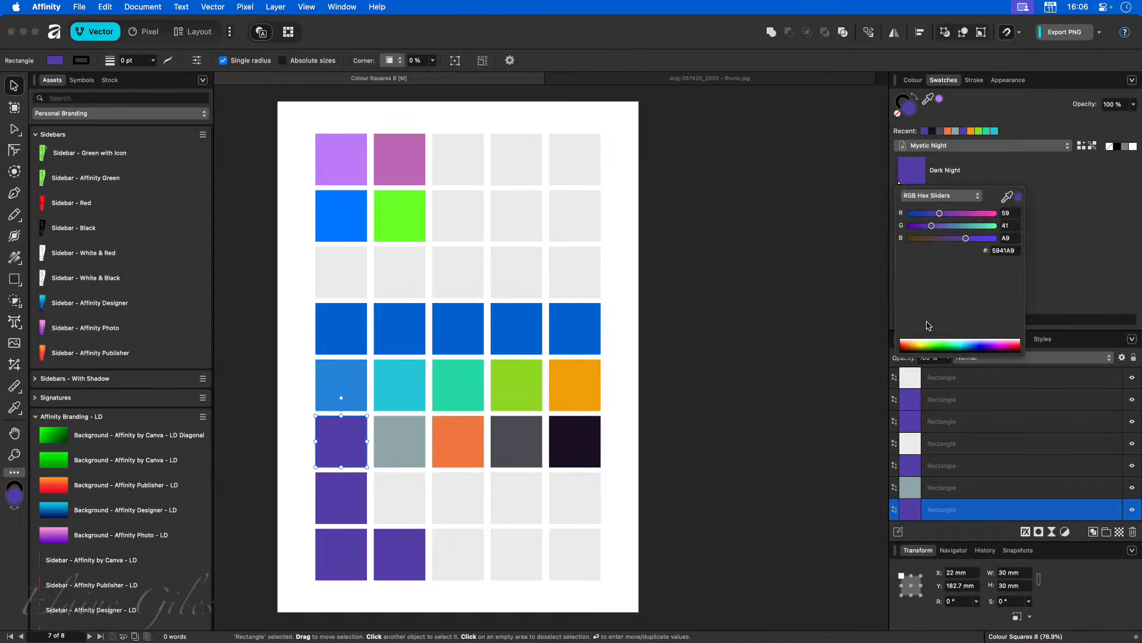
pyautogui.moveTo(962, 228); pyautogui.dragTo(989, 230)
pyautogui.click(1068, 260)
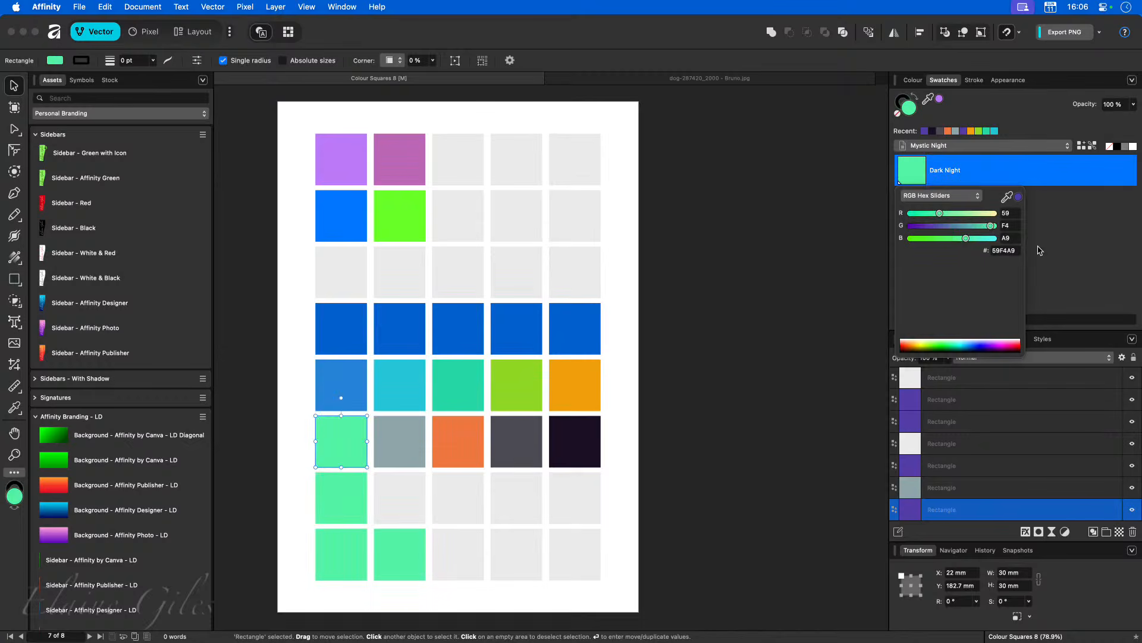
pyautogui.click(934, 174)
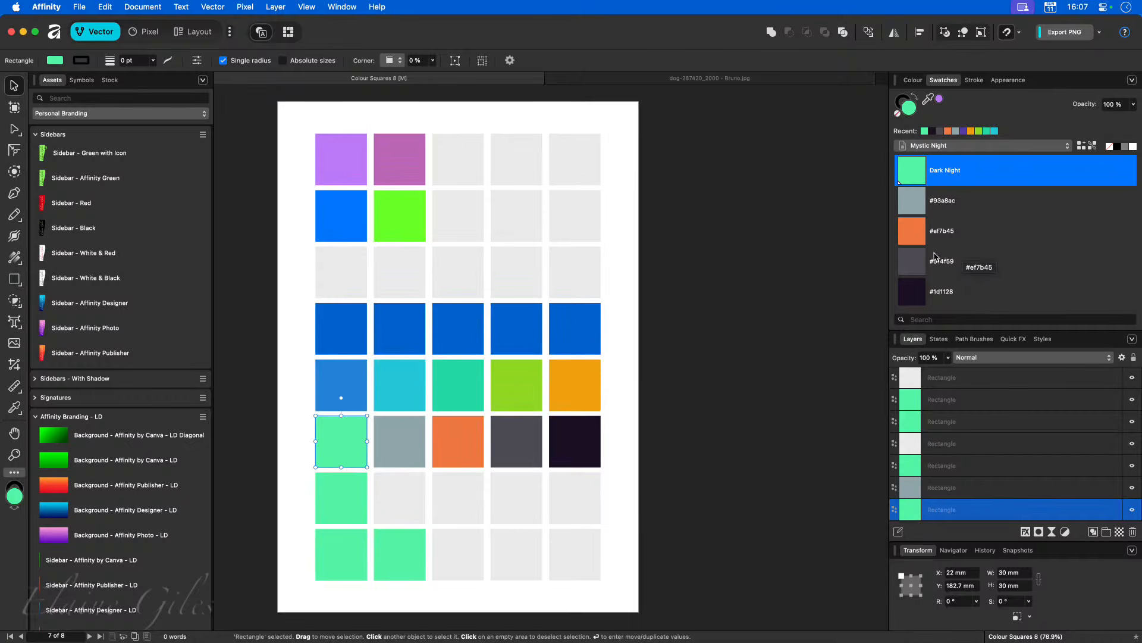
# Step: Switch the displayed swatches from Mystic Night to the Document palette
pyautogui.click(1060, 148)
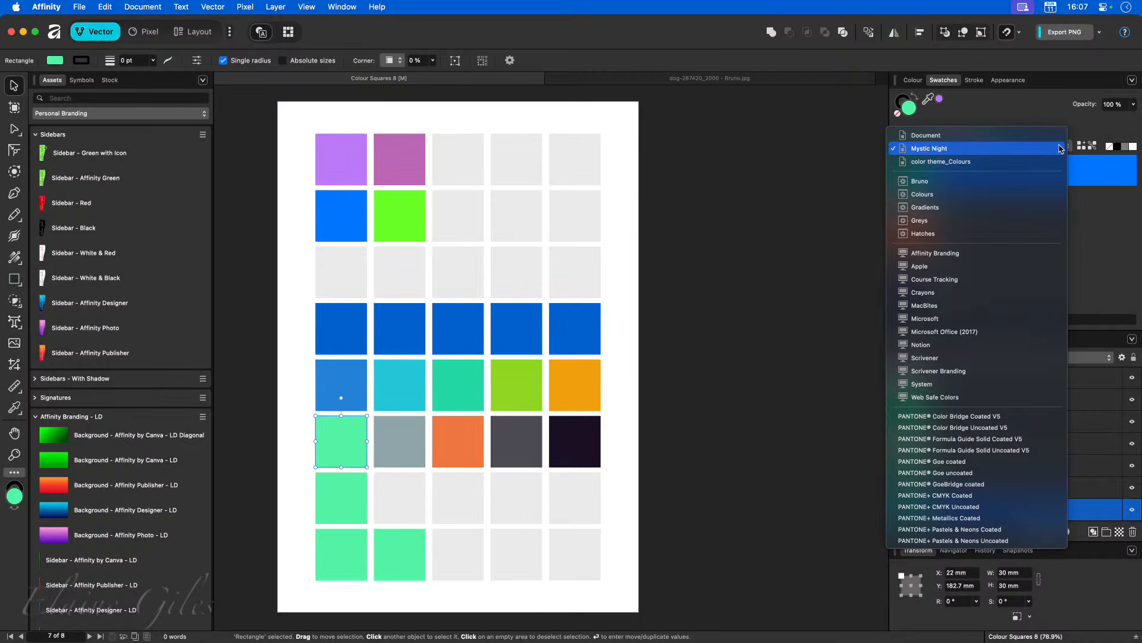
pyautogui.click(1054, 147)
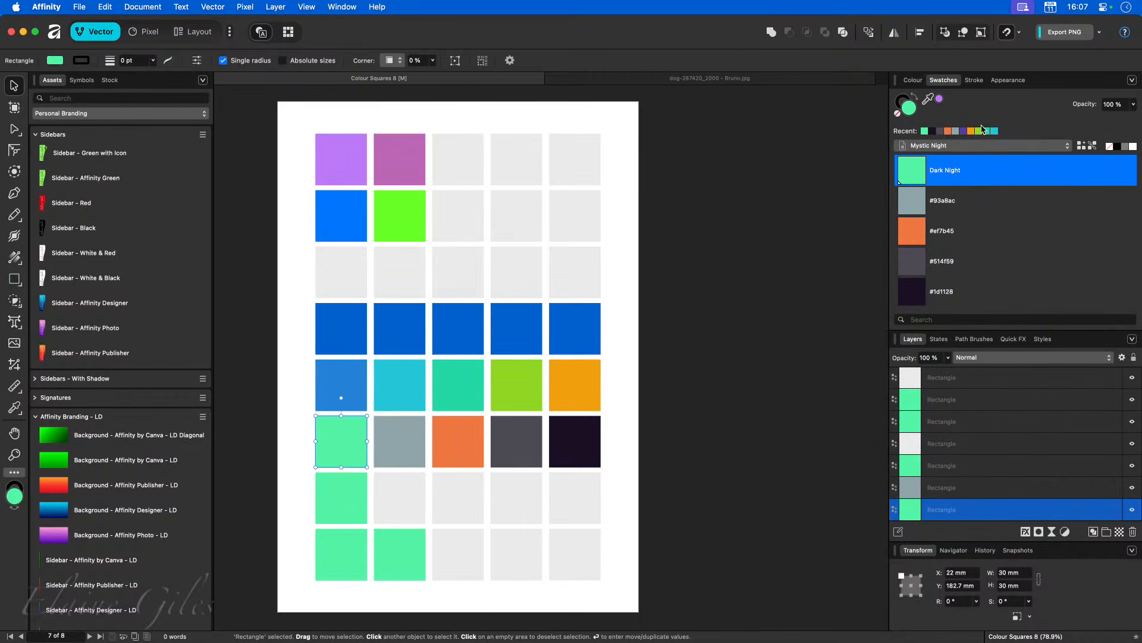
pyautogui.click(1053, 146)
pyautogui.click(984, 142)
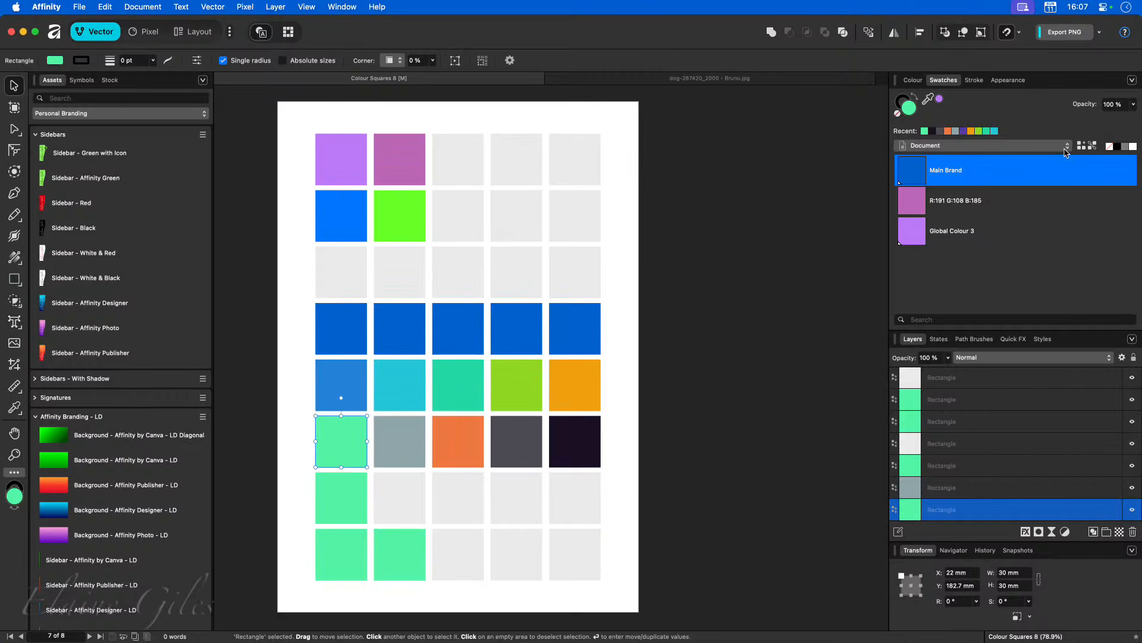
# Step: Export the Document palette to the 20260105 - Colour folder under the name DocumentX
pyautogui.click(1131, 80)
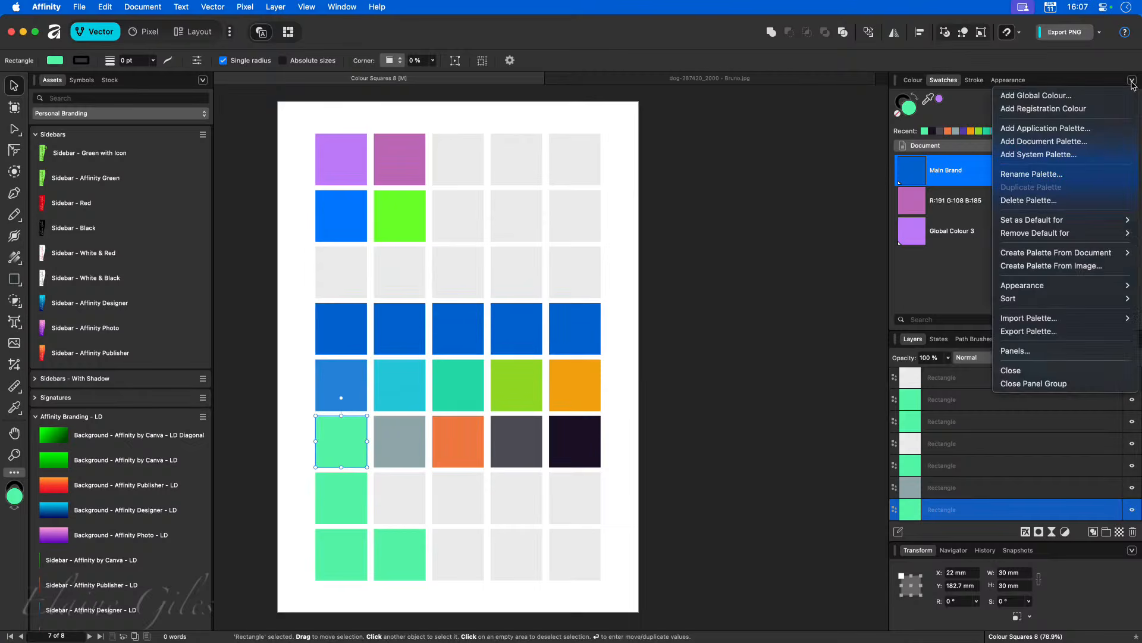
pyautogui.click(1037, 332)
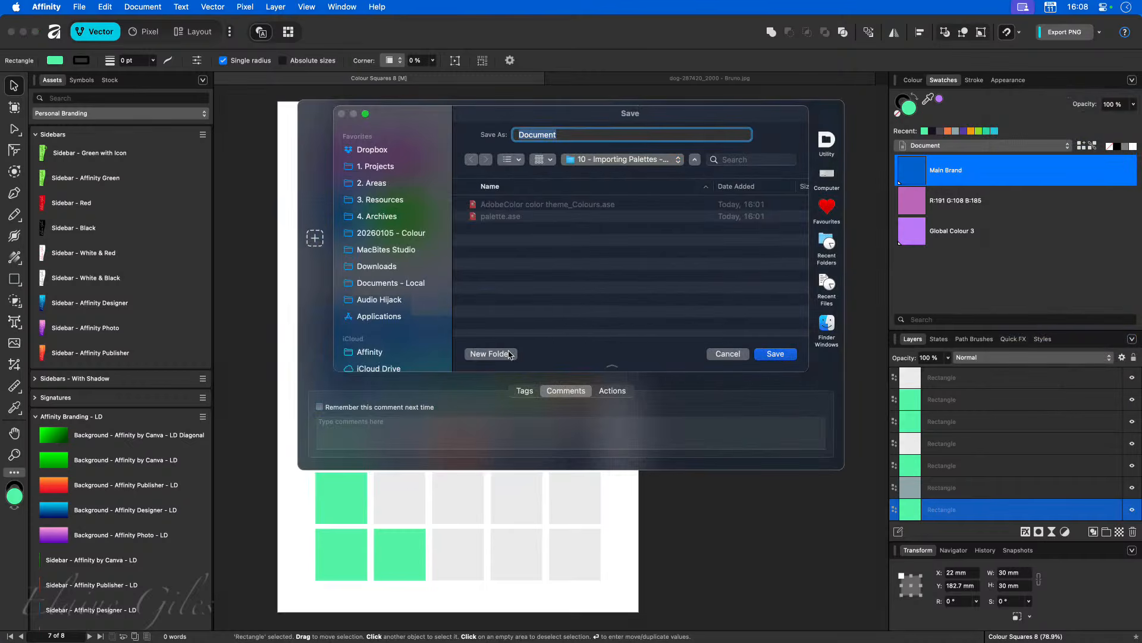
pyautogui.click(410, 232)
pyautogui.scroll(-5, 601, 257)
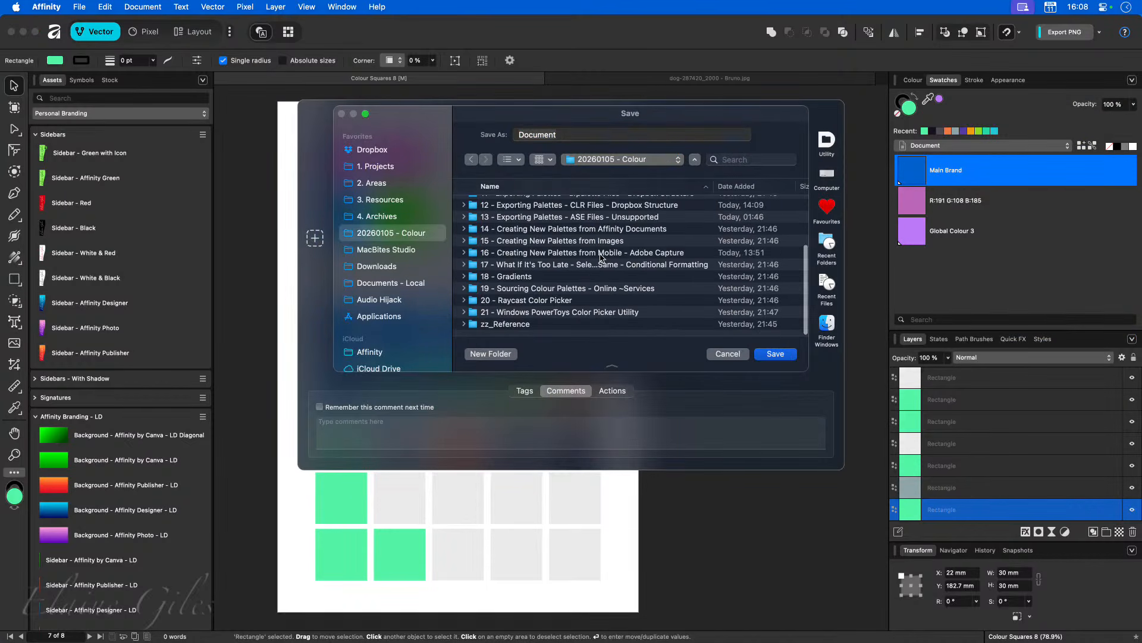
pyautogui.scroll(5, 601, 257)
pyautogui.doubleClick(548, 138)
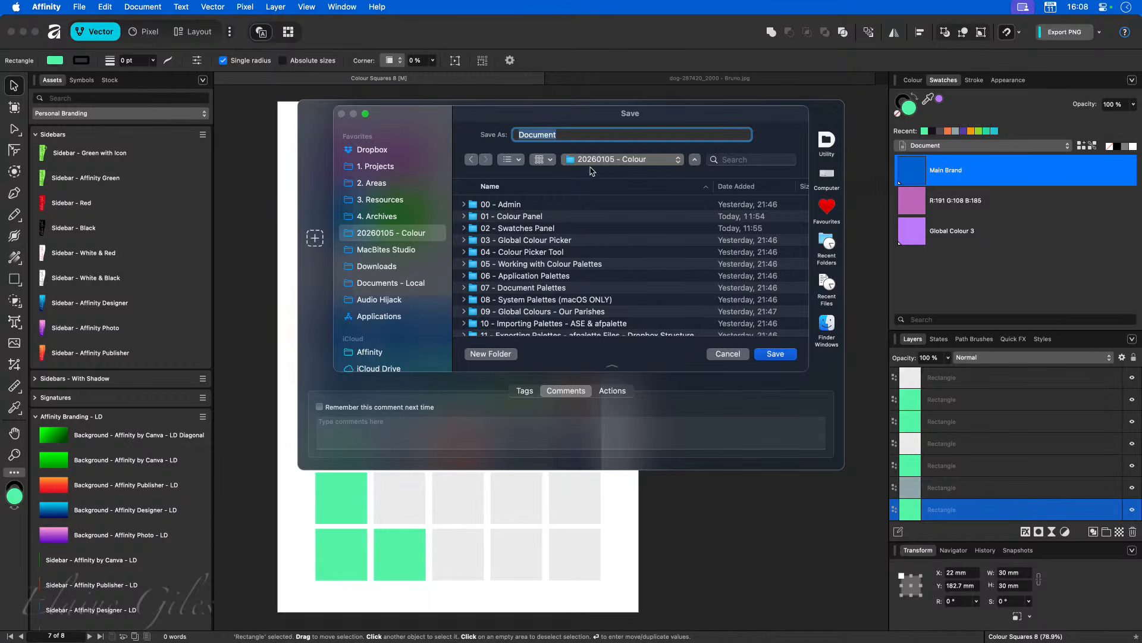
pyautogui.click(583, 132)
pyautogui.write('X')
pyautogui.click(776, 353)
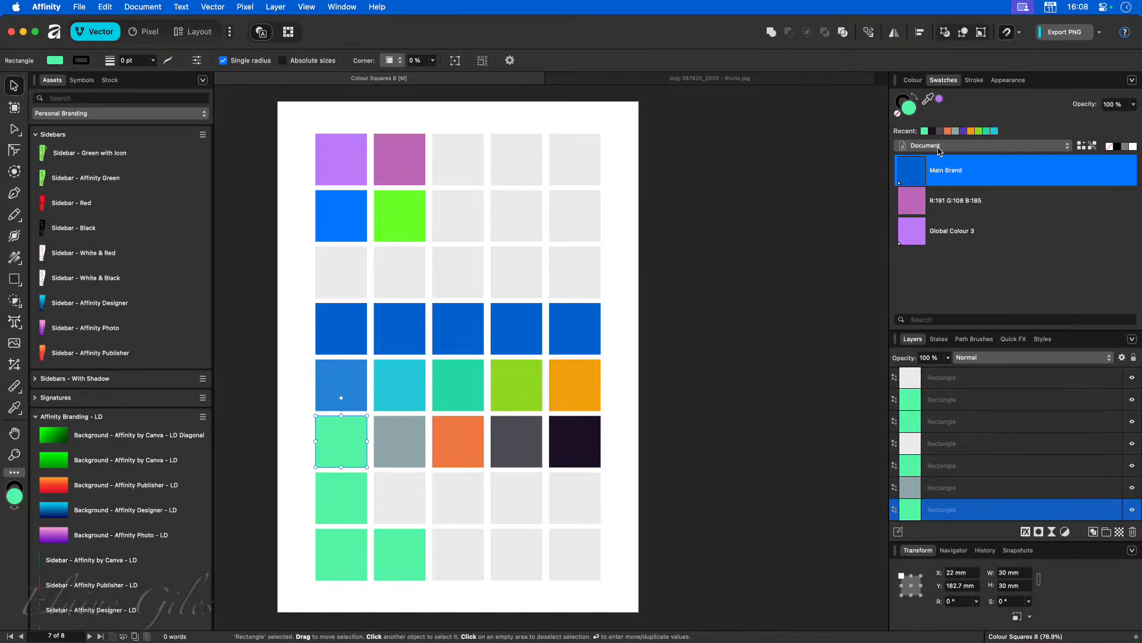
# Step: Check which palettes are available in the dog-287420_2000 - Bruno.jpg document, comparing it with Colour Squares 8
pyautogui.click(733, 82)
pyautogui.click(939, 147)
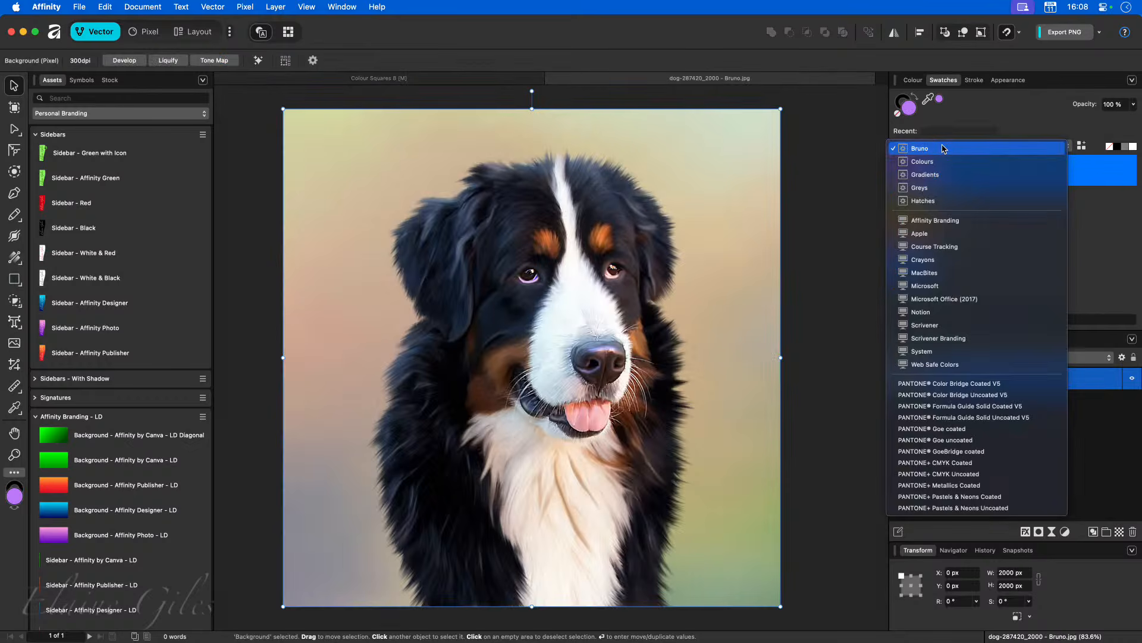
pyautogui.click(859, 158)
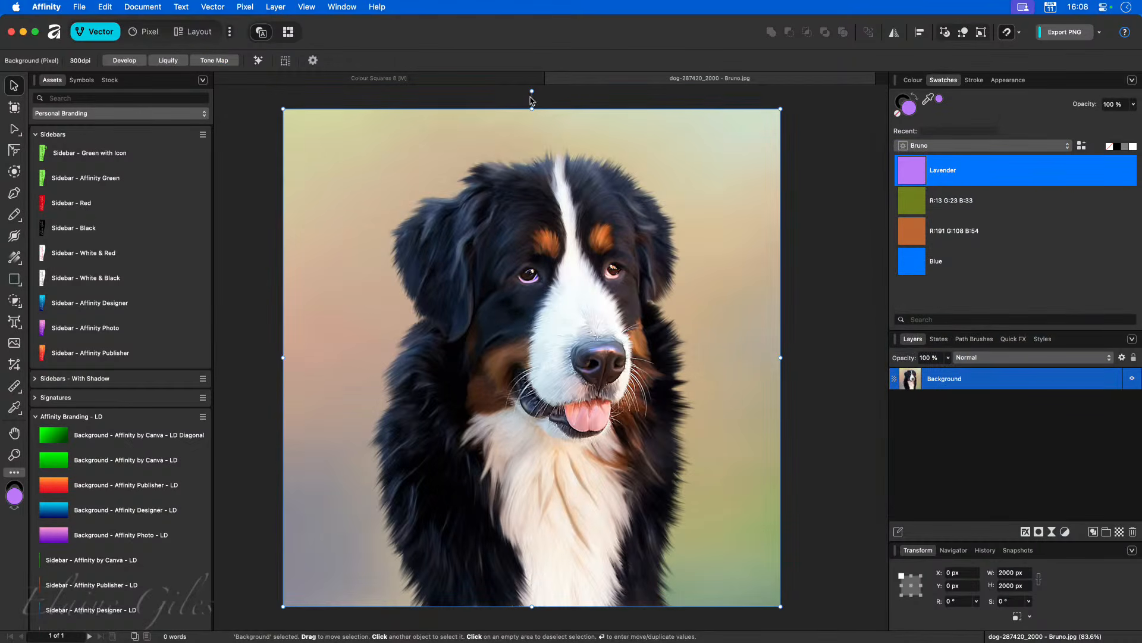
pyautogui.click(443, 84)
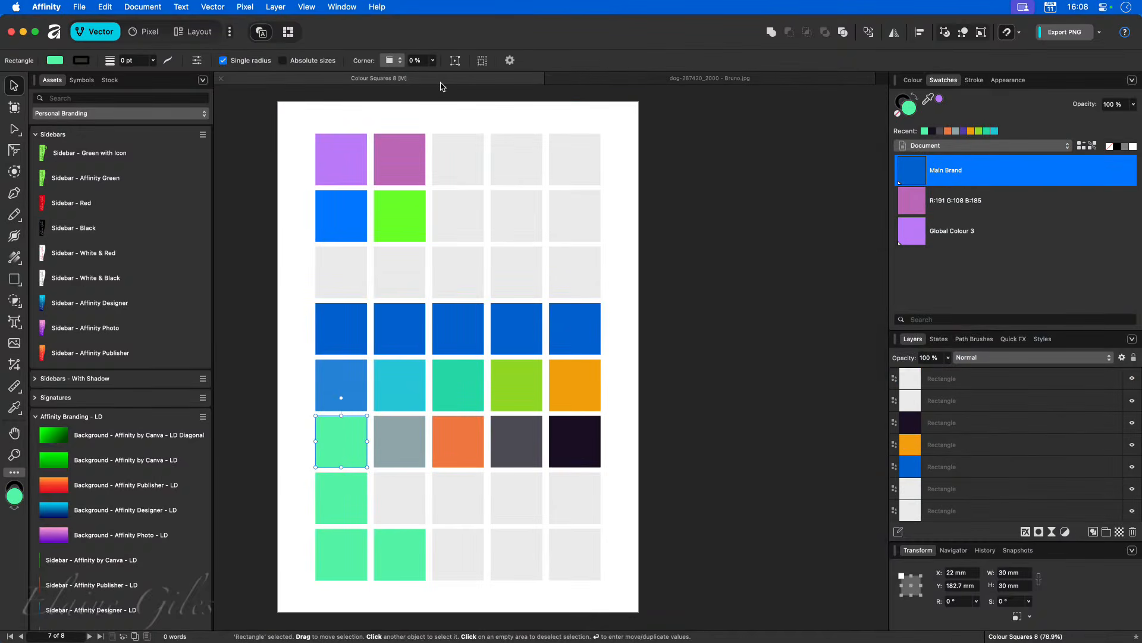
pyautogui.click(601, 78)
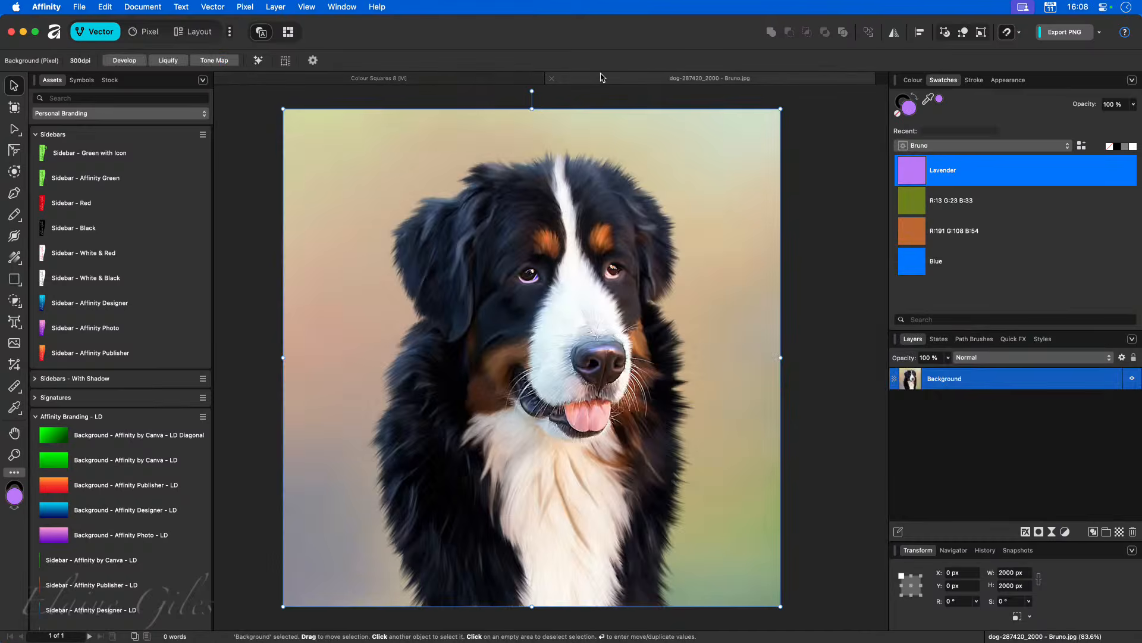
# Step: Import DocumentX.afpalette as a document palette into the dog image and check it in the list of palettes
pyautogui.click(1132, 80)
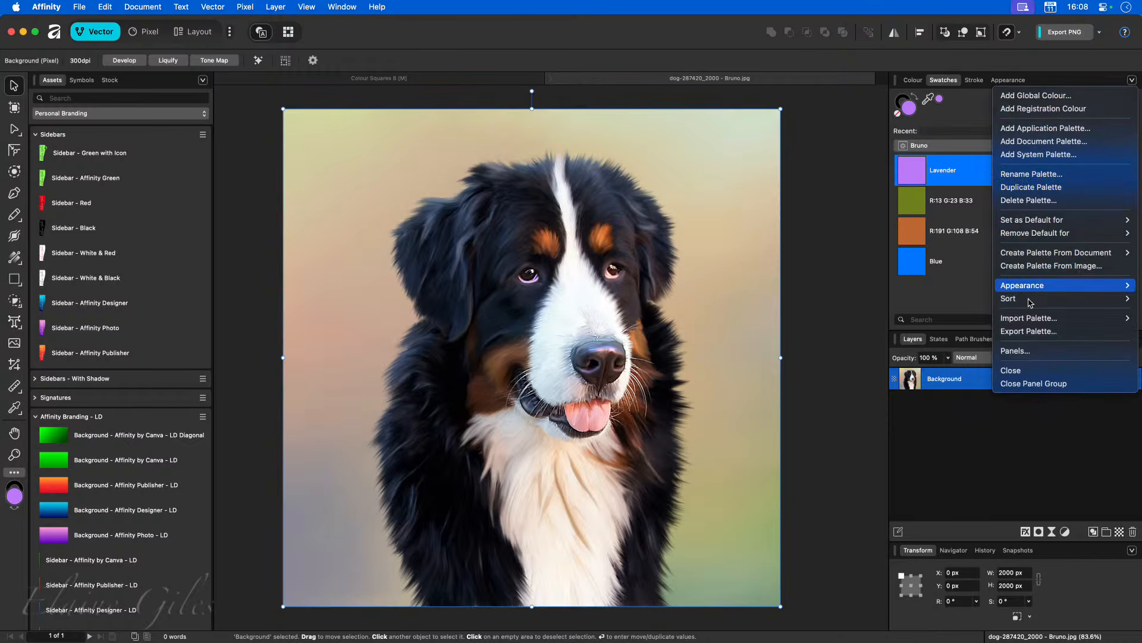
pyautogui.moveTo(1033, 320)
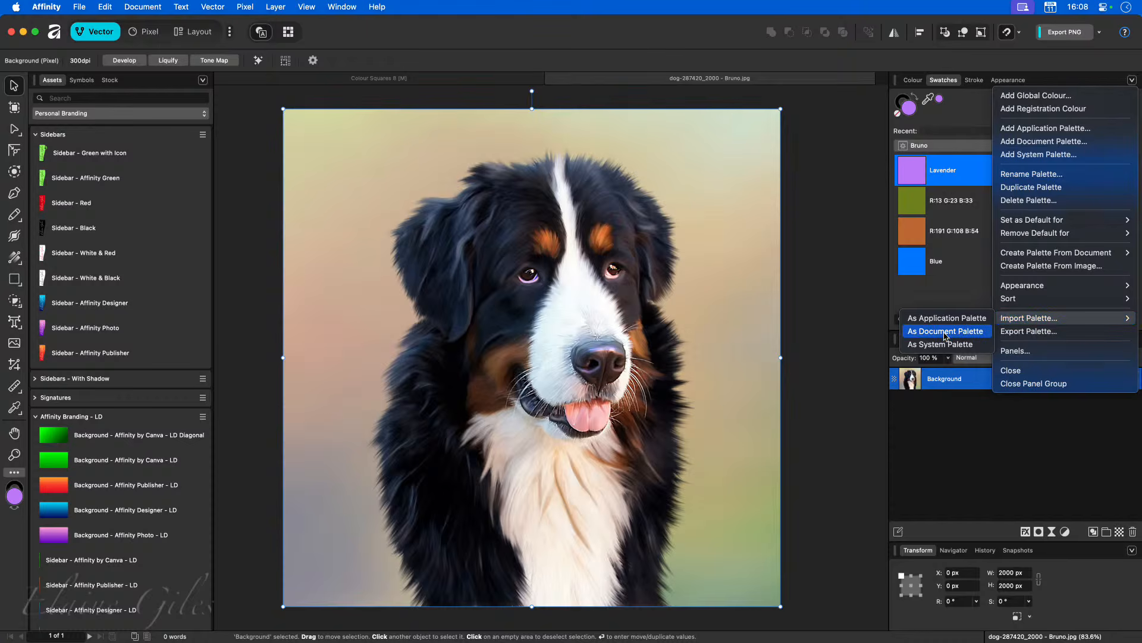
pyautogui.click(937, 343)
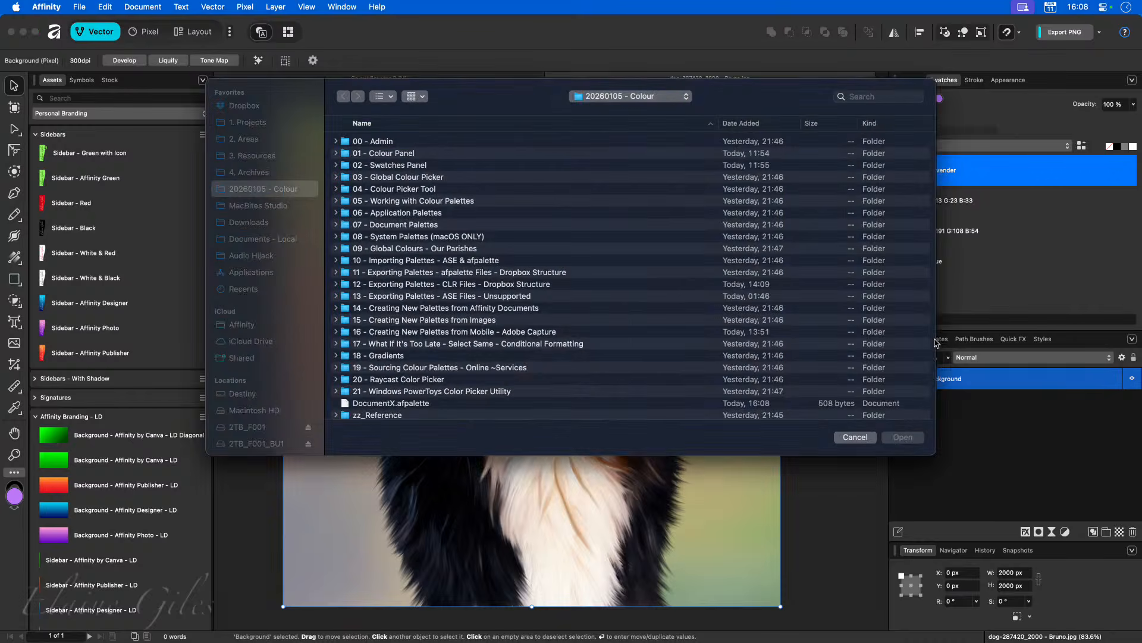
pyautogui.scroll(-1, 485, 269)
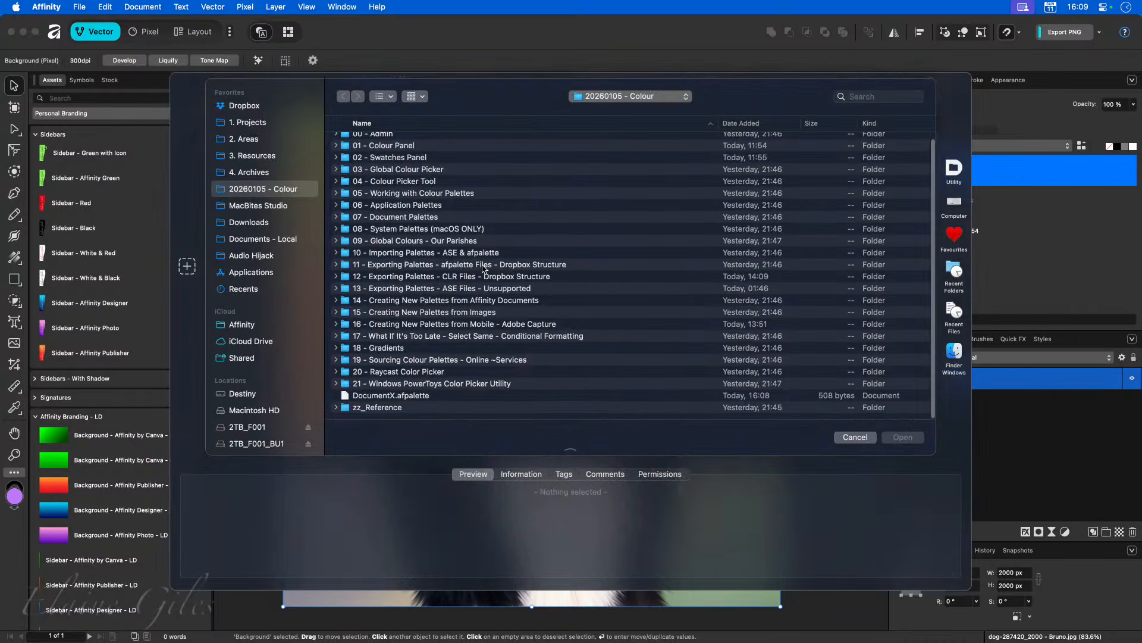
pyautogui.click(407, 395)
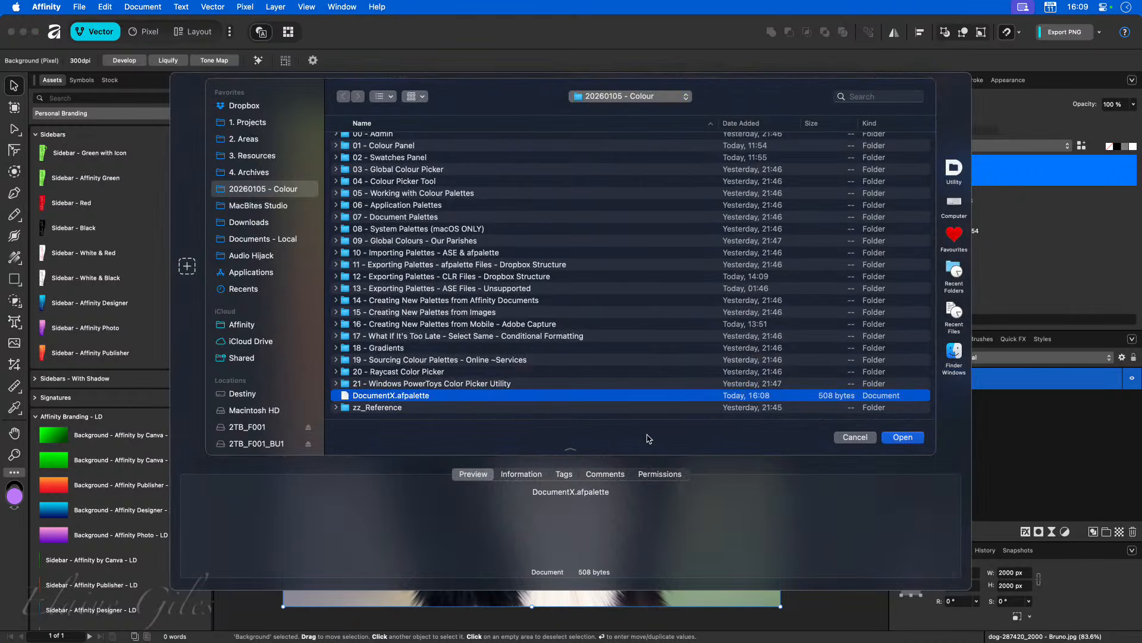
pyautogui.click(901, 437)
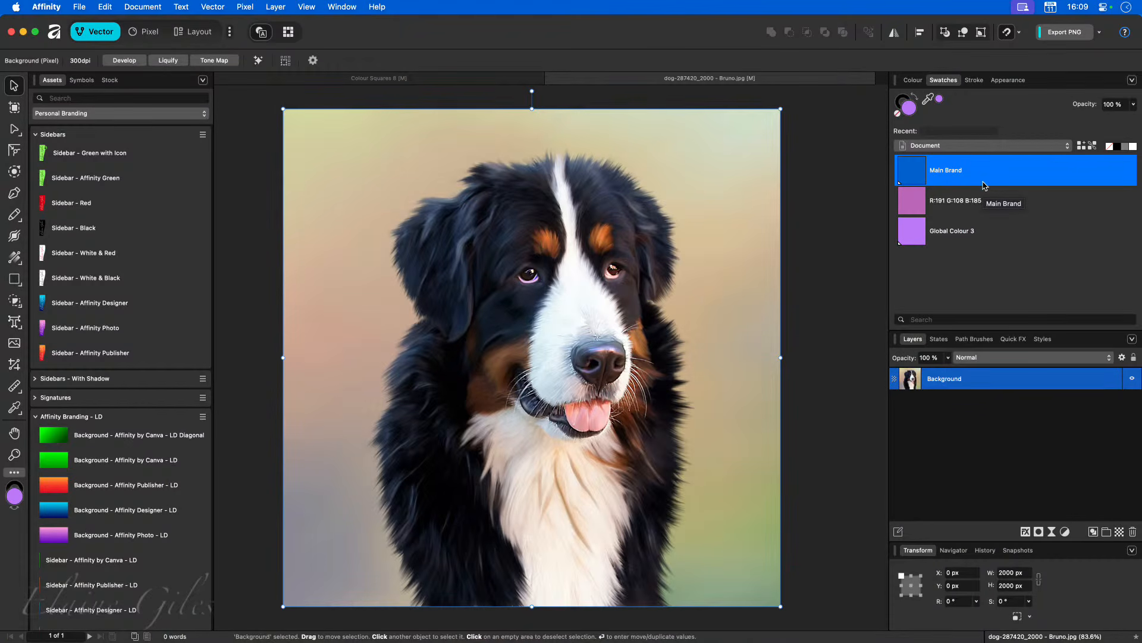
pyautogui.click(1067, 146)
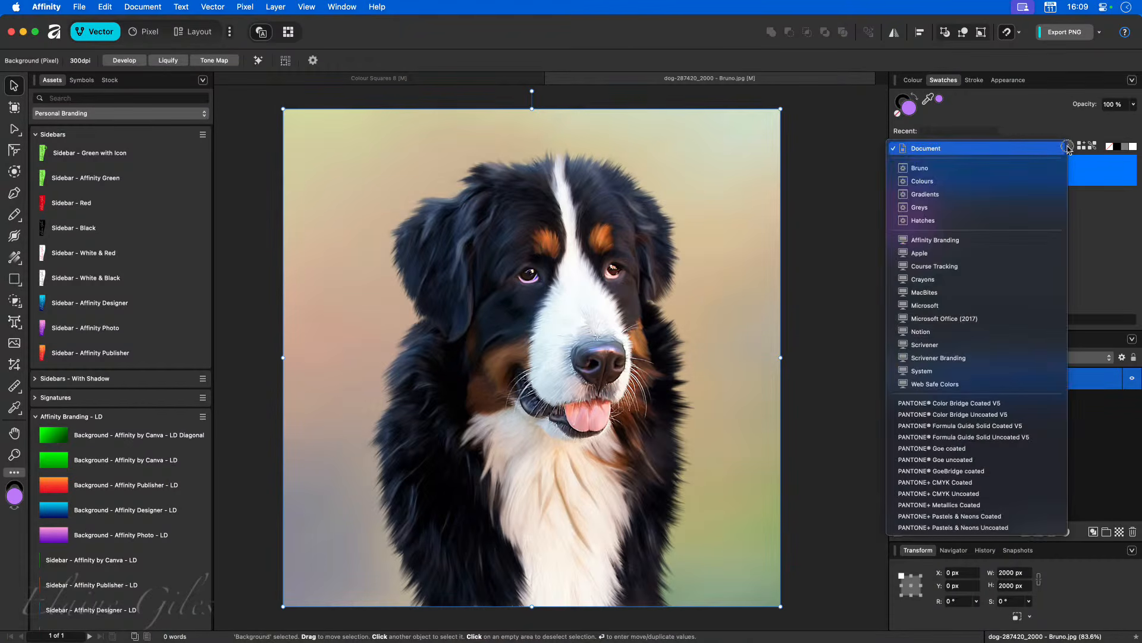
pyautogui.click(1050, 124)
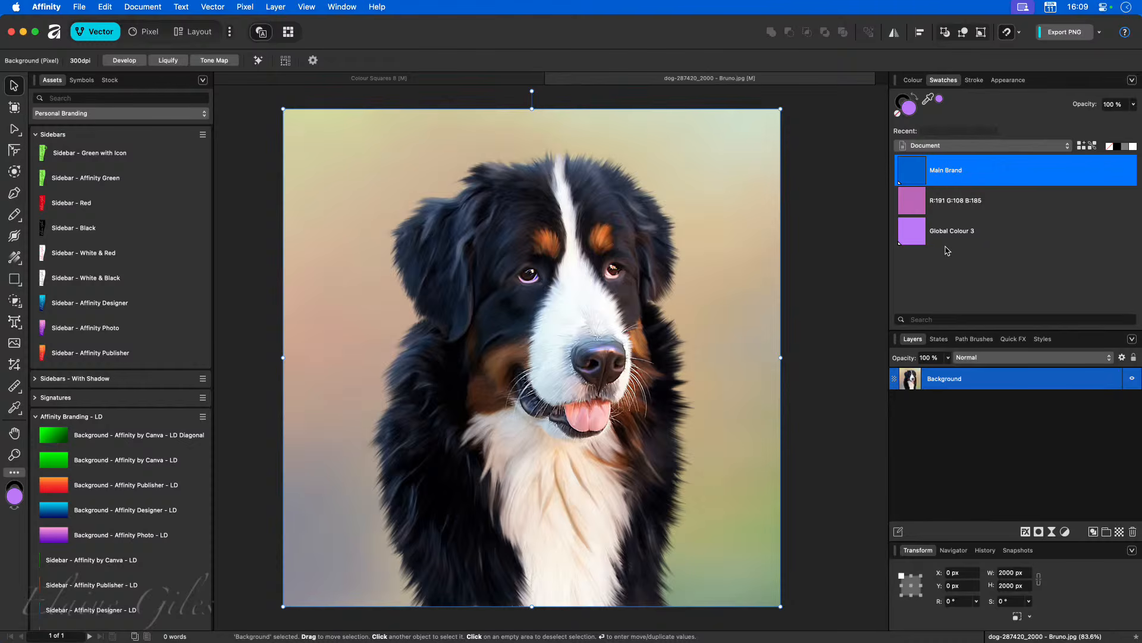
# Step: Rename the R:191 G:108 B:185 swatch in the dog image's Document palette as Mystic Crystal
pyautogui.rightClick(955, 201)
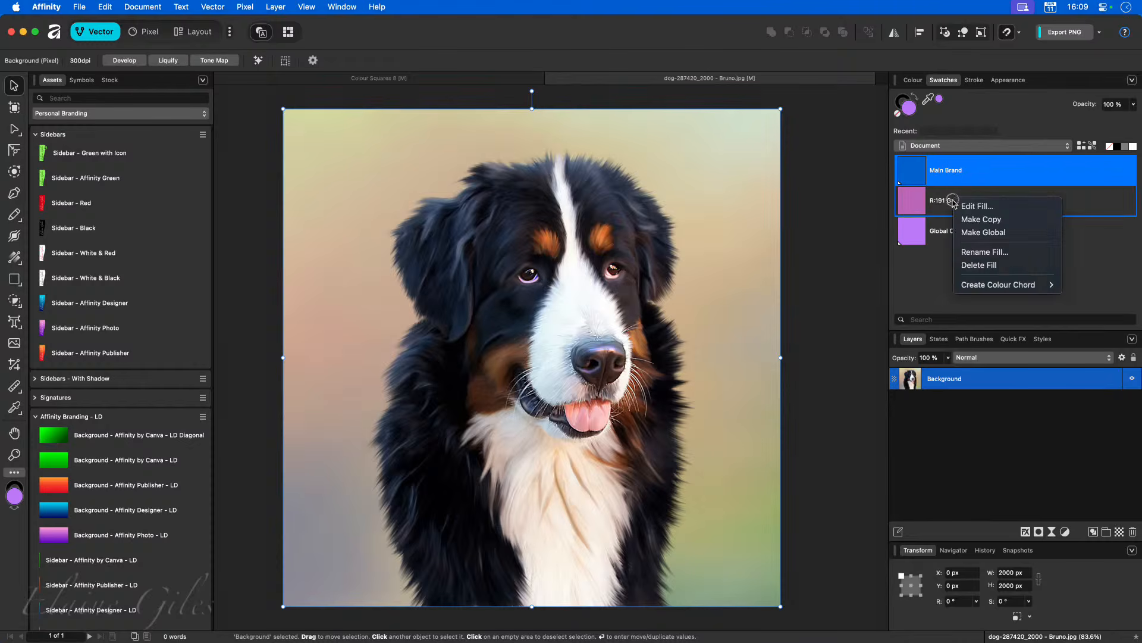
pyautogui.click(983, 250)
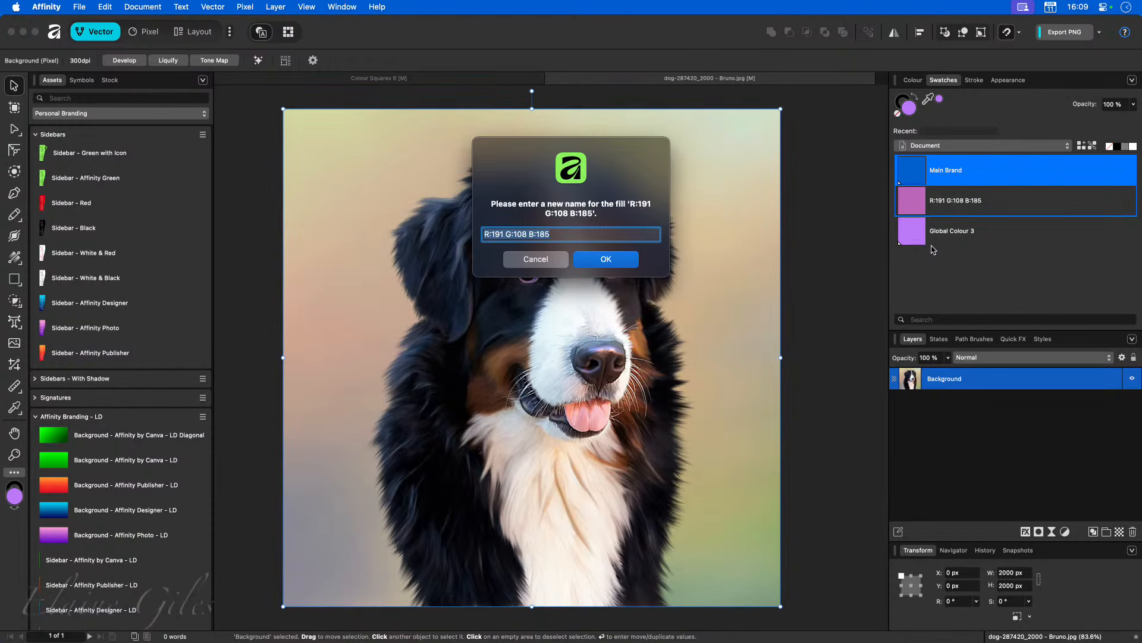
pyautogui.write('Mystic Pink')
pyautogui.press('BackSpace')
pyautogui.press('BackSpace')
pyautogui.press('BackSpace')
pyautogui.write('Crystal')
pyautogui.press('Return')
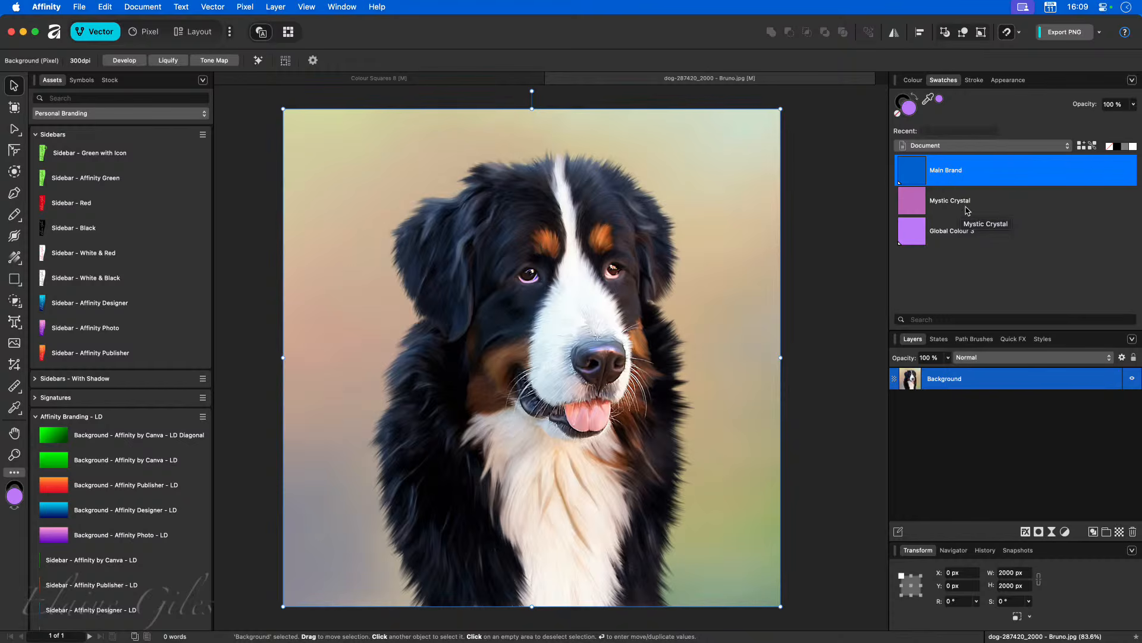
# Step: Compare the swatch names in Colour Squares 8, and save both that document and the dog image
pyautogui.click(476, 78)
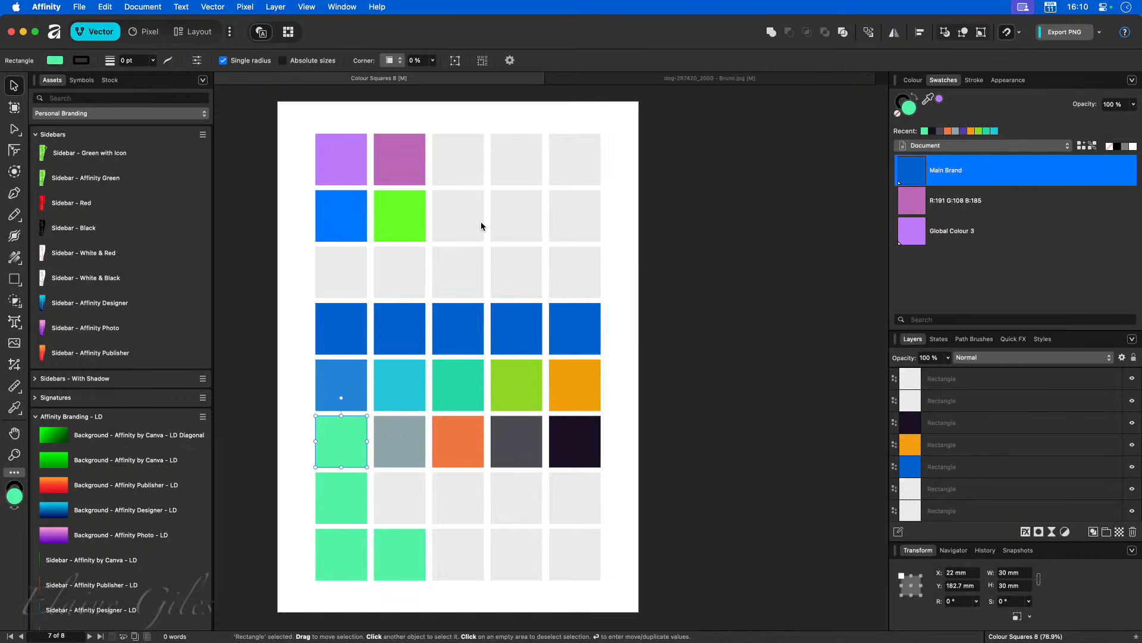
pyautogui.press('super+s')
pyautogui.click(711, 78)
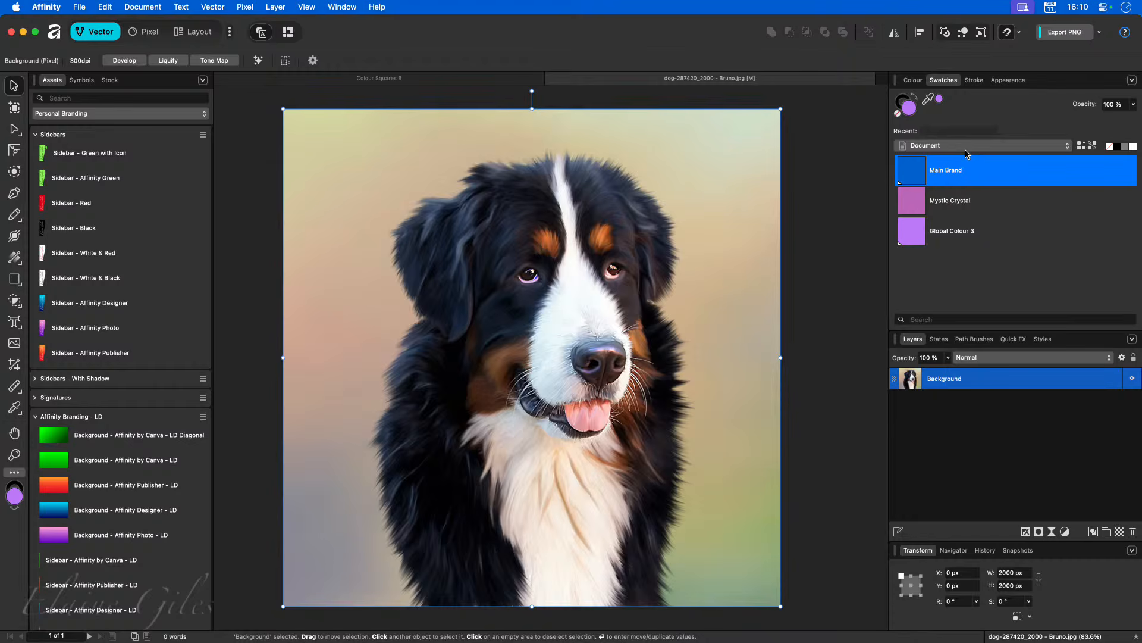
pyautogui.press('super+s')
# Step: Save the dog image as a separate Affinity document named dog-287420_2000 - Bruno in the 20260105 - Colour folder
pyautogui.click(79, 7)
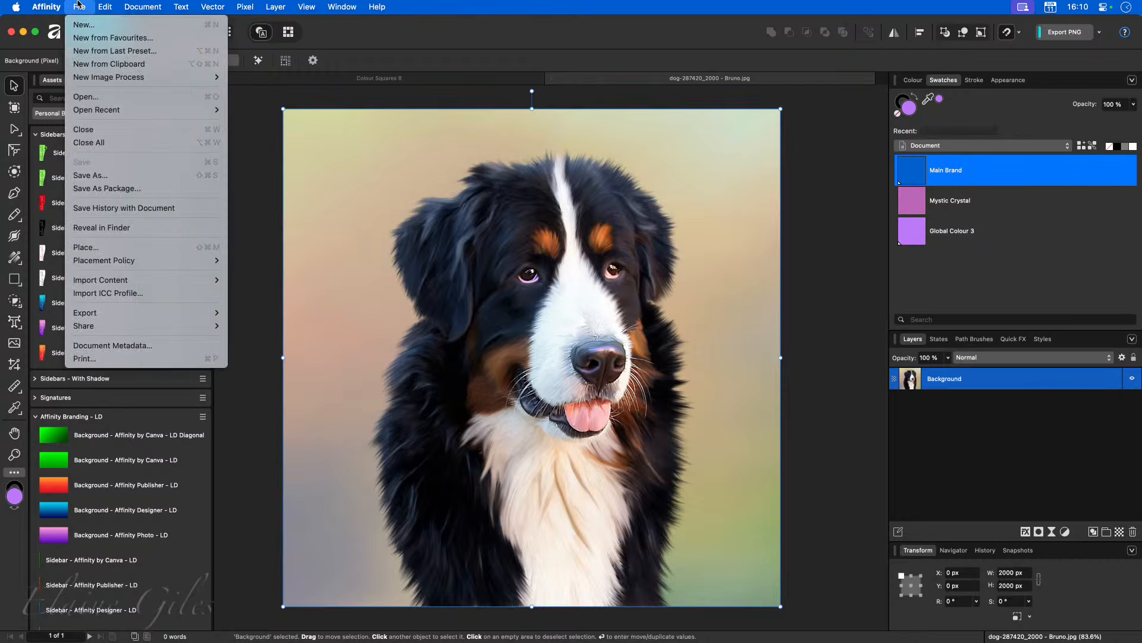
pyautogui.click(102, 176)
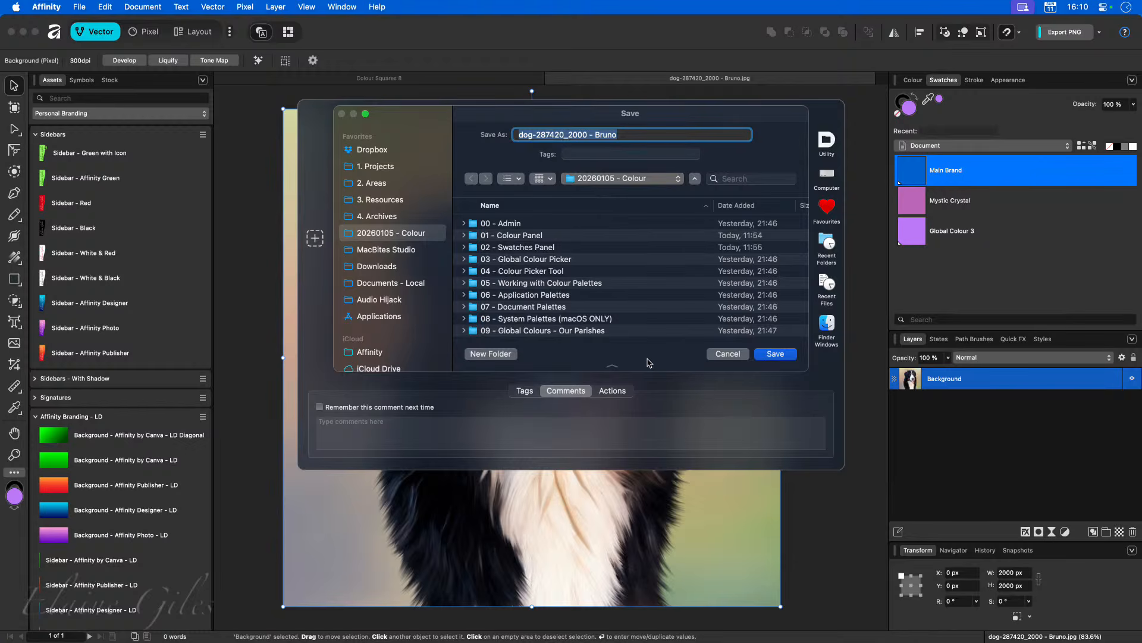
pyautogui.click(770, 356)
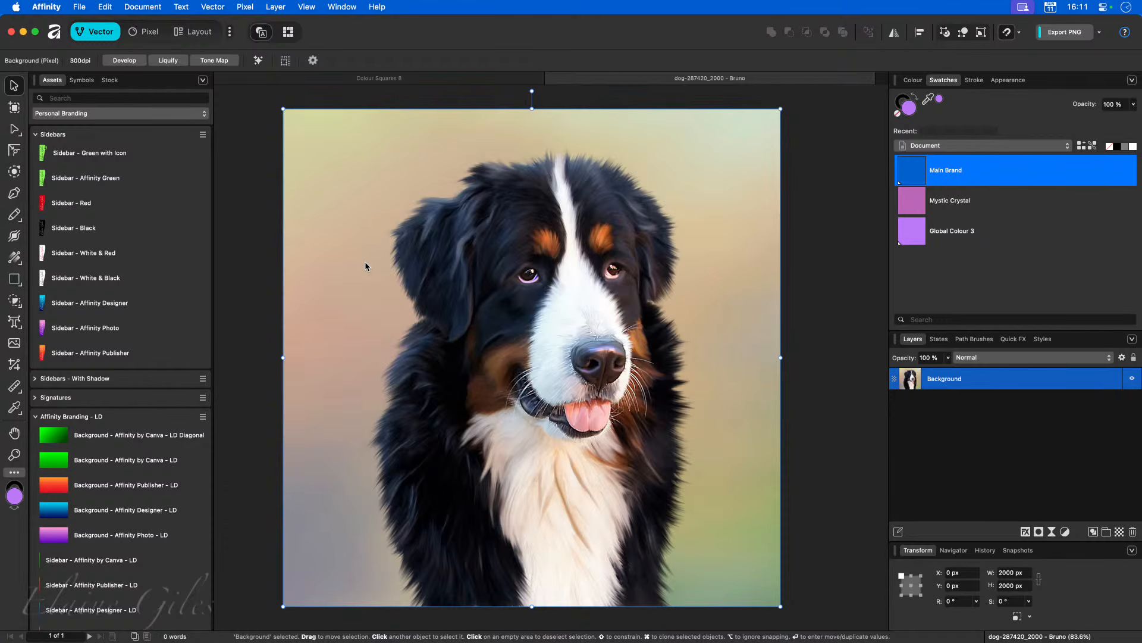
# Step: Return to Colour Squares 8, display the Affinity Branding system palette and look through its swatches
pyautogui.click(420, 79)
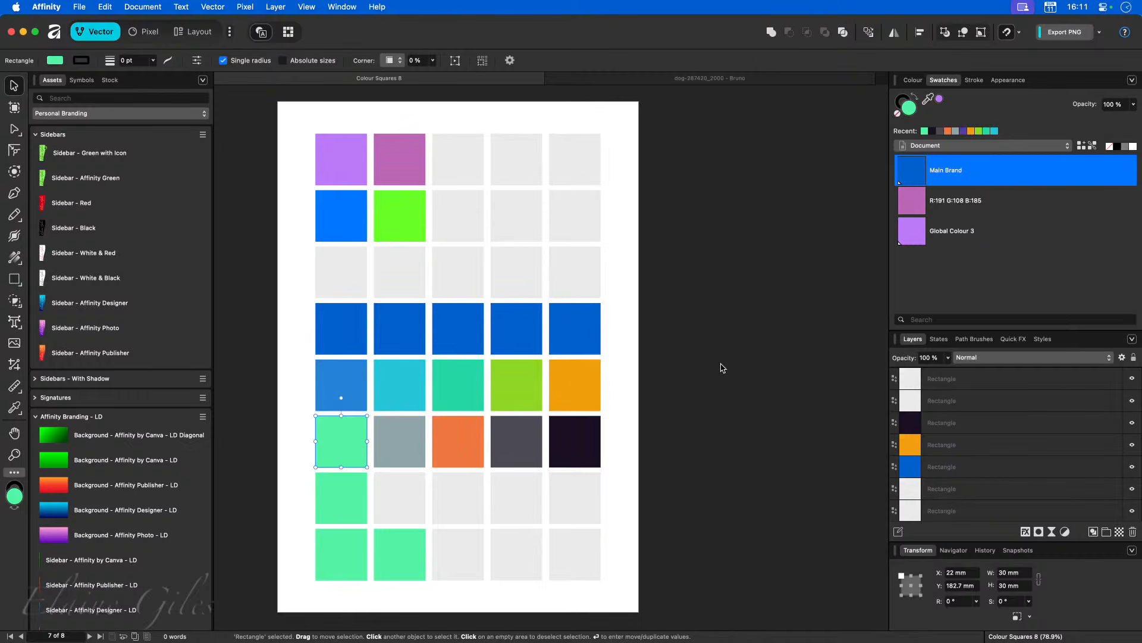
pyautogui.click(967, 149)
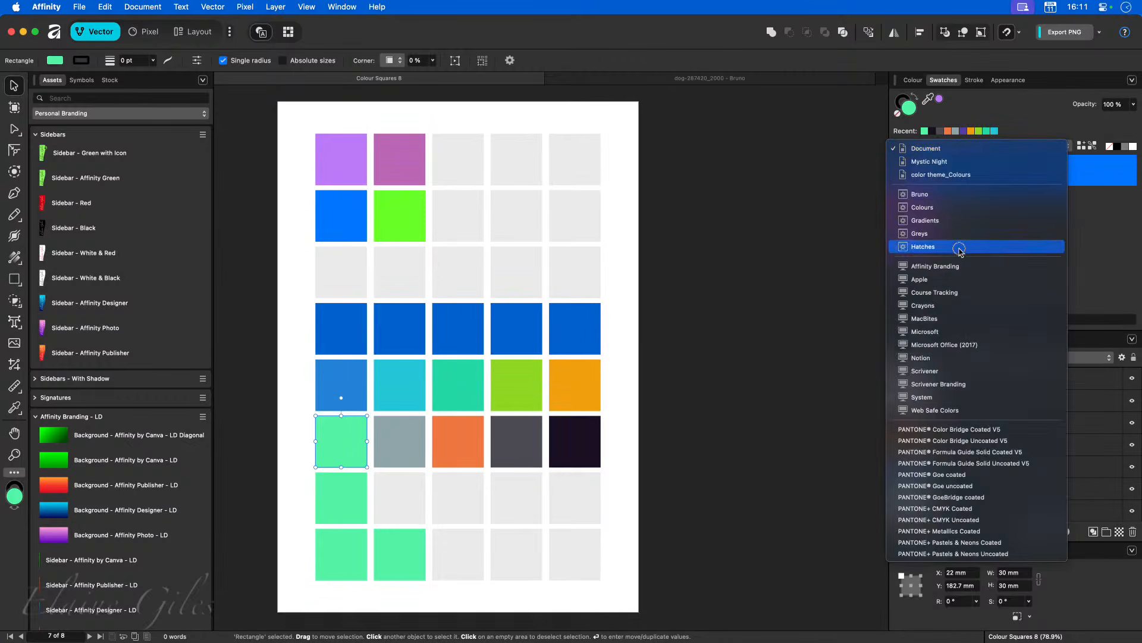
pyautogui.click(959, 266)
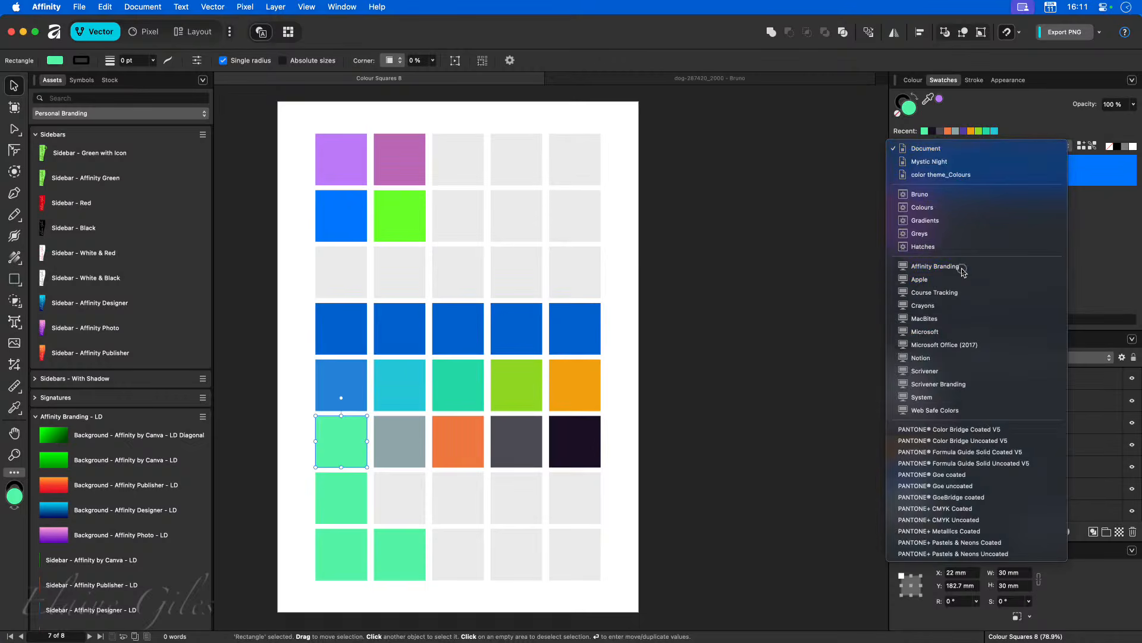
pyautogui.scroll(-5, 1012, 285)
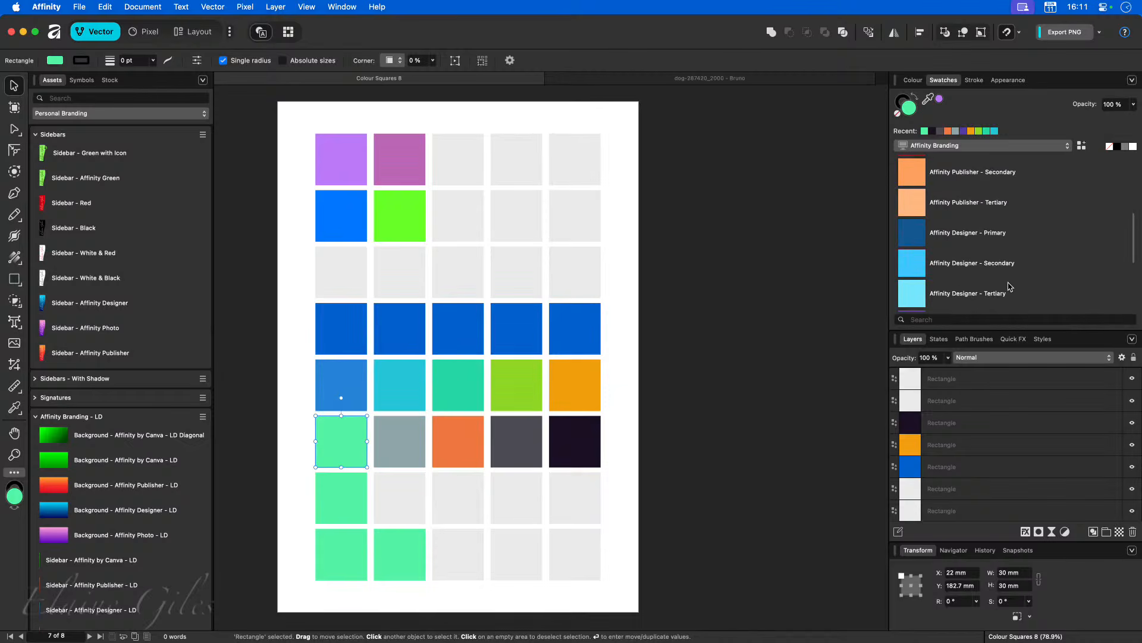
pyautogui.scroll(5, 1012, 285)
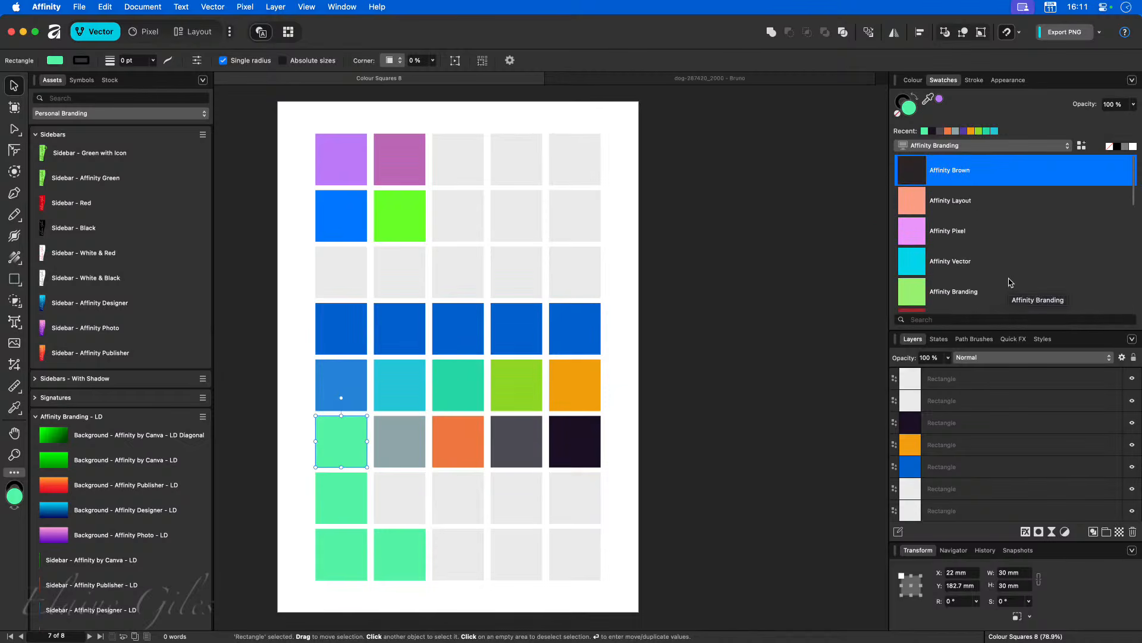
# Step: Export the Affinity Branding palette to the 20260105 - Colour folder and select the resulting Affinity Branding.clr file in Finder
pyautogui.click(1133, 80)
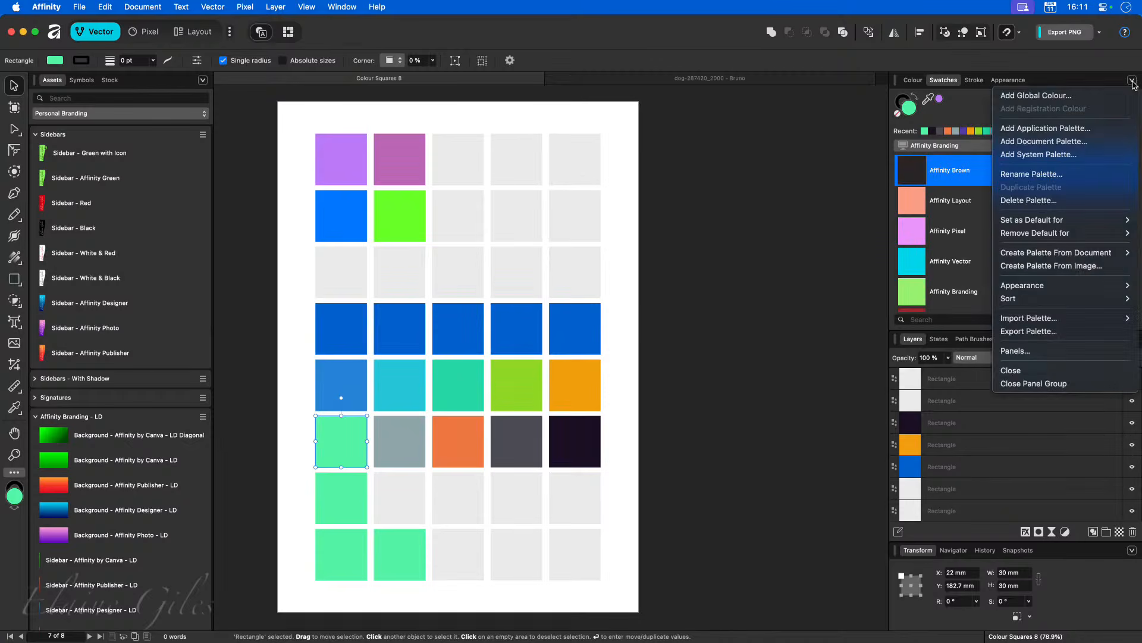
pyautogui.click(1030, 335)
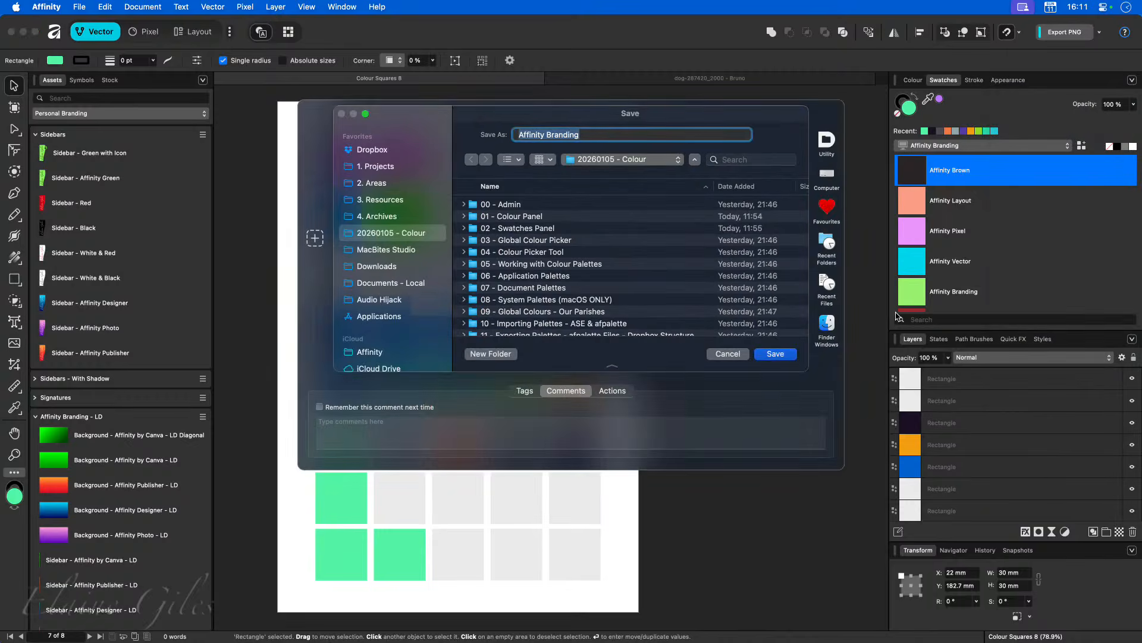
pyautogui.click(775, 353)
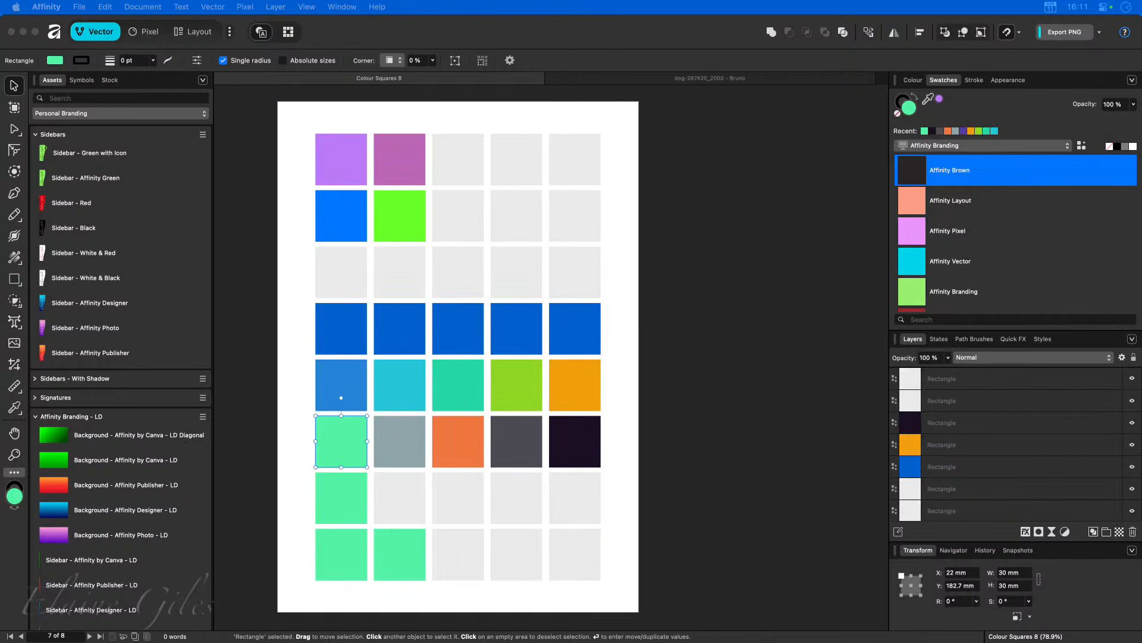
pyautogui.moveTo(0, 333); pyautogui.dragTo(456, 59)
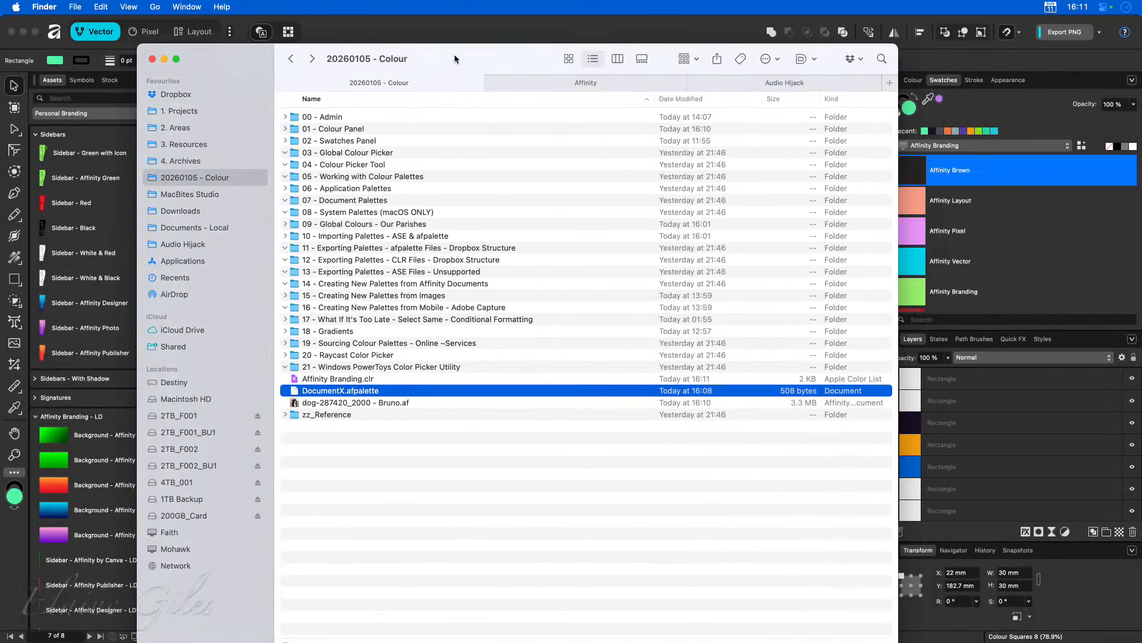
pyautogui.click(391, 379)
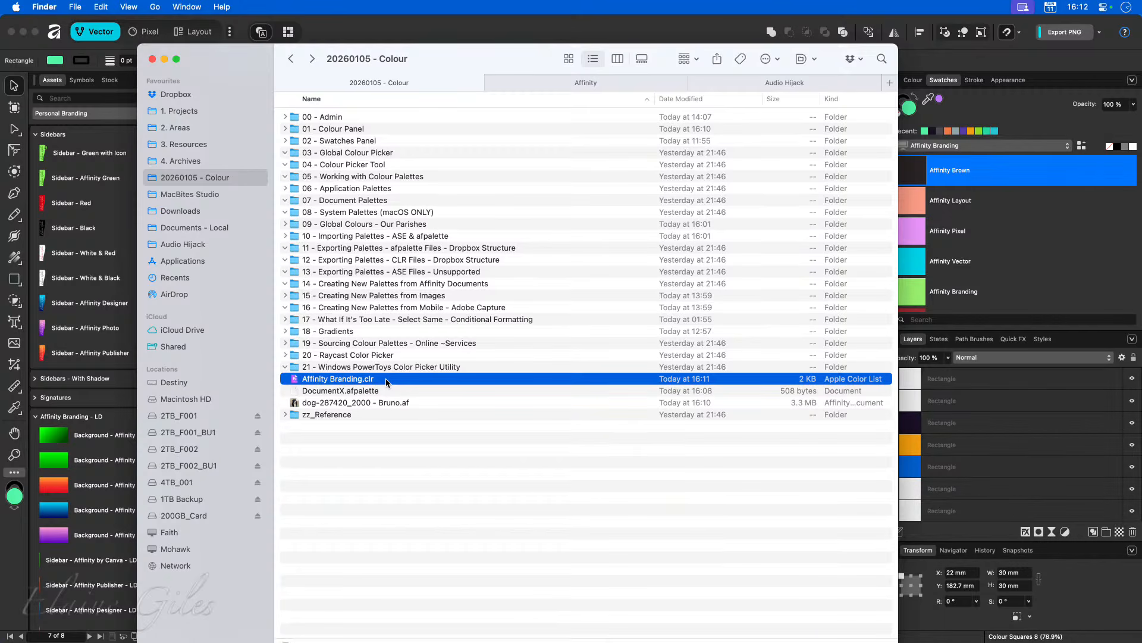
# Step: Compare the exported DocumentX.afpalette and Affinity Branding.clr files in Finder, and minimise the Finder window
pyautogui.click(396, 391)
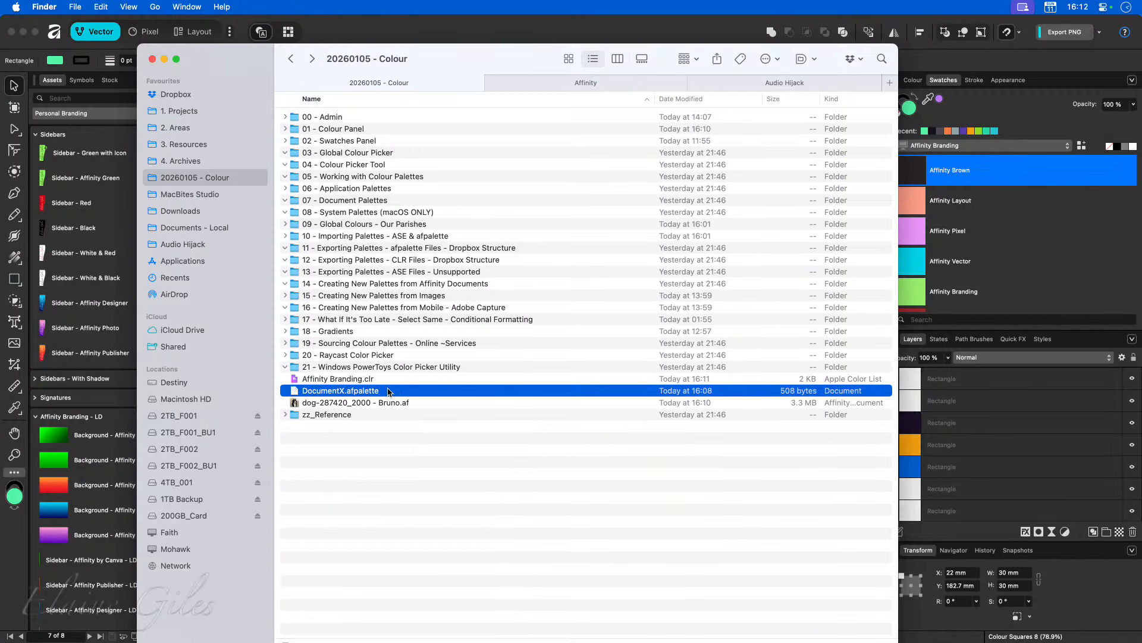
pyautogui.click(386, 379)
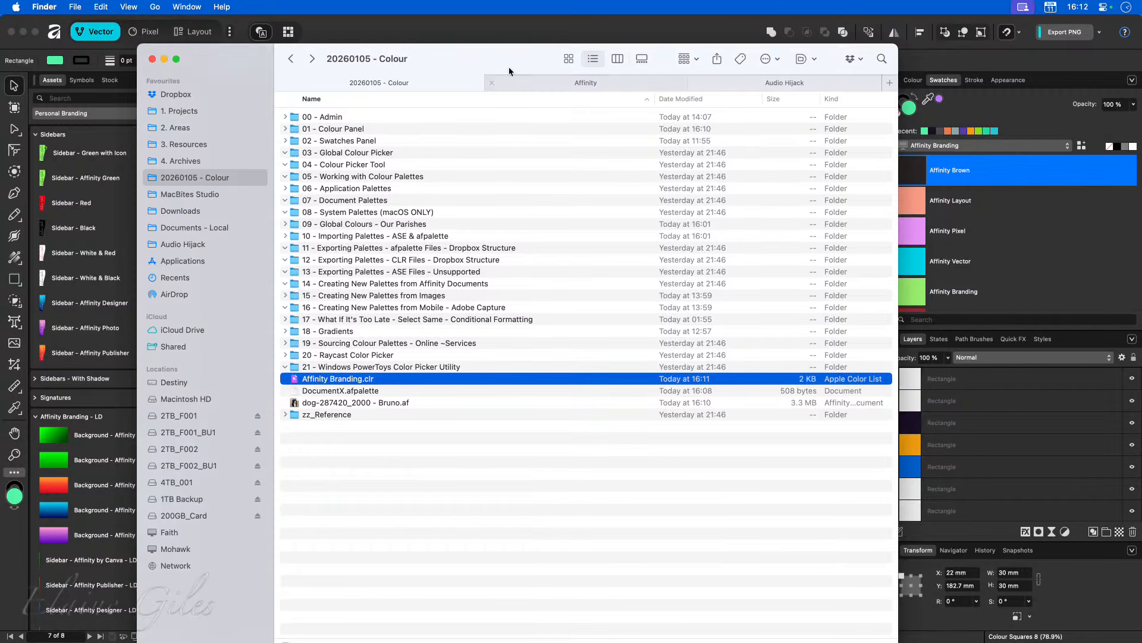
pyautogui.press('super+m')
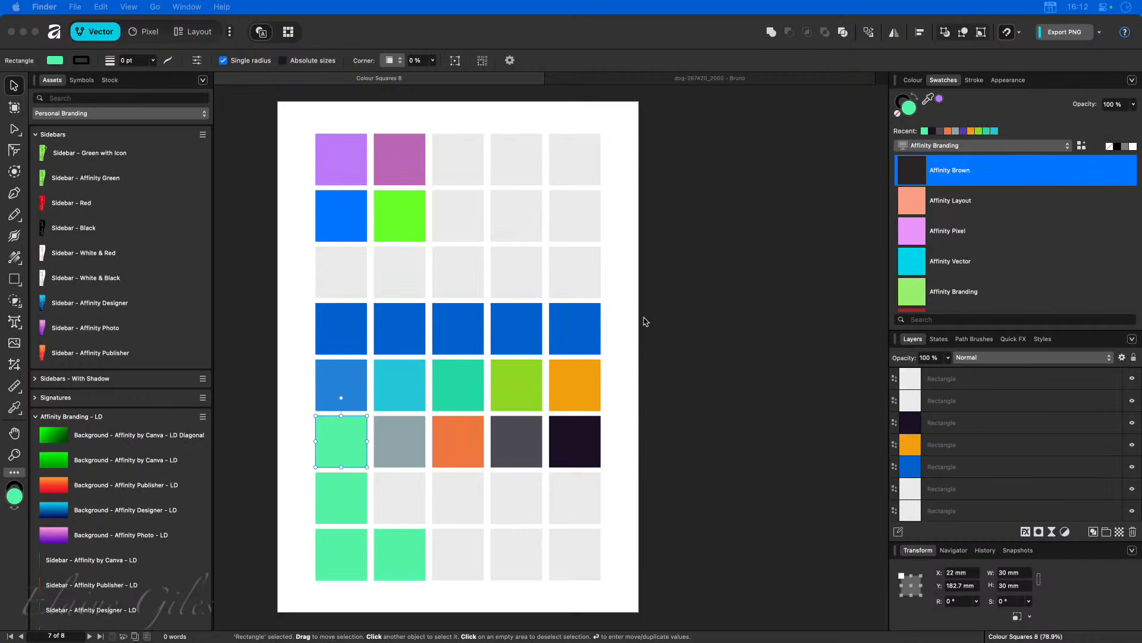
# Step: Start exporting the dog image's Document palette, choosing Dropbox's Application Support > Affinity > Colour Palettes folder as the destination
pyautogui.click(694, 78)
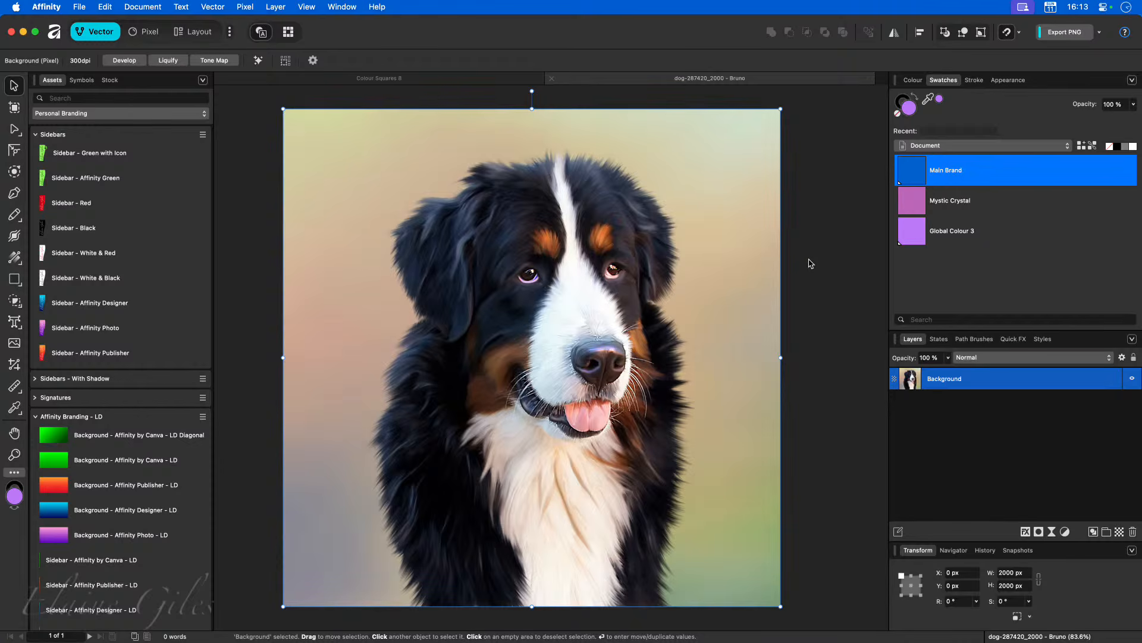
pyautogui.click(1132, 81)
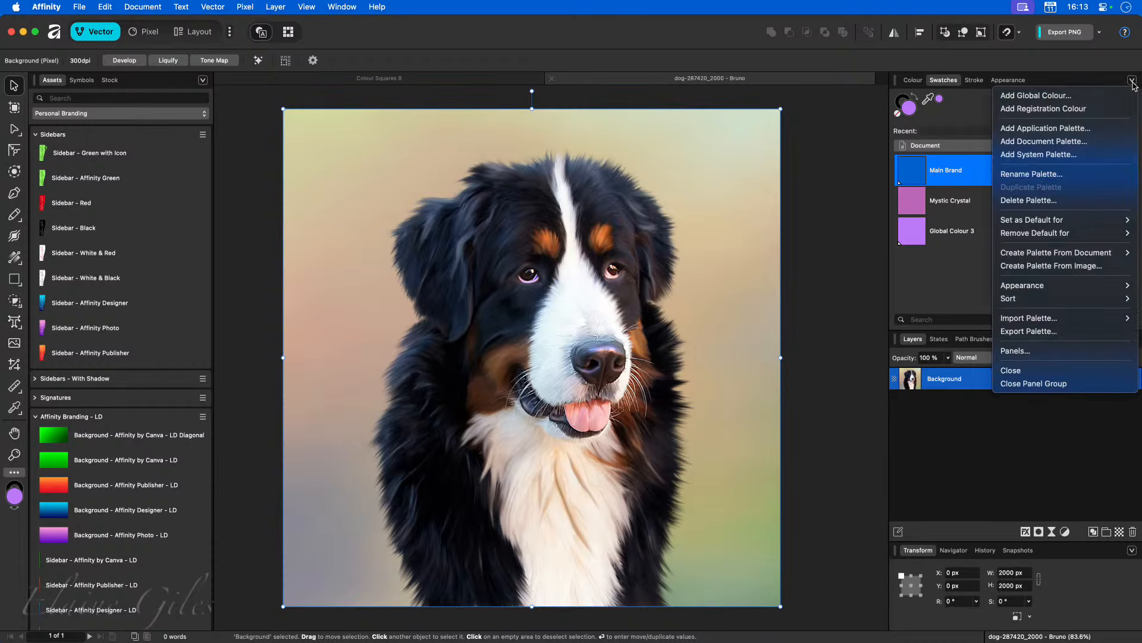
pyautogui.click(1058, 333)
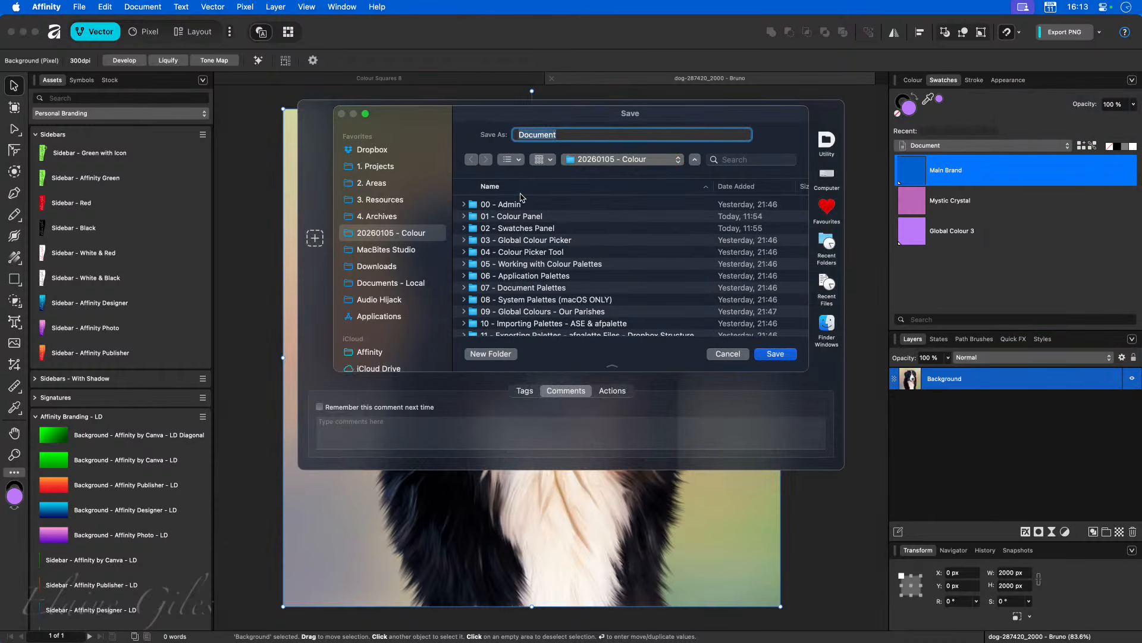
pyautogui.click(403, 152)
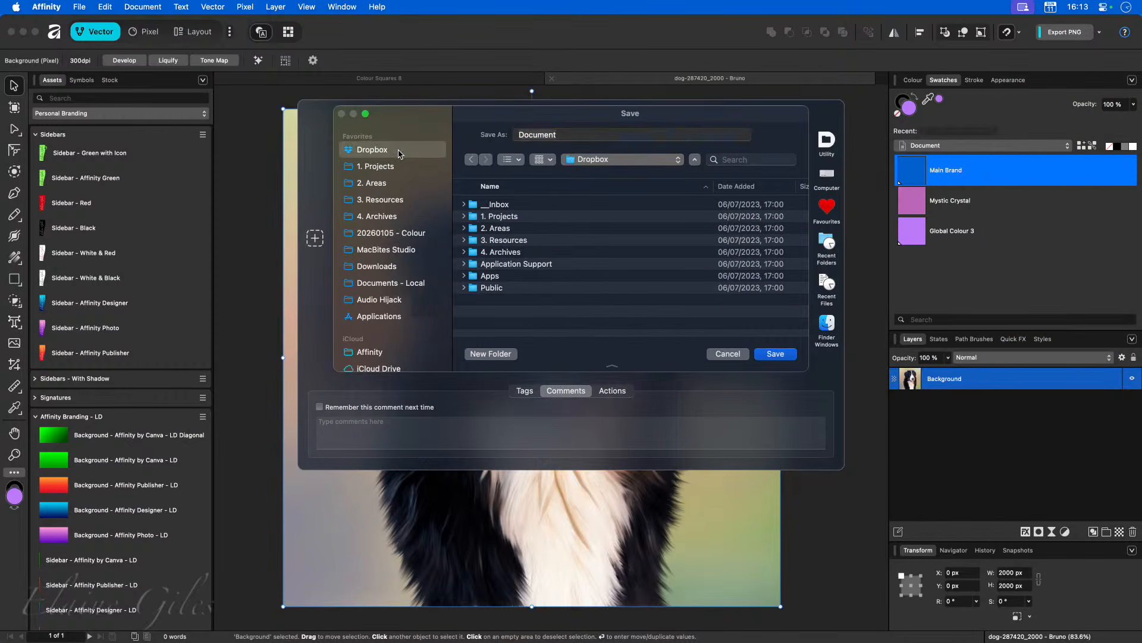
pyautogui.doubleClick(560, 264)
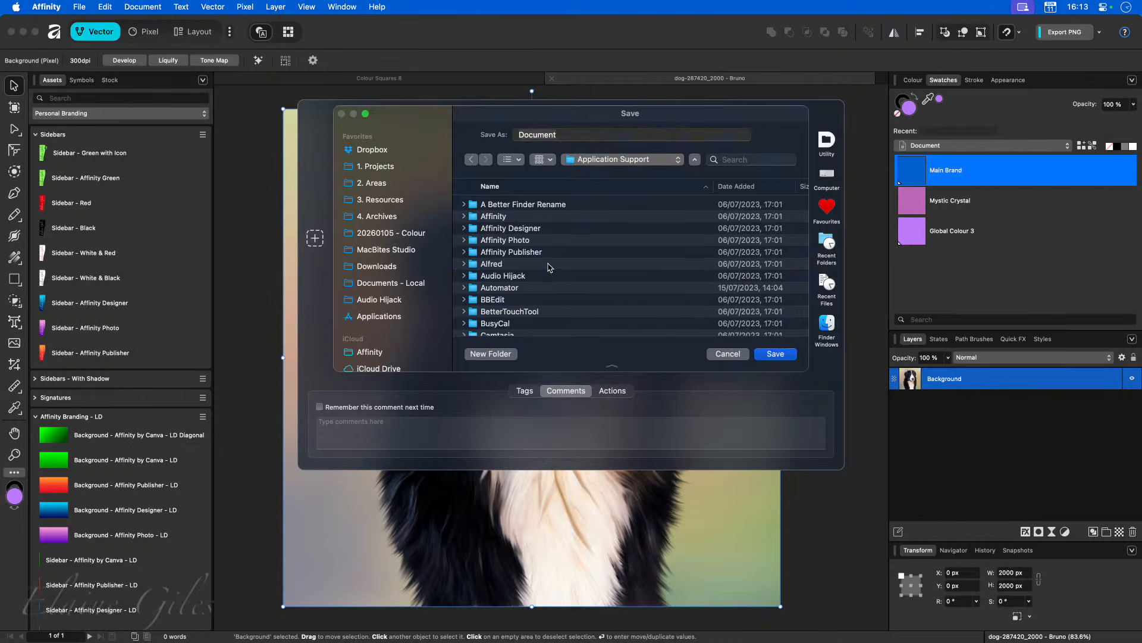
pyautogui.doubleClick(498, 216)
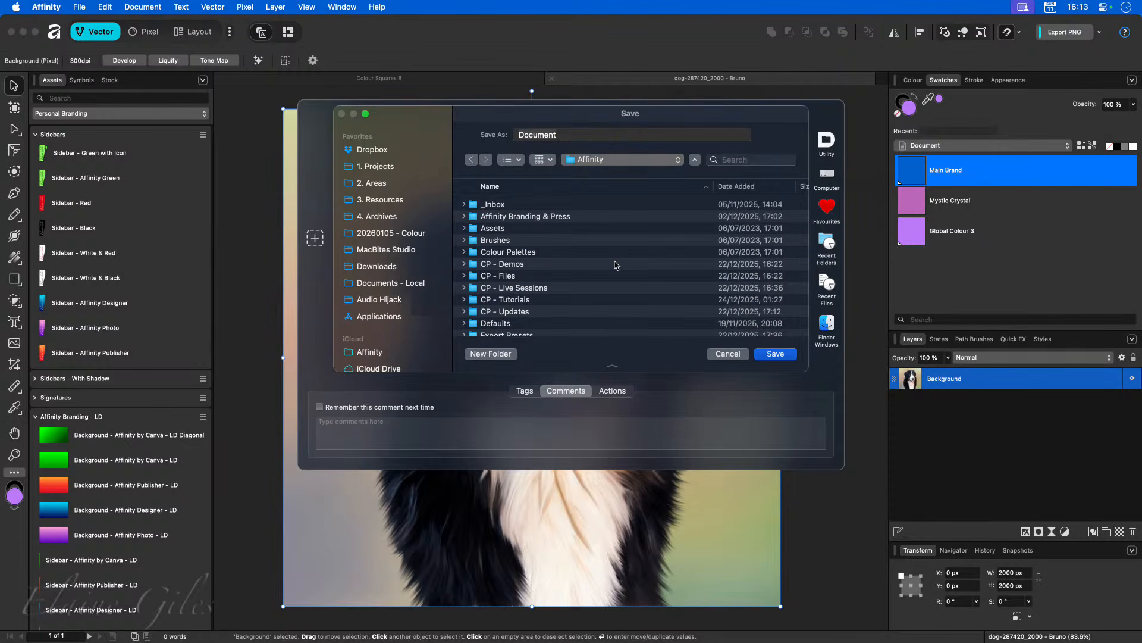
pyautogui.scroll(-1, 616, 264)
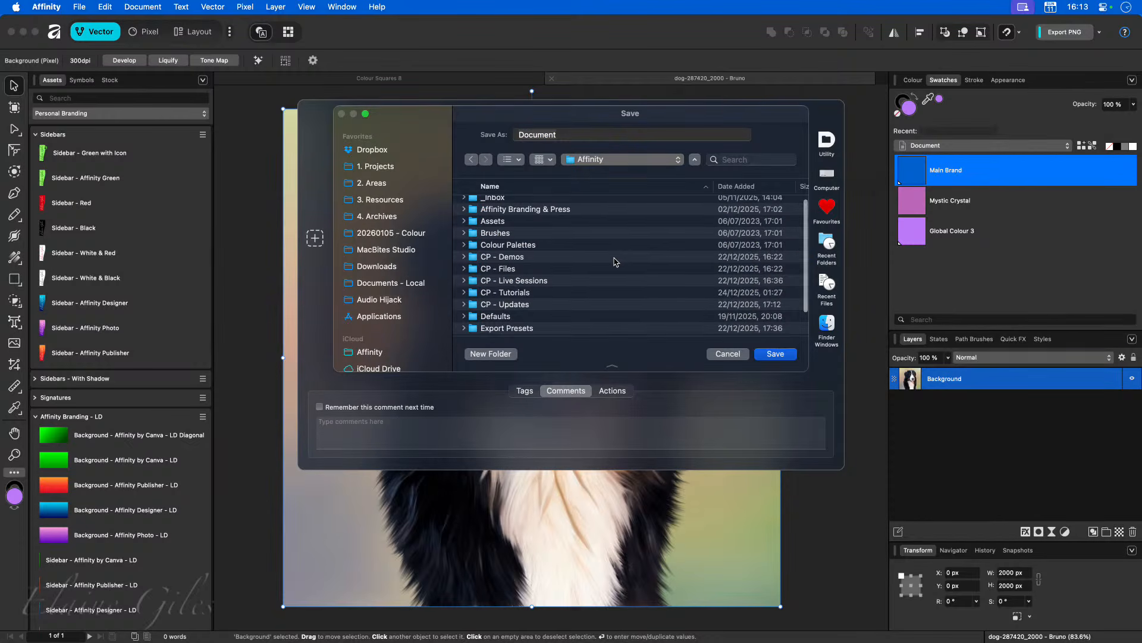
pyautogui.click(541, 246)
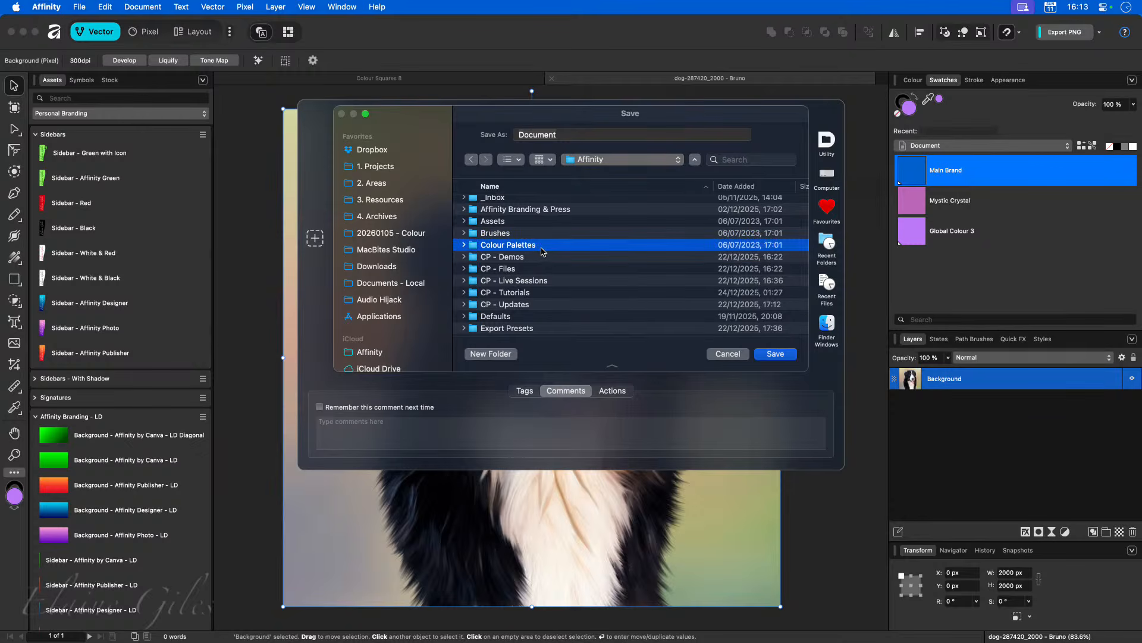
pyautogui.doubleClick(537, 245)
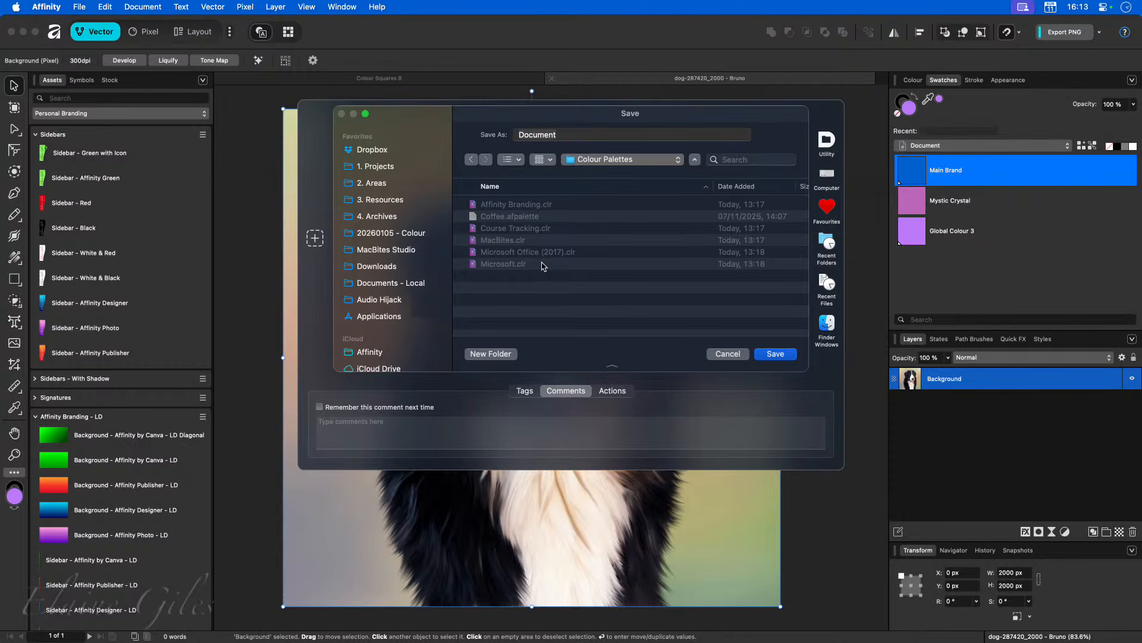
# Step: Name the exported palette Bruno and save it in the Colour Palettes folder
pyautogui.click(531, 134)
pyautogui.doubleClick(531, 134)
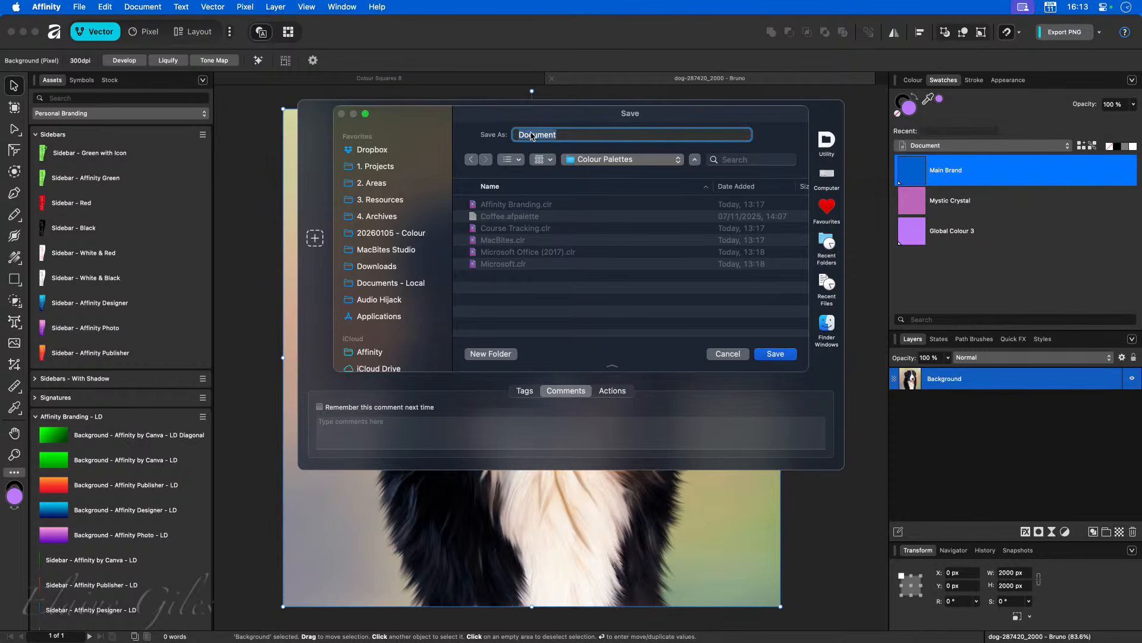
pyautogui.write('Bruno')
pyautogui.press('Return')
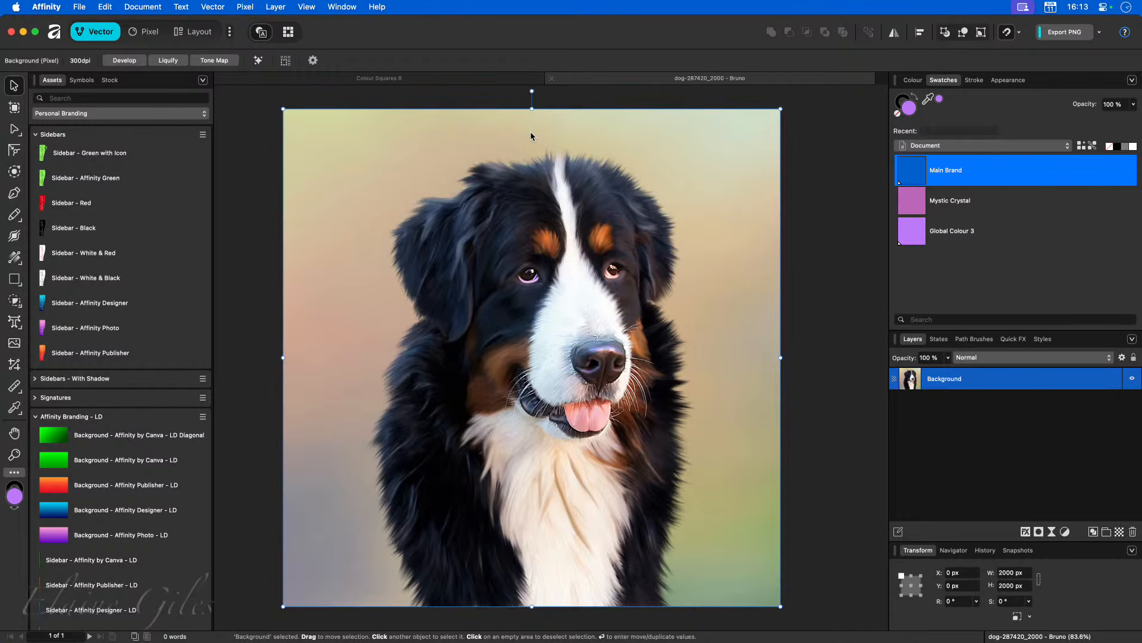
# Step: Review the system palettes in the palette list, and open the user Library's Colors folder in Finder
pyautogui.click(930, 148)
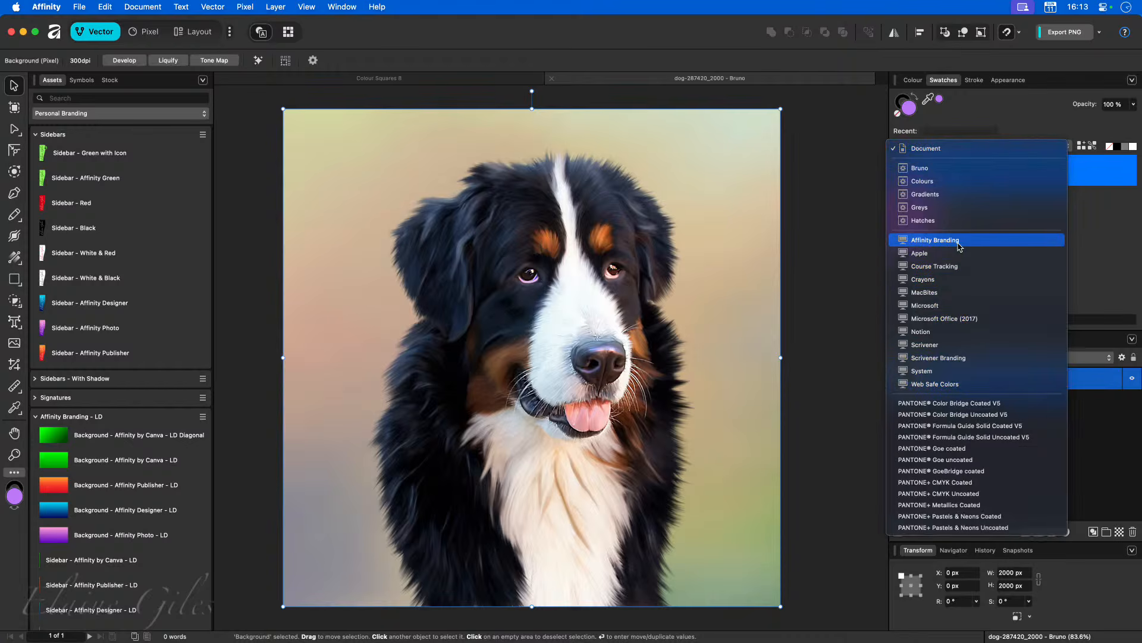
pyautogui.click(665, 9)
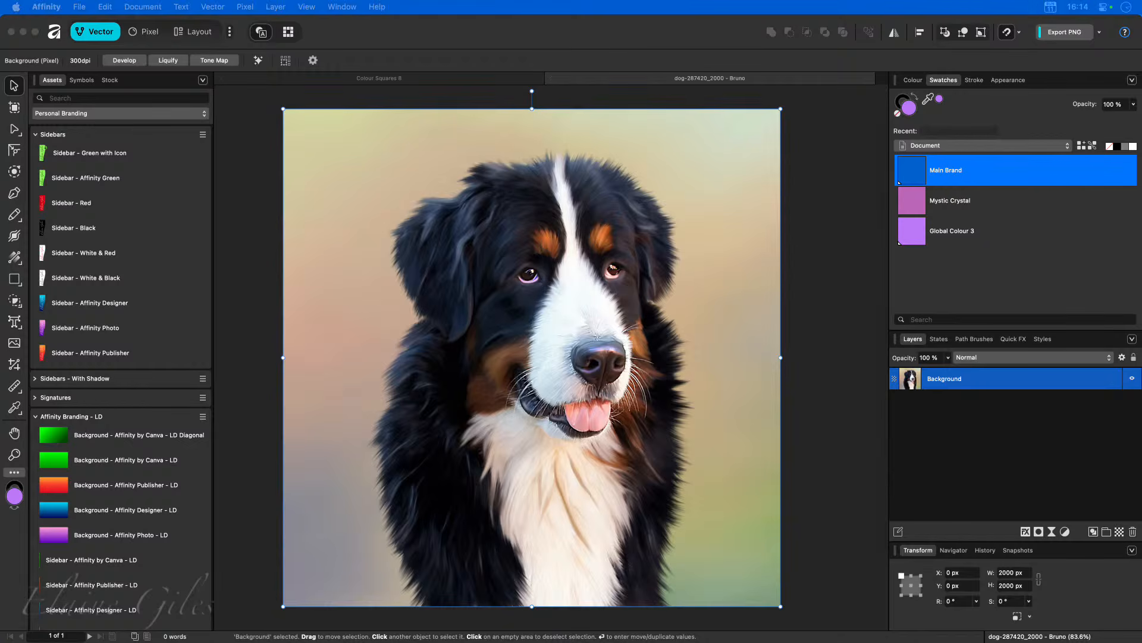
pyautogui.moveTo(0, 372); pyautogui.dragTo(482, 19)
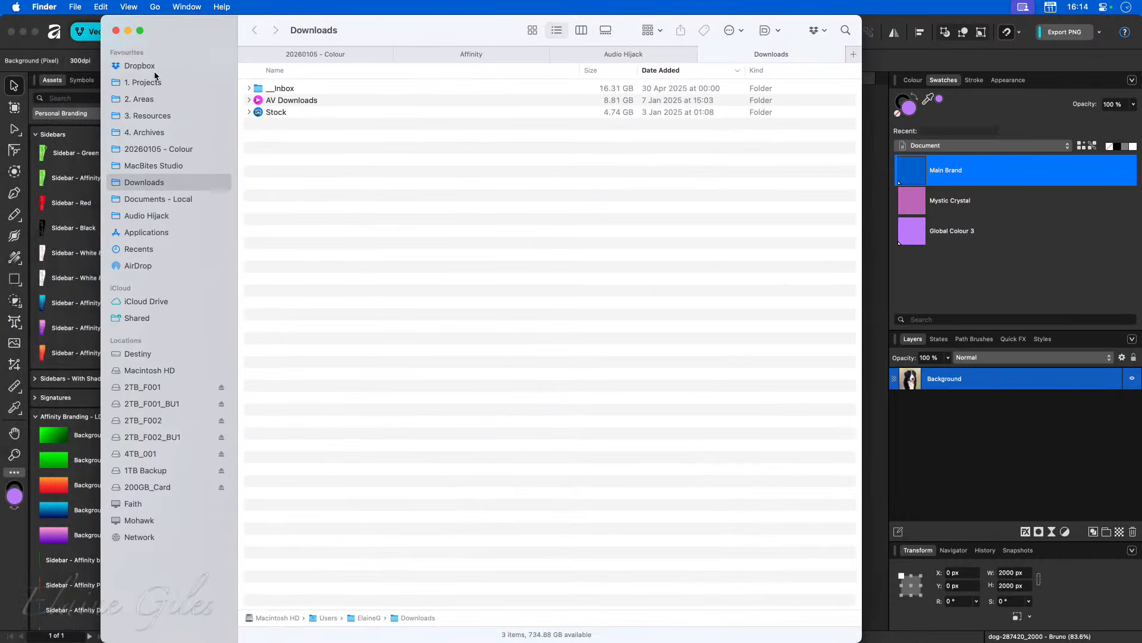
pyautogui.click(155, 6)
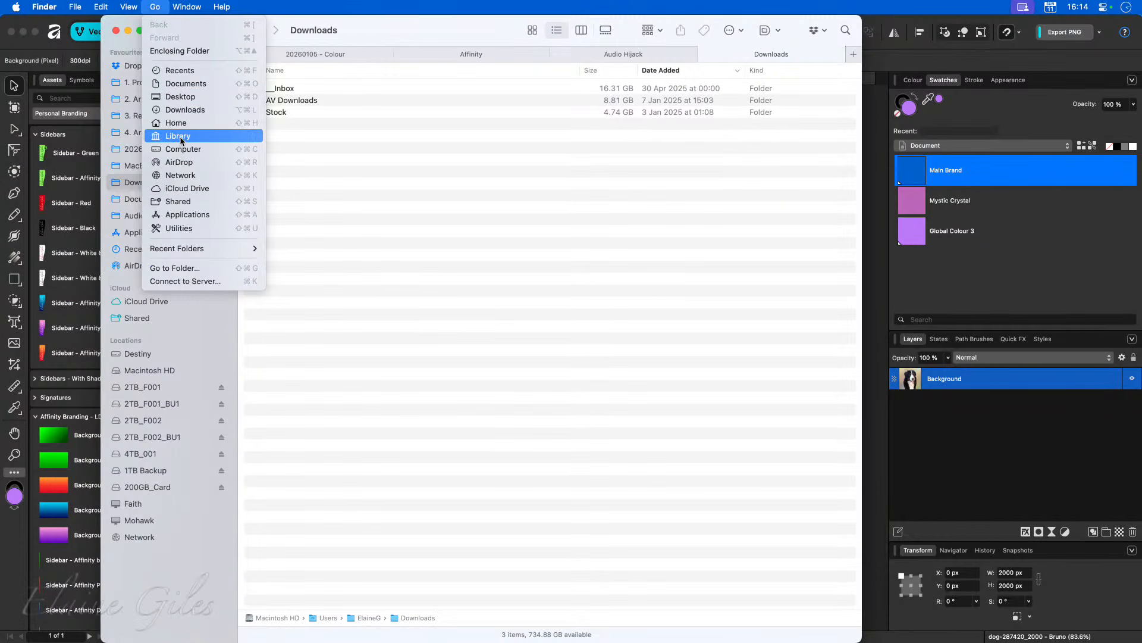
pyautogui.click(181, 137)
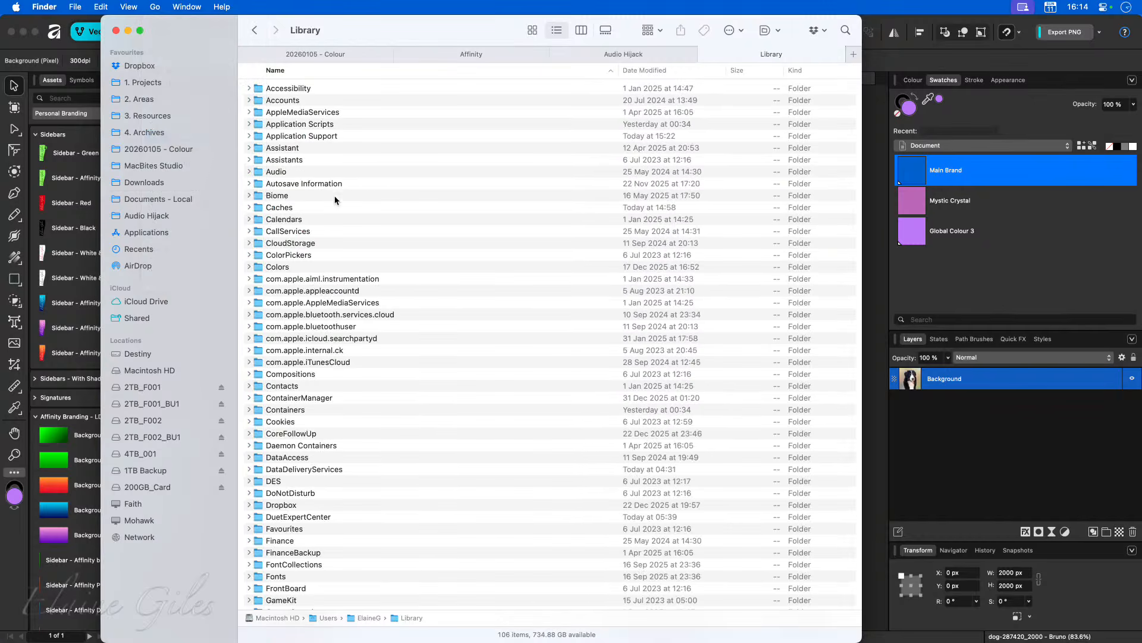
pyautogui.click(302, 256)
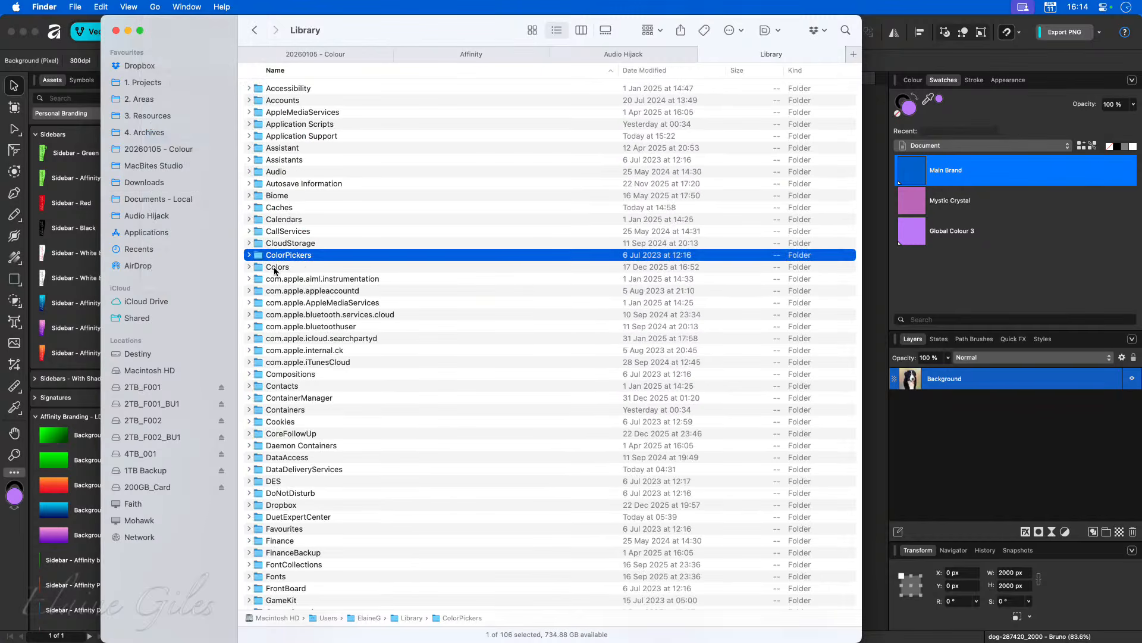
pyautogui.doubleClick(275, 268)
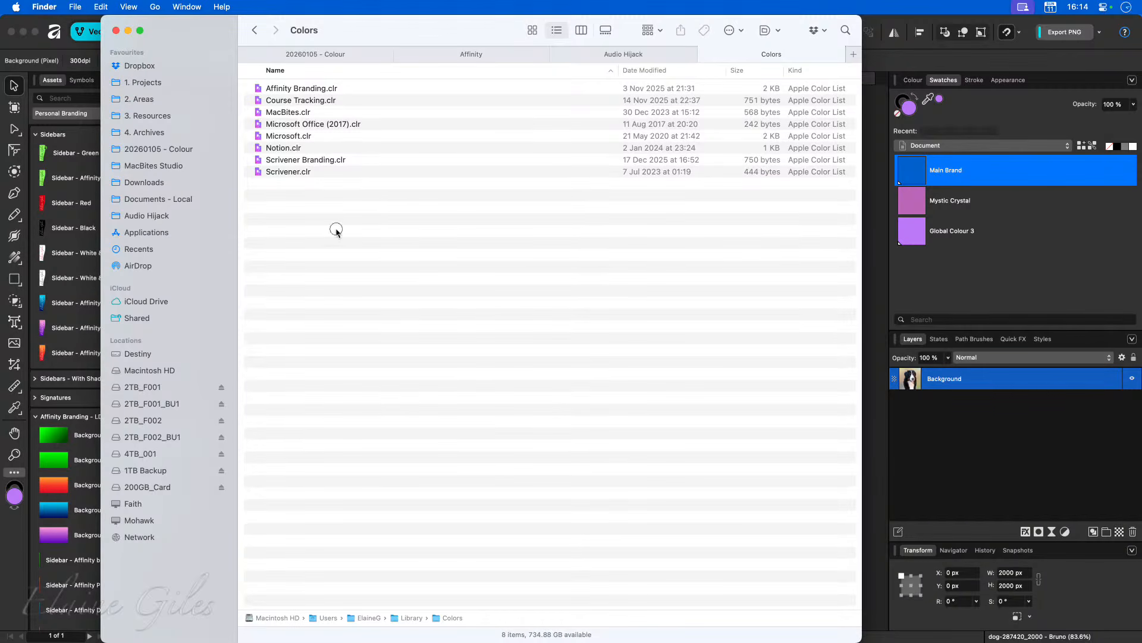
# Step: Compress all the CLR files in the Colors folder into a single ZIP archive
pyautogui.moveTo(336, 231); pyautogui.dragTo(270, 74)
pyautogui.rightClick(314, 166)
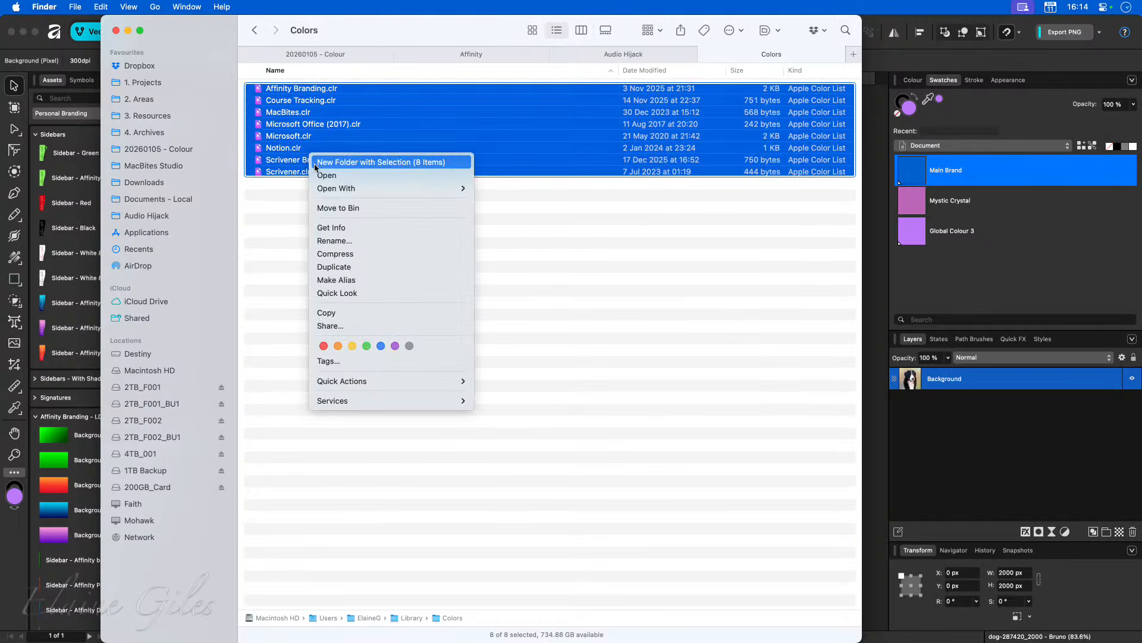
pyautogui.click(357, 254)
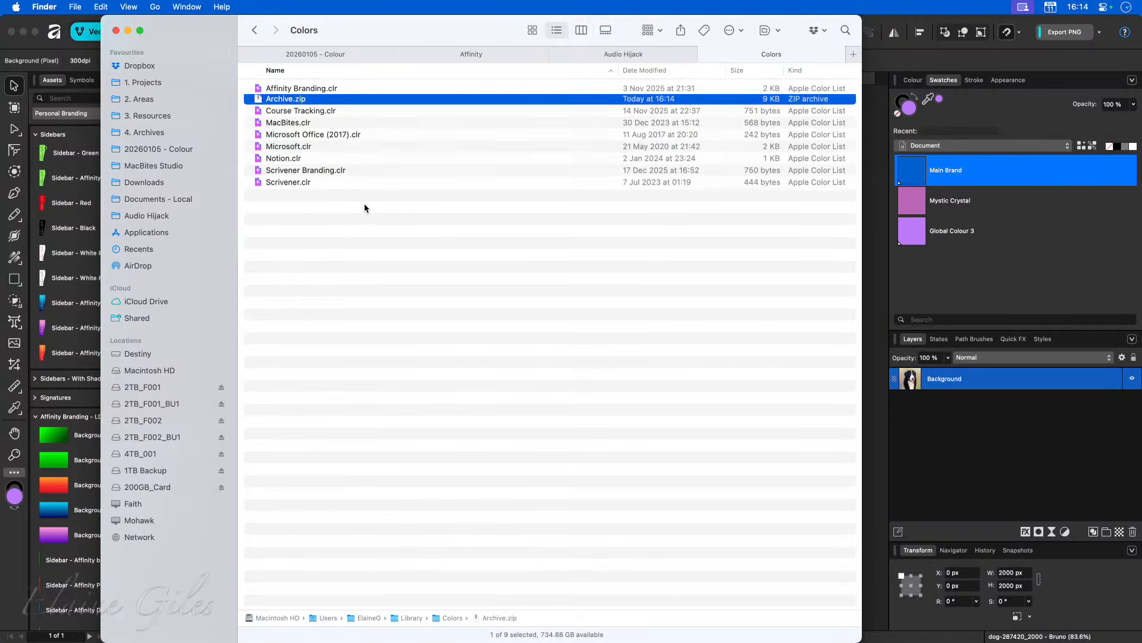
pyautogui.click(333, 206)
# Step: Move Archive.zip to the Affinity folder in Dropbox and rename it as System Palettes.zip
pyautogui.click(301, 103)
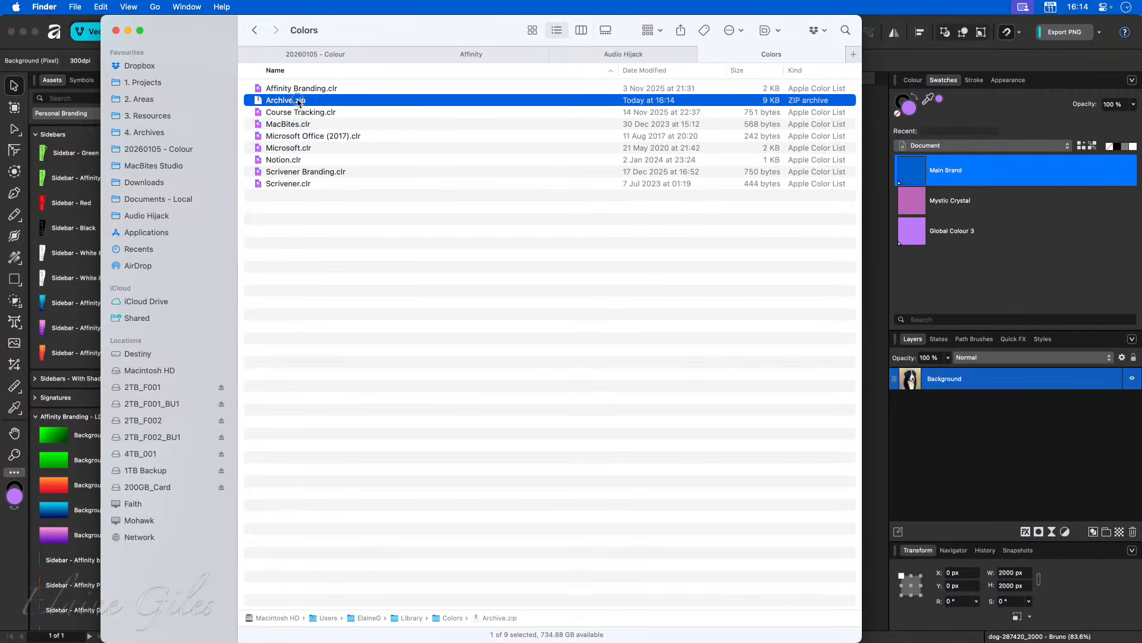
pyautogui.moveTo(298, 101); pyautogui.dragTo(476, 51)
pyautogui.click(303, 114)
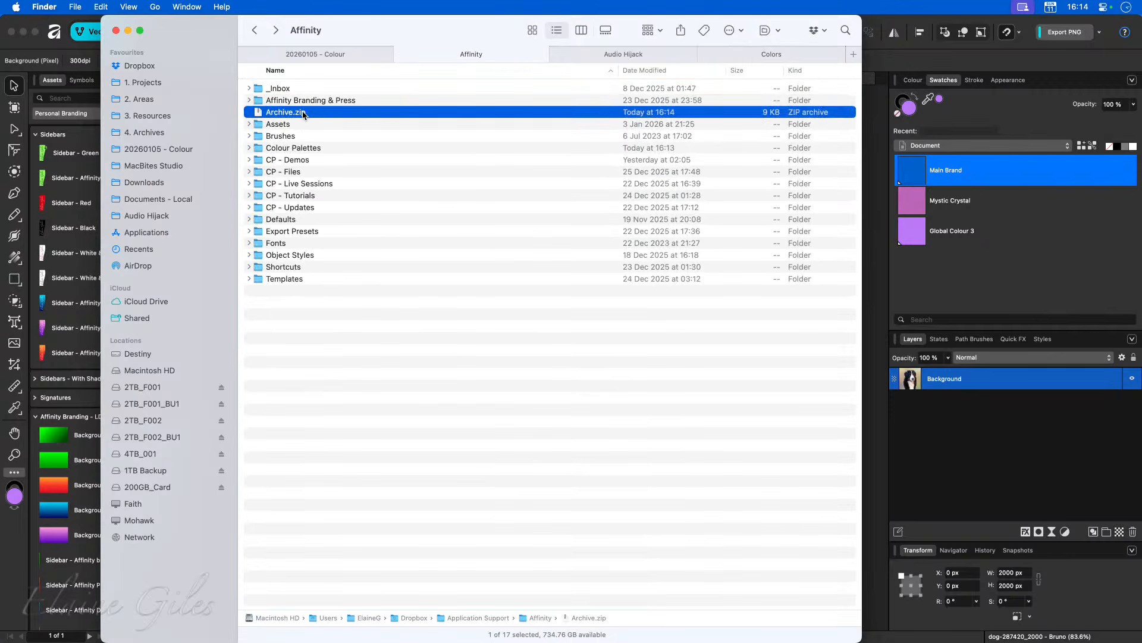
pyautogui.click(303, 113)
pyautogui.write('System Palettes')
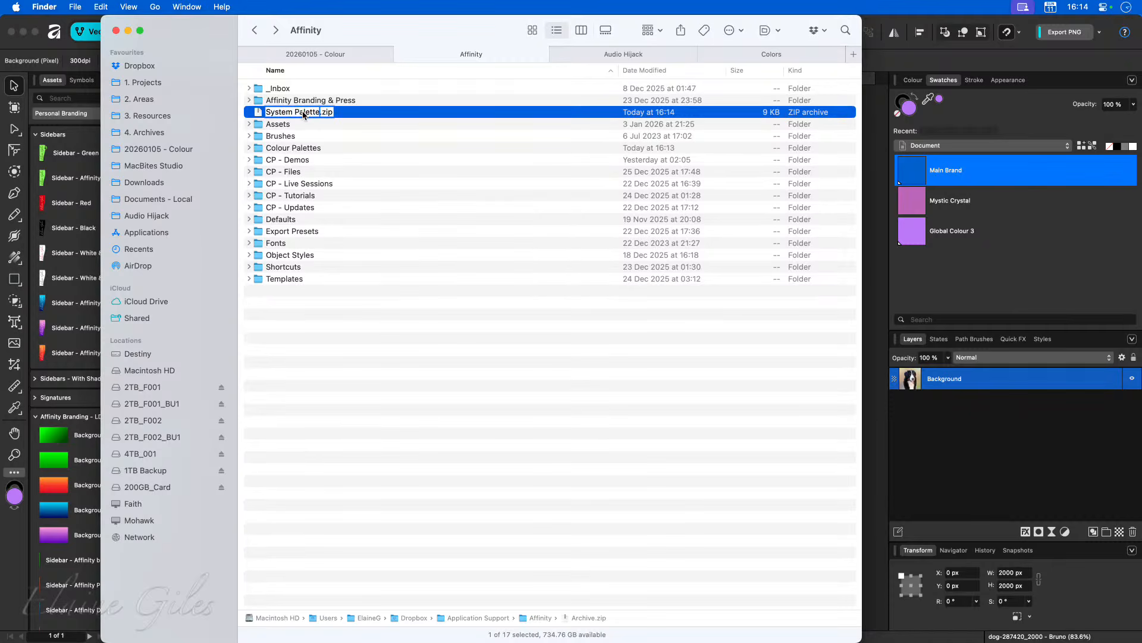
pyautogui.press('Return')
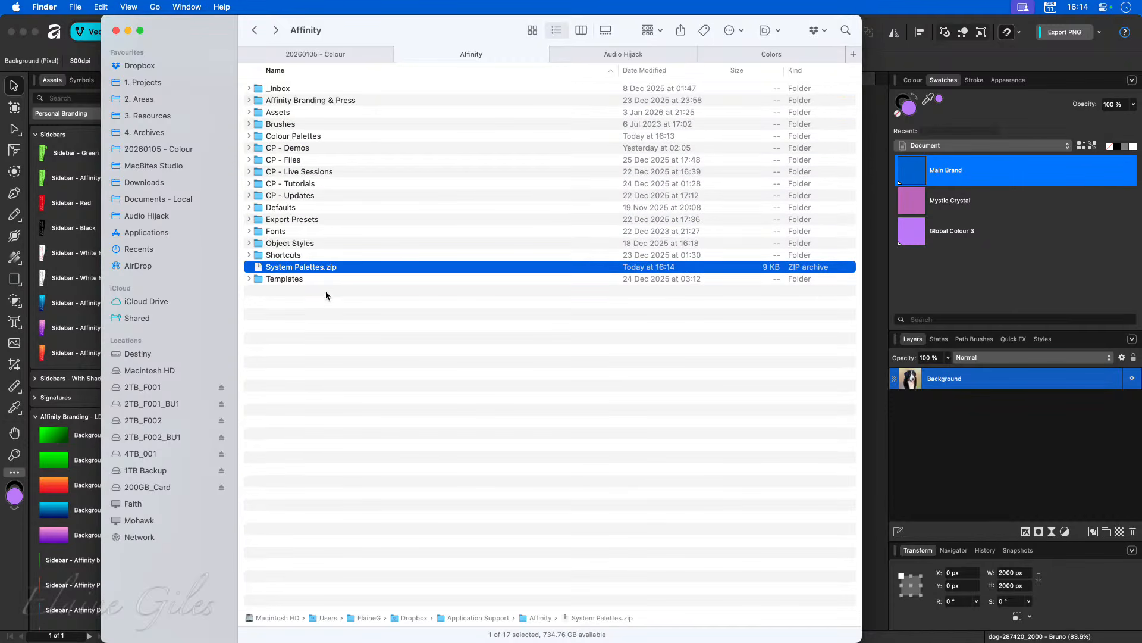
# Step: Move System Palettes.zip into the Colour Palettes folder, and close the Colors folder in Finder
pyautogui.moveTo(310, 267); pyautogui.dragTo(316, 137)
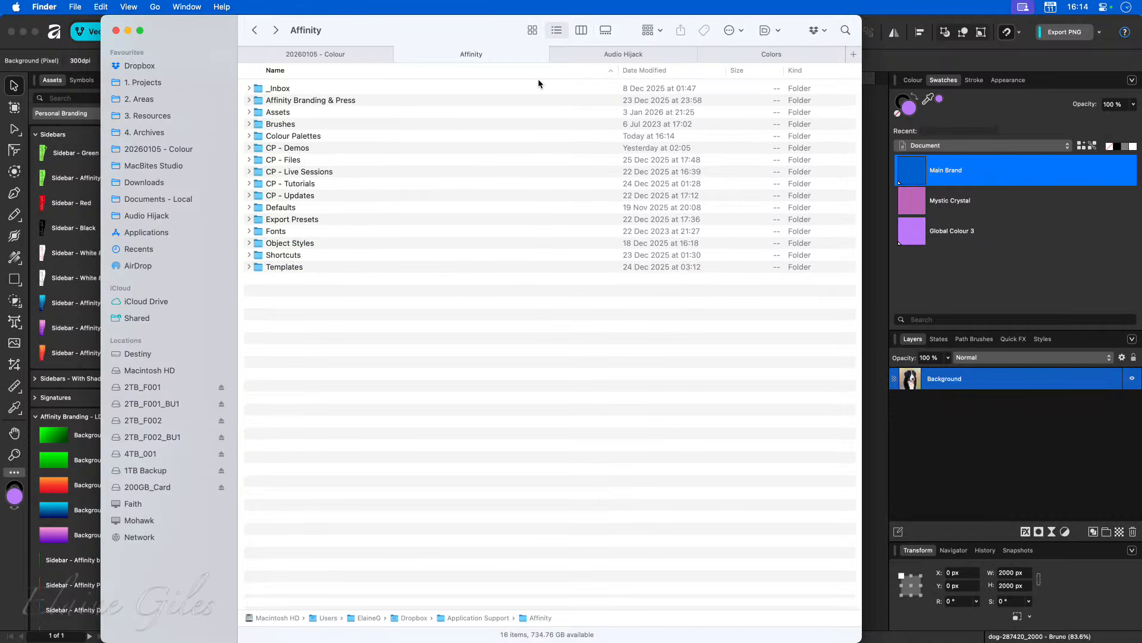
pyautogui.click(730, 56)
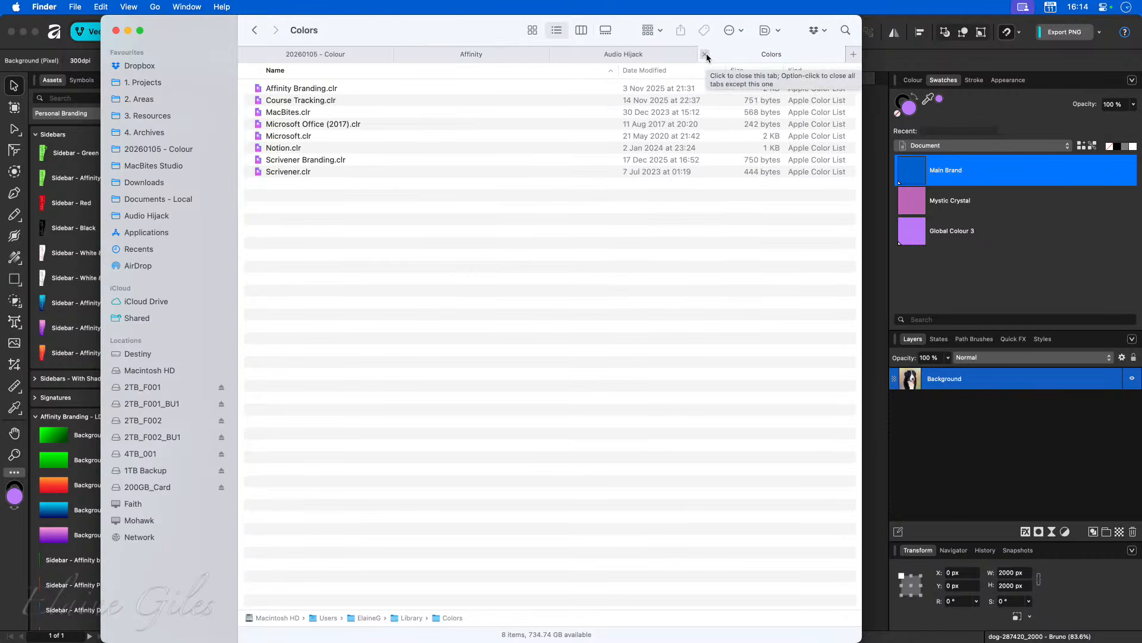
pyautogui.click(706, 55)
pyautogui.moveTo(445, 28); pyautogui.dragTo(0, 207)
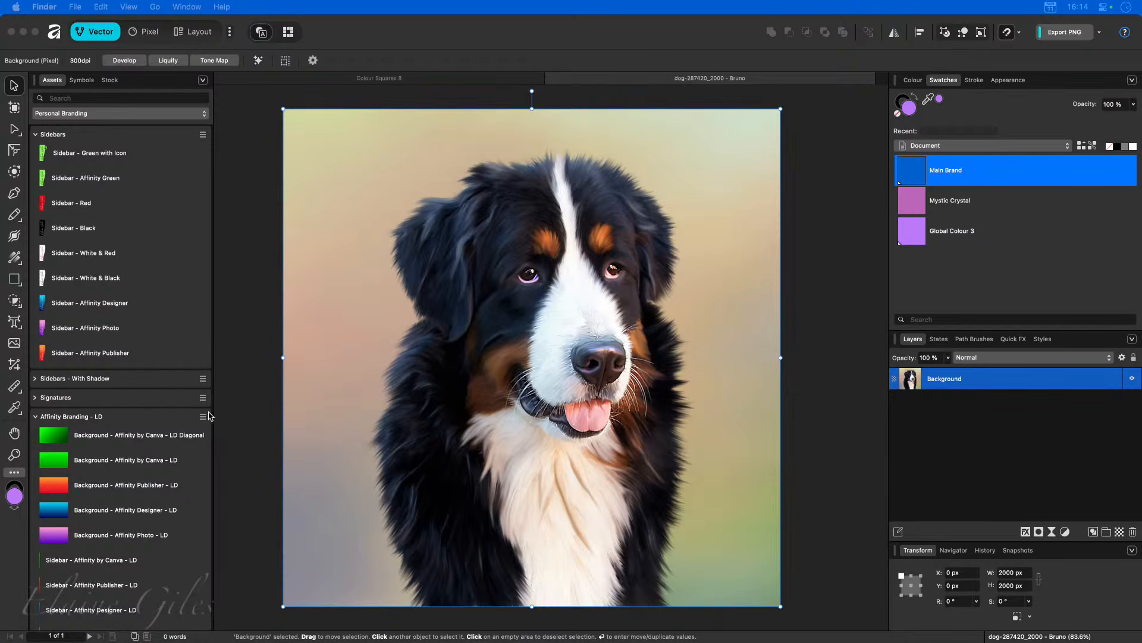
# Step: Check the Colour Palettes folder's contents while exporting the dog image's palette, cancel the export and return to Colour Squares 8
pyautogui.click(505, 42)
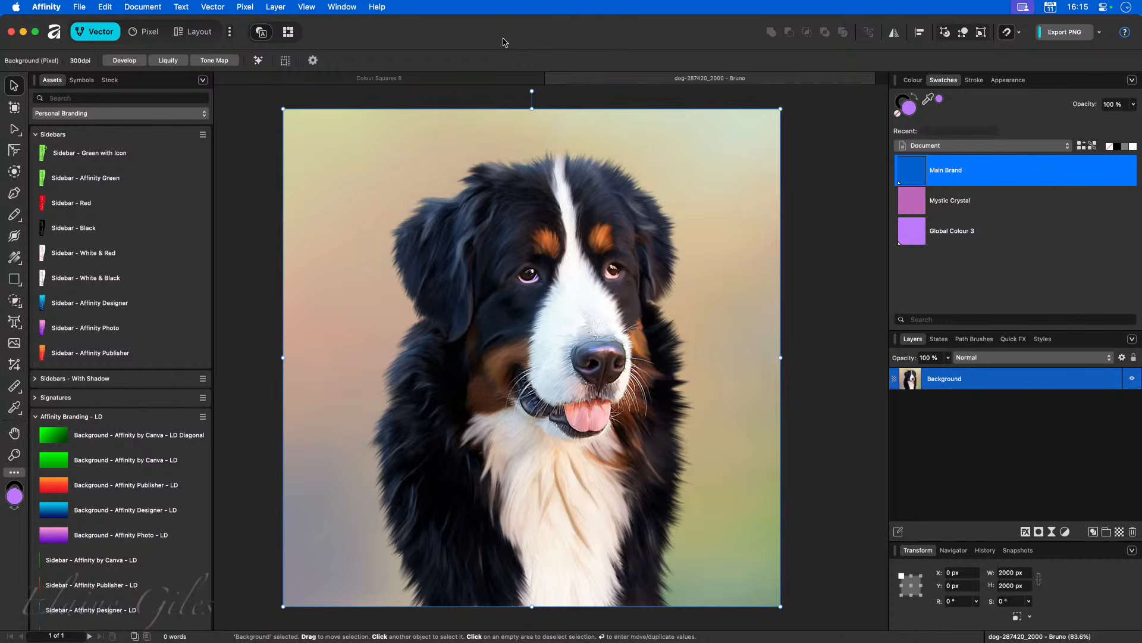
pyautogui.click(1132, 80)
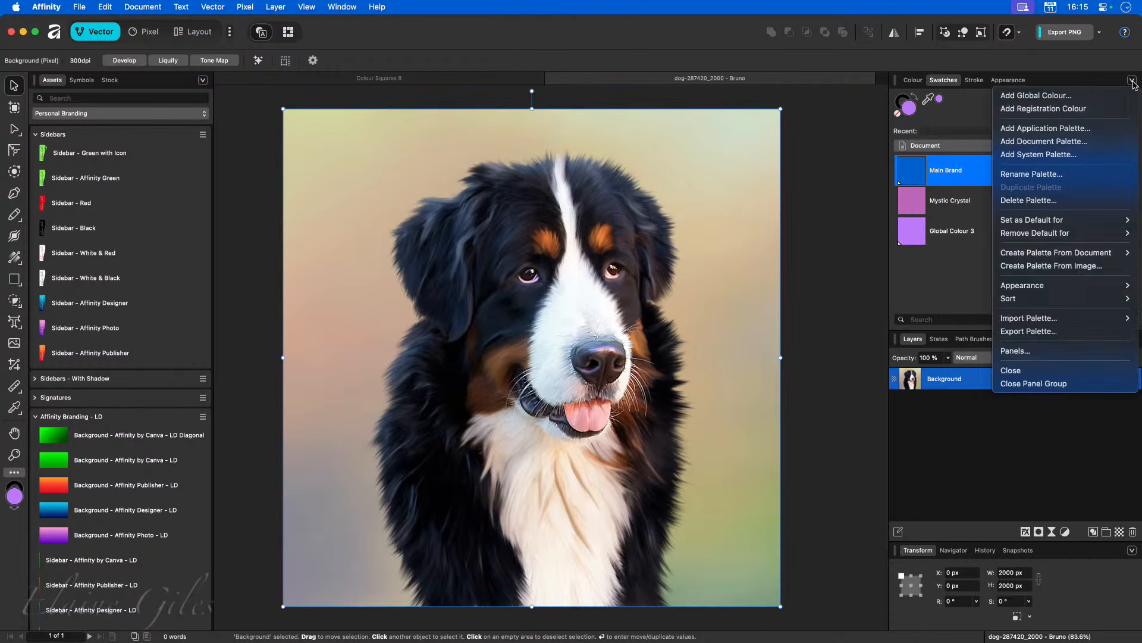
pyautogui.click(1053, 333)
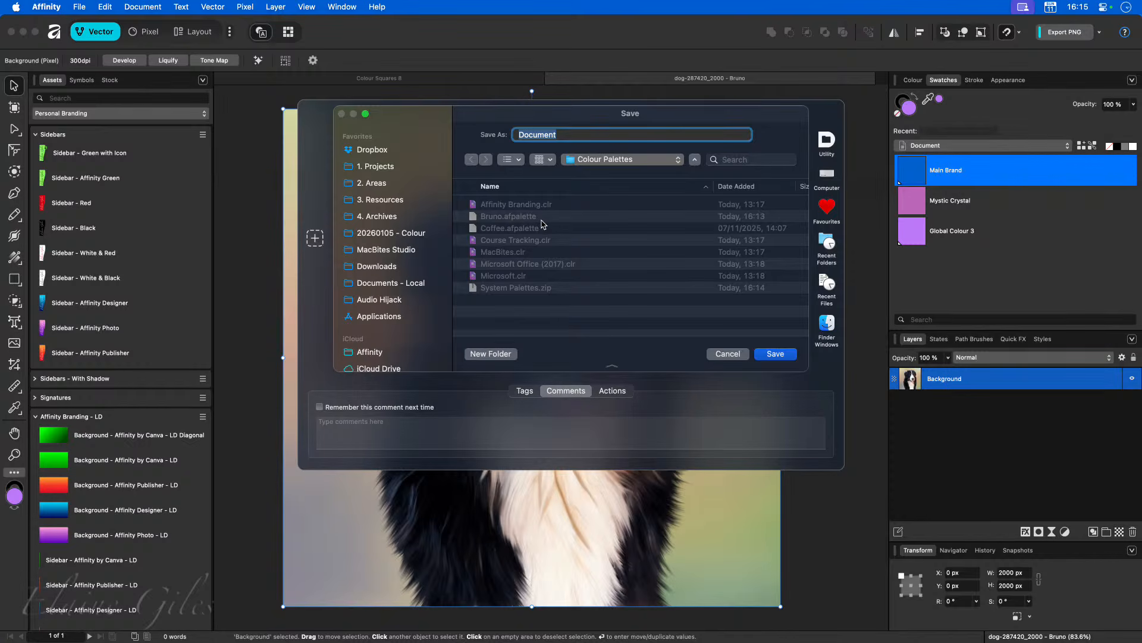
pyautogui.click(729, 354)
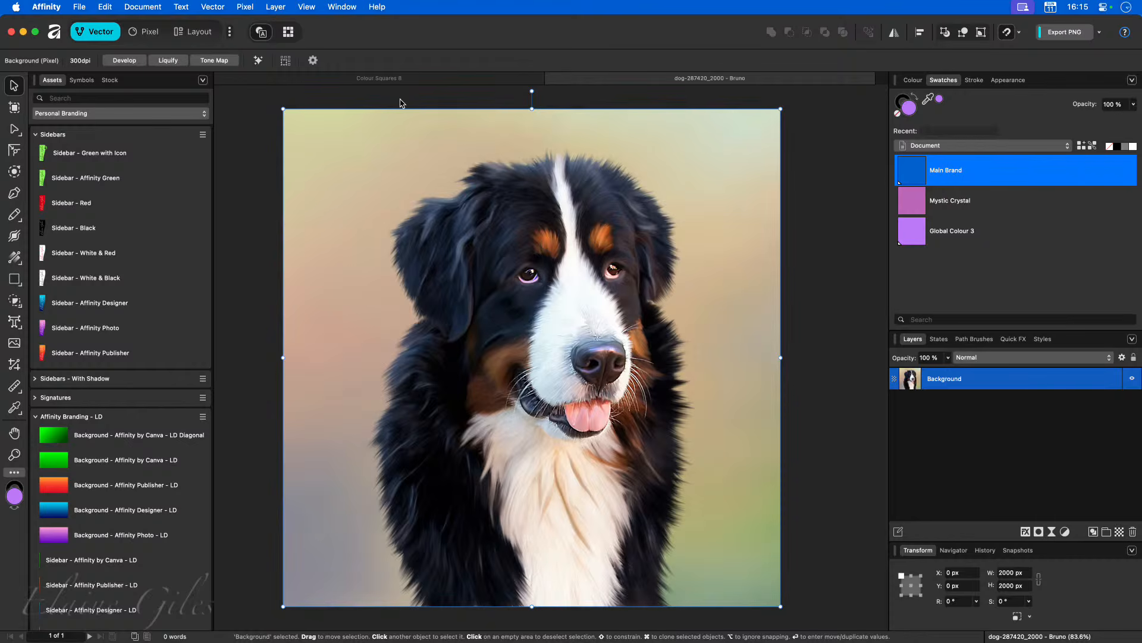
pyautogui.click(379, 78)
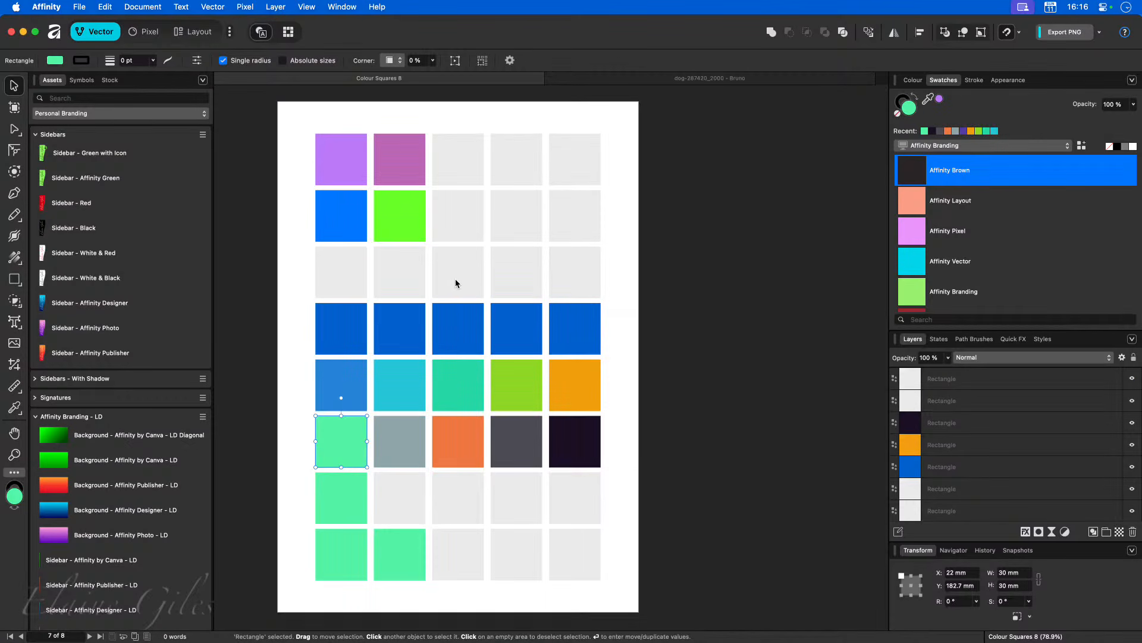
# Step: Copy the row of five squares running from blue to orange into a new A4 document
pyautogui.click(302, 125)
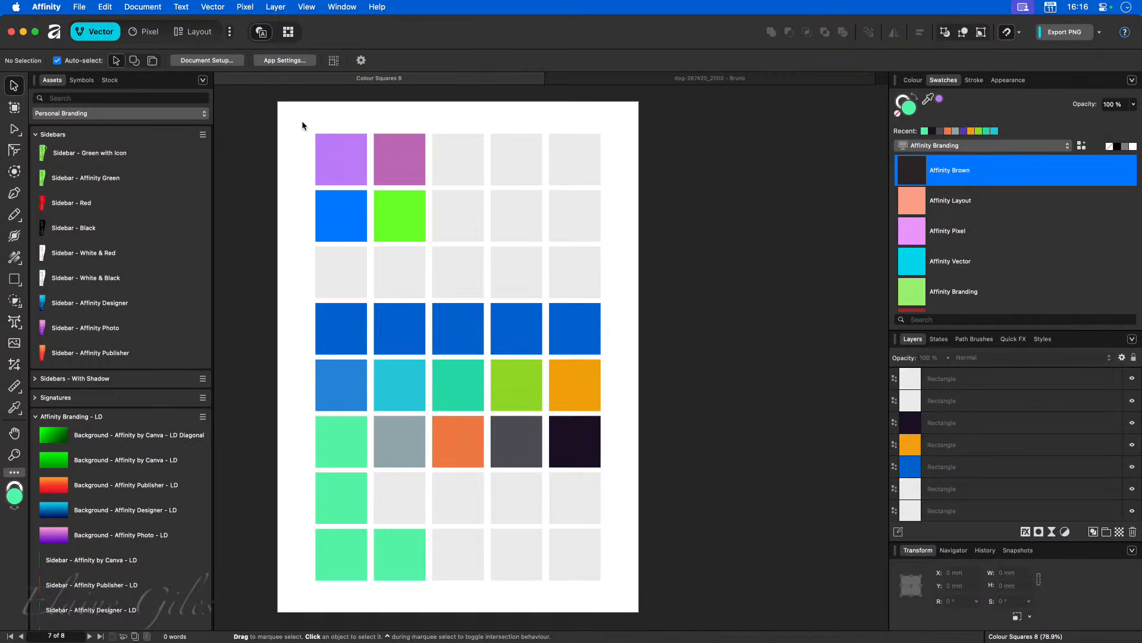
pyautogui.moveTo(300, 117); pyautogui.dragTo(634, 359)
pyautogui.click(624, 402)
pyautogui.moveTo(305, 355); pyautogui.dragTo(608, 412)
pyautogui.moveTo(634, 373); pyautogui.dragTo(278, 395)
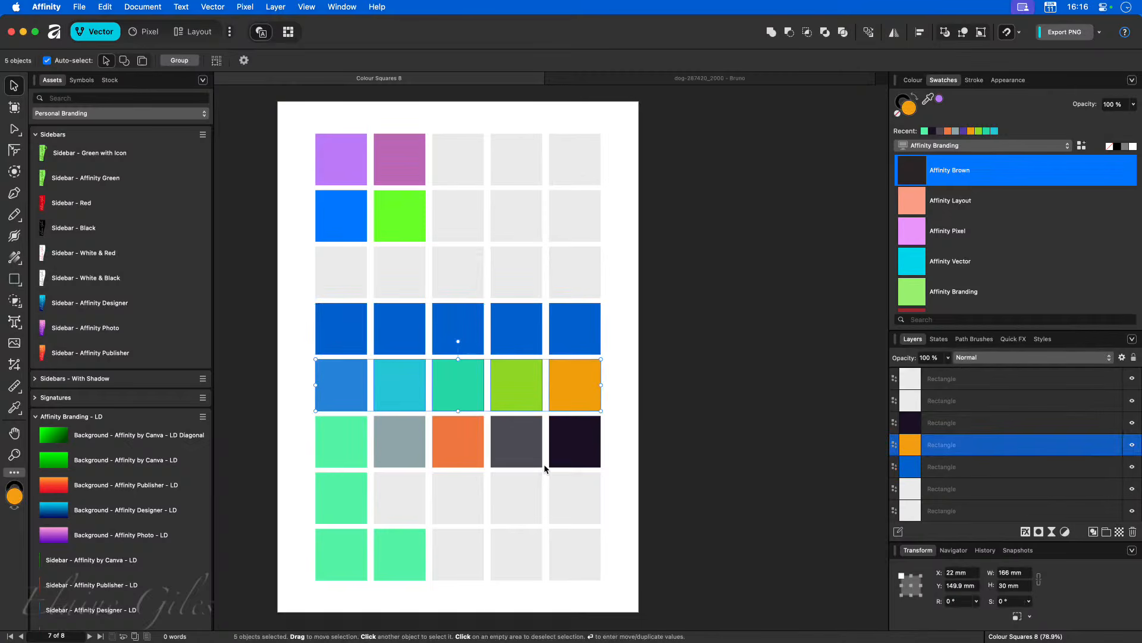
pyautogui.press('super+n')
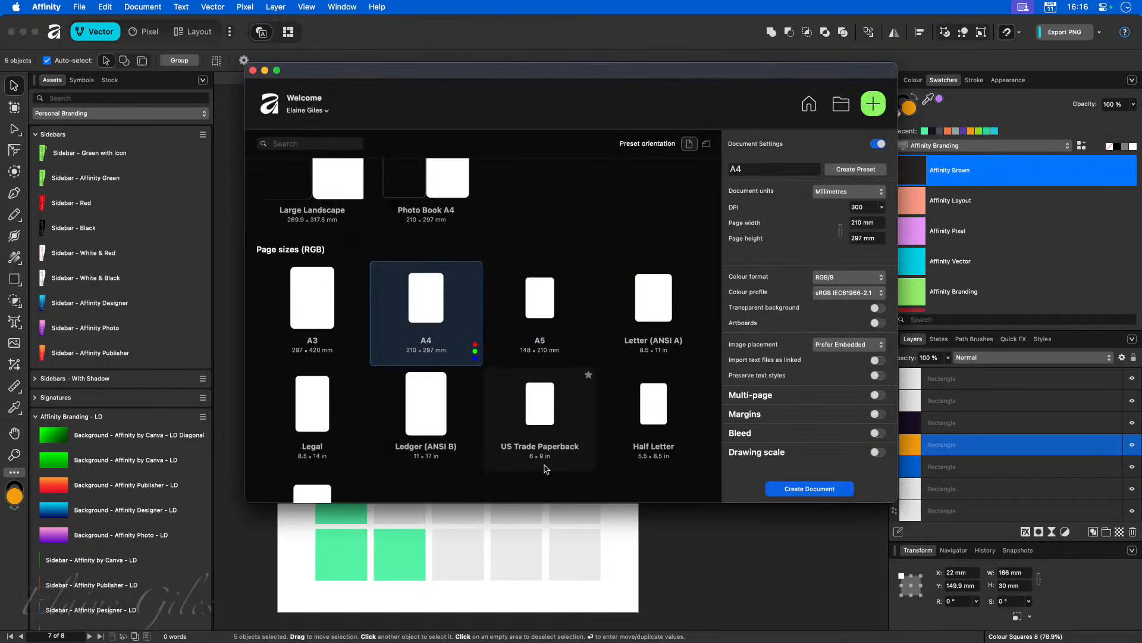
pyautogui.click(807, 490)
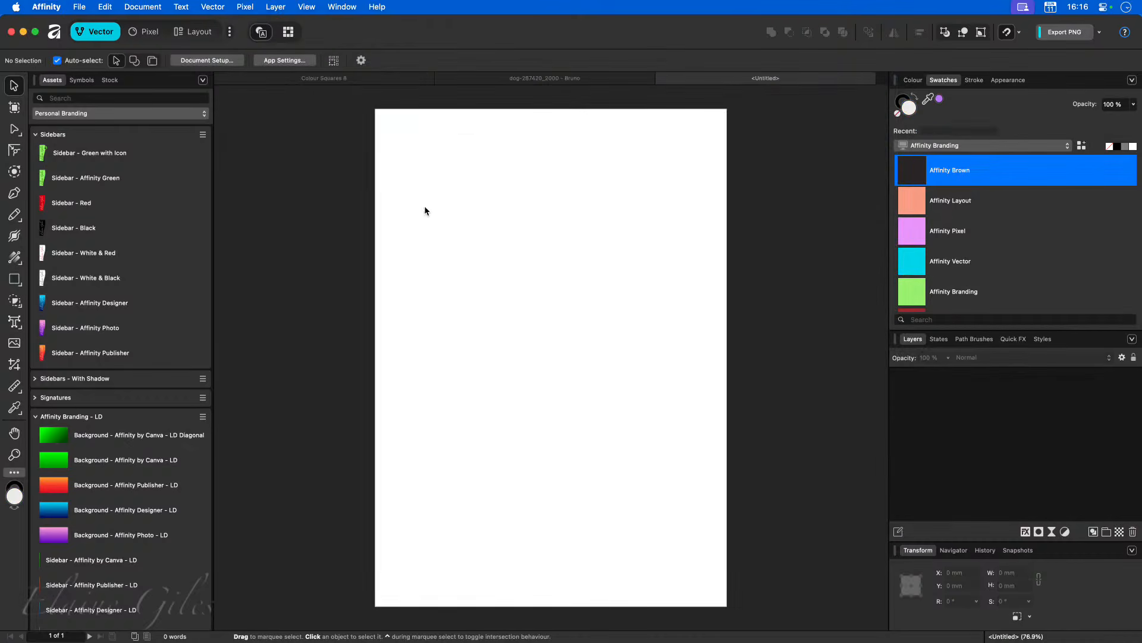
pyautogui.press('super+v')
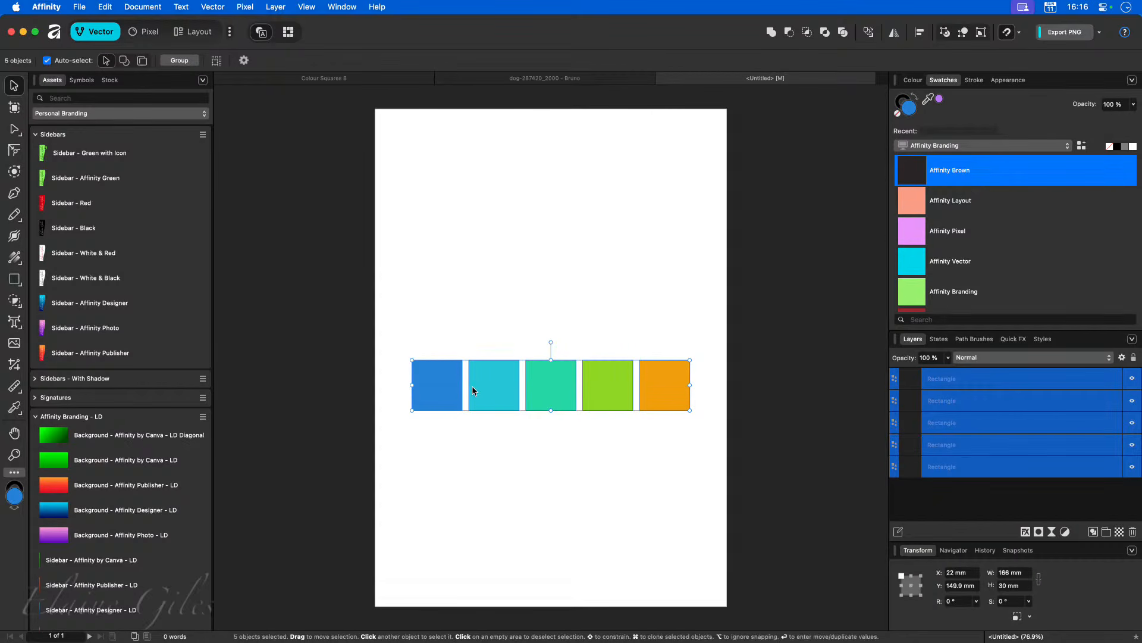
# Step: Arrange the five squares edge to edge without gaps, starting at the page's top-left corner
pyautogui.moveTo(437, 379); pyautogui.dragTo(546, 133)
pyautogui.click(507, 190)
pyautogui.moveTo(643, 127); pyautogui.dragTo(617, 132)
pyautogui.click(592, 217)
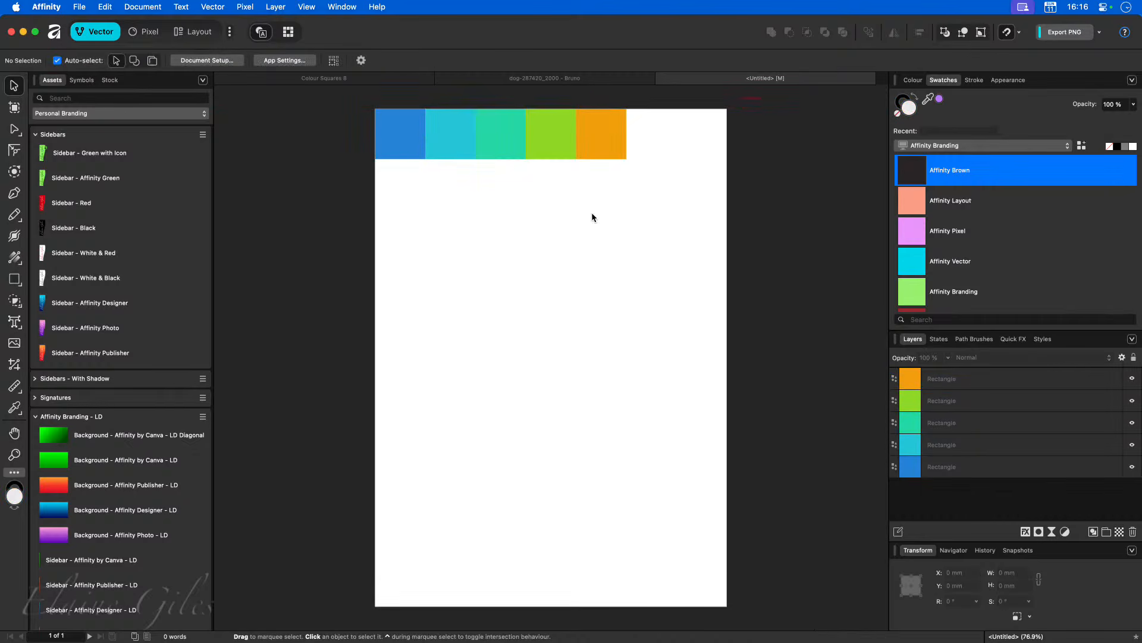
# Step: Insert a document-sized artboard and shrink it to 150 × 30 mm so it fits the five squares exactly
pyautogui.click(17, 108)
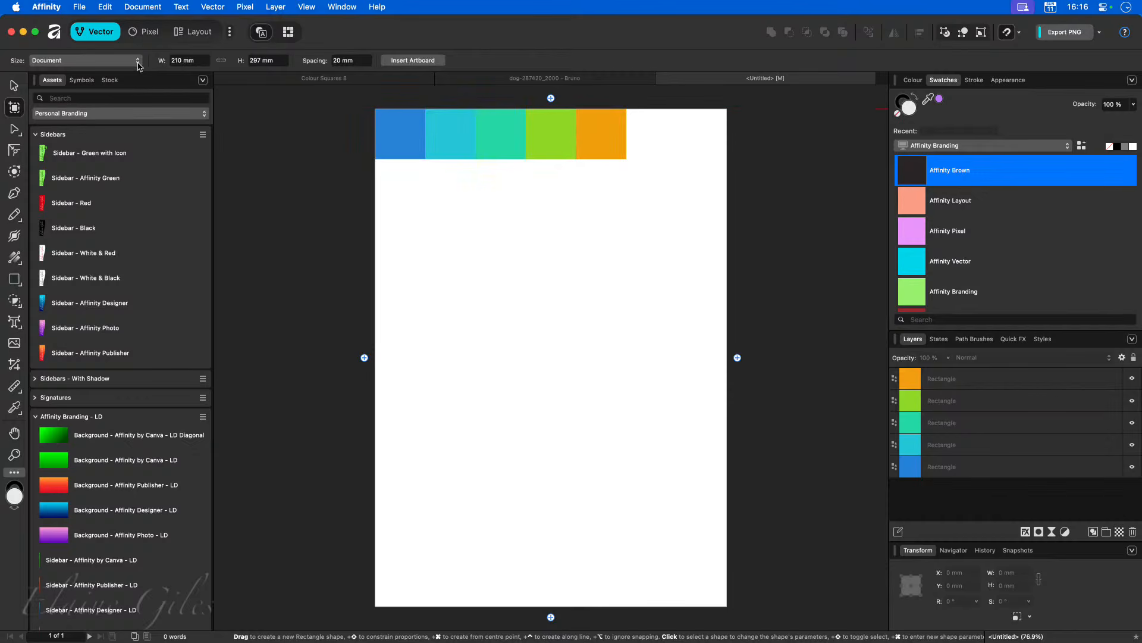
pyautogui.click(406, 60)
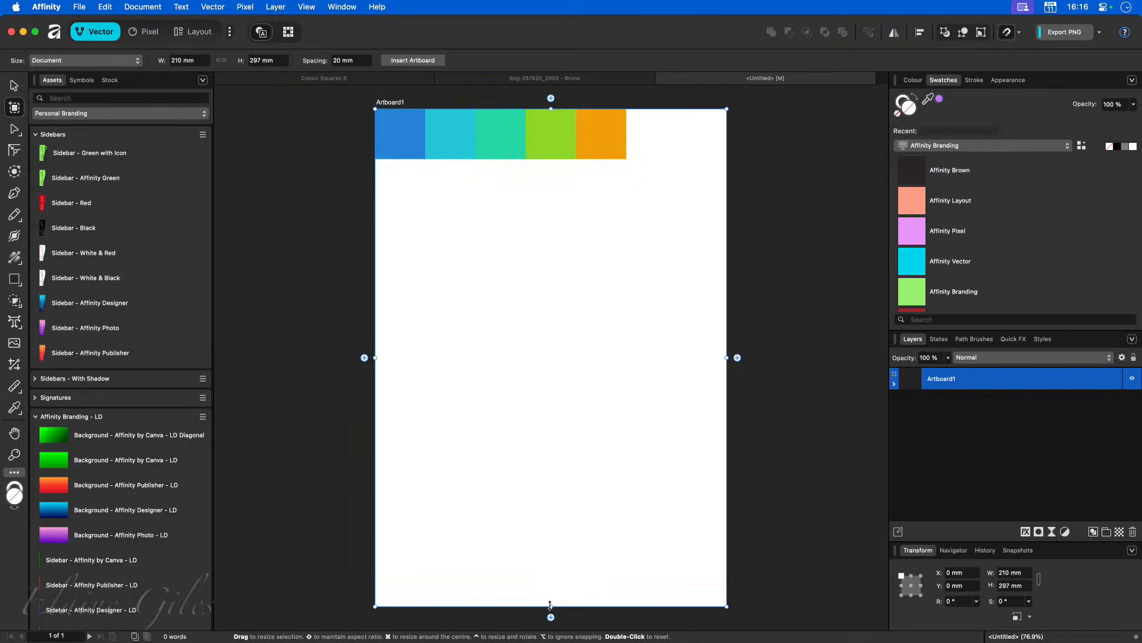
pyautogui.moveTo(544, 606); pyautogui.dragTo(555, 158)
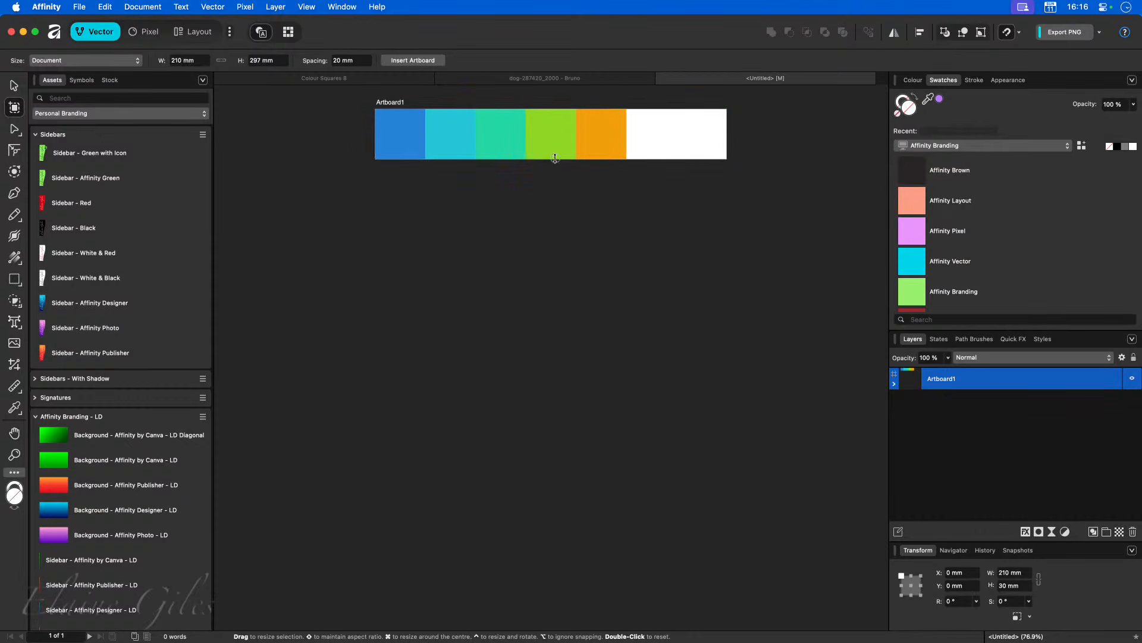
pyautogui.moveTo(727, 133); pyautogui.dragTo(625, 135)
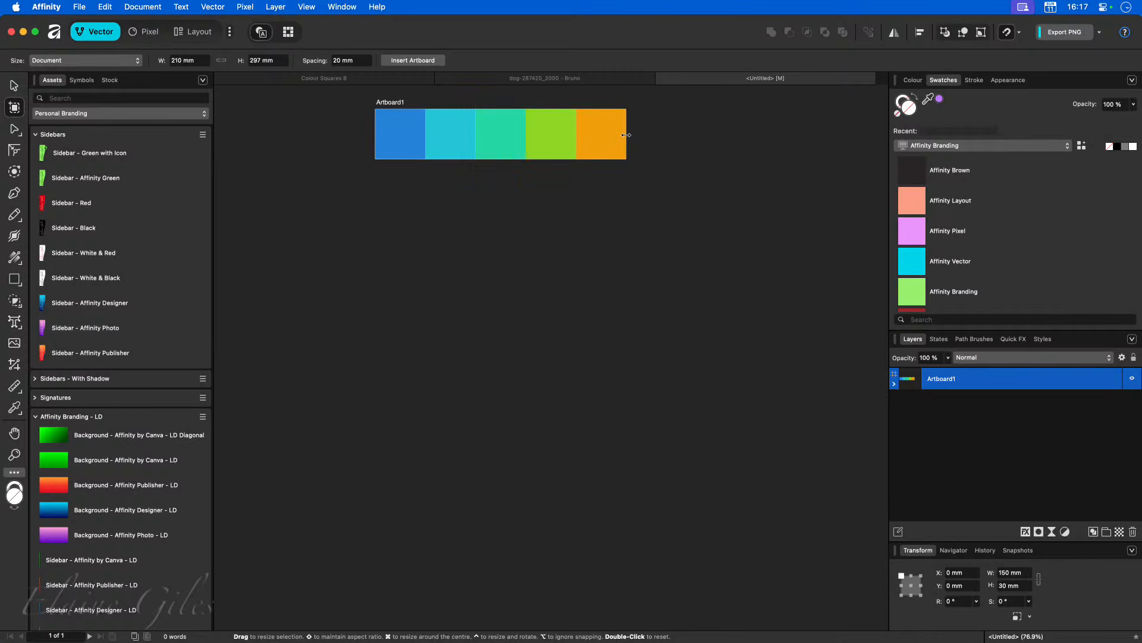
pyautogui.click(14, 87)
pyautogui.press('super+0')
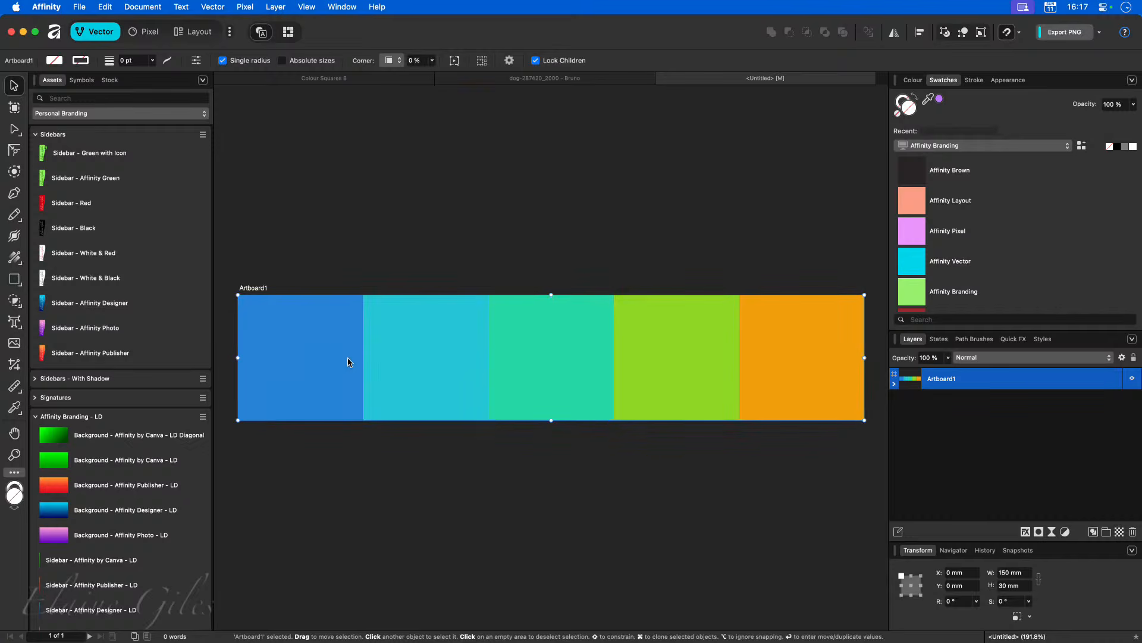
# Step: Rename the artboard as Colours and leave nothing on the canvas selected
pyautogui.doubleClick(943, 376)
pyautogui.write('Colours')
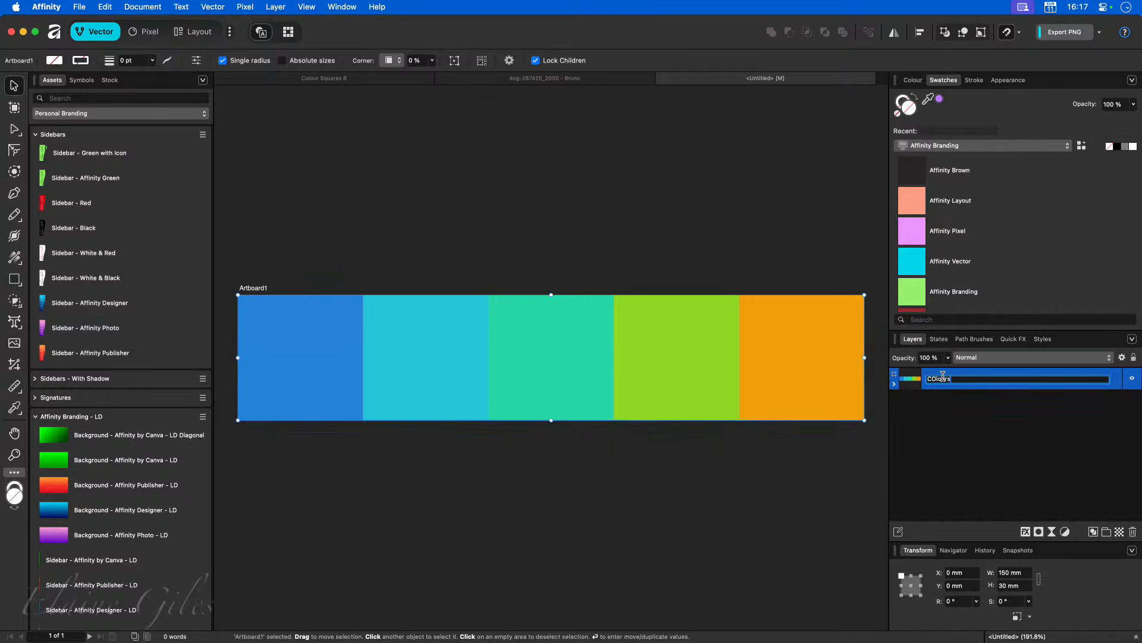
pyautogui.press('Return')
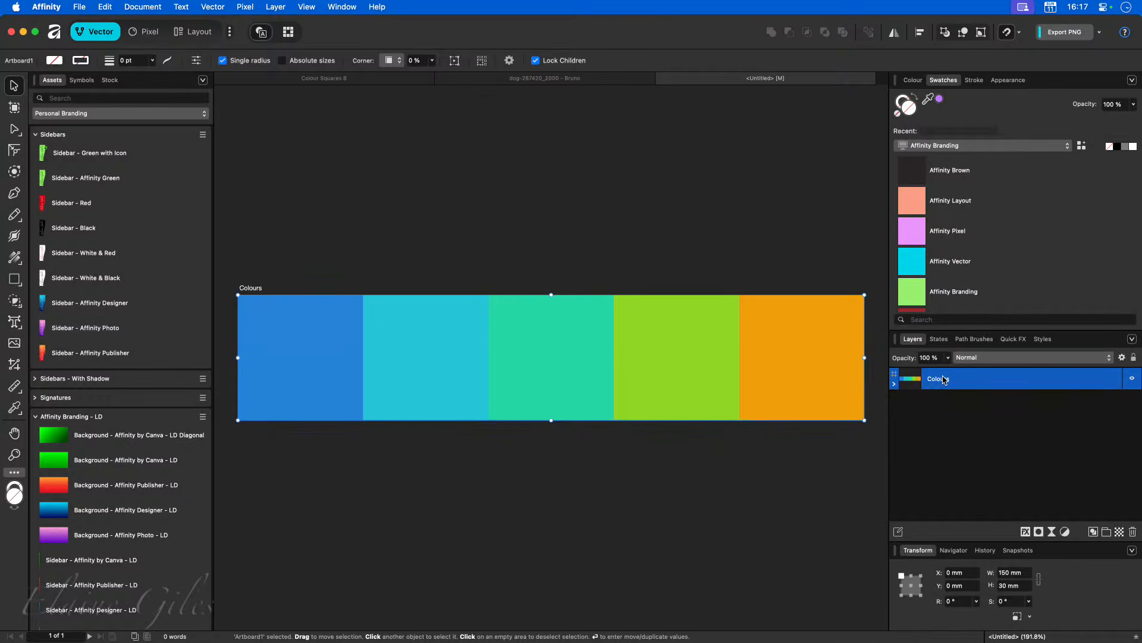
pyautogui.doubleClick(560, 364)
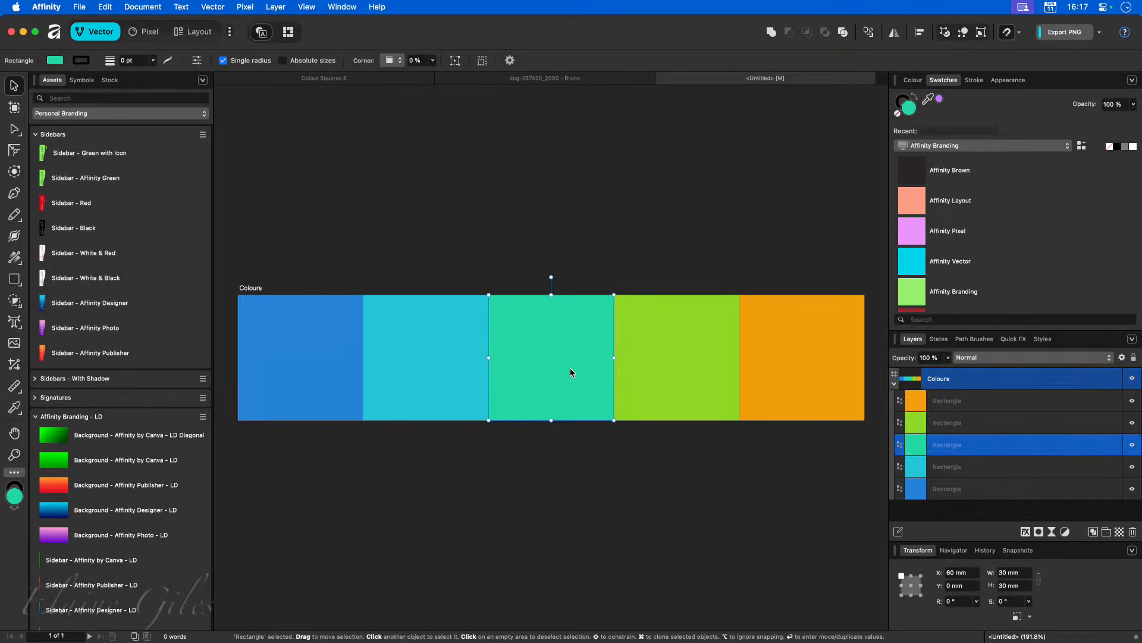
pyautogui.click(439, 245)
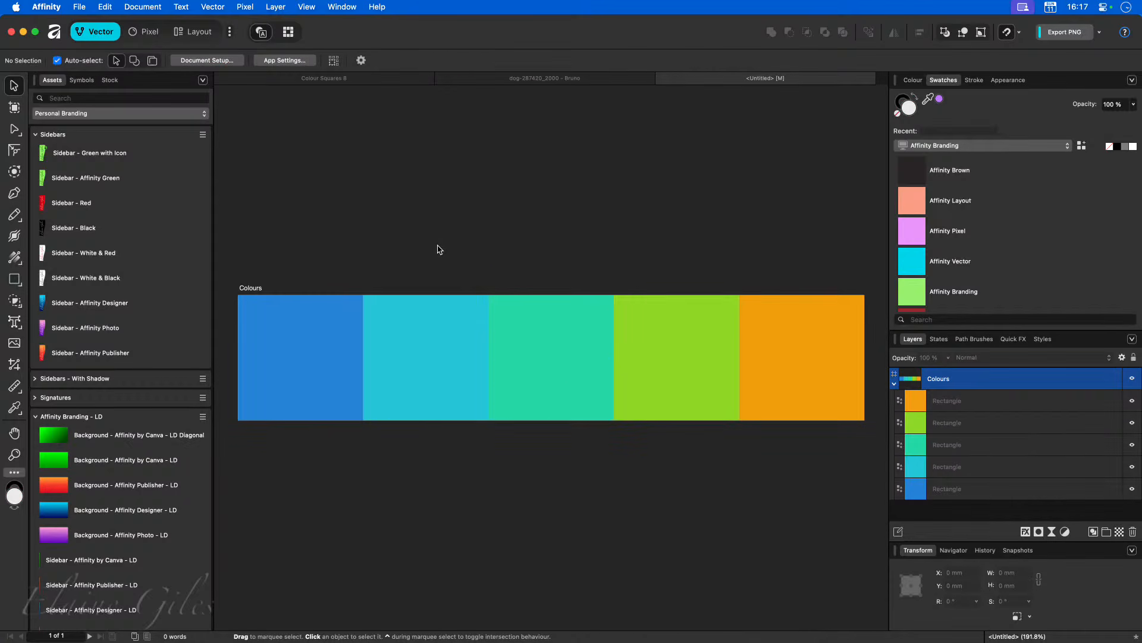
# Step: Export the Colours artboard as a PNG named Exported-Colours in the 20260105 - Colour folder, and preview the exported file
pyautogui.press('super+alt+shift+s')
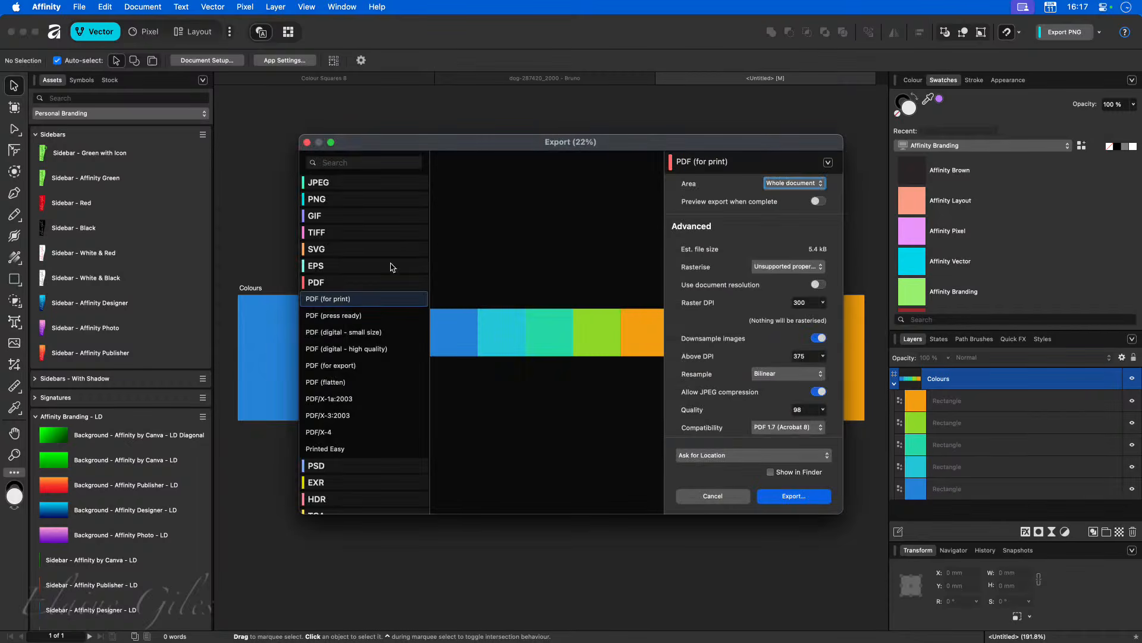
pyautogui.click(349, 201)
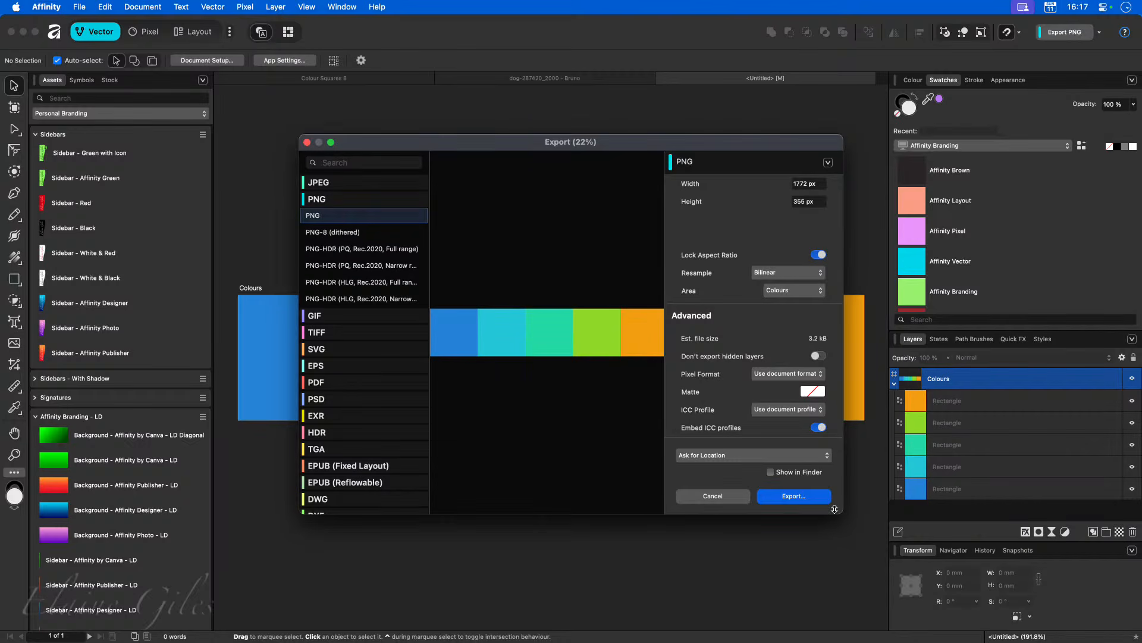
pyautogui.click(793, 498)
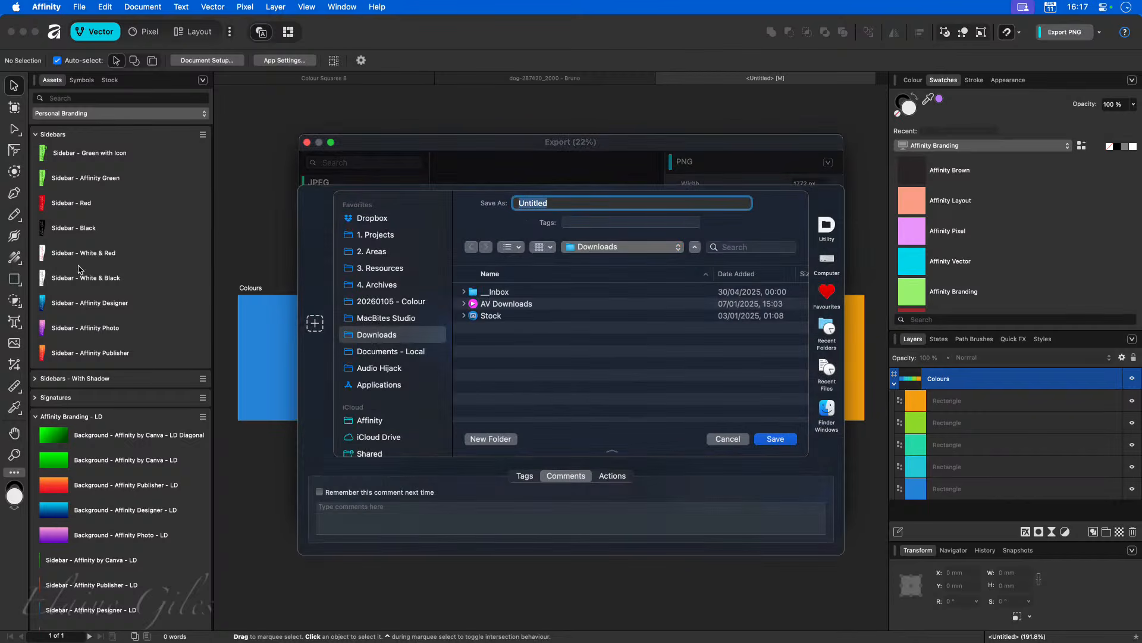
pyautogui.click(391, 302)
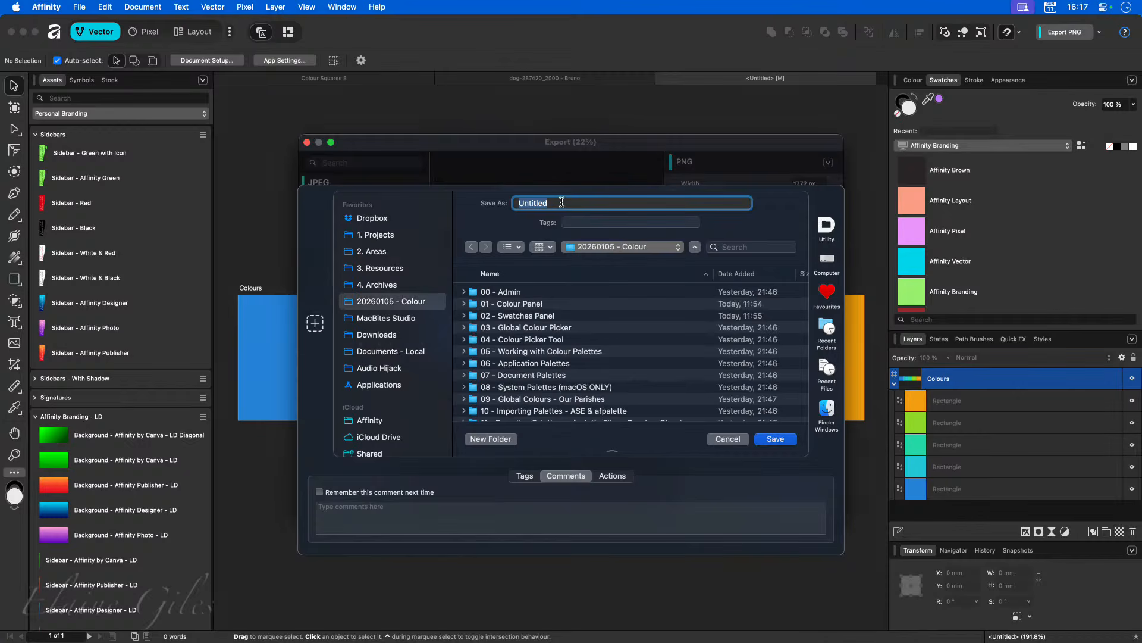
pyautogui.write('ExportedColours-')
pyautogui.click(774, 442)
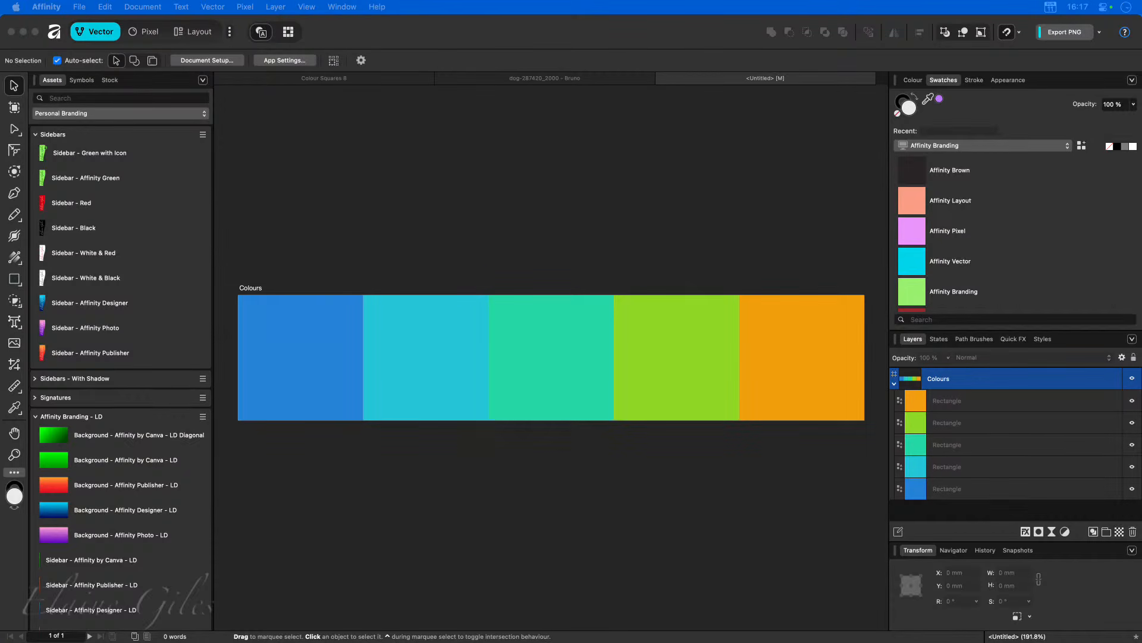
pyautogui.press('space')
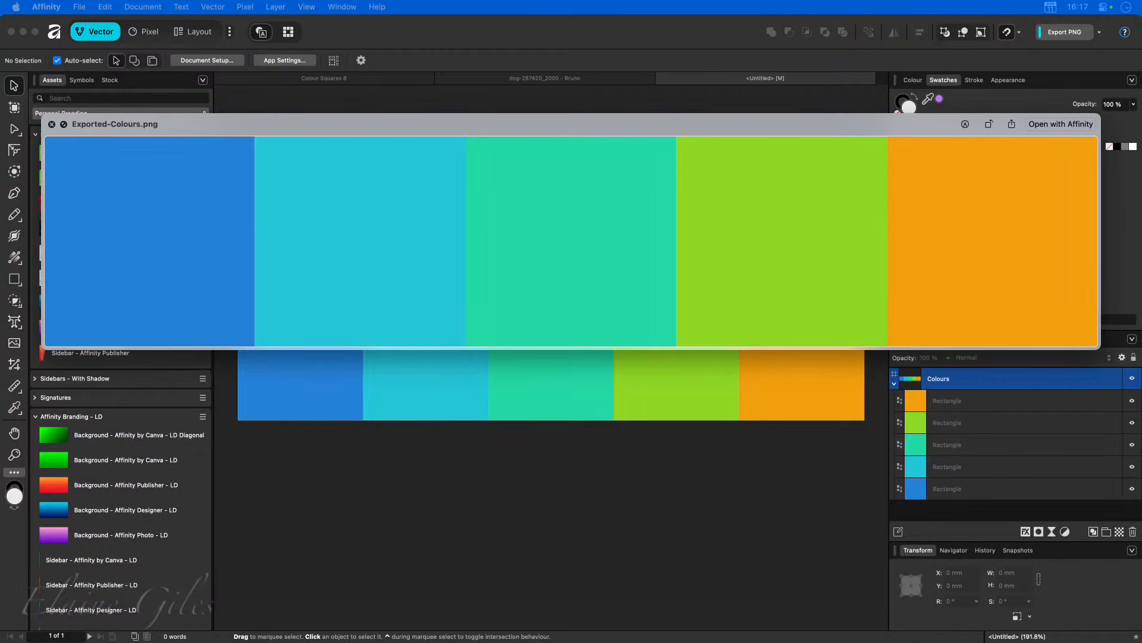
pyautogui.press('space')
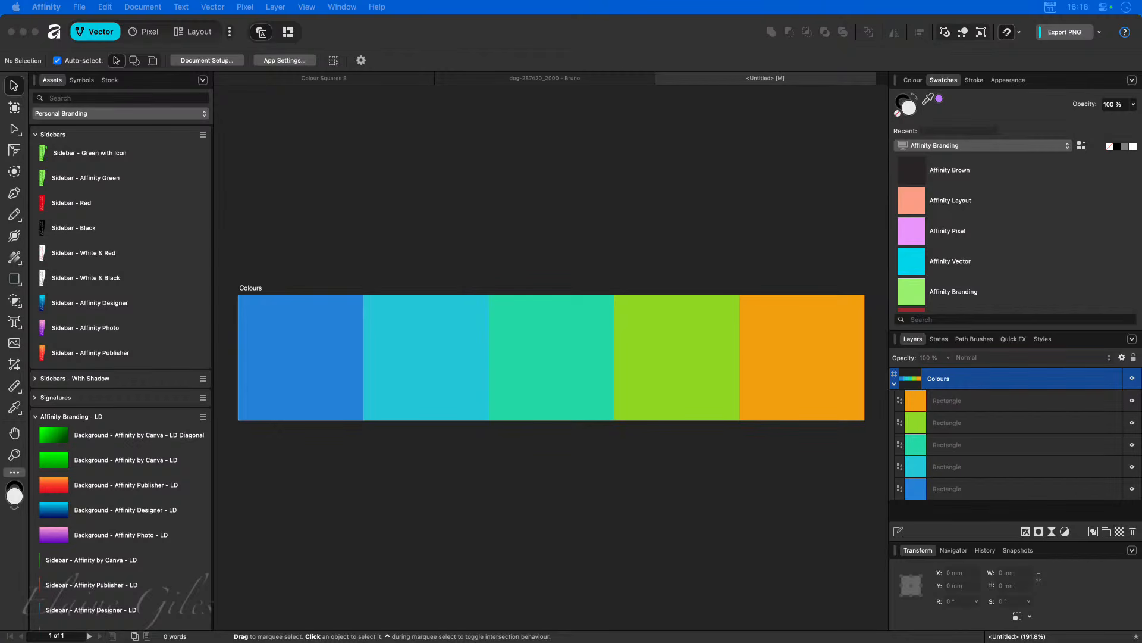
# Step: Switch to a new full-screen Vivaldi window, search for adobecolor and open the Adobe Color palette generator
pyautogui.press('super+n')
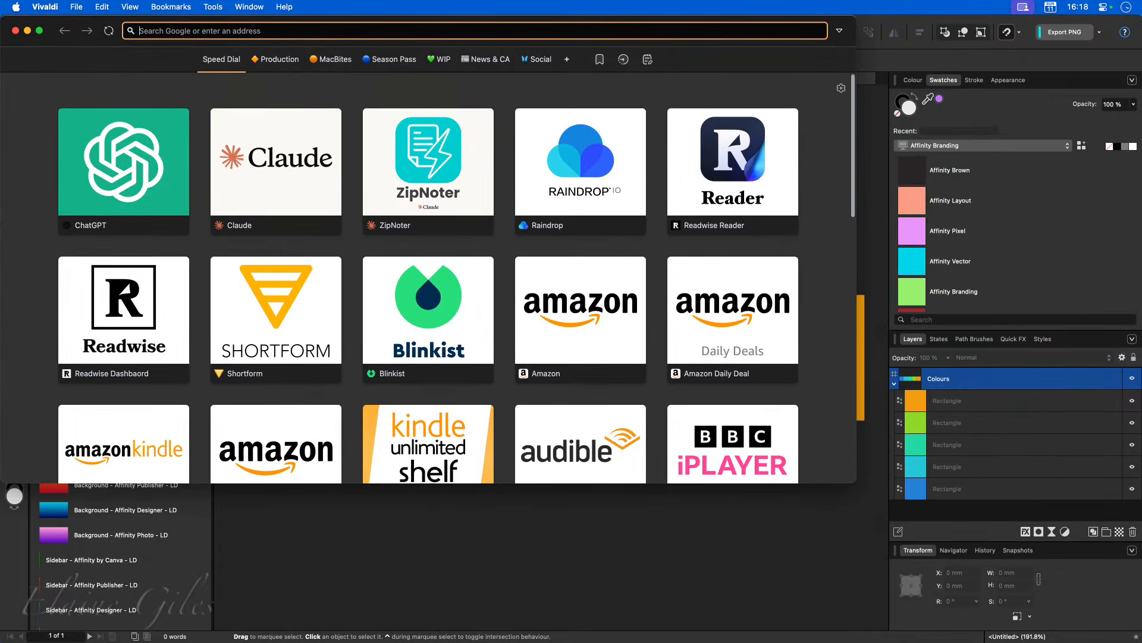
pyautogui.hotkey('ctrl', 'alt', 'Return')
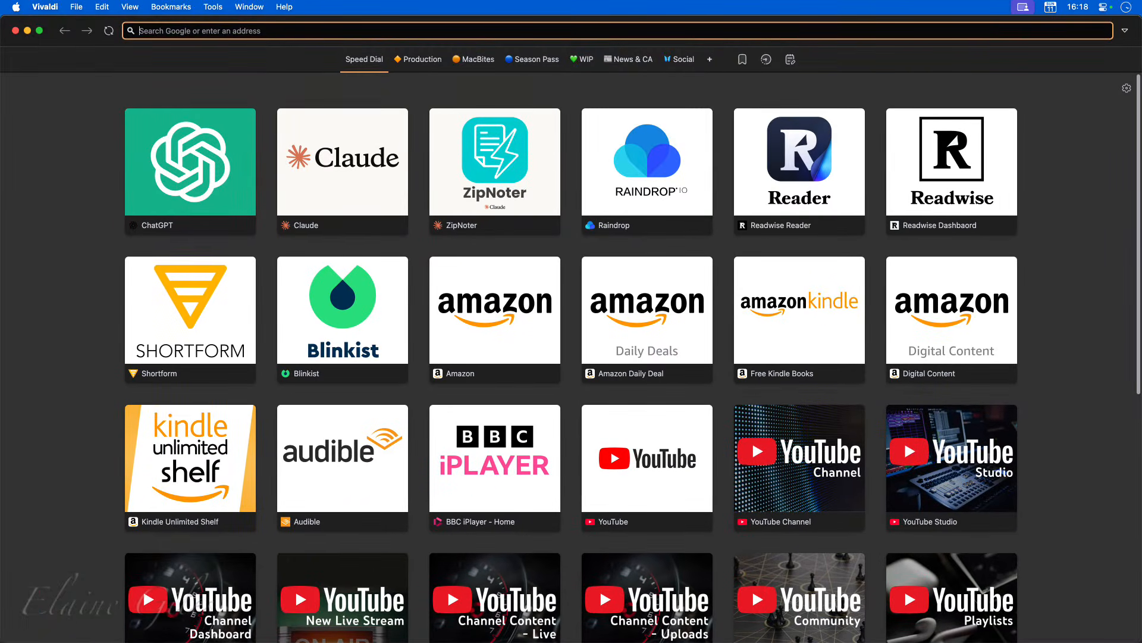
pyautogui.write('adobe')
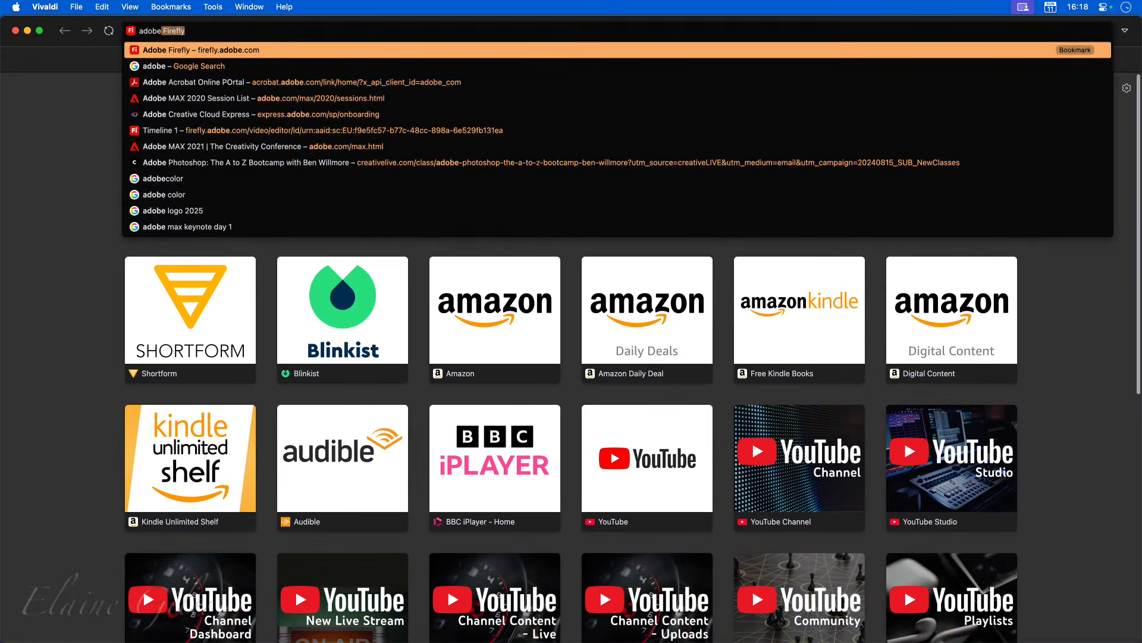
pyautogui.write('col')
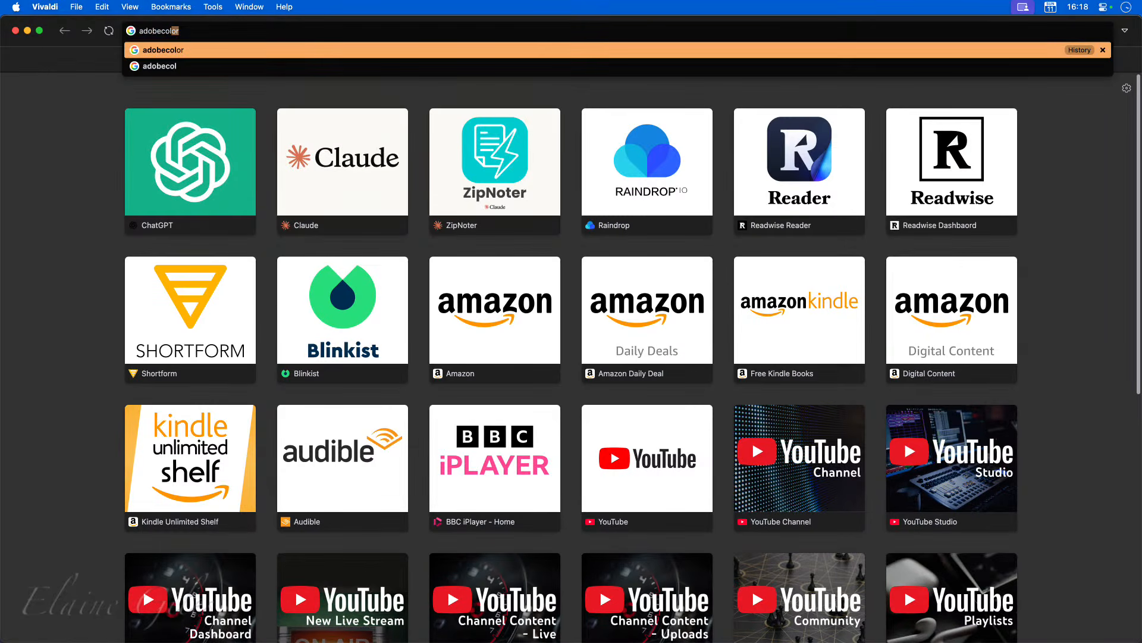
pyautogui.press('Return')
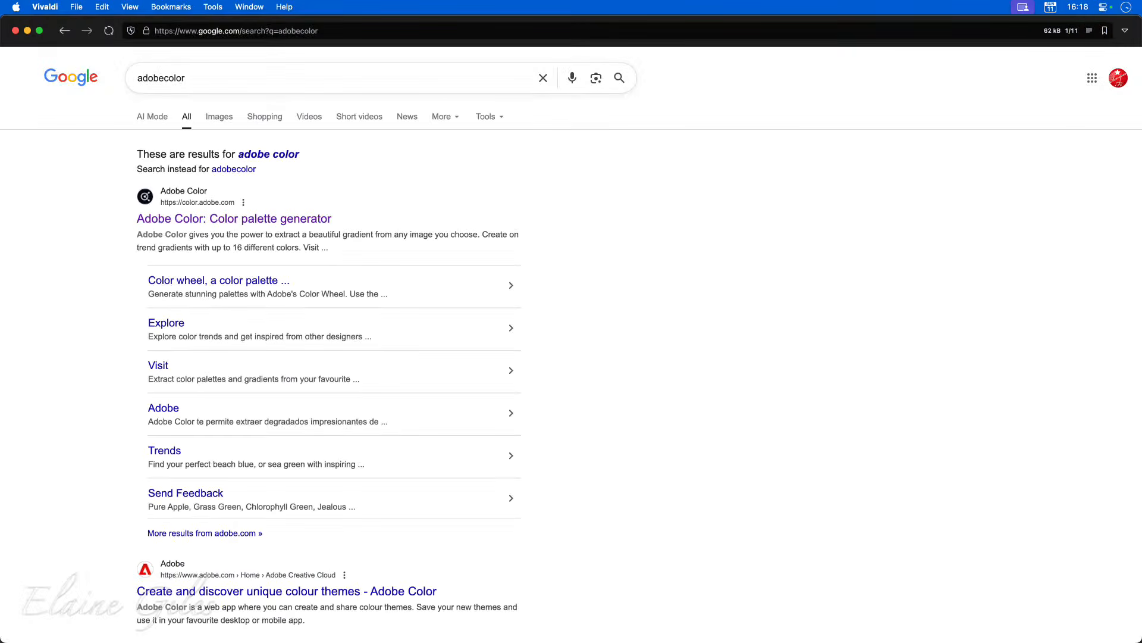
pyautogui.click(190, 221)
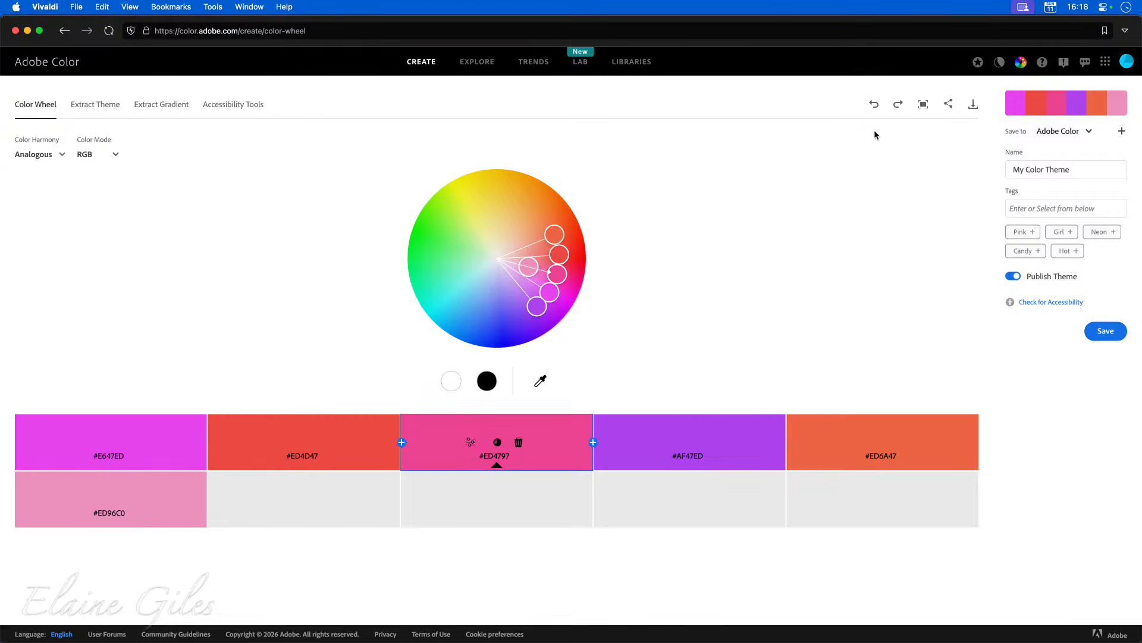
# Step: Extract a colour theme from the Exported-Colours.png image
pyautogui.click(113, 105)
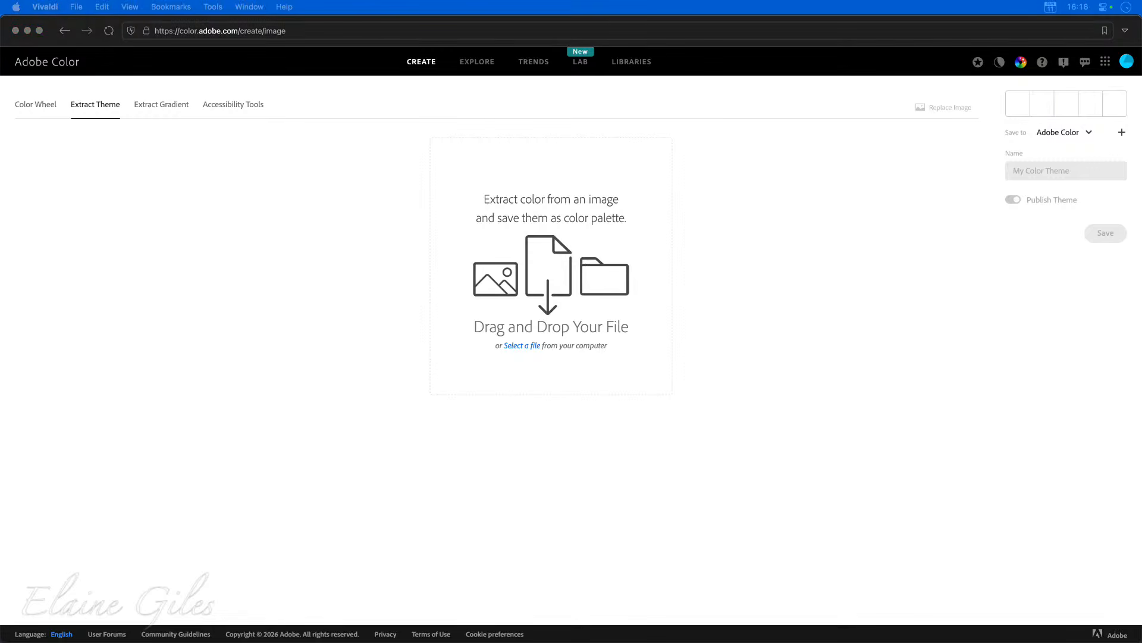
pyautogui.moveTo(375, 401); pyautogui.dragTo(580, 166)
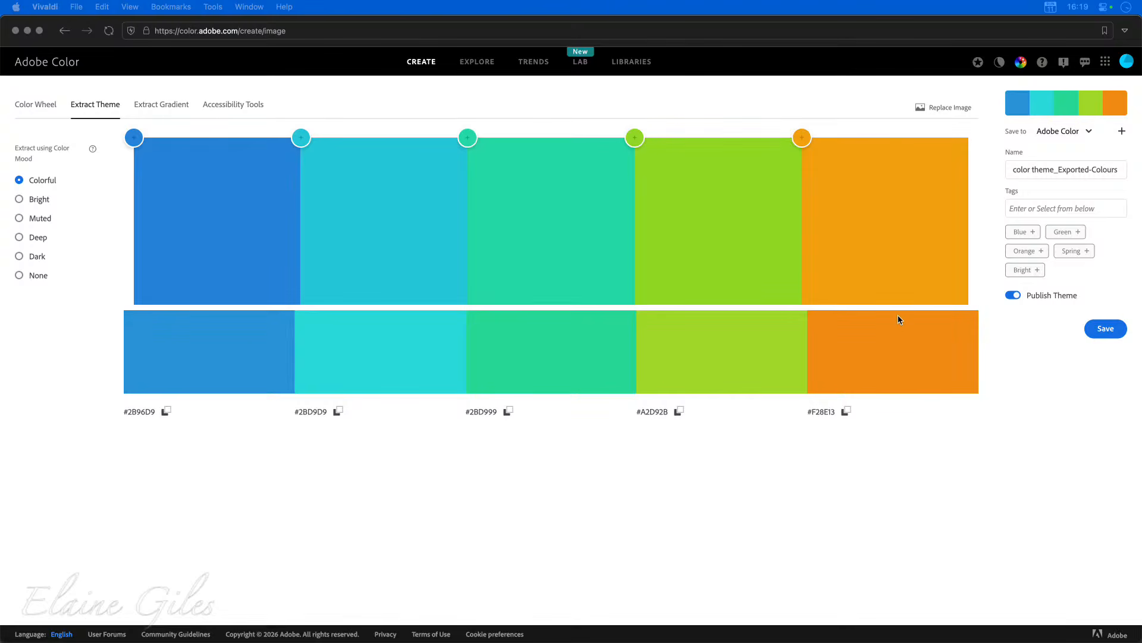
# Step: Turn off publishing for the extracted theme and choose Adobe Color as the library to save to
pyautogui.click(1013, 296)
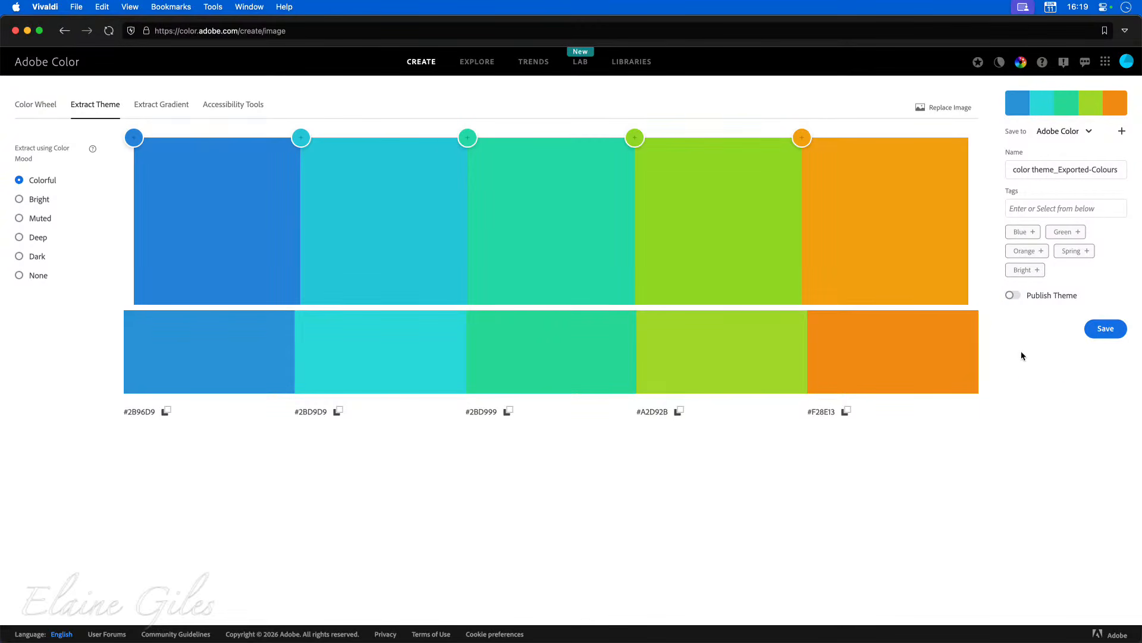
pyautogui.click(1089, 131)
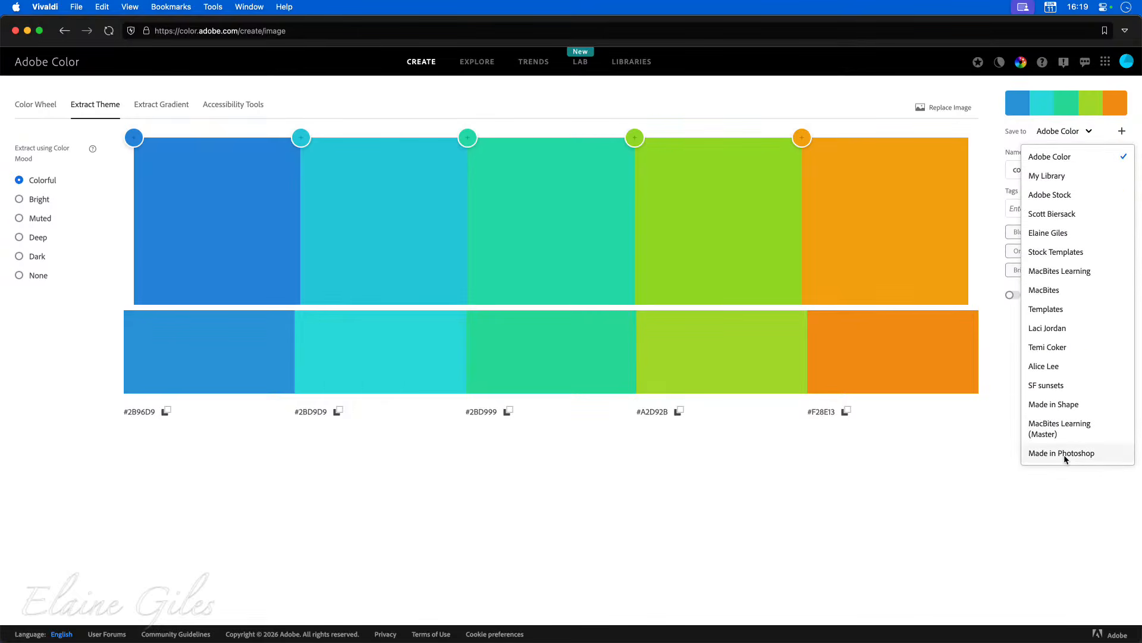
pyautogui.click(1079, 158)
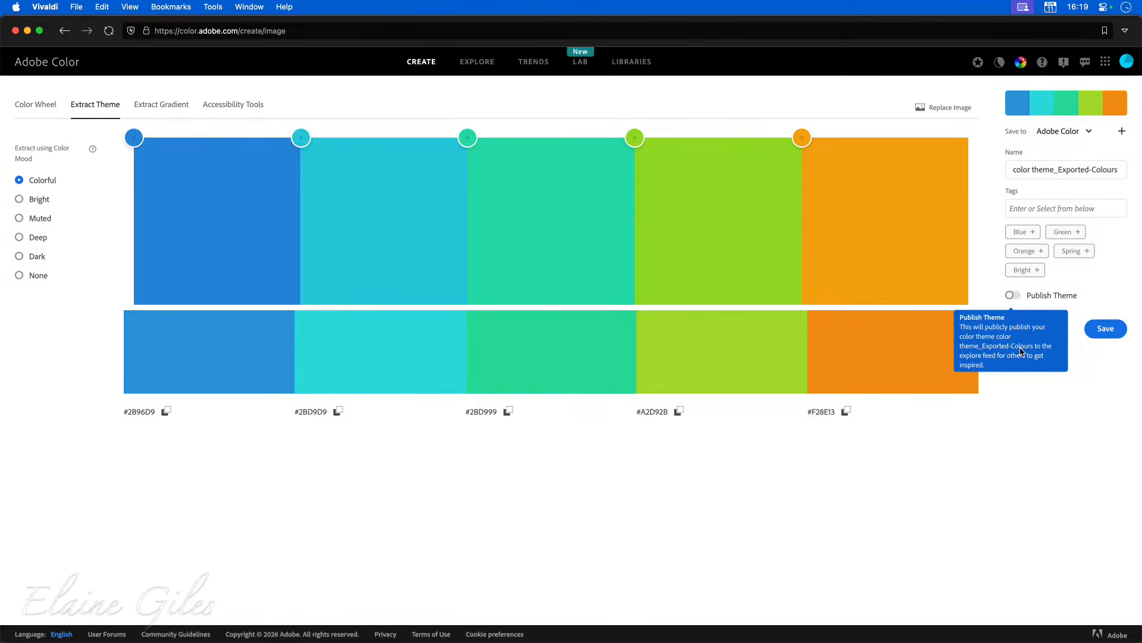
# Step: Rename the extracted colour theme as Sunny Beach
pyautogui.tripleClick(1043, 170)
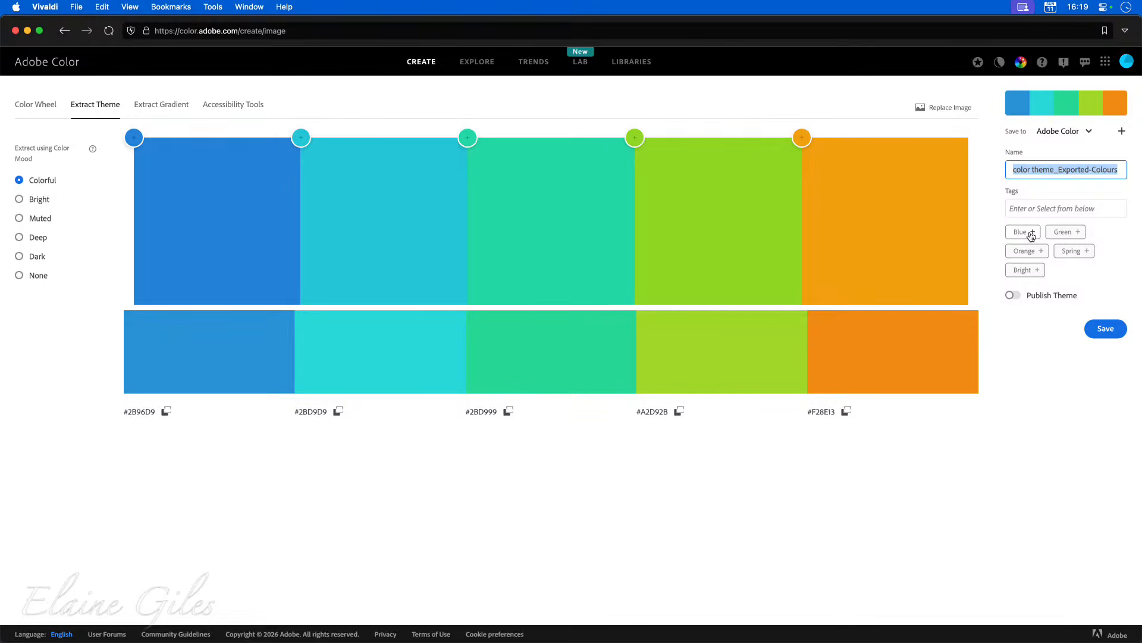
pyautogui.write('Sunny ')
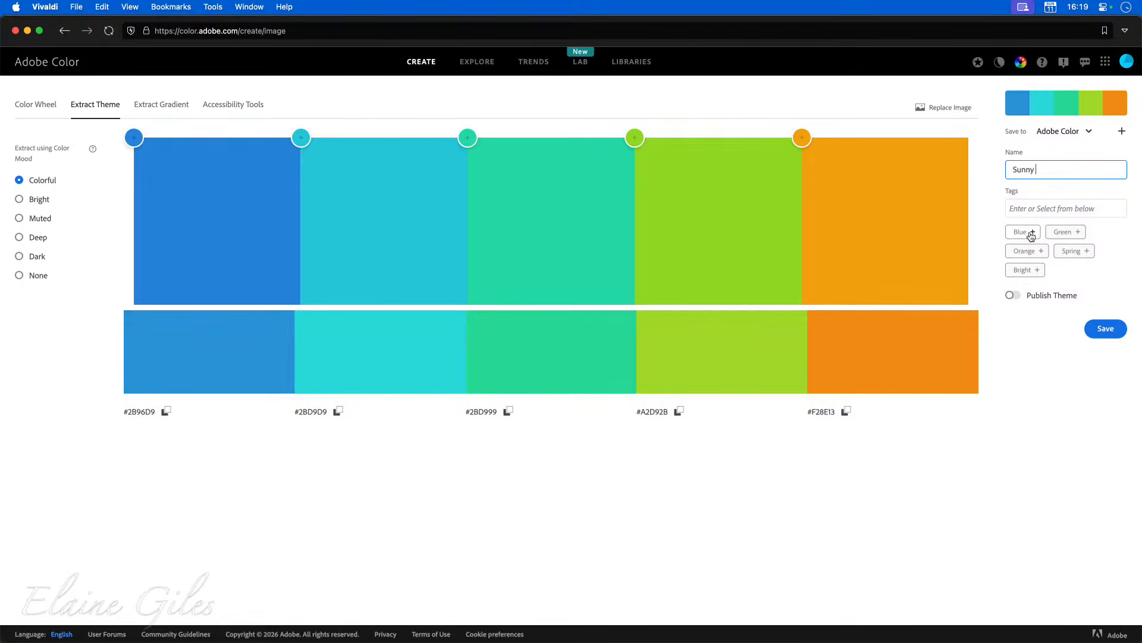
pyautogui.write('Beach')
pyautogui.press('Return')
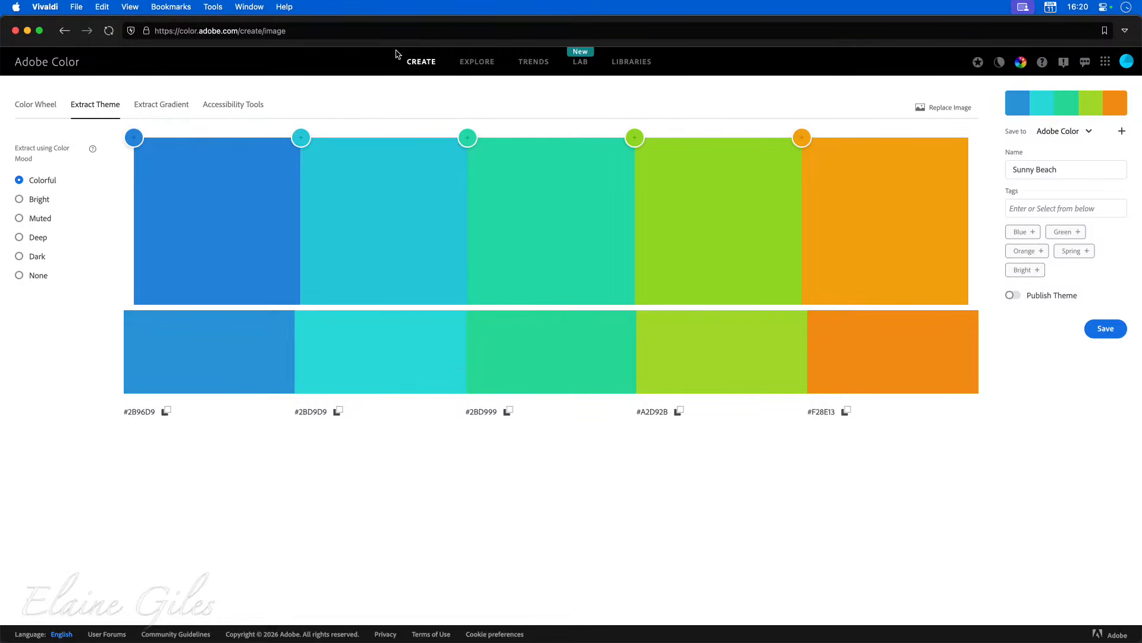
# Step: Move the browser window aside, switch back to Affinity and look through the list of available swatch palettes
pyautogui.moveTo(322, 23); pyautogui.dragTo(1141, 214)
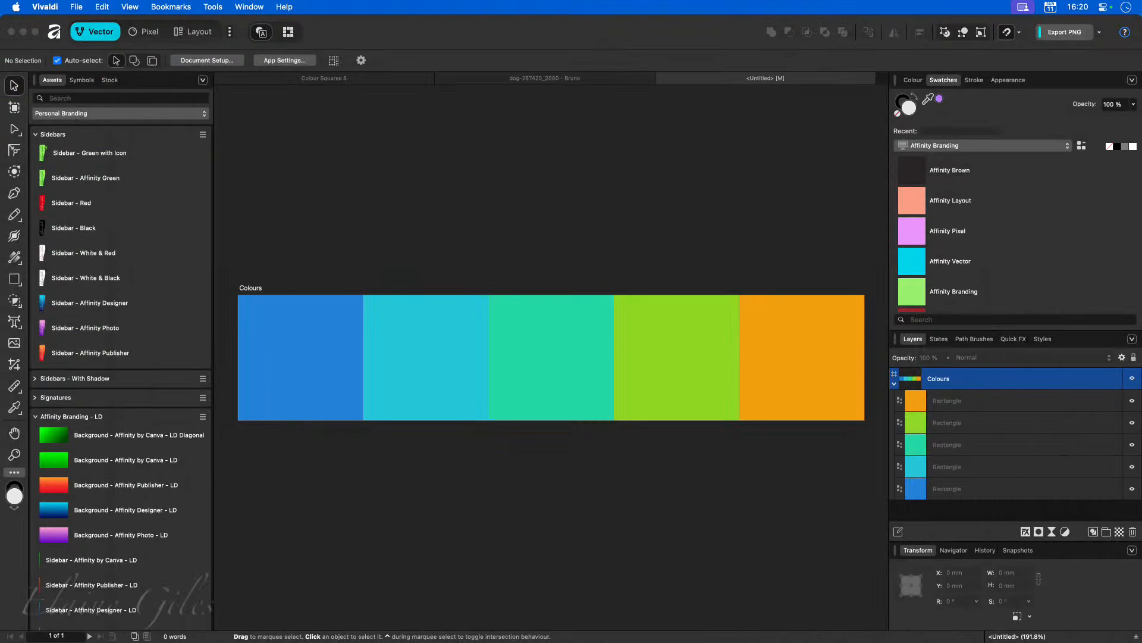
pyautogui.click(321, 216)
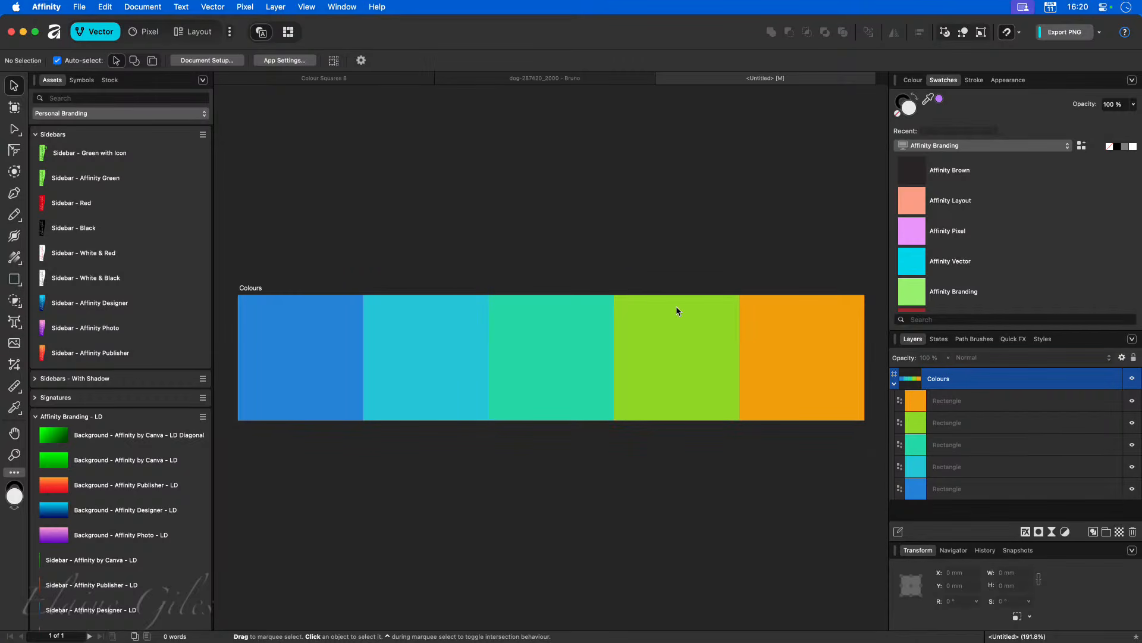
pyautogui.click(993, 145)
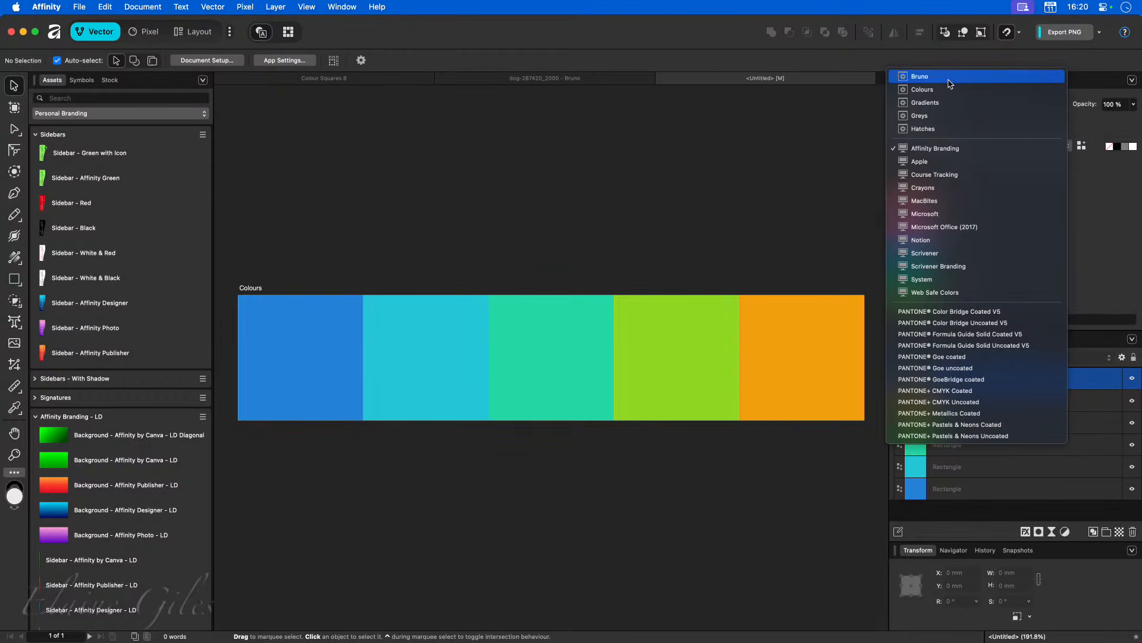
pyautogui.click(798, 201)
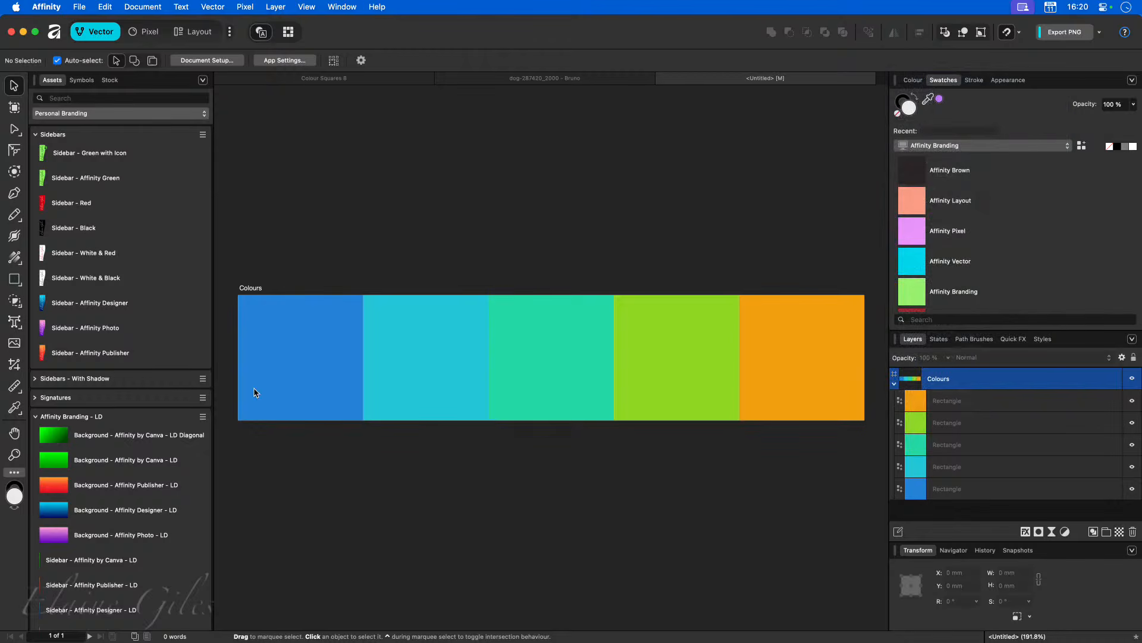
# Step: Check the blue, cyan and turquoise squares on the Colours artboard one by one, leaving nothing selected
pyautogui.click(307, 376)
pyautogui.click(429, 366)
pyautogui.click(553, 360)
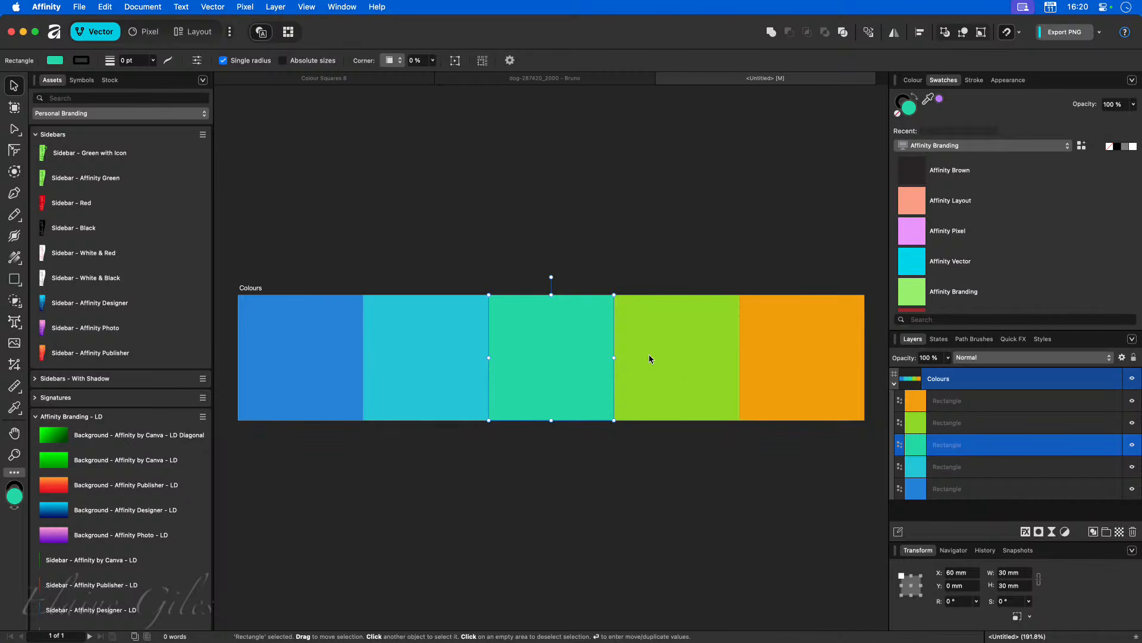
pyautogui.click(601, 239)
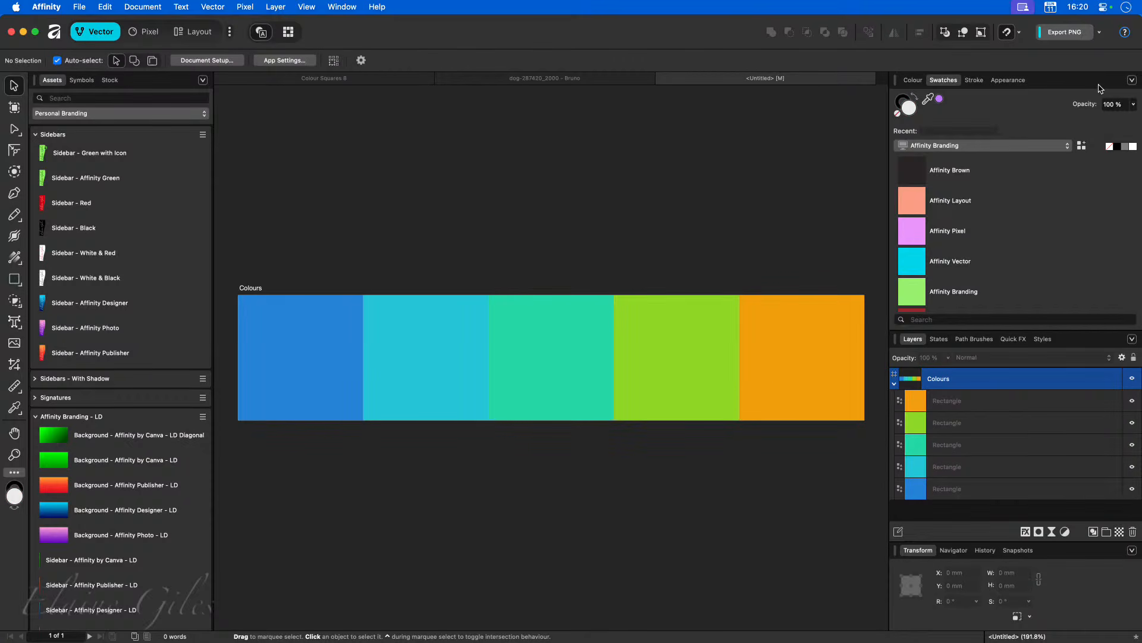
# Step: Create a document palette from the colours used in the current document and look through its swatches
pyautogui.click(1131, 82)
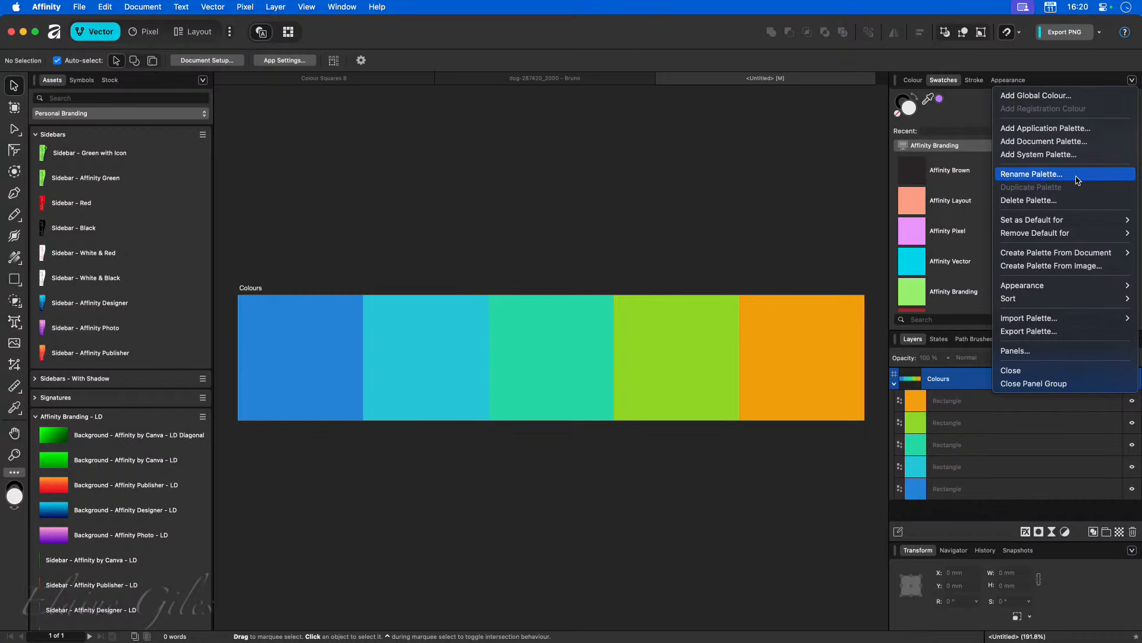
pyautogui.moveTo(1051, 254)
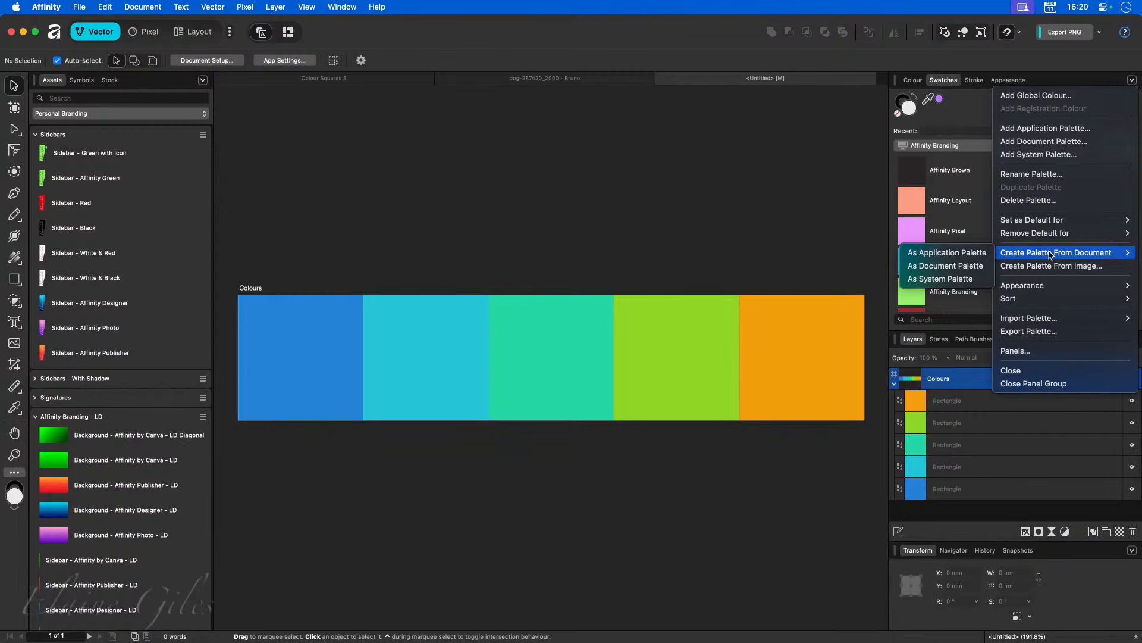
pyautogui.click(956, 270)
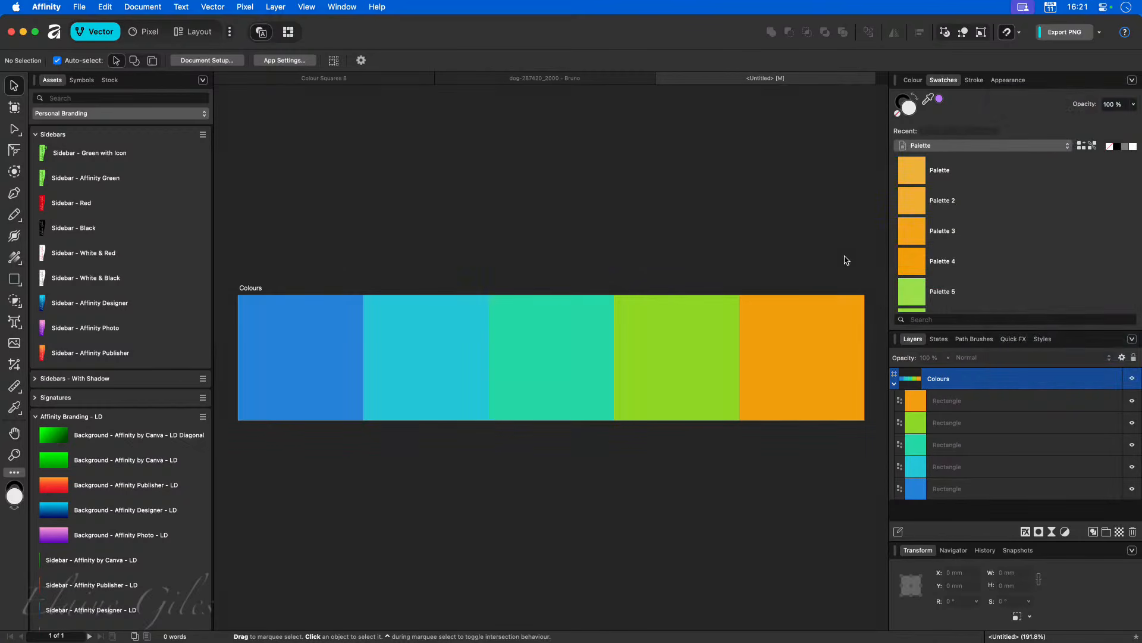
pyautogui.scroll(-5, 955, 274)
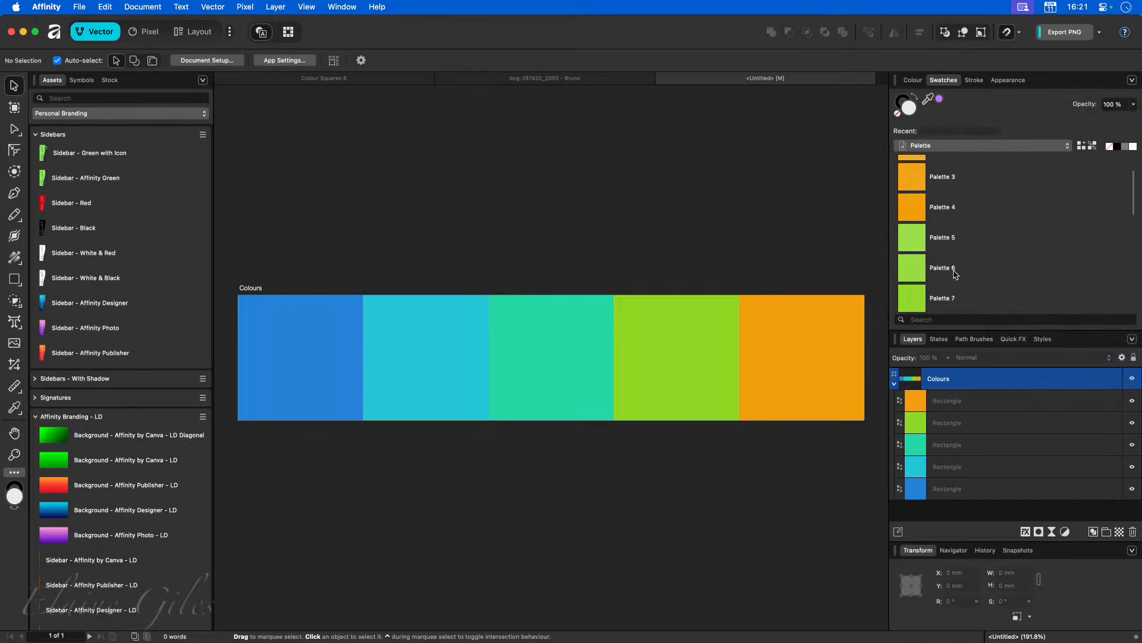
pyautogui.scroll(-2, 955, 274)
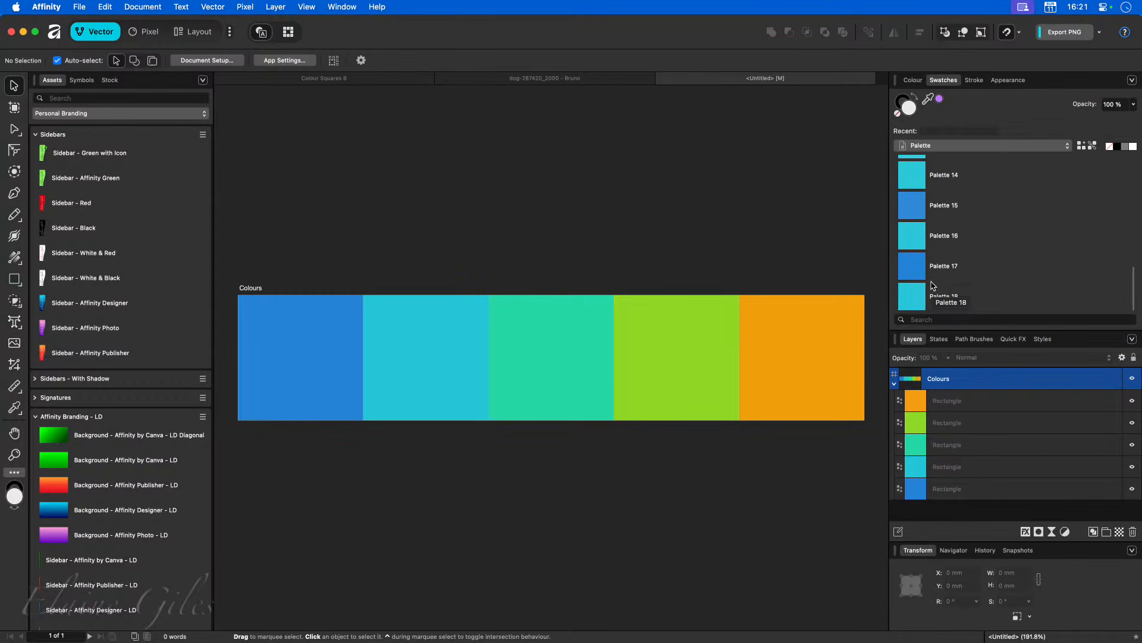
pyautogui.scroll(1, 943, 284)
pyautogui.scroll(5, 943, 285)
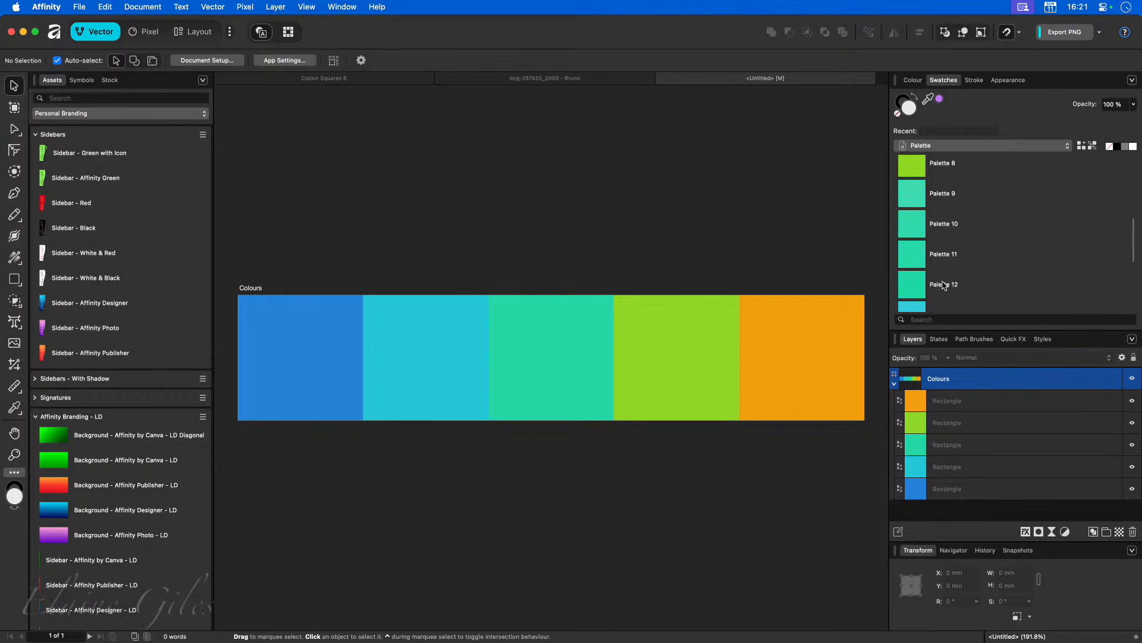
pyautogui.scroll(3, 943, 284)
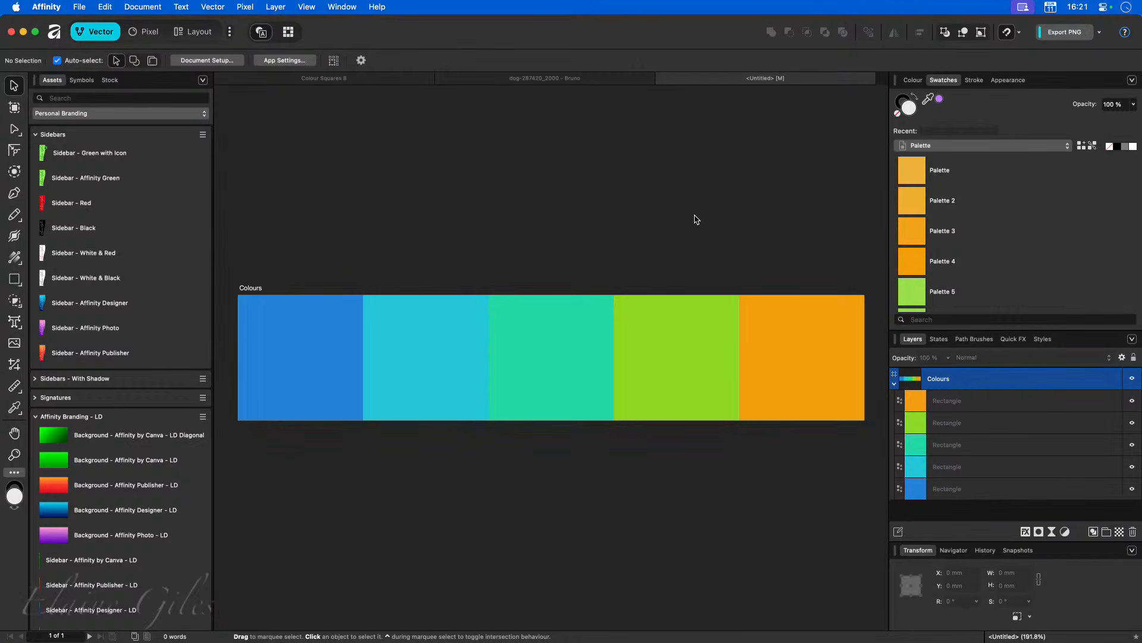
# Step: Start a palette from an image and load peach-2573836_1920.jpg from the 00 - Admin folder
pyautogui.click(1131, 80)
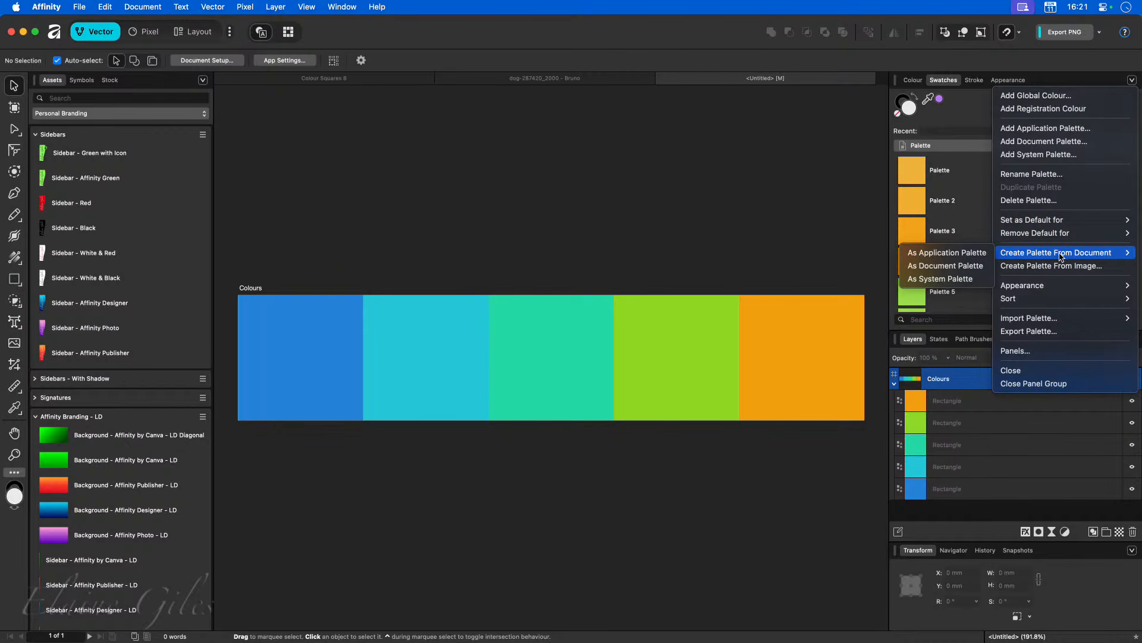
pyautogui.click(1052, 266)
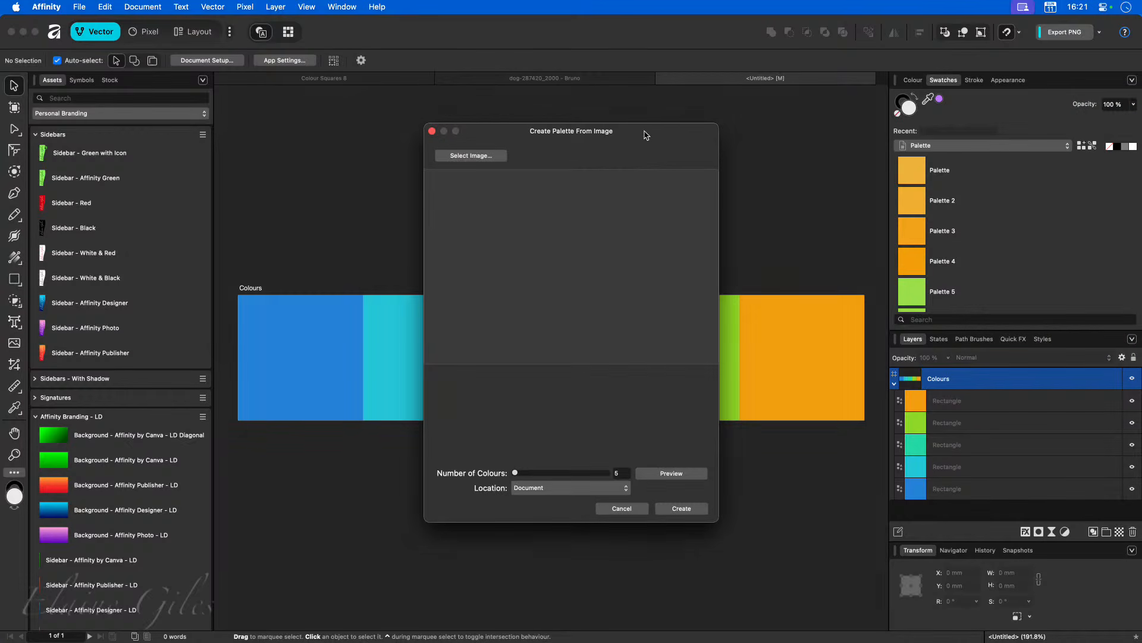
pyautogui.click(474, 156)
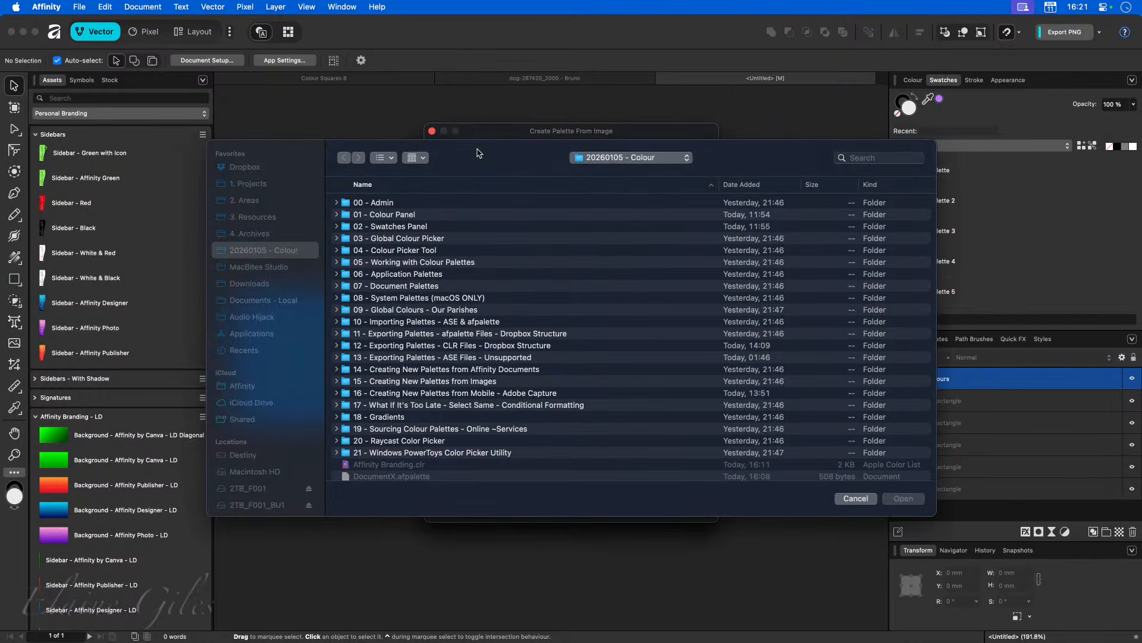
pyautogui.scroll(-3, 444, 189)
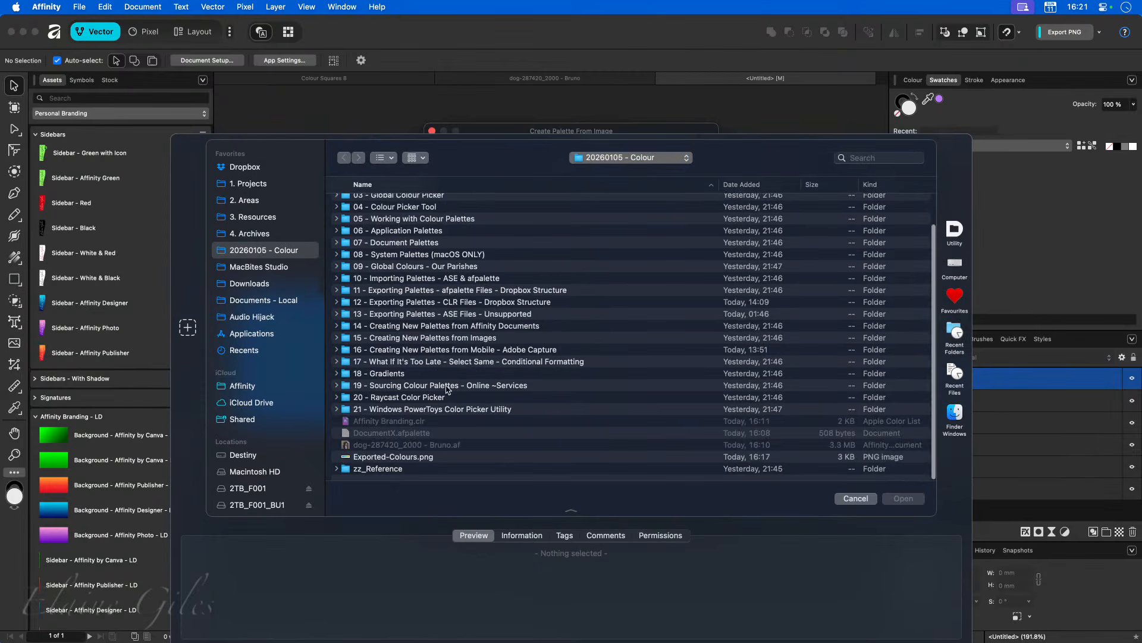
pyautogui.scroll(2, 441, 357)
pyautogui.scroll(-2, 445, 340)
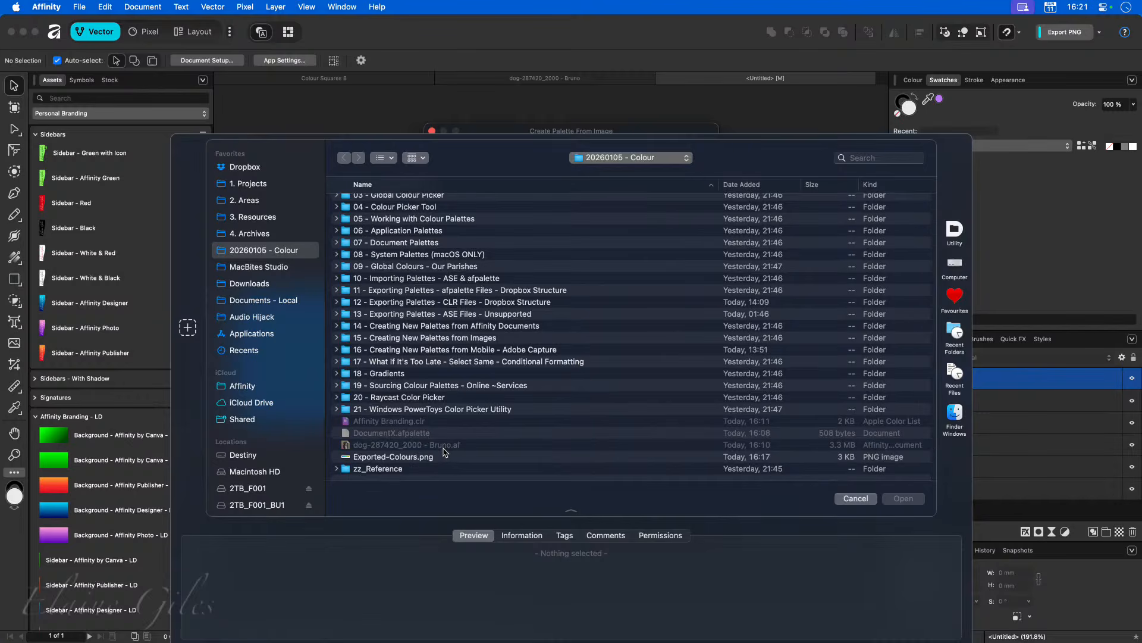
pyautogui.click(422, 462)
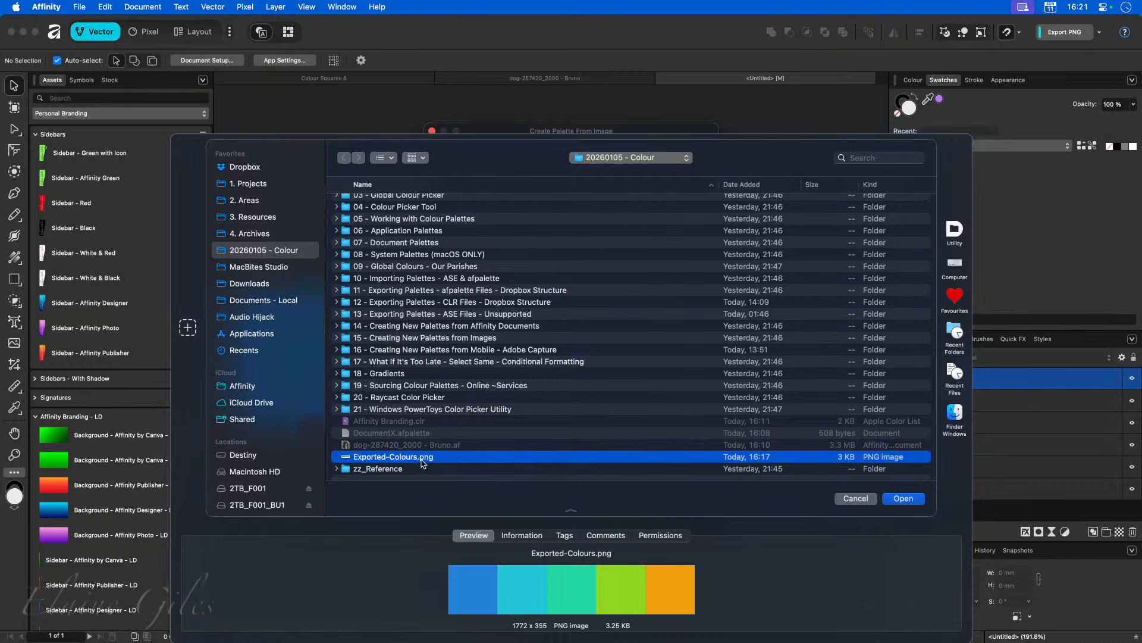
pyautogui.scroll(3, 457, 390)
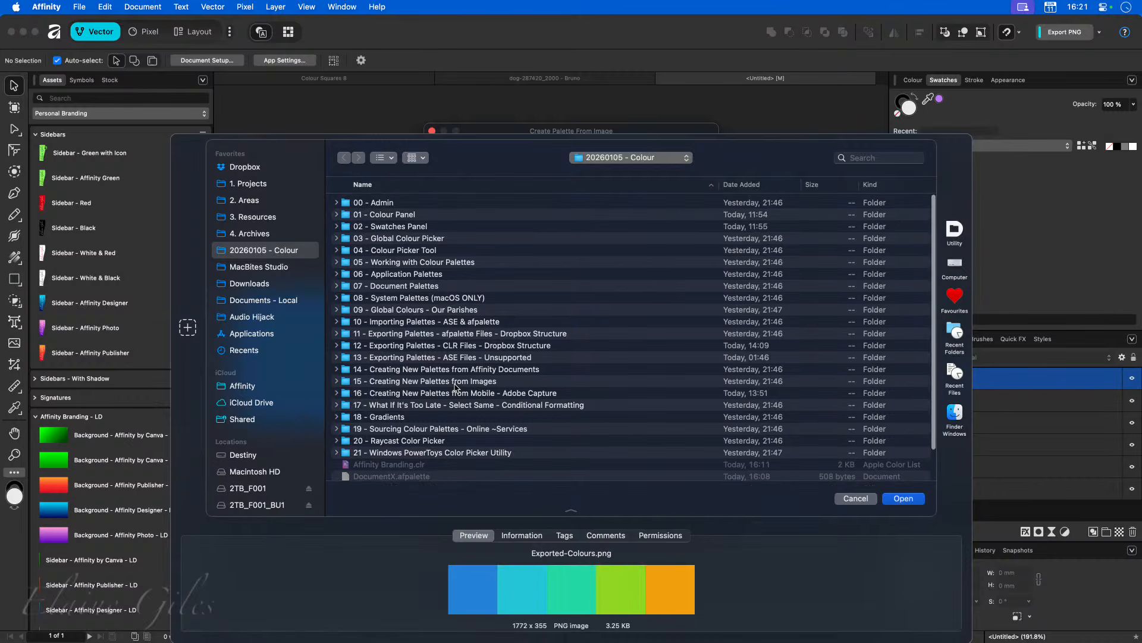
pyautogui.doubleClick(364, 203)
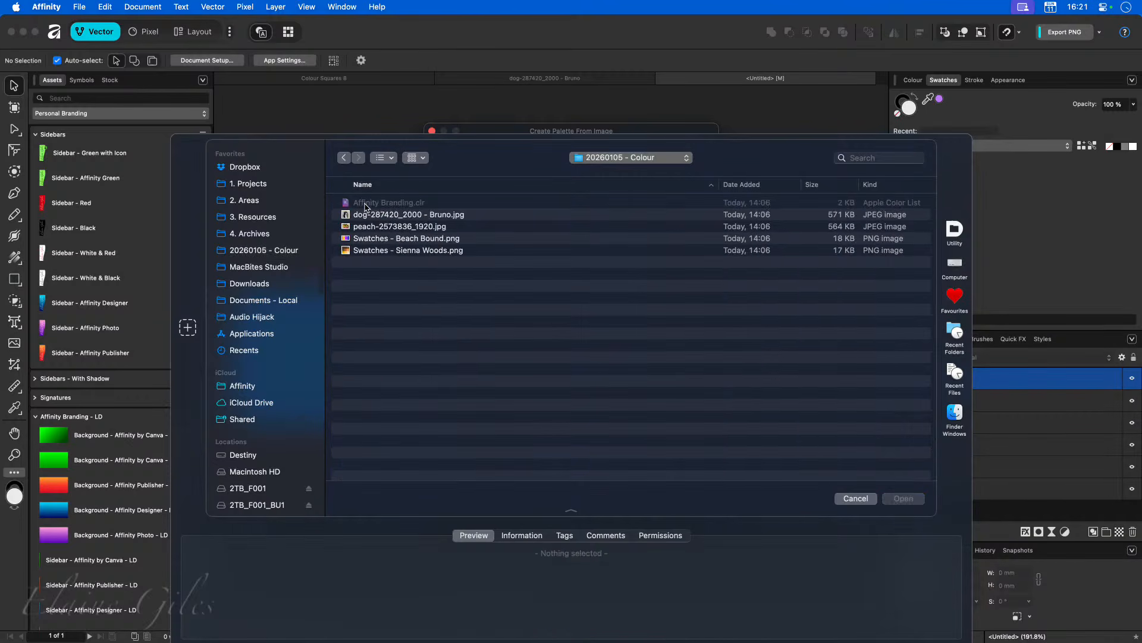
pyautogui.click(385, 228)
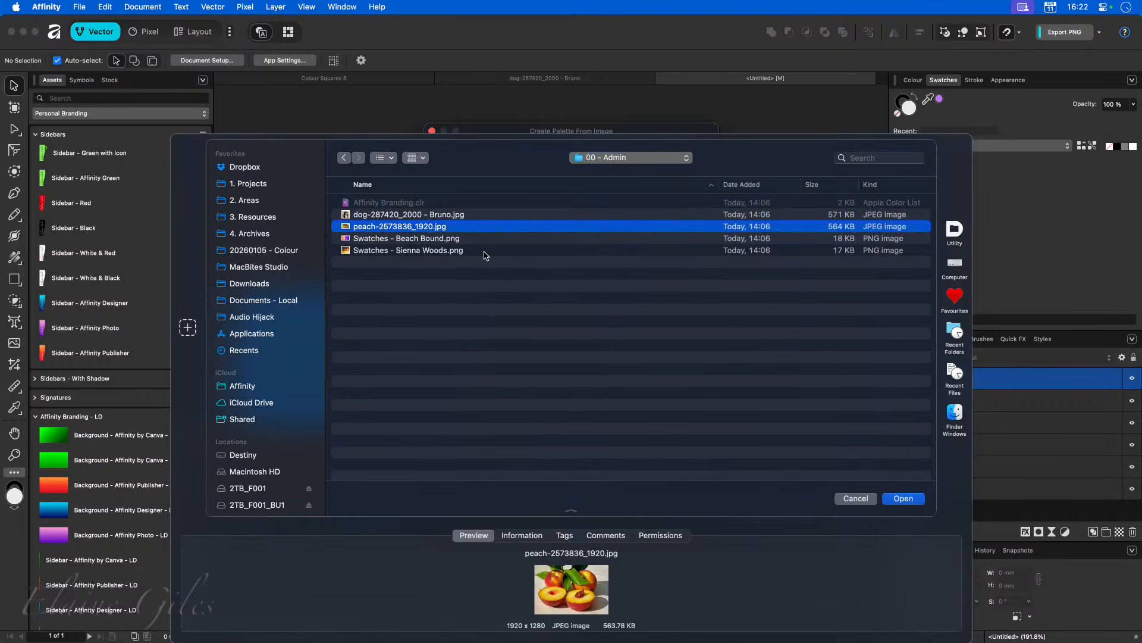
pyautogui.click(899, 499)
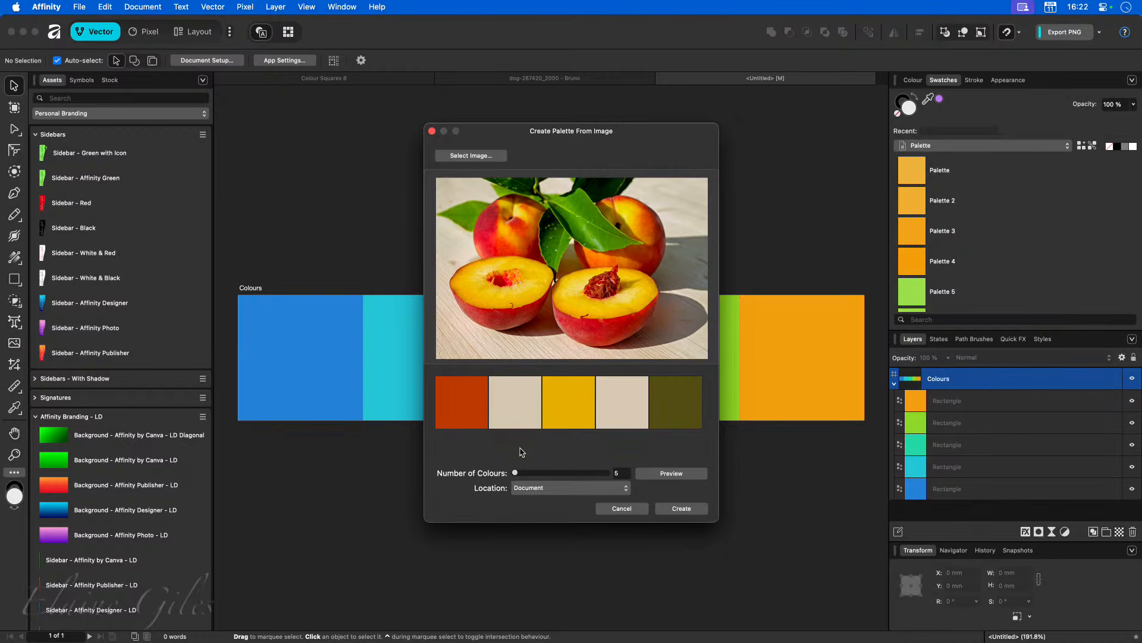
# Step: Set the number of colours to 30 for the peach image, preview the palette and look through its swatches
pyautogui.moveTo(515, 474); pyautogui.dragTo(491, 475)
pyautogui.moveTo(515, 474); pyautogui.dragTo(526, 475)
pyautogui.click(677, 474)
pyautogui.scroll(-5, 654, 449)
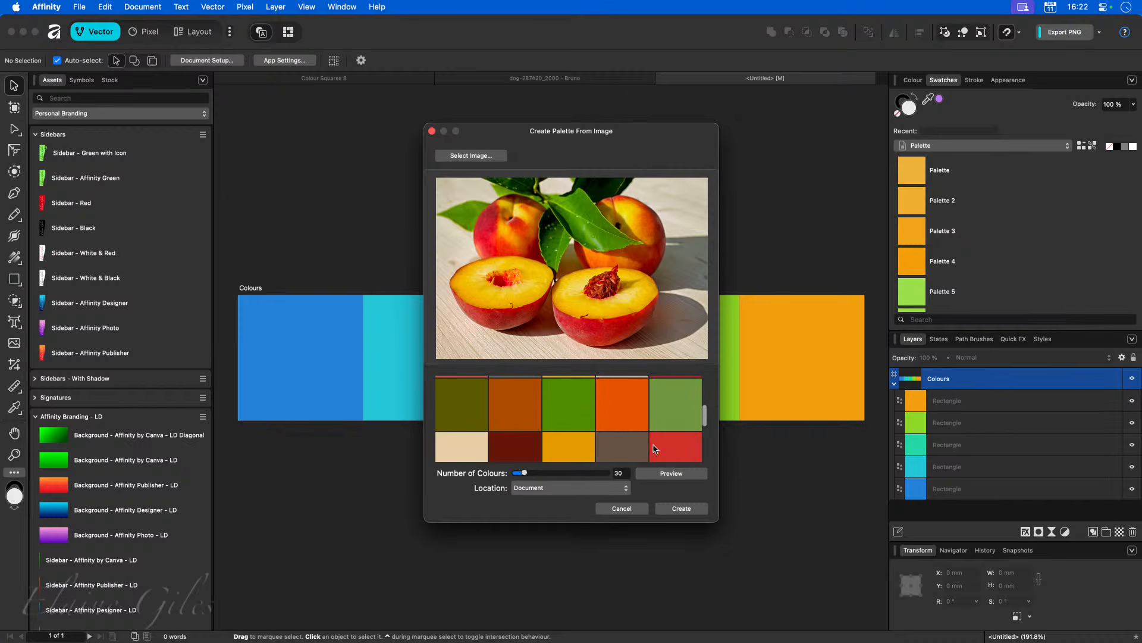
pyautogui.scroll(-3, 654, 447)
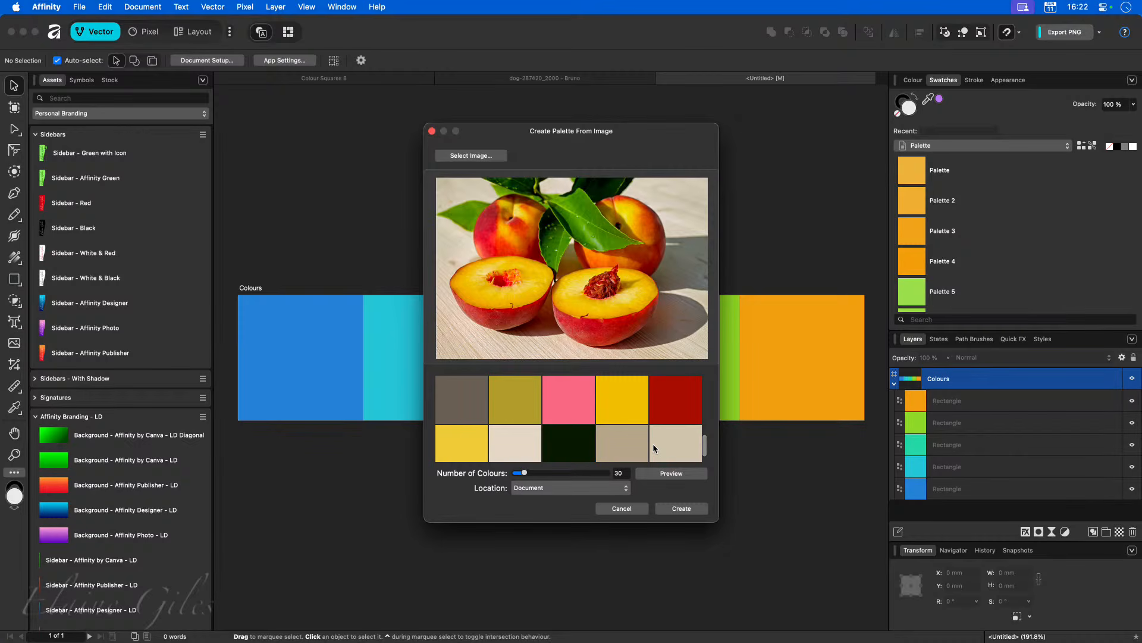
pyautogui.scroll(1, 653, 447)
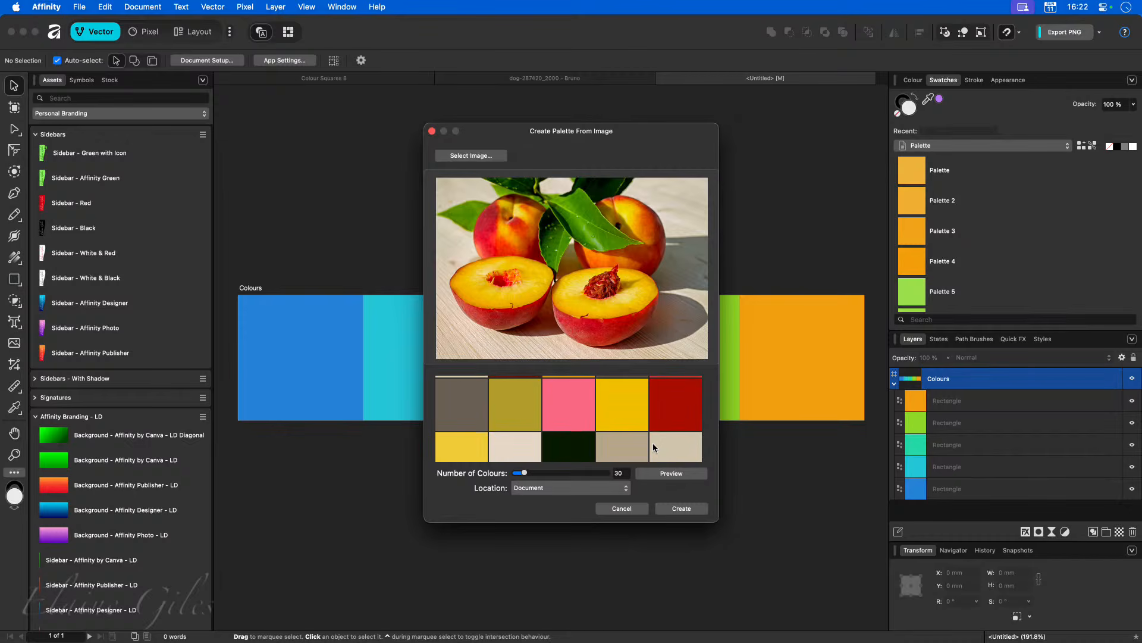
pyautogui.scroll(-1, 652, 446)
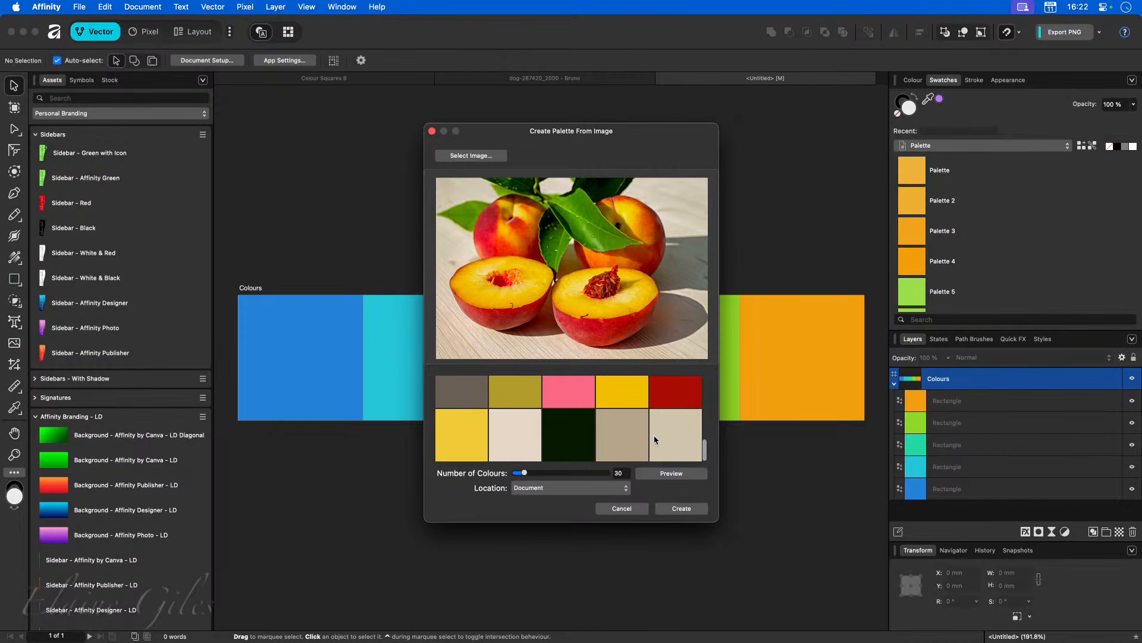
pyautogui.scroll(5, 655, 439)
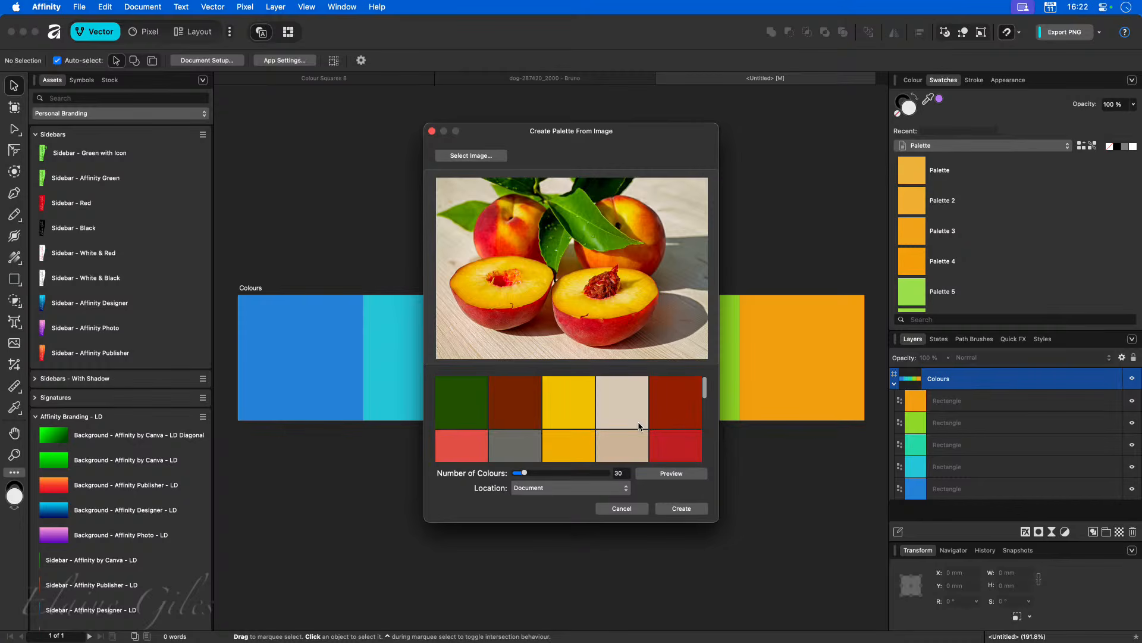
# Step: Set the number of colours to 10 and preview the palette from the peach image
pyautogui.doubleClick(618, 473)
pyautogui.write('10')
pyautogui.click(696, 473)
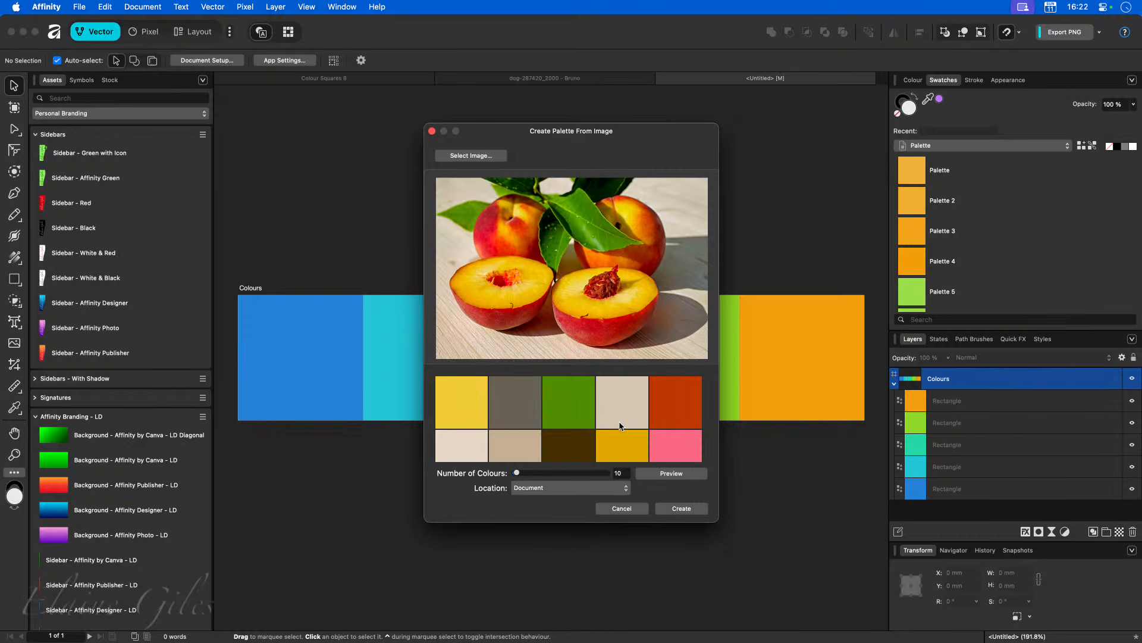
# Step: Create the 10-colour palette from the peach image with Document as its location, and look through its swatches
pyautogui.scroll(-2, 622, 422)
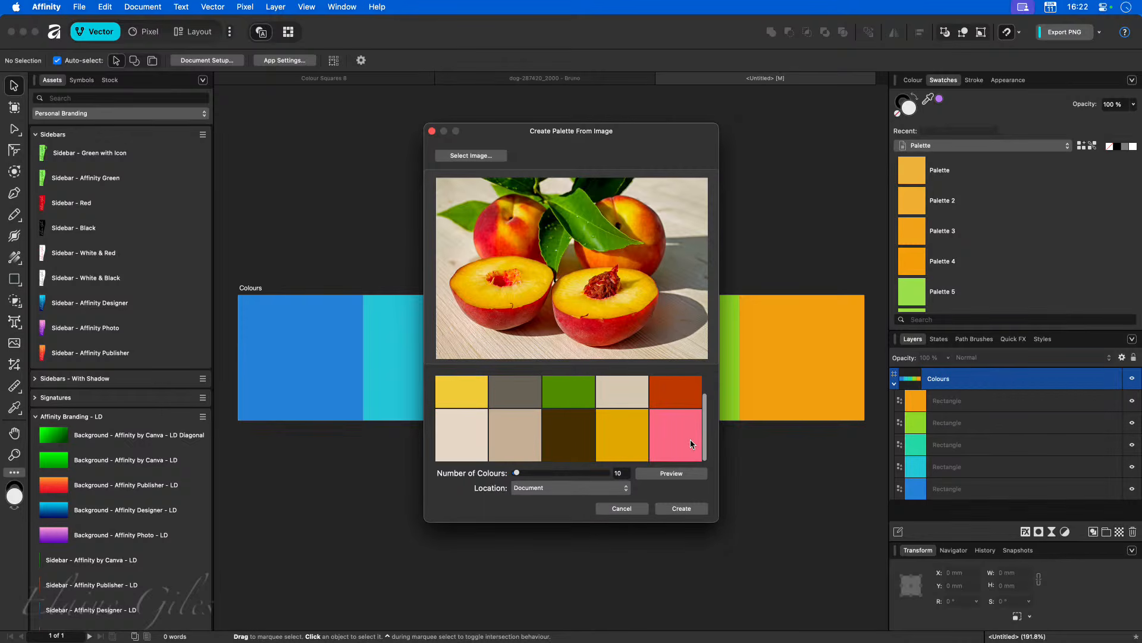
pyautogui.scroll(2, 685, 443)
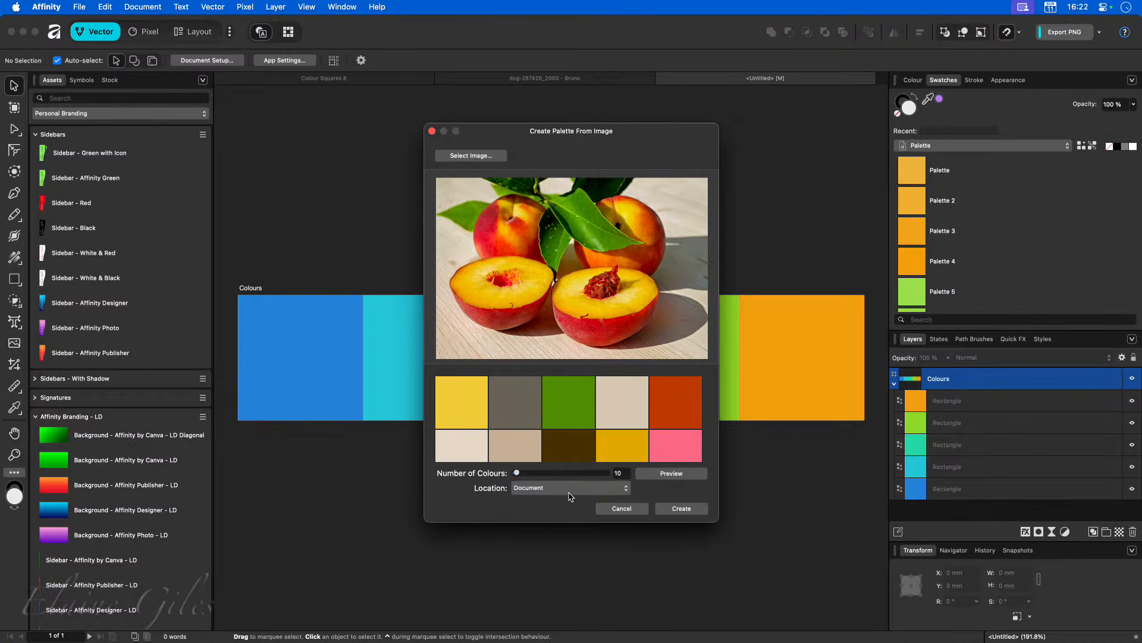
pyautogui.click(623, 492)
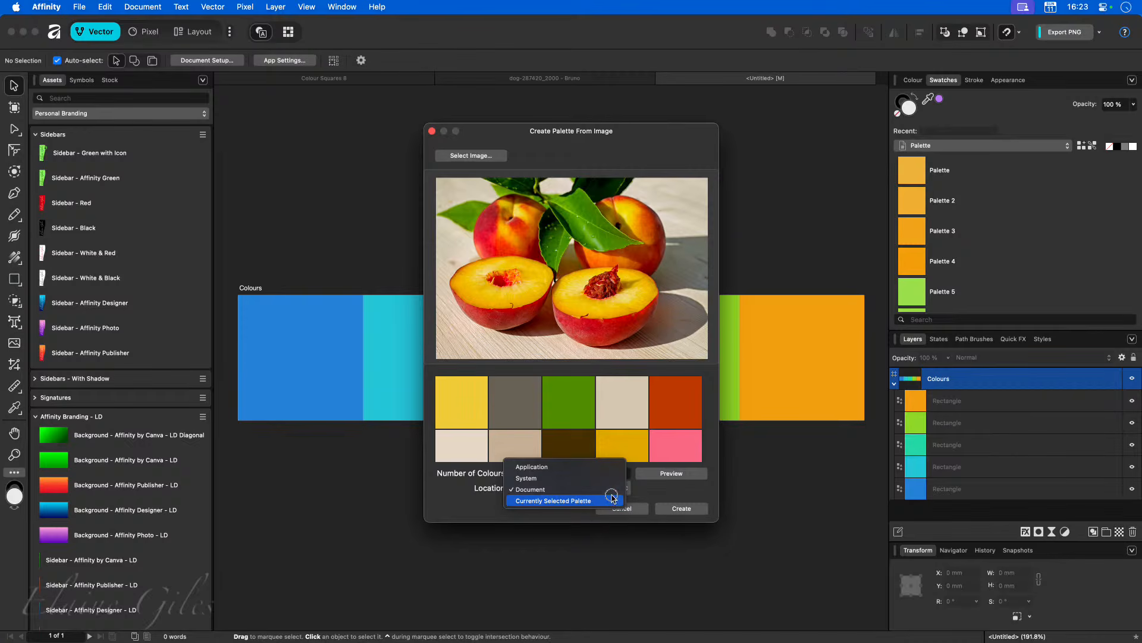
pyautogui.click(613, 492)
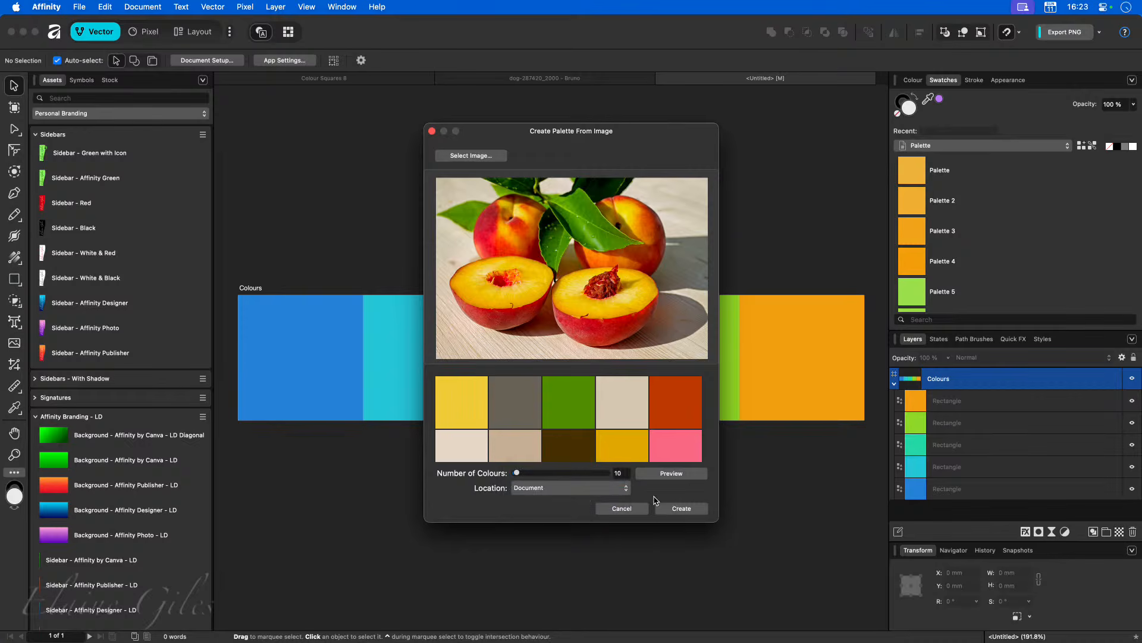
pyautogui.click(681, 508)
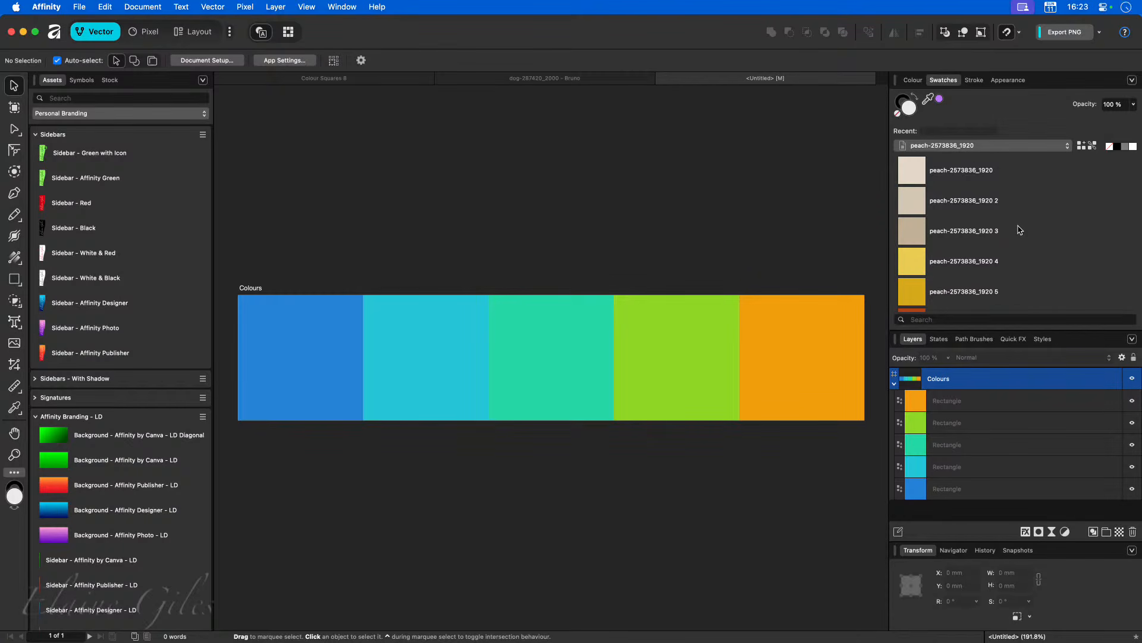
pyautogui.scroll(-4, 1020, 230)
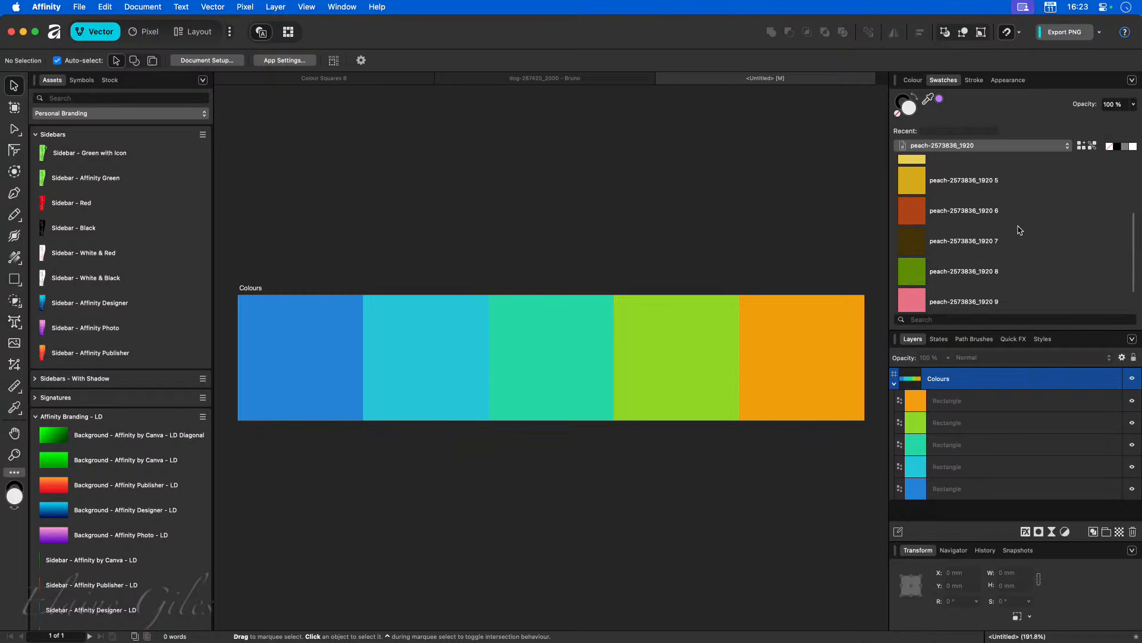
pyautogui.scroll(-1, 1019, 229)
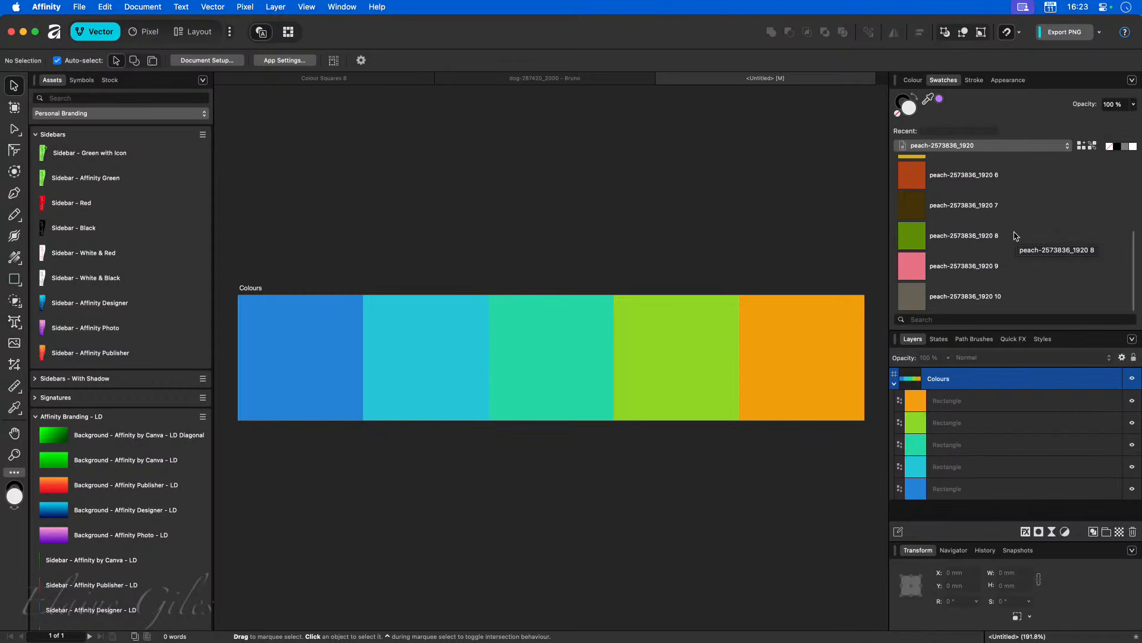
pyautogui.scroll(5, 1015, 235)
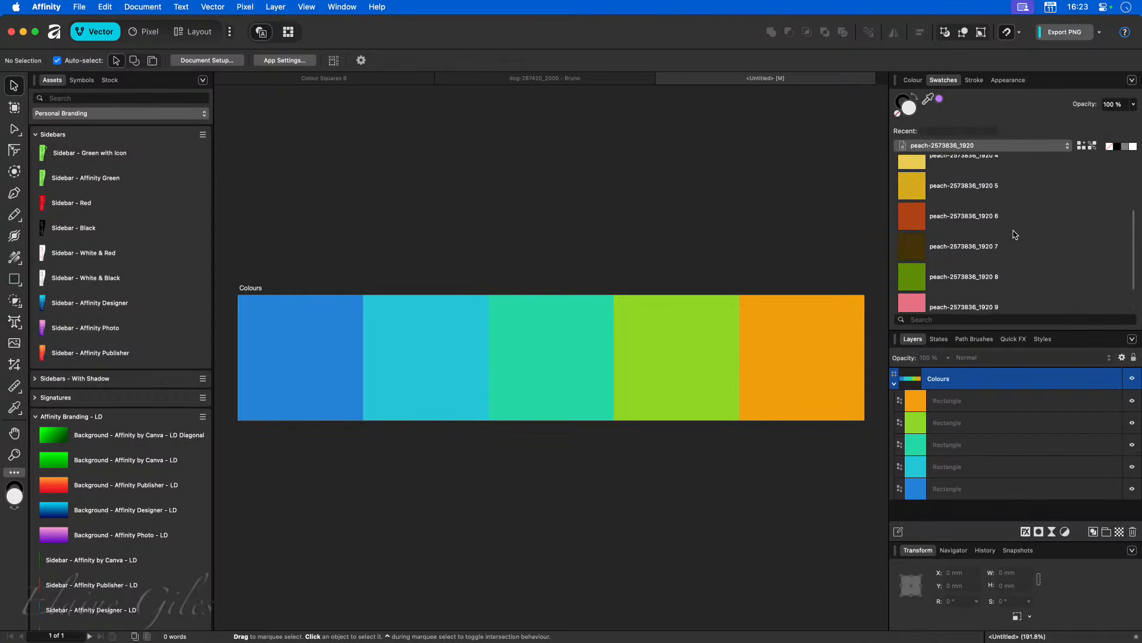
pyautogui.scroll(-2, 1016, 234)
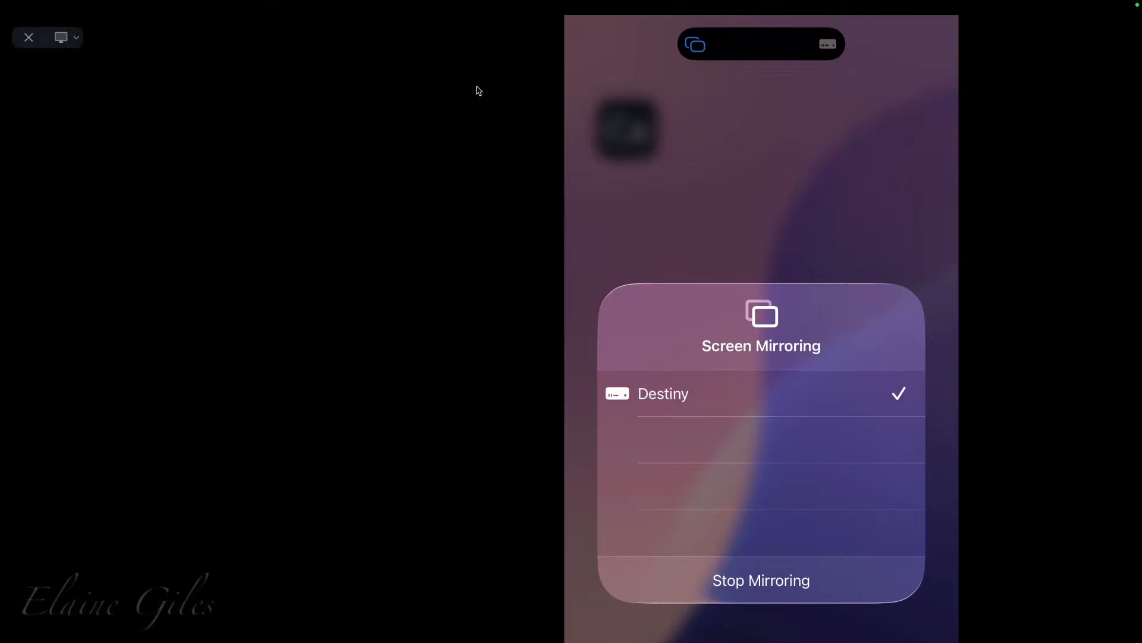
pyautogui.click(77, 38)
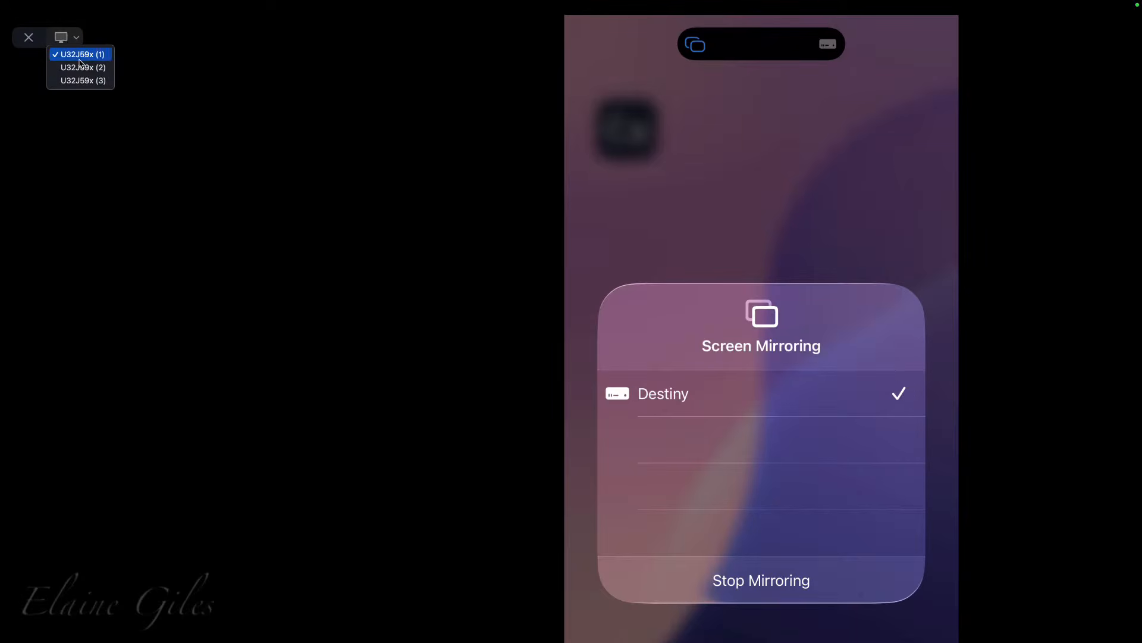
pyautogui.click(86, 59)
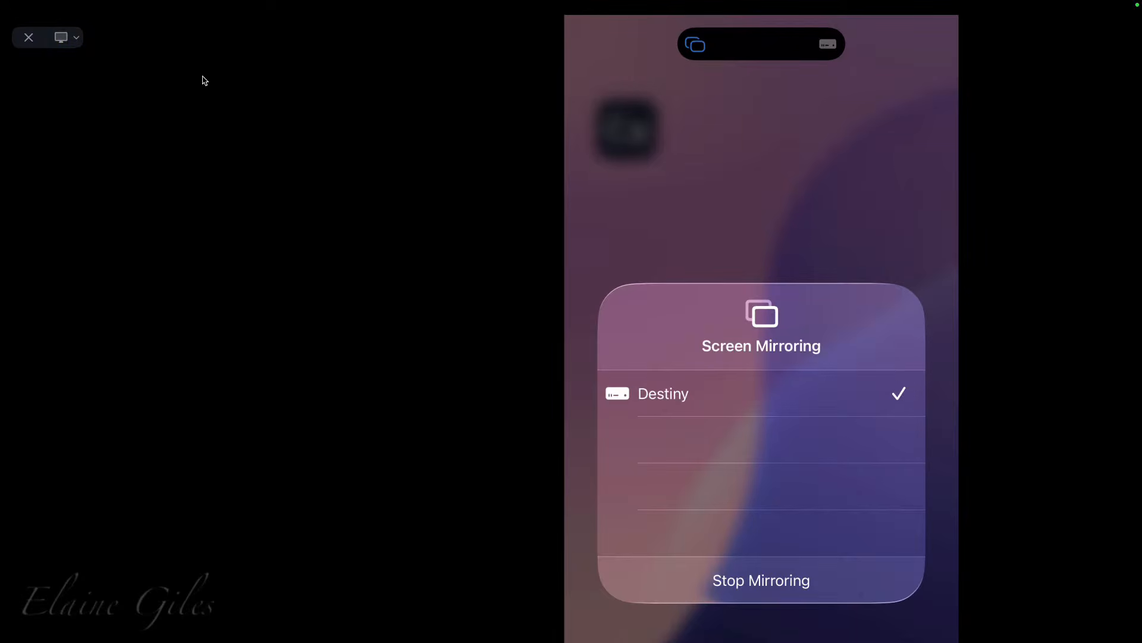
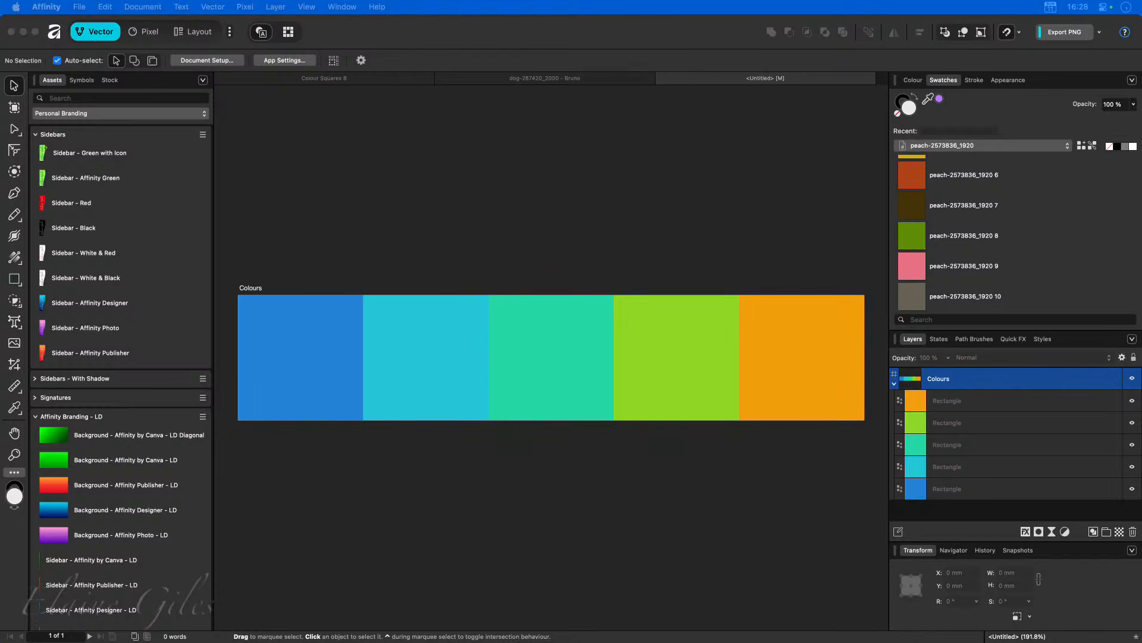
# Step: Switch to Adobe Color in the Vivaldi browser, enlarge its window and save the extracted Sunny Beach theme to the Adobe Color library
pyautogui.press('super+Tab')
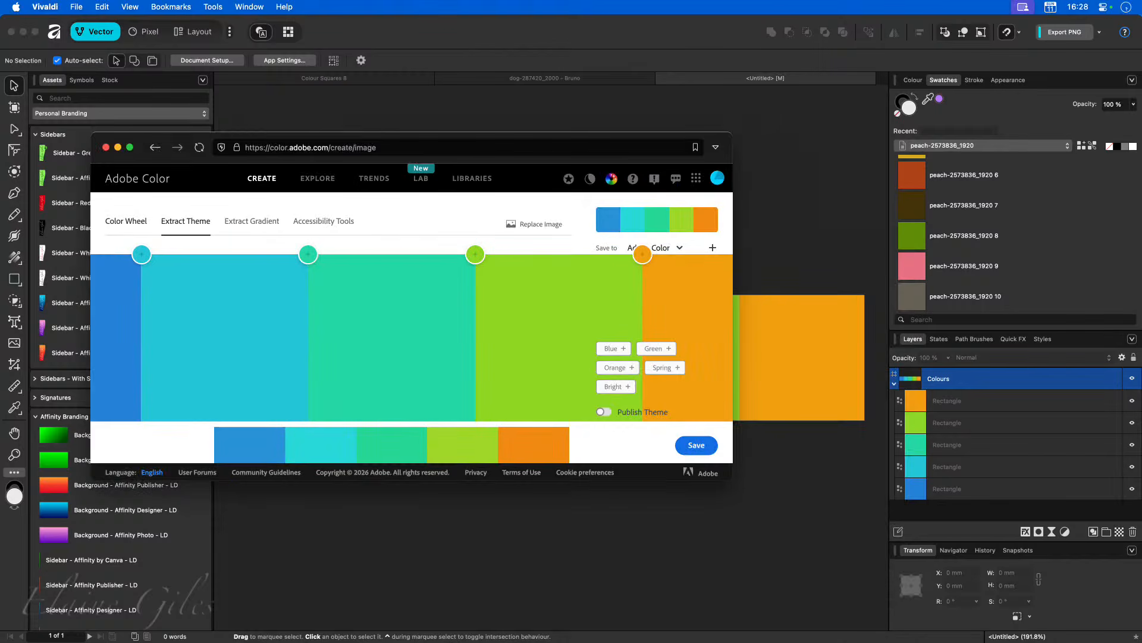
pyautogui.hotkey('ctrl', 'alt', 'Return')
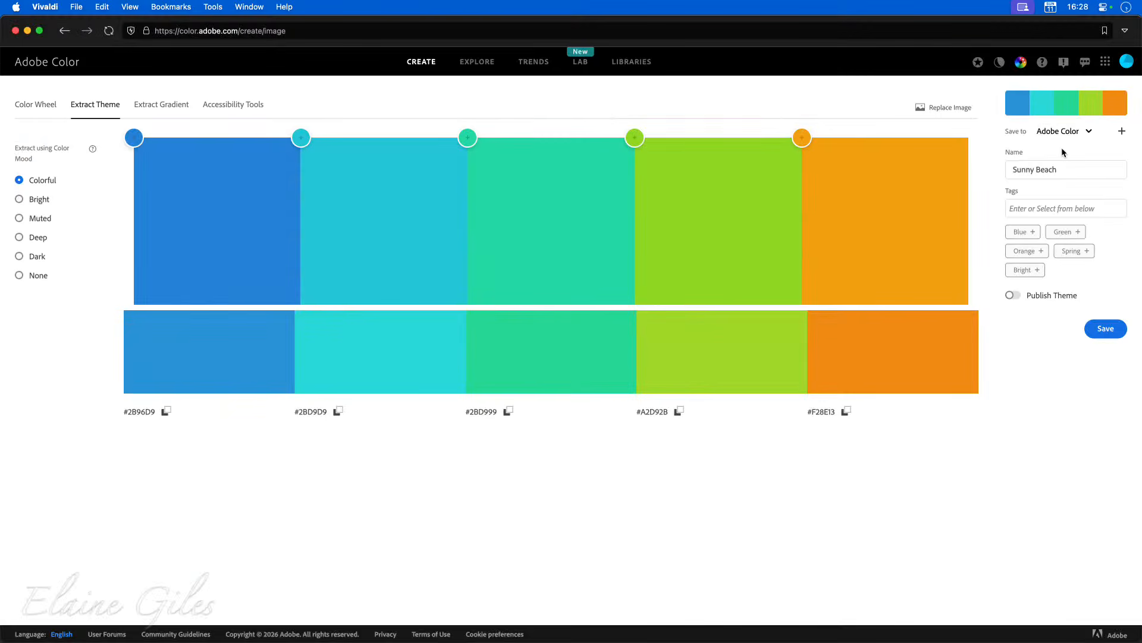
pyautogui.click(1100, 332)
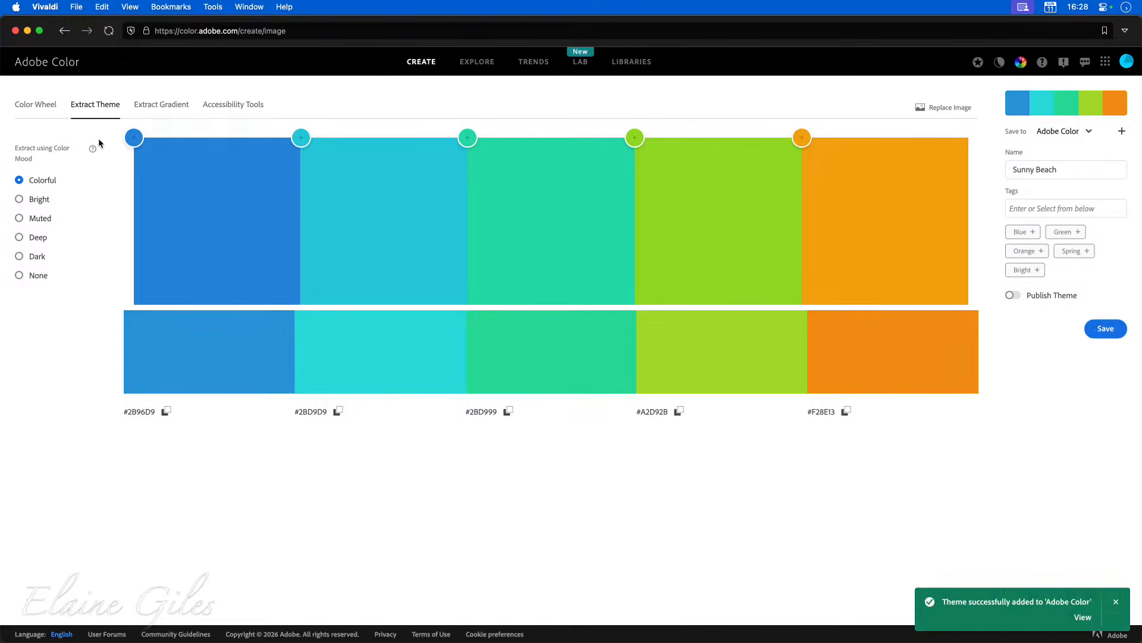
# Step: View the extracted theme on the Color Wheel and check the save libraries, keeping Adobe Color selected
pyautogui.click(47, 105)
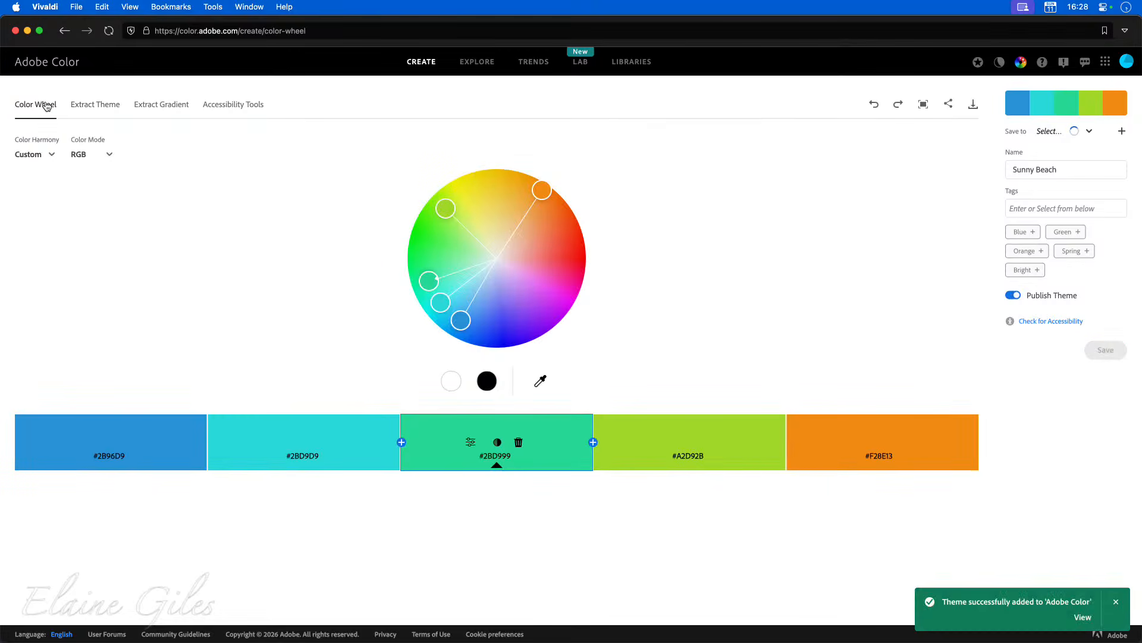
pyautogui.click(1084, 132)
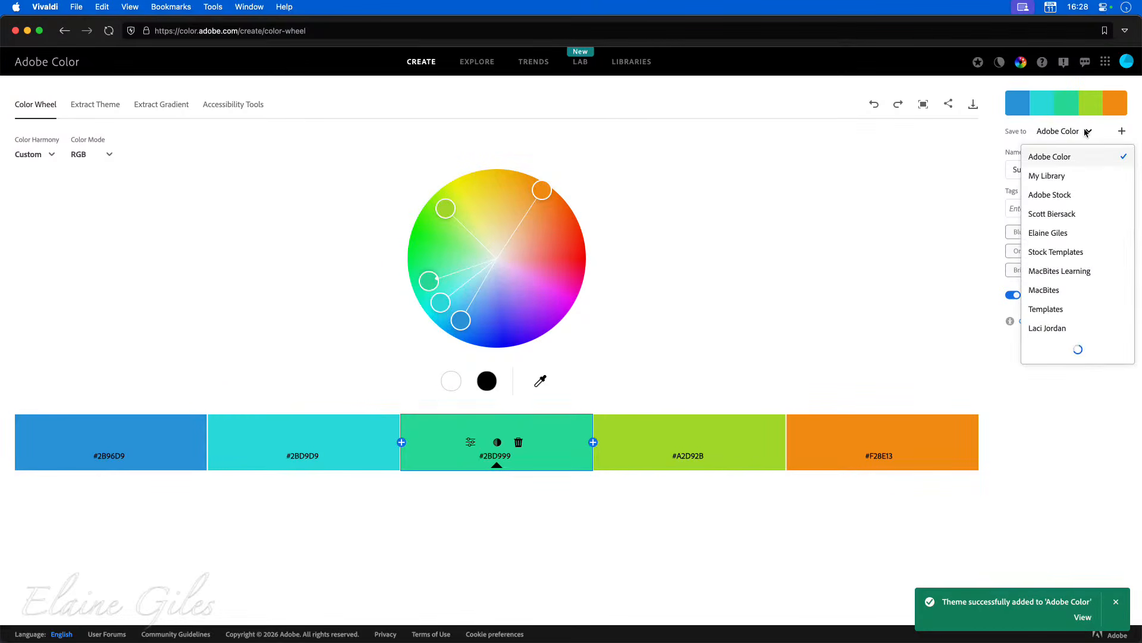
pyautogui.click(1080, 156)
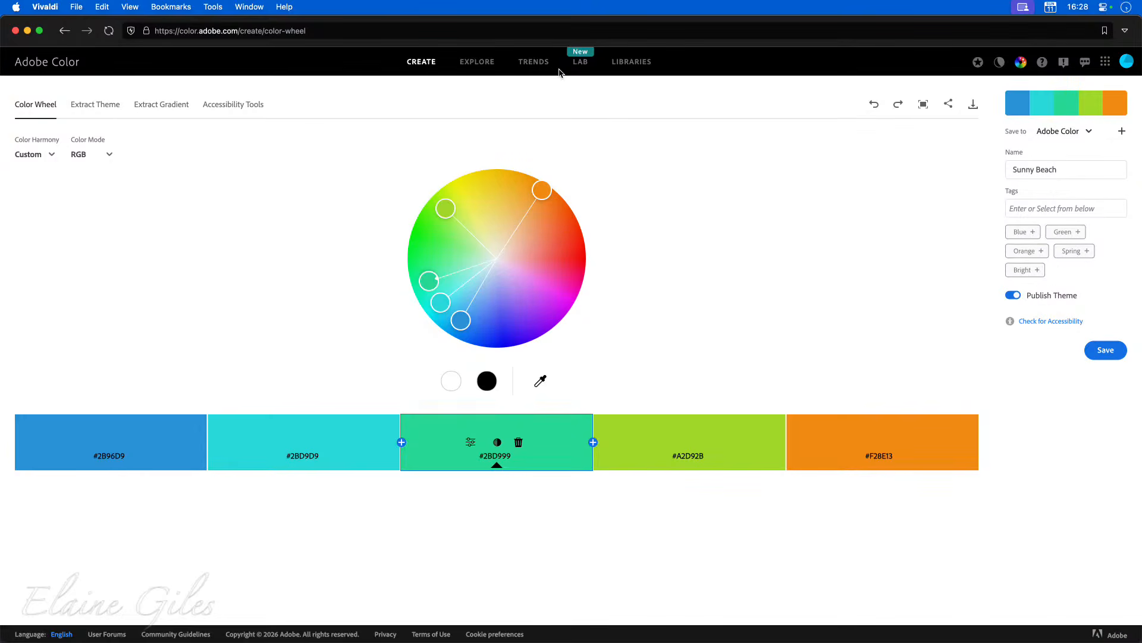
# Step: Look through the Adobe Color library, reload the libraries page and open the Live Greens theme
pyautogui.click(632, 63)
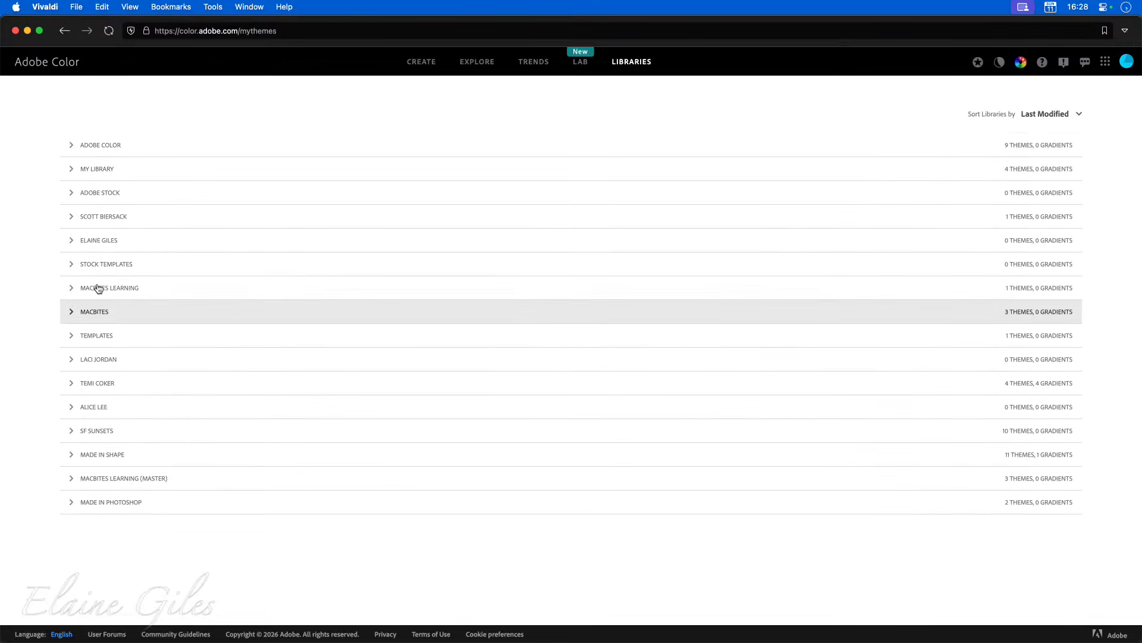
pyautogui.click(80, 145)
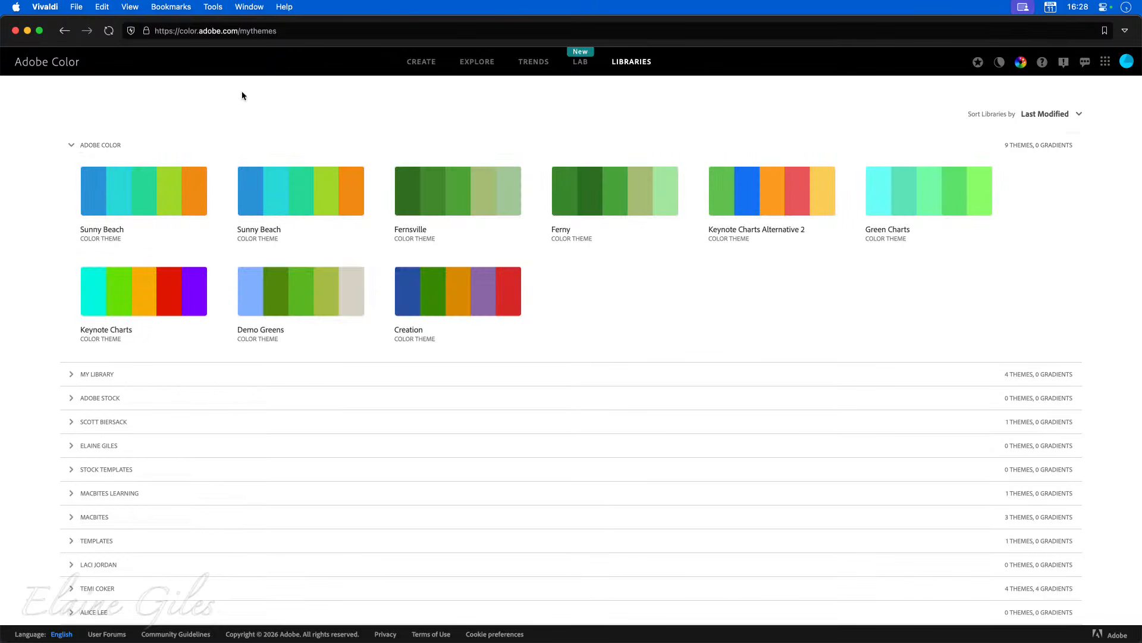
pyautogui.moveTo(176, 181)
pyautogui.click(109, 31)
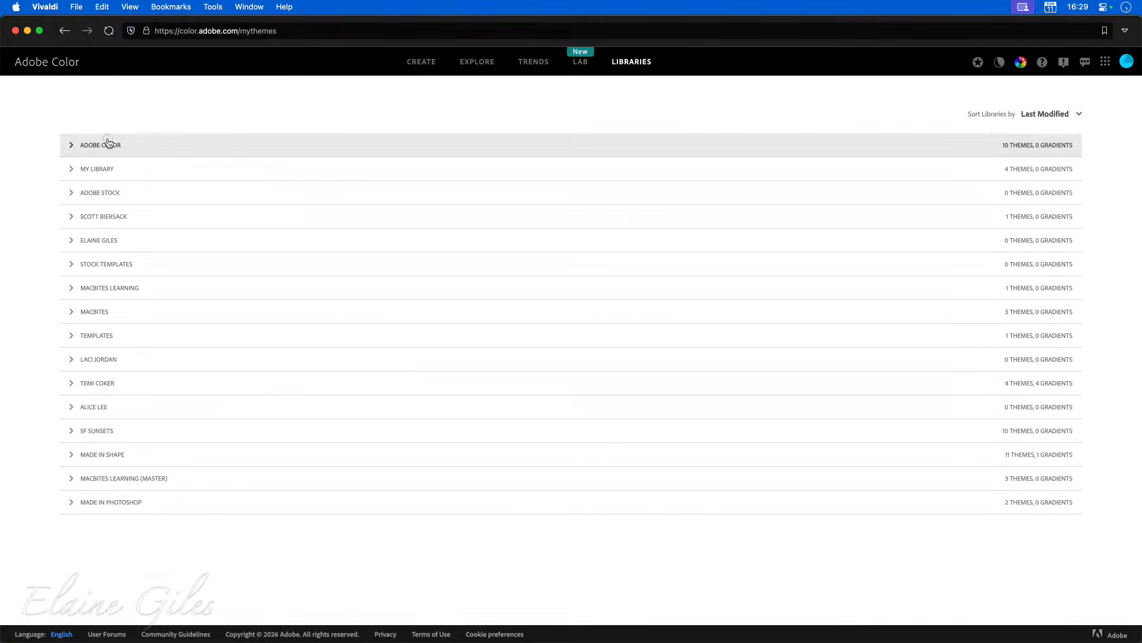
pyautogui.click(107, 145)
pyautogui.click(302, 203)
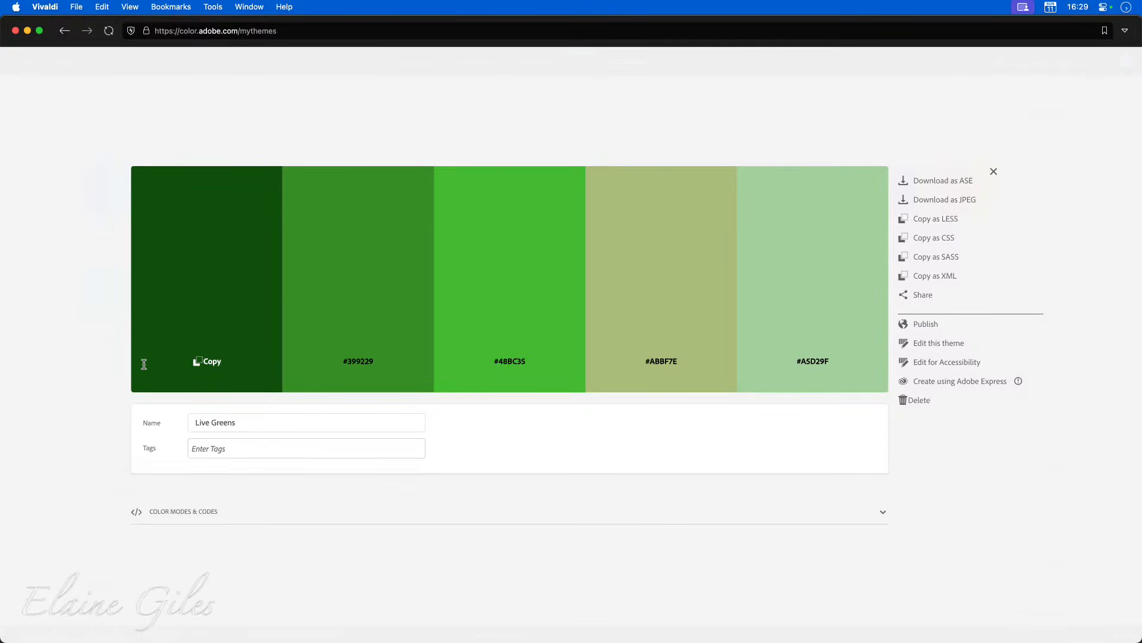
# Step: Return to the Adobe Color library and view the details of the Sunny Beach theme
pyautogui.click(63, 32)
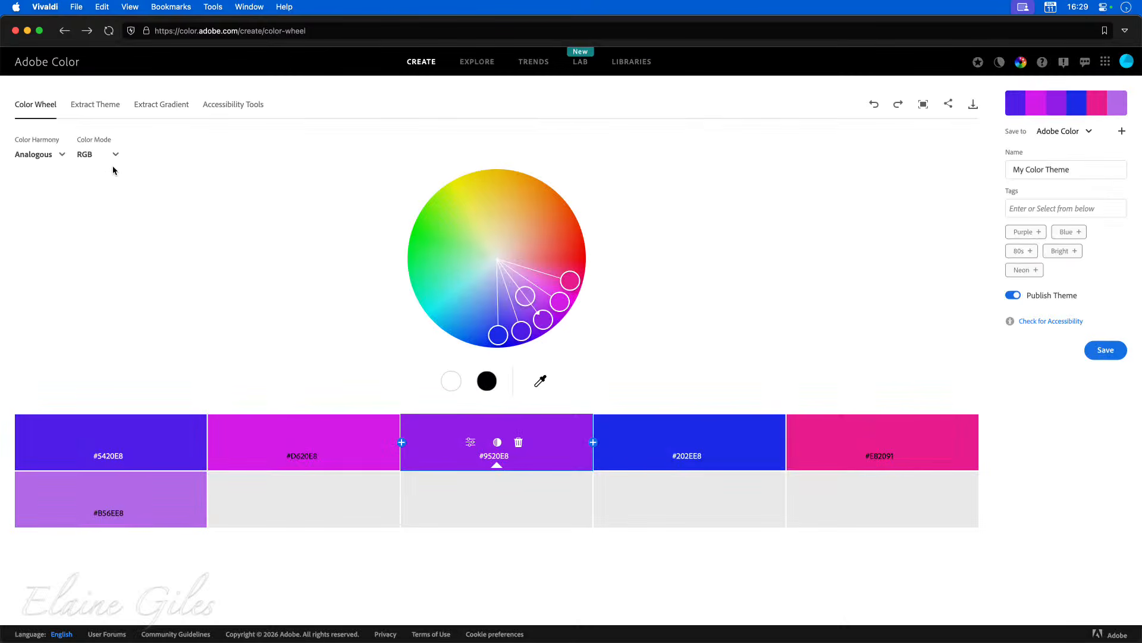
pyautogui.click(634, 62)
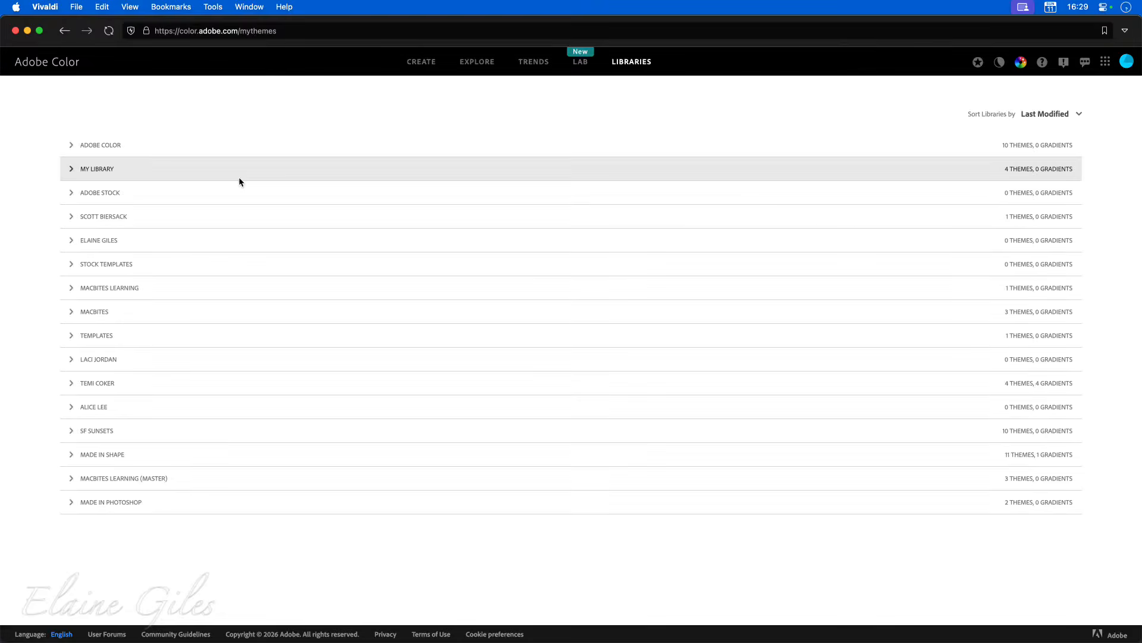
pyautogui.click(130, 150)
pyautogui.click(136, 195)
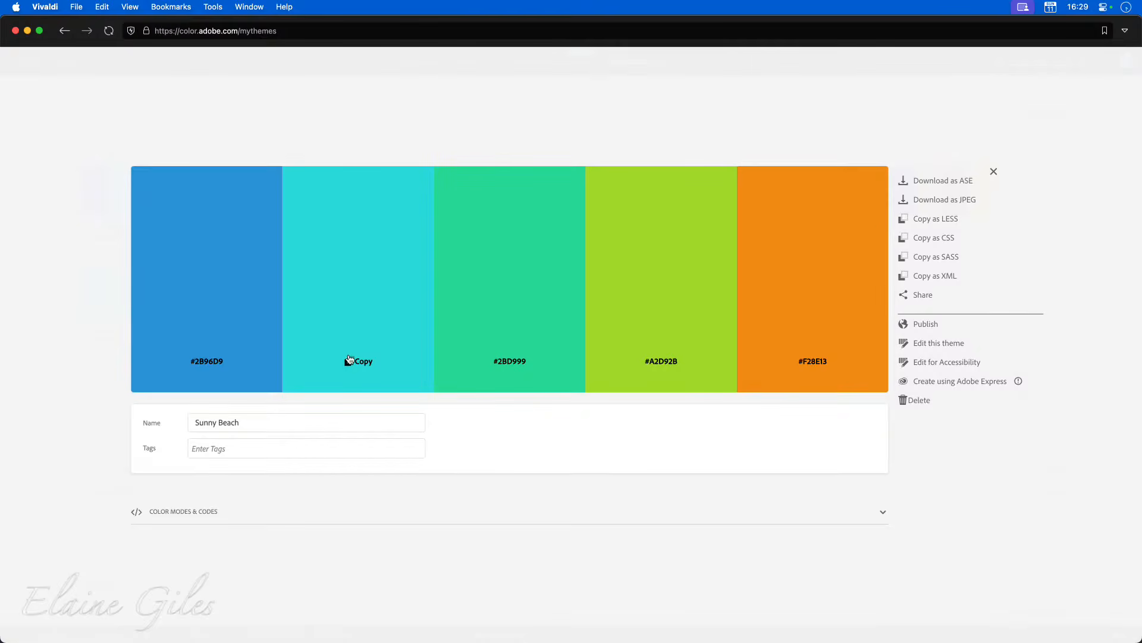
pyautogui.click(83, 102)
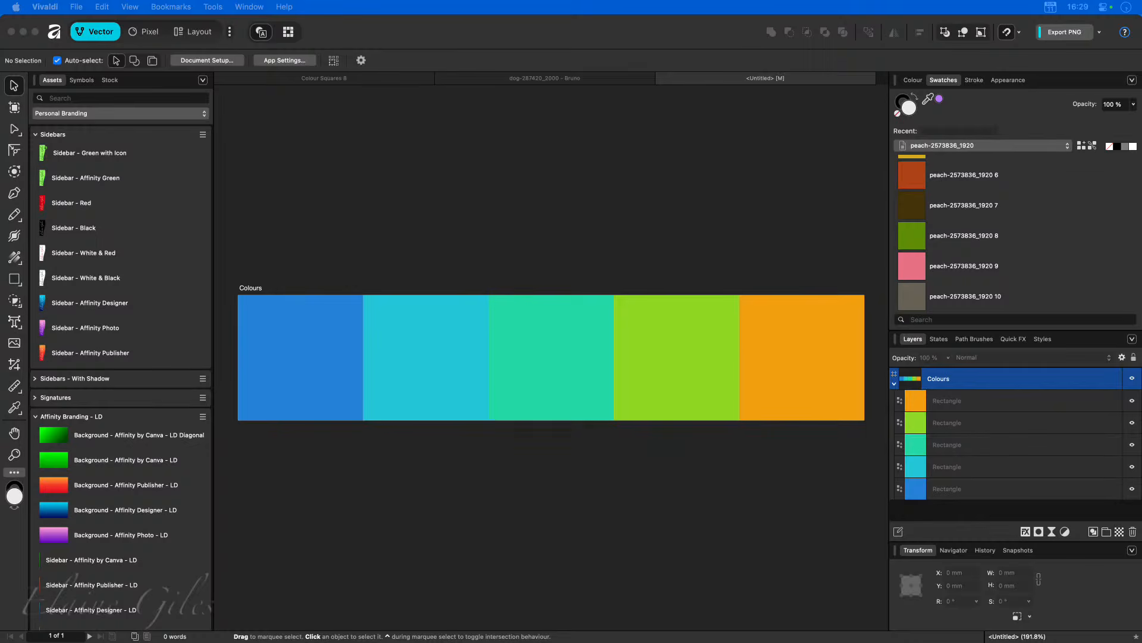
# Step: Open the 2026 - No Images planner in Affinity and review its pages and the available swatch palettes
pyautogui.click(344, 234)
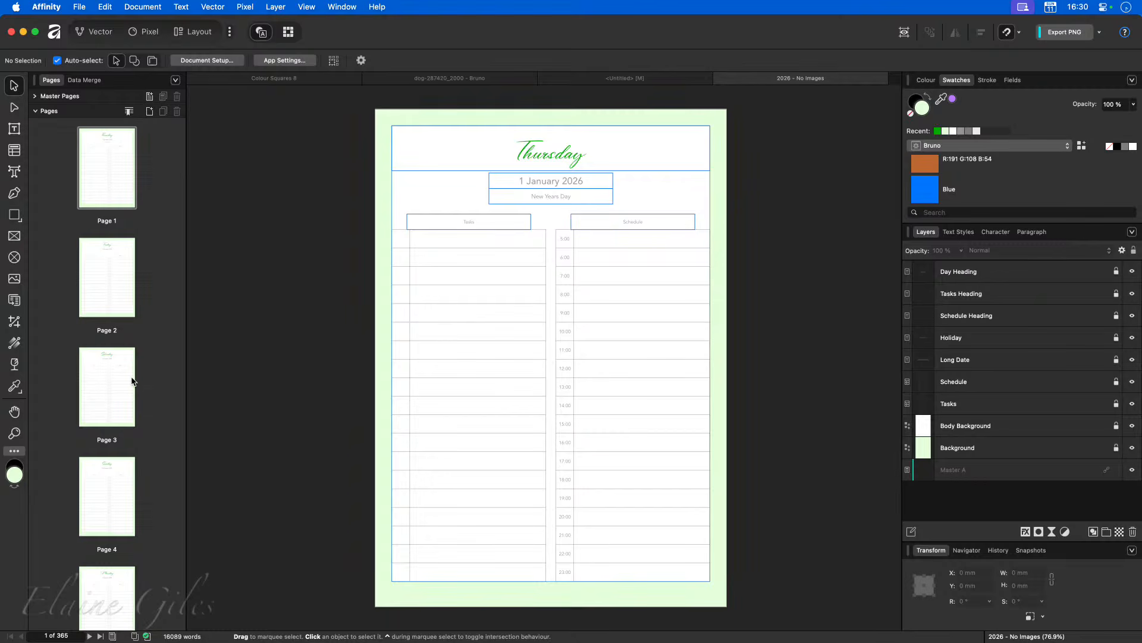
pyautogui.scroll(-10, 127, 384)
pyautogui.scroll(-10, 127, 381)
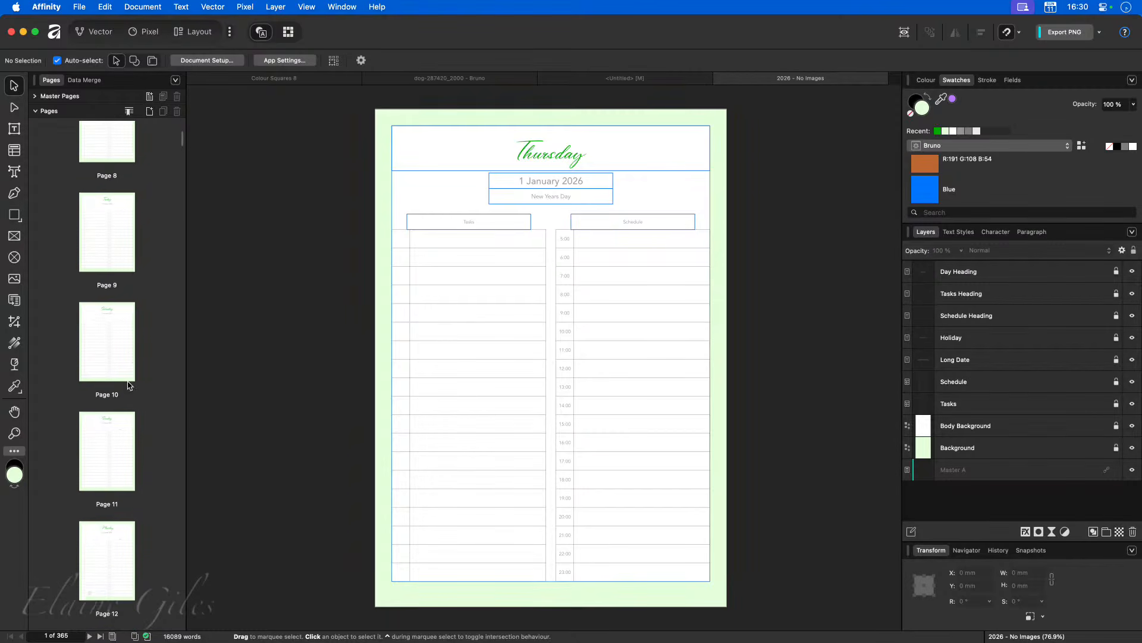
pyautogui.scroll(15, 128, 383)
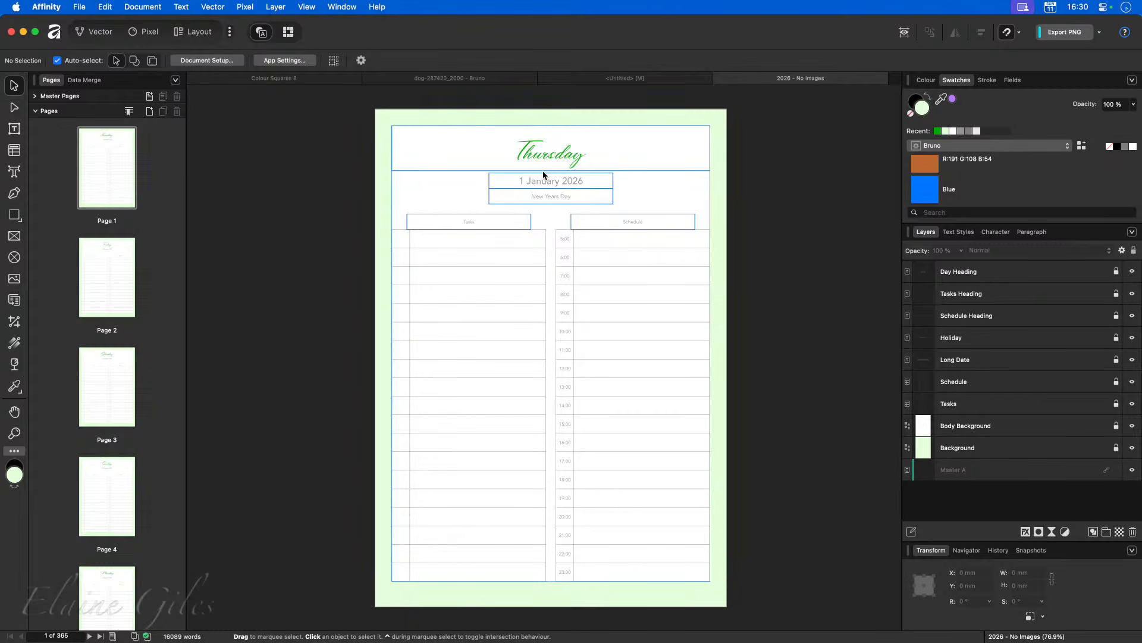
pyautogui.click(1057, 148)
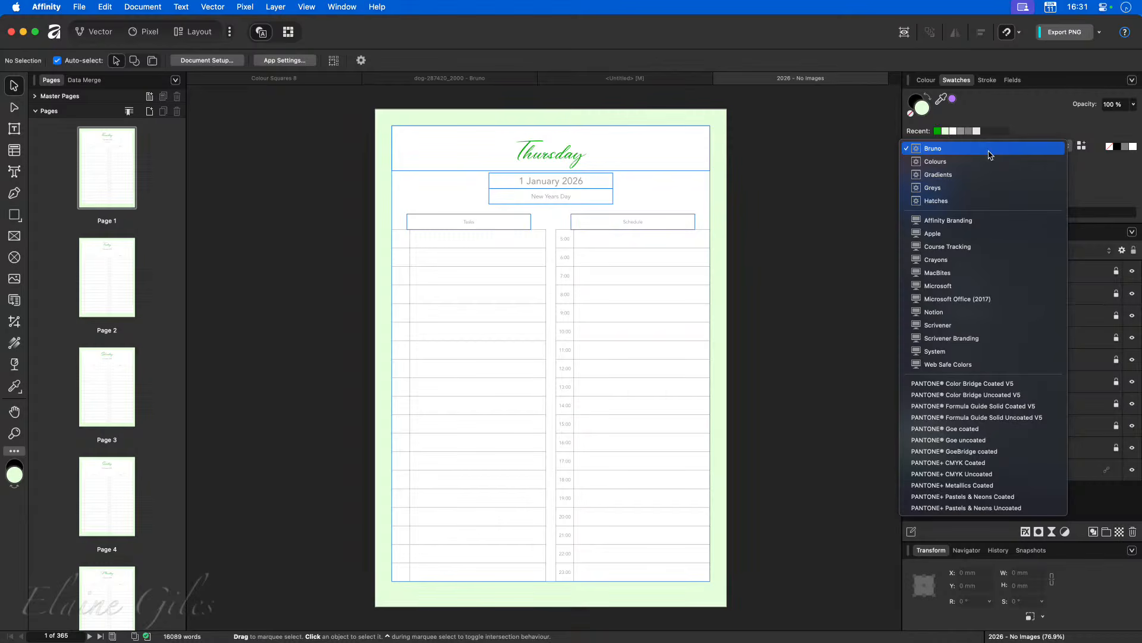
pyautogui.click(769, 178)
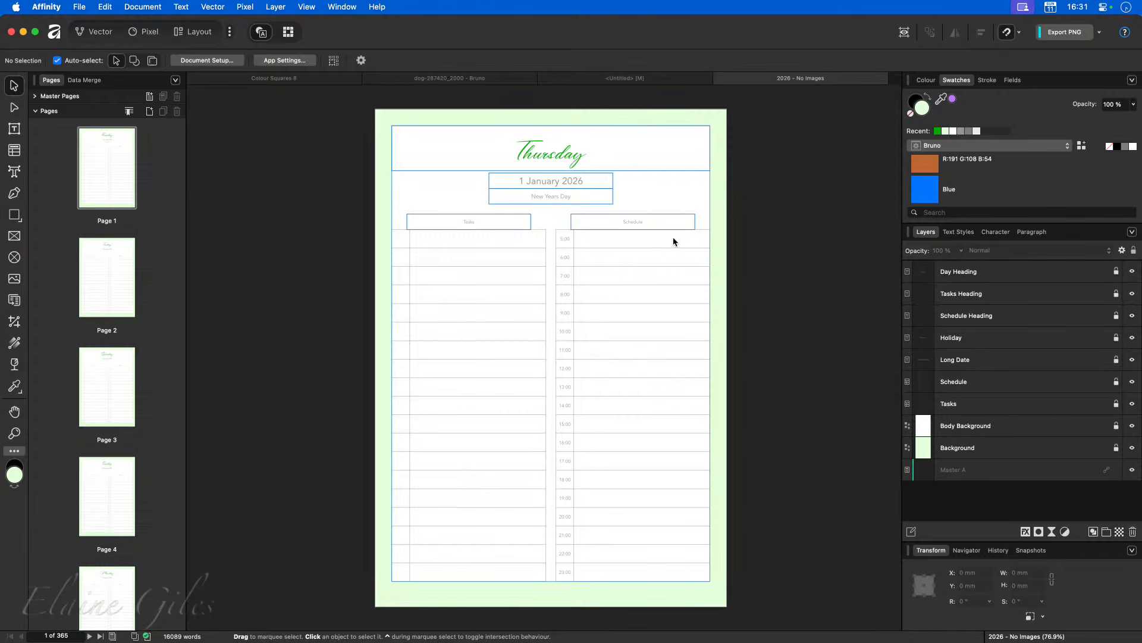
# Step: Unlock and select the Background layer, hiding and reshowing the Body Background layer to check what each one covers
pyautogui.click(1117, 449)
pyautogui.click(1117, 427)
pyautogui.click(1007, 451)
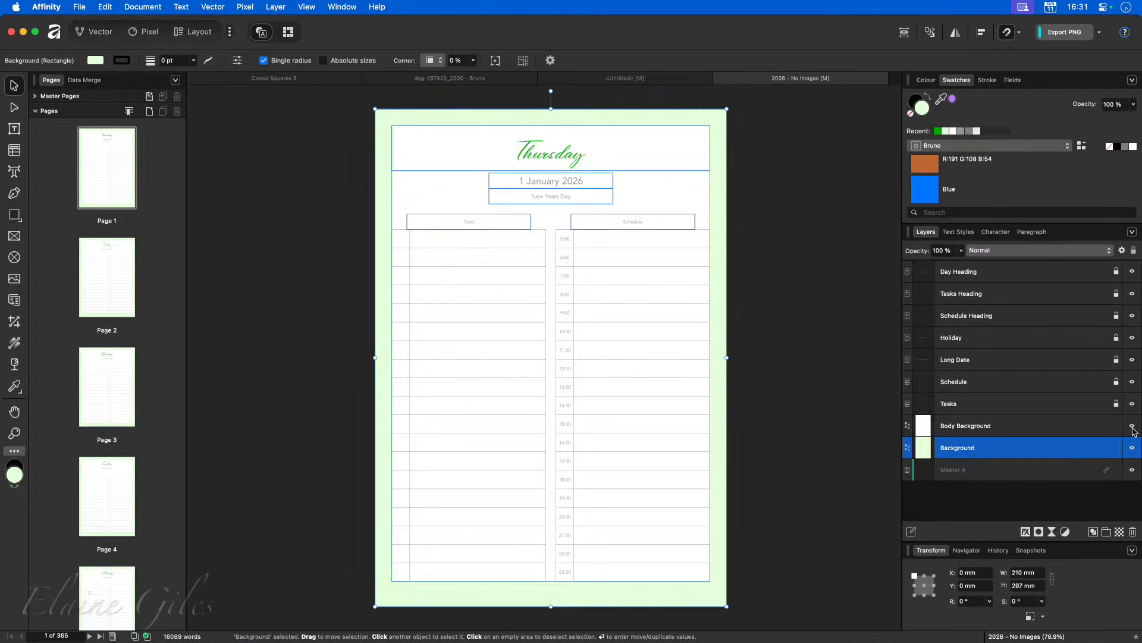
pyautogui.click(1133, 426)
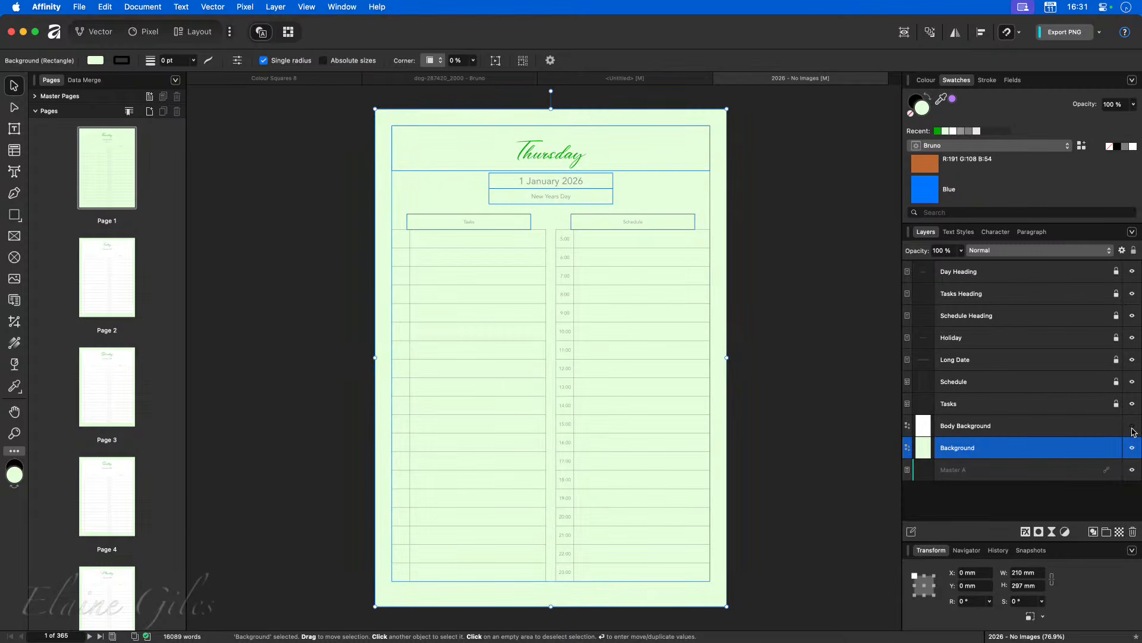
pyautogui.click(1133, 426)
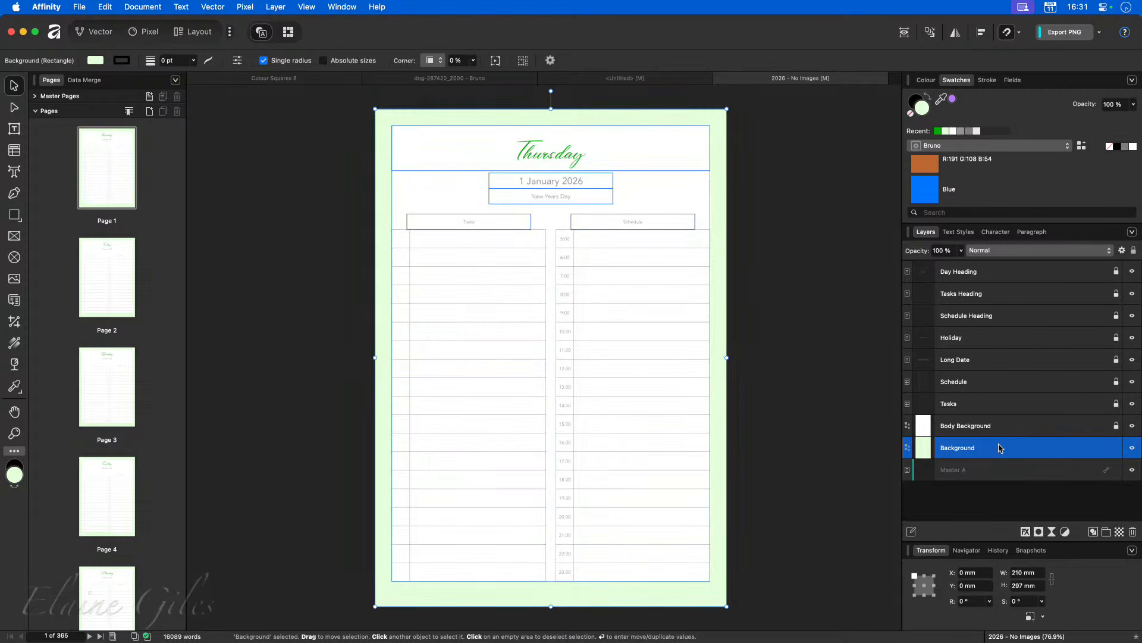
# Step: Hide and reshow the Day Heading layer to identify it, and unlock it
pyautogui.click(1001, 273)
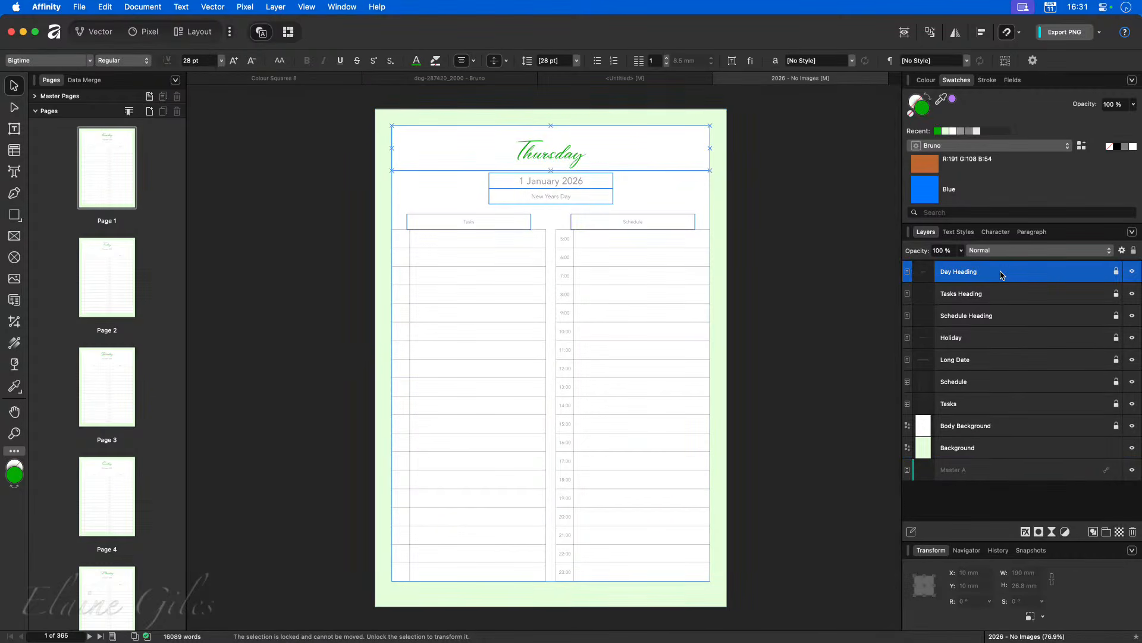
pyautogui.click(1132, 272)
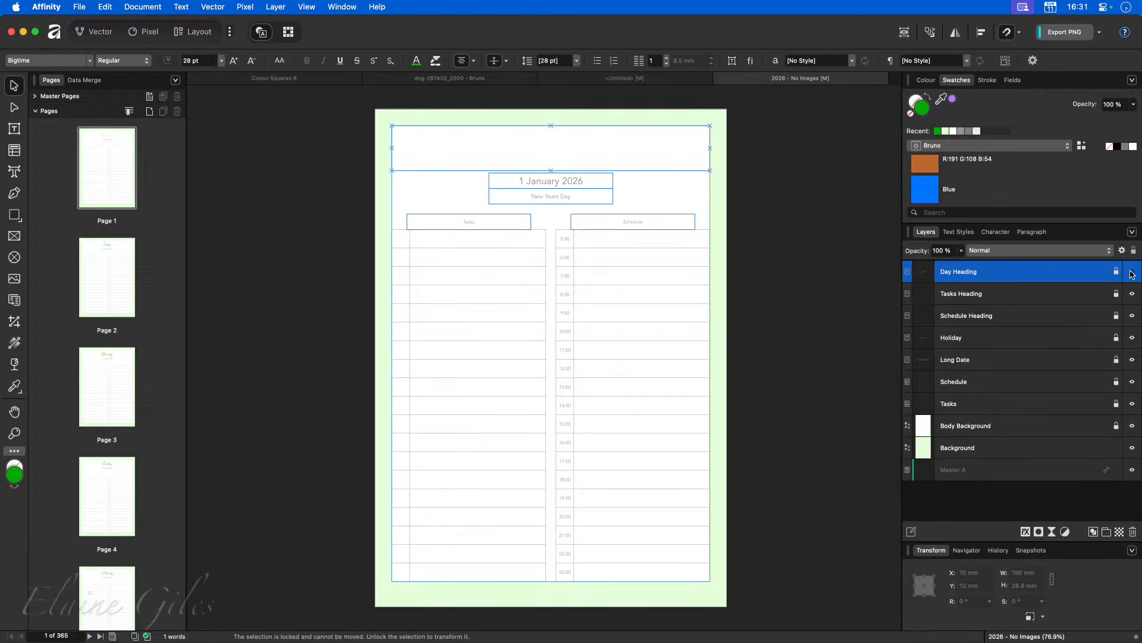
pyautogui.click(1132, 273)
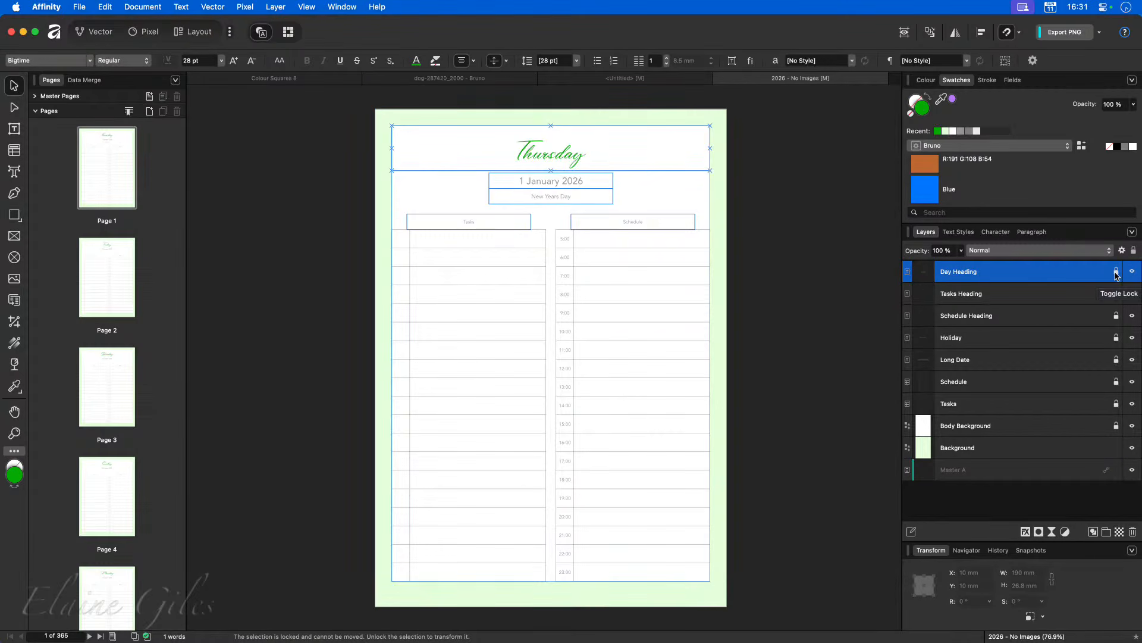
pyautogui.click(1116, 273)
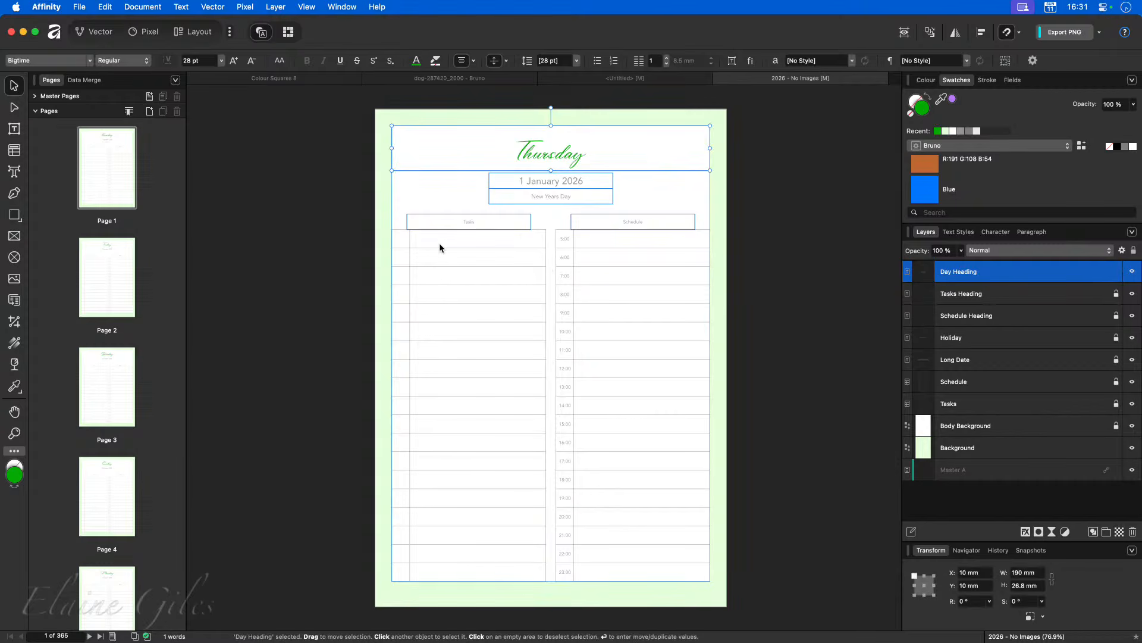
# Step: Select the Background rectangle and extend the selection to all matching objects across the planner's pages with Select Same
pyautogui.click(983, 448)
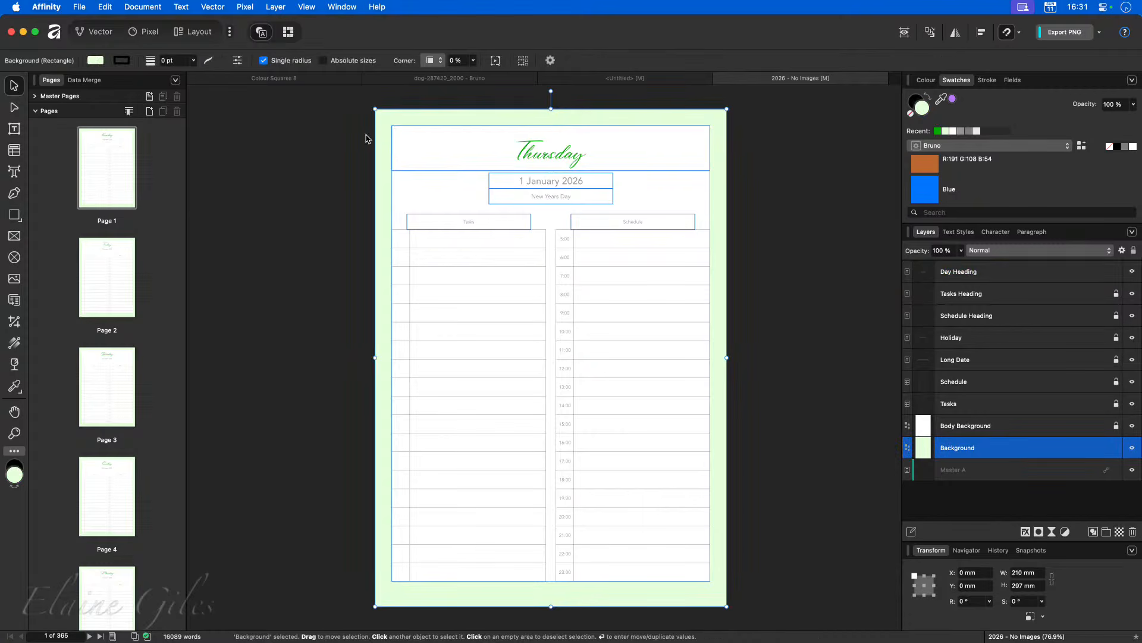
pyautogui.click(276, 6)
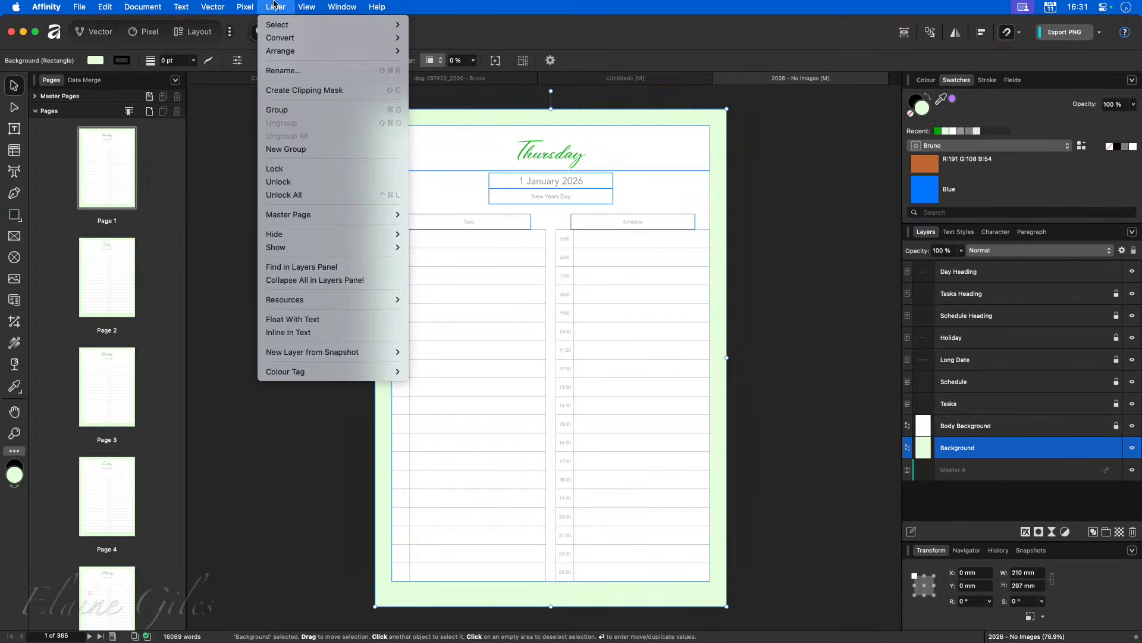
pyautogui.moveTo(286, 25)
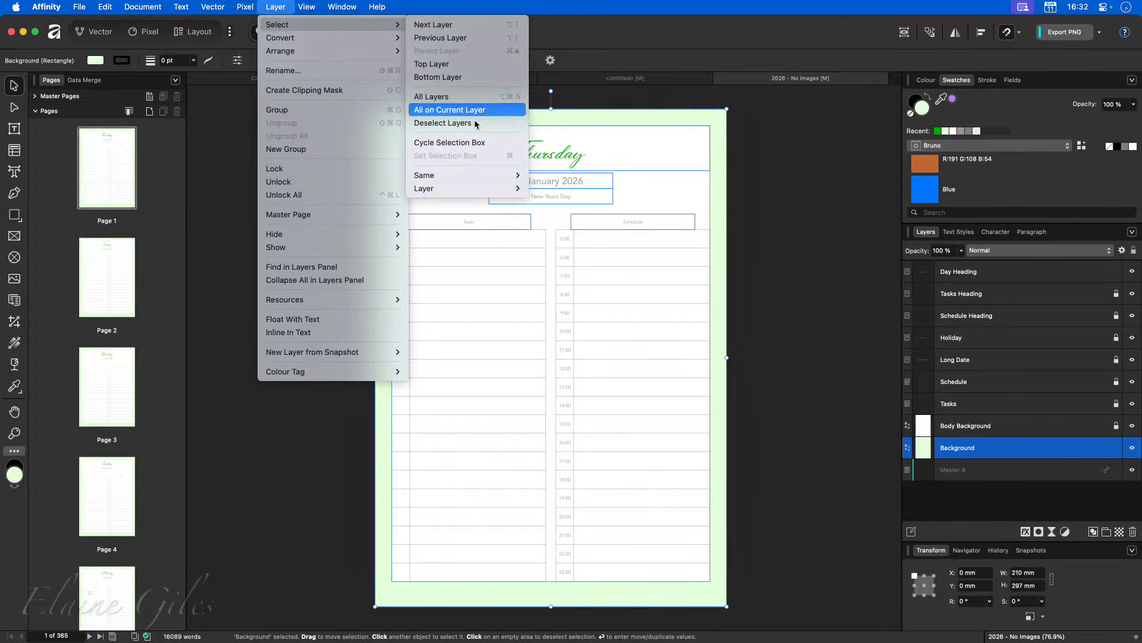
pyautogui.moveTo(458, 175)
pyautogui.click(586, 180)
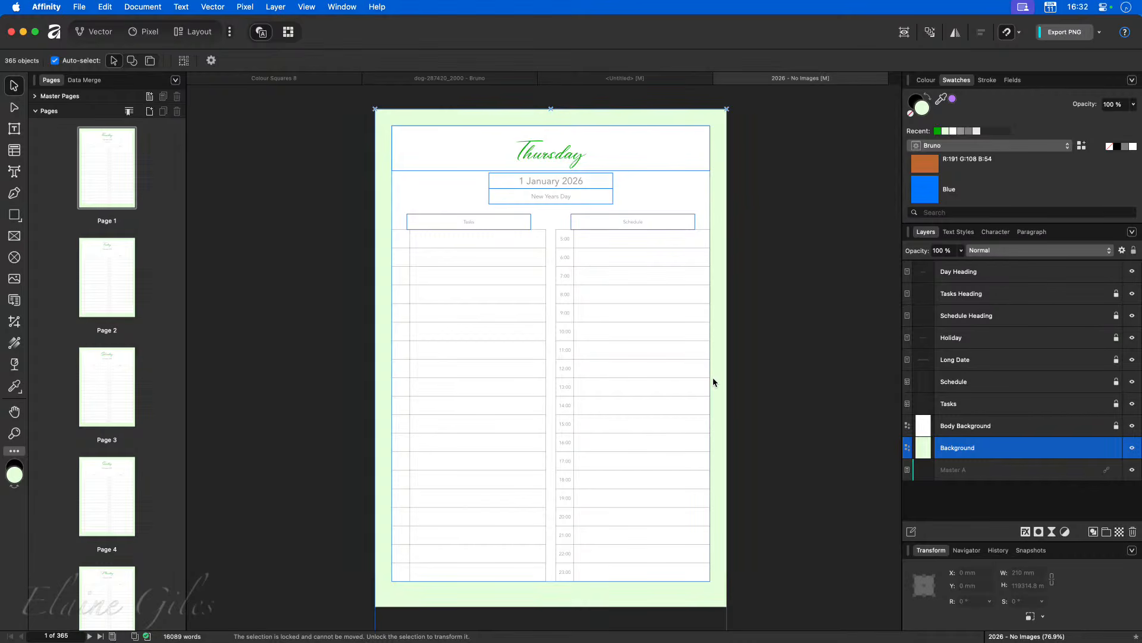
# Step: Add a global colour named Background with the light pink hex value FFBBD7
pyautogui.click(1132, 82)
pyautogui.click(1034, 96)
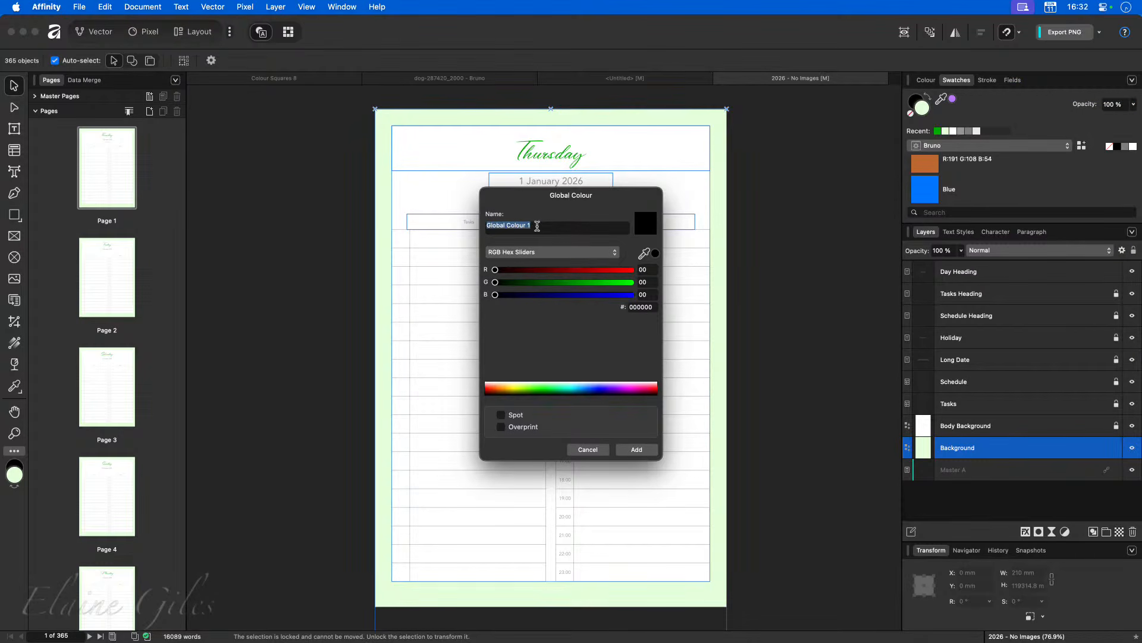
pyautogui.write('Background')
pyautogui.moveTo(565, 270); pyautogui.dragTo(610, 284)
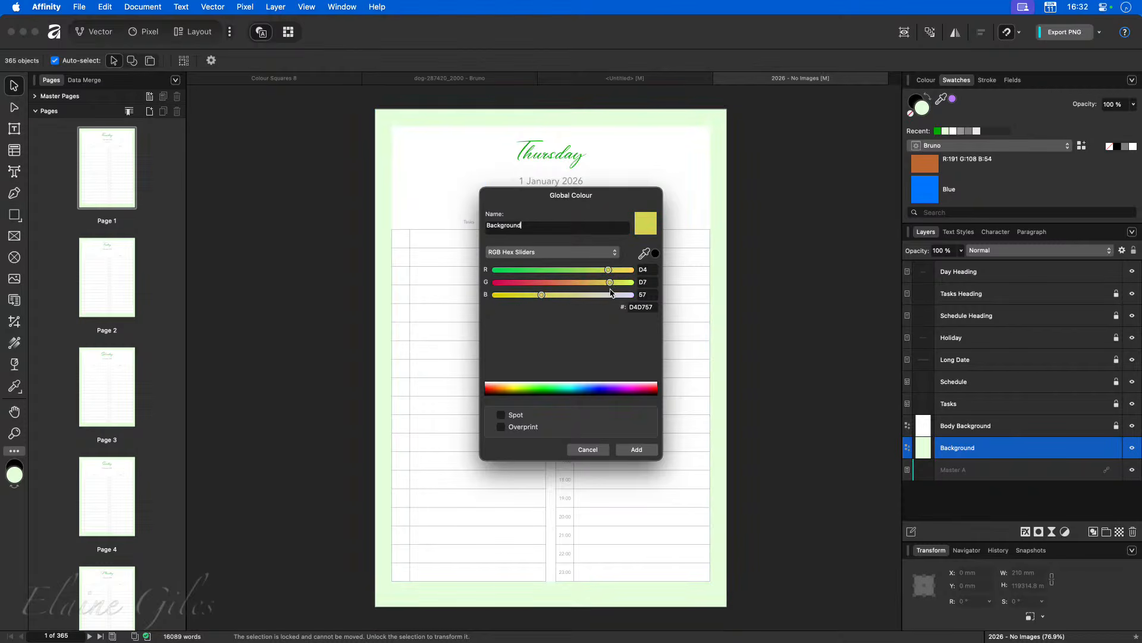
pyautogui.moveTo(542, 294); pyautogui.dragTo(596, 286)
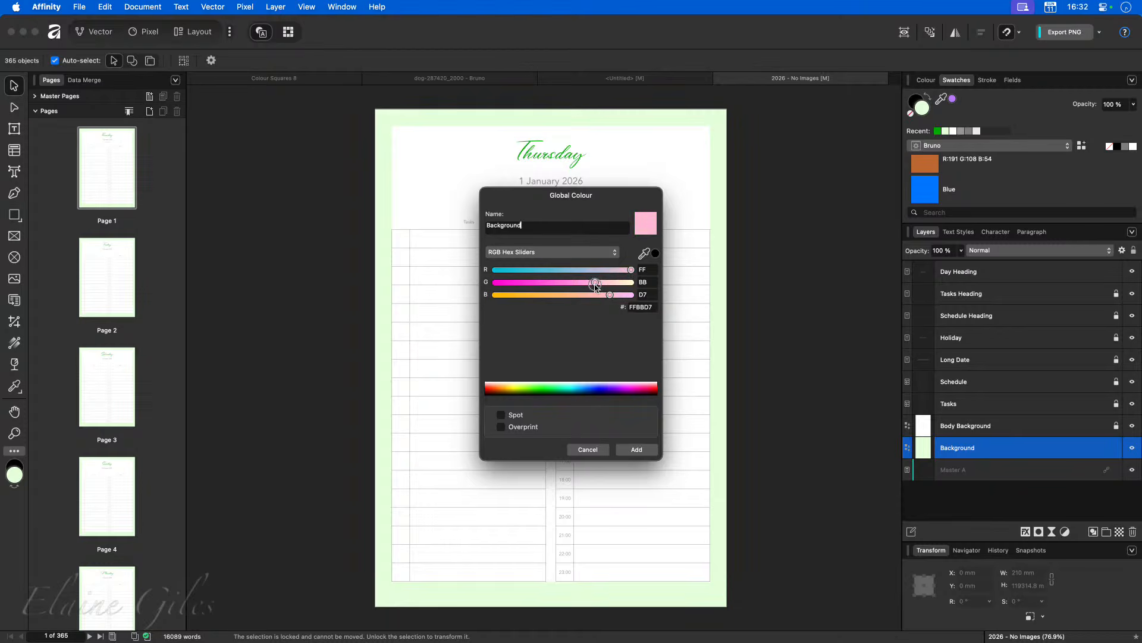
pyautogui.click(646, 450)
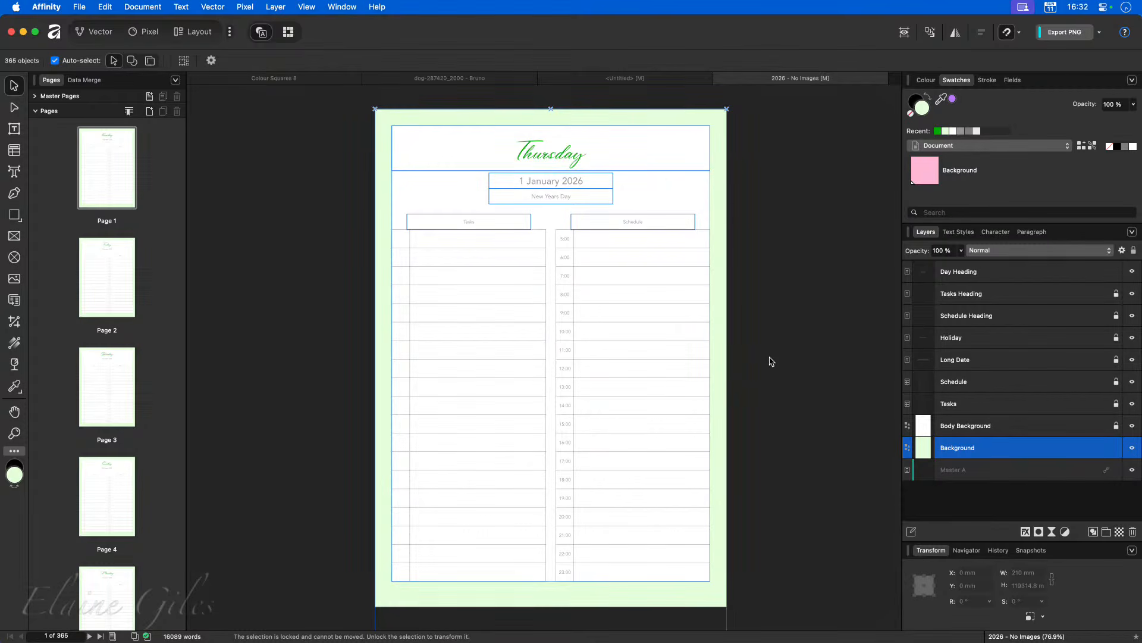
# Step: Apply the Background global colour as fill to the selected background rectangles and check it across the first pages
pyautogui.scroll(-10, 742, 385)
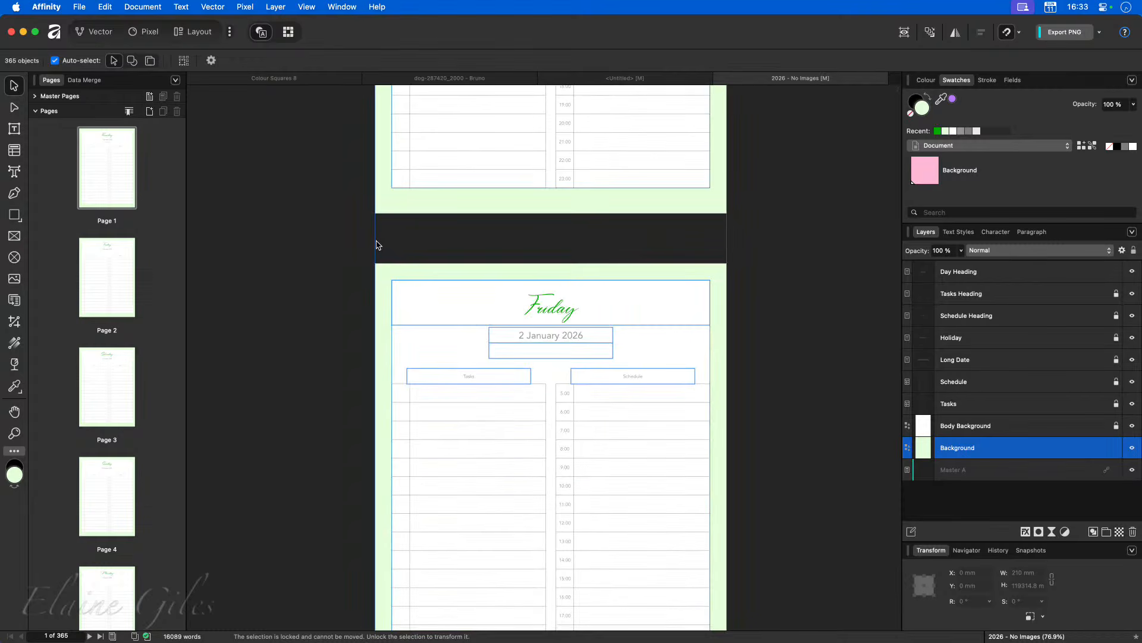
pyautogui.moveTo(358, 191); pyautogui.dragTo(396, 275)
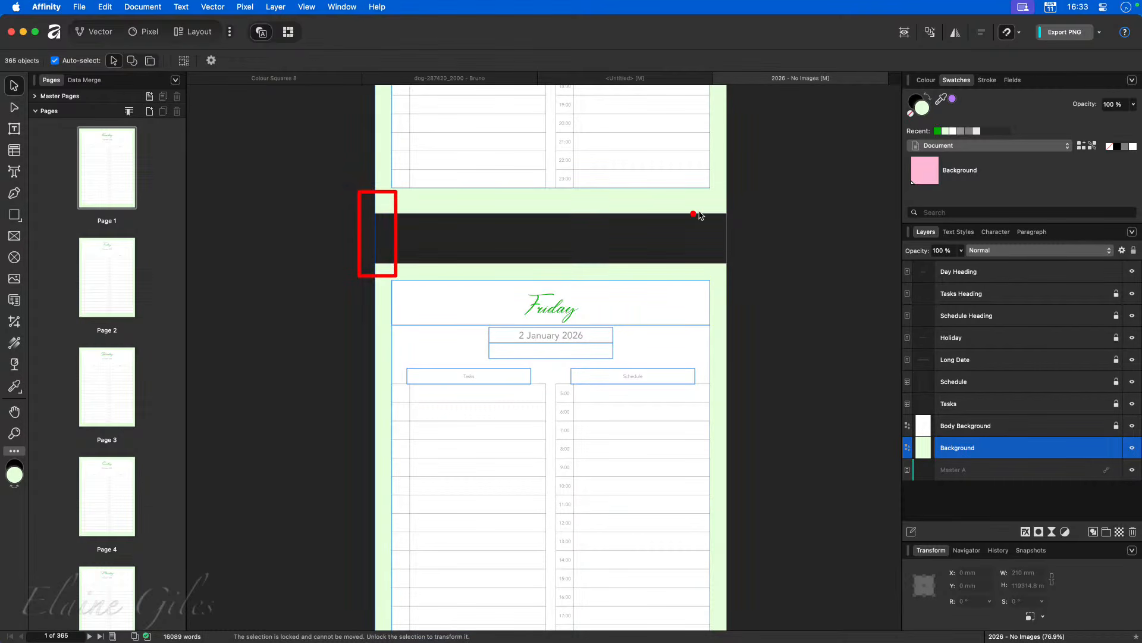
pyautogui.moveTo(713, 197); pyautogui.dragTo(755, 286)
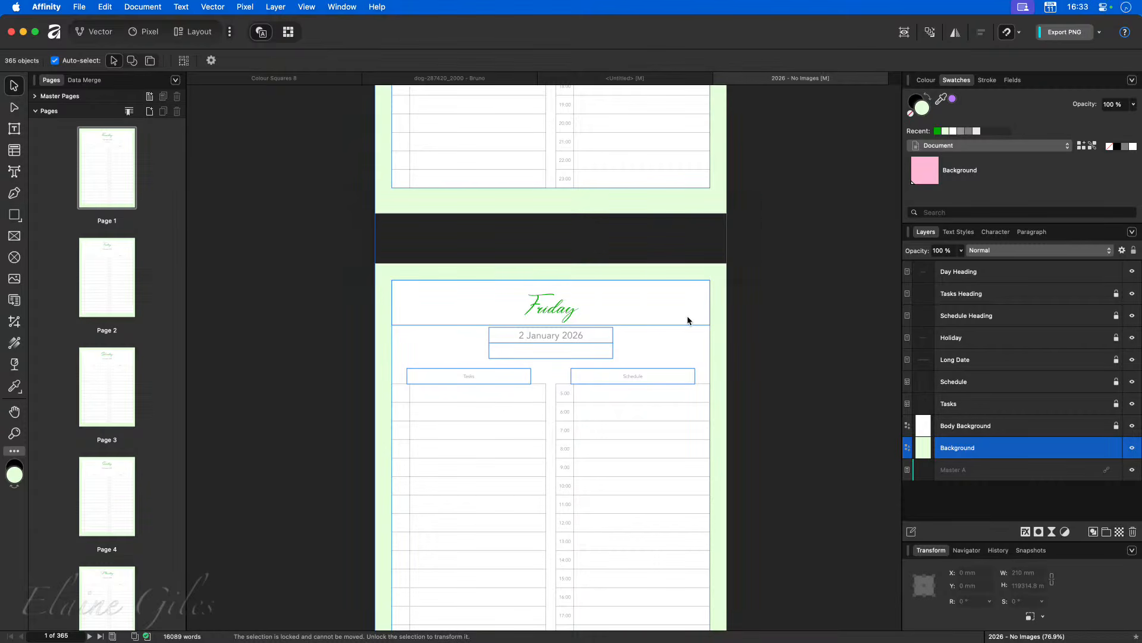
pyautogui.click(927, 168)
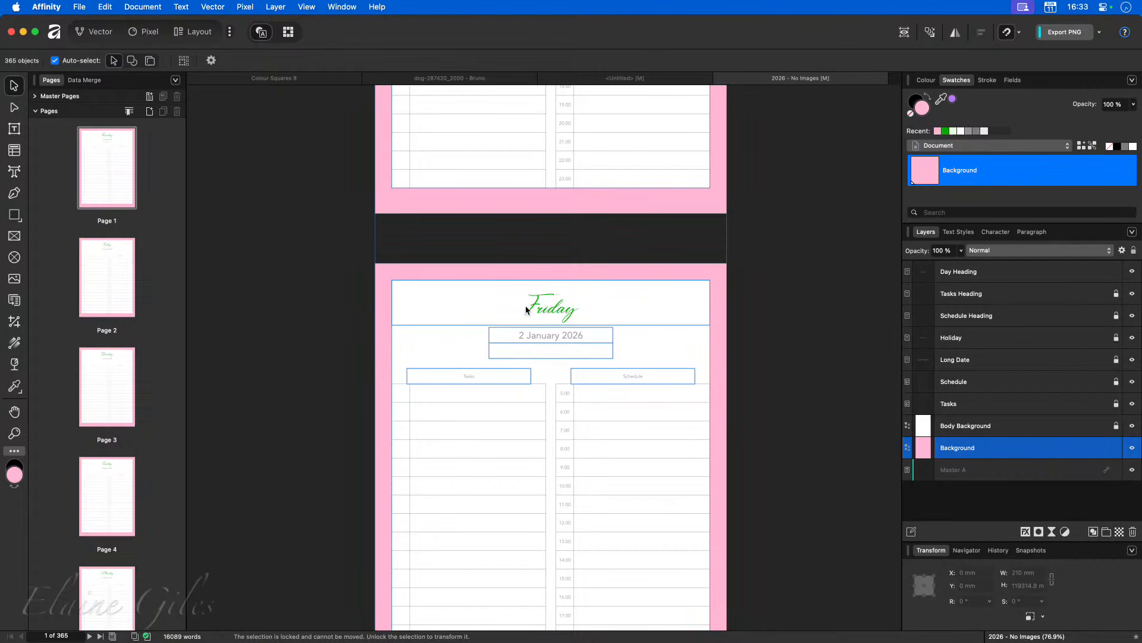
pyautogui.scroll(-15, 406, 305)
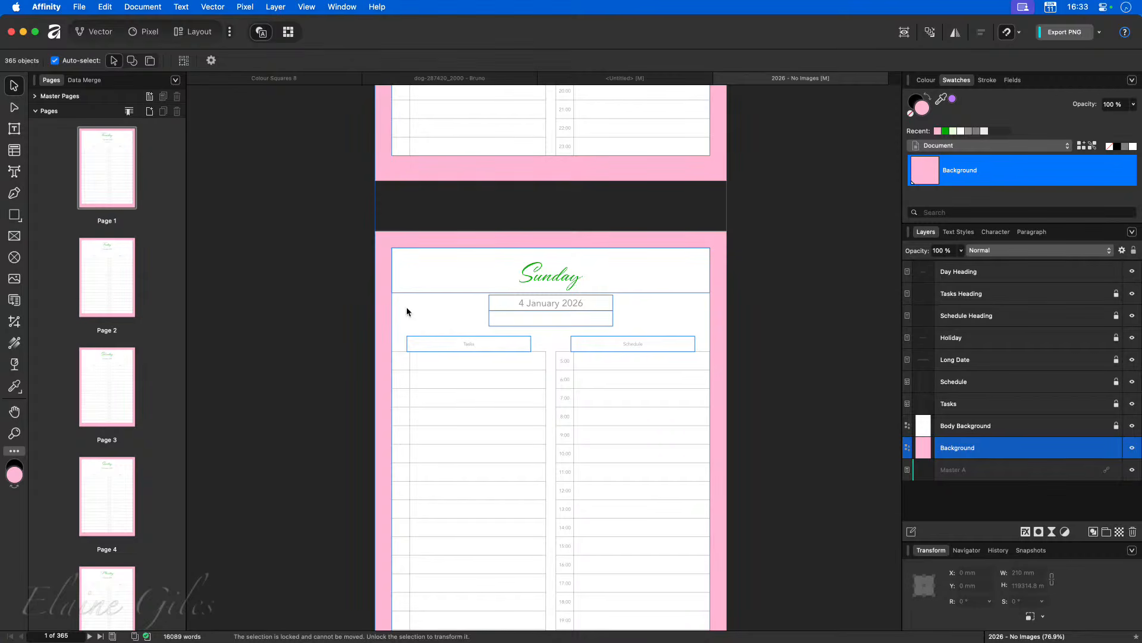
pyautogui.scroll(5, 462, 291)
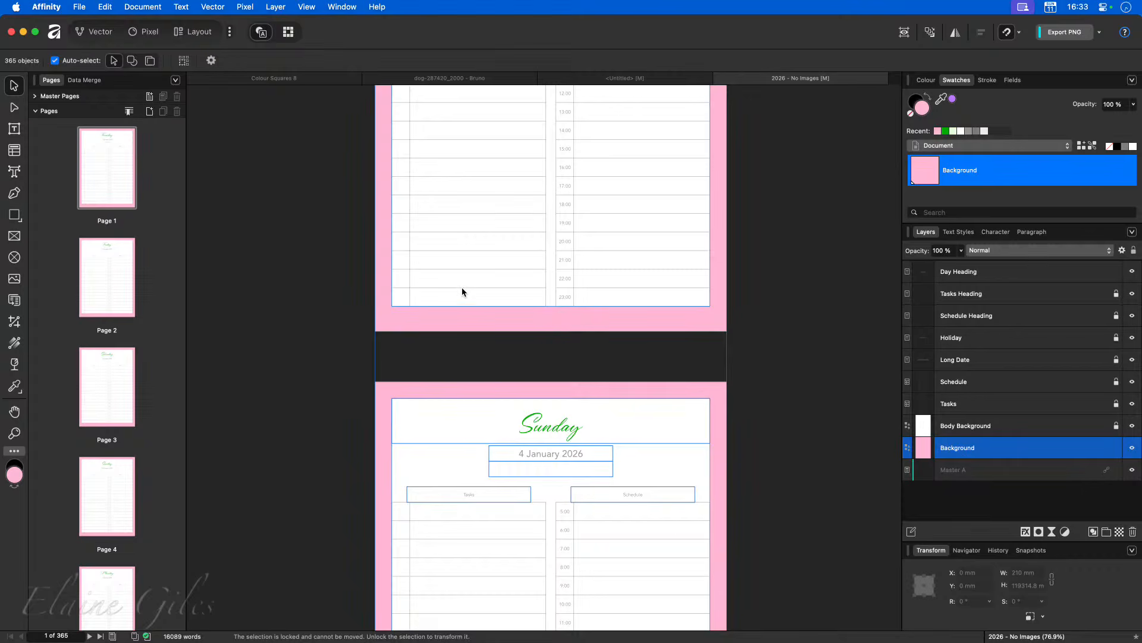
pyautogui.scroll(15, 461, 291)
pyautogui.scroll(1, 462, 285)
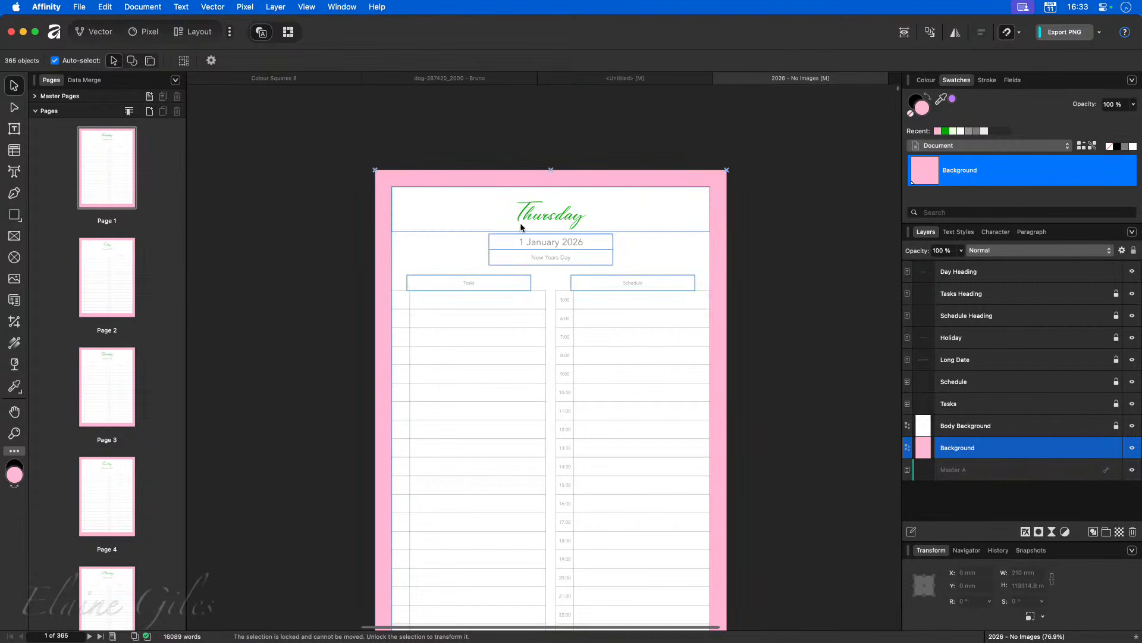
# Step: Select the Thursday heading frame on page 1 and add a magenta global colour named Day Header with hex FB00DE
pyautogui.click(541, 218)
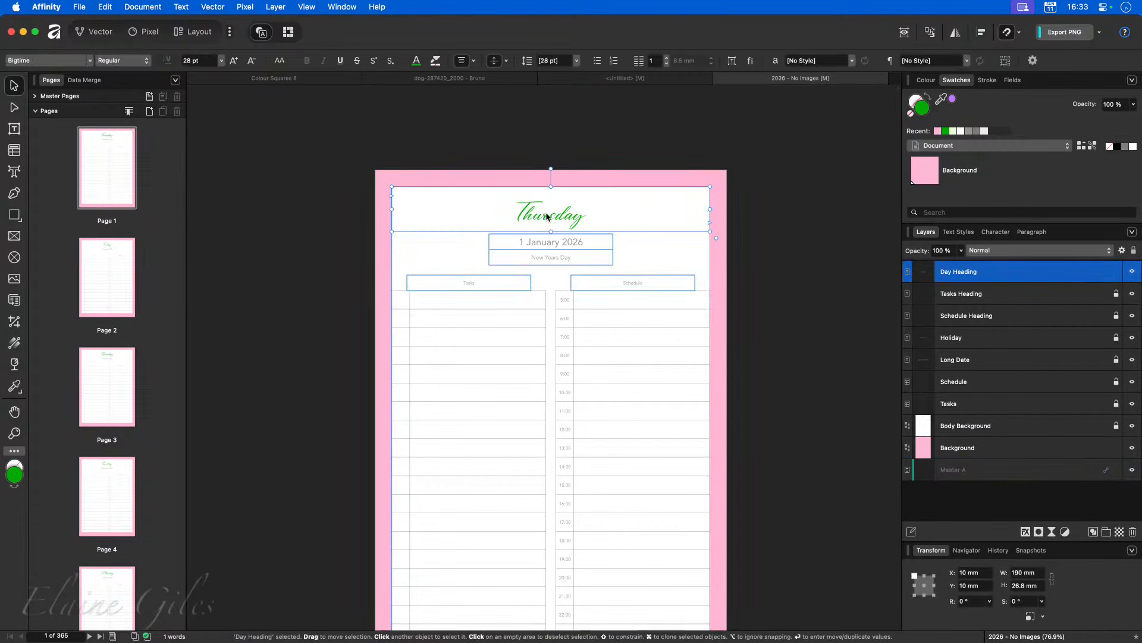
pyautogui.doubleClick(547, 213)
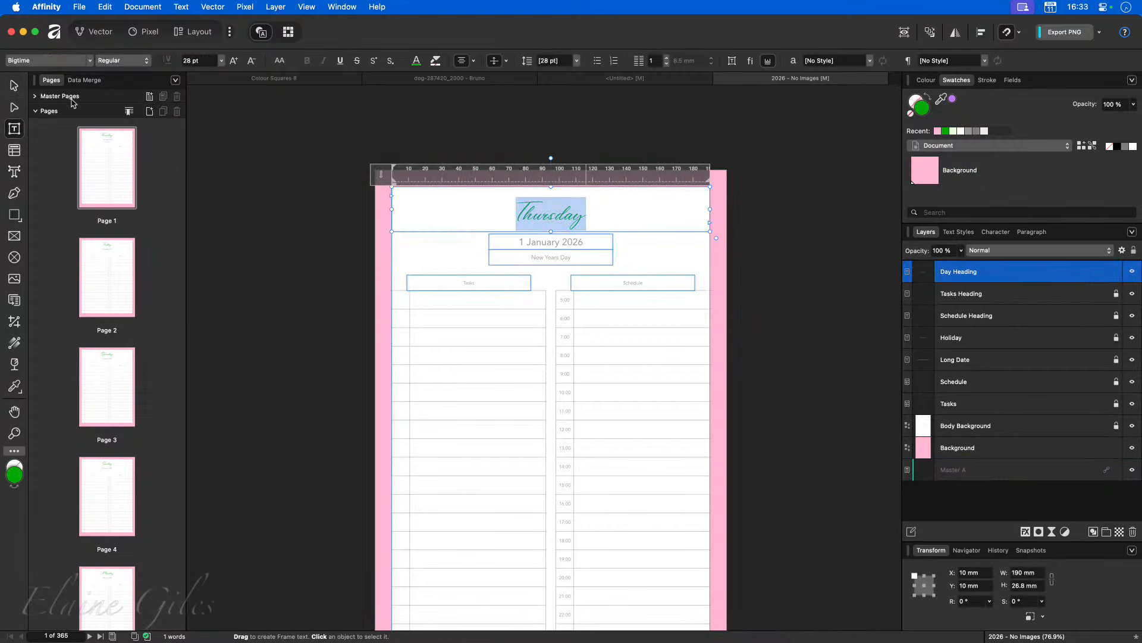
pyautogui.click(15, 86)
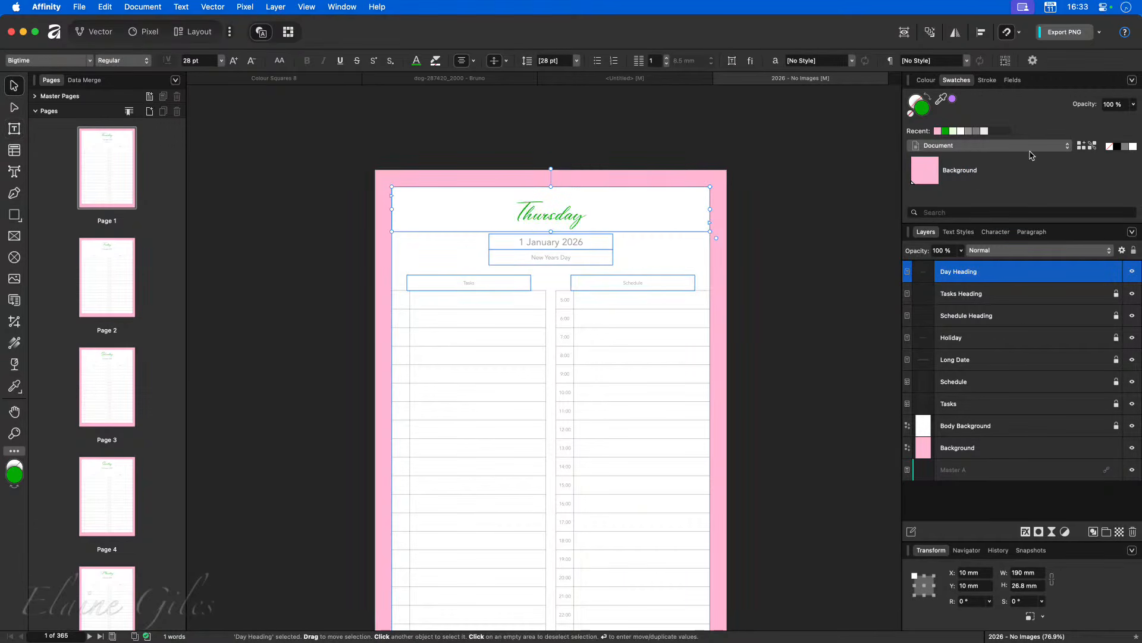
pyautogui.click(1131, 80)
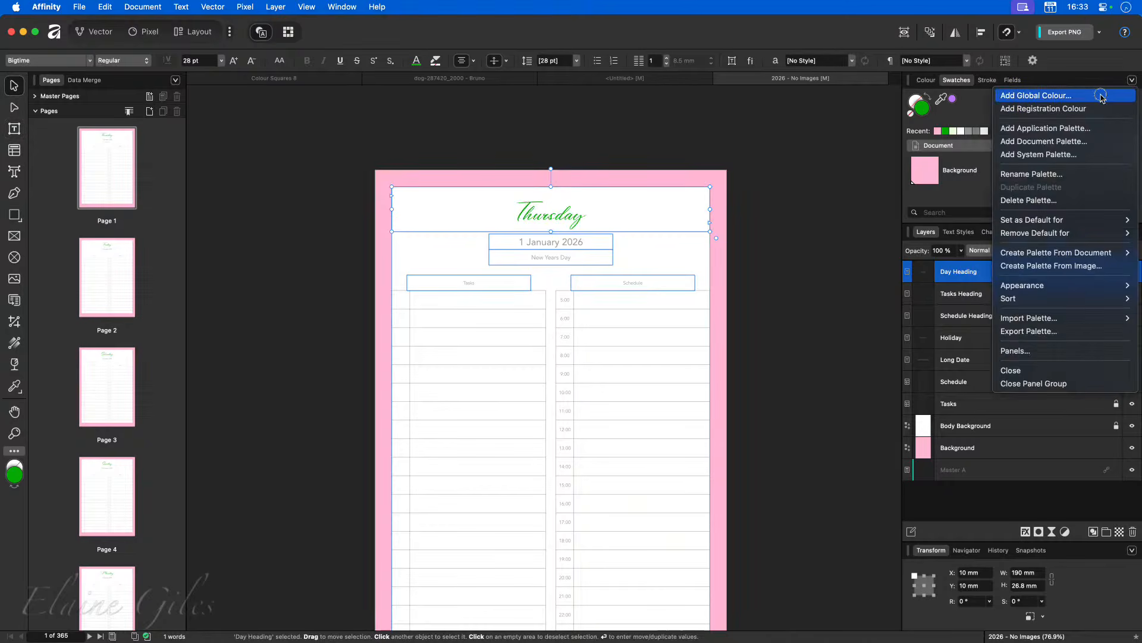
pyautogui.click(1101, 94)
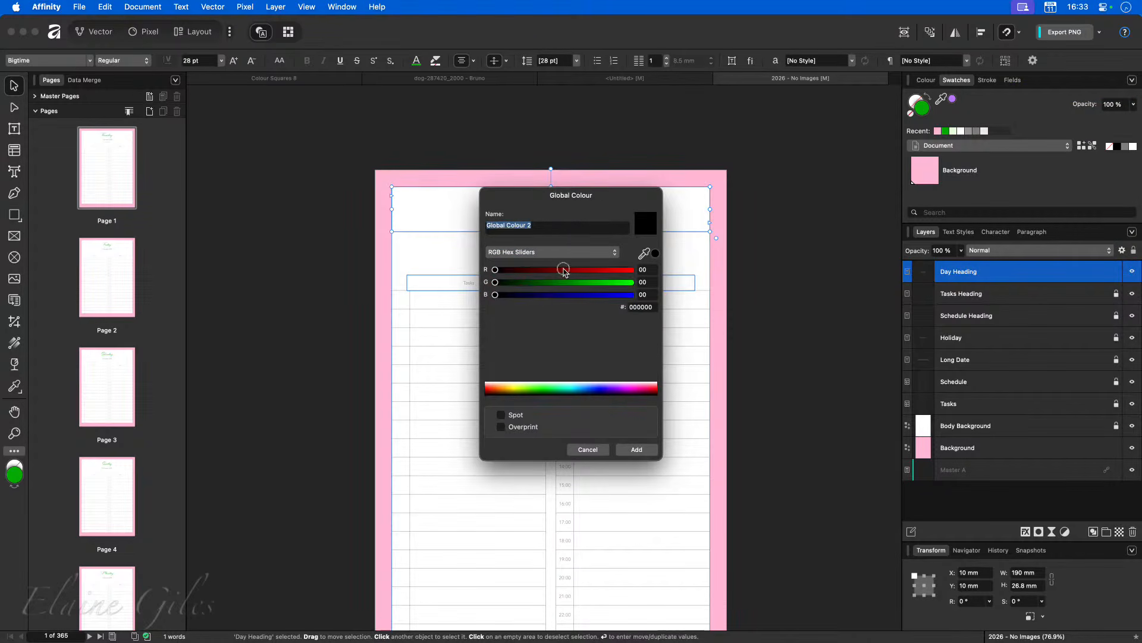
pyautogui.moveTo(563, 269); pyautogui.dragTo(614, 294)
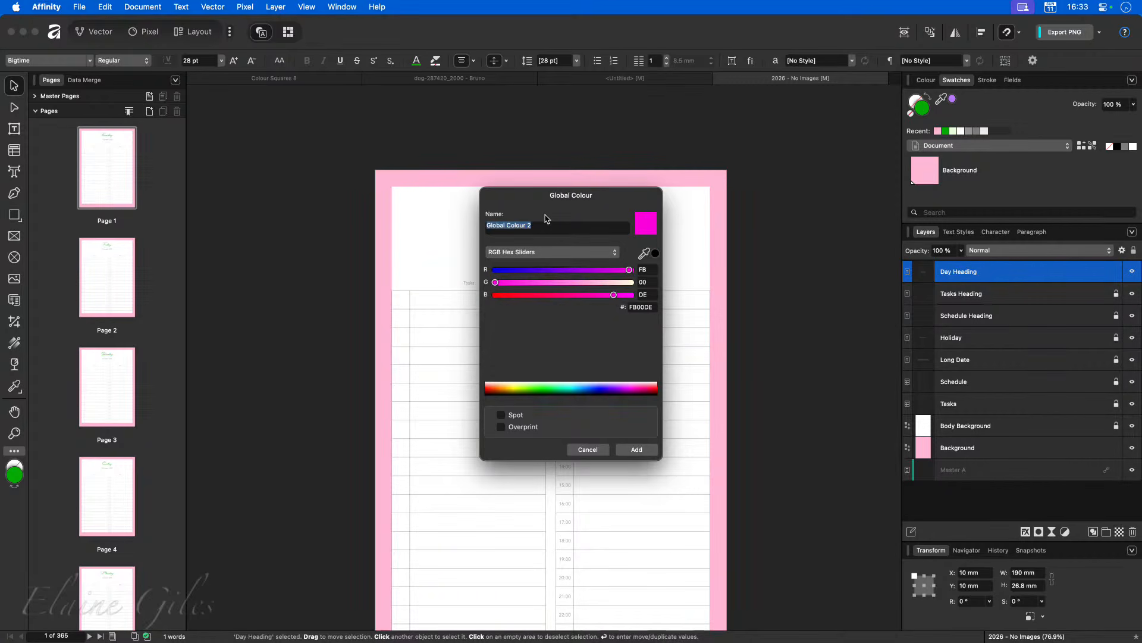
pyautogui.write('Day Header')
pyautogui.click(637, 450)
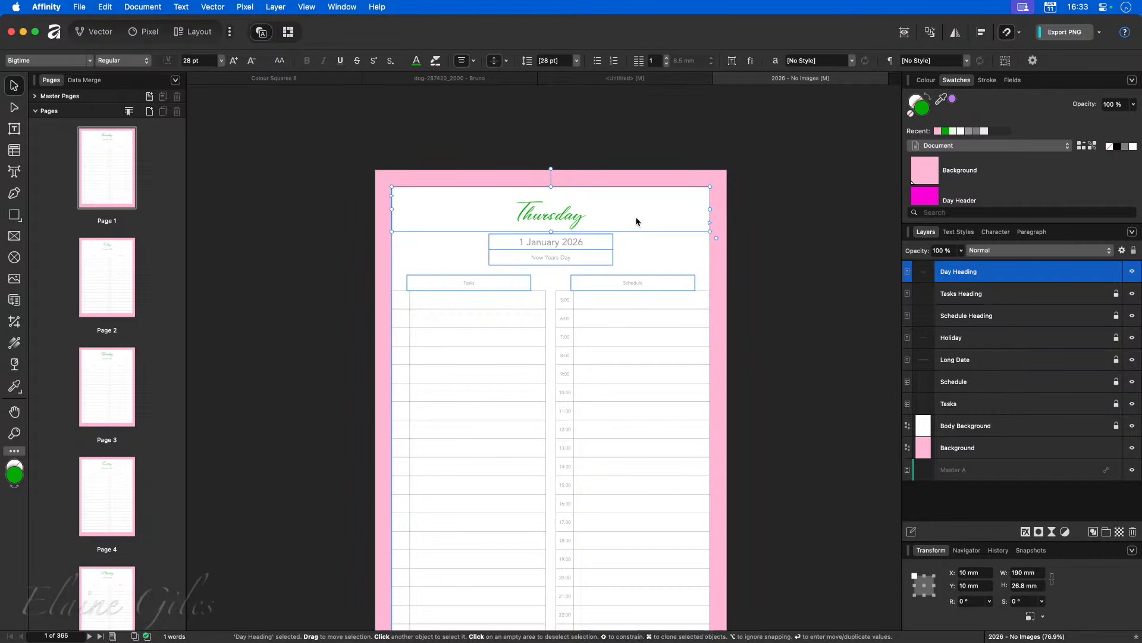
# Step: Extend the selection from the Thursday heading to all objects with the same fill colour across the planner
pyautogui.scroll(-8, 636, 221)
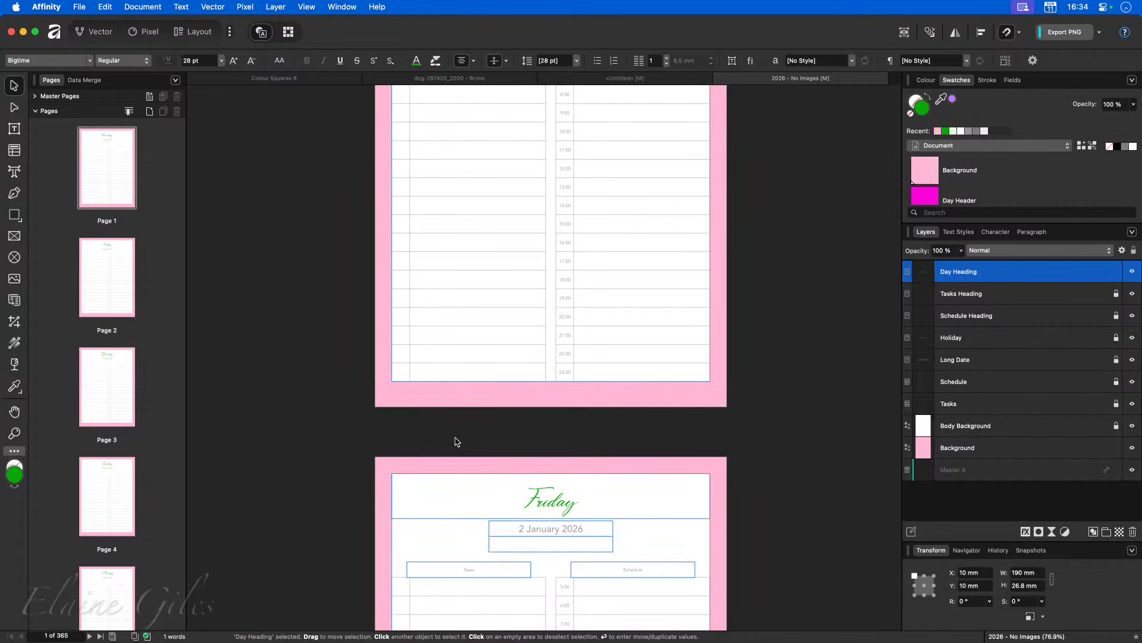
pyautogui.scroll(6, 559, 362)
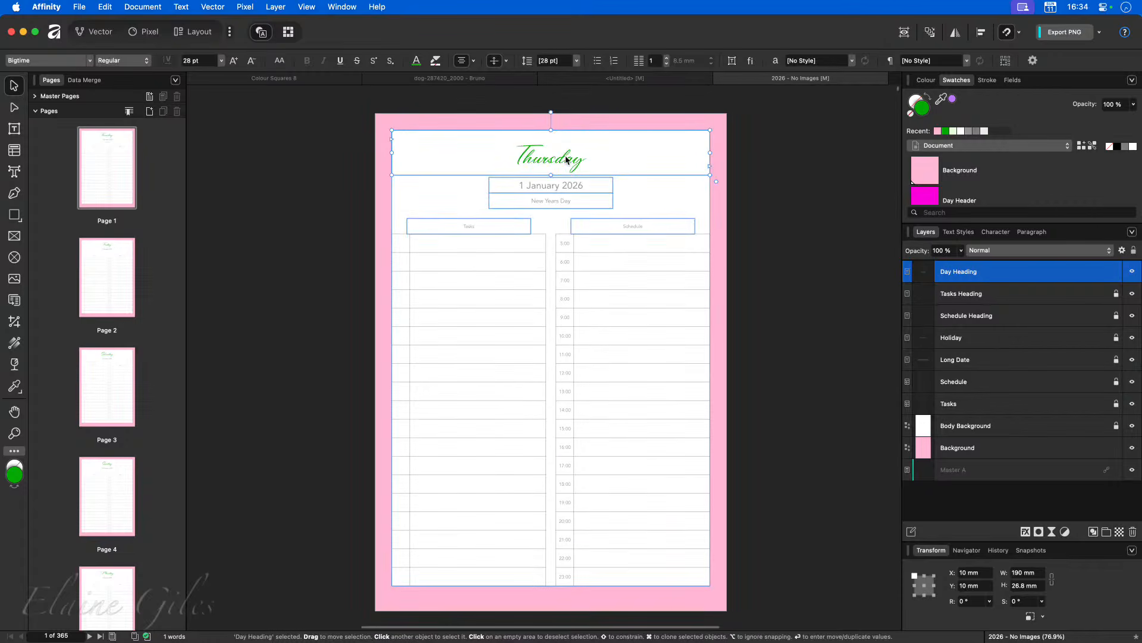
pyautogui.click(284, 6)
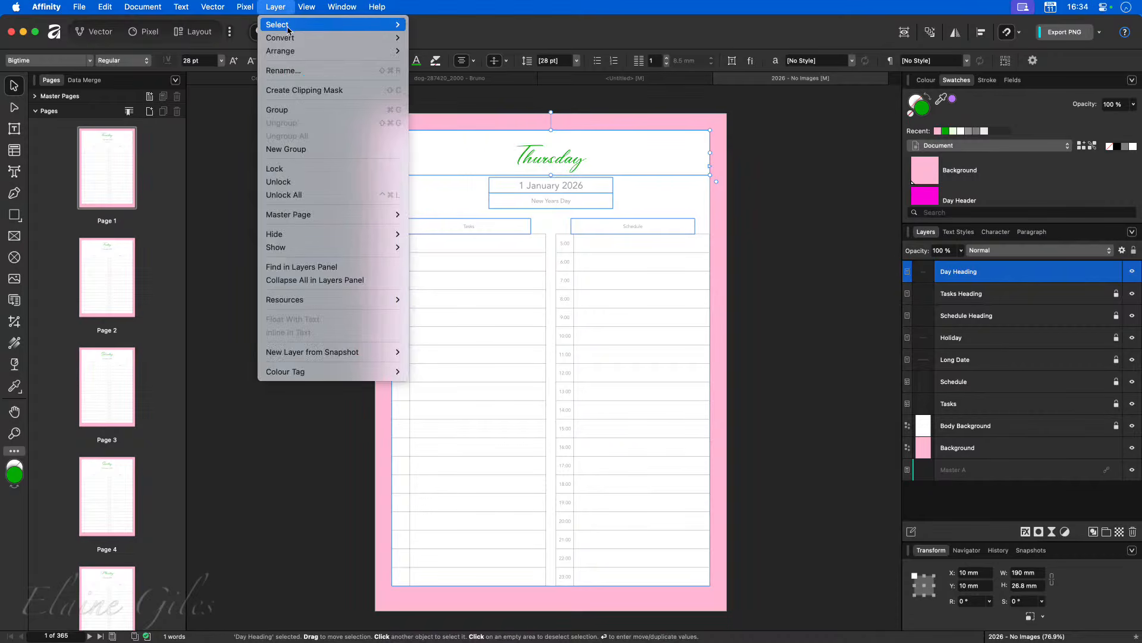
pyautogui.moveTo(334, 25)
pyautogui.moveTo(458, 176)
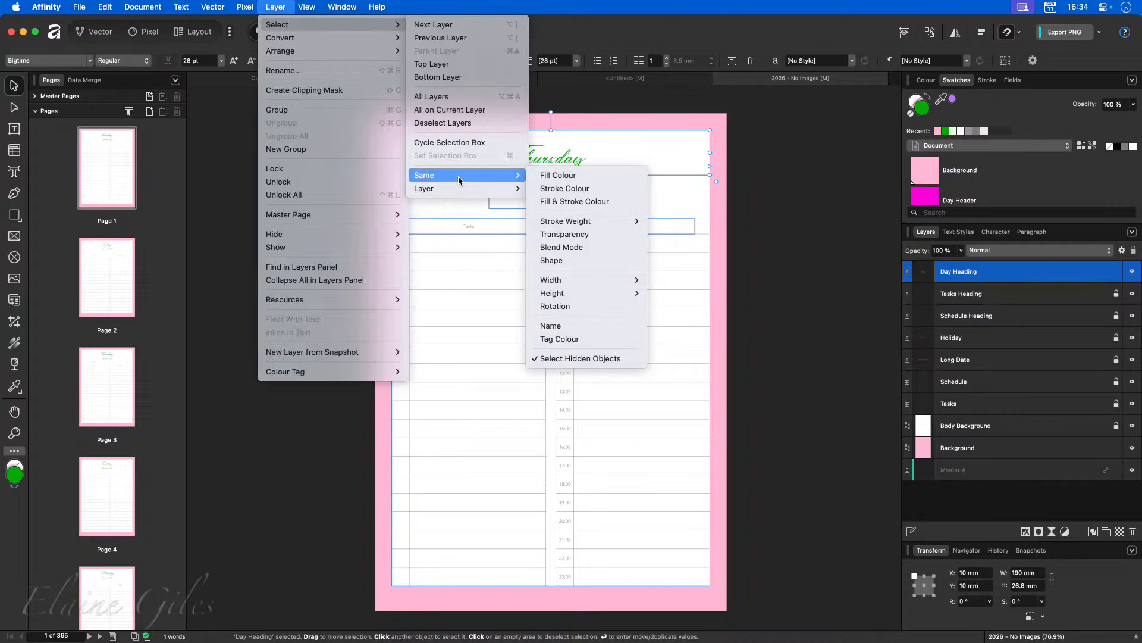
pyautogui.click(565, 174)
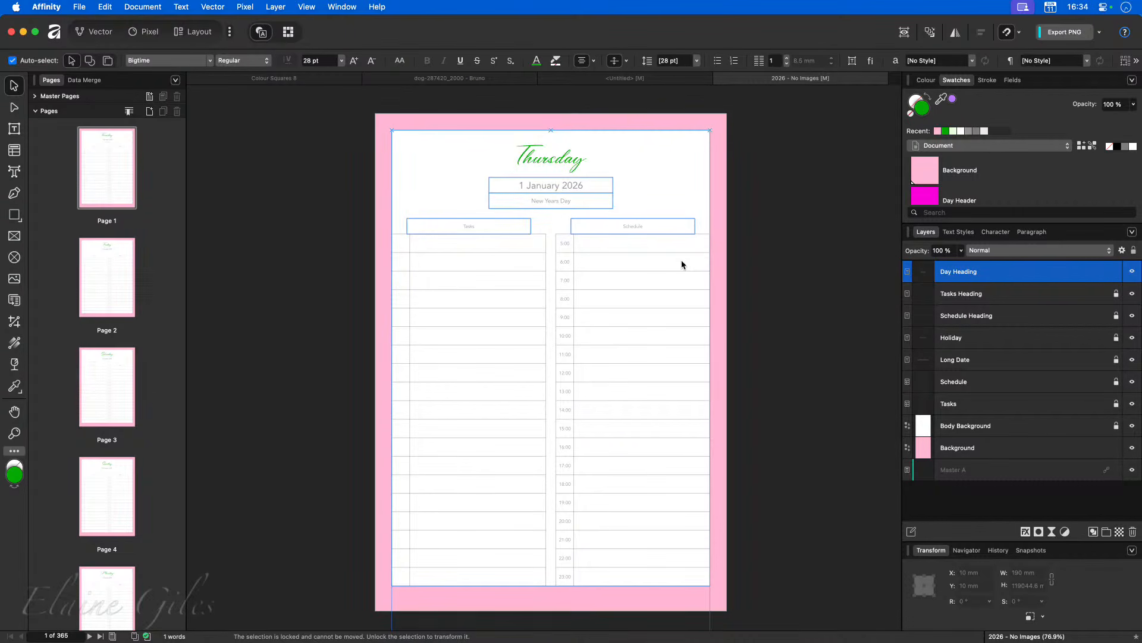
# Step: Apply the Day Header global colour to all selected day headings and check it across the first pages
pyautogui.scroll(-1, 593, 275)
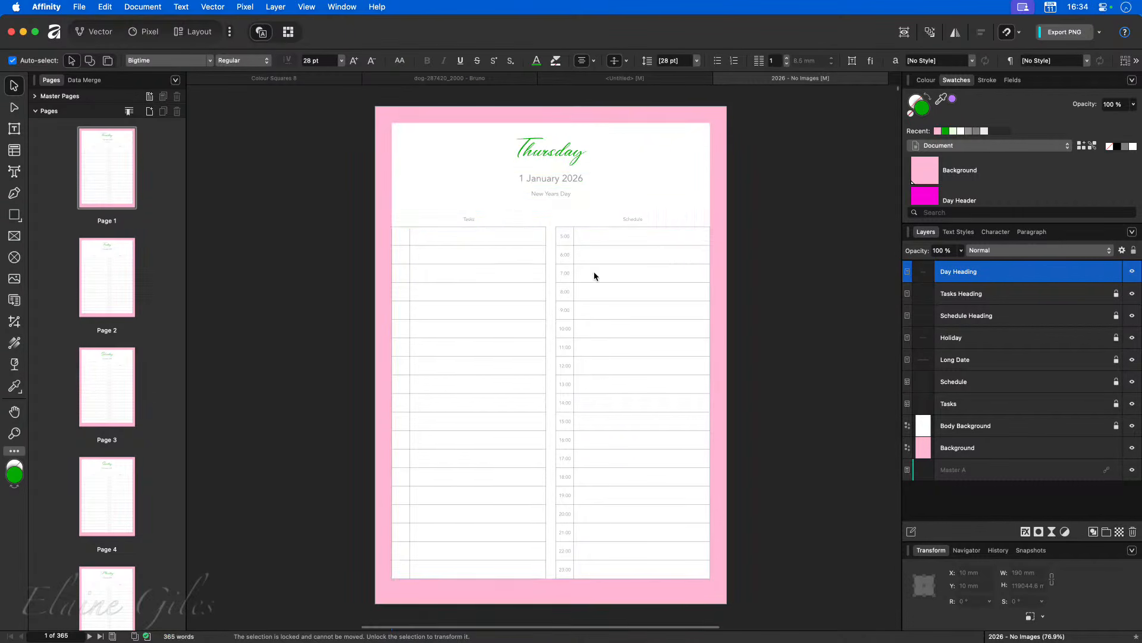
pyautogui.scroll(-3, 594, 272)
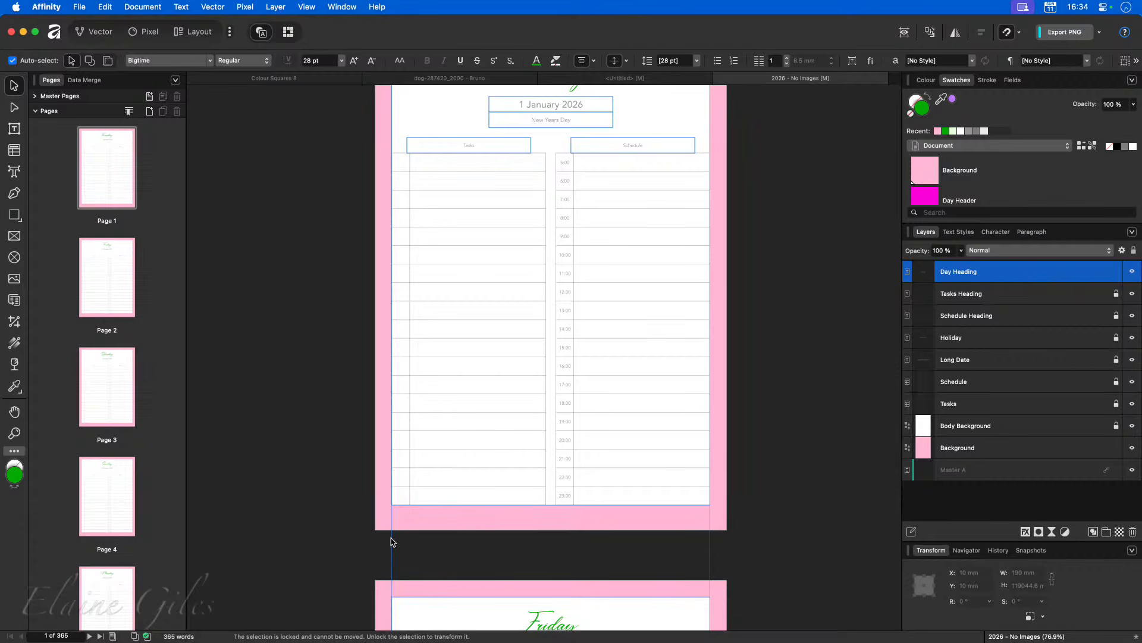
pyautogui.scroll(2, 391, 542)
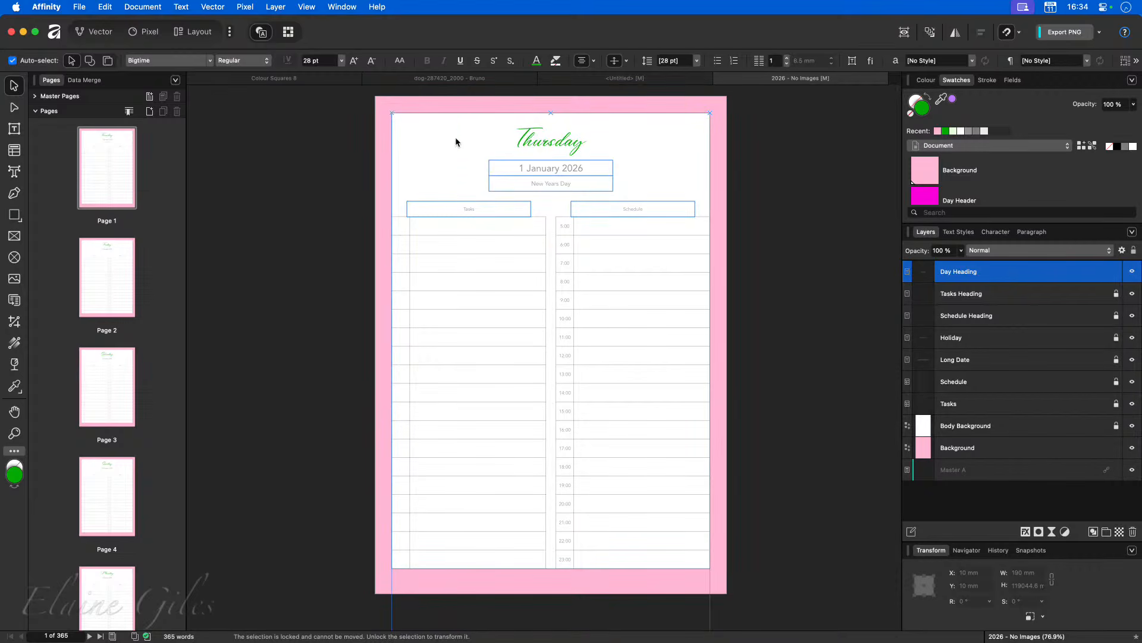
pyautogui.scroll(-10, 603, 316)
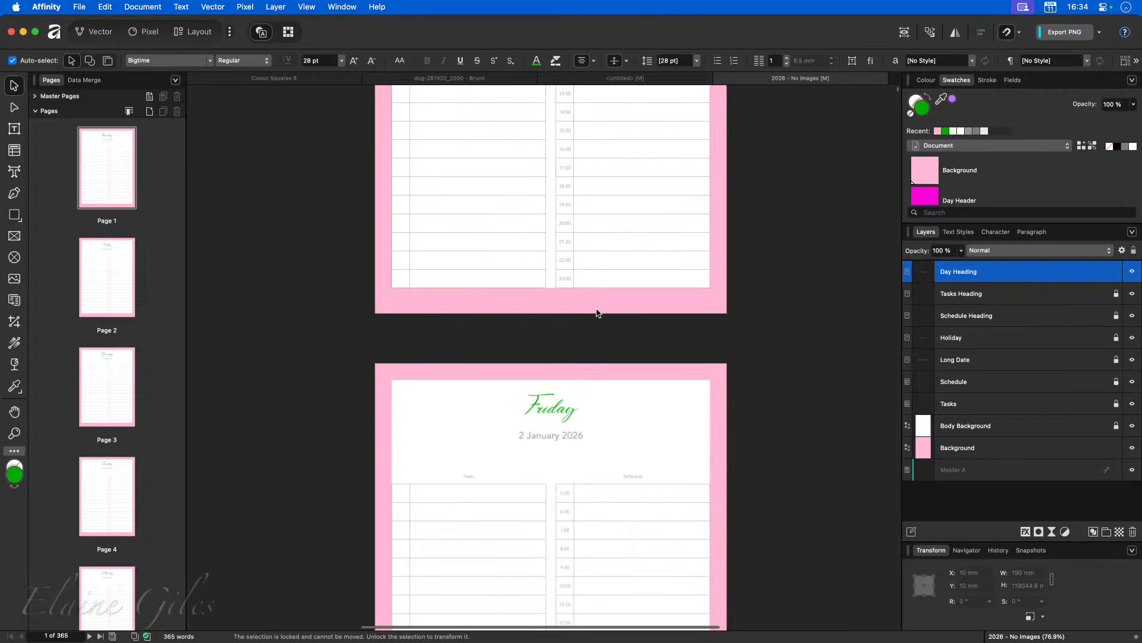
pyautogui.scroll(-7, 596, 311)
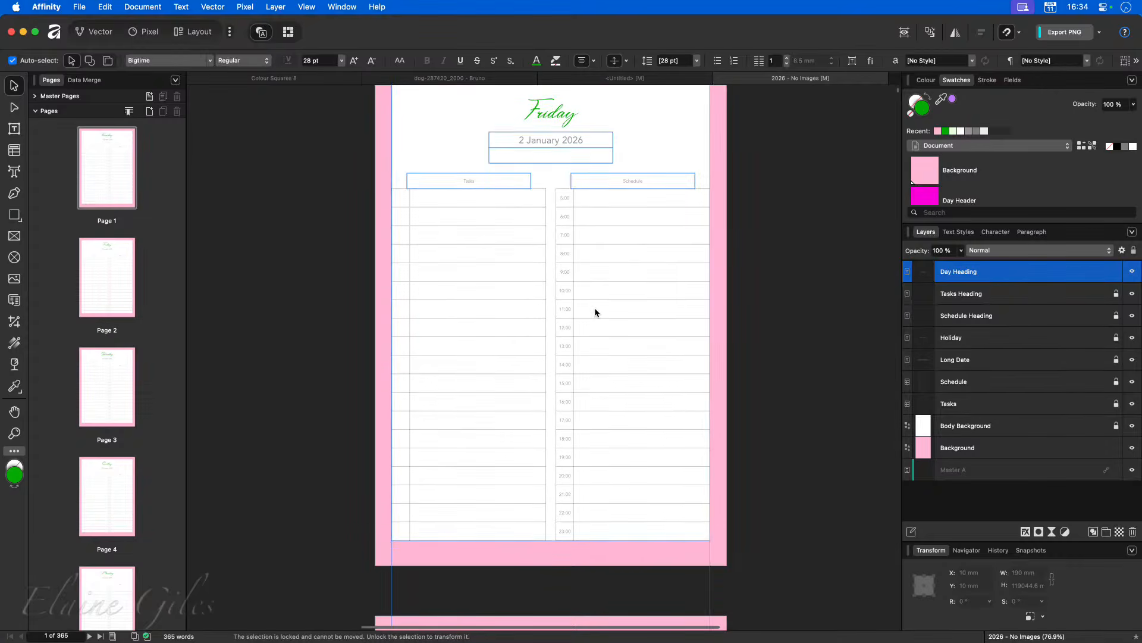
pyautogui.scroll(12, 594, 311)
pyautogui.scroll(9, 593, 312)
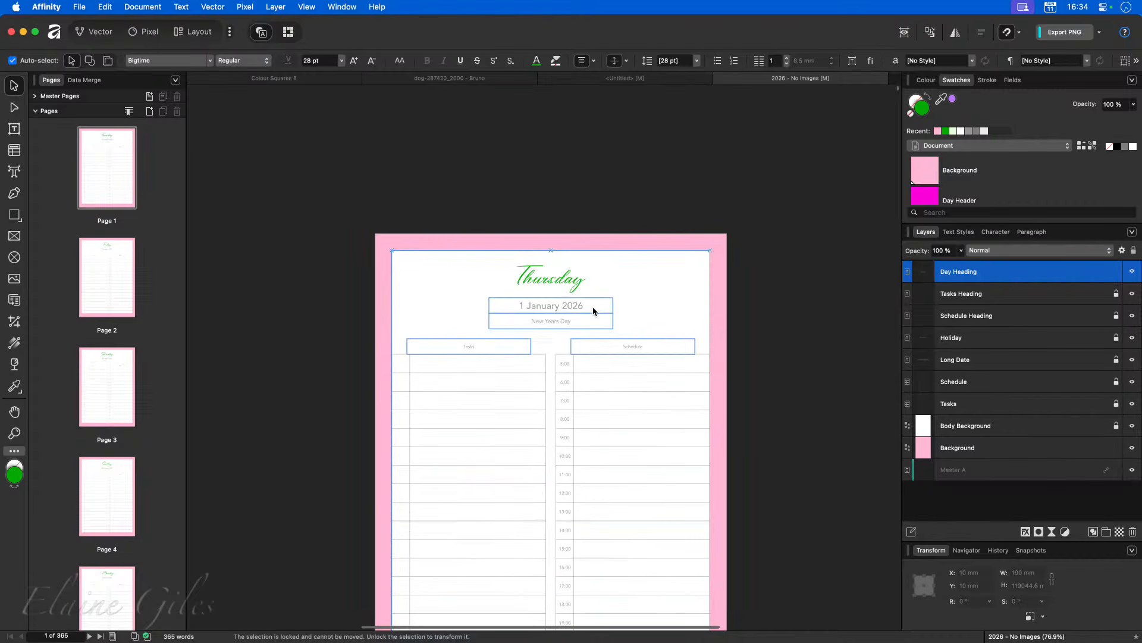
pyautogui.scroll(-1, 593, 310)
pyautogui.click(925, 197)
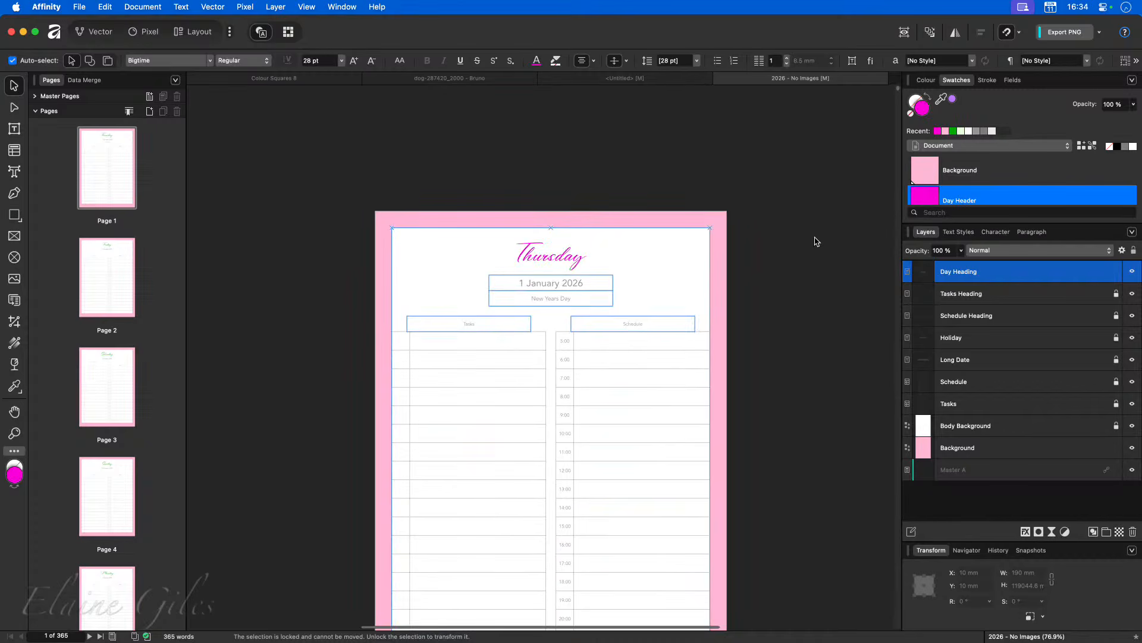
pyautogui.scroll(-16, 635, 265)
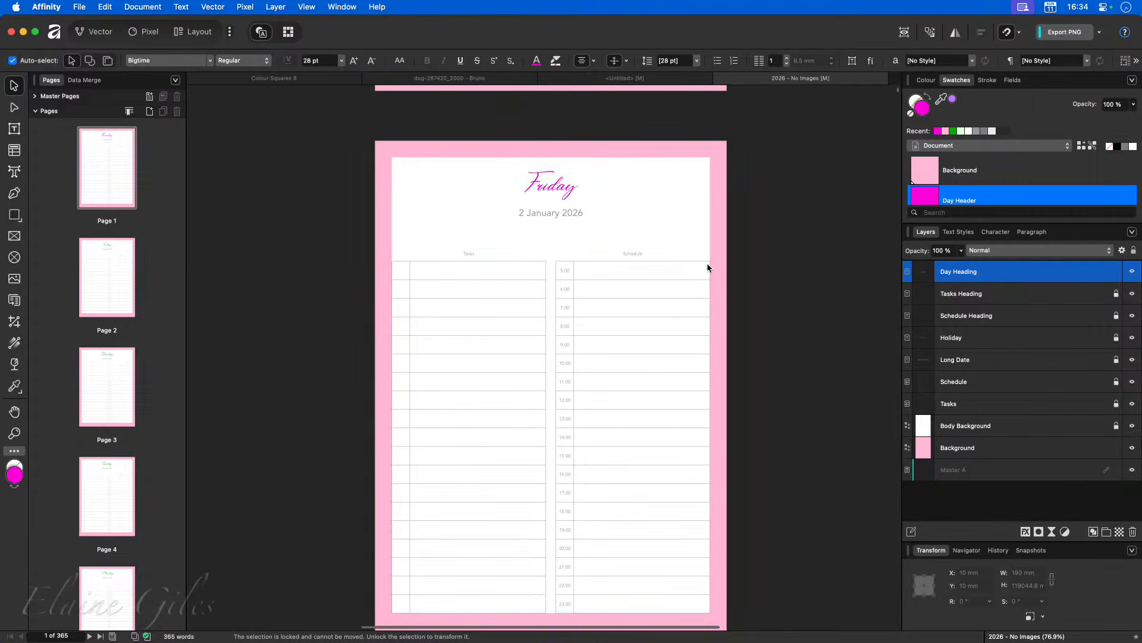
pyautogui.scroll(-20, 707, 267)
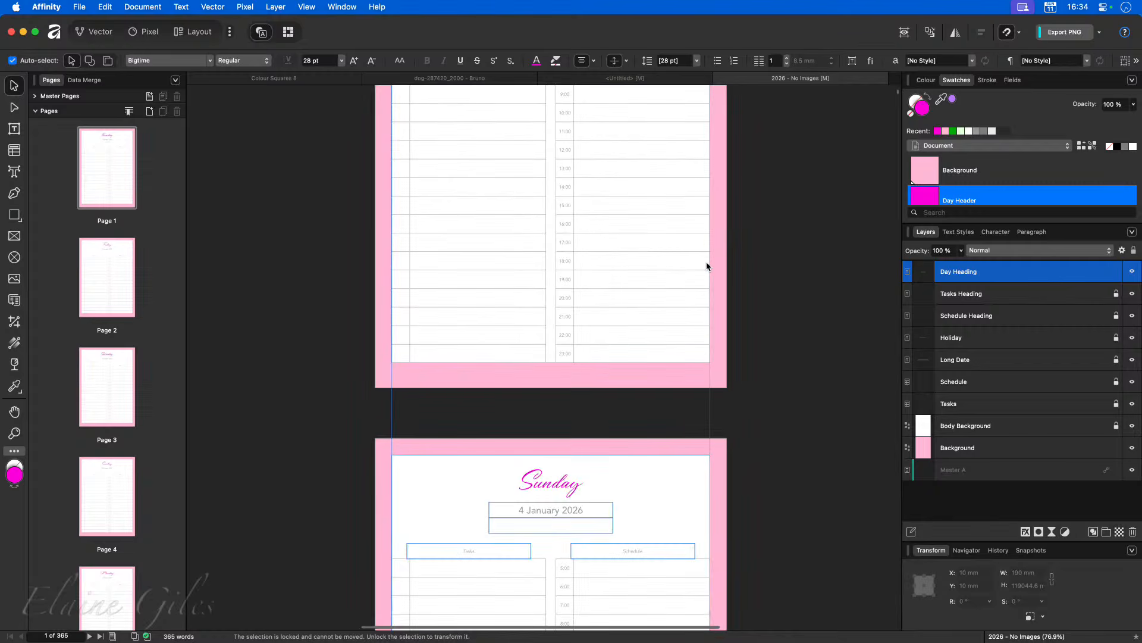
pyautogui.scroll(-2, 707, 266)
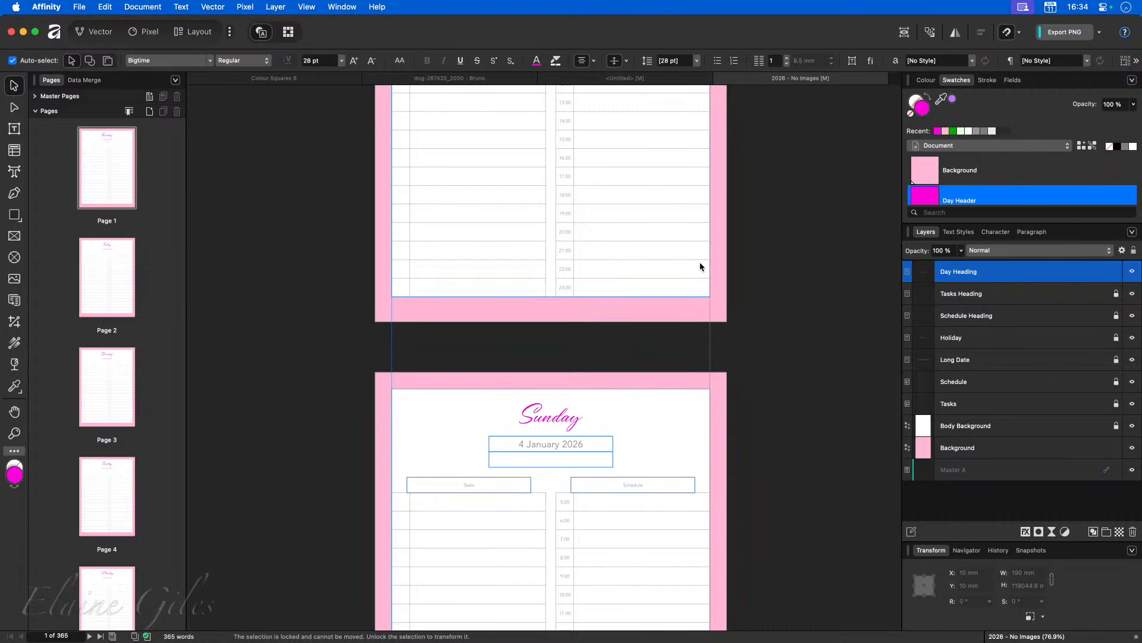
pyautogui.scroll(15, 700, 266)
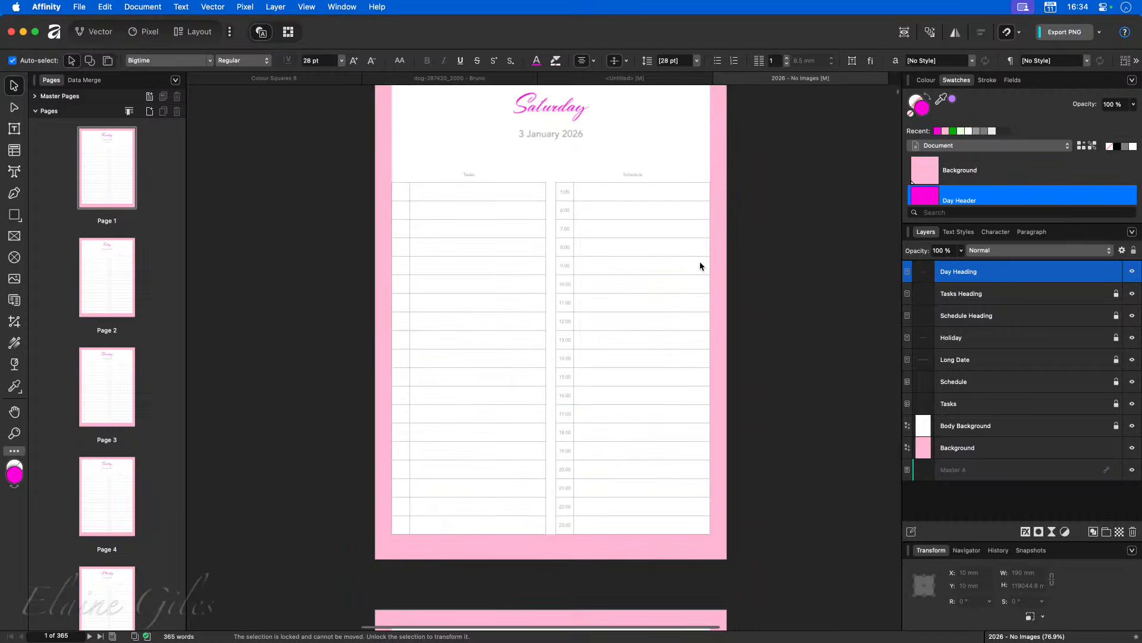
pyautogui.scroll(12, 701, 266)
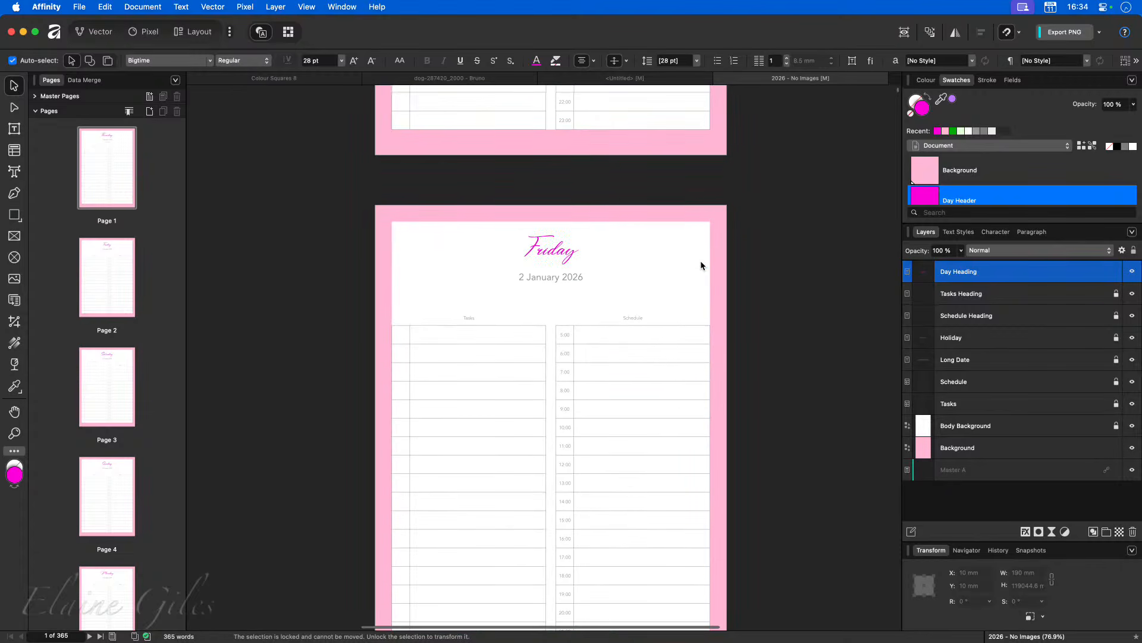
# Step: Close the Planner - Pre-merge - No Images document, and save and close the 2026 - No Images planner
pyautogui.scroll(7, 701, 266)
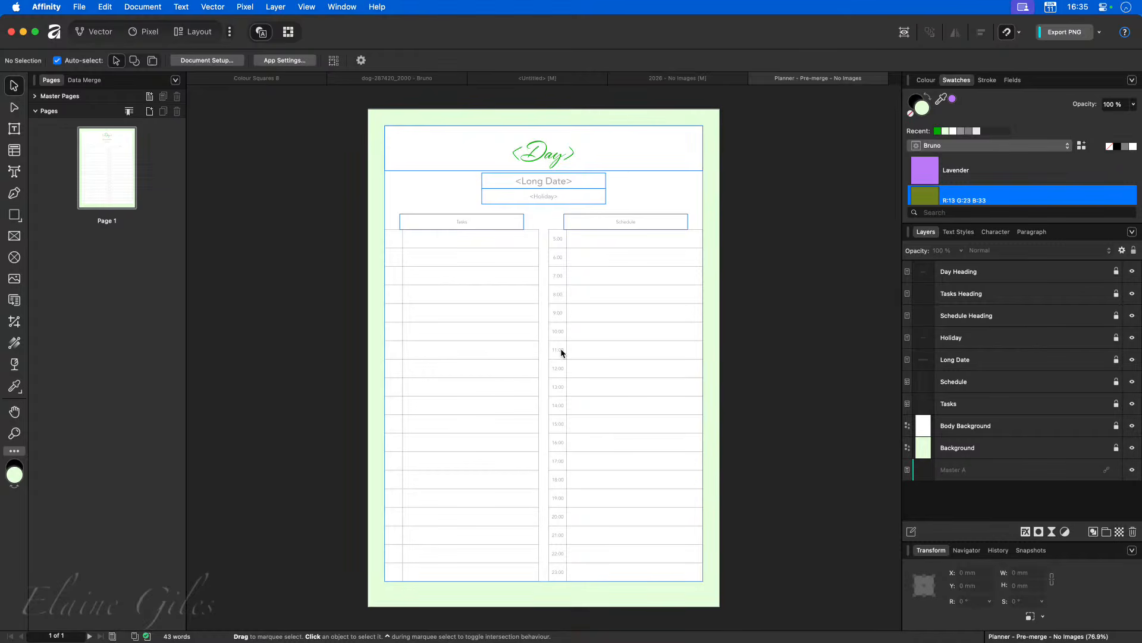
pyautogui.click(755, 78)
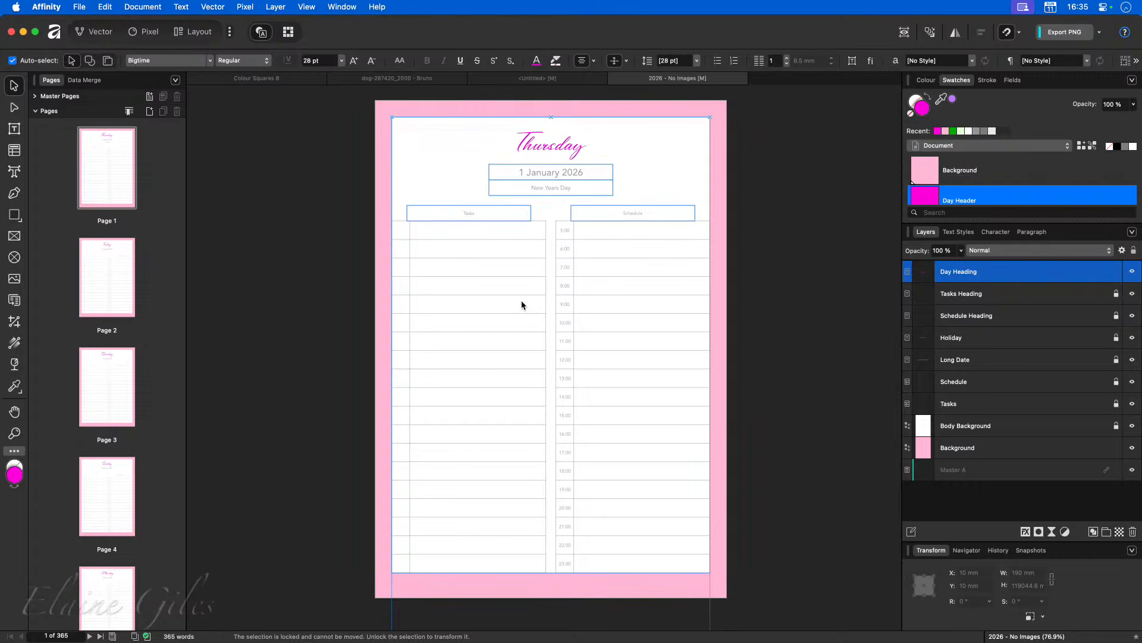
pyautogui.click(338, 187)
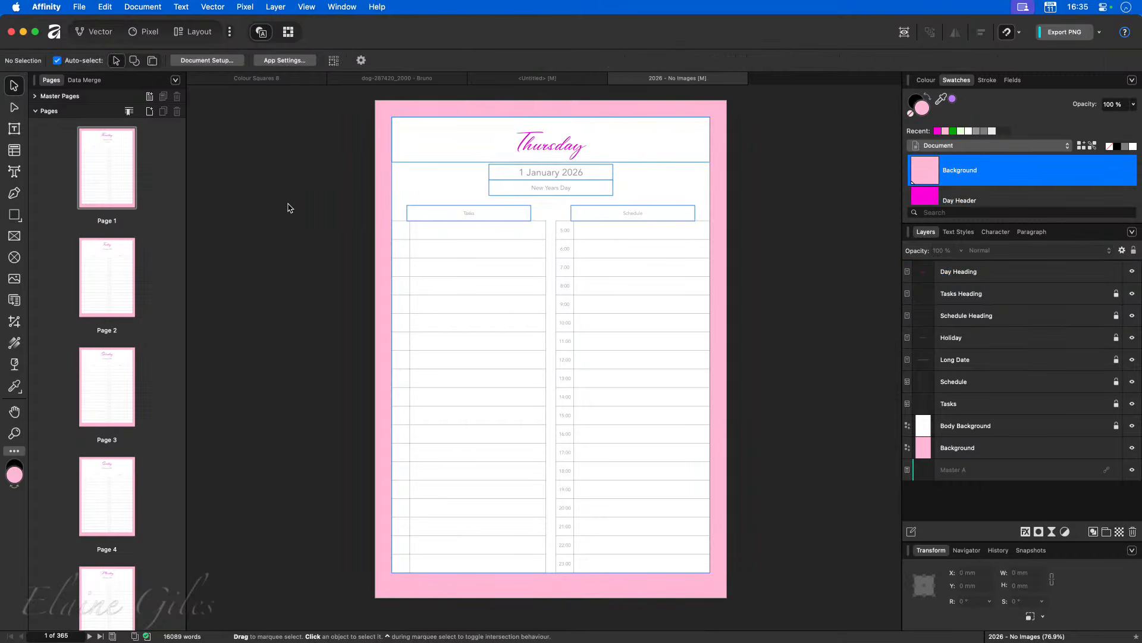
pyautogui.press('super+s')
pyautogui.press('super+w')
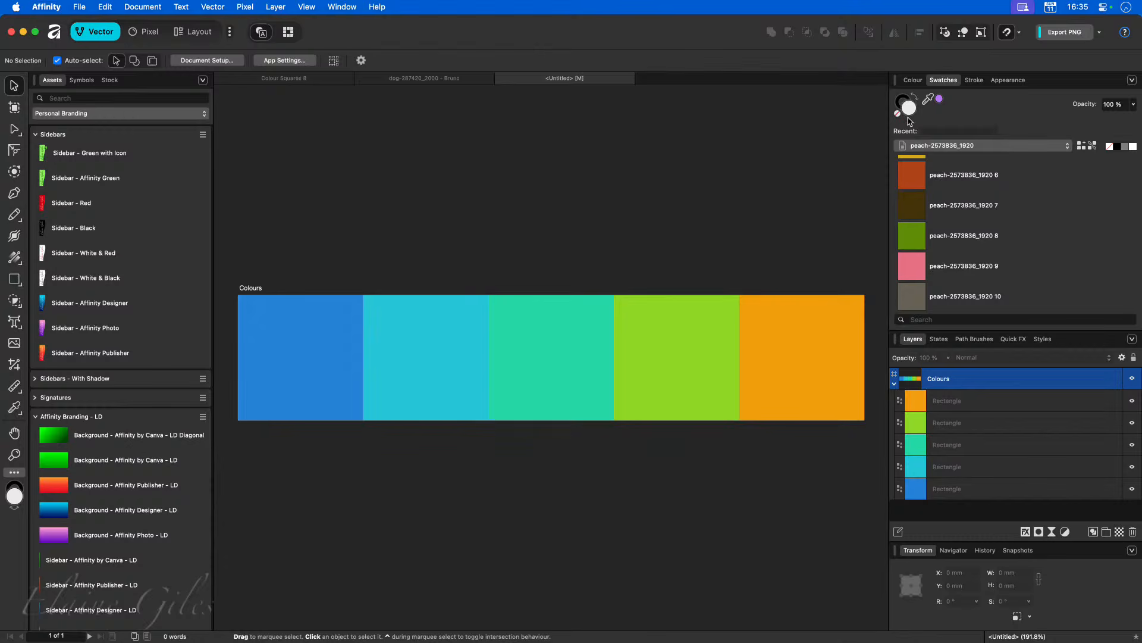
# Step: Show the Gradients palette and fill the blue square with the White to black gradient
pyautogui.click(950, 146)
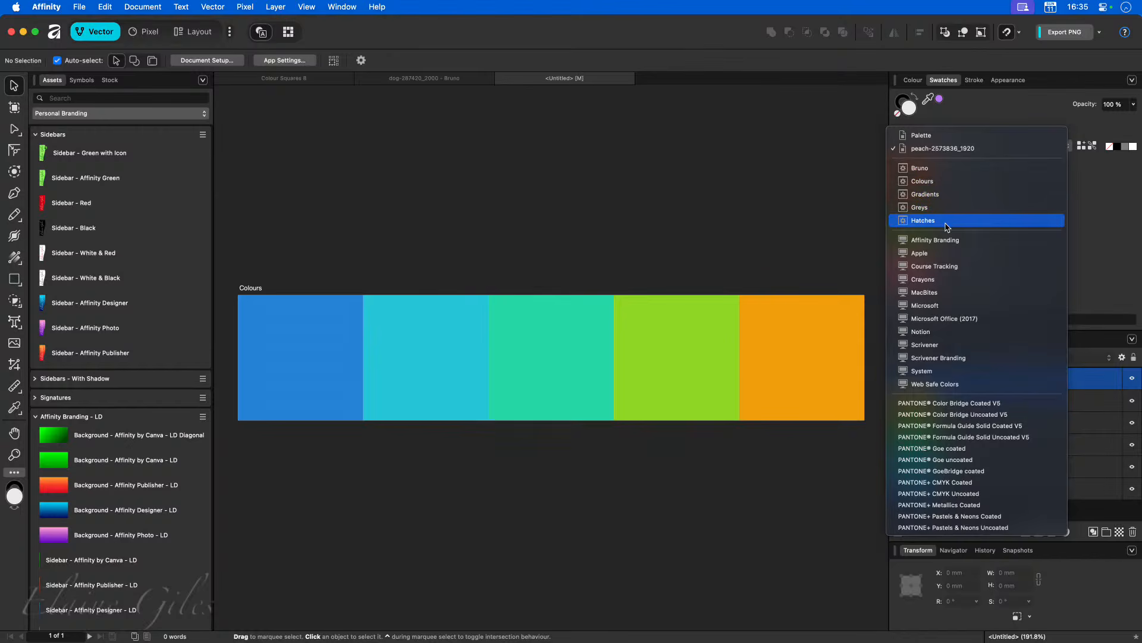
pyautogui.click(946, 201)
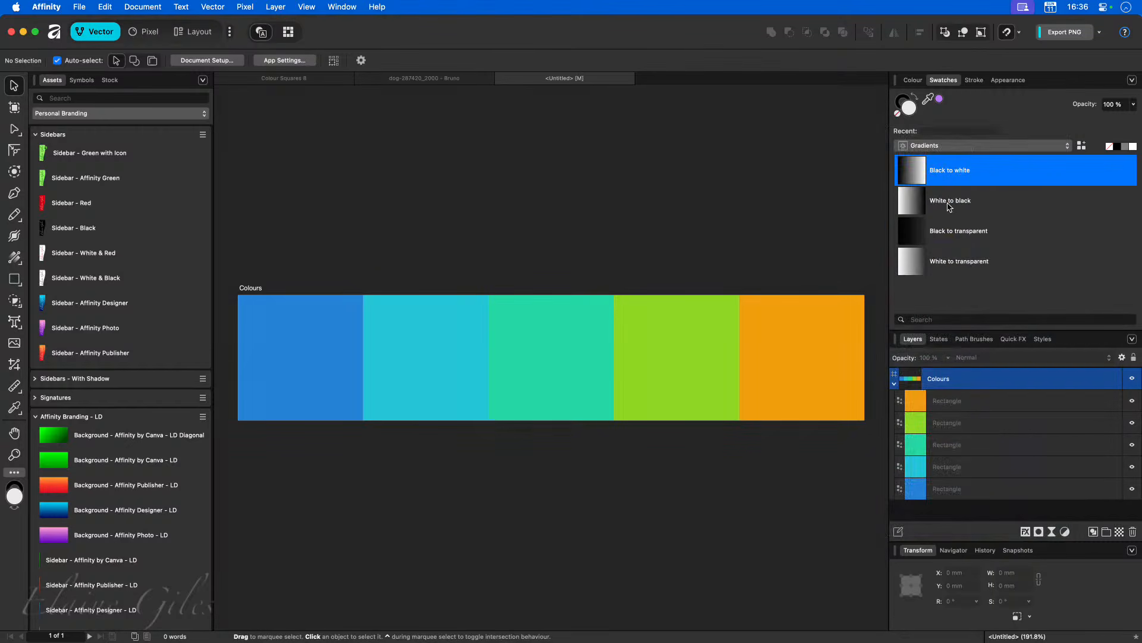
pyautogui.click(343, 369)
pyautogui.click(911, 209)
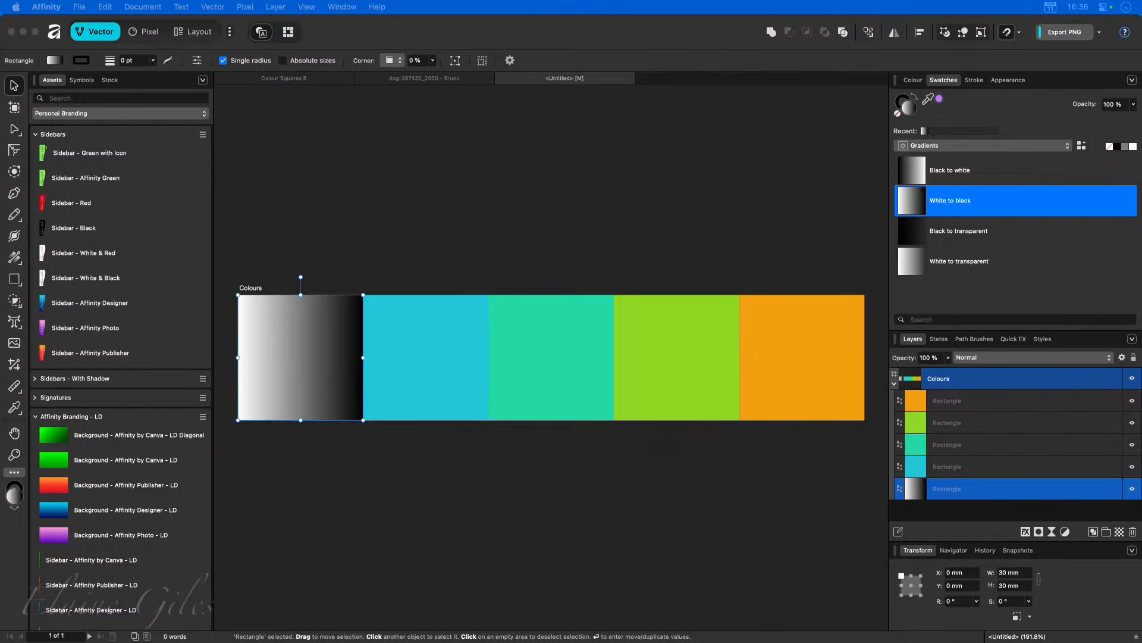
# Step: Look over the files in the 18 - Gradients folder in Finder and bring up the GrdToAfpalette converter page enlarged in Vivaldi
pyautogui.moveTo(0, 268); pyautogui.dragTo(496, 210)
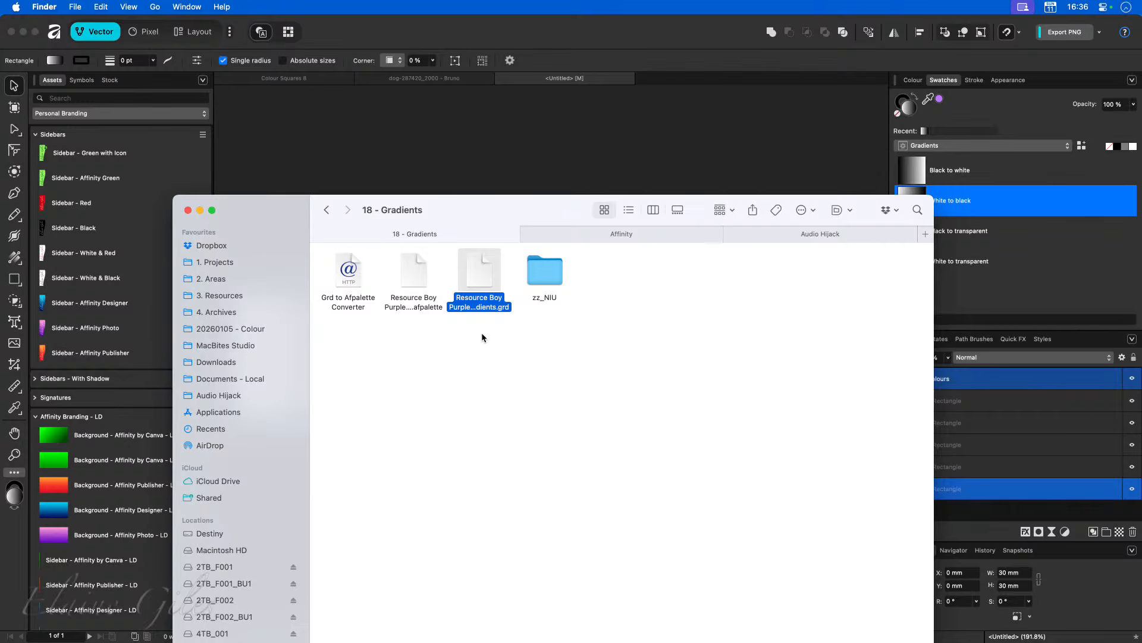
pyautogui.moveTo(525, 210); pyautogui.dragTo(0, 272)
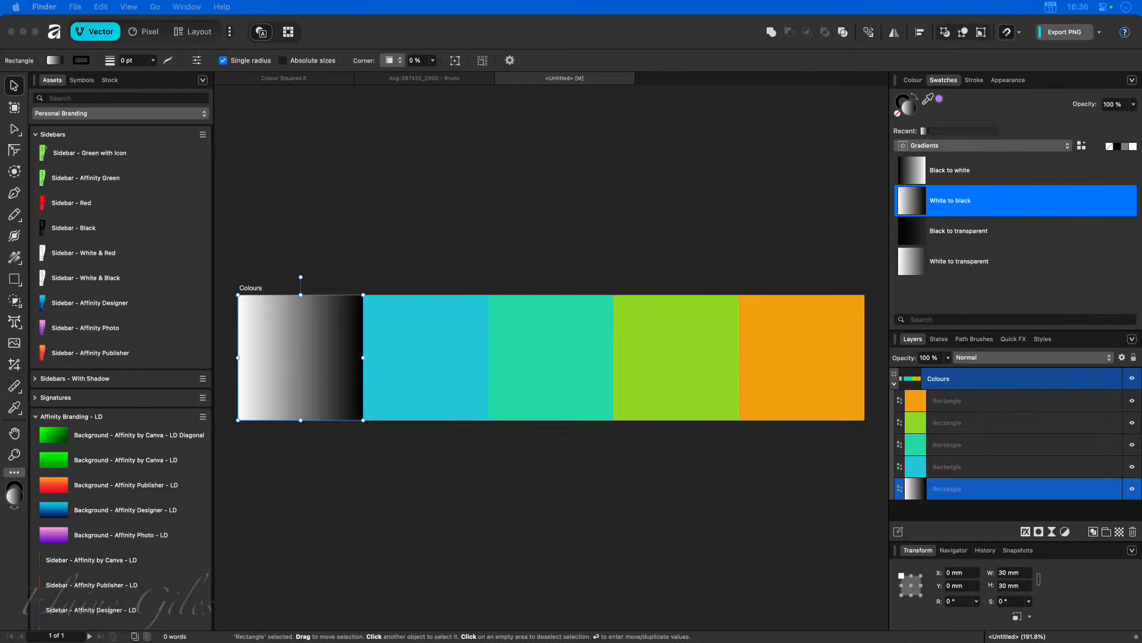
pyautogui.press('super+Tab')
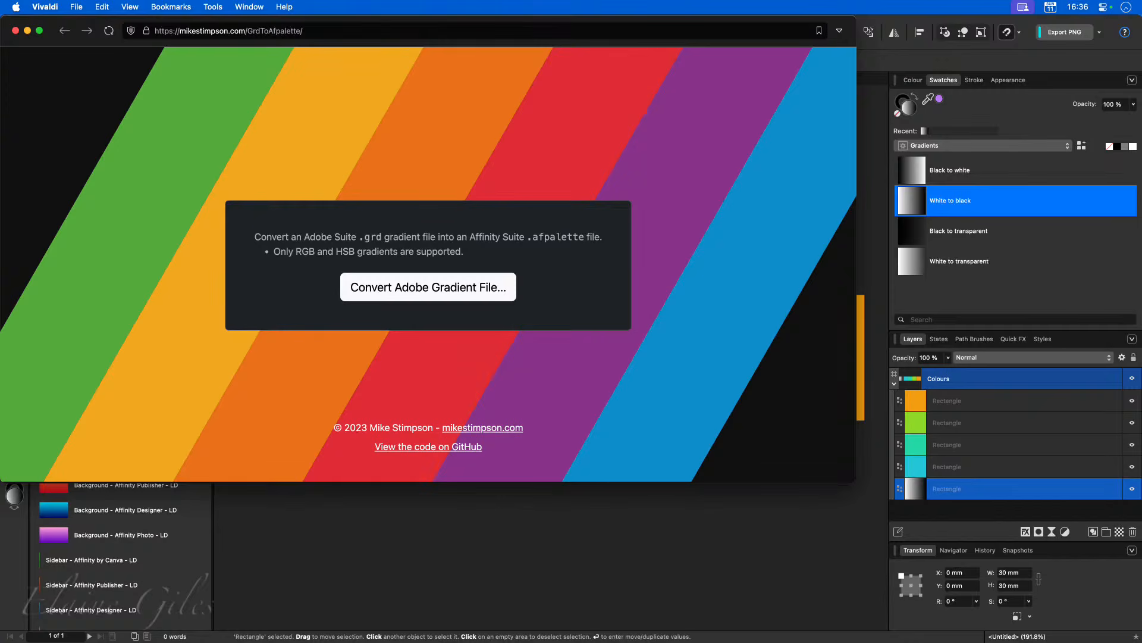
pyautogui.hotkey('ctrl', 'alt', 'Return')
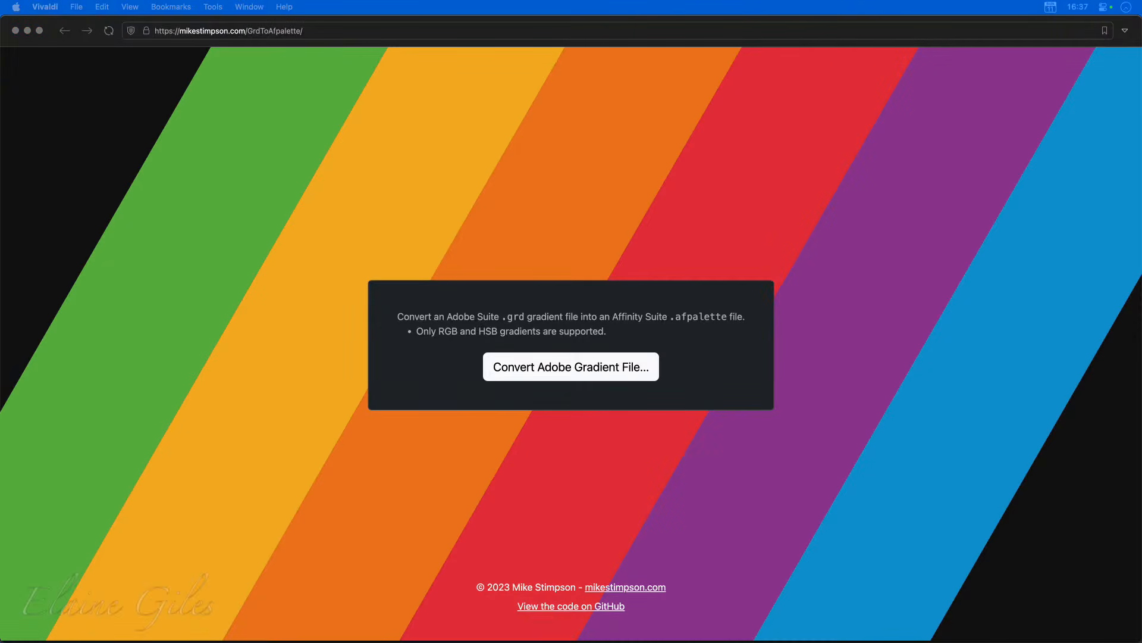
# Step: Try to convert Resource Boy Purple Gradients.grd by dropping it from the Finder window onto the converter page
pyautogui.moveTo(431, 642); pyautogui.dragTo(431, 632)
pyautogui.moveTo(469, 513); pyautogui.dragTo(413, 480)
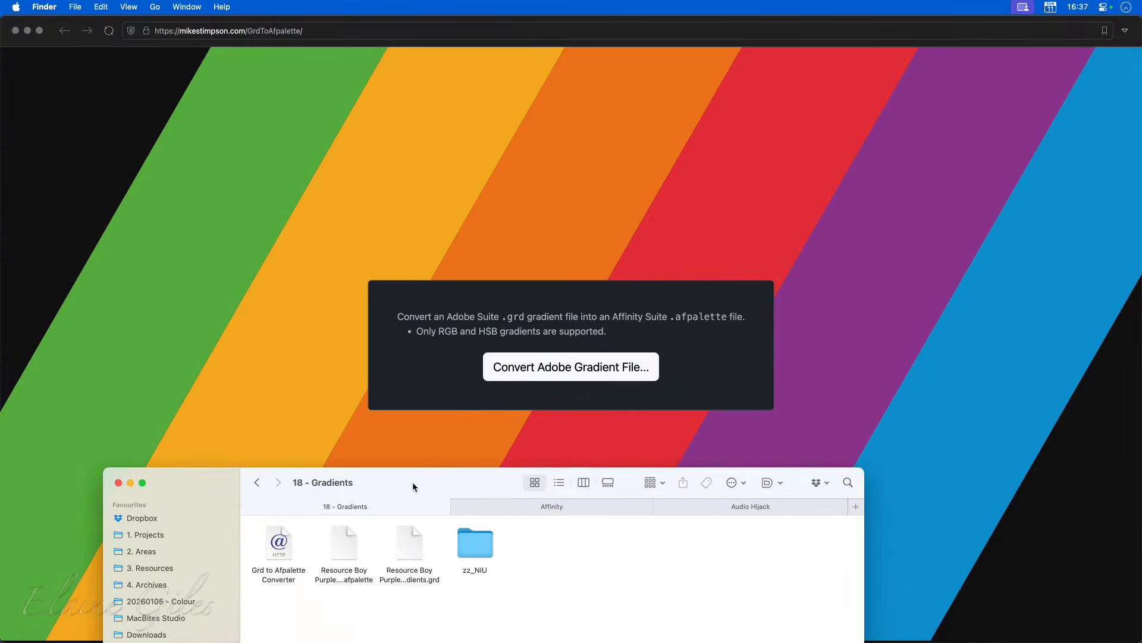
pyautogui.click(413, 545)
pyautogui.moveTo(412, 544); pyautogui.dragTo(518, 373)
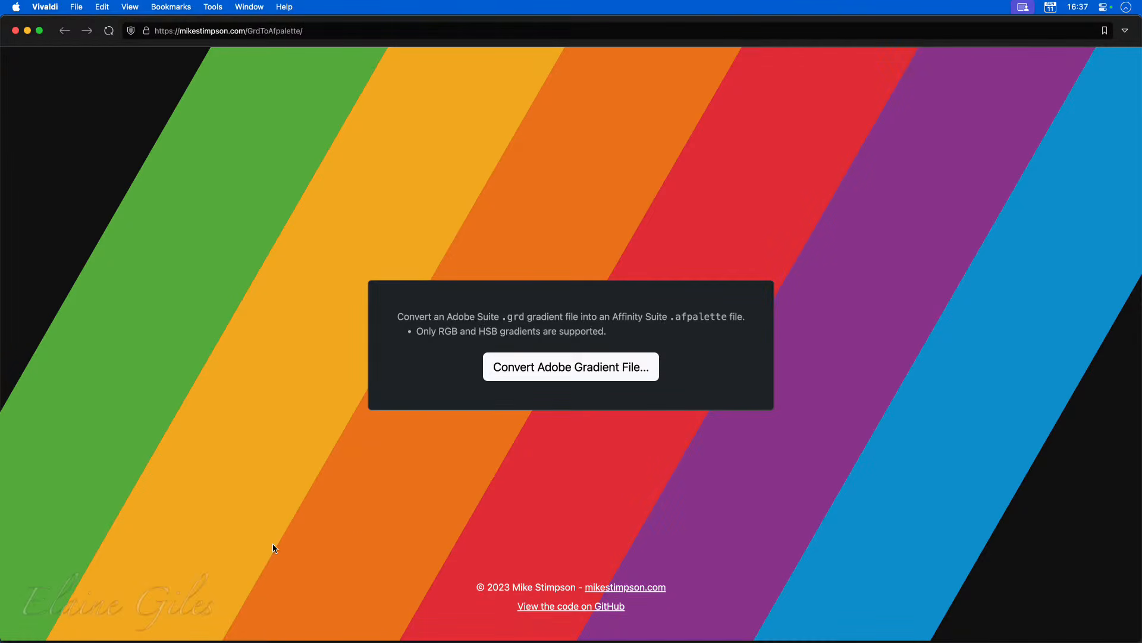
# Step: Switch to Finder and check the Downloads folder in a new tab for the Resource Boy Purple Gradients file
pyautogui.press('super+space')
pyautogui.write('find')
pyautogui.press('Return')
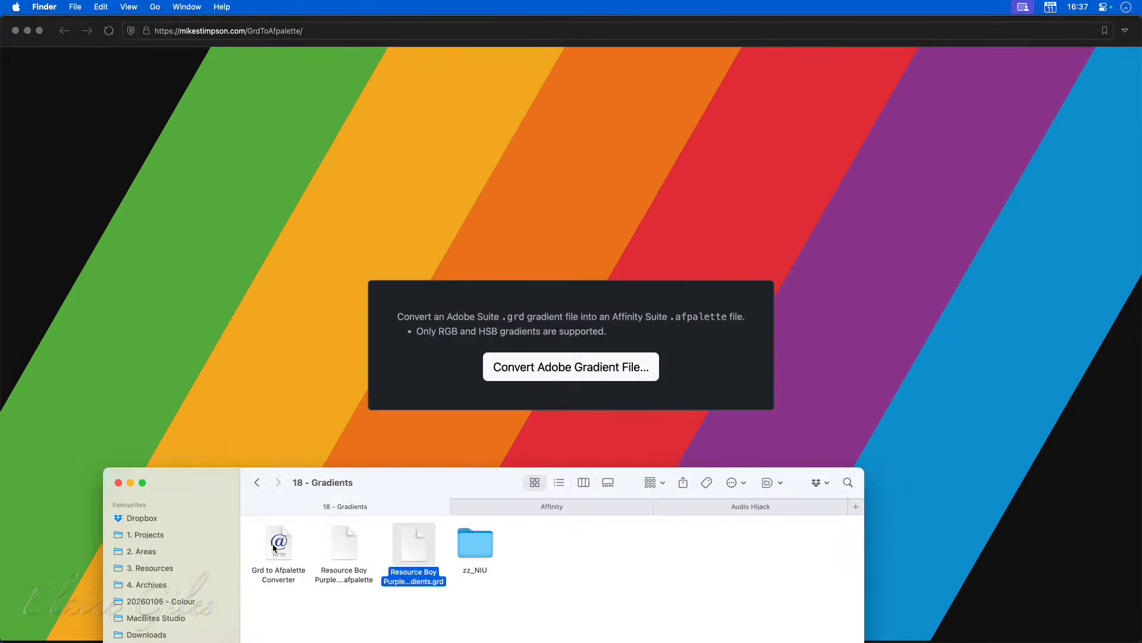
pyautogui.click(855, 506)
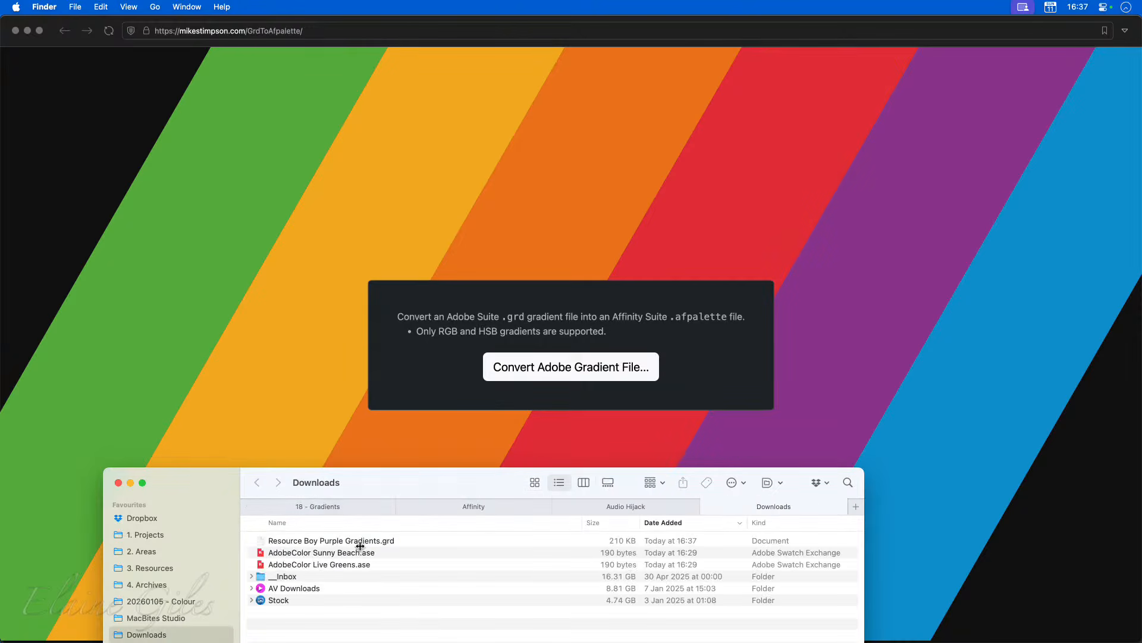
pyautogui.click(360, 545)
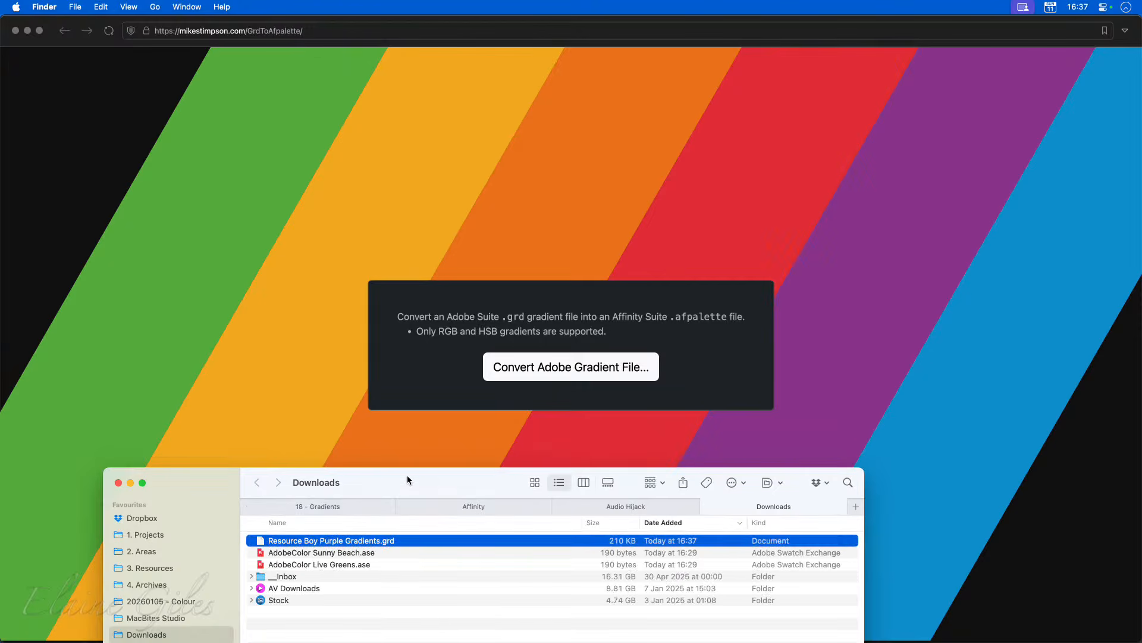
pyautogui.moveTo(408, 476); pyautogui.dragTo(0, 506)
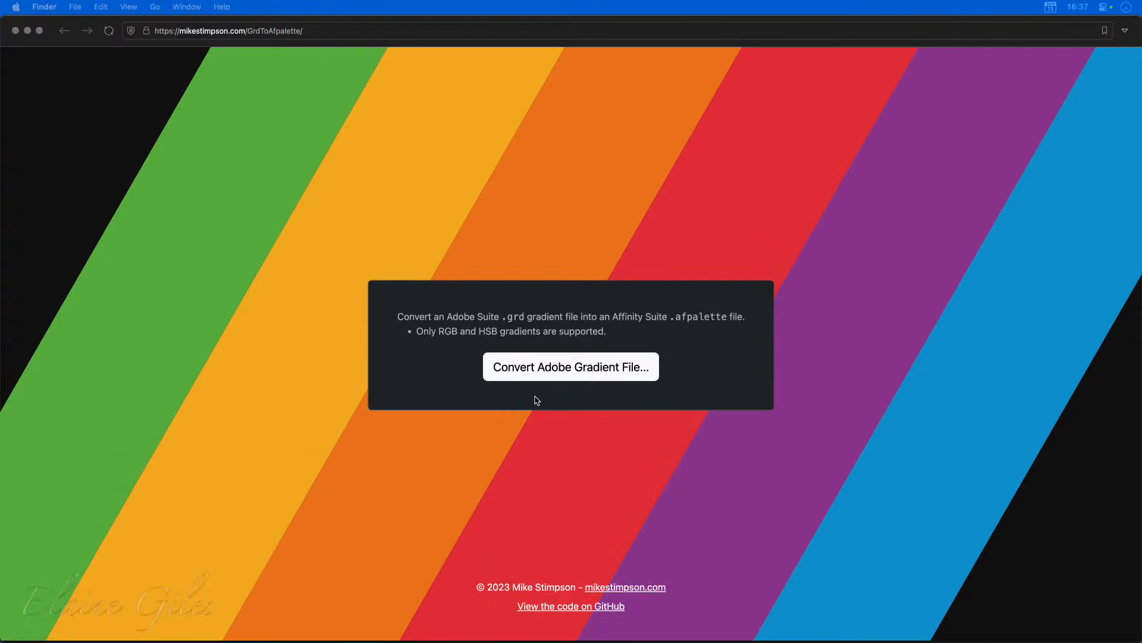
# Step: Convert Resource Boy Purple Gradients.grd from the 18 - Gradients folder into an Affinity palette with the web converter
pyautogui.click(533, 376)
pyautogui.click(533, 377)
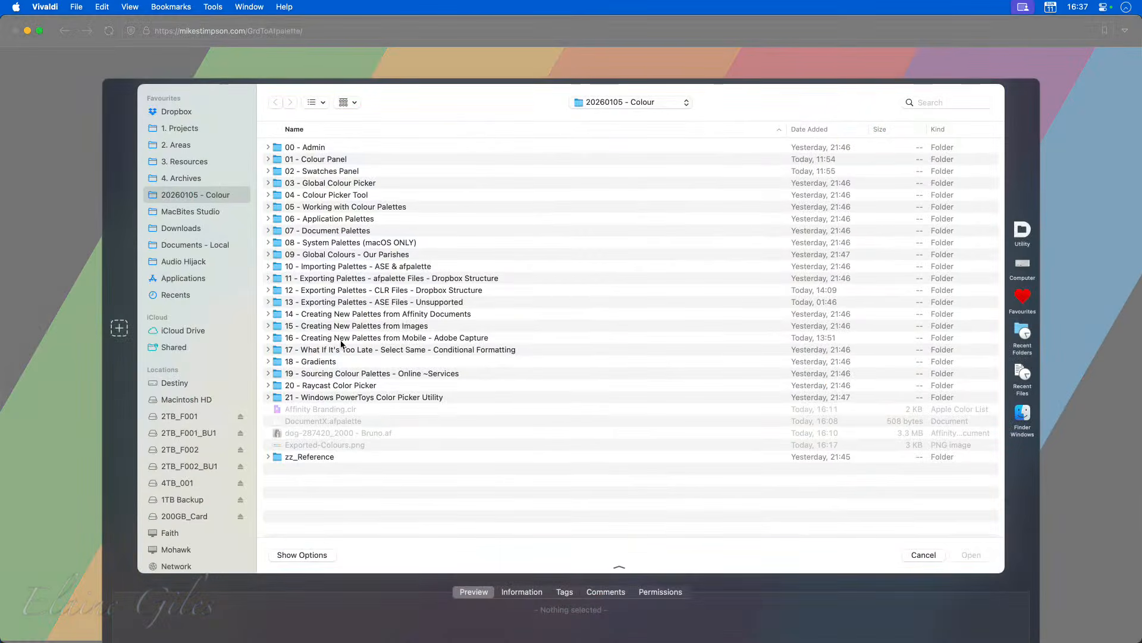
pyautogui.doubleClick(338, 360)
pyautogui.click(355, 173)
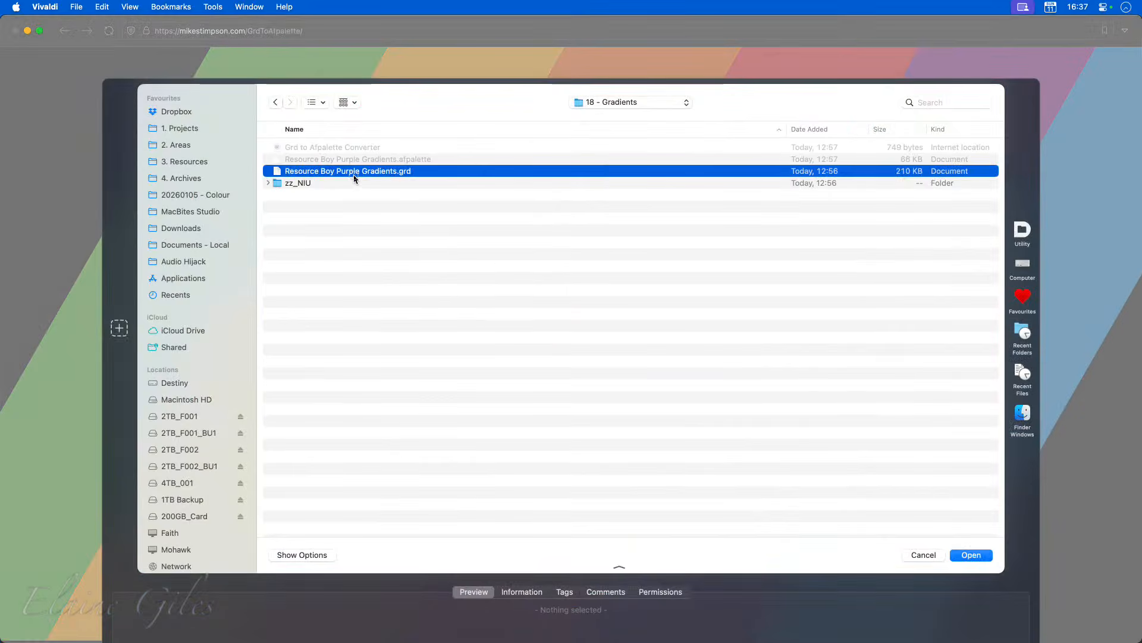
pyautogui.click(968, 553)
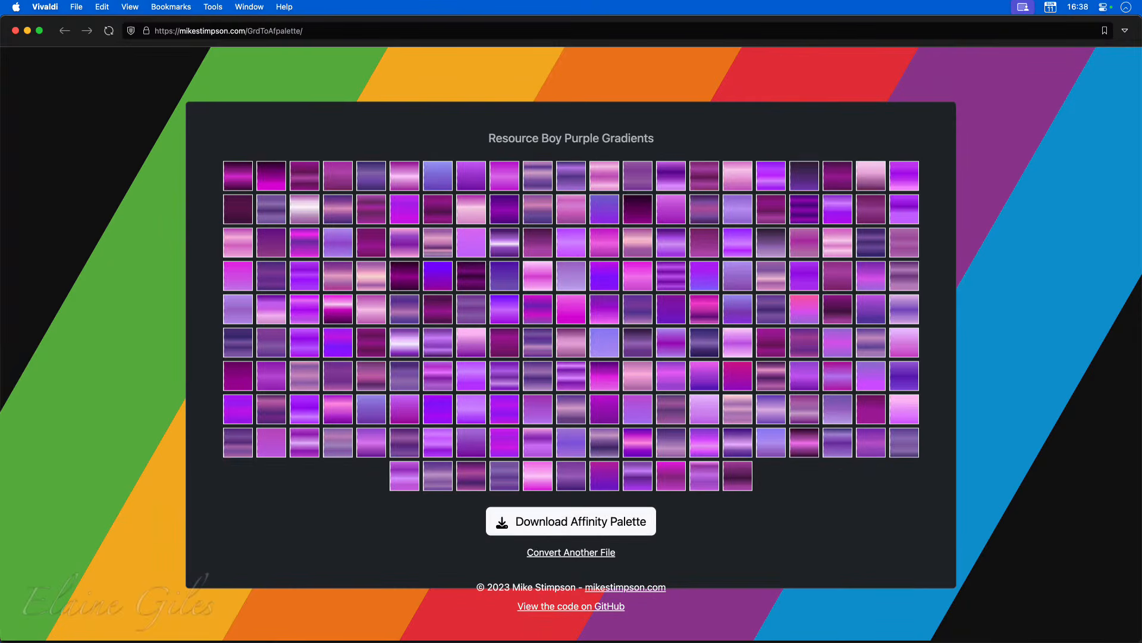
# Step: Locate the converted Resource Boy Purple Gradients.afpalette file in the Downloads folder in Finder
pyautogui.moveTo(0, 468); pyautogui.dragTo(512, 385)
pyautogui.click(445, 444)
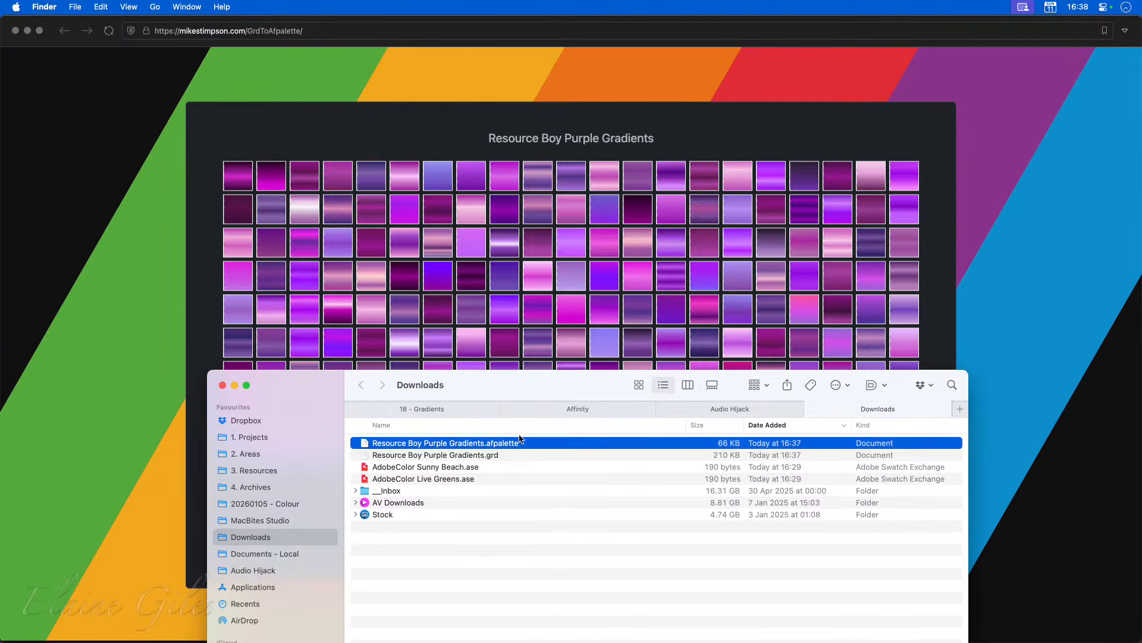
pyautogui.moveTo(505, 386); pyautogui.dragTo(0, 381)
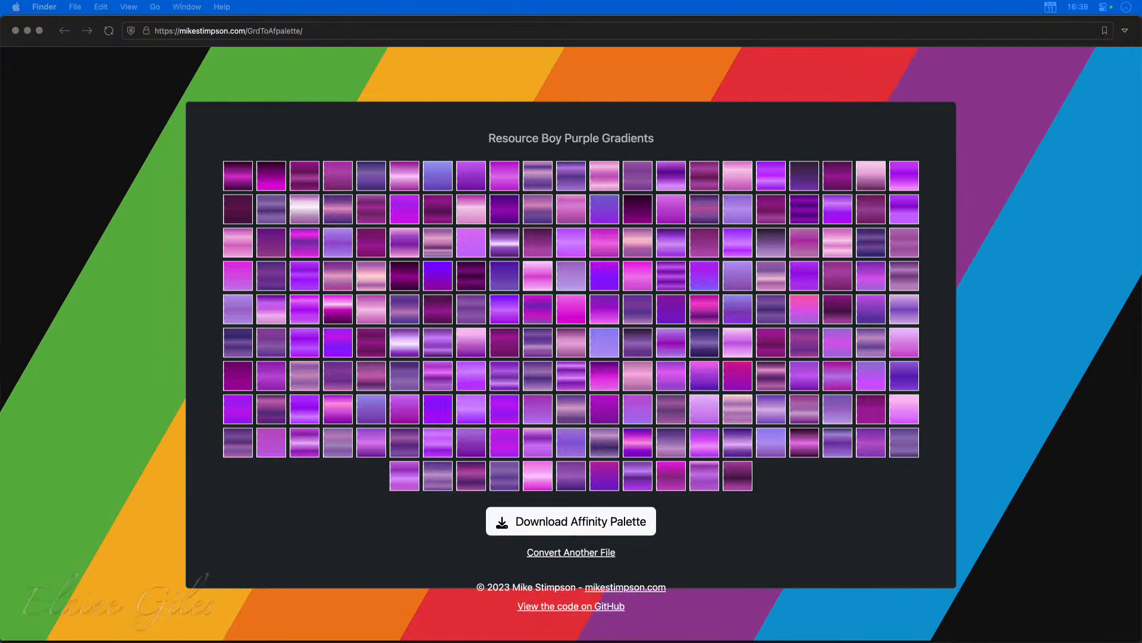
# Step: Return to Affinity and import Resource Boy Purple Gradients.afpalette from Downloads as a document palette
pyautogui.click(148, 145)
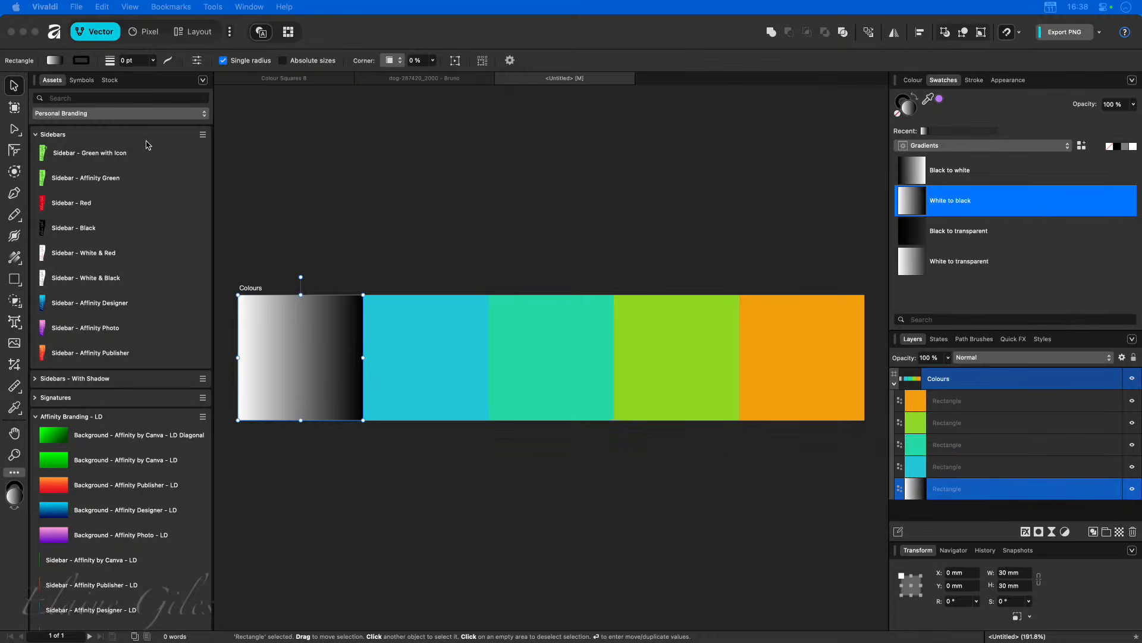
pyautogui.click(501, 230)
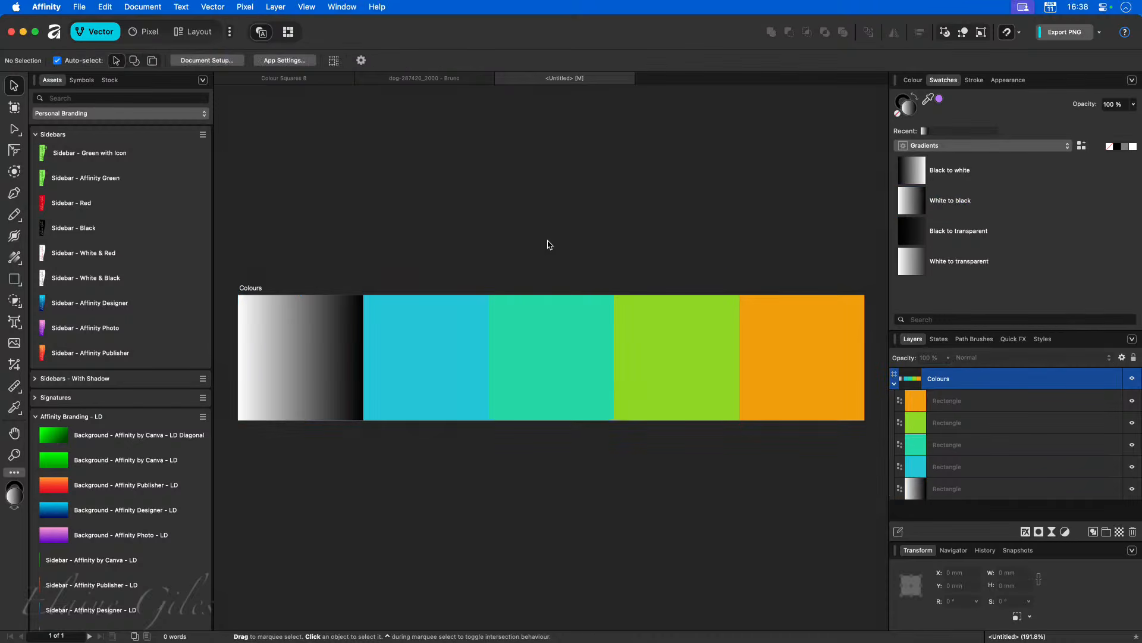
pyautogui.click(1133, 80)
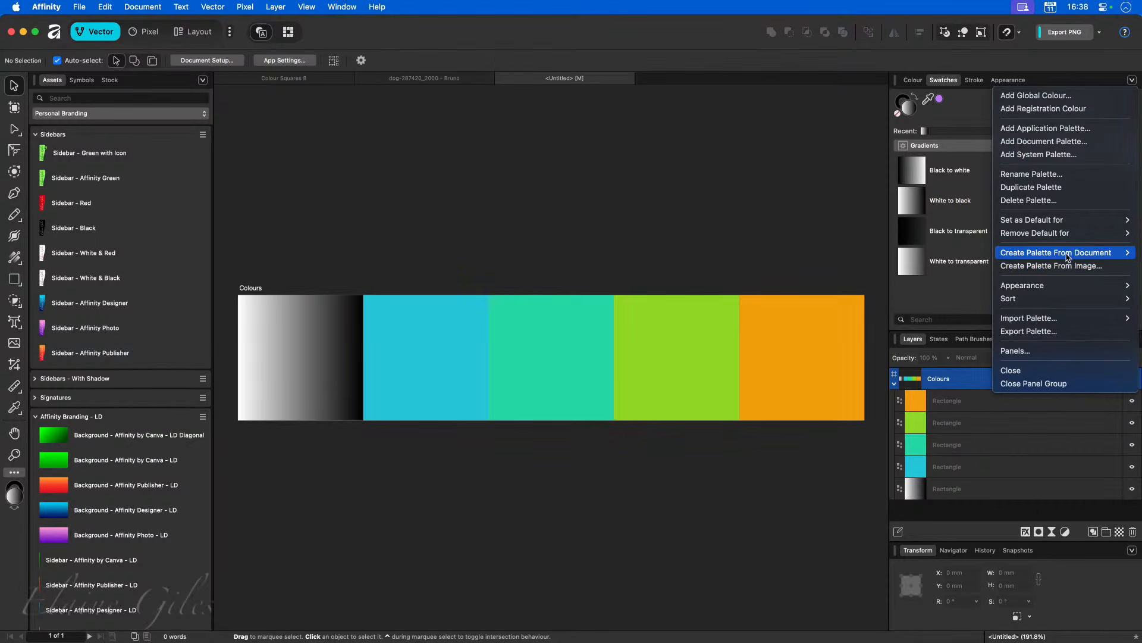
pyautogui.moveTo(1060, 320)
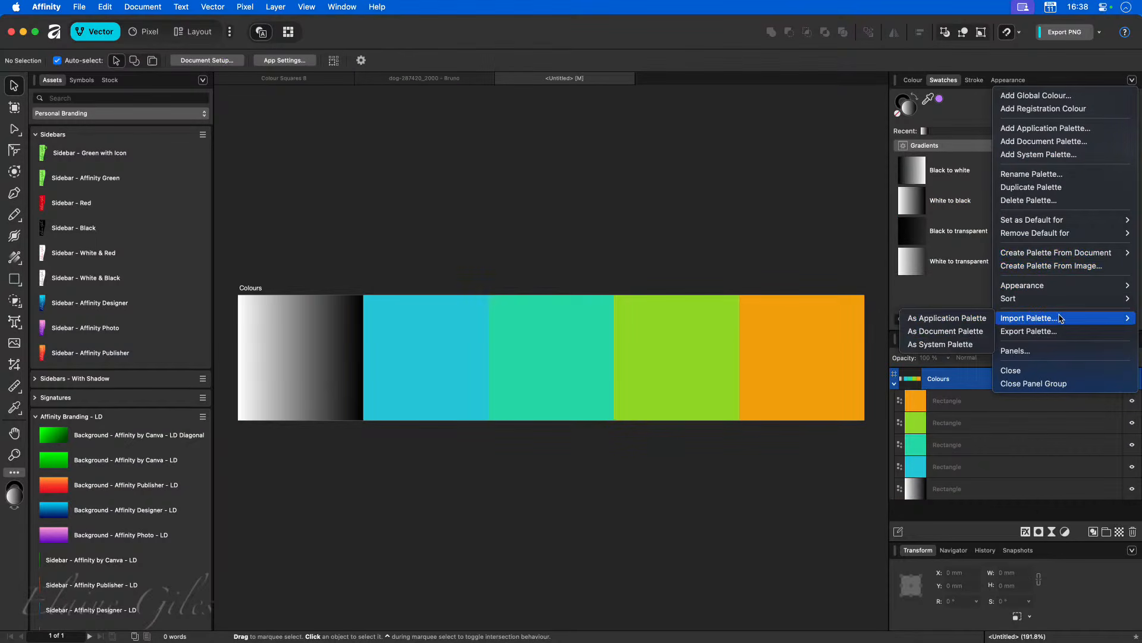
pyautogui.click(959, 331)
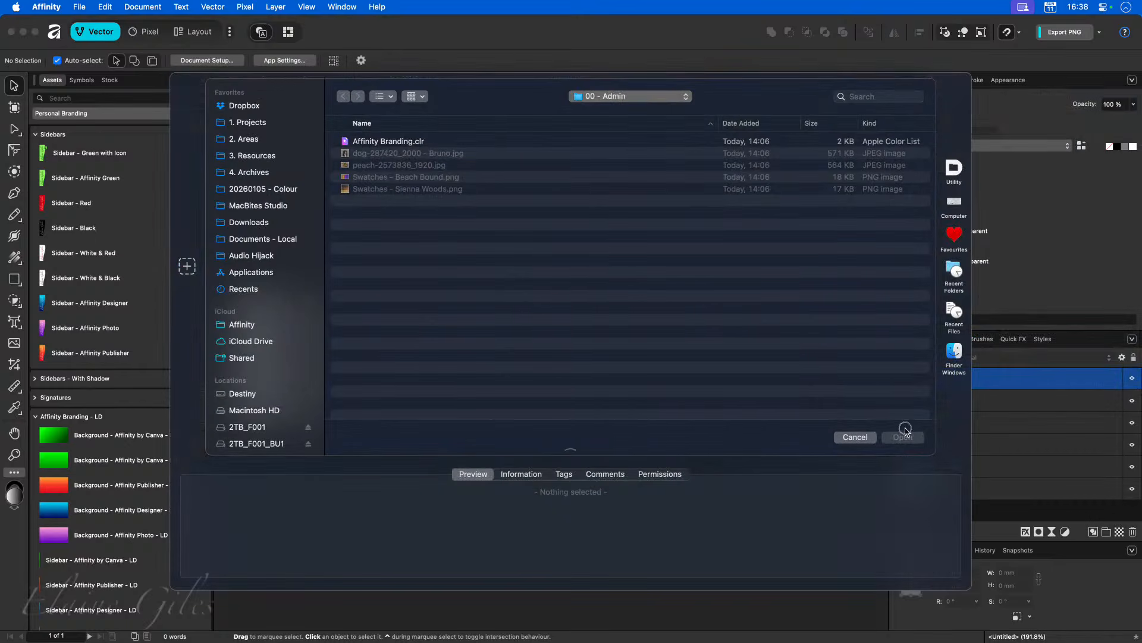
pyautogui.click(274, 223)
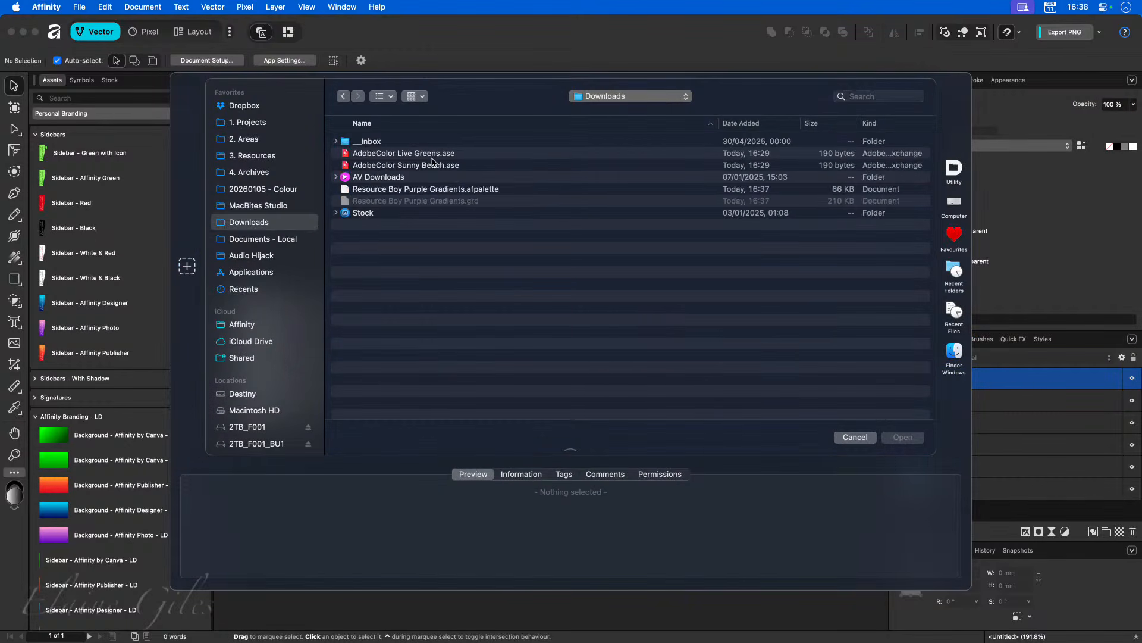
pyautogui.click(741, 123)
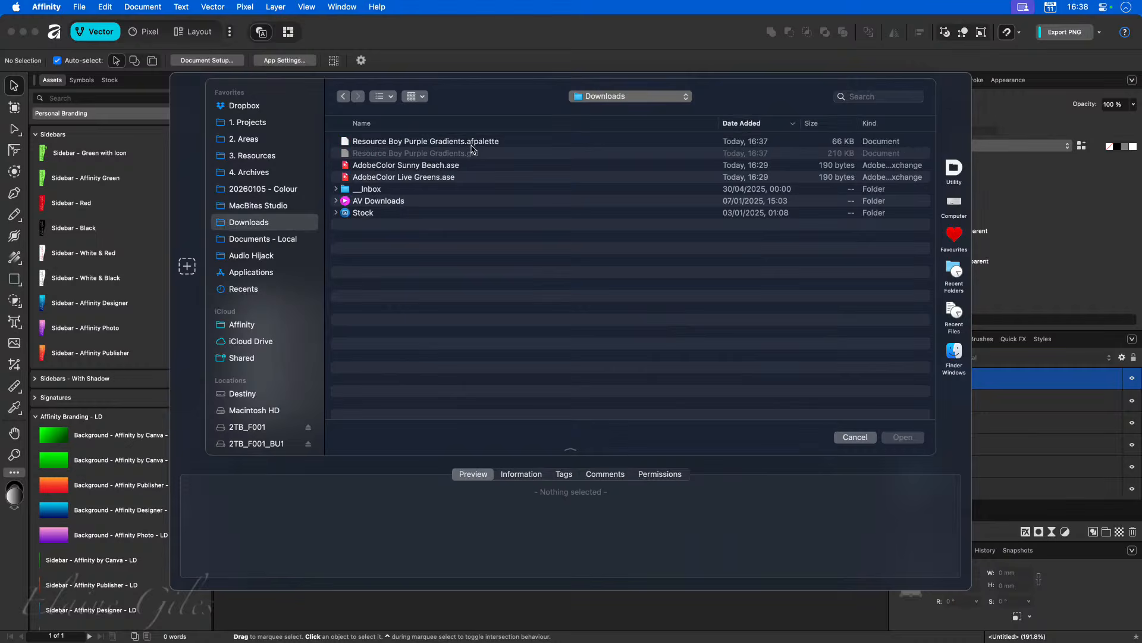
pyautogui.click(419, 141)
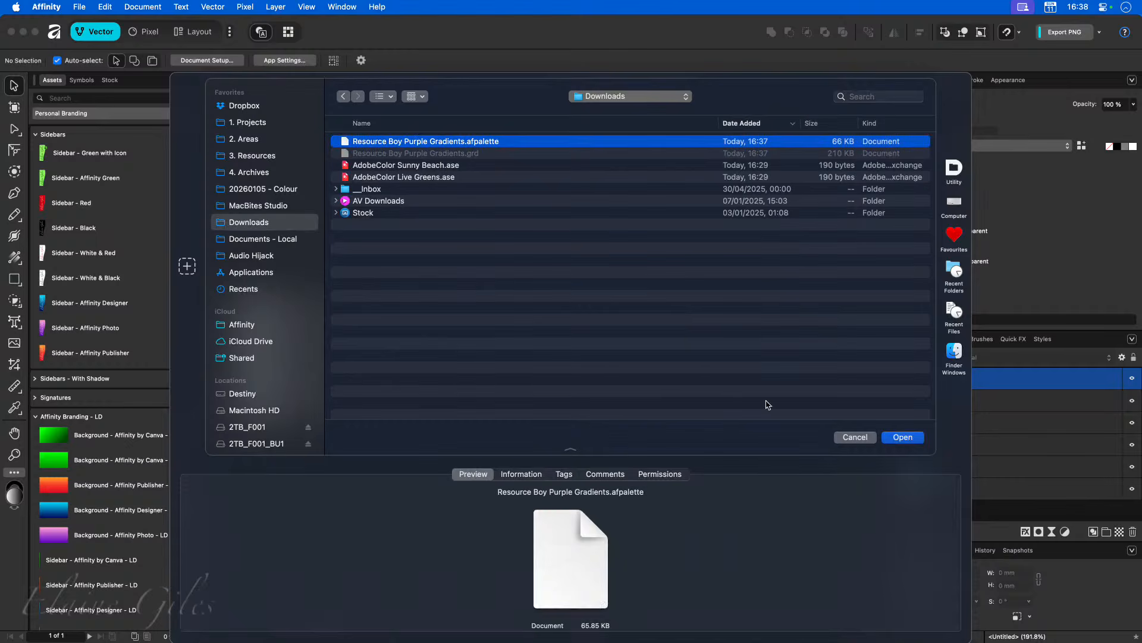
pyautogui.click(899, 438)
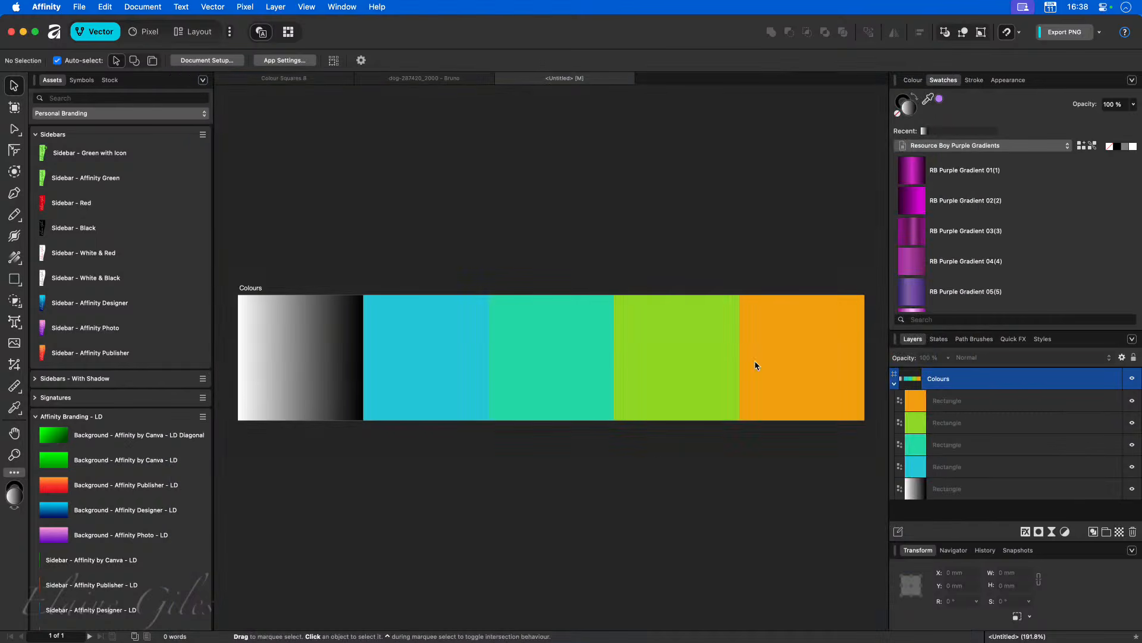
# Step: Fill the black-and-white gradient square at the start of the row with RB Purple Gradient 08(8)
pyautogui.scroll(-1, 965, 258)
pyautogui.scroll(-5, 966, 258)
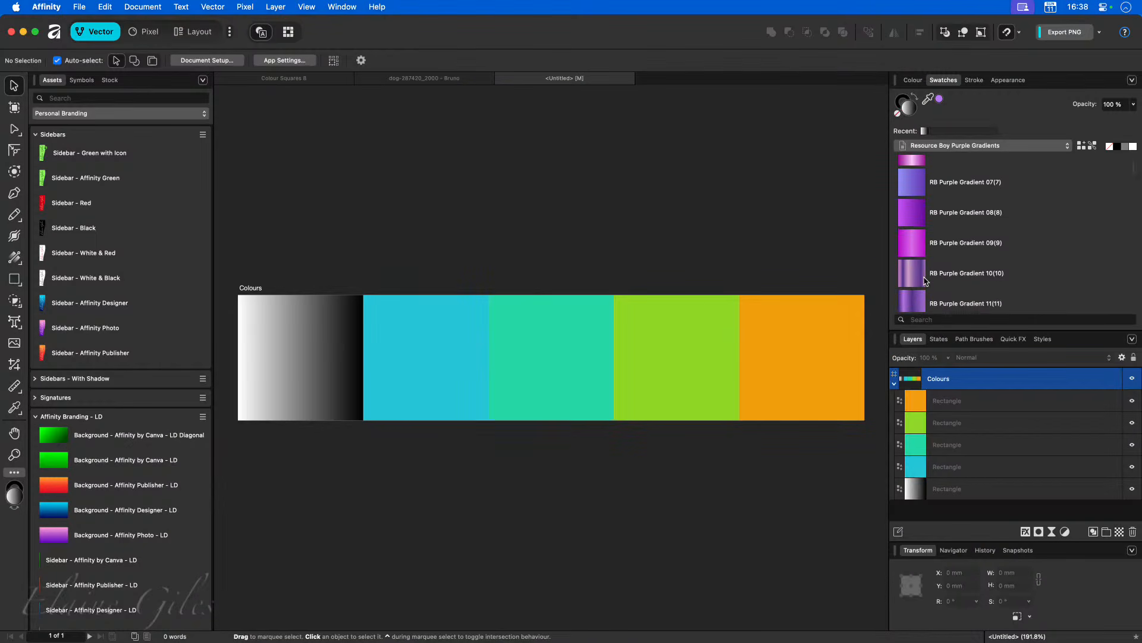
pyautogui.click(325, 371)
pyautogui.click(923, 214)
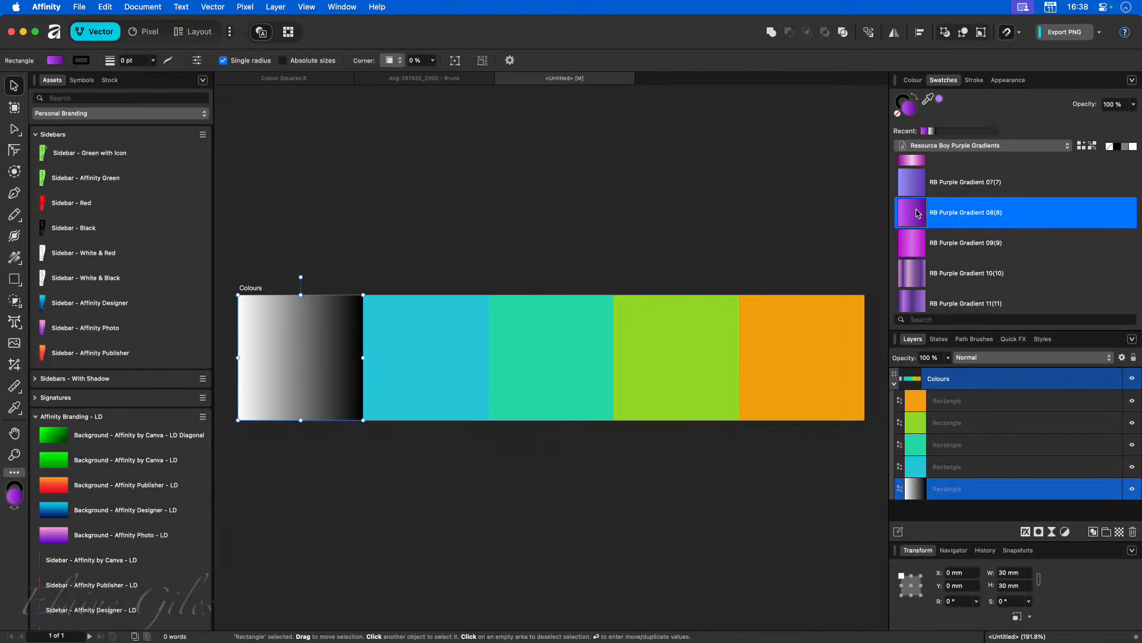
# Step: Fill the blue, teal, green and orange squares with RB Purple Gradients 09(9), 10(10), 11(11) and 12(12) respectively, and deselect
pyautogui.click(433, 348)
pyautogui.click(920, 253)
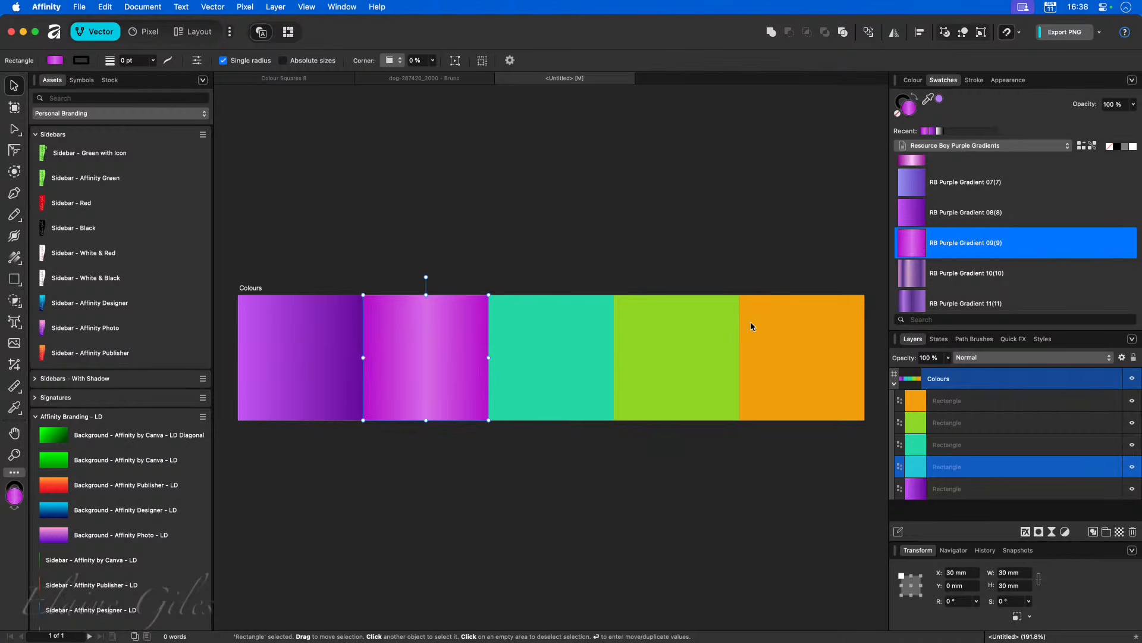
pyautogui.click(541, 342)
pyautogui.click(913, 274)
pyautogui.click(643, 342)
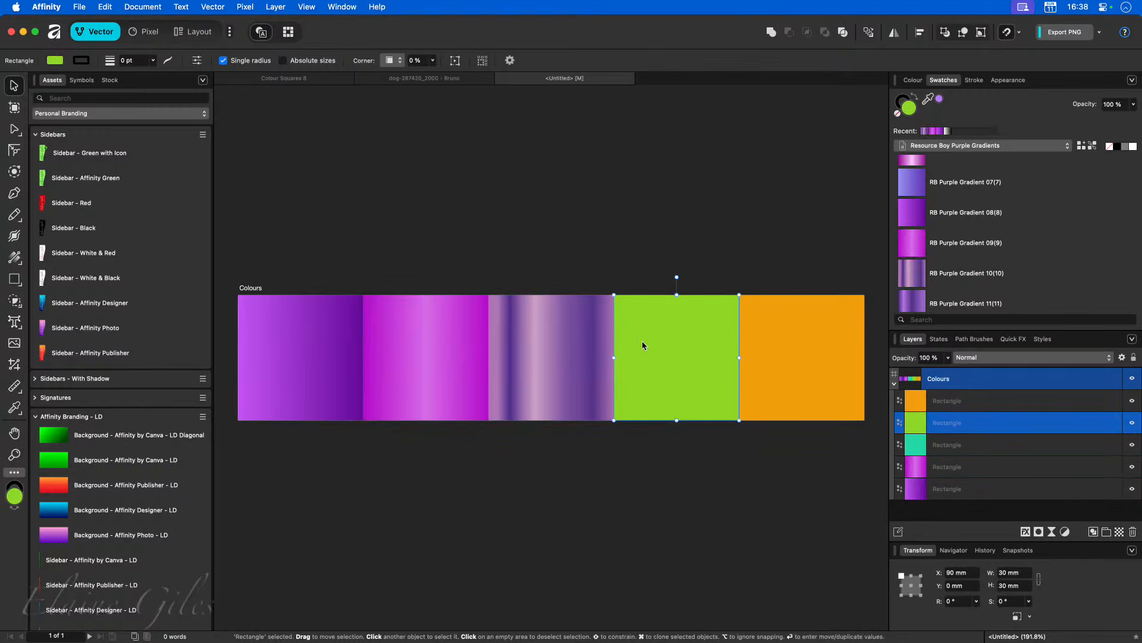
pyautogui.click(912, 304)
pyautogui.click(827, 338)
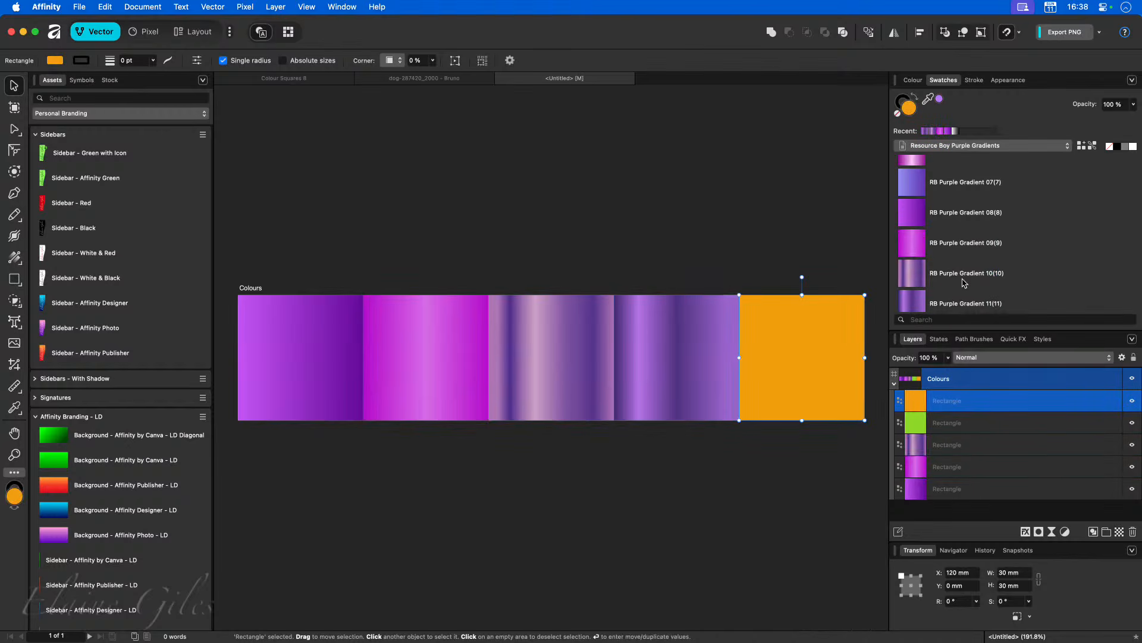
pyautogui.scroll(-4, 913, 238)
pyautogui.click(915, 196)
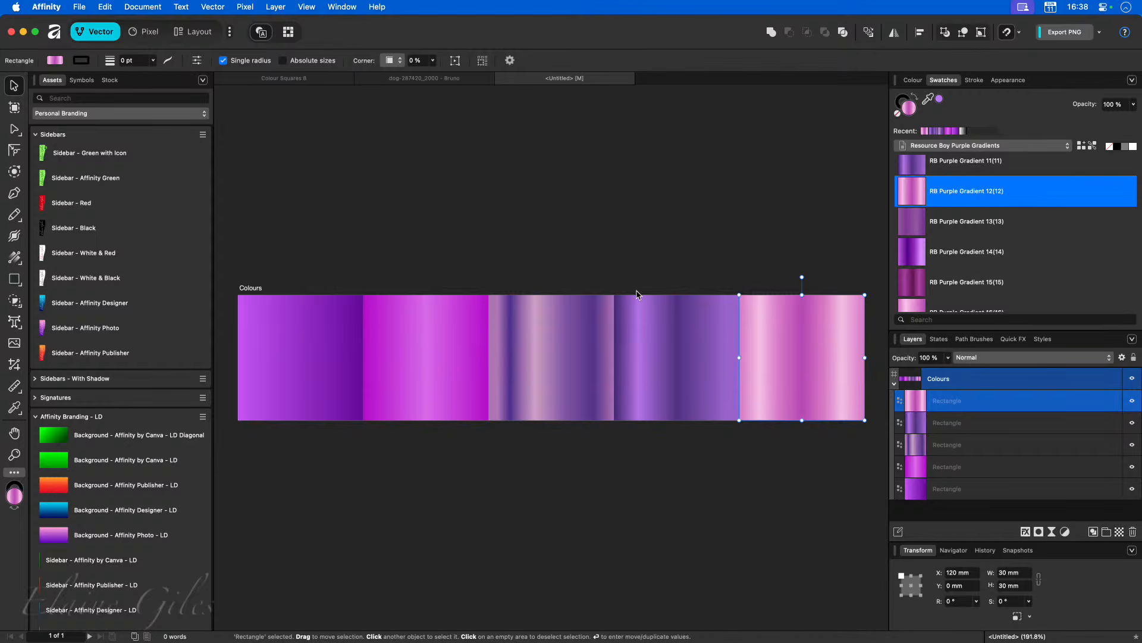
pyautogui.click(486, 251)
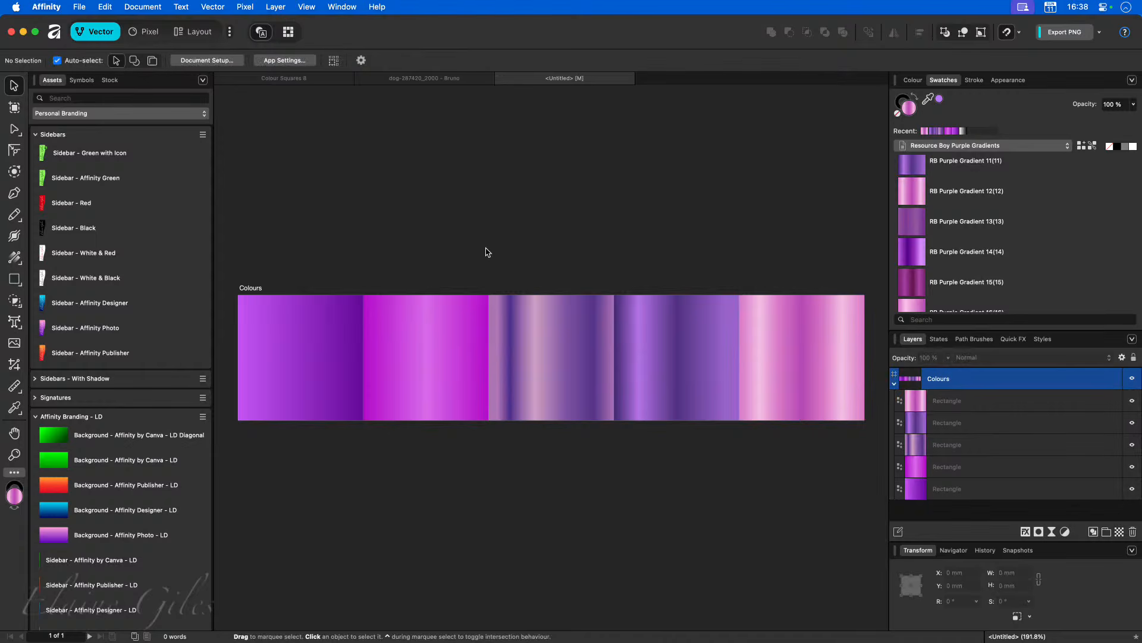
# Step: Undo the purple gradient fills on the second to fifth squares, keeping only the first square's gradient
pyautogui.press('super+z')
pyautogui.press('super+z')
pyautogui.press('super+z')
pyautogui.press('super+z')
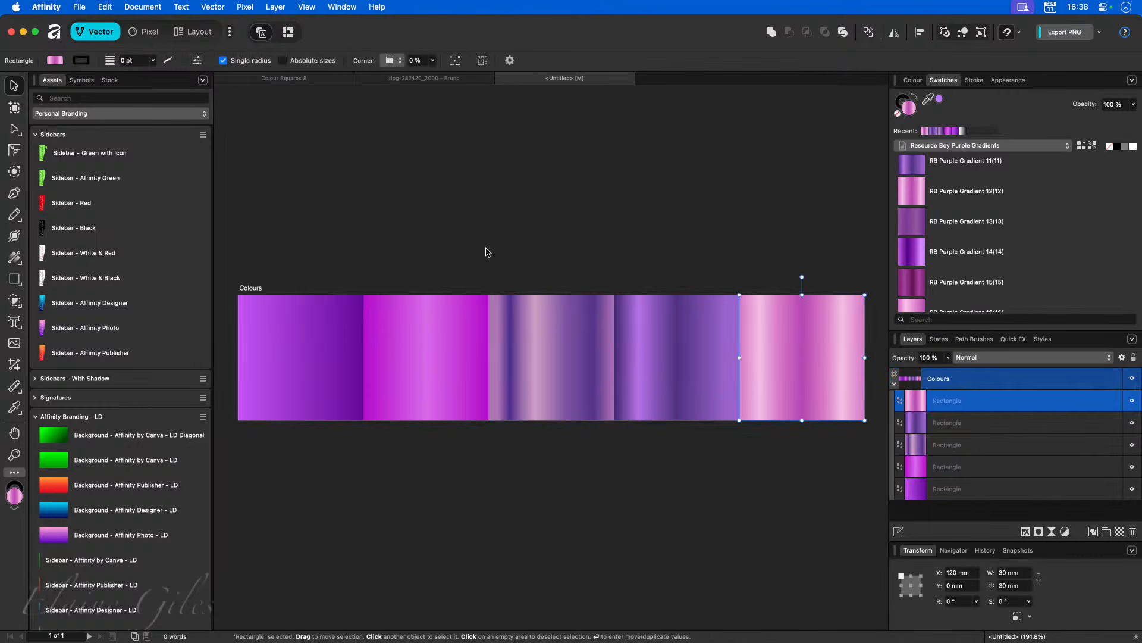
pyautogui.press('super+z')
pyautogui.press('super+z')
pyautogui.press('super+z')
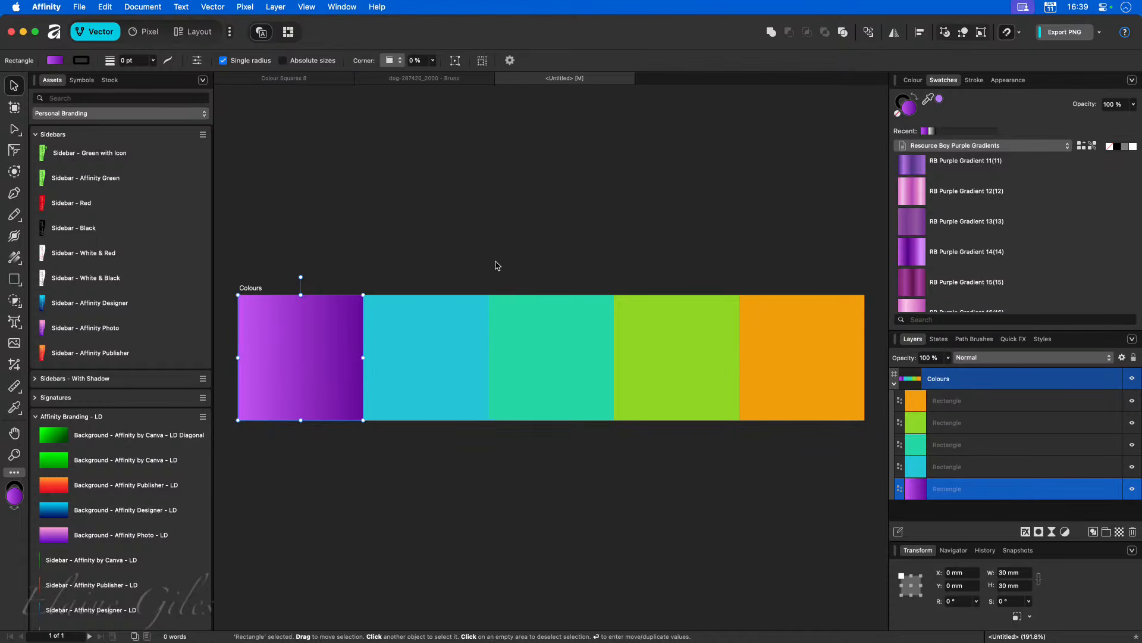
# Step: Search Raycast for "color", examine the Color Picker extension's commands and colour format in Raycast Settings, and close the settings
pyautogui.hotkey('alt', 'space')
pyautogui.write('color')
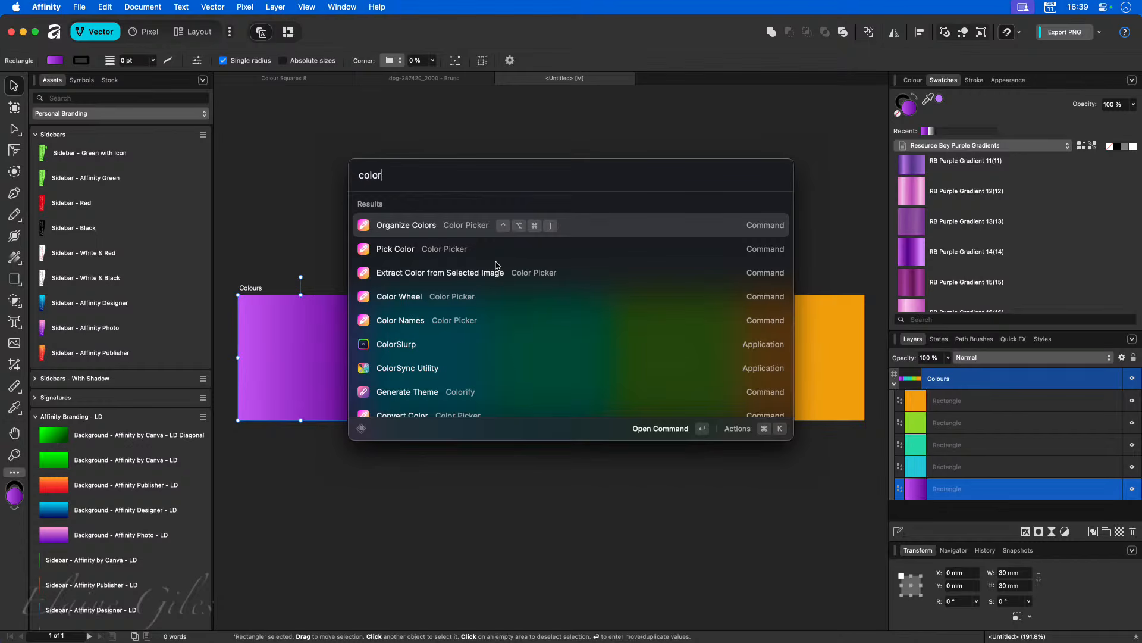
pyautogui.press('super+comma')
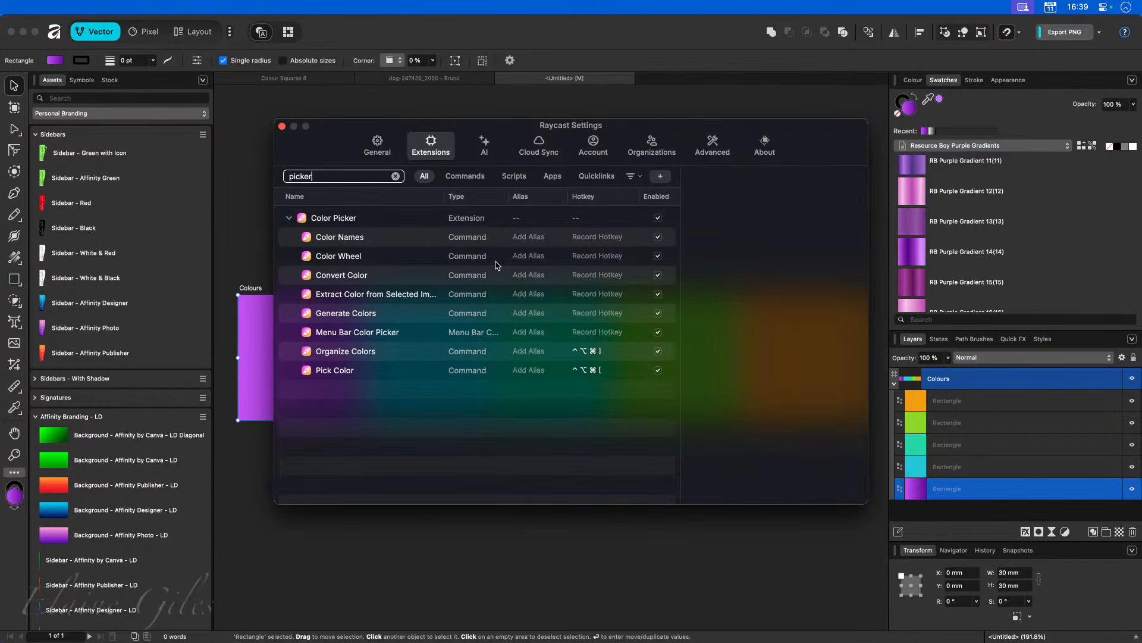
pyautogui.click(374, 220)
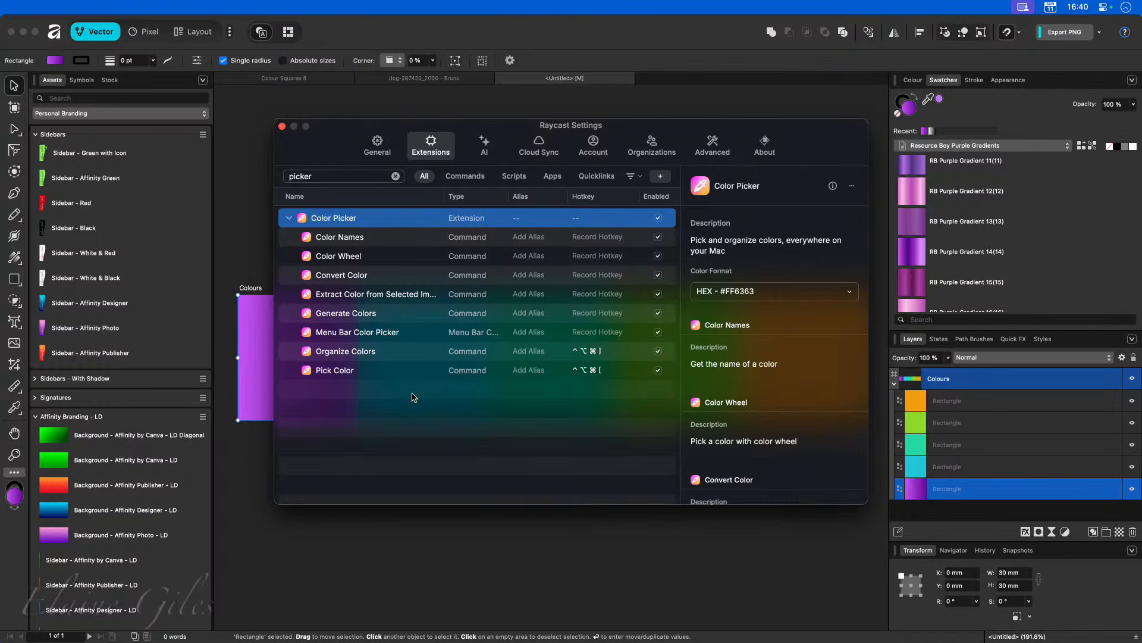
pyautogui.click(282, 127)
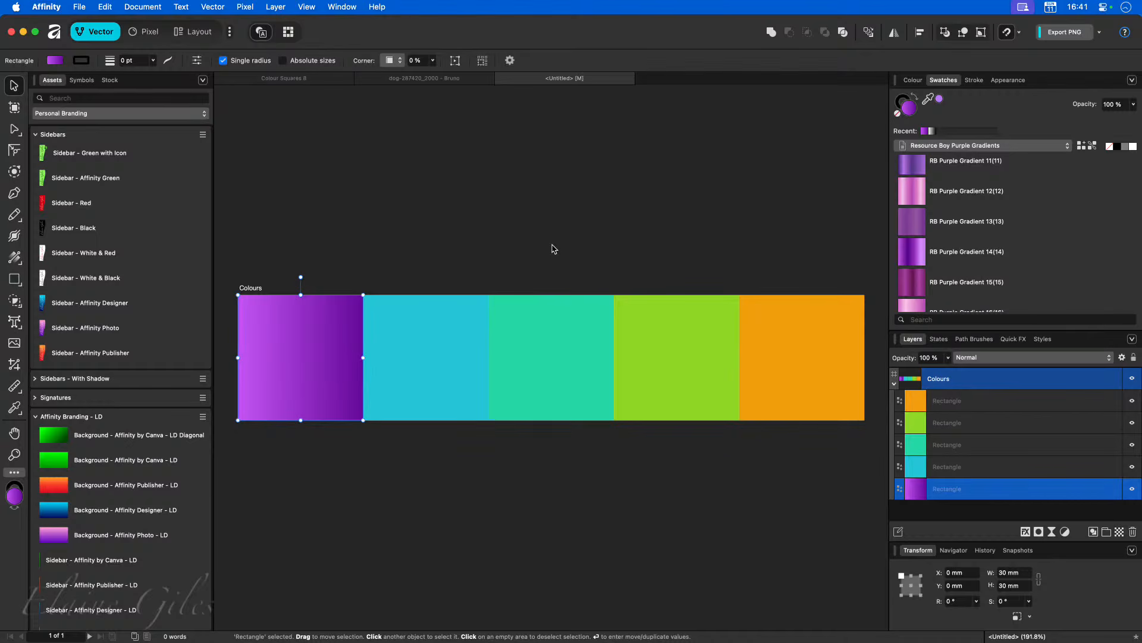
# Step: Search the saved colours in Raycast's Organize Colors for "Affini", and clear the search
pyautogui.press('ctrl+alt+shift+super+c')
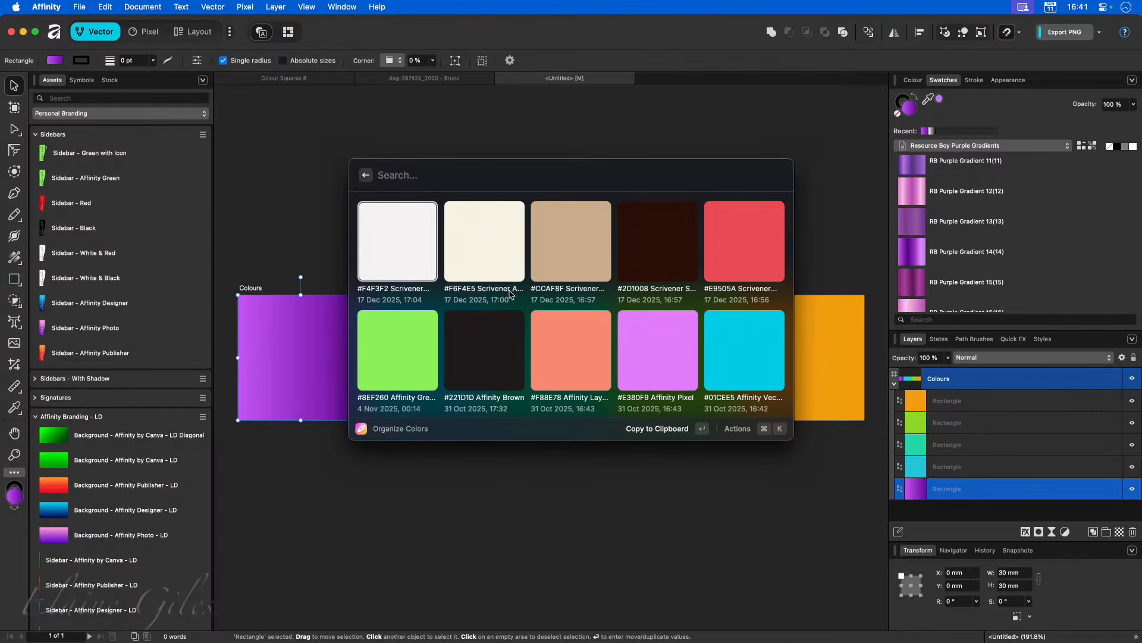
pyautogui.write('Aff')
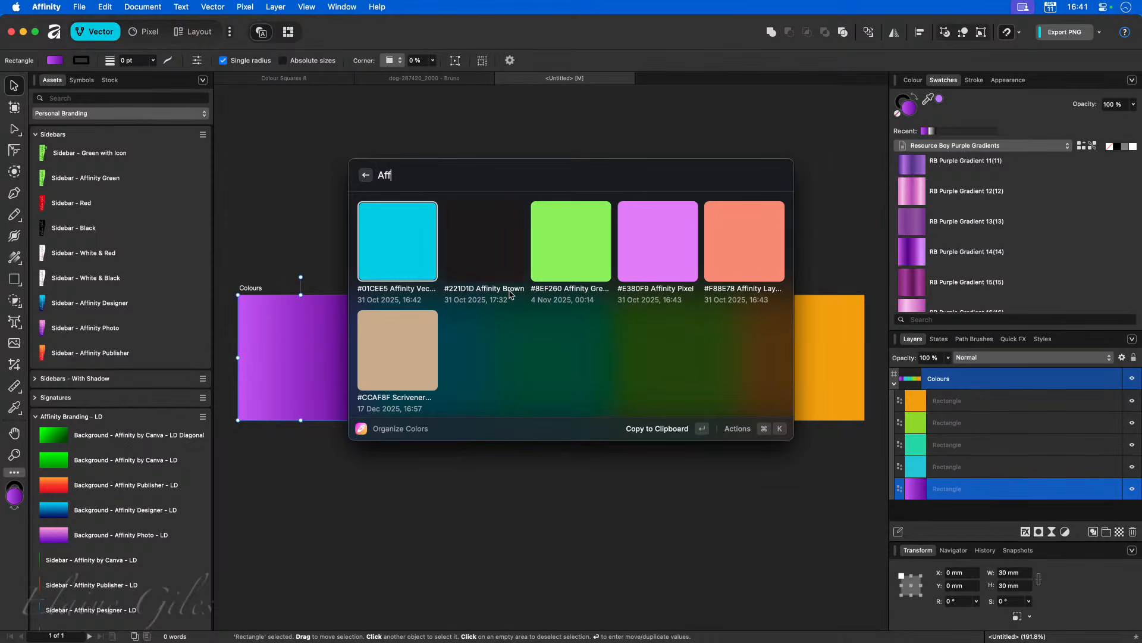
pyautogui.write('ini')
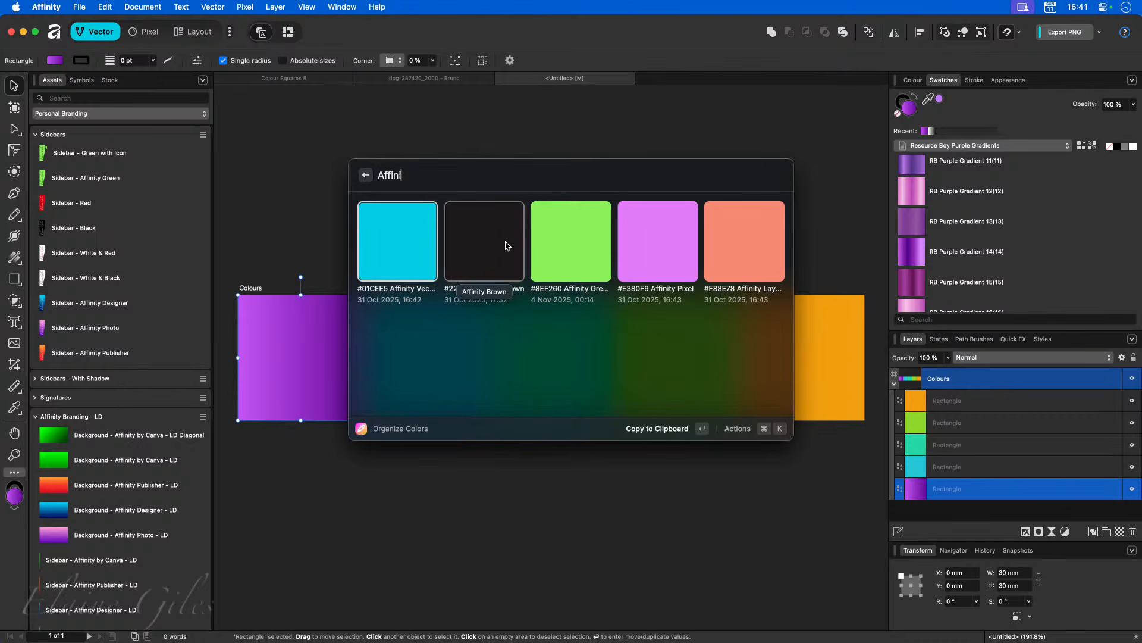
pyautogui.press('BackSpace')
pyautogui.press('BackSpace')
pyautogui.press('BackSpace')
pyautogui.press('BackSpace')
pyautogui.press('BackSpace')
pyautogui.press('BackSpace')
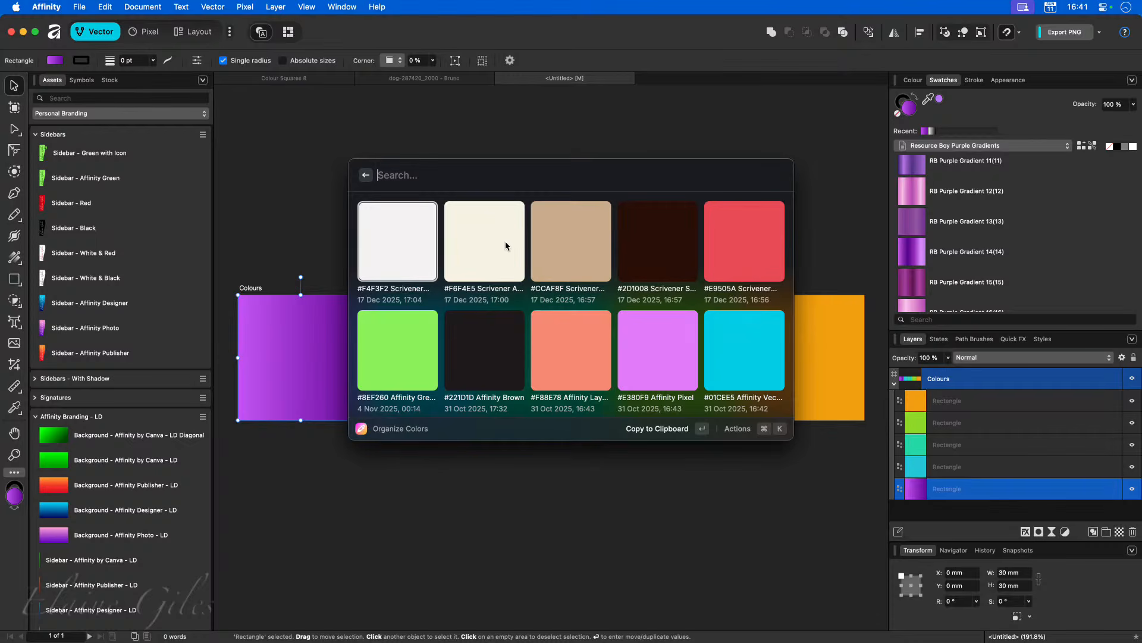
# Step: Copy the saved Affinity green #8EF260 to the clipboard and check the entry in Clipboard History
pyautogui.press('Down')
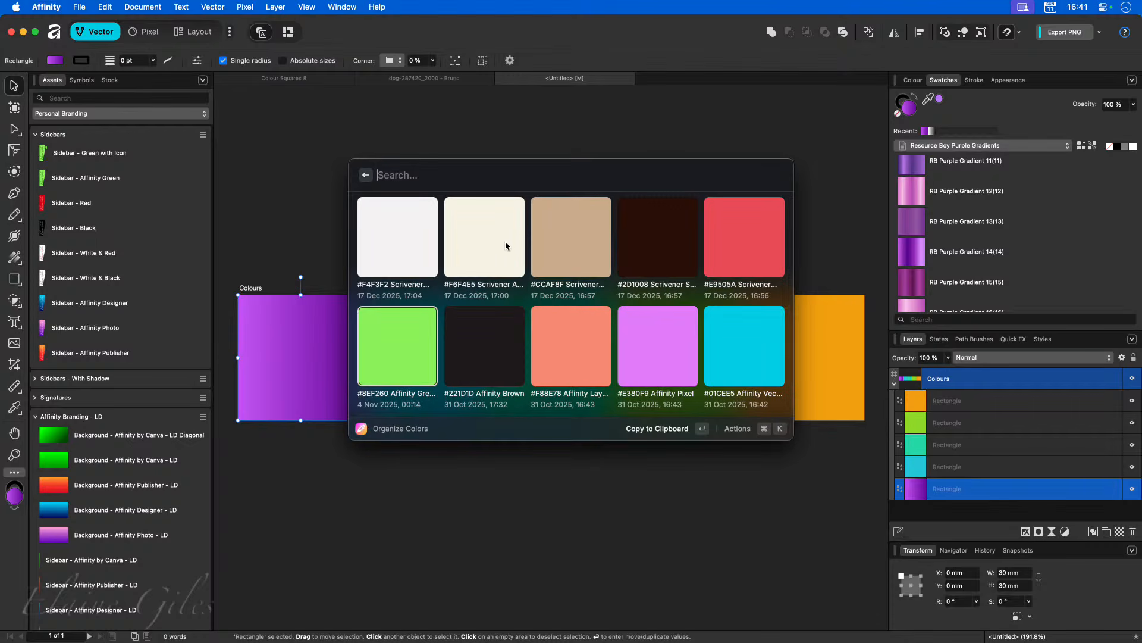
pyautogui.click(681, 440)
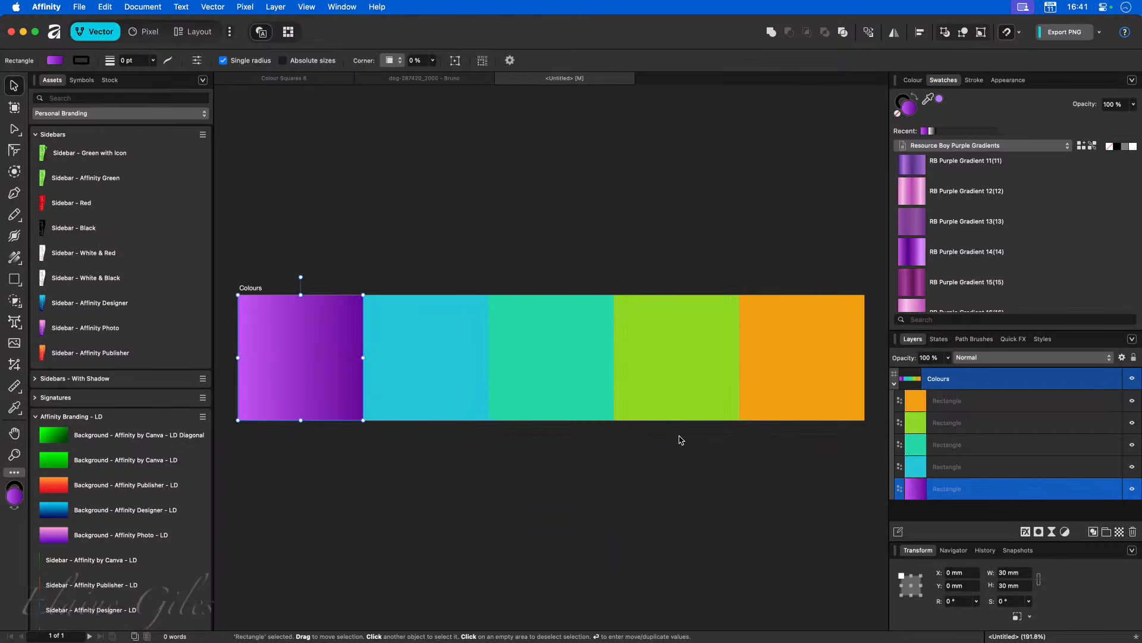
pyautogui.press('super+shift+v')
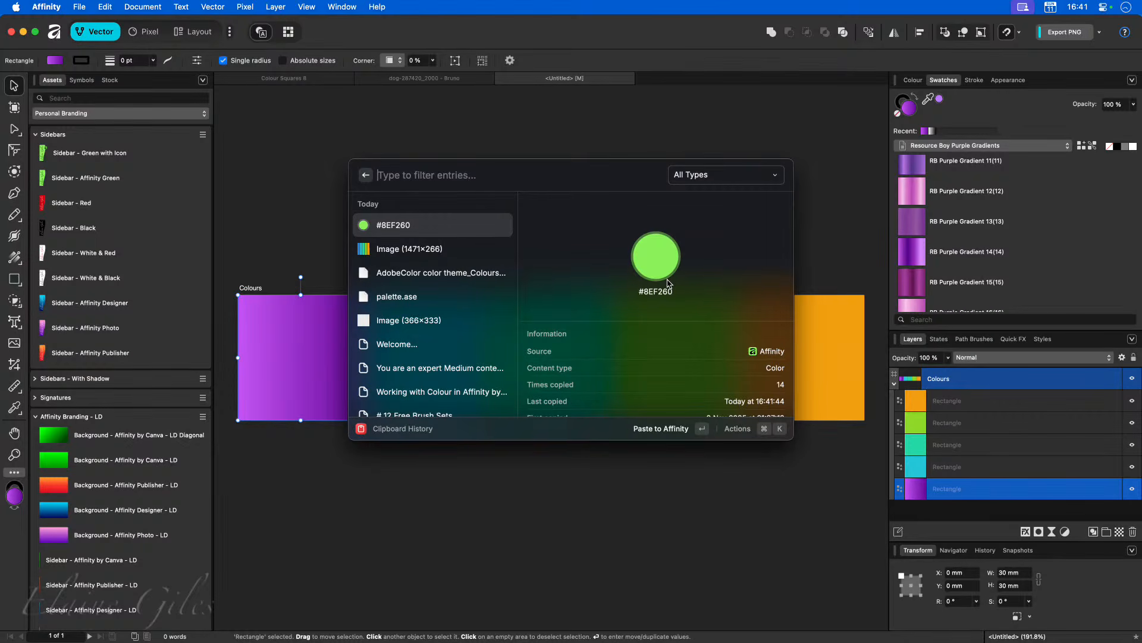
pyautogui.press('Escape')
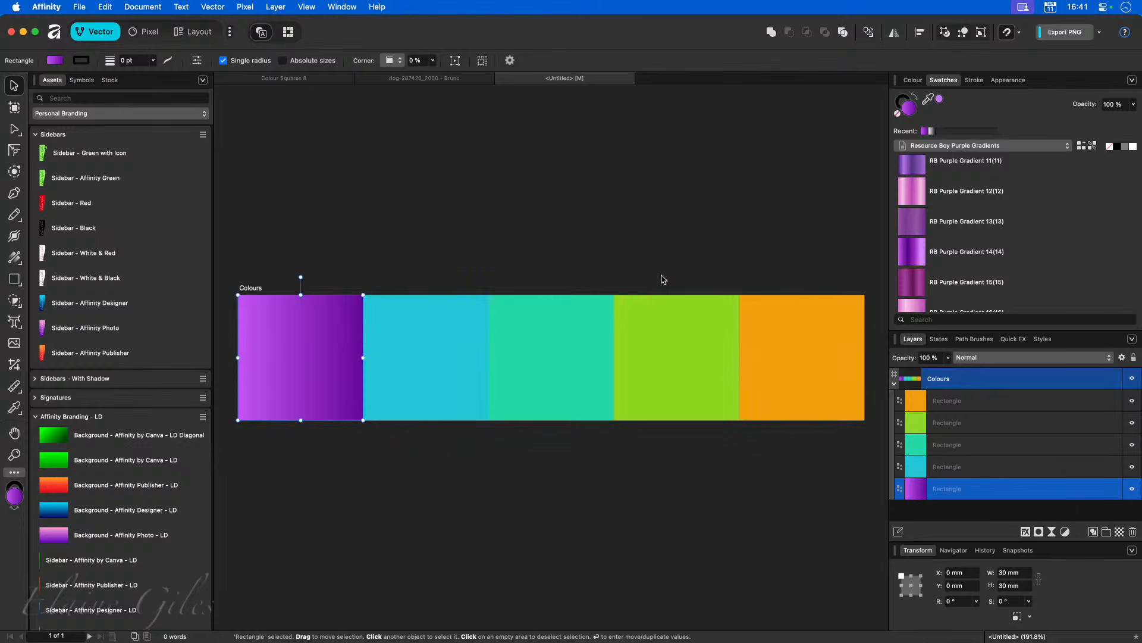
# Step: Pick the orange square's colour with Raycast's Color Picker, and check it in Clipboard History and Organize Colors
pyautogui.click(639, 454)
pyautogui.click(340, 357)
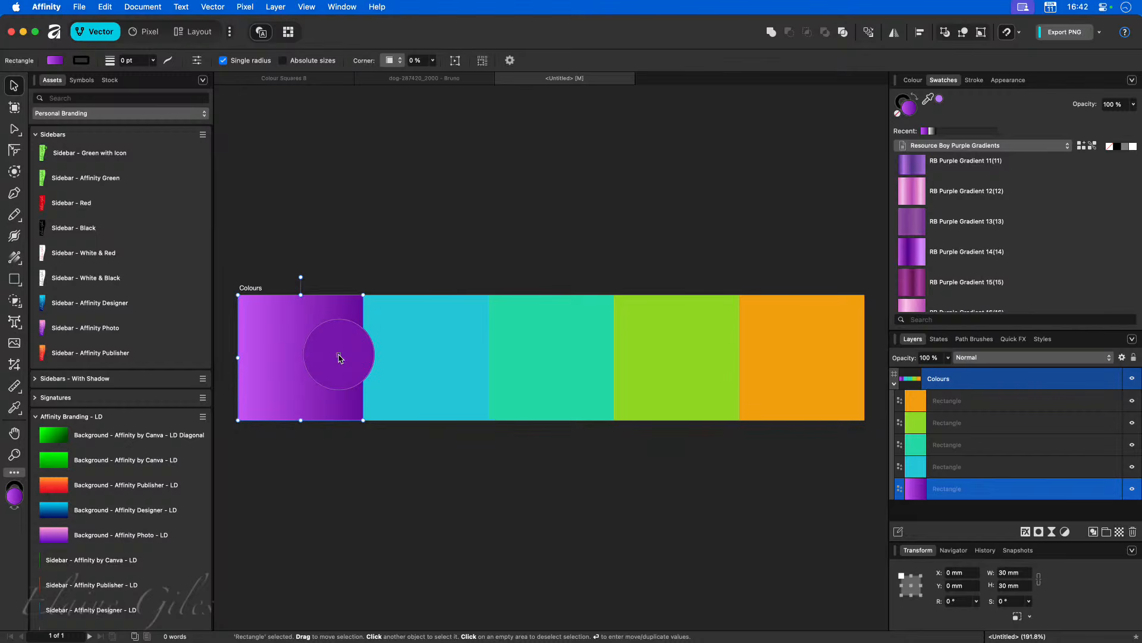
pyautogui.click(811, 345)
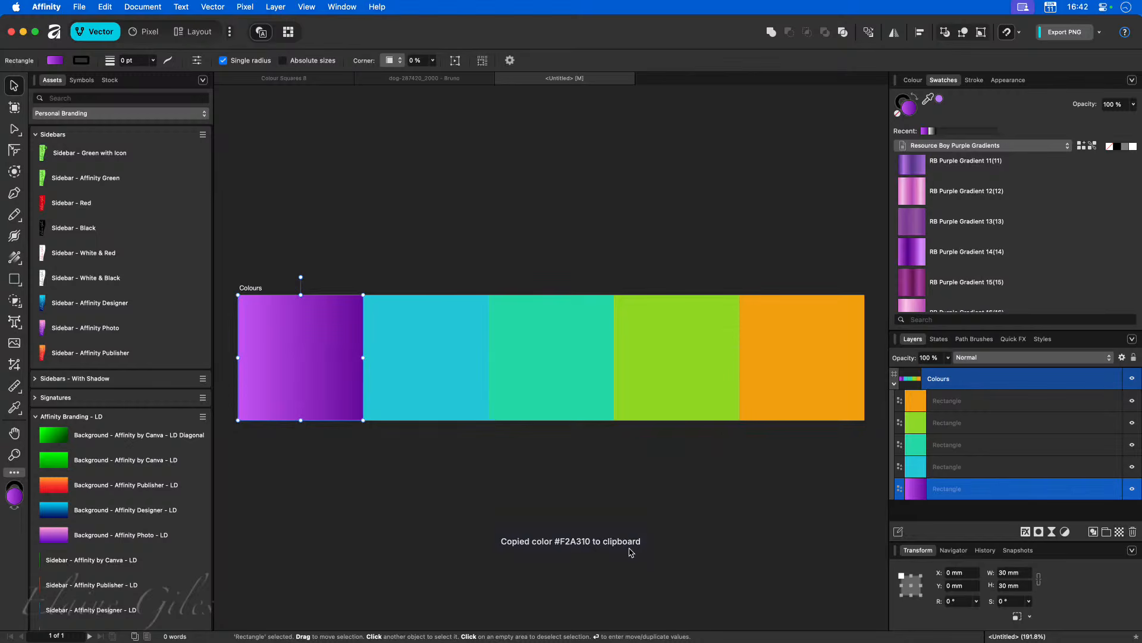
pyautogui.press('super+shift+v')
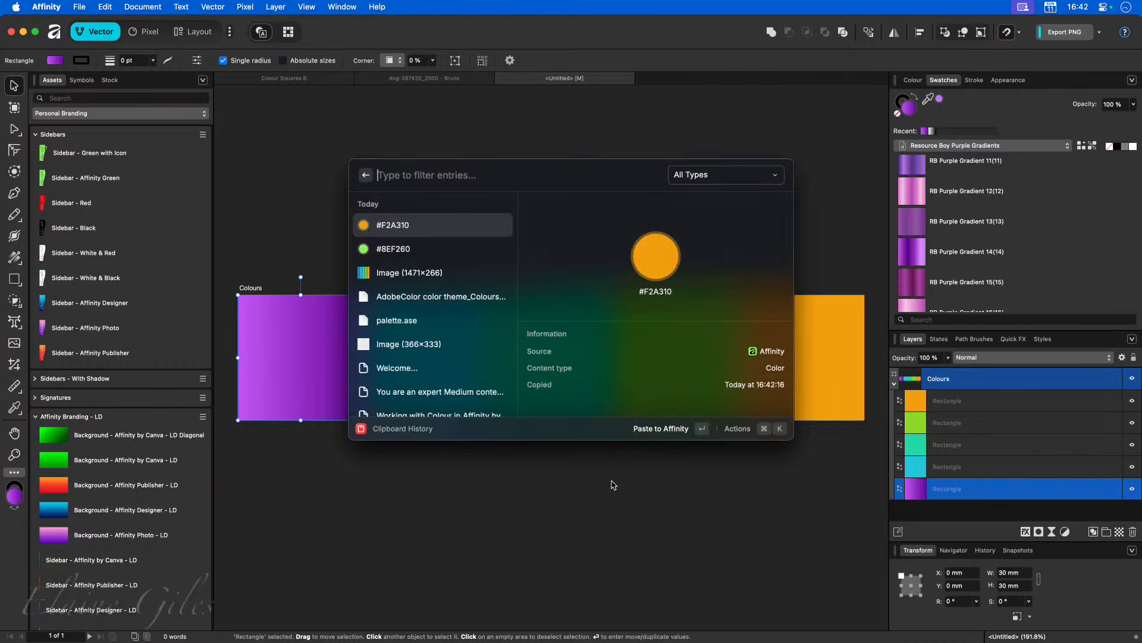
pyautogui.click(613, 485)
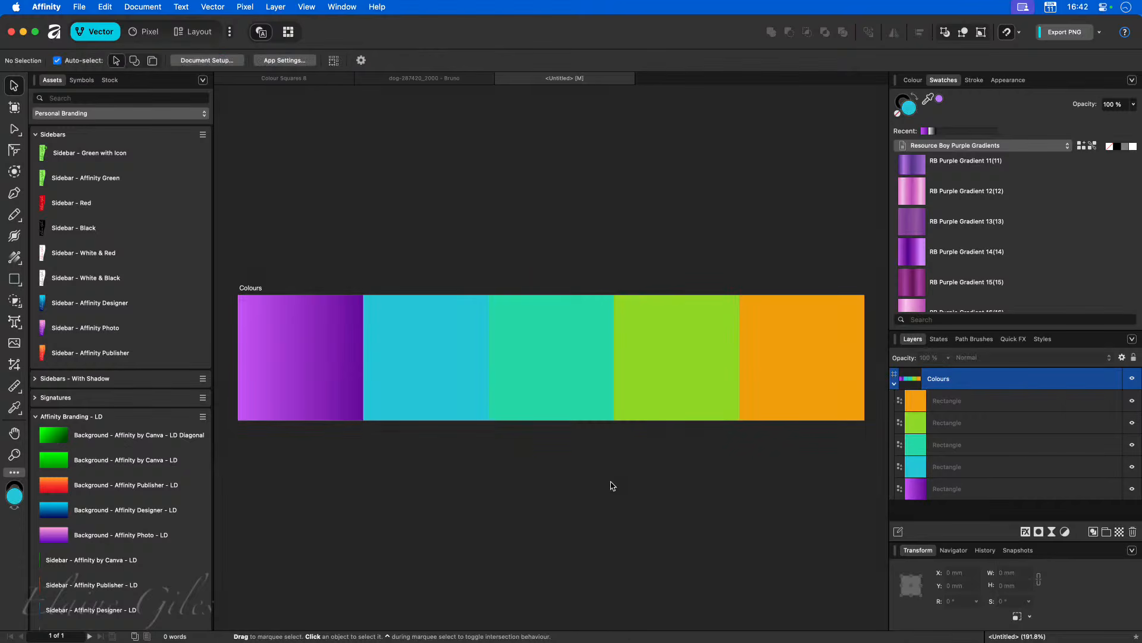
pyautogui.press('super+shift+c')
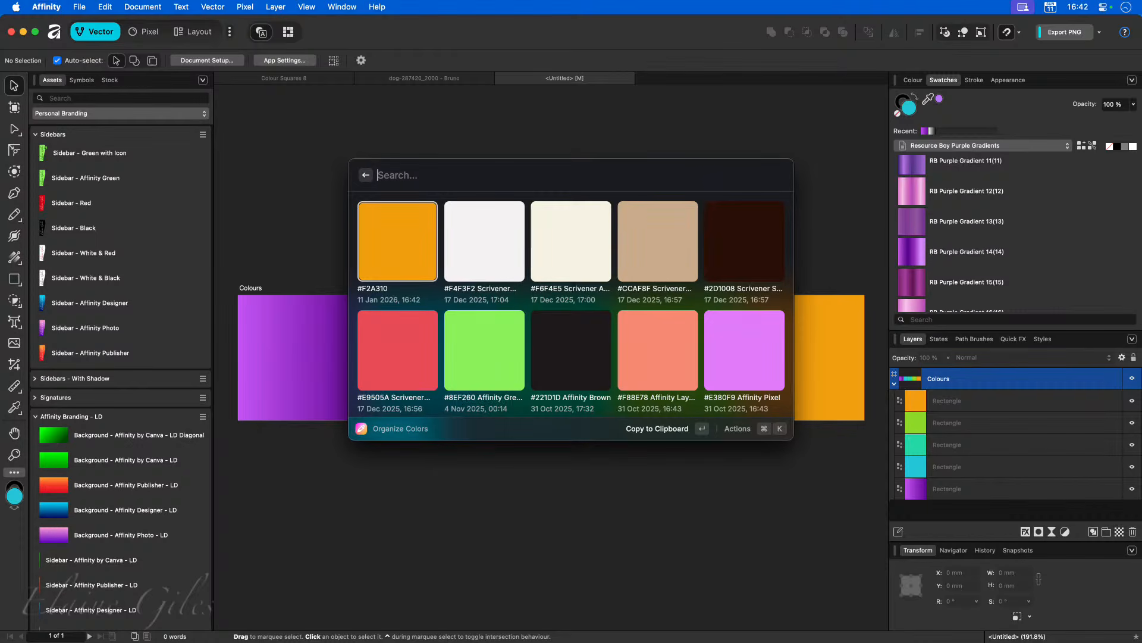
pyautogui.press('Escape')
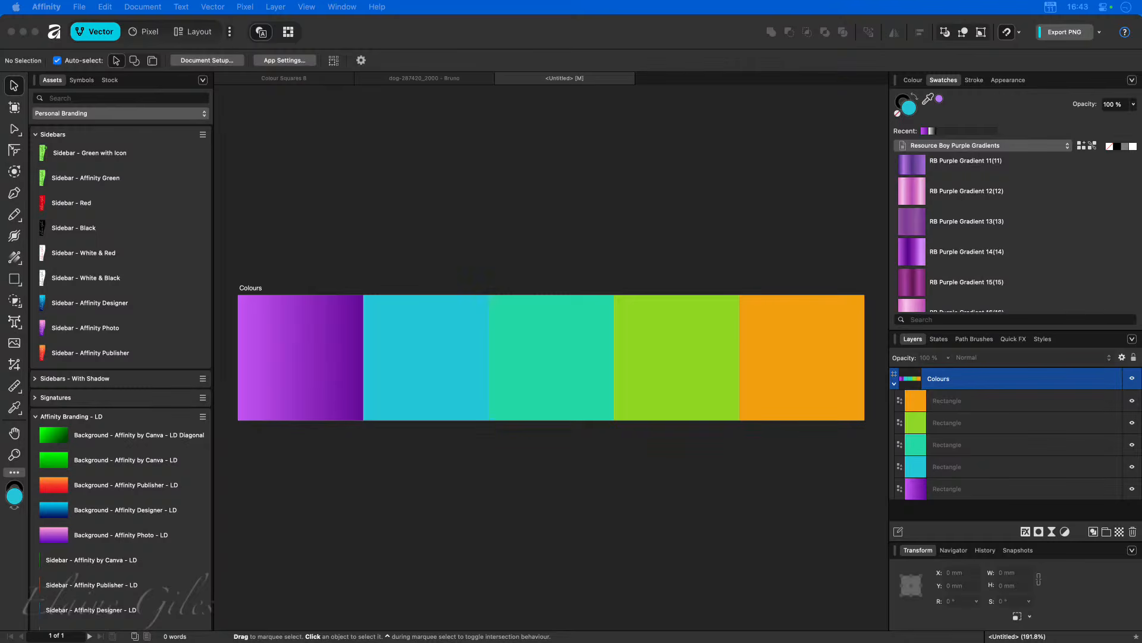
pyautogui.press('super+space')
pyautogui.press('super+v')
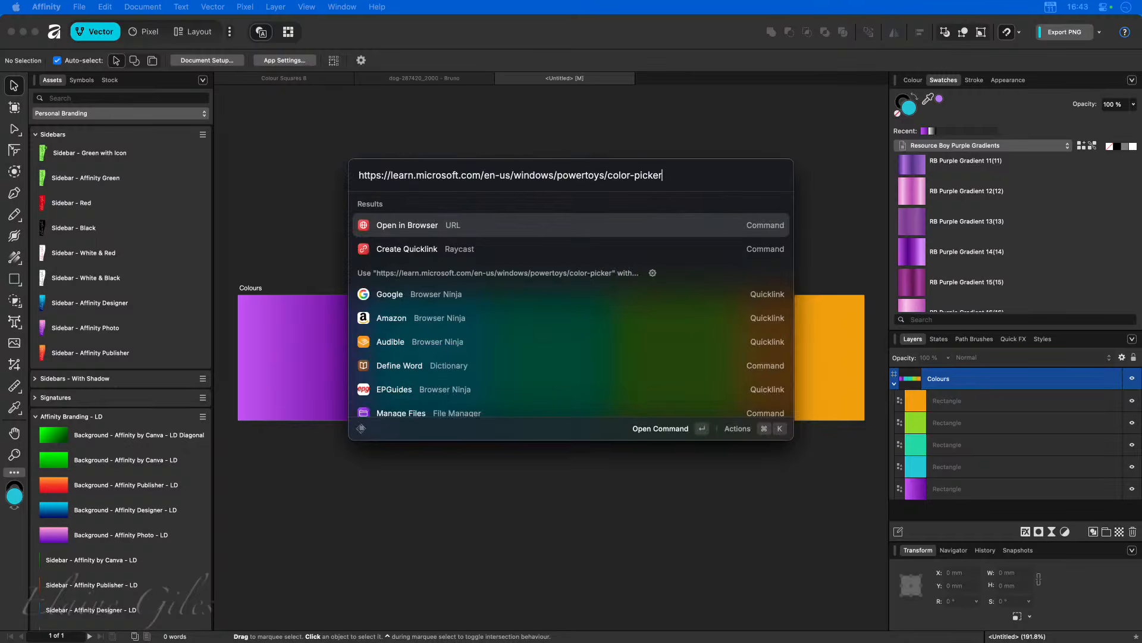
pyautogui.press('Return')
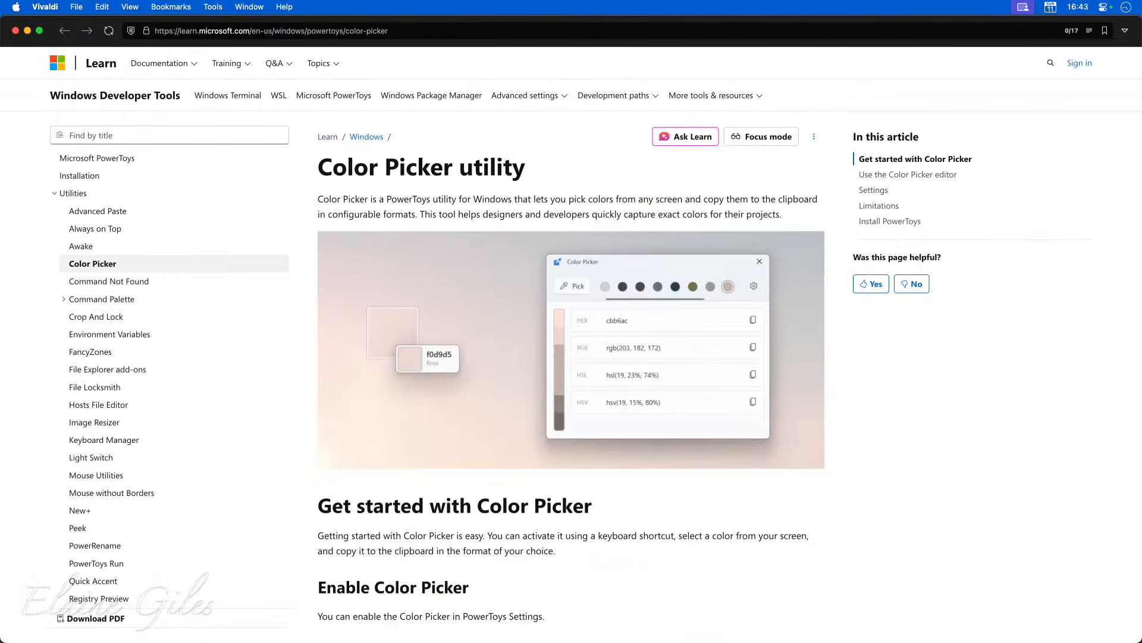
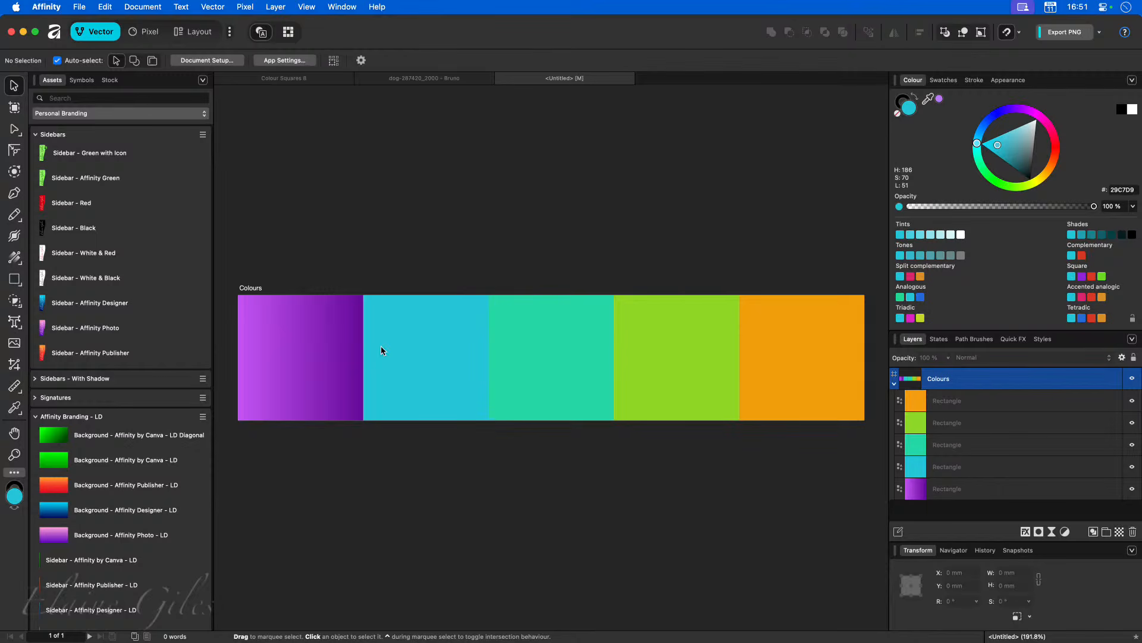
# Step: Select the blue, teal, green and orange squares in turn to compare their colour wheel values and chords
pyautogui.click(447, 340)
pyautogui.click(550, 344)
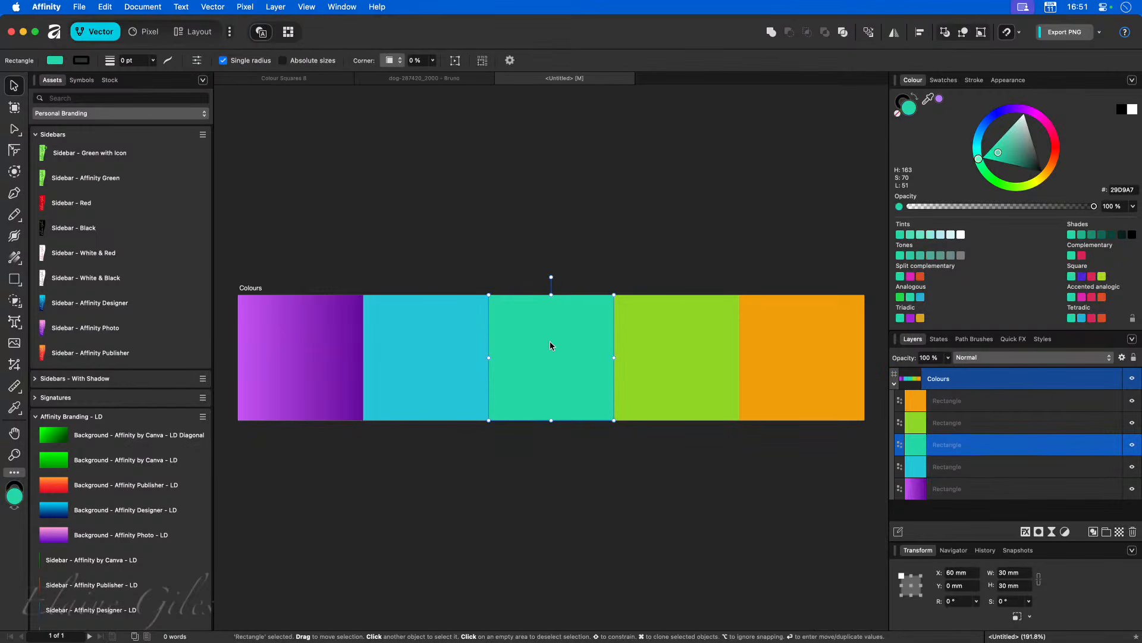
pyautogui.click(652, 352)
pyautogui.click(780, 358)
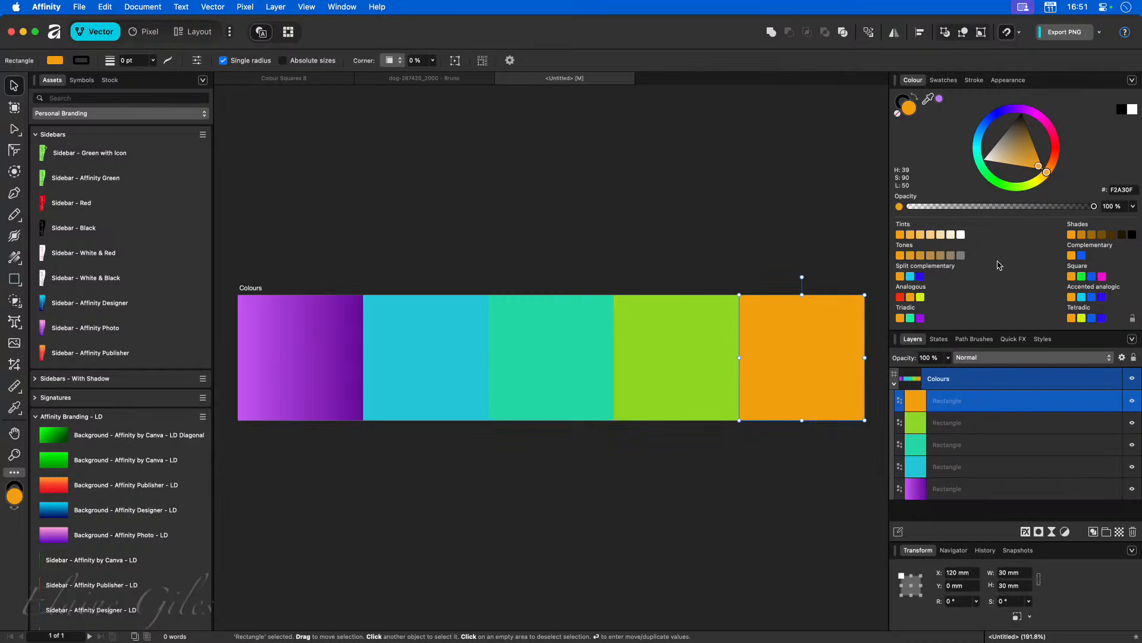
# Step: Turn the Colour panel's Advanced display of colour chords off and on again
pyautogui.click(1131, 79)
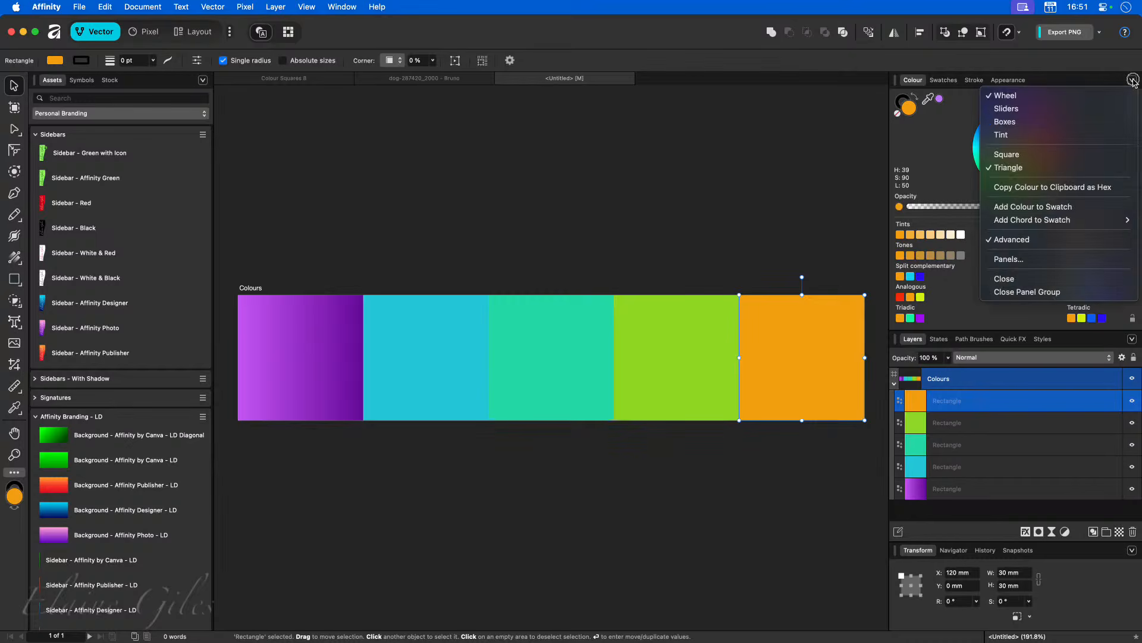
pyautogui.click(1038, 238)
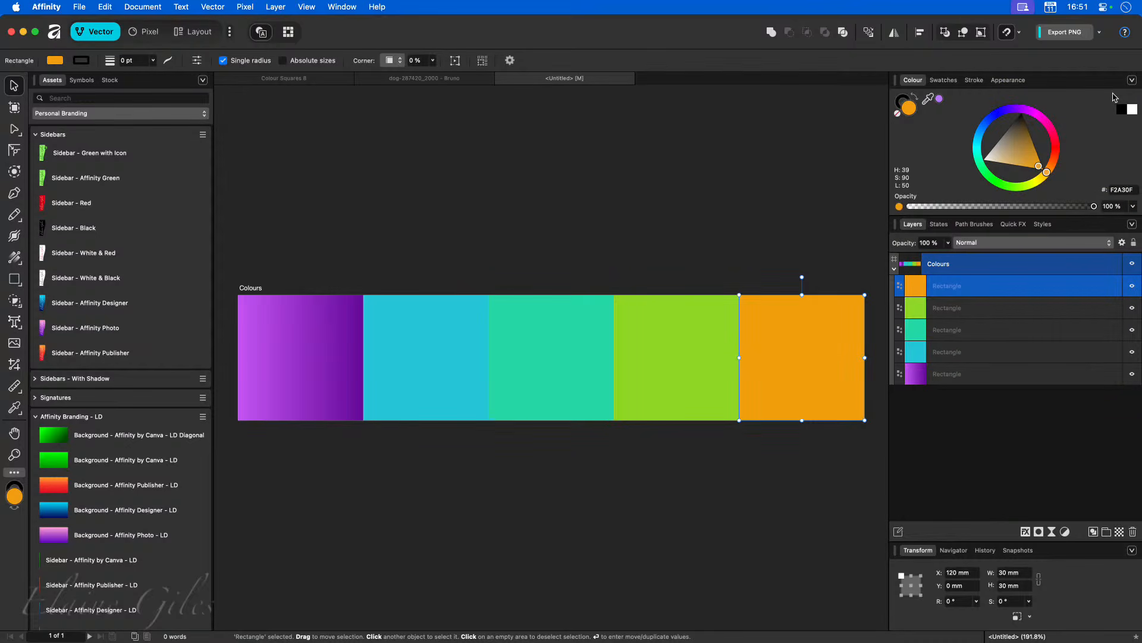
pyautogui.click(1132, 80)
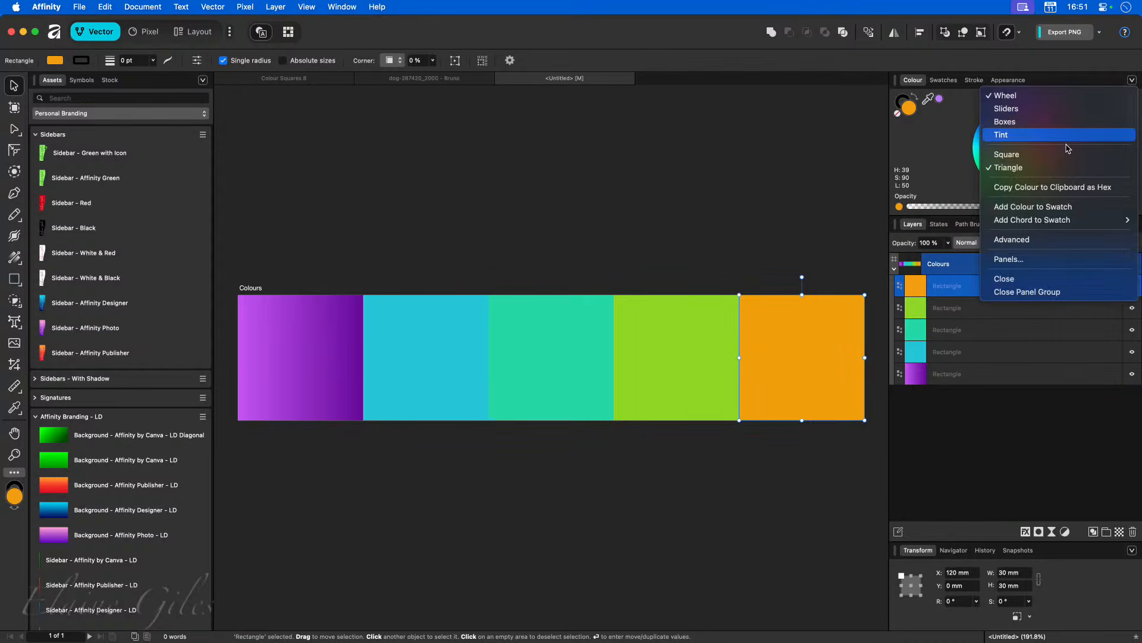
pyautogui.click(1020, 239)
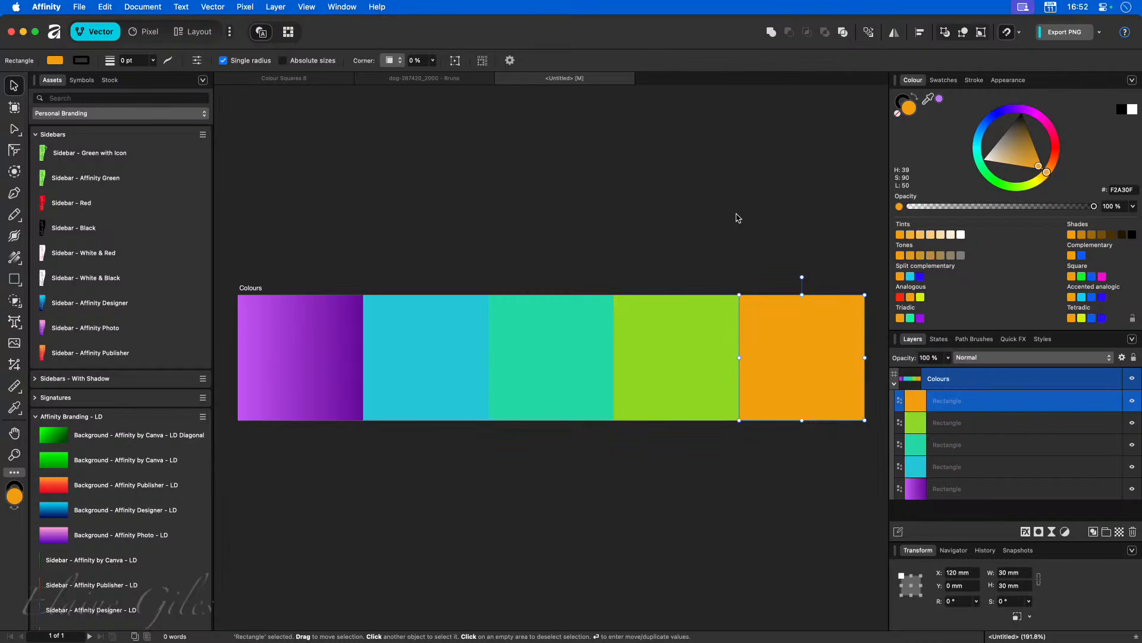
# Step: Switch to the Pixel studio, and open the Stroke panel by searching the menu items for "stroke" in Raycast
pyautogui.click(145, 31)
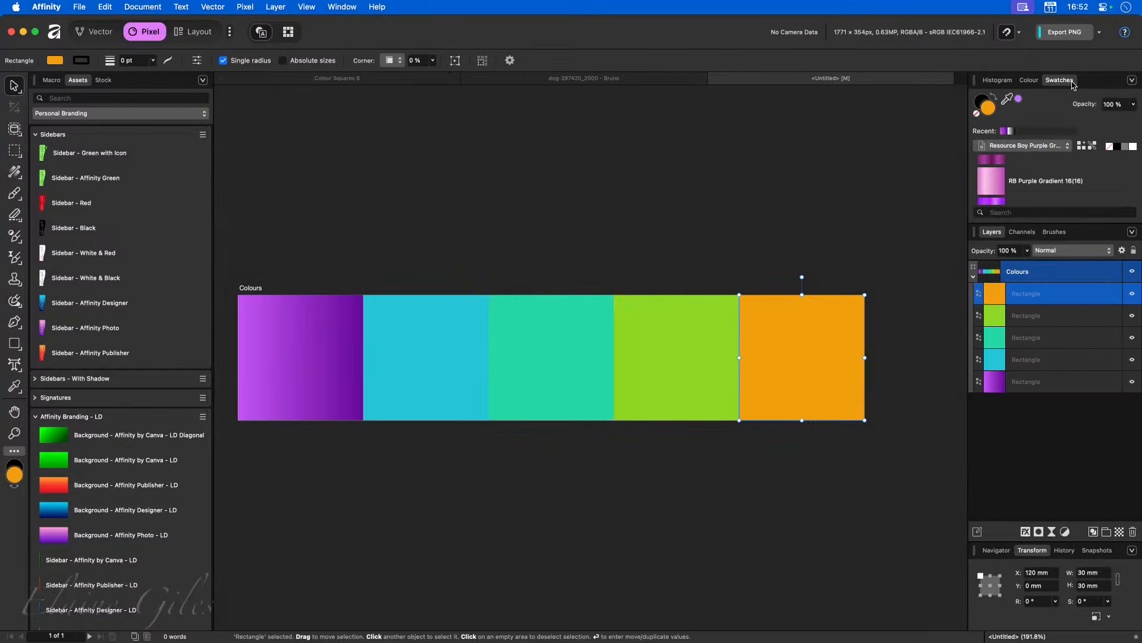
pyautogui.press('alt+super+m')
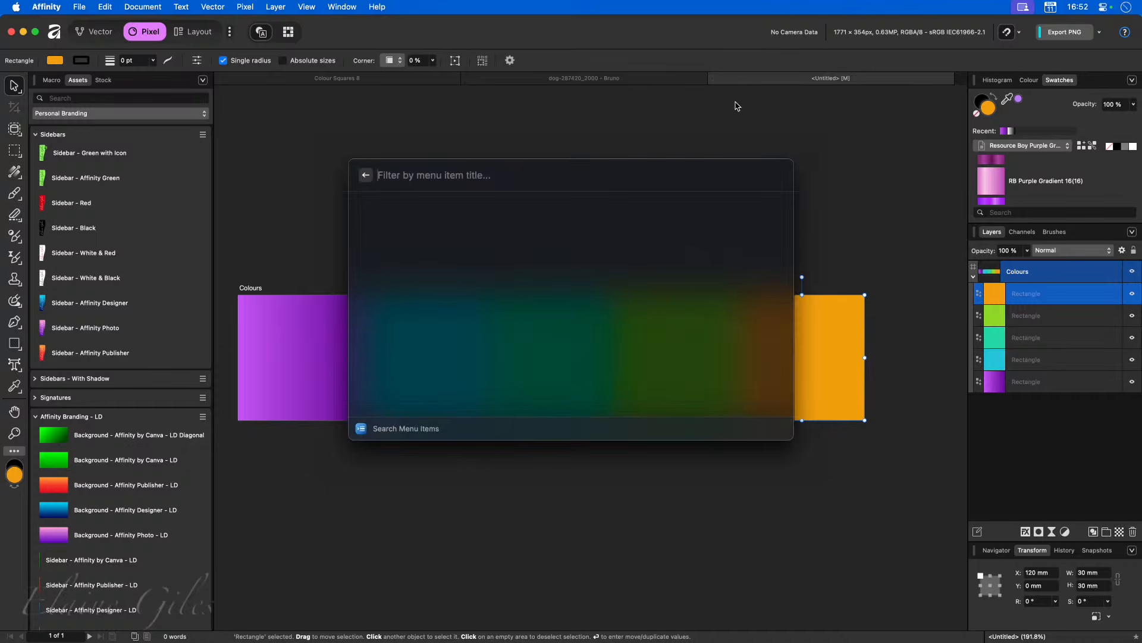
pyautogui.write('stroke')
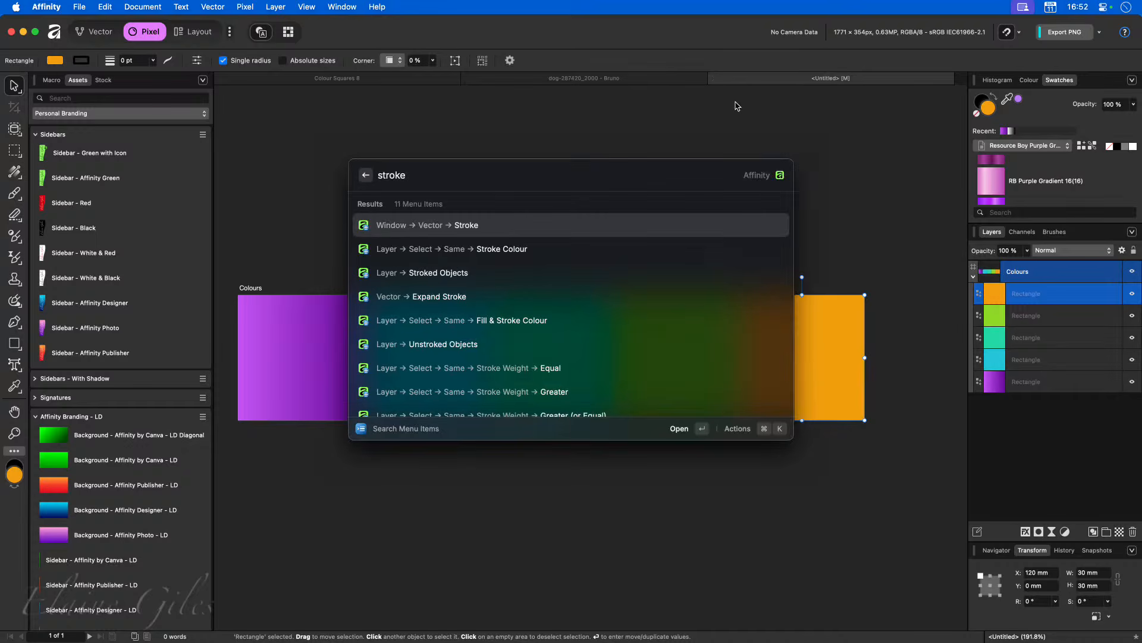
pyautogui.press('Return')
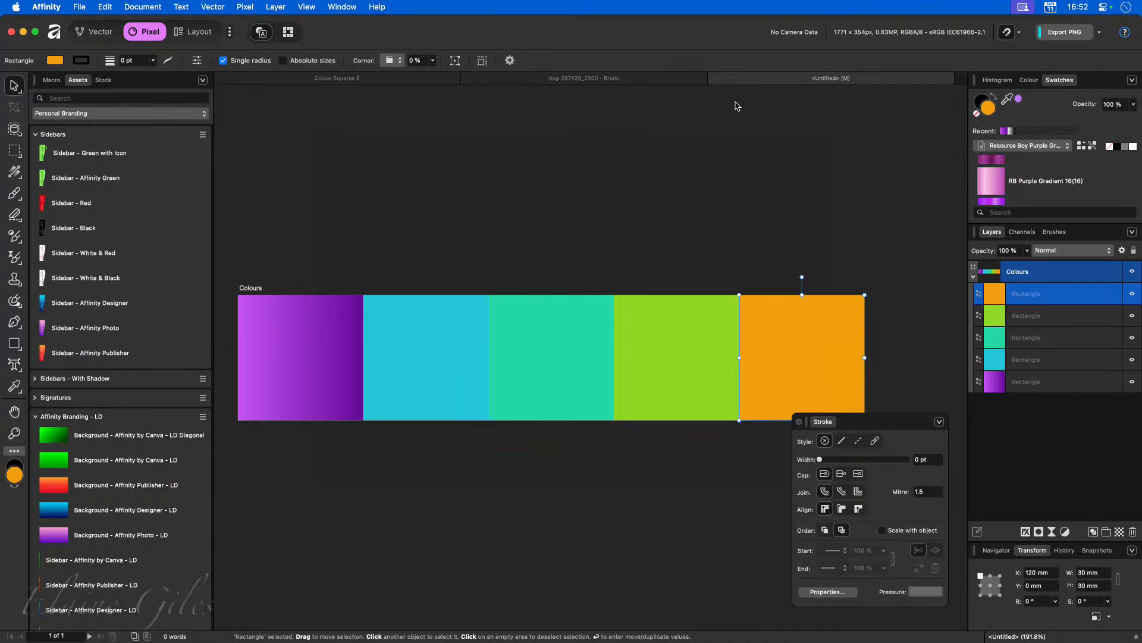
pyautogui.moveTo(875, 419); pyautogui.dragTo(869, 260)
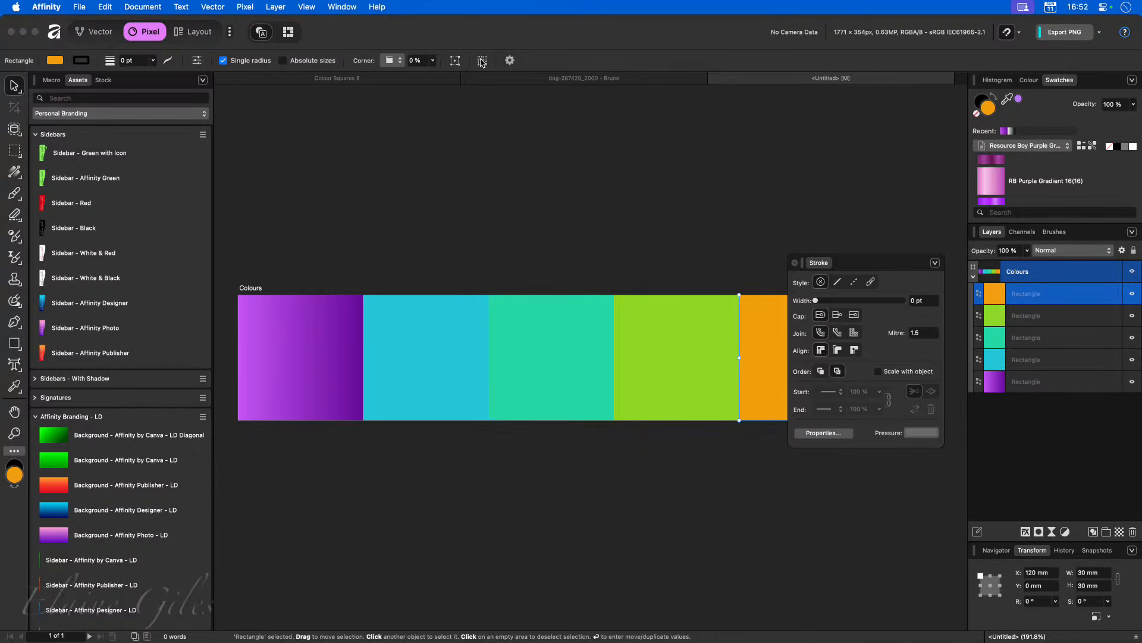
# Step: Check the Stroke entry among the Vector panels, and dock the floating Stroke panel beside Swatches in a narrower panel column
pyautogui.click(345, 4)
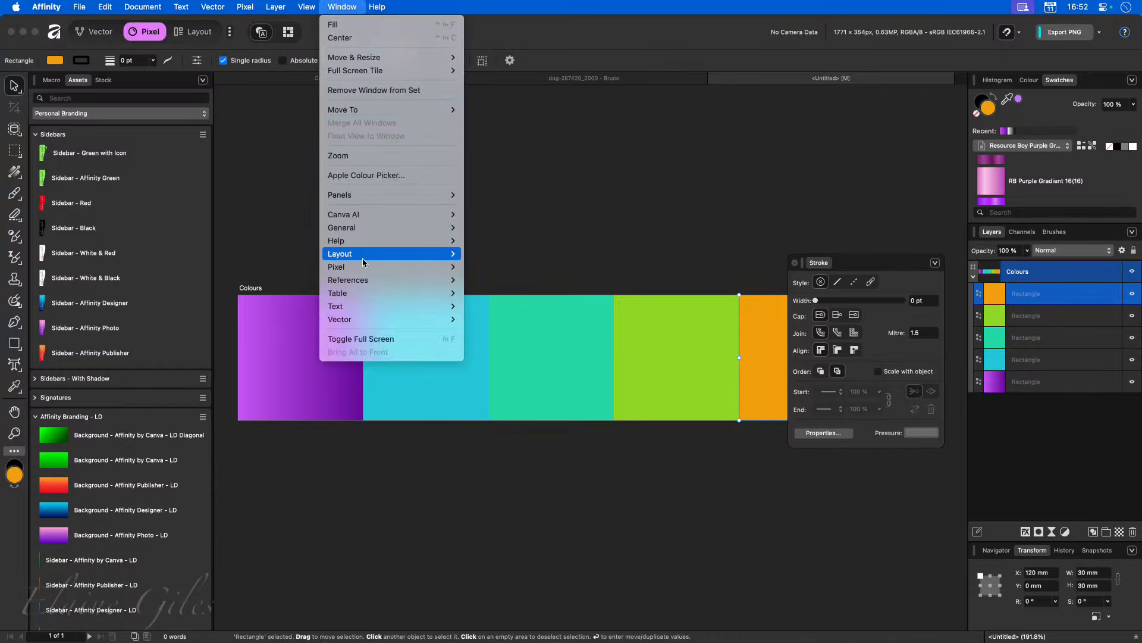
pyautogui.moveTo(368, 269)
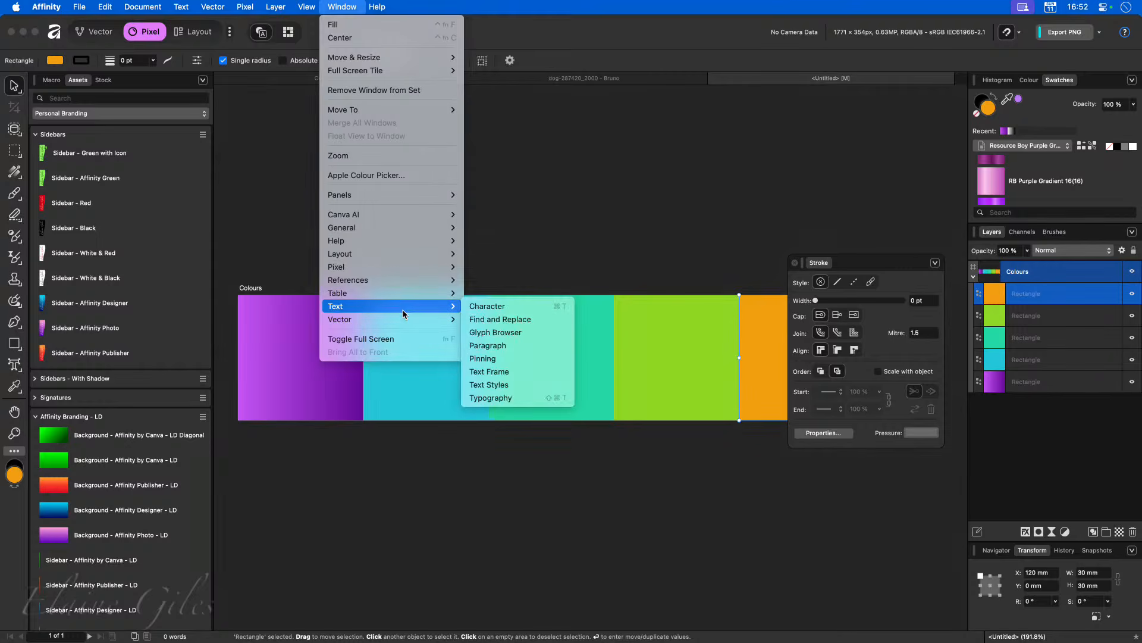
pyautogui.moveTo(404, 322)
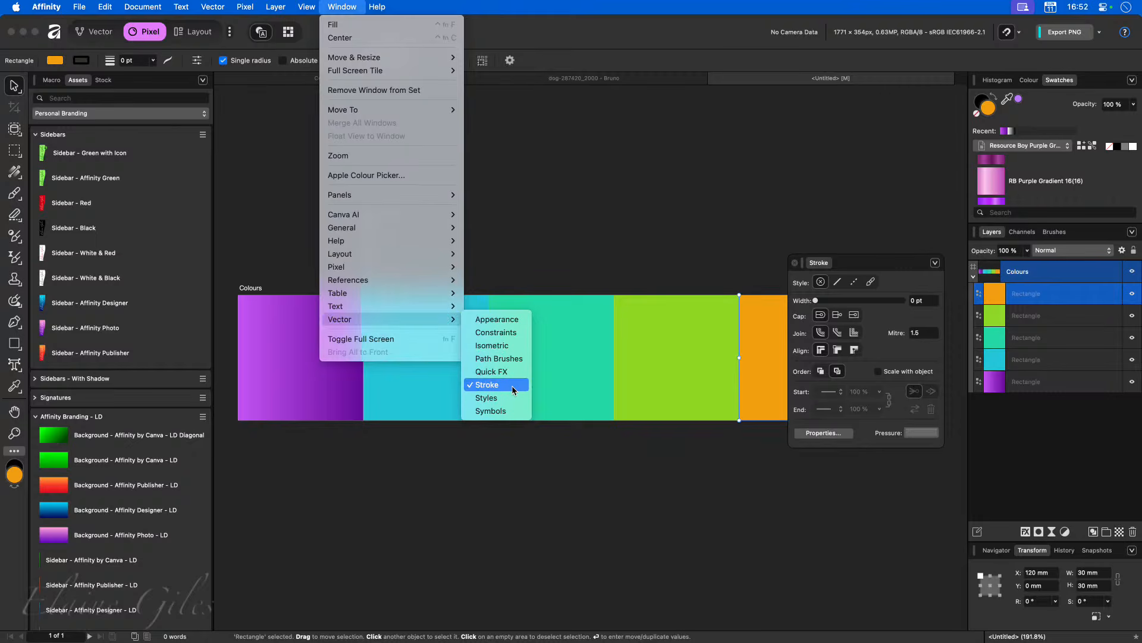
pyautogui.click(868, 267)
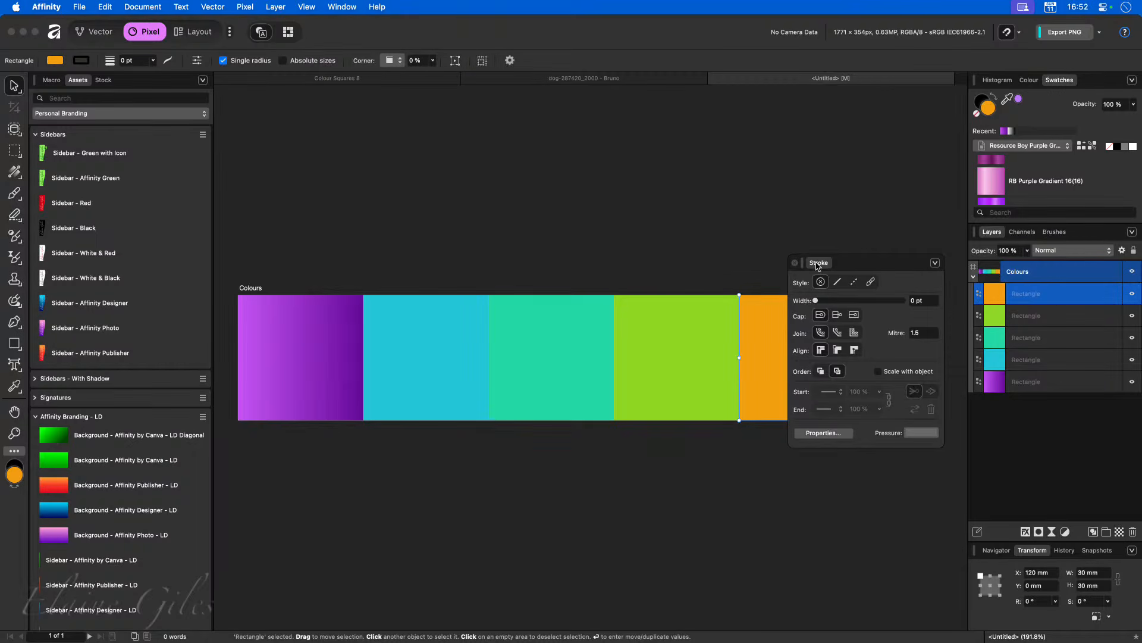
pyautogui.moveTo(820, 256)
pyautogui.mouseDown()
pyautogui.moveTo(913, 251)
pyautogui.moveTo(1018, 154)
pyautogui.moveTo(1022, 119)
pyautogui.moveTo(1062, 83)
pyautogui.moveTo(1094, 82)
pyautogui.mouseUp()
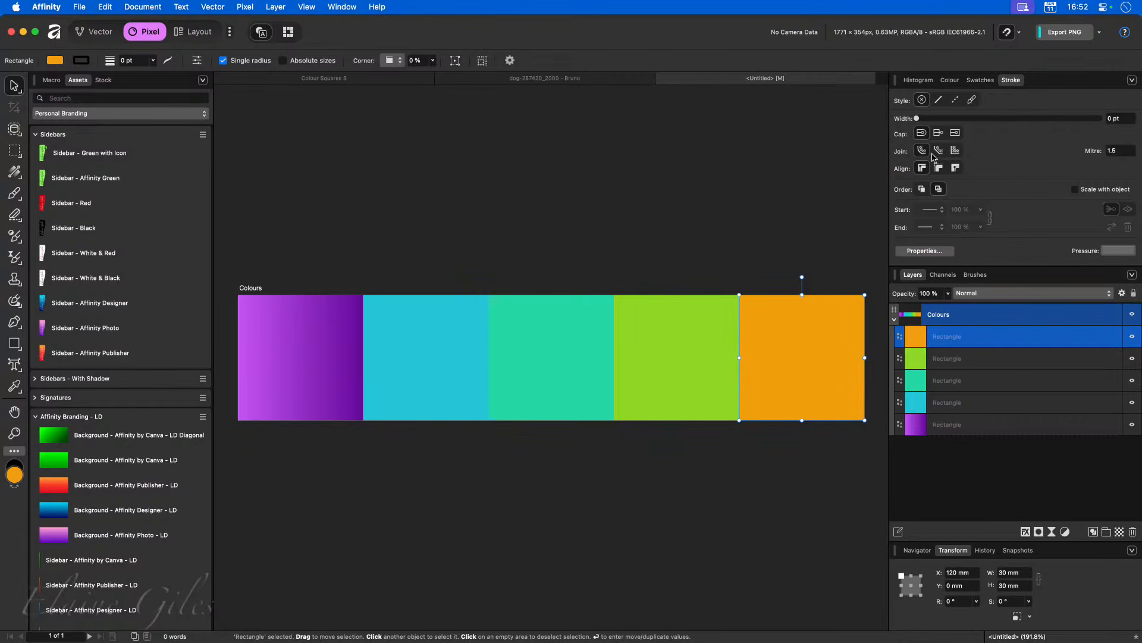
pyautogui.moveTo(895, 158); pyautogui.dragTo(932, 159)
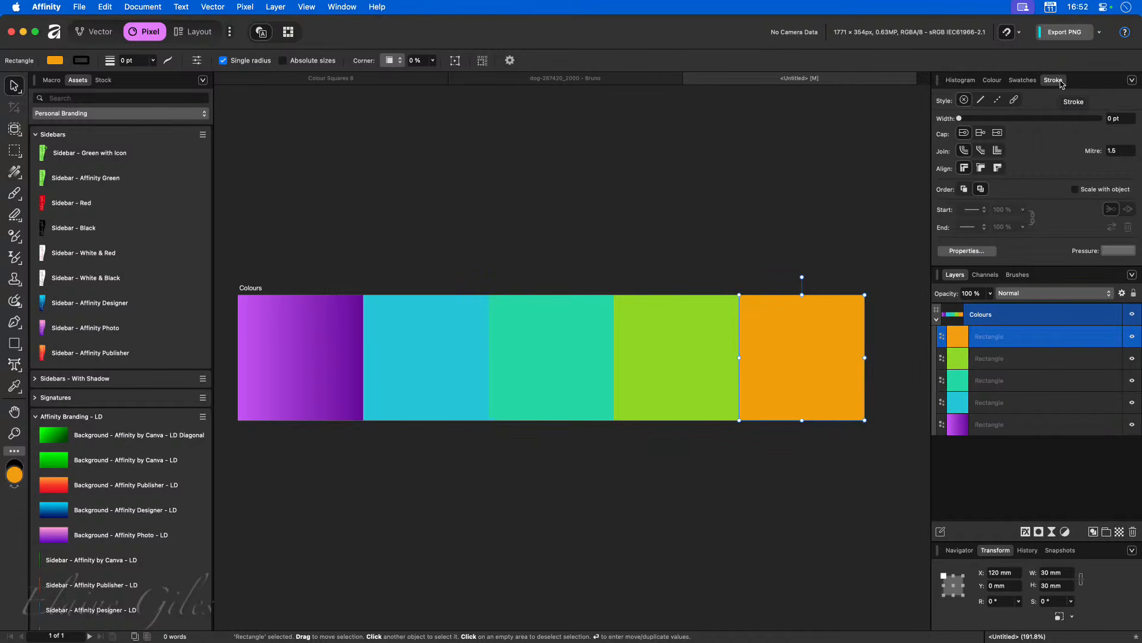
# Step: Return to the Vector studio and view the orange square's Stroke and Appearance settings
pyautogui.click(102, 34)
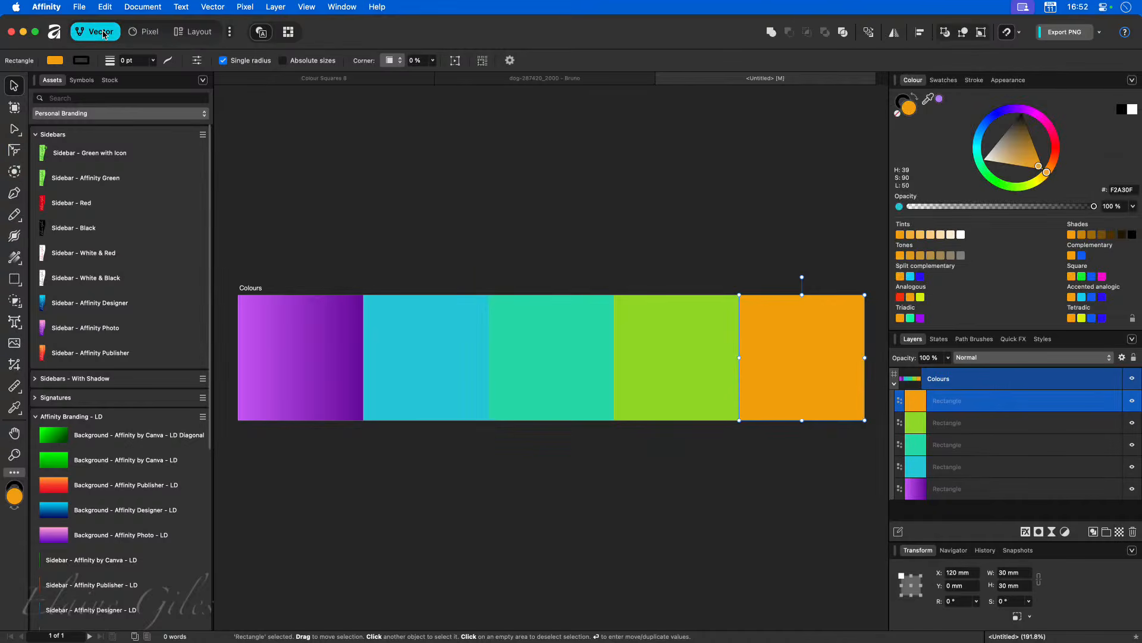
pyautogui.click(974, 83)
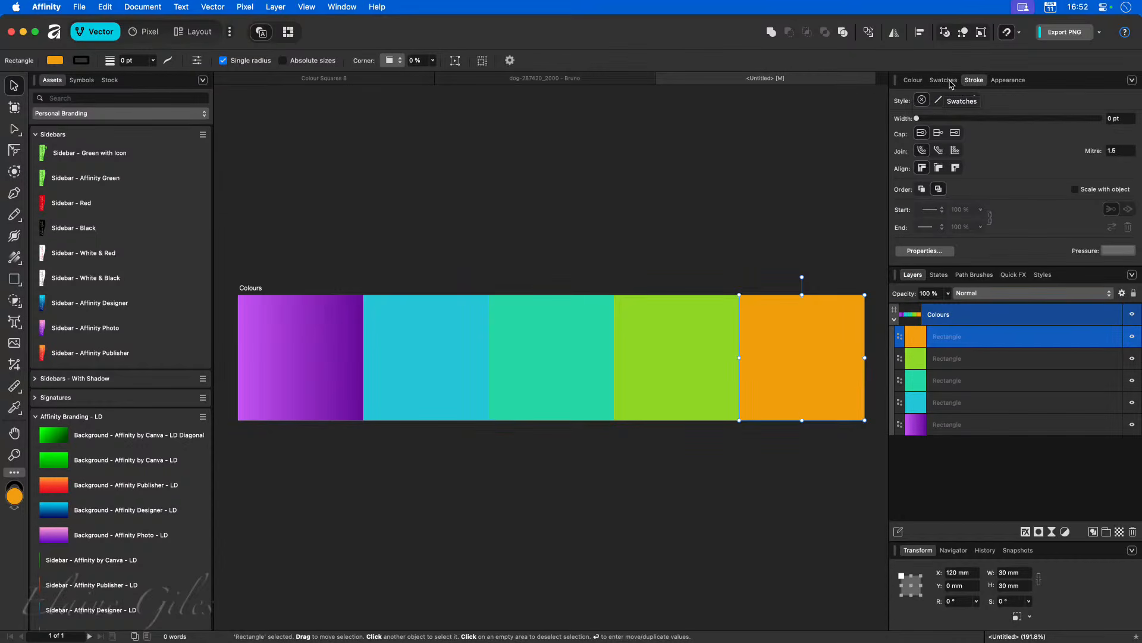
pyautogui.click(1018, 88)
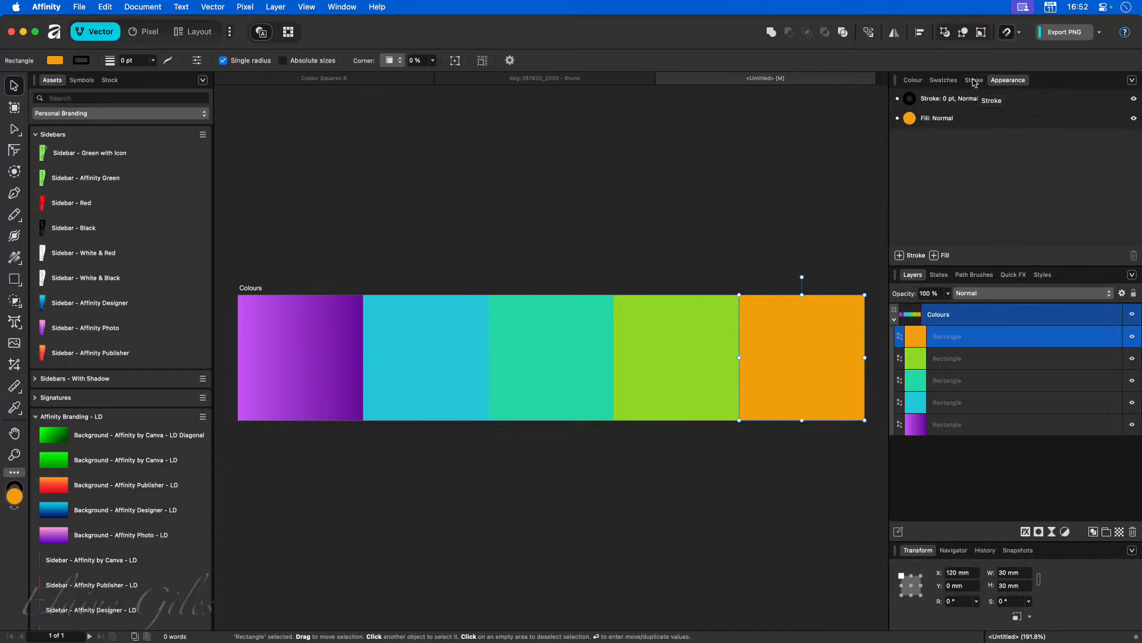
# Step: Deselect the square, show the document's Palette swatches, and inspect the fill values of Palette 14
pyautogui.click(382, 163)
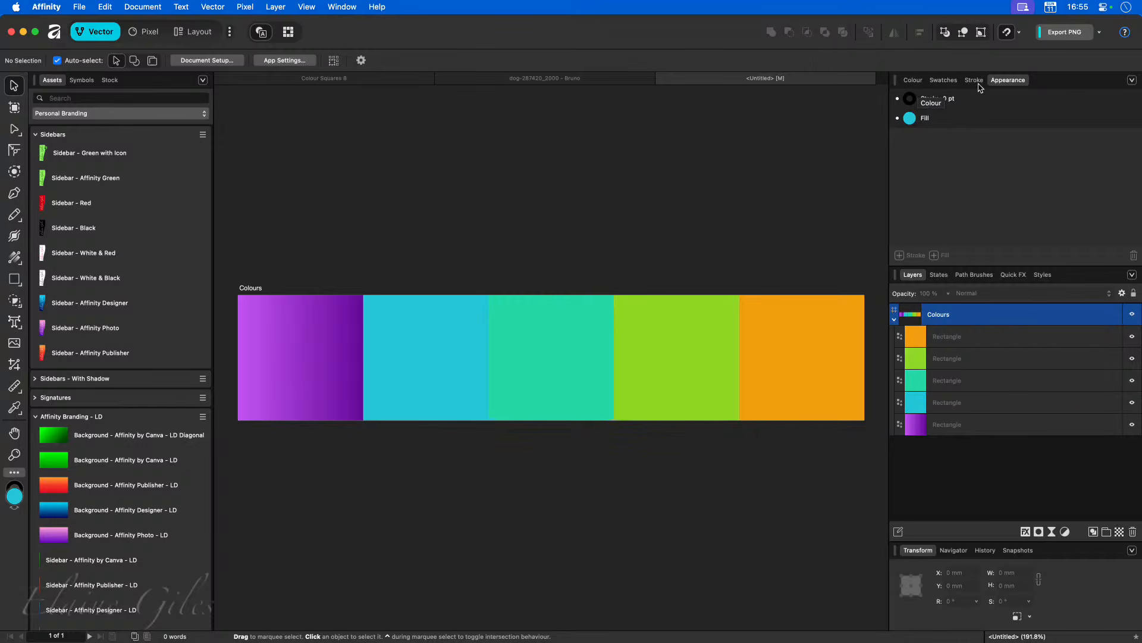
pyautogui.click(946, 81)
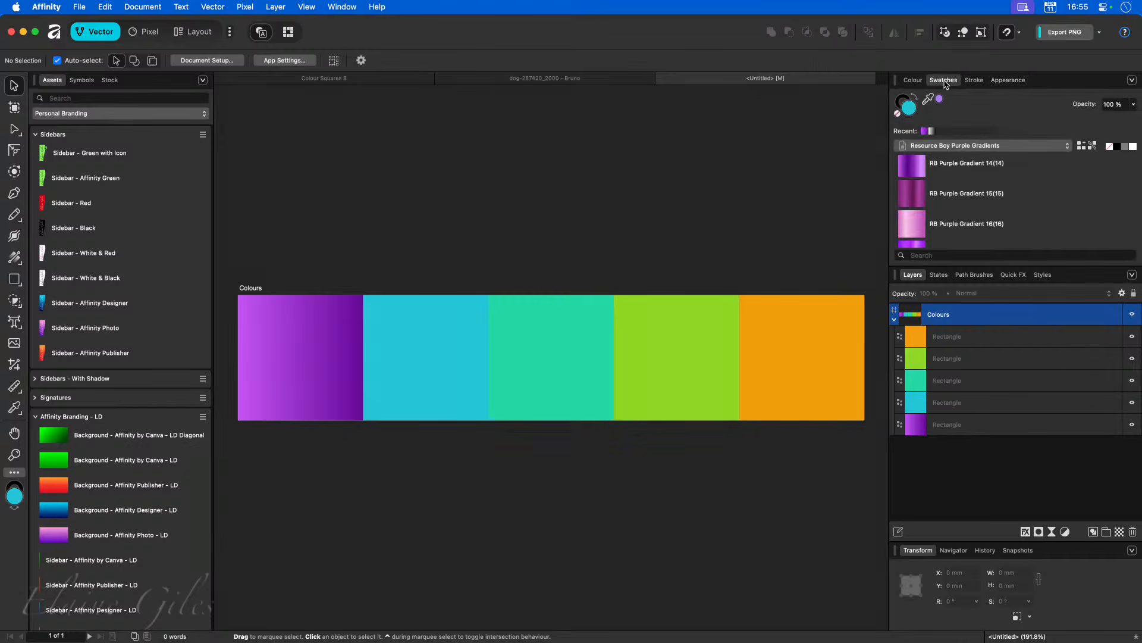
pyautogui.click(976, 146)
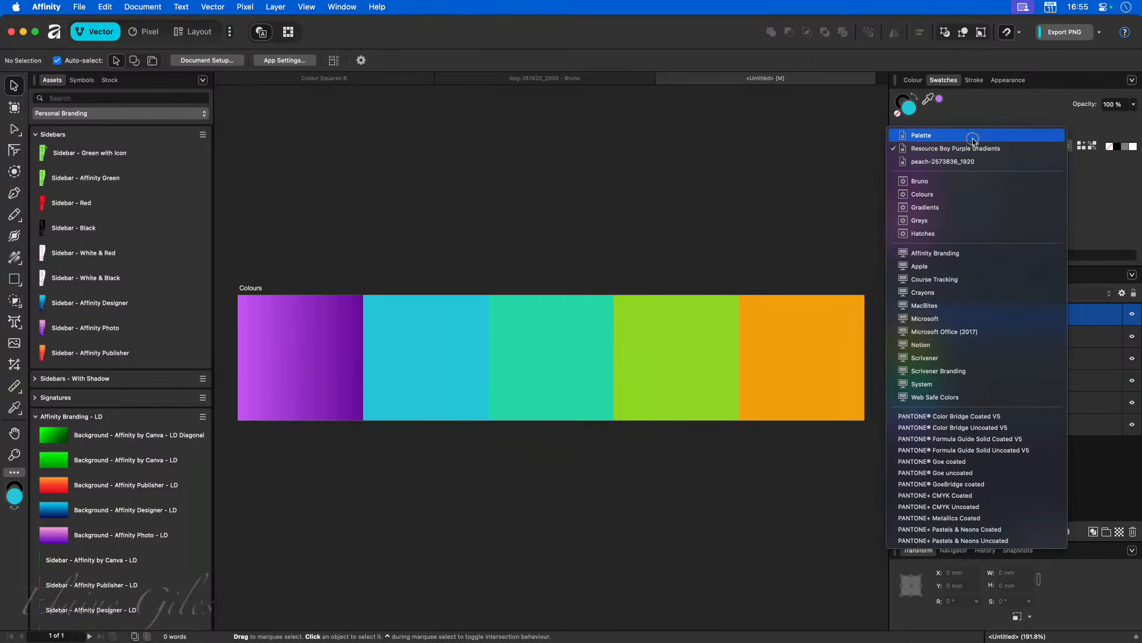
pyautogui.click(973, 136)
pyautogui.rightClick(914, 171)
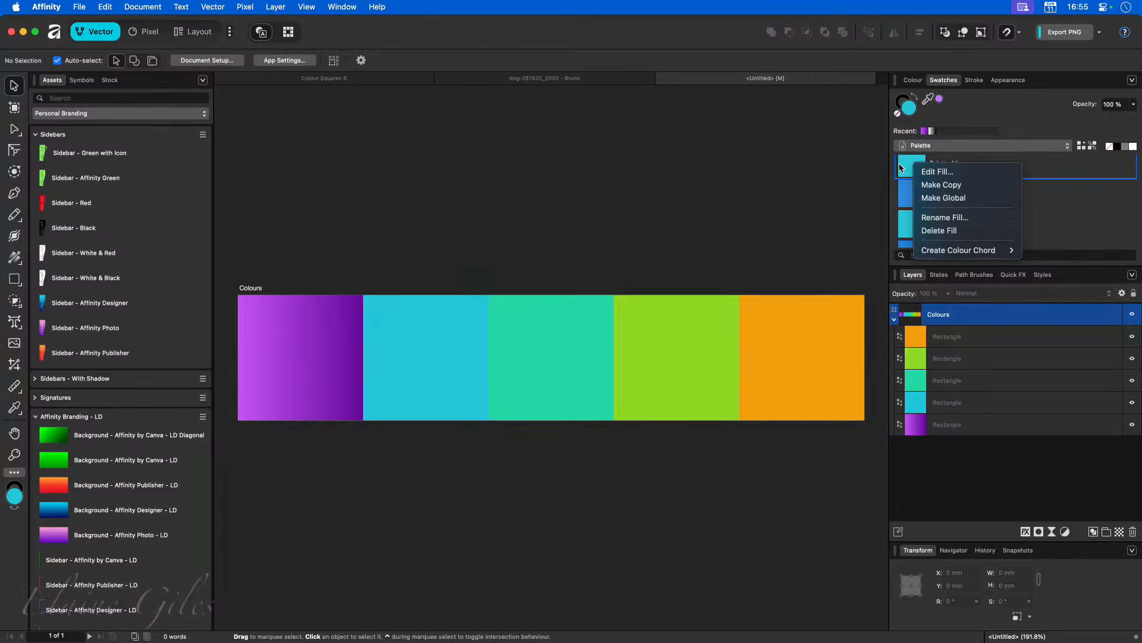
pyautogui.click(938, 172)
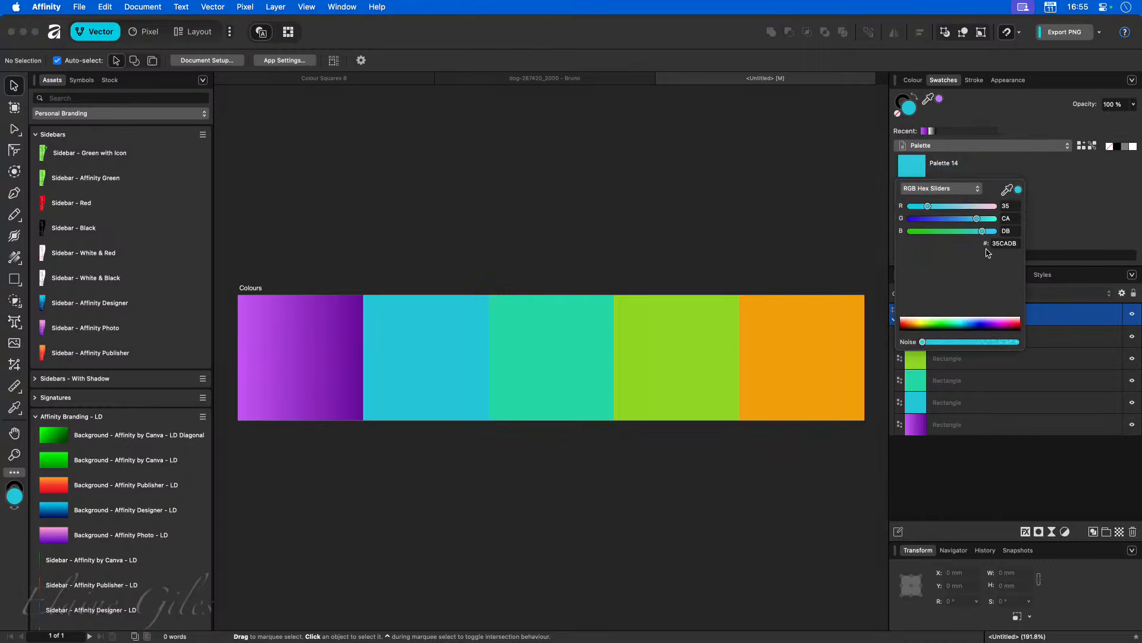
pyautogui.click(1058, 205)
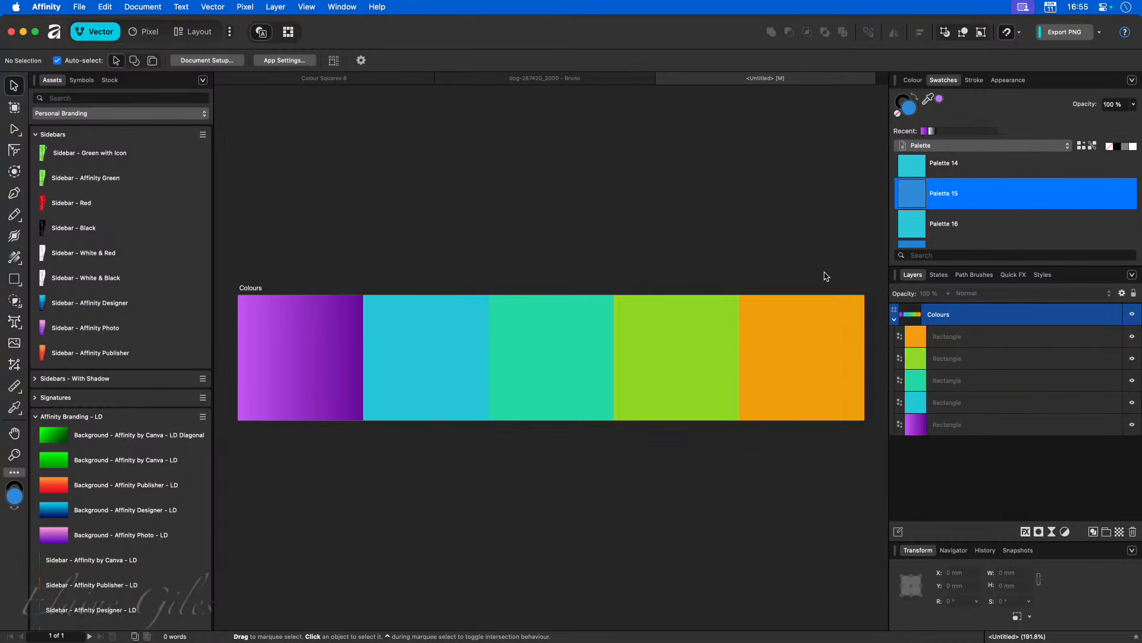
# Step: Apply the Palette 15 swatch to the orange square, and recolour its fill to pink #FF66E3 in the Colour Chooser
pyautogui.click(819, 339)
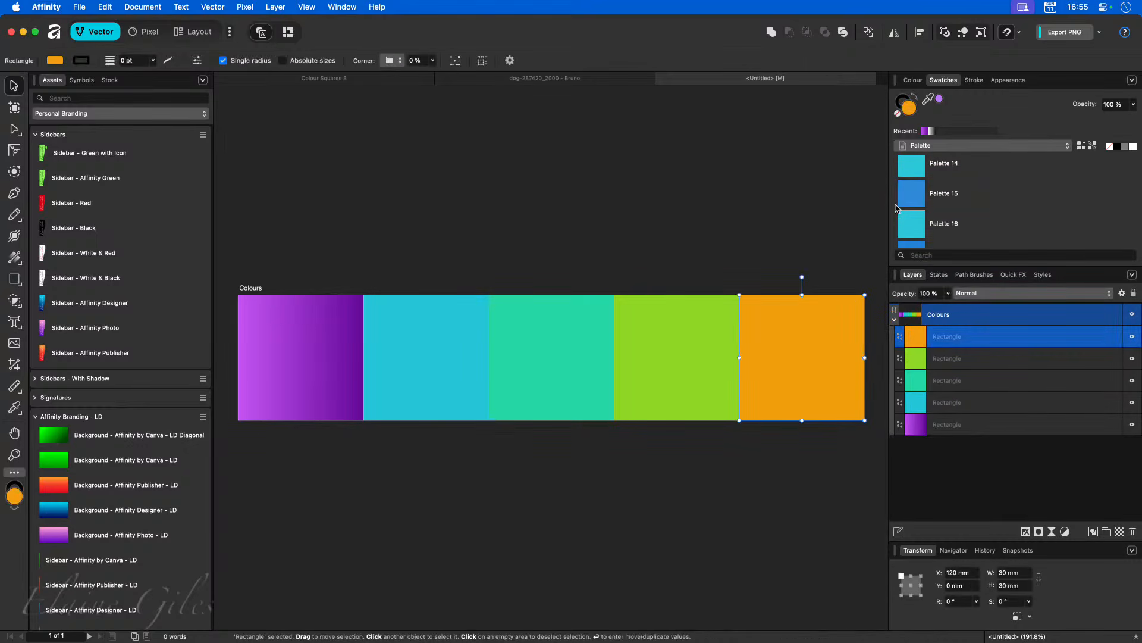
pyautogui.click(914, 191)
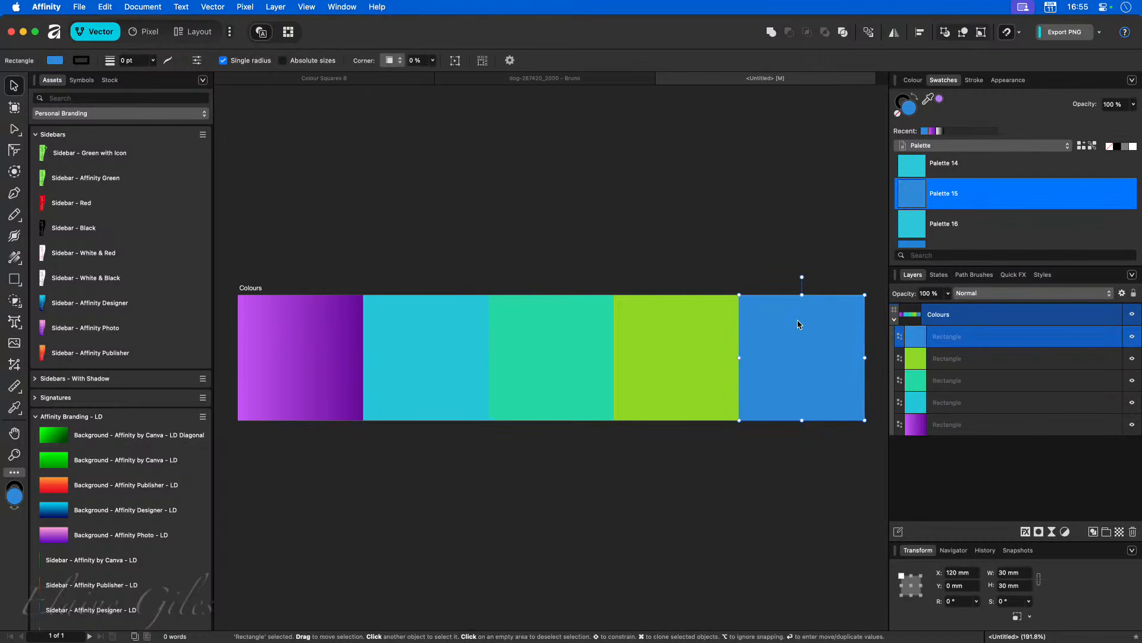
pyautogui.doubleClick(908, 107)
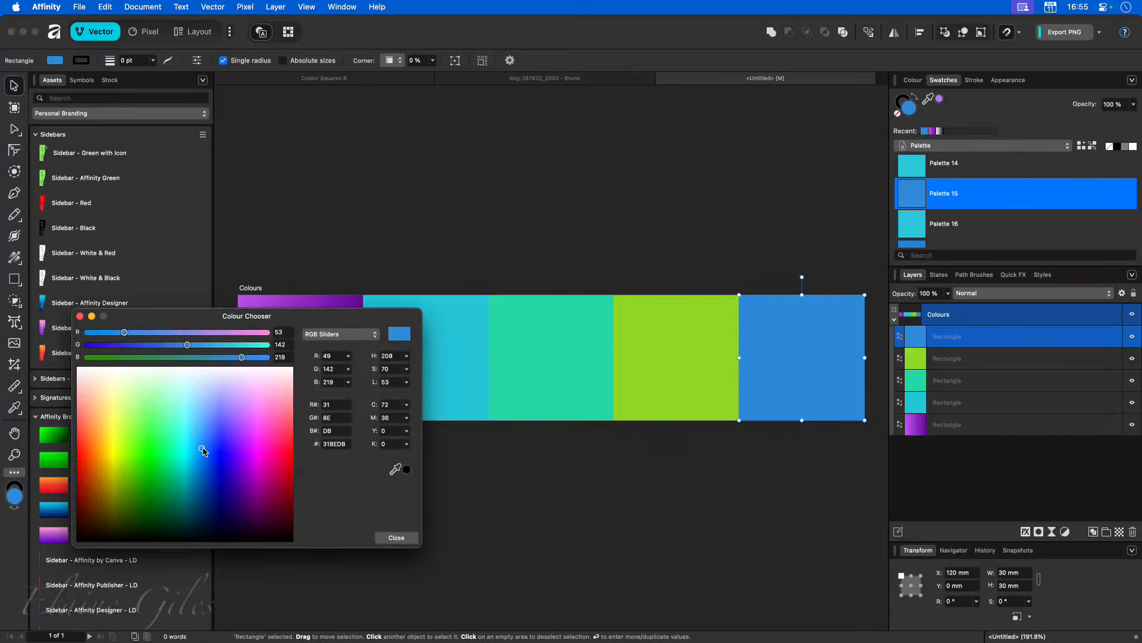
pyautogui.moveTo(203, 449)
pyautogui.mouseDown()
pyautogui.moveTo(248, 403)
pyautogui.moveTo(260, 420)
pyautogui.mouseUp()
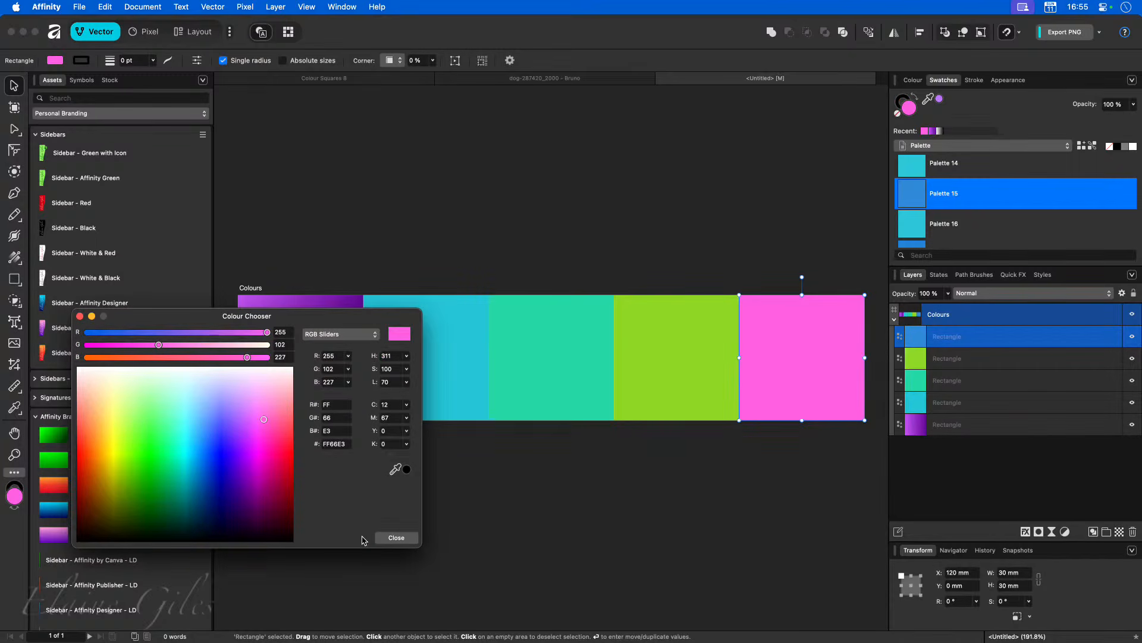
pyautogui.click(396, 538)
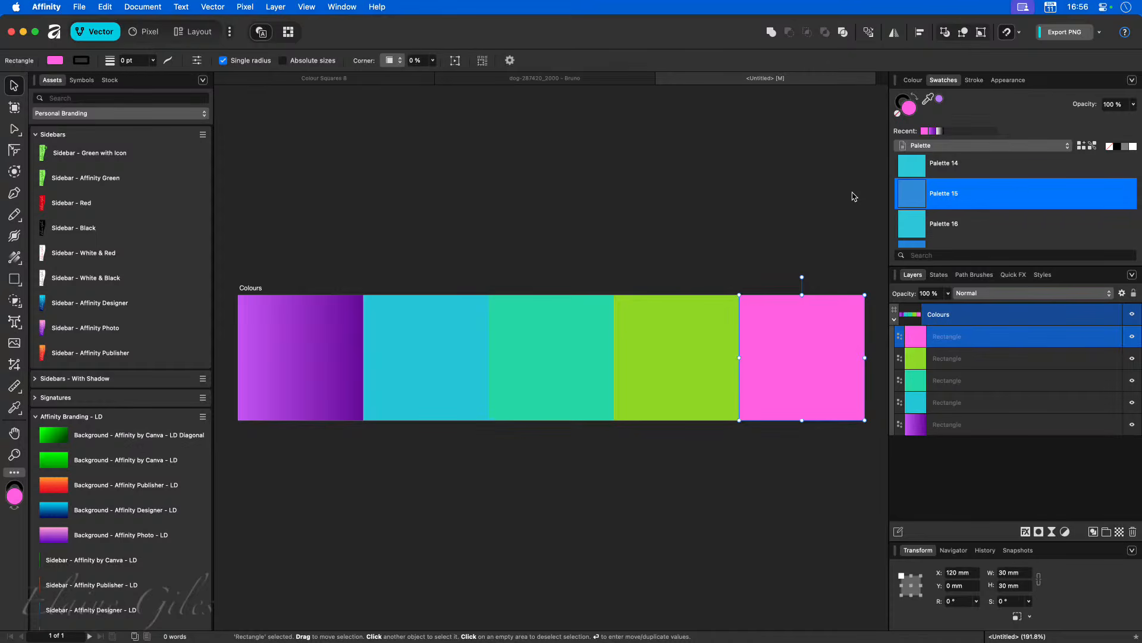
# Step: Make the Palette 15 swatch global and apply it to the pink square
pyautogui.rightClick(914, 194)
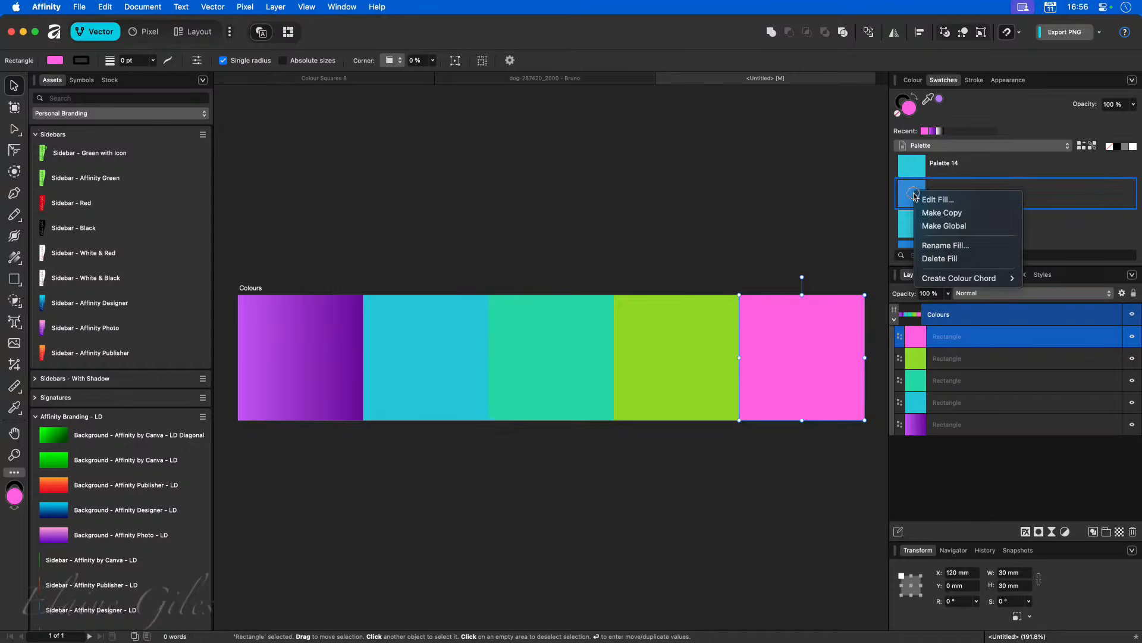
pyautogui.click(944, 225)
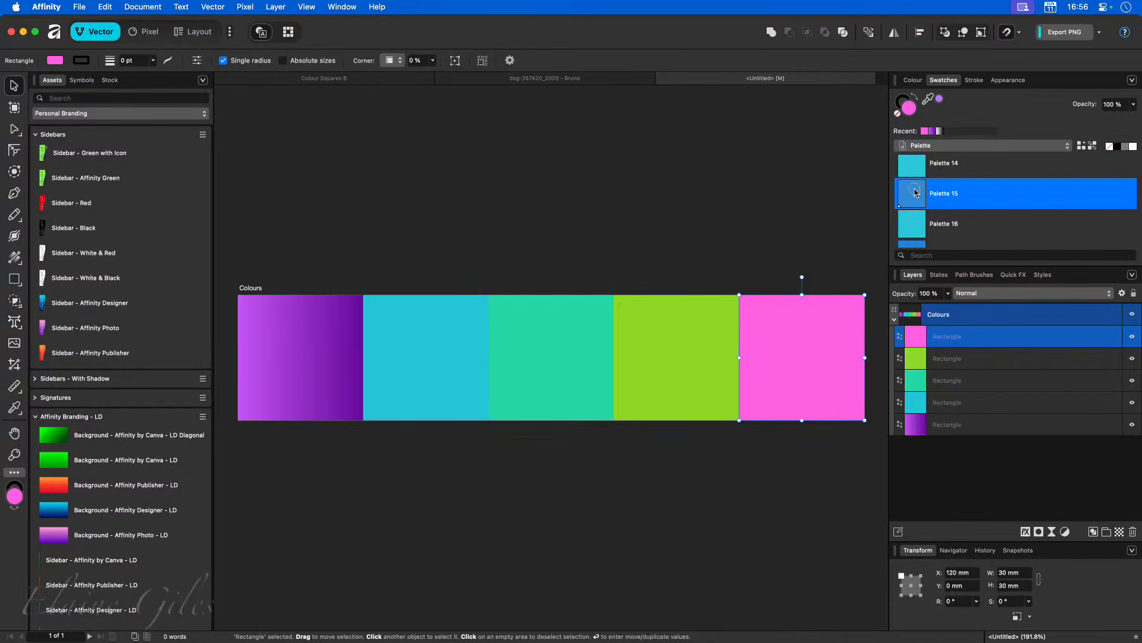
pyautogui.click(914, 193)
pyautogui.rightClick(815, 362)
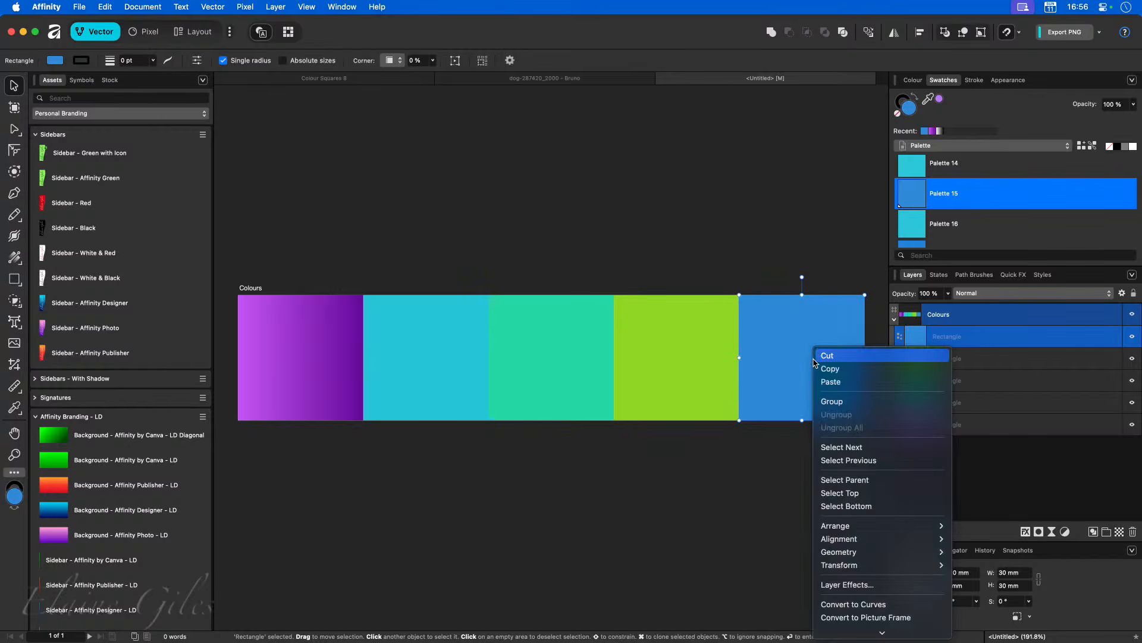
pyautogui.press('Escape')
# Step: Recolour the last square's fill to coral red #FF6A6A in the Colour Chooser
pyautogui.doubleClick(914, 112)
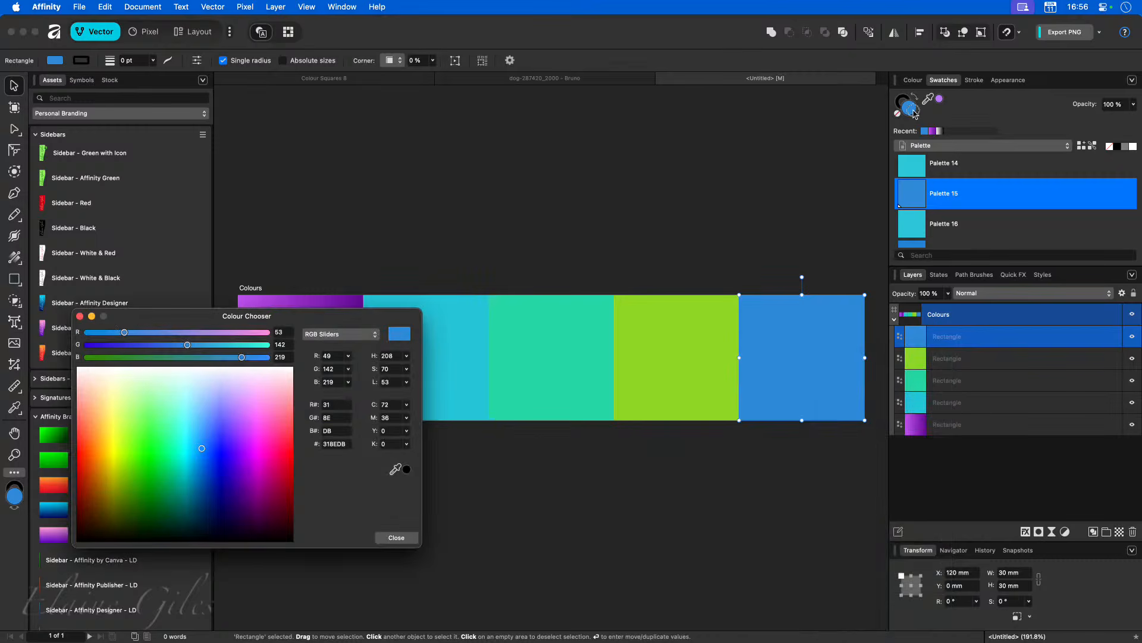
pyautogui.moveTo(244, 434); pyautogui.dragTo(293, 417)
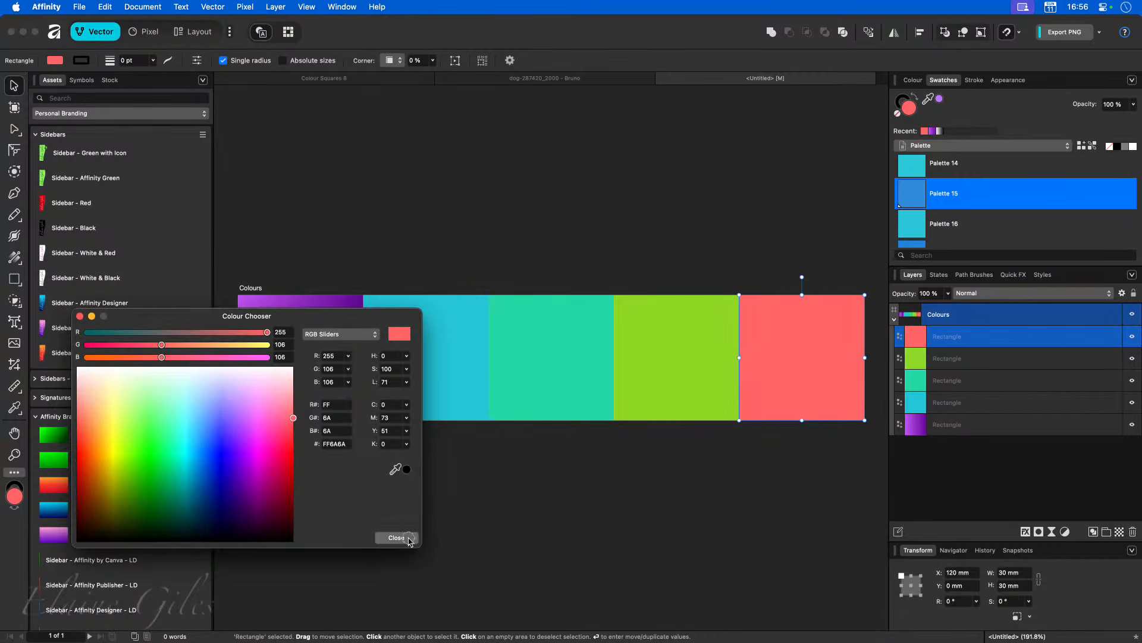
pyautogui.click(396, 538)
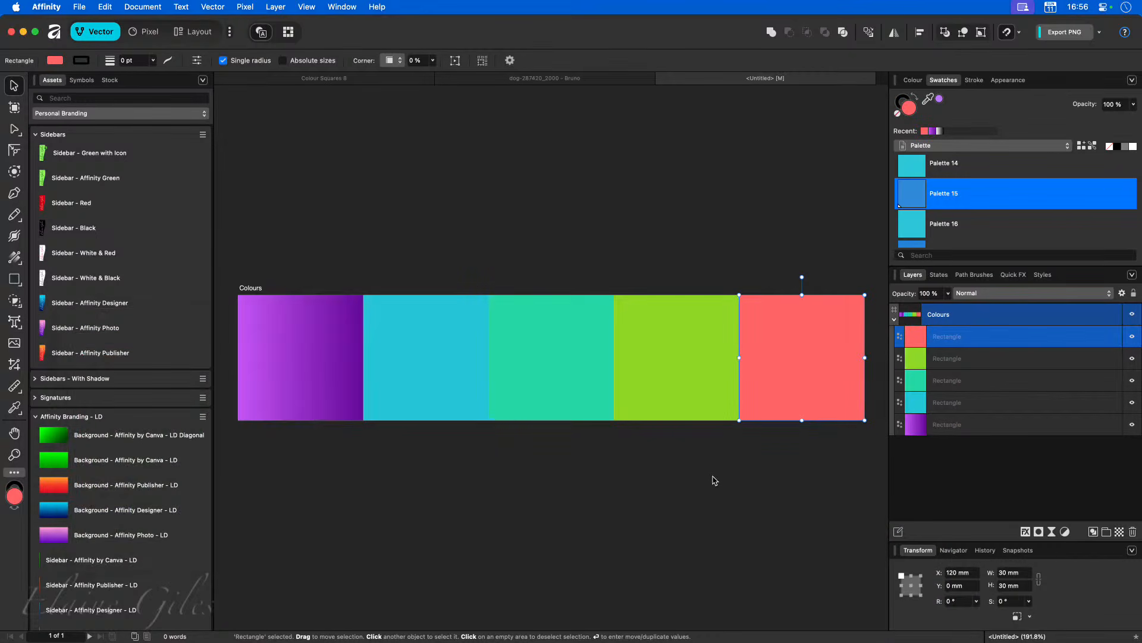
# Step: Deselect the coral square and compare the orange swatches at the start of the document palette
pyautogui.click(714, 479)
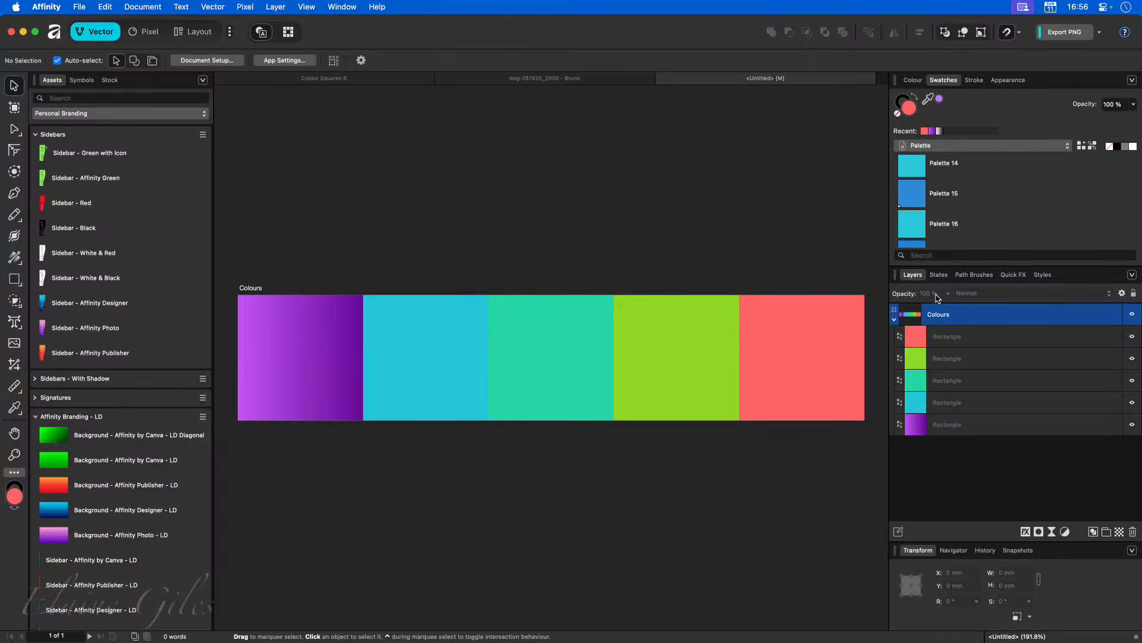
pyautogui.scroll(5, 985, 224)
pyautogui.scroll(3, 987, 225)
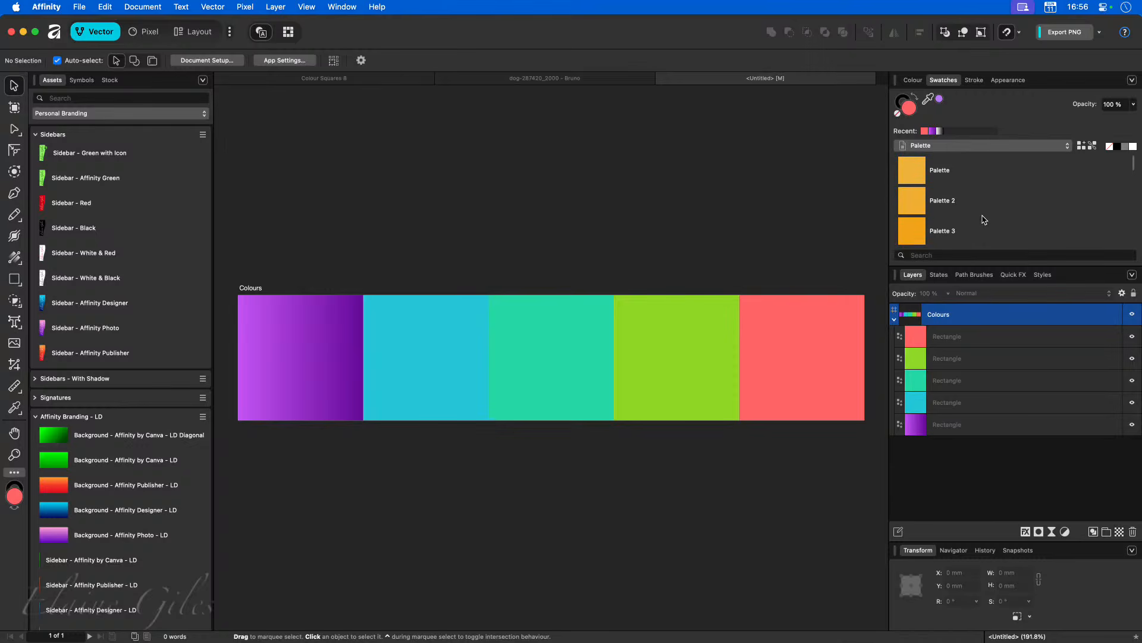
pyautogui.click(915, 172)
pyautogui.scroll(-1, 928, 229)
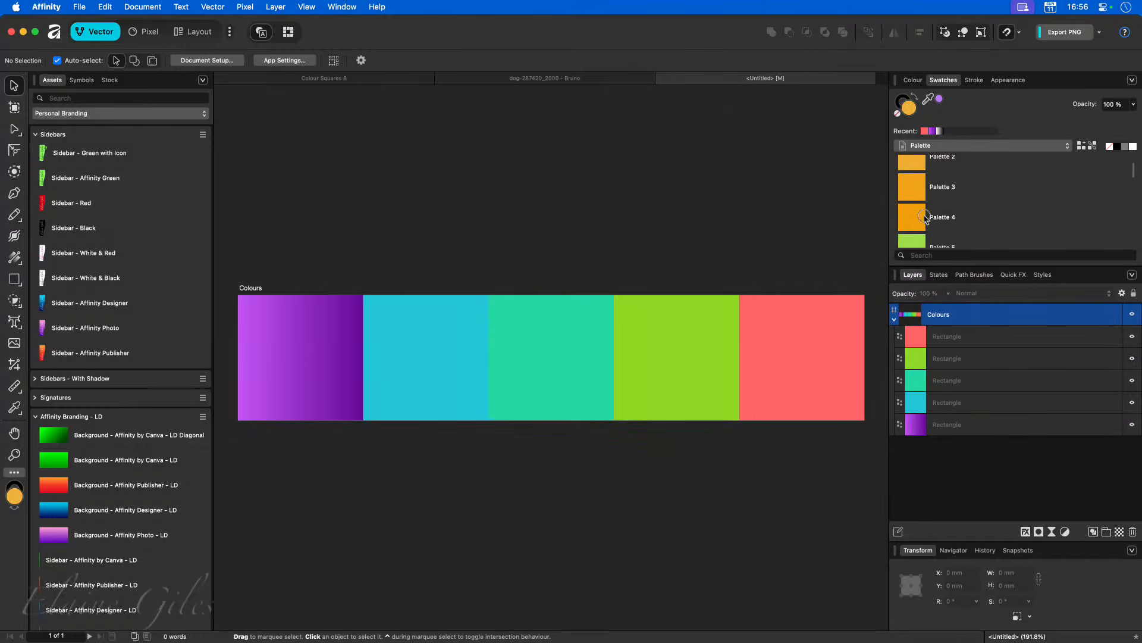
pyautogui.click(925, 218)
pyautogui.click(915, 191)
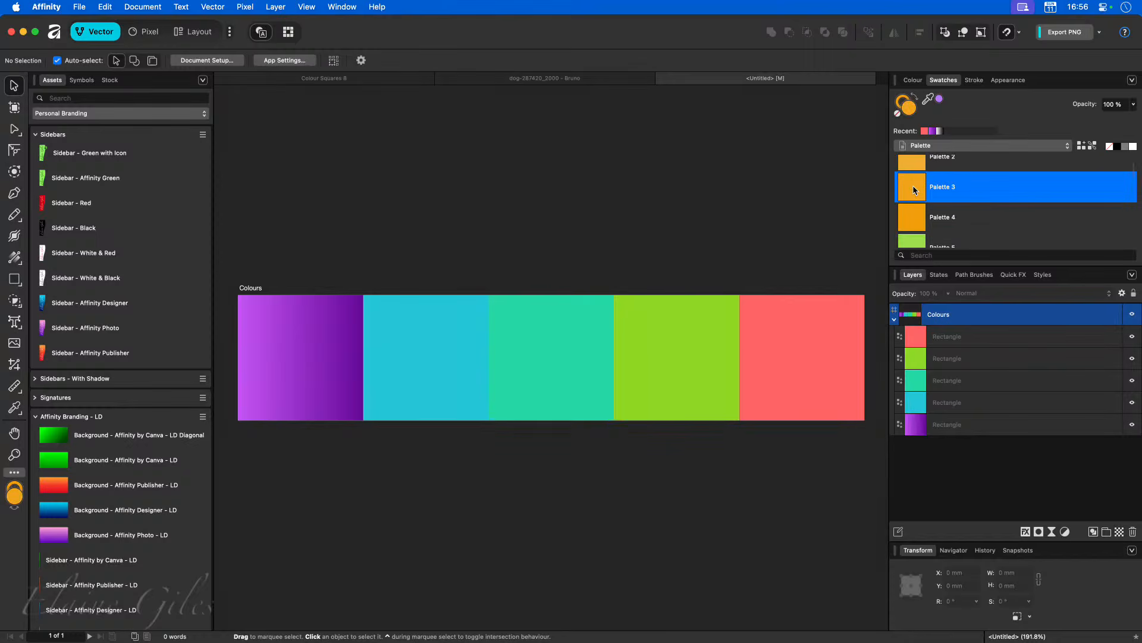
pyautogui.scroll(1, 915, 190)
pyautogui.click(915, 196)
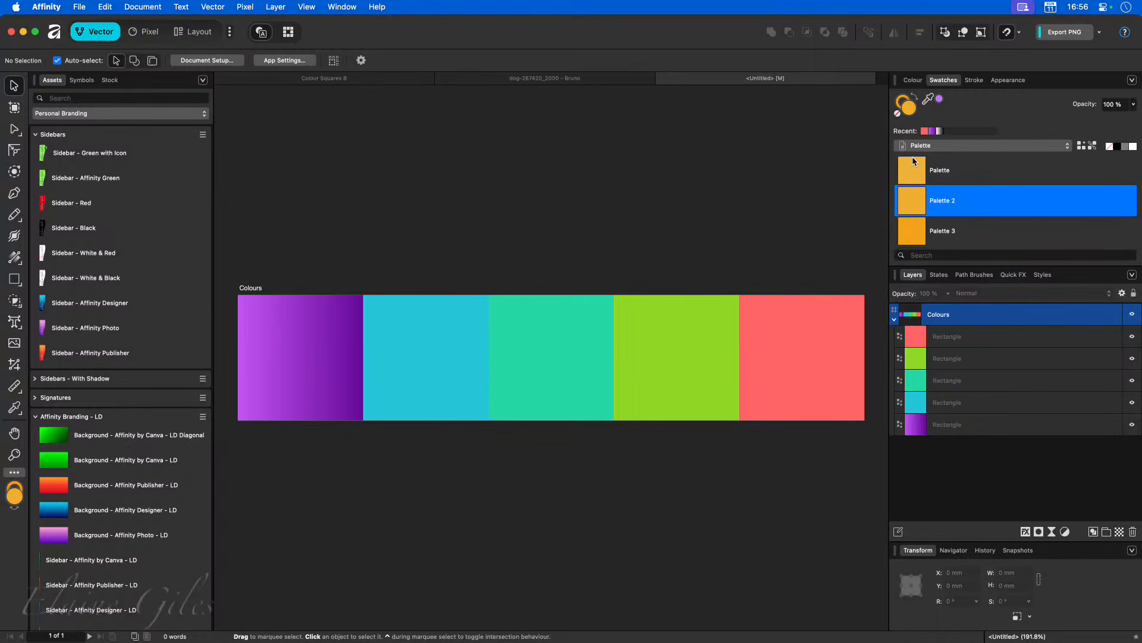
pyautogui.click(916, 173)
pyautogui.click(920, 229)
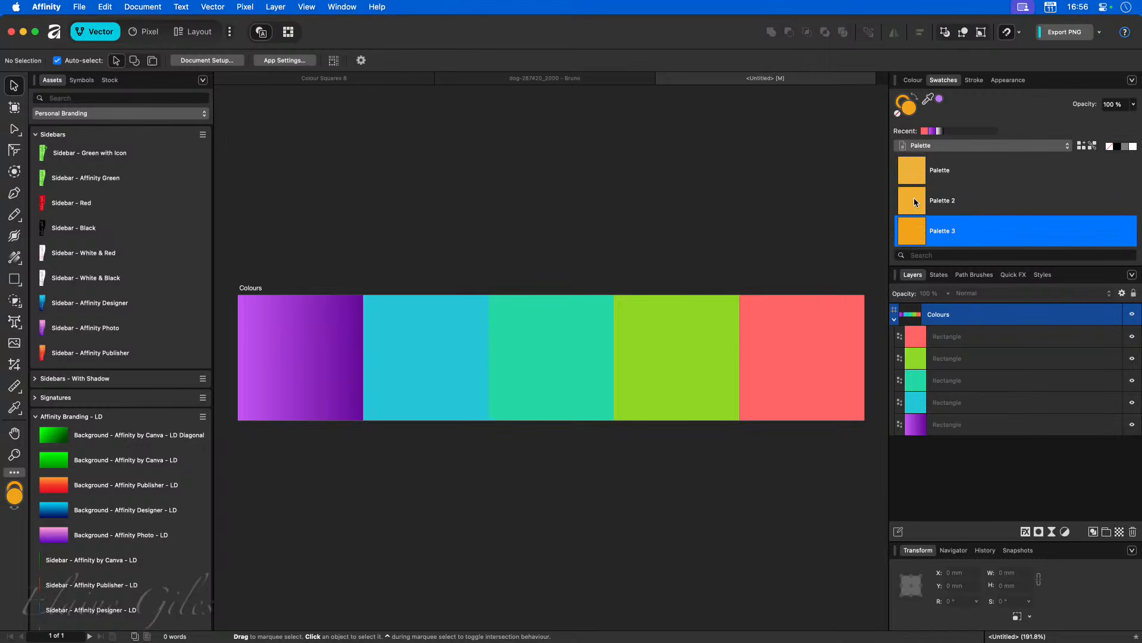
pyautogui.click(914, 199)
pyautogui.rightClick(911, 167)
pyautogui.click(905, 176)
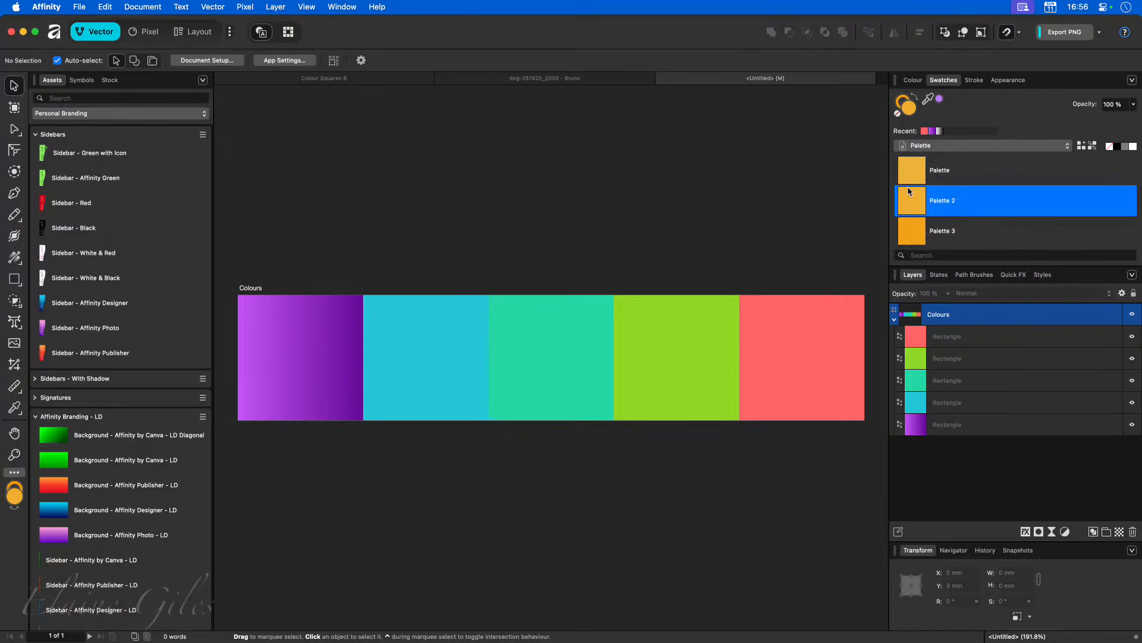
pyautogui.click(920, 176)
pyautogui.click(915, 235)
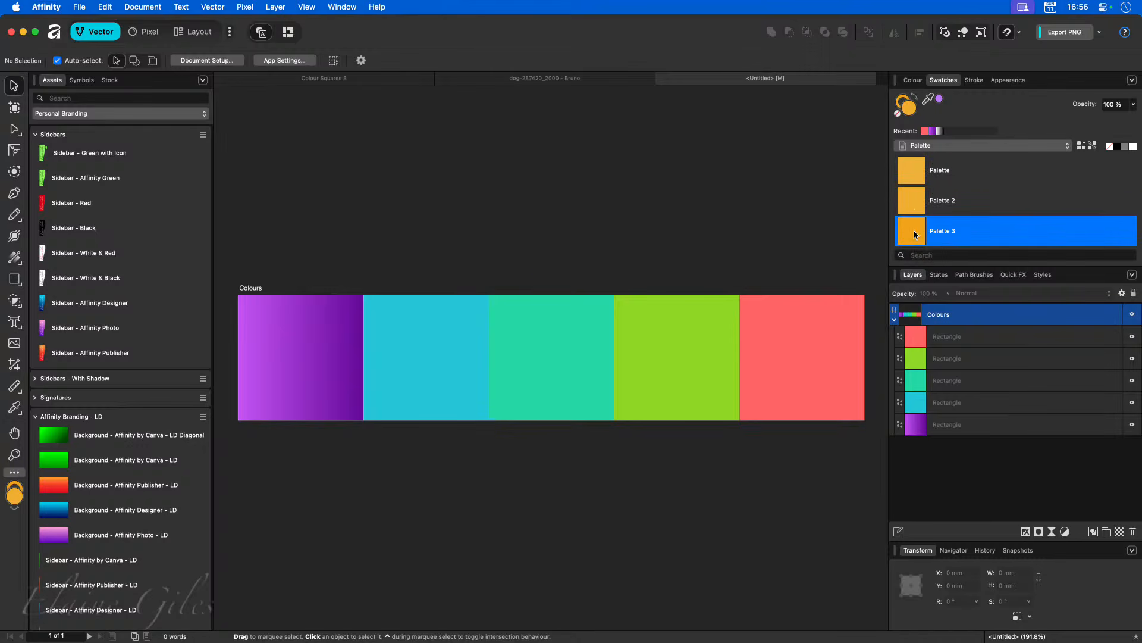
pyautogui.click(974, 183)
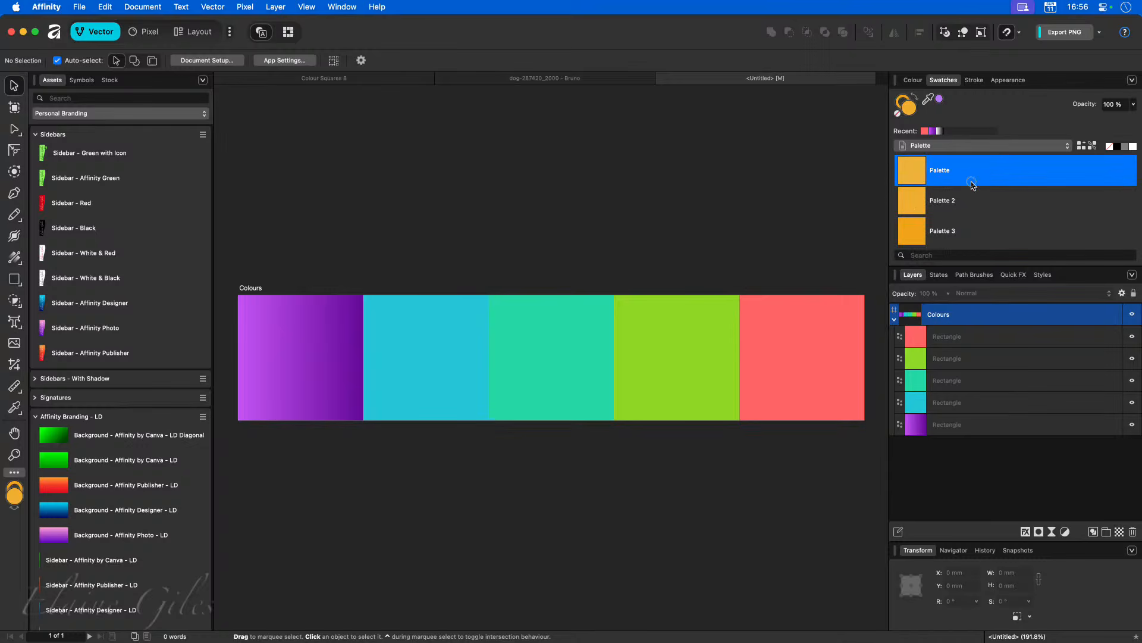
# Step: Review the palette management commands available for the document's swatches
pyautogui.click(1132, 81)
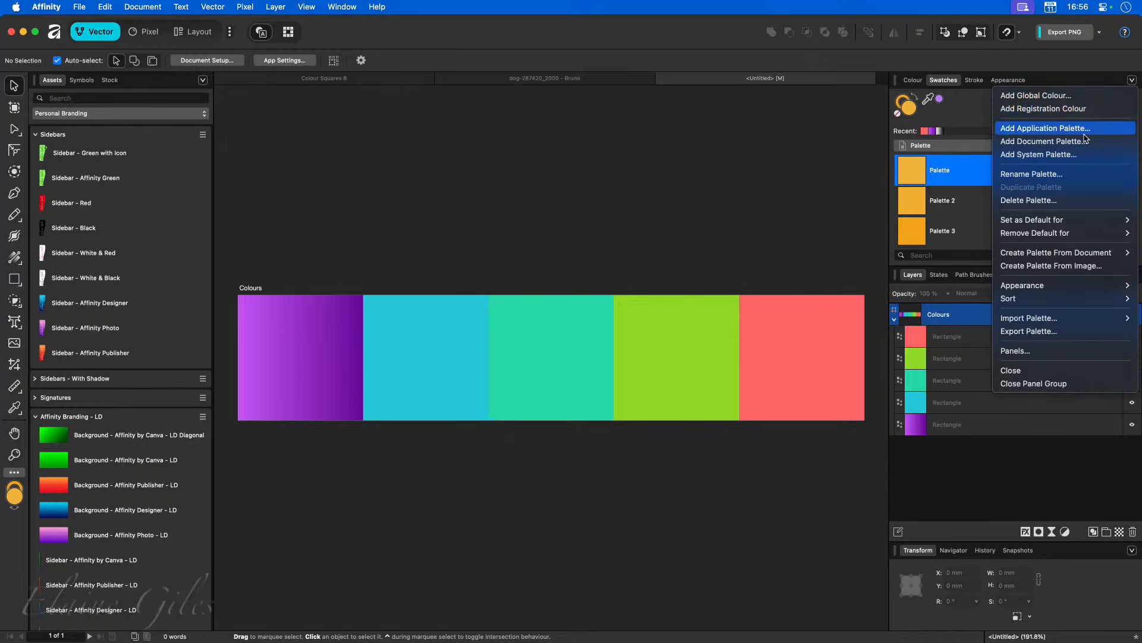
pyautogui.moveTo(1074, 234)
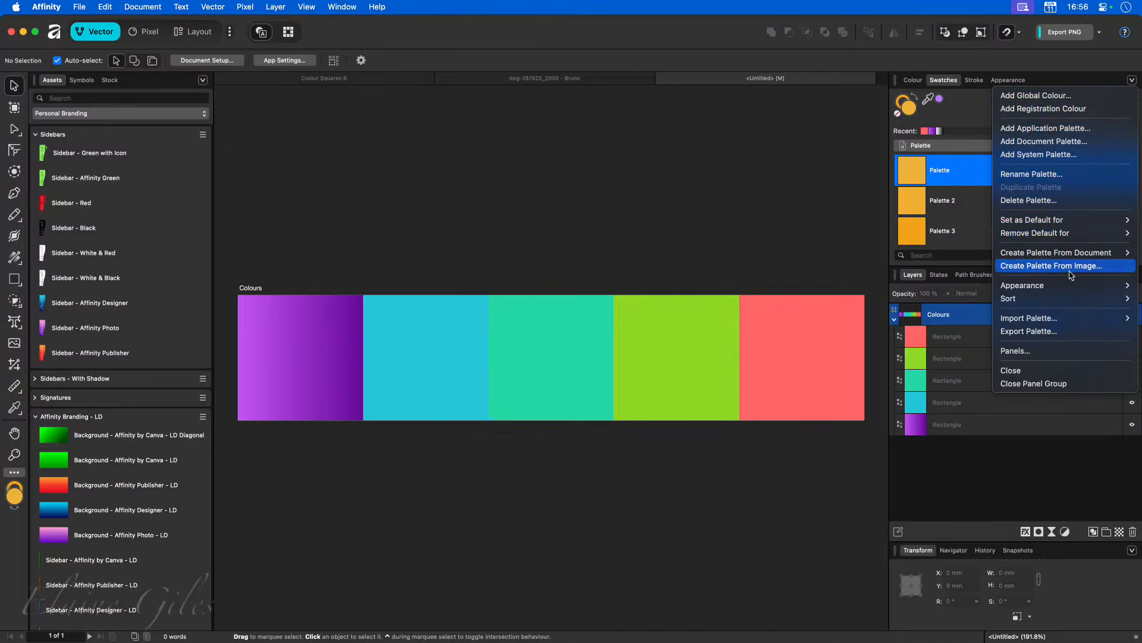
pyautogui.click(933, 176)
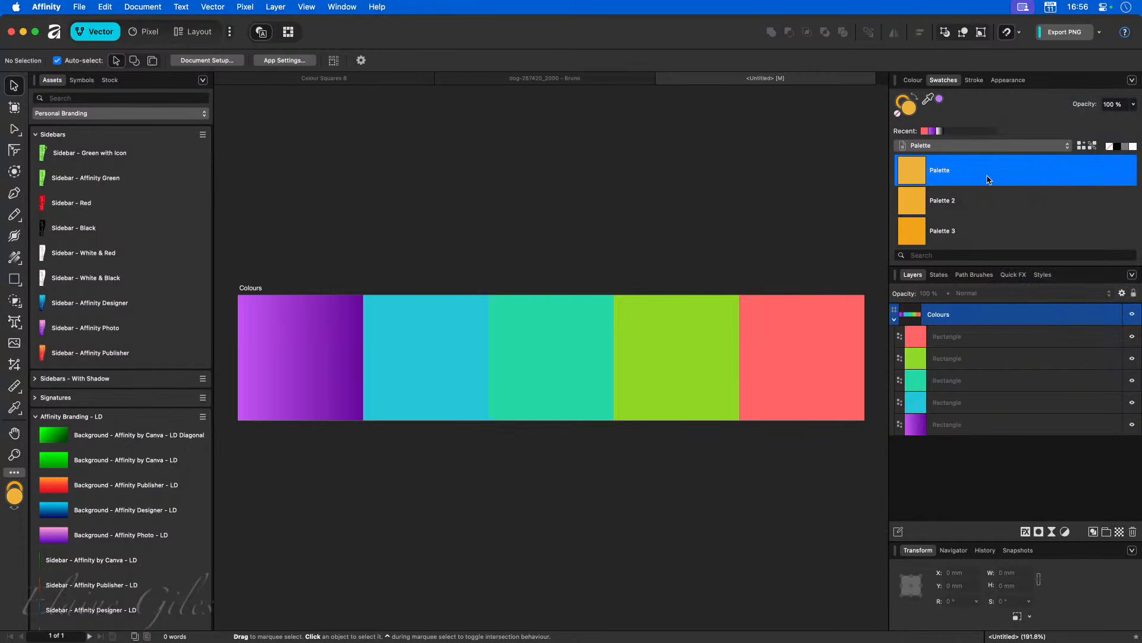
# Step: Review the editing options of the first orange swatch, Palette, and show the colour wheel with its chords
pyautogui.rightClick(985, 173)
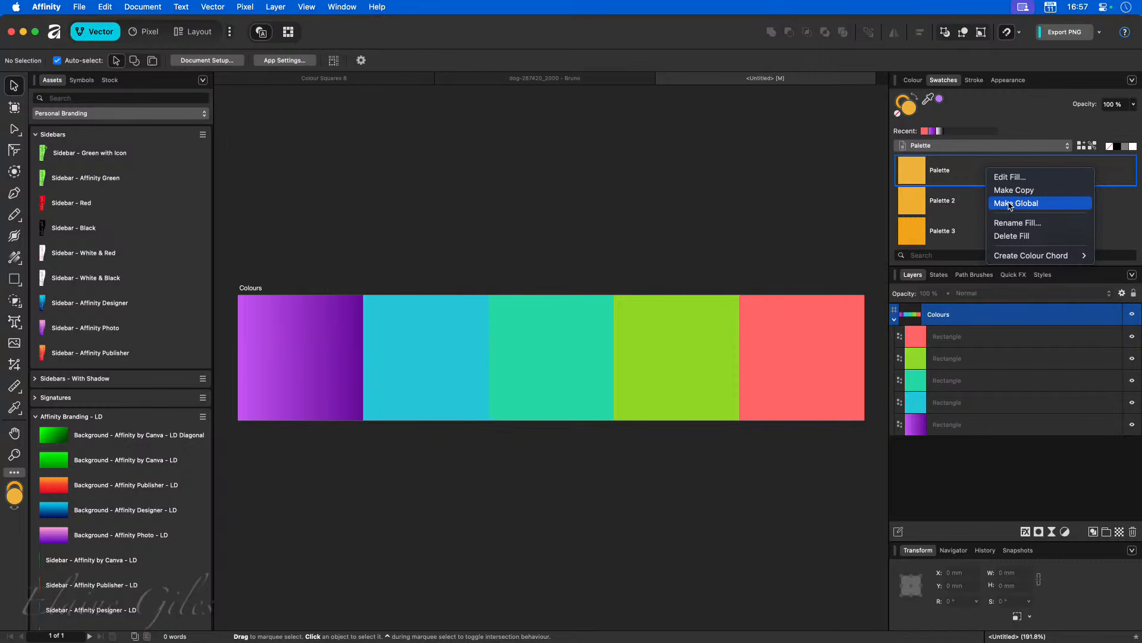
pyautogui.click(1015, 124)
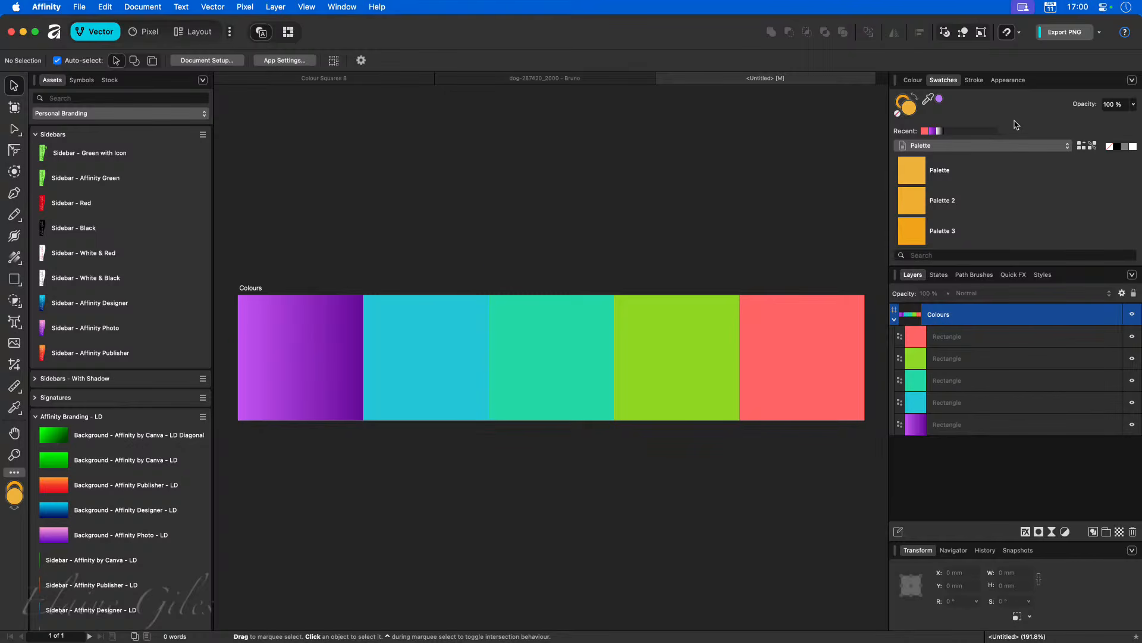
pyautogui.rightClick(919, 177)
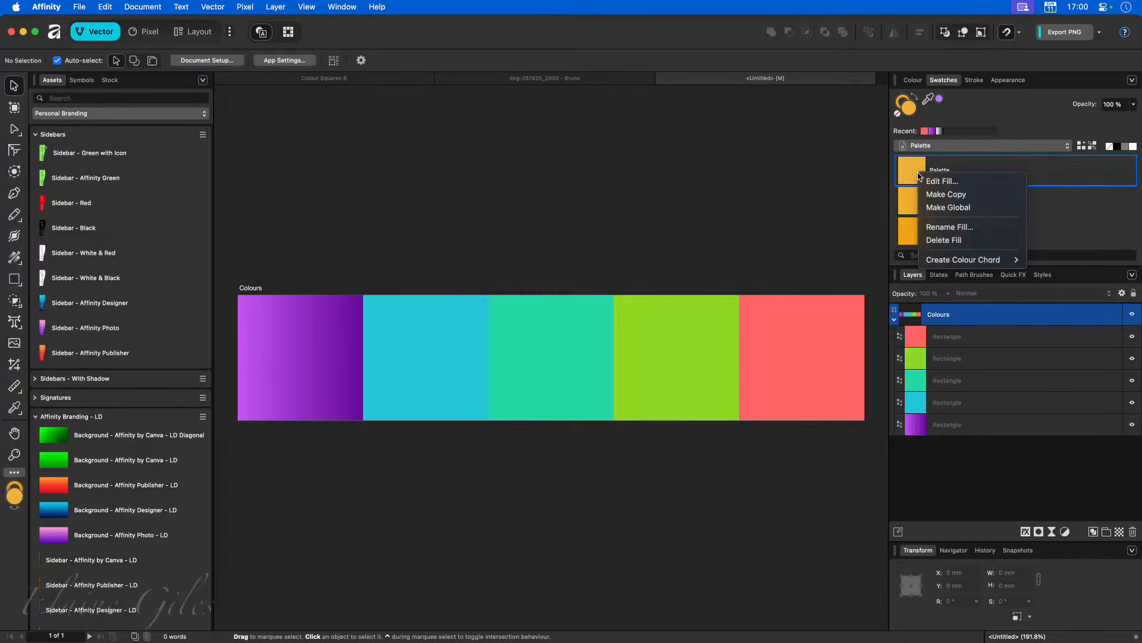
pyautogui.click(1014, 114)
pyautogui.click(917, 80)
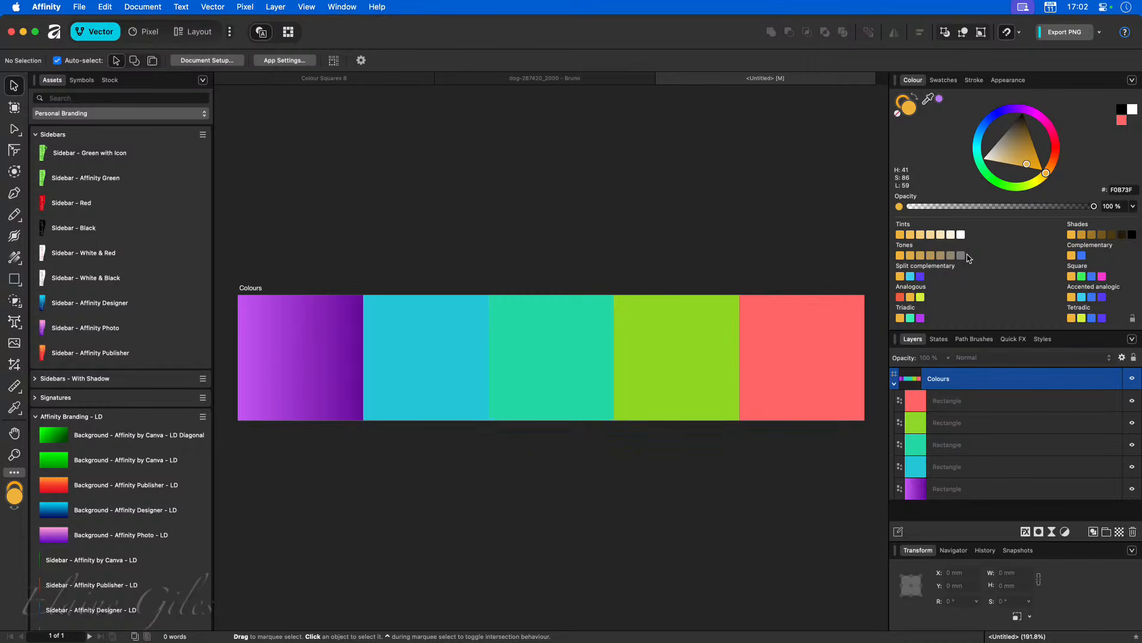
# Step: Switch to the Layout studio and create a new A4 portrait RGB document
pyautogui.click(198, 32)
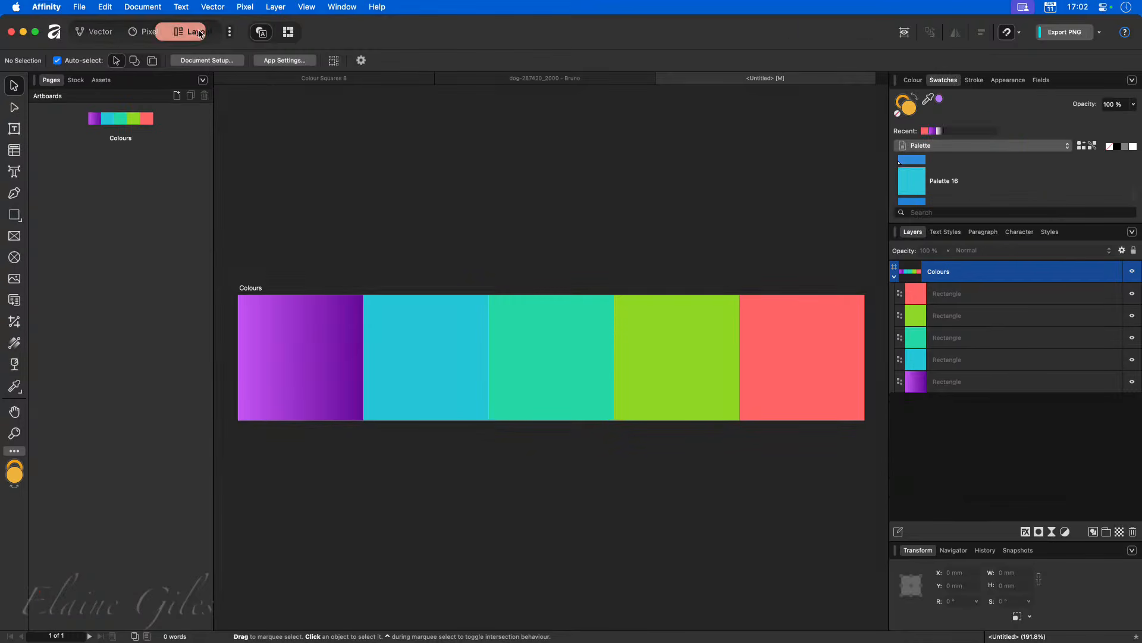
pyautogui.press('super+n')
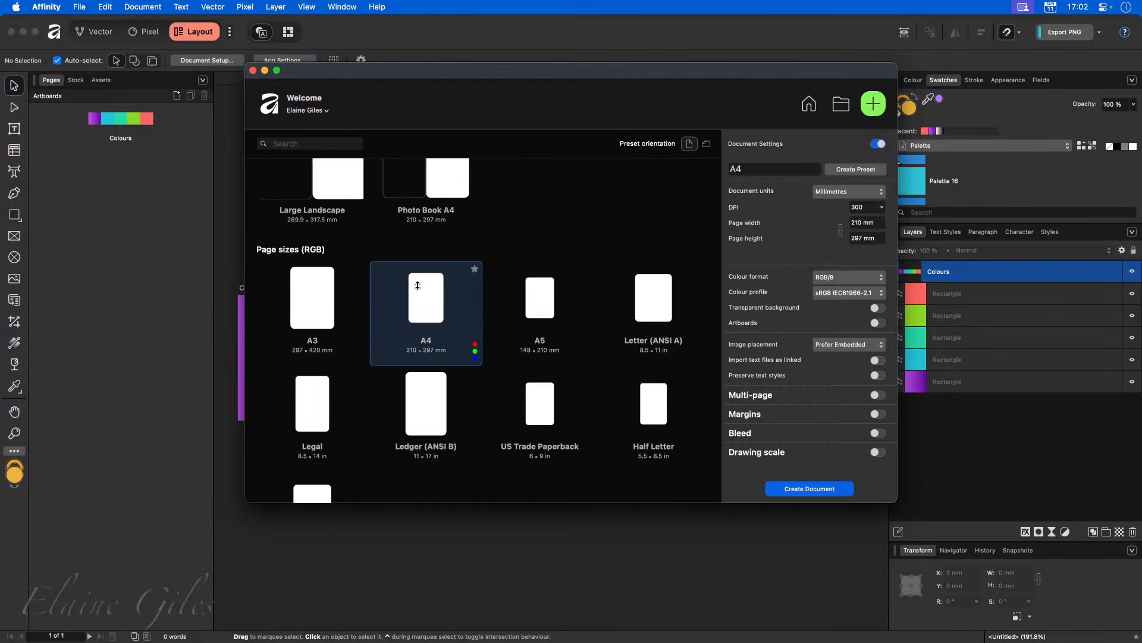
pyautogui.doubleClick(422, 307)
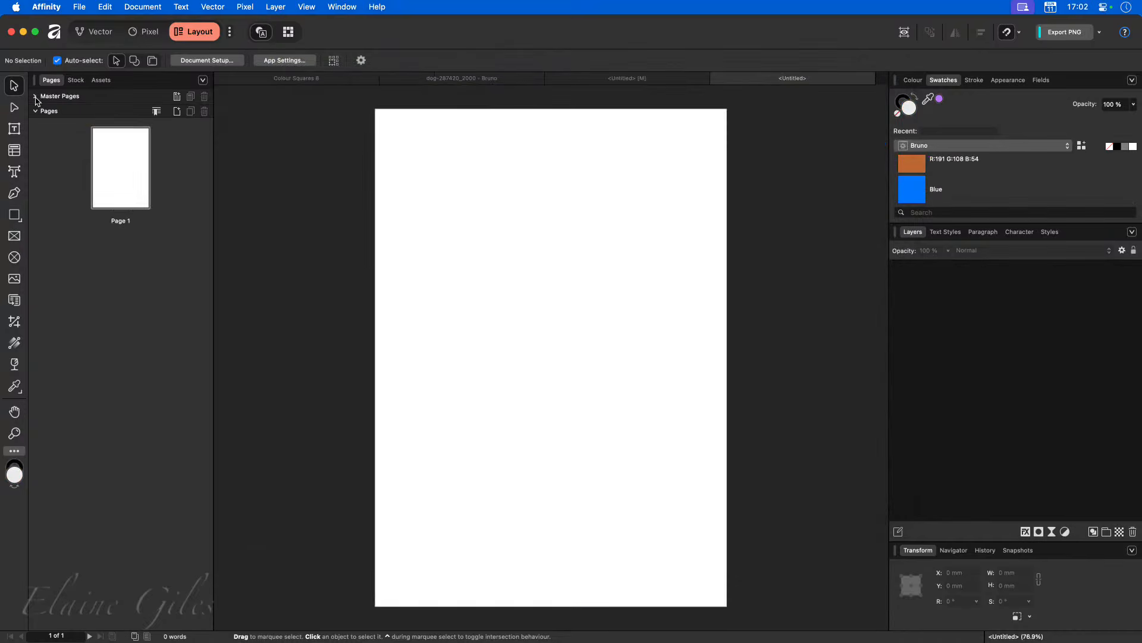
pyautogui.click(109, 178)
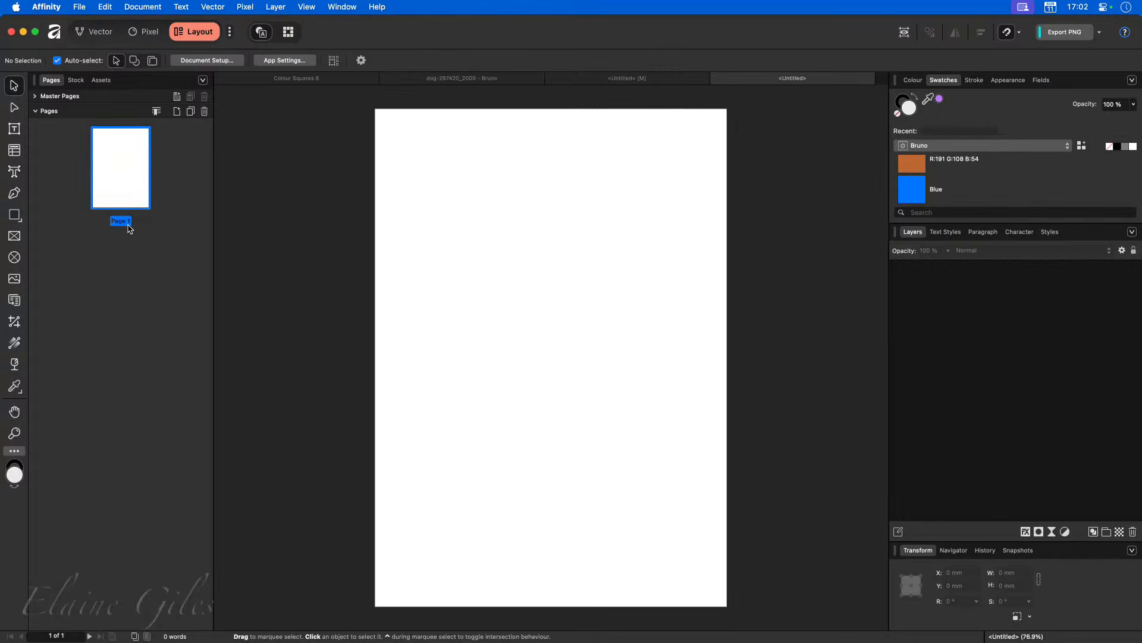
# Step: Enable margins and bleed for the A4 document, and set all four margins to 10 mm
pyautogui.click(224, 61)
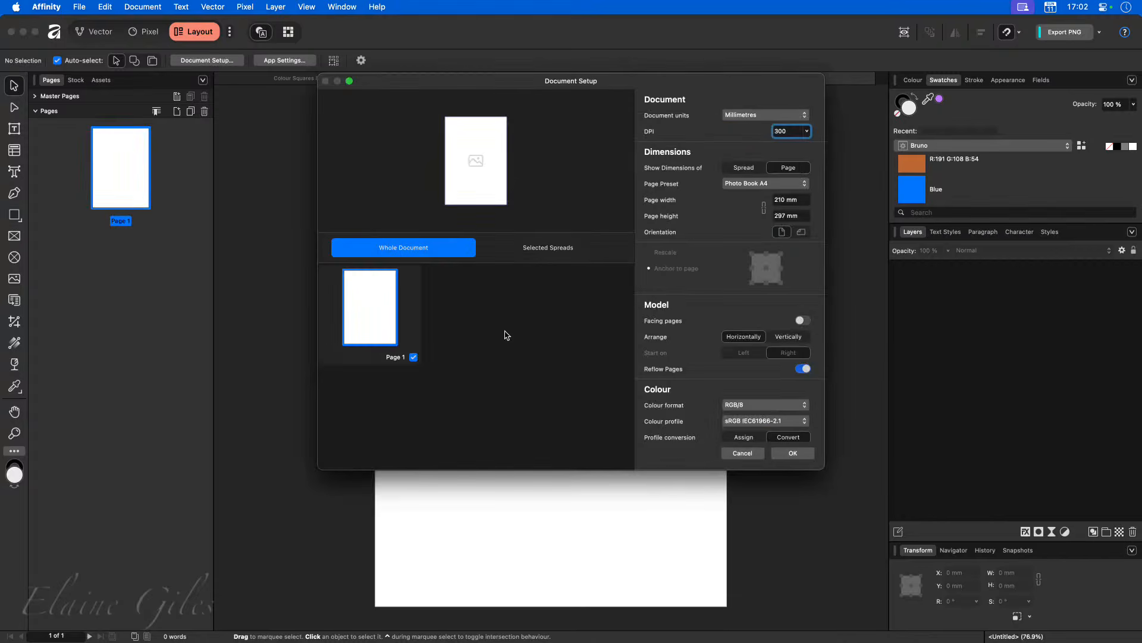
pyautogui.scroll(-5, 705, 411)
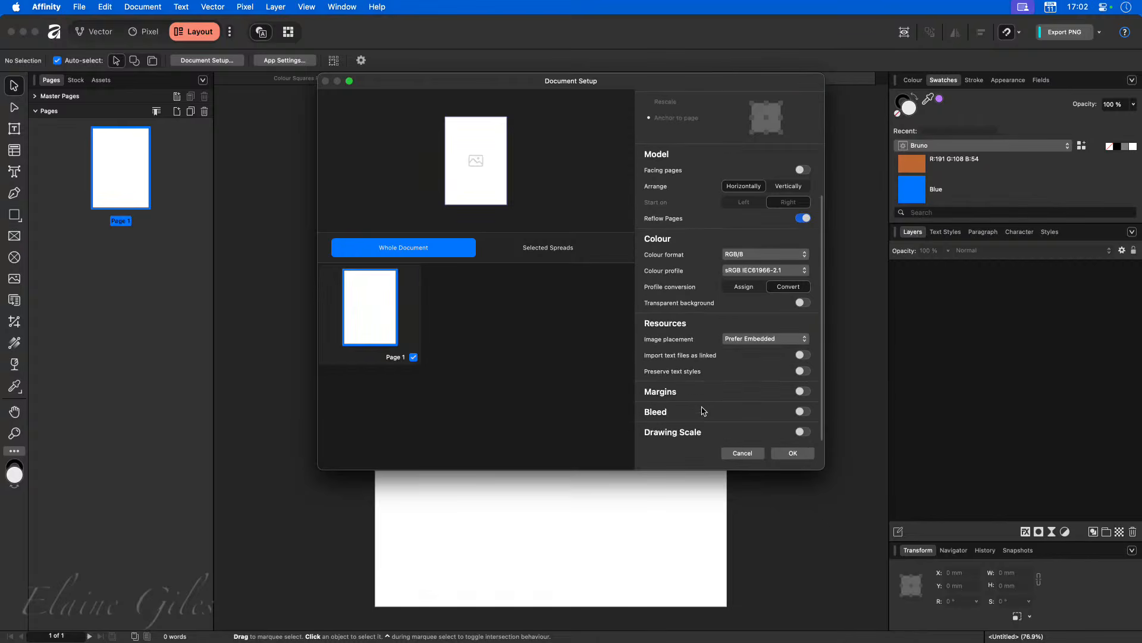
pyautogui.click(802, 411)
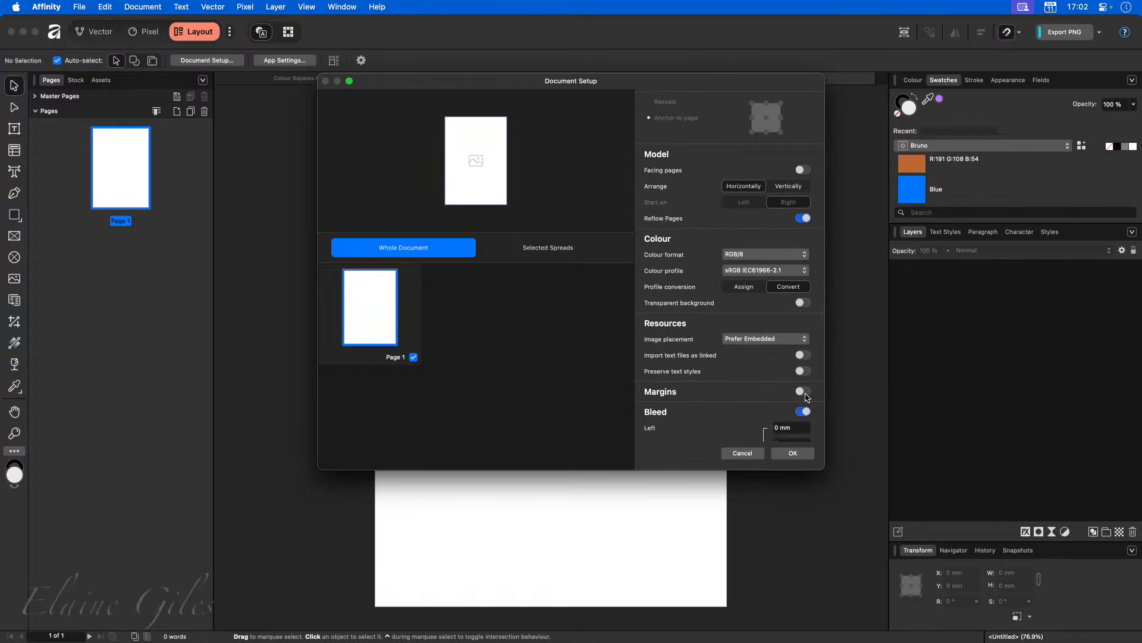
pyautogui.click(802, 392)
pyautogui.scroll(-1, 784, 404)
pyautogui.doubleClick(786, 385)
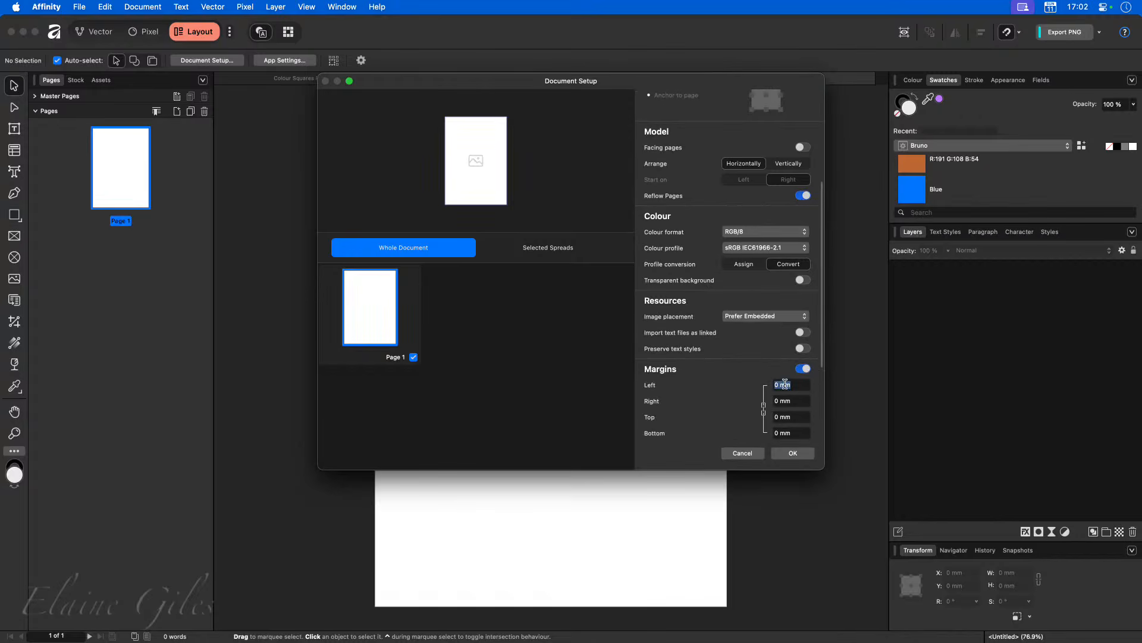
pyautogui.write('10')
pyautogui.press('Tab')
pyautogui.scroll(-3, 738, 383)
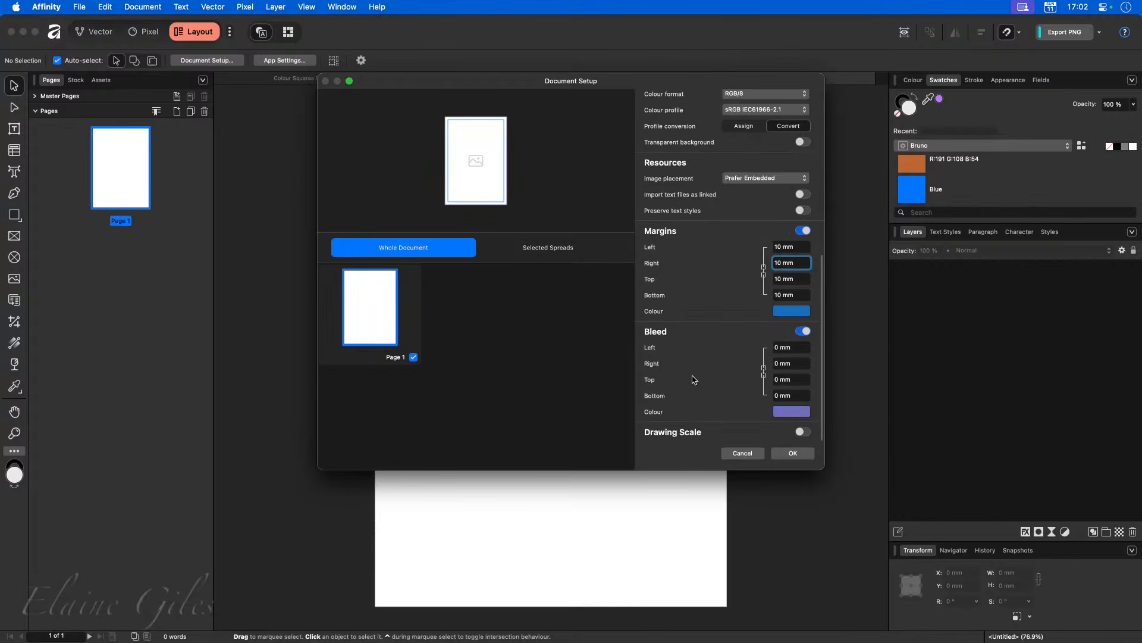
# Step: Set the document's bleed to 3 mm on all sides and apply the setup
pyautogui.doubleClick(786, 347)
pyautogui.write('3')
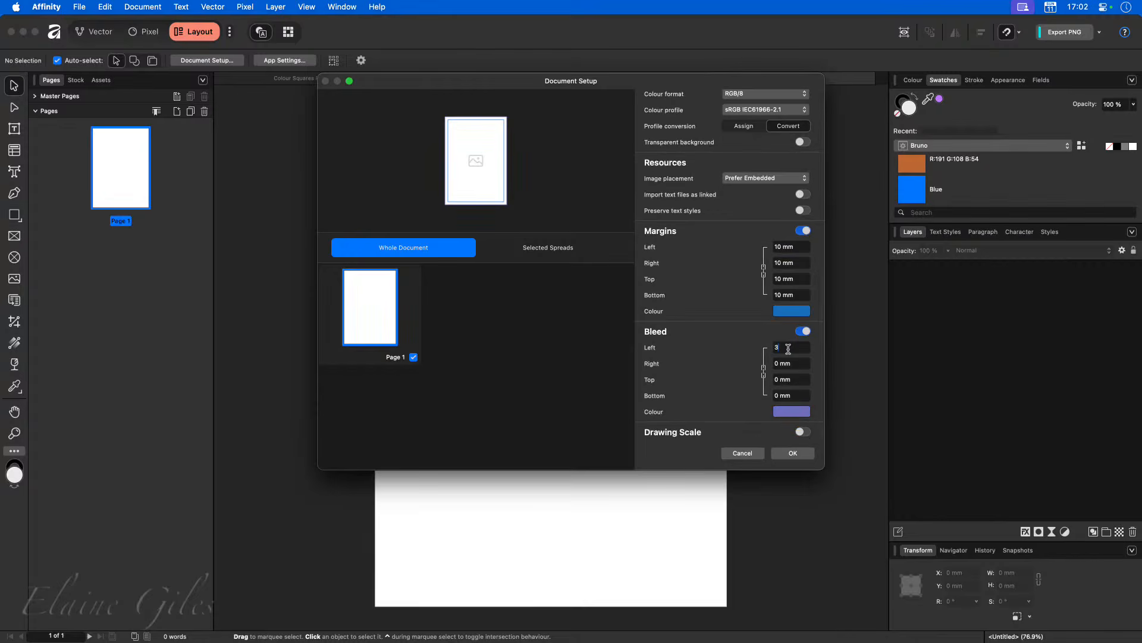
pyautogui.press('Return')
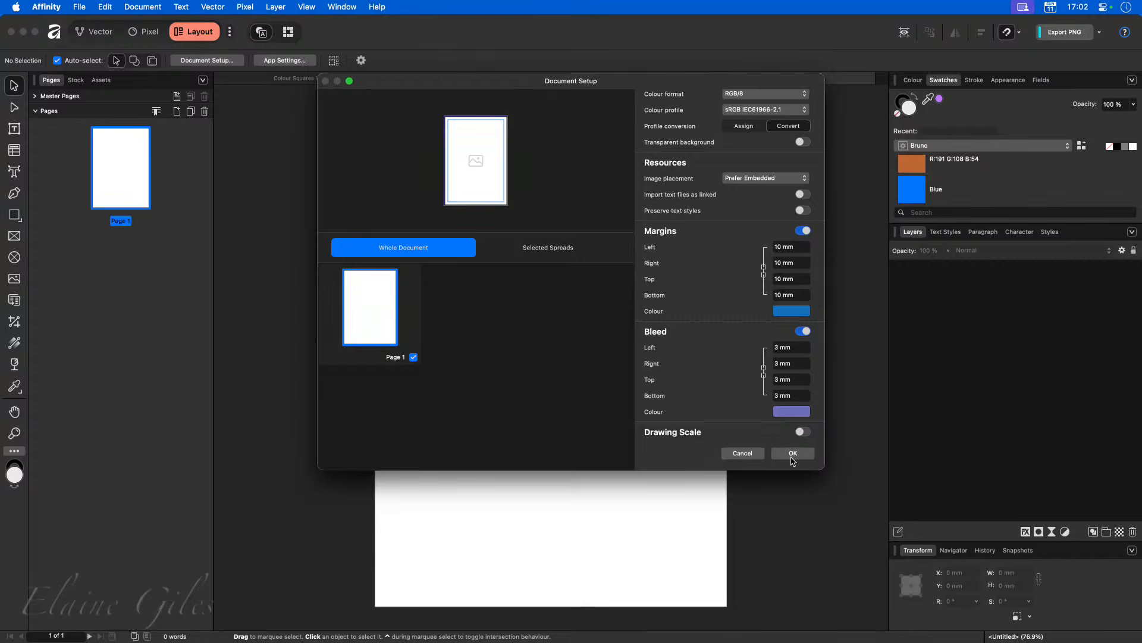
pyautogui.click(793, 454)
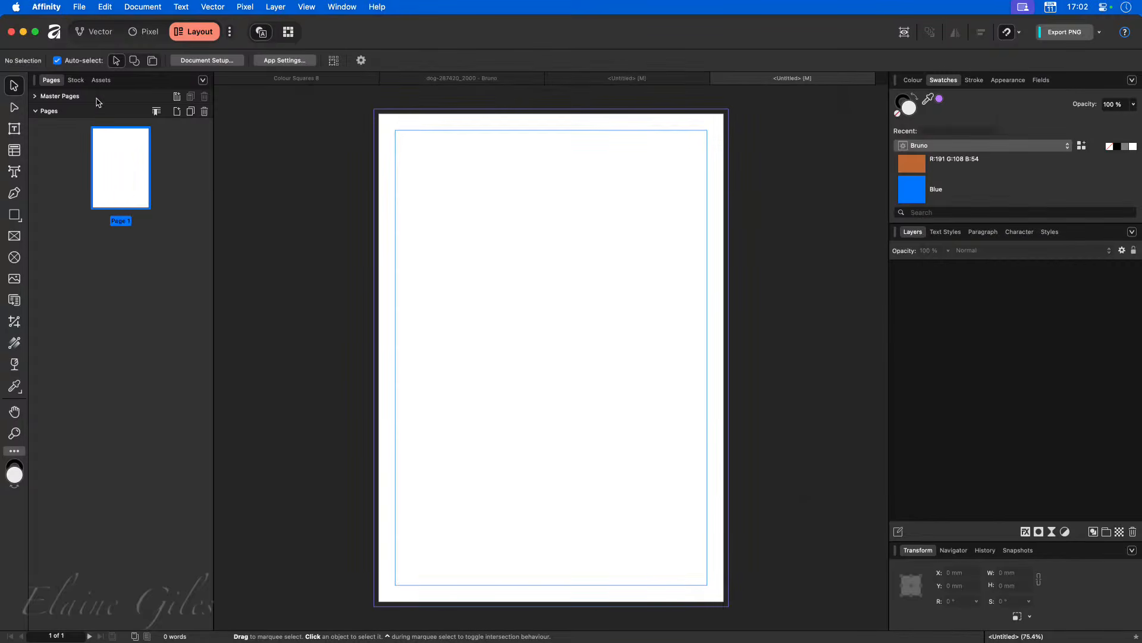
# Step: Search the Pixabay stock images for scotland
pyautogui.click(77, 81)
pyautogui.click(121, 97)
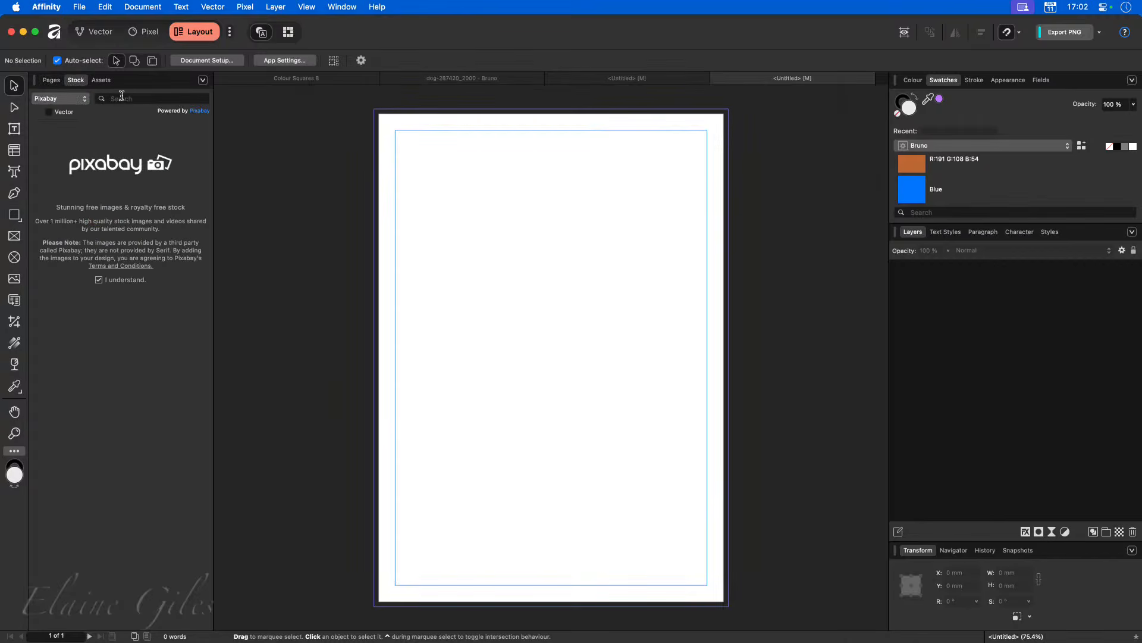
pyautogui.write('sq')
pyautogui.write('otland')
pyautogui.press('Return')
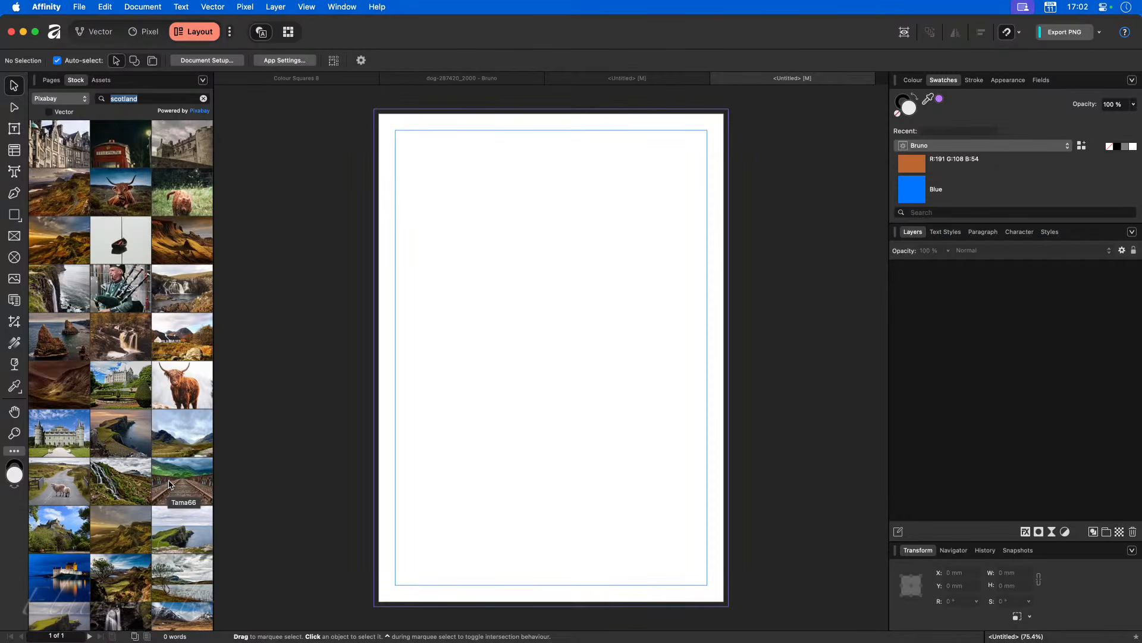
# Step: Draw a 216 × 303 mm picture frame out to the bleed edges and fill it with the railway track photo
pyautogui.click(15, 236)
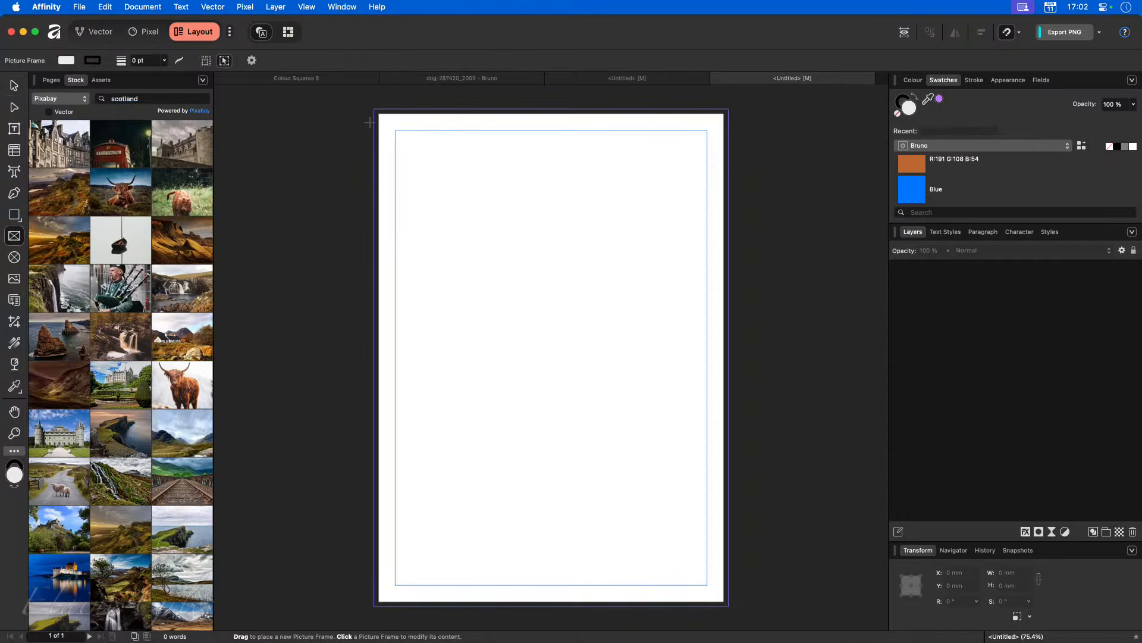
pyautogui.moveTo(377, 111); pyautogui.dragTo(728, 606)
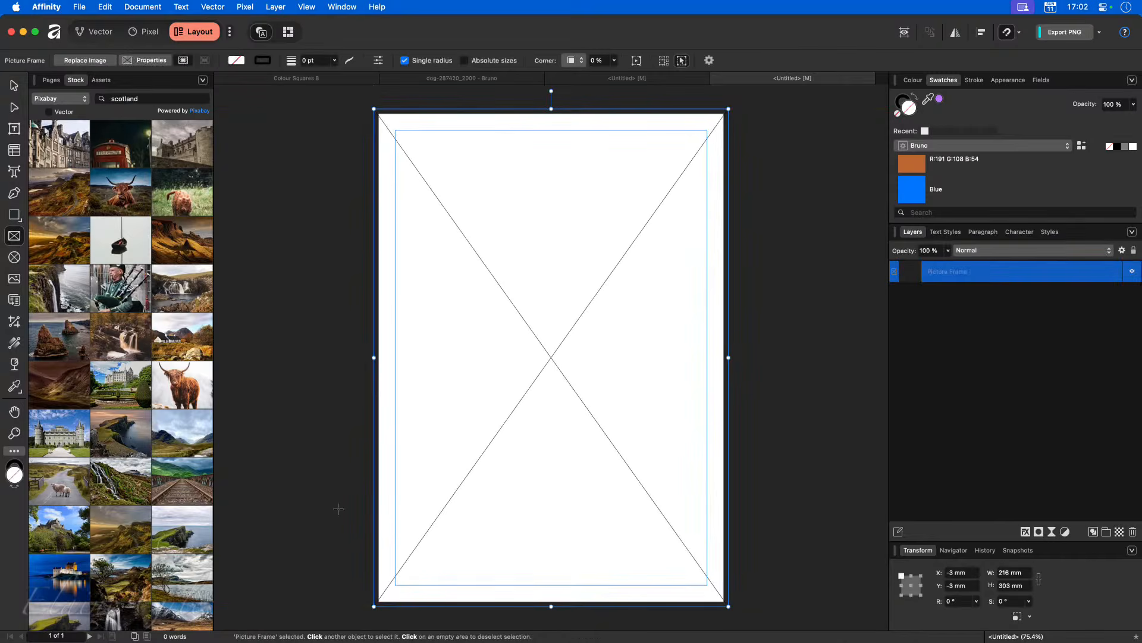
pyautogui.moveTo(182, 482); pyautogui.dragTo(542, 412)
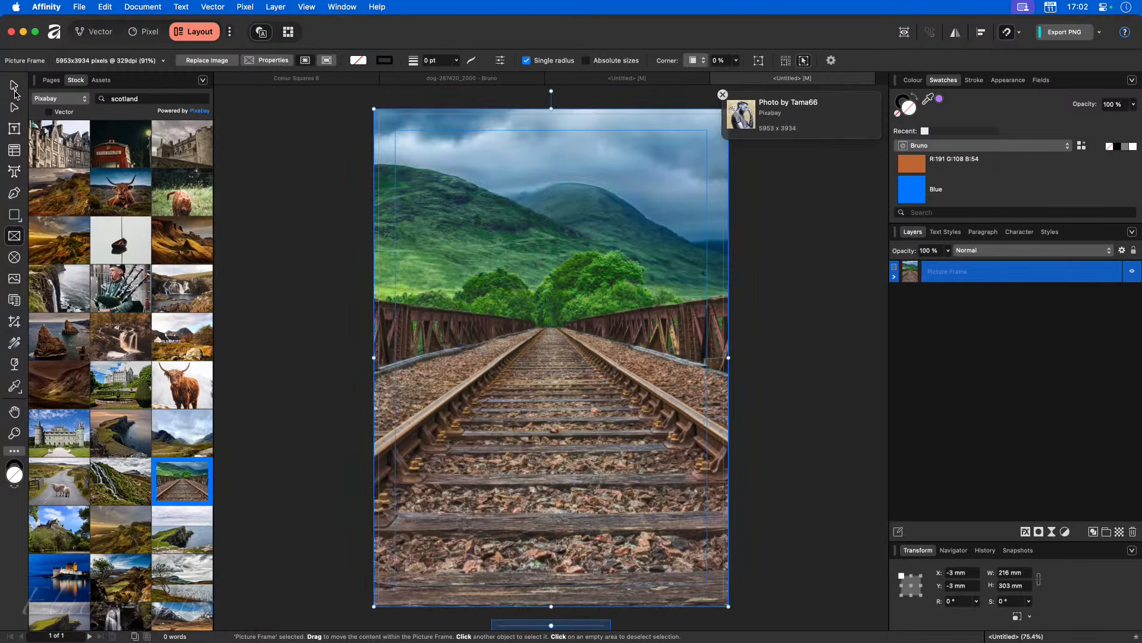
pyautogui.click(281, 232)
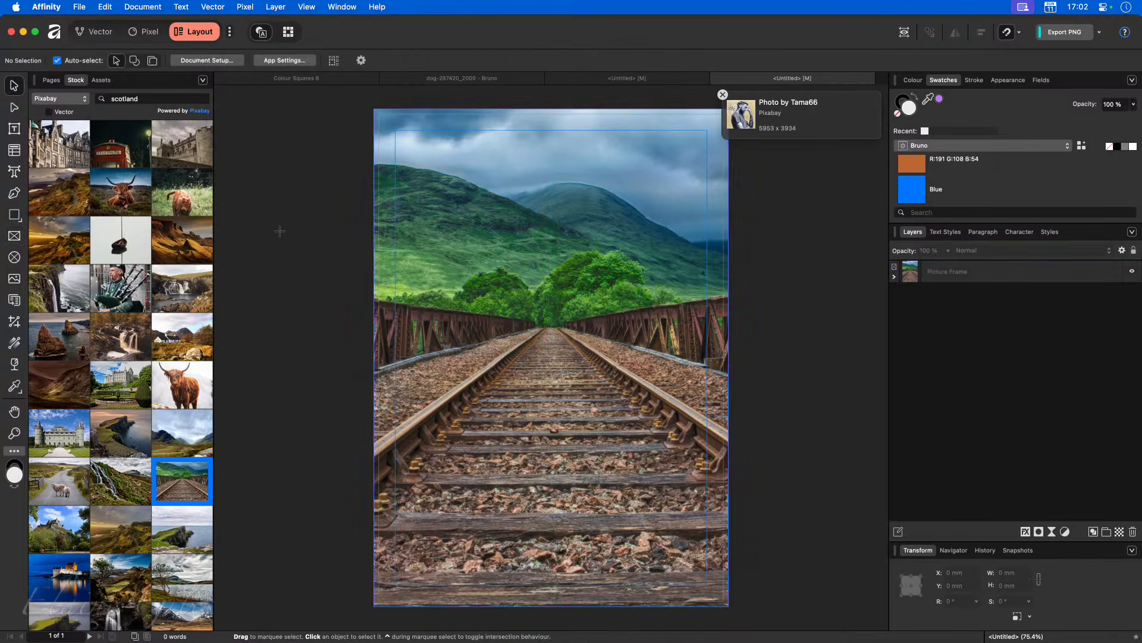
# Step: Add a new master page named "Page Numbers" to the document, keeping the A4 size and 10 mm margins
pyautogui.click(53, 80)
pyautogui.click(35, 97)
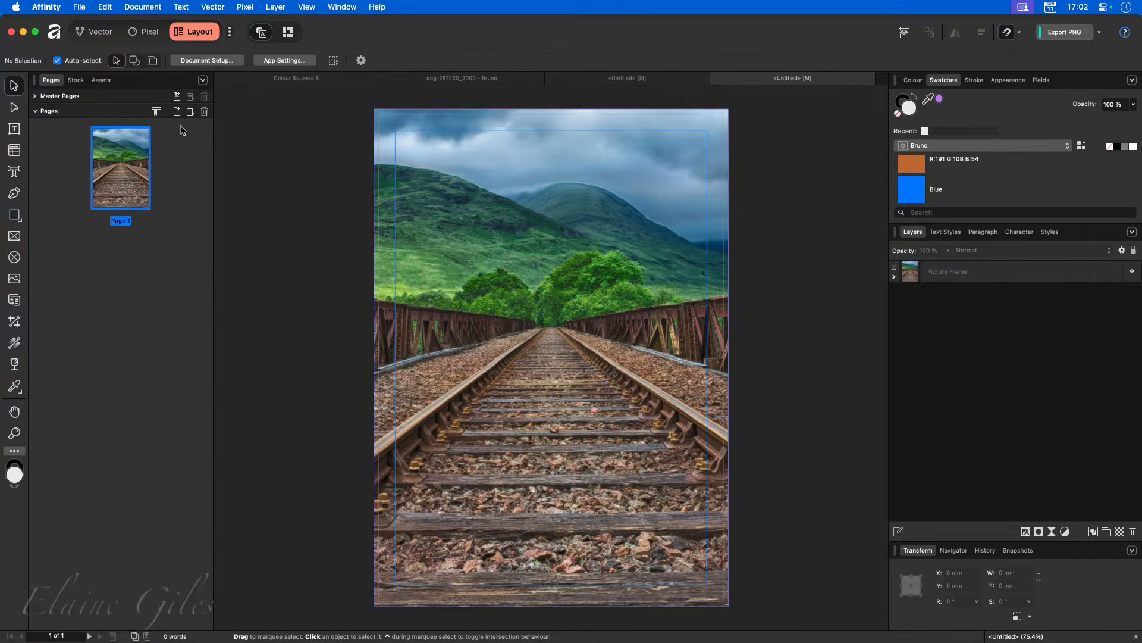
pyautogui.click(36, 96)
pyautogui.click(177, 97)
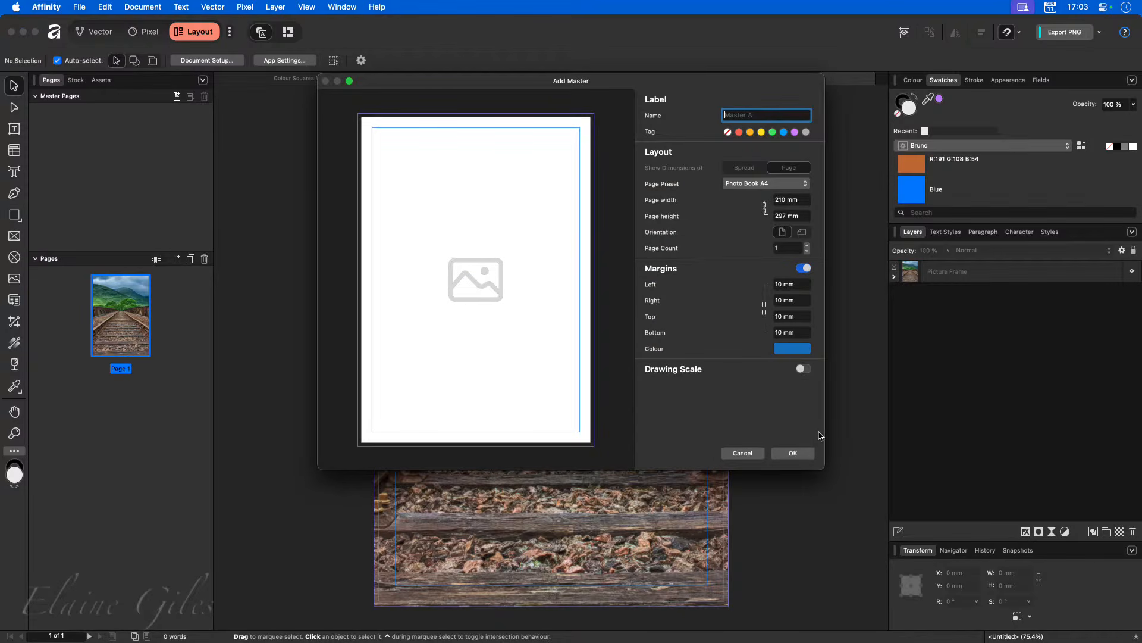
pyautogui.write('Page Numbers')
pyautogui.press('Return')
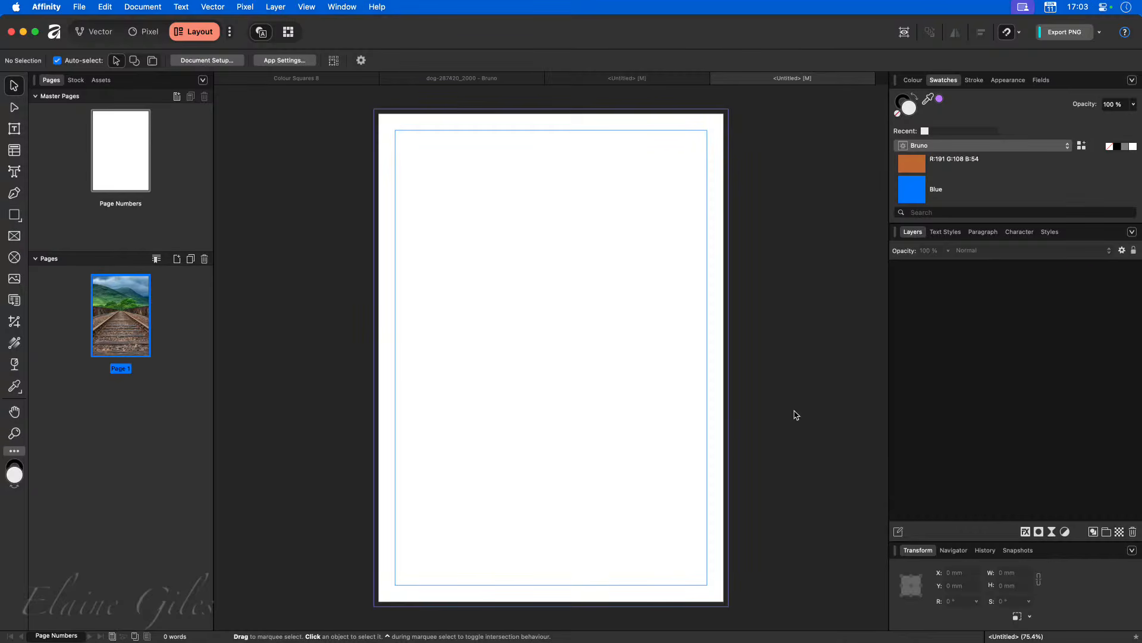
# Step: On the Page Numbers master, draw a text frame about 83 × 11 mm in the lower-right margin corner containing "Page" and a Page Number field
pyautogui.click(103, 170)
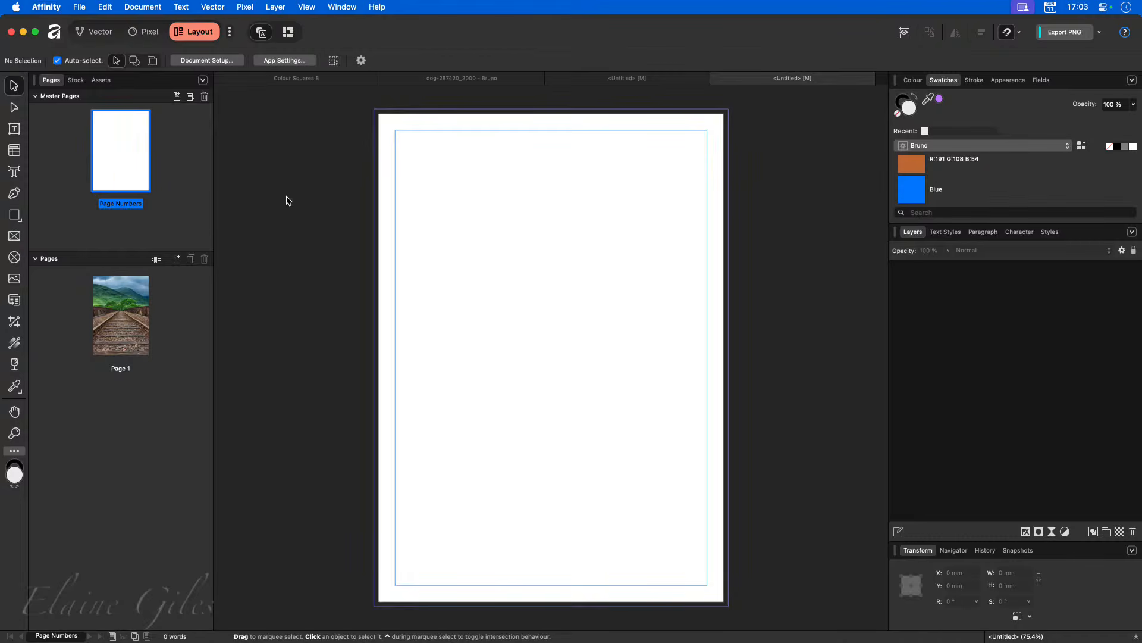
pyautogui.click(14, 129)
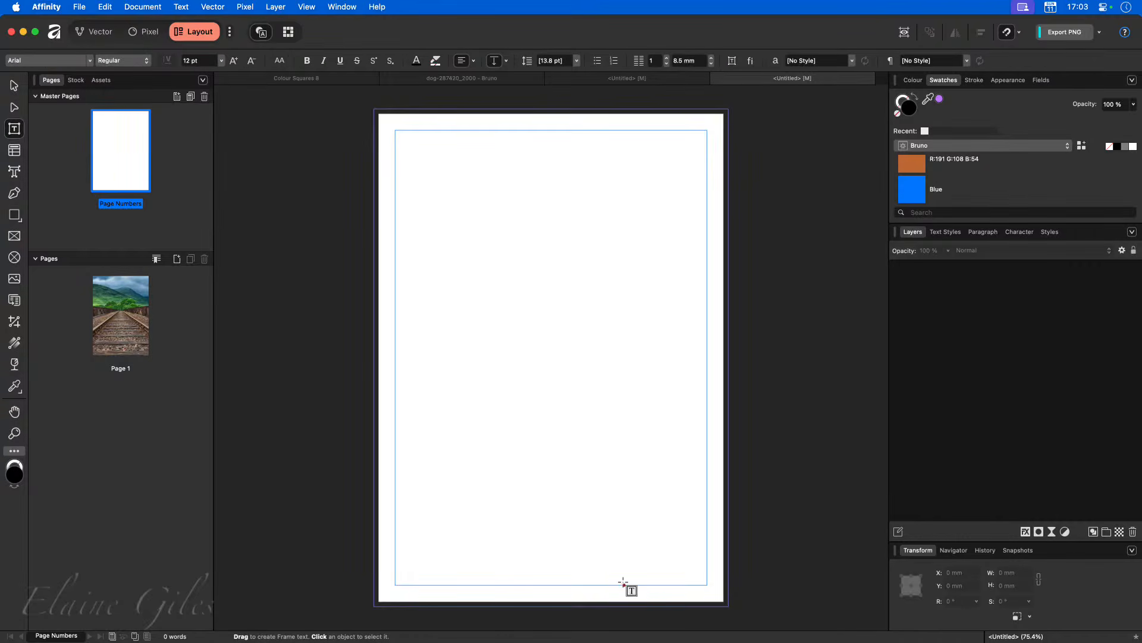
pyautogui.moveTo(570, 567); pyautogui.dragTo(707, 585)
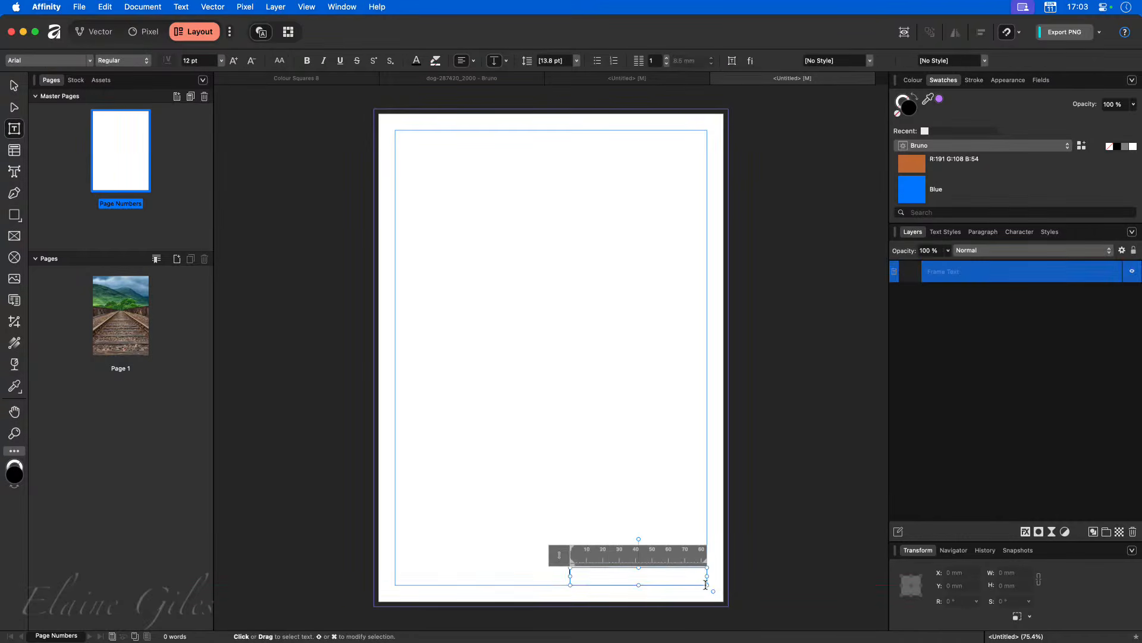
pyautogui.write('Page')
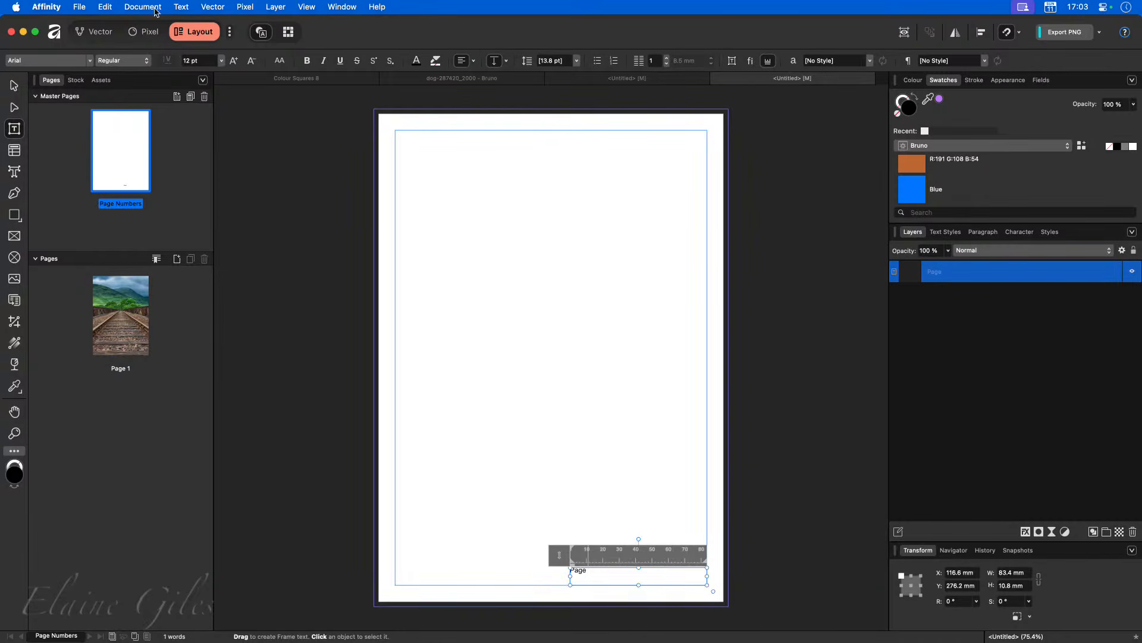
pyautogui.click(182, 6)
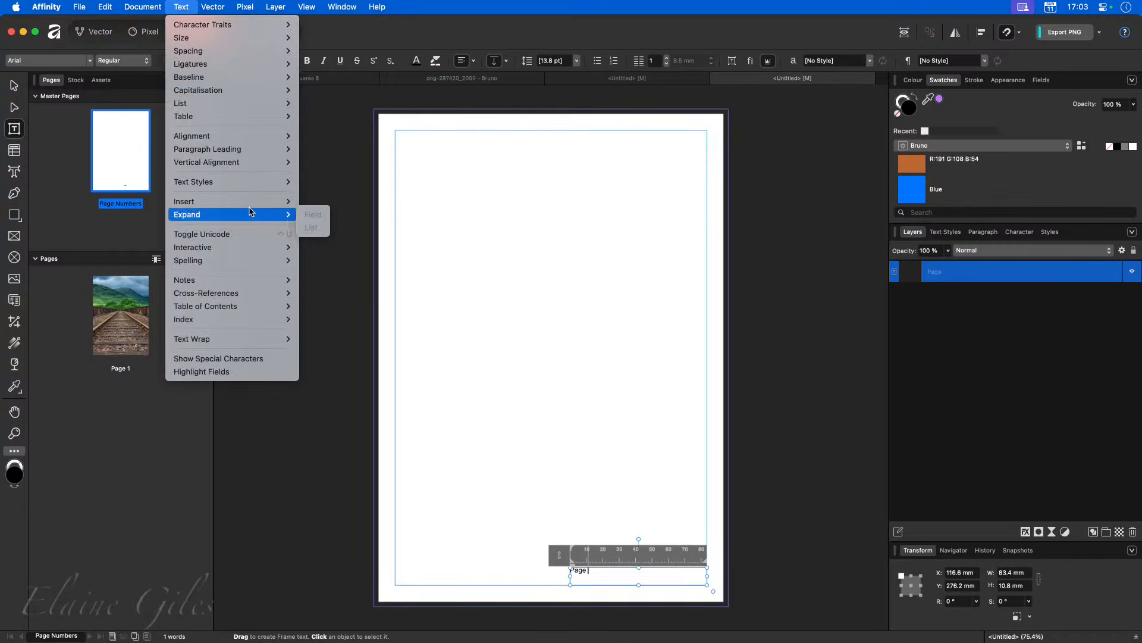
pyautogui.moveTo(250, 202)
pyautogui.moveTo(347, 220)
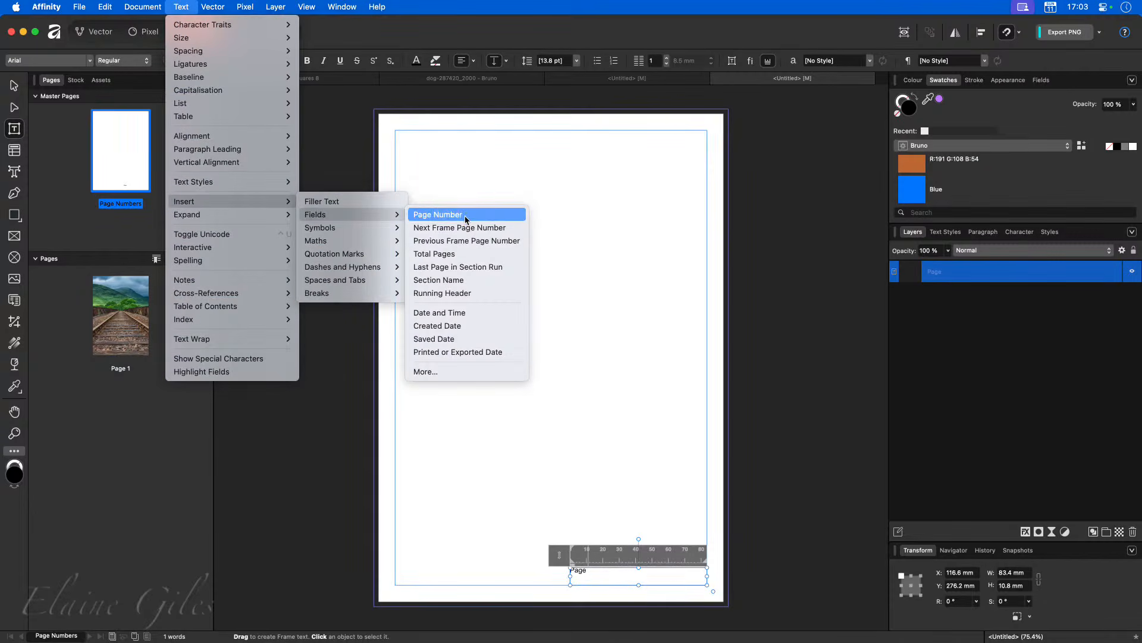
pyautogui.click(458, 213)
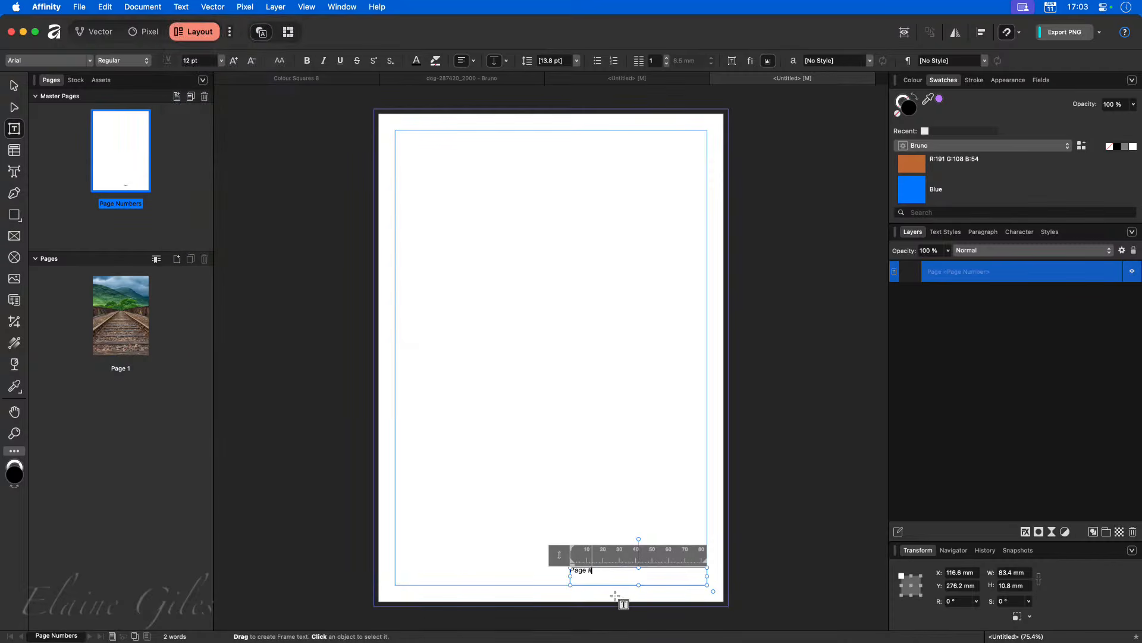
# Step: Align the master's page number text to the right and to the bottom of its frame
pyautogui.press('super+a')
pyautogui.click(463, 62)
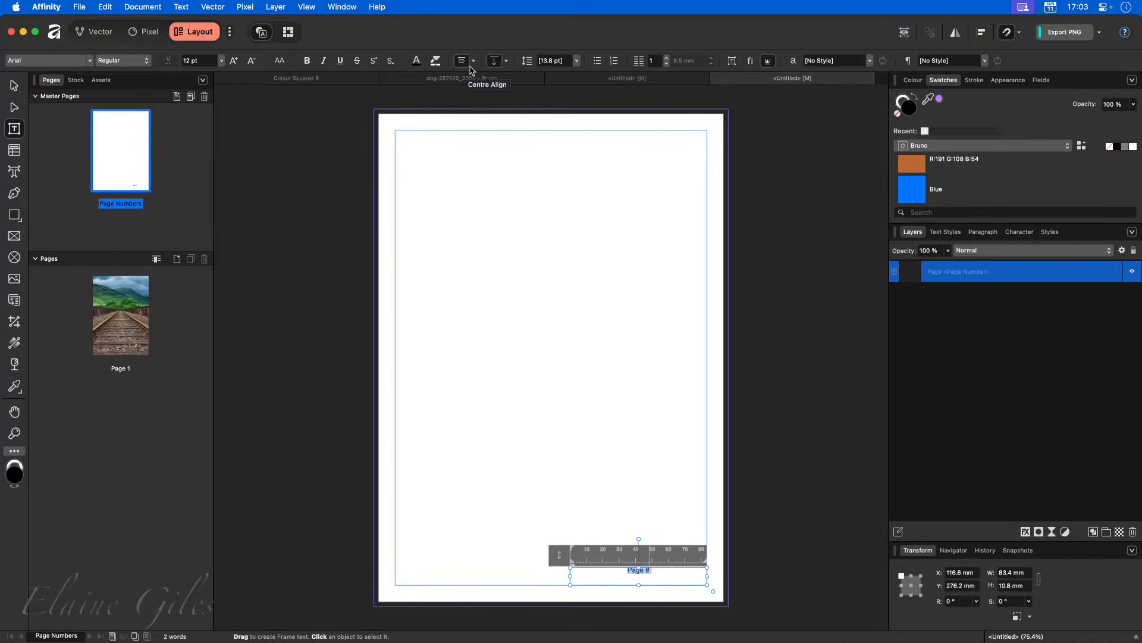
pyautogui.click(463, 63)
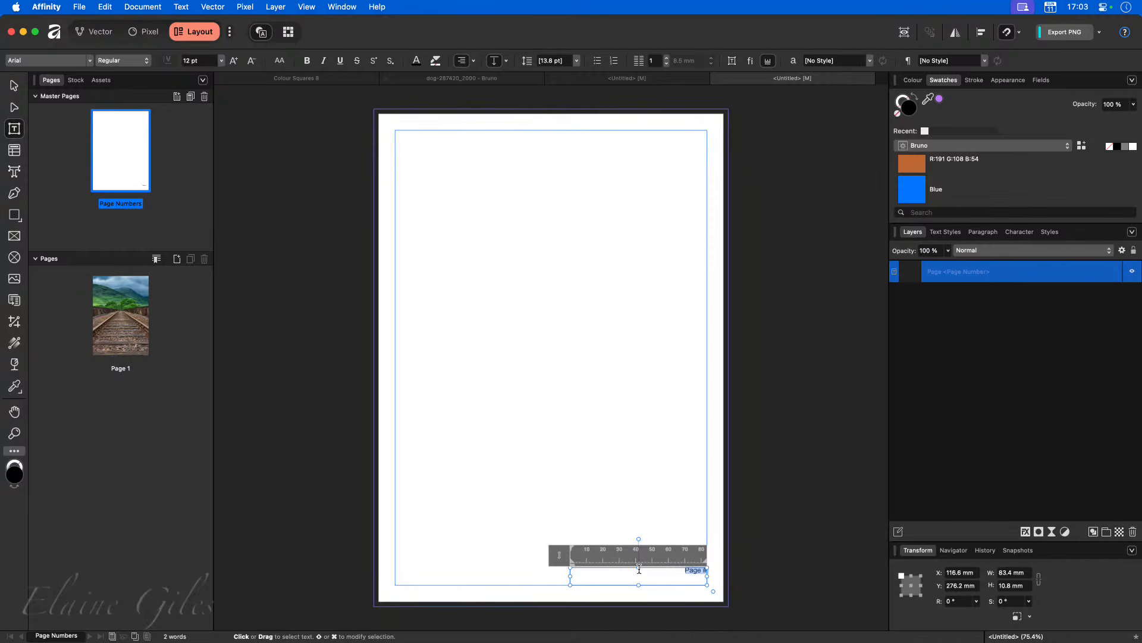
pyautogui.scroll(5, 705, 604)
pyautogui.scroll(3, 705, 604)
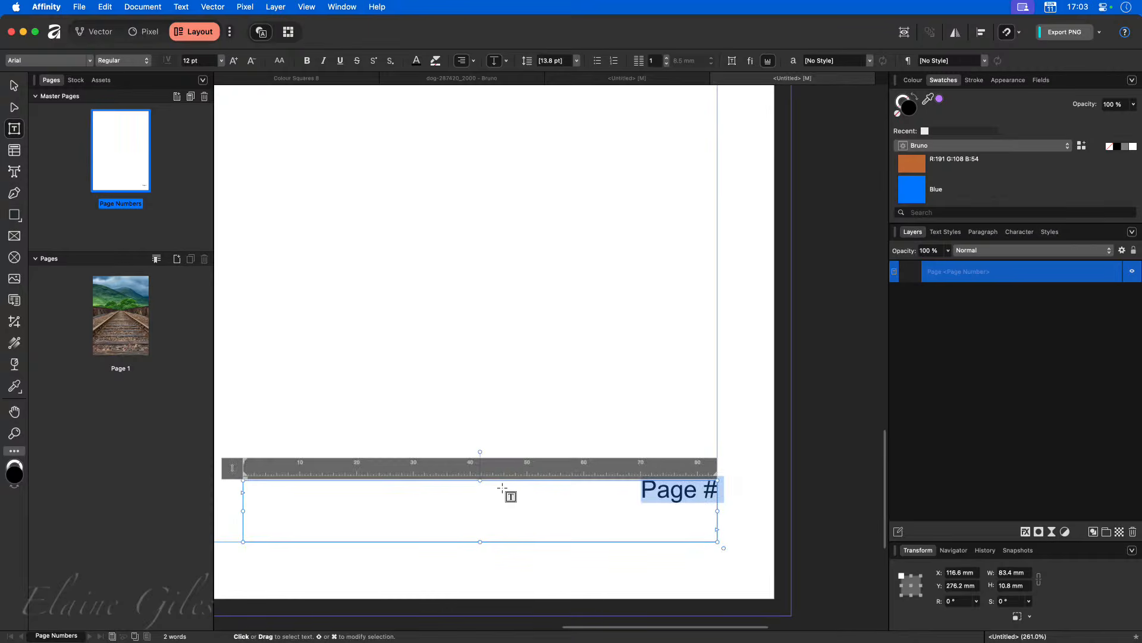
pyautogui.click(494, 61)
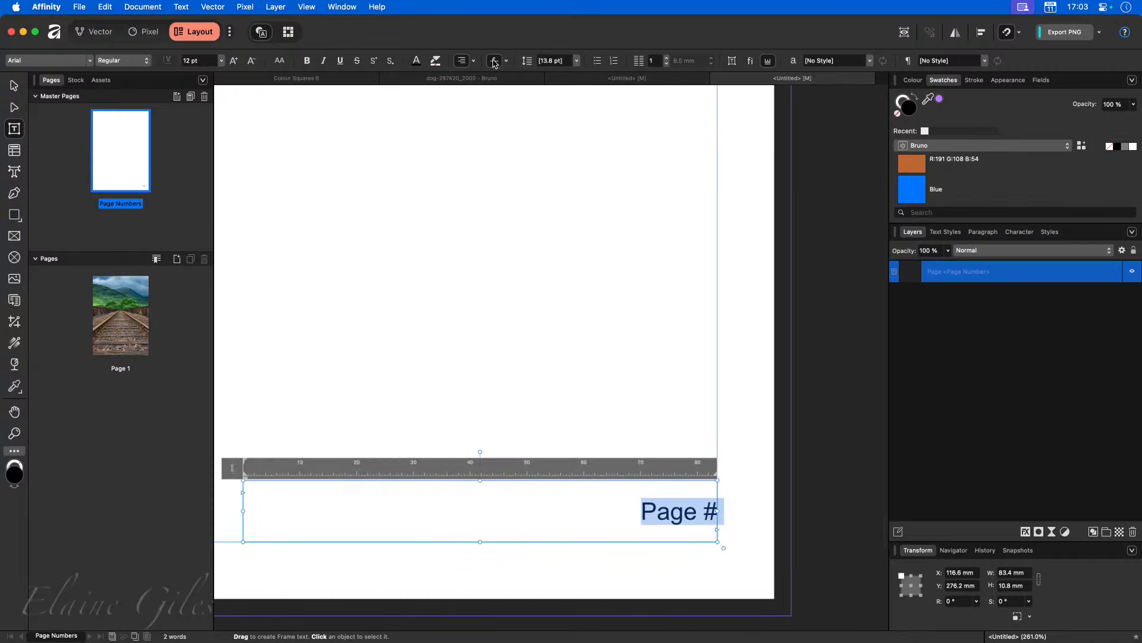
pyautogui.click(494, 62)
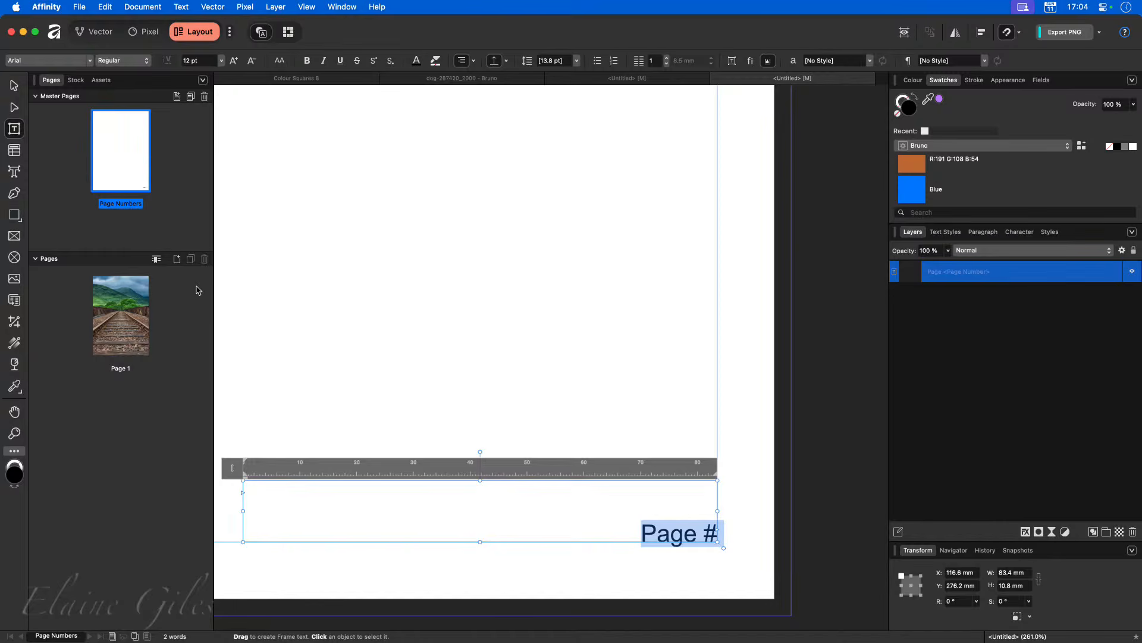
# Step: Apply the Page Numbers master to page 1 and check the number by briefly hiding the picture frame
pyautogui.moveTo(119, 149); pyautogui.dragTo(125, 318)
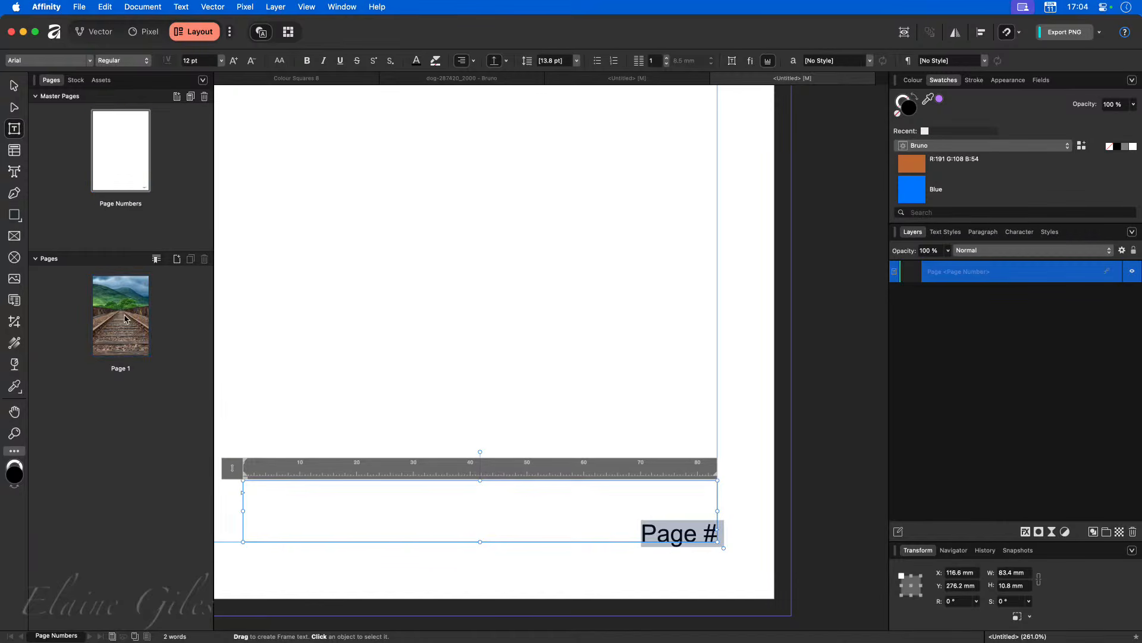
pyautogui.doubleClick(125, 318)
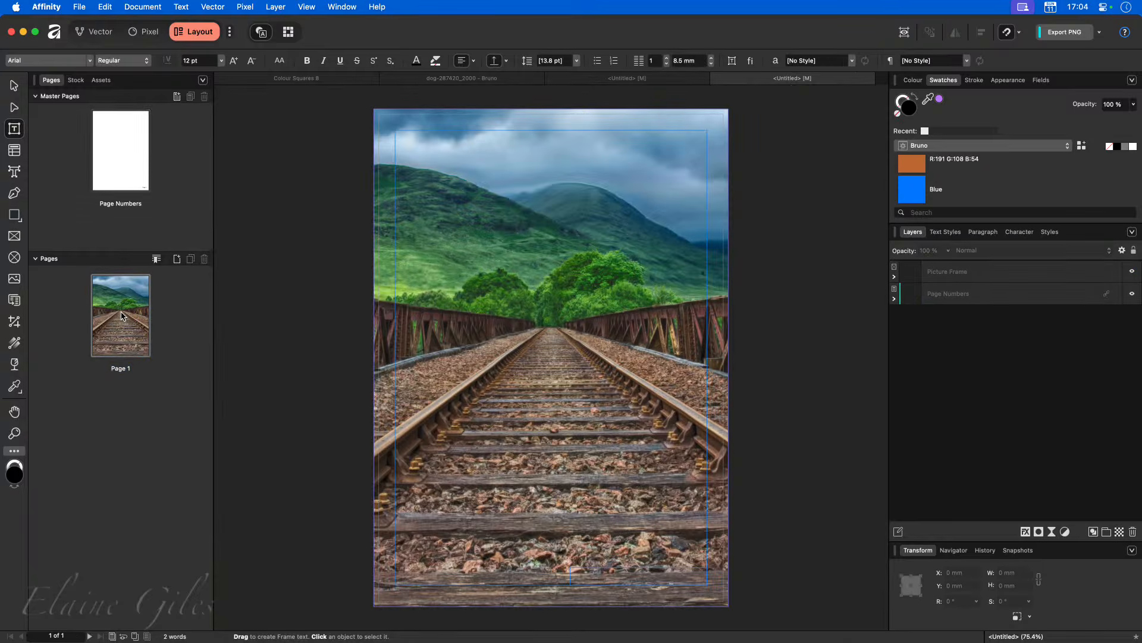
pyautogui.scroll(5, 708, 619)
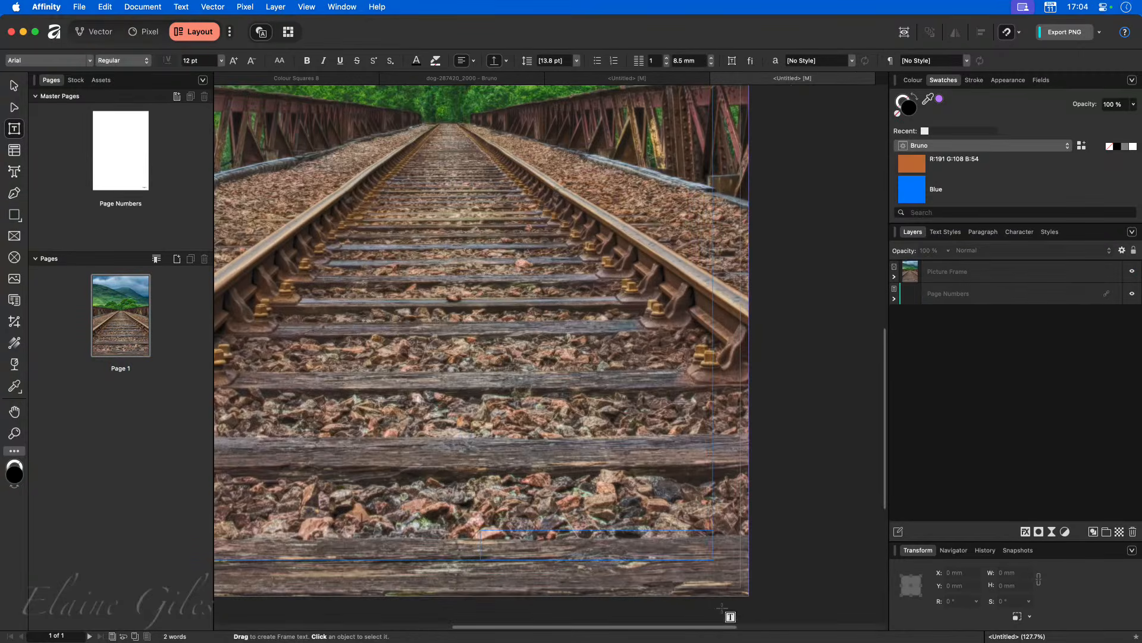
pyautogui.scroll(3, 723, 606)
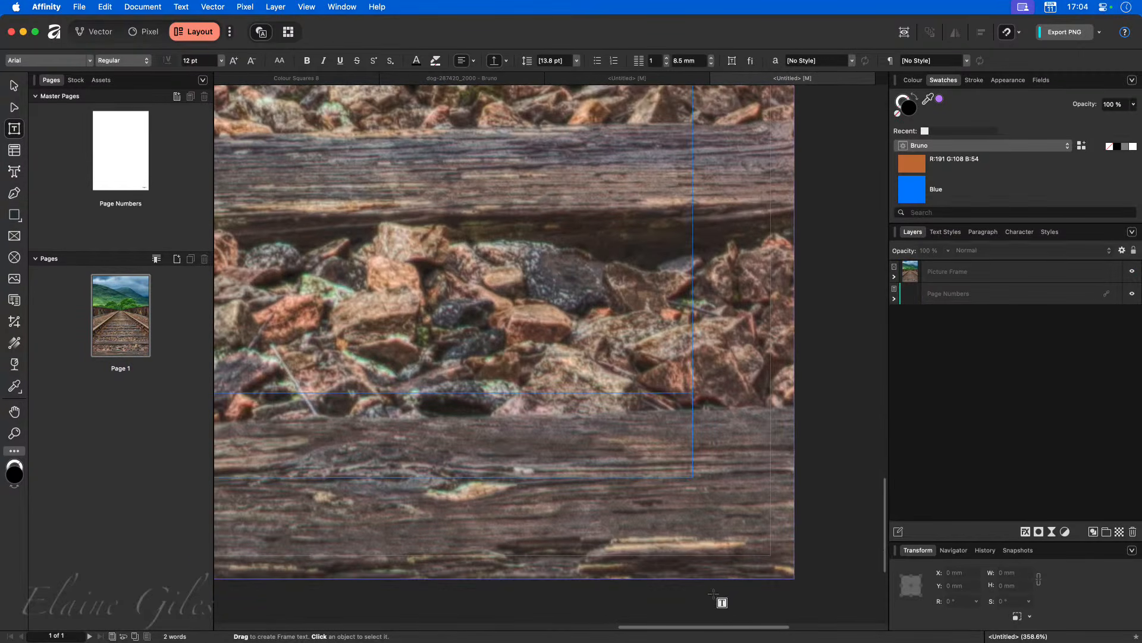
pyautogui.click(1132, 272)
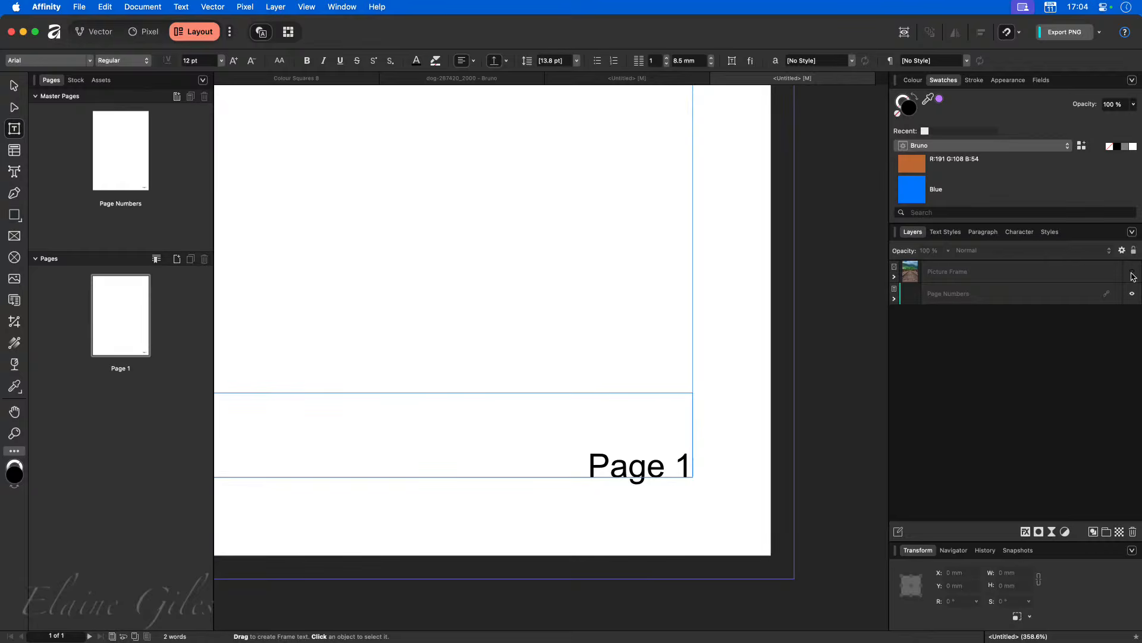
pyautogui.click(1133, 272)
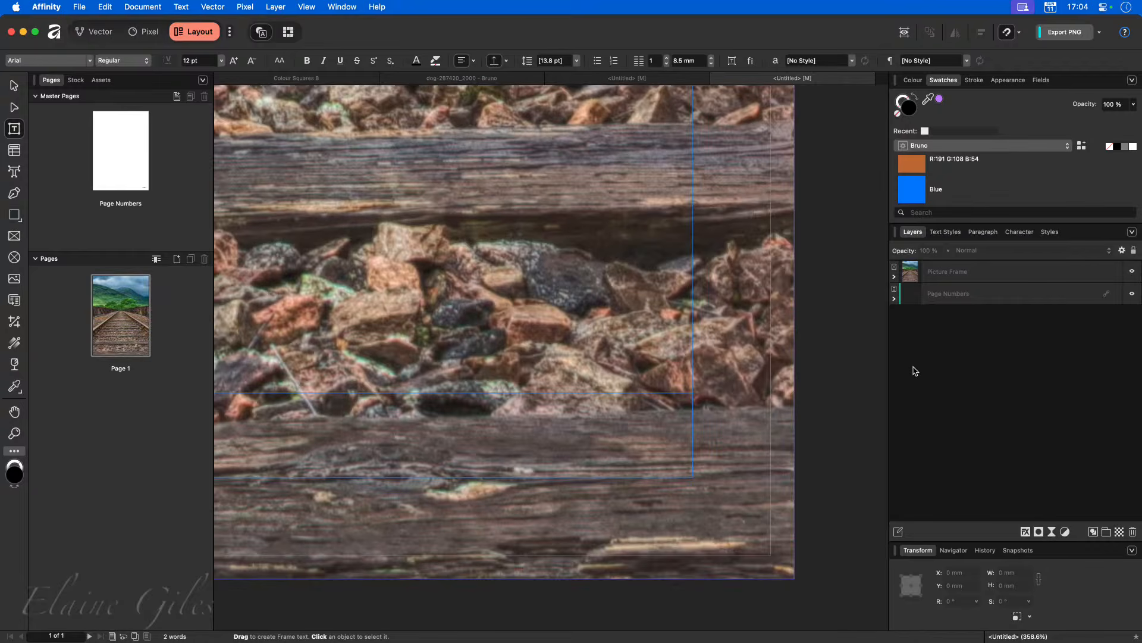
# Step: Edit the Page Numbers master layer as linked on page 1, move it above the picture frame, and finish editing
pyautogui.rightClick(950, 301)
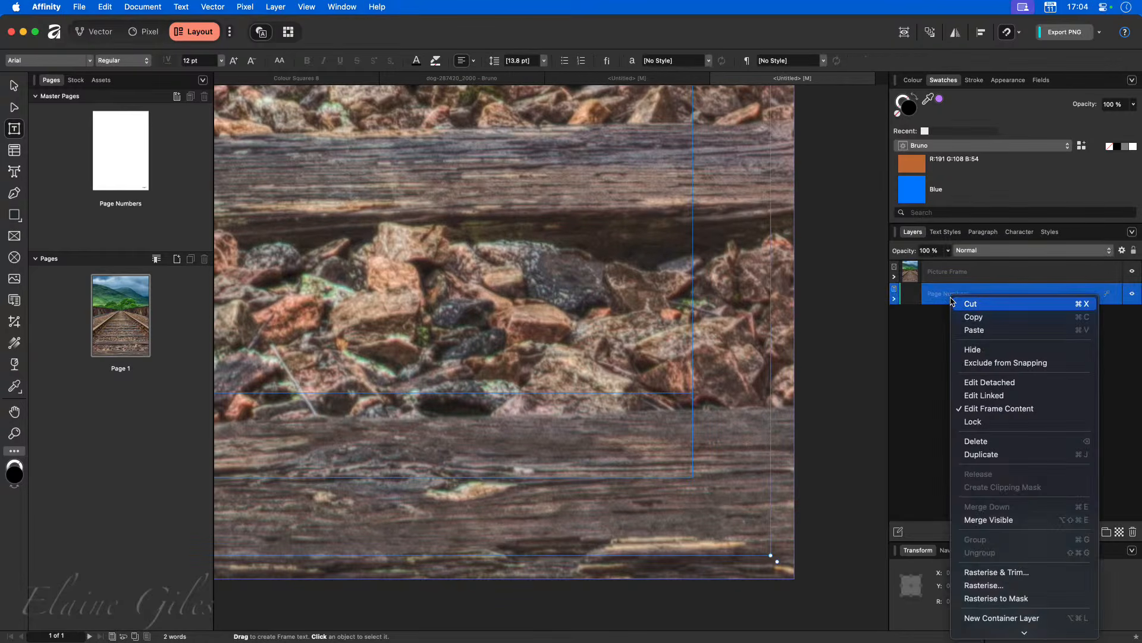
pyautogui.click(987, 395)
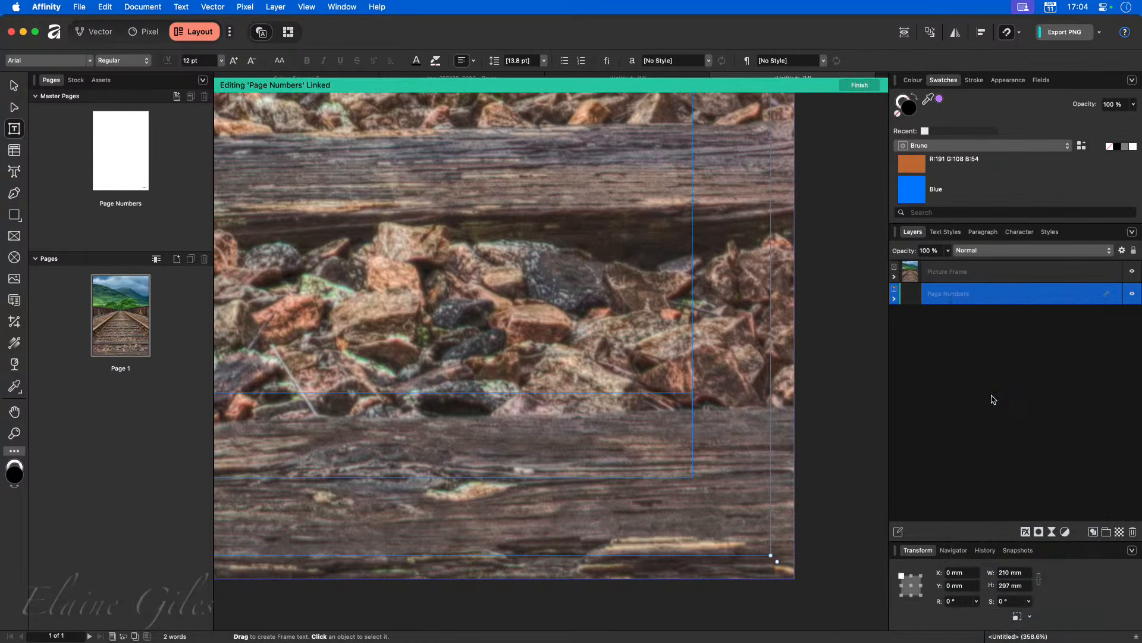
pyautogui.click(950, 295)
pyautogui.moveTo(950, 295); pyautogui.dragTo(946, 263)
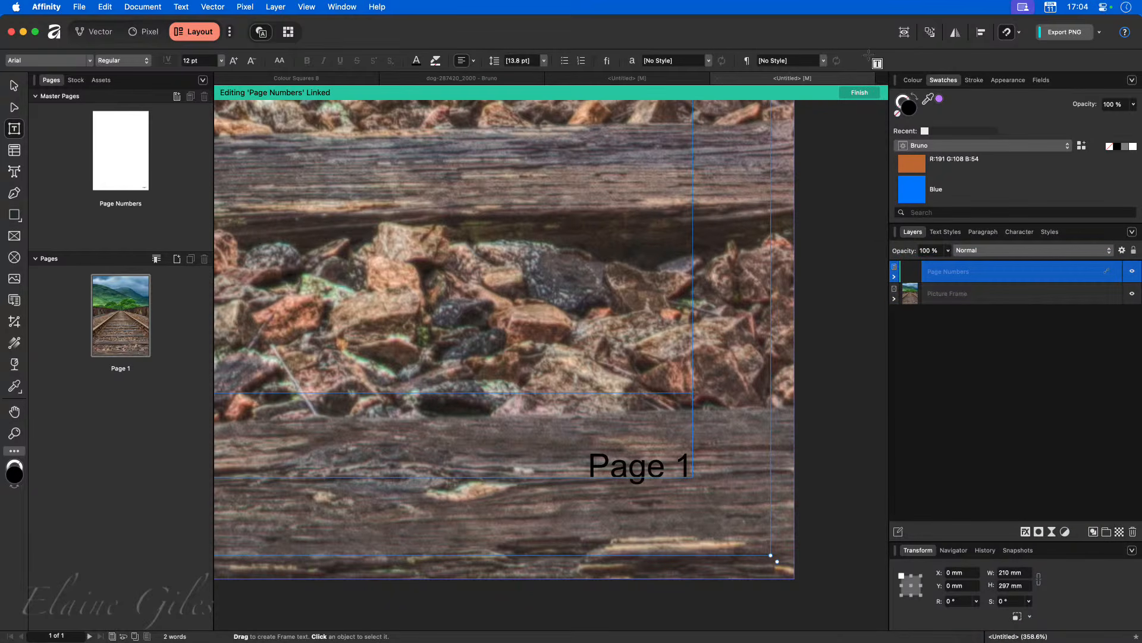
pyautogui.click(858, 92)
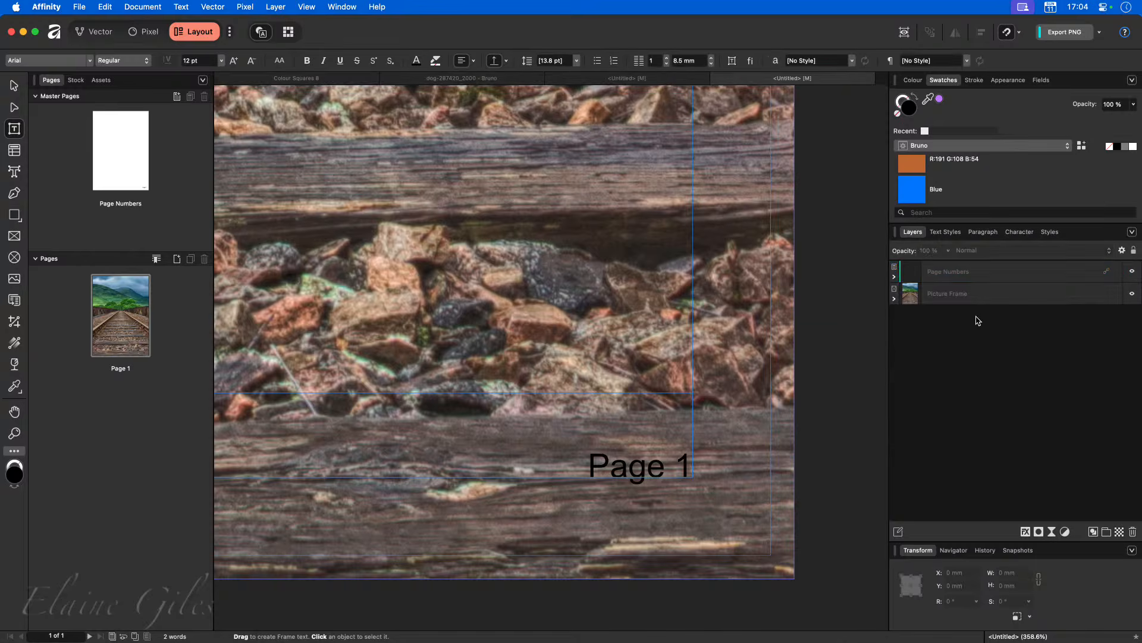
# Step: Select the Page Numbers layer and examine how its page number sits over the railway photo
pyautogui.click(974, 272)
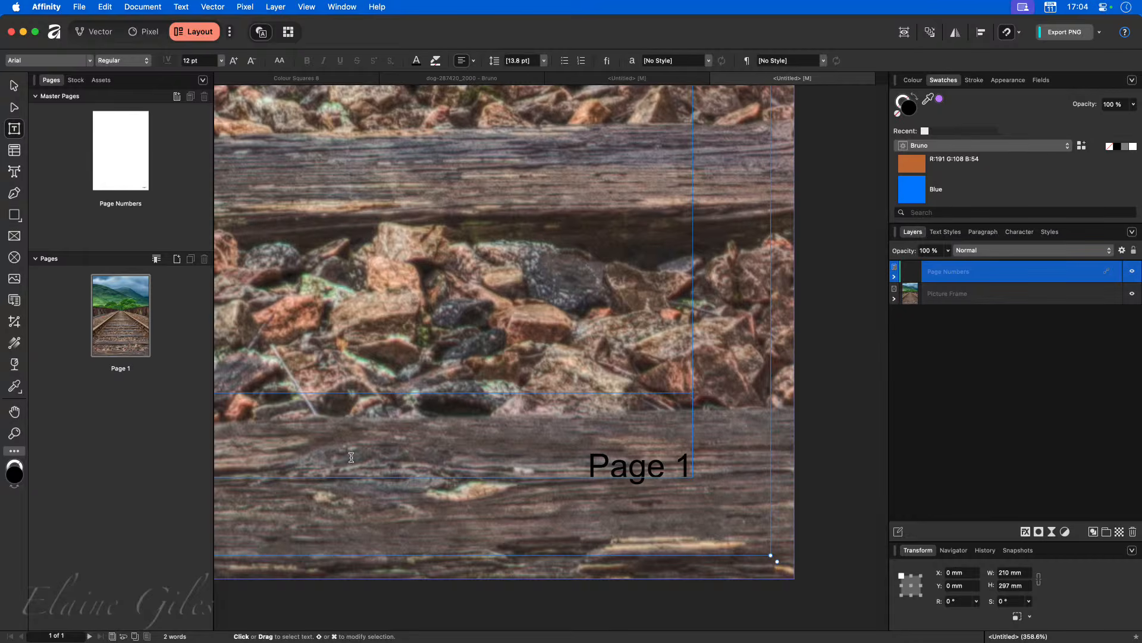
pyautogui.press('super+0')
pyautogui.press('Escape')
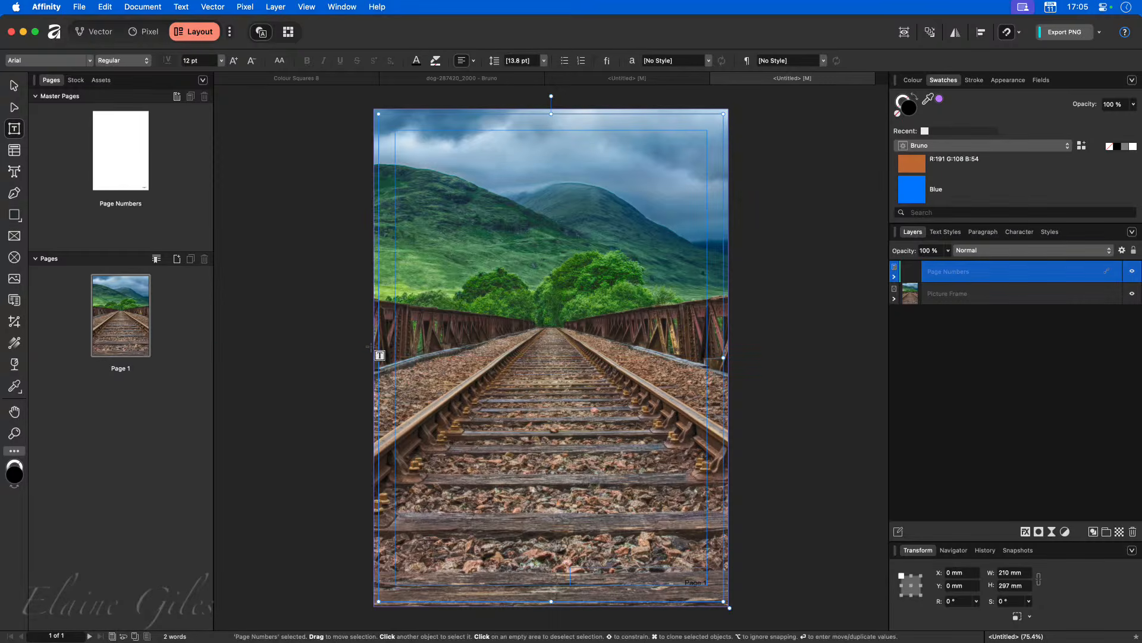
pyautogui.click(13, 86)
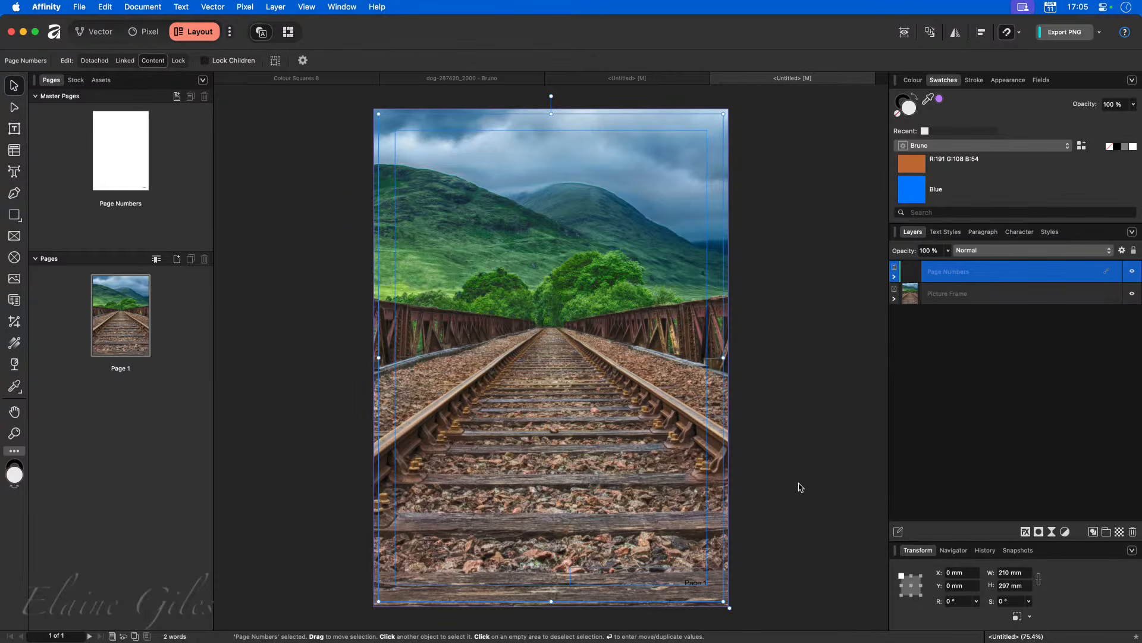
pyautogui.scroll(10, 706, 592)
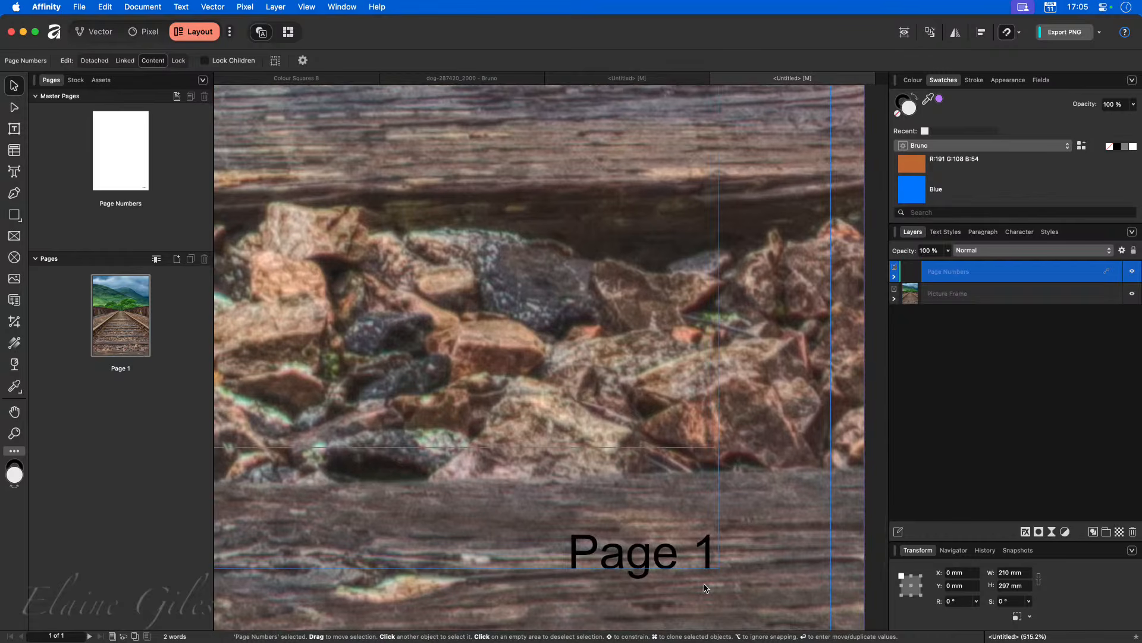
pyautogui.scroll(-8, 705, 588)
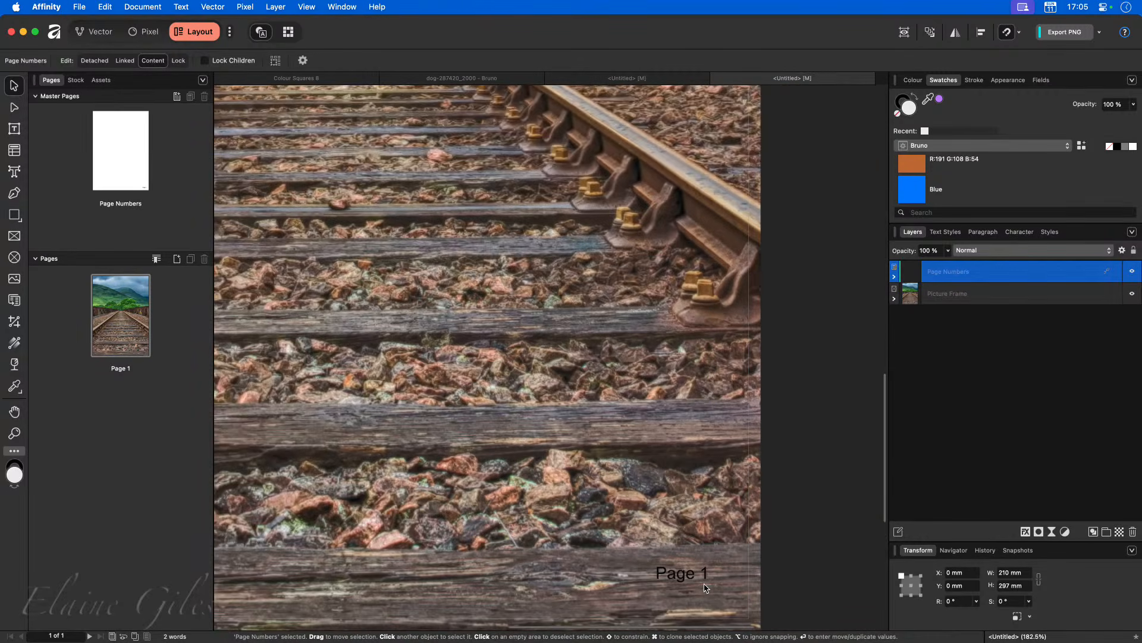
pyautogui.scroll(-2, 705, 588)
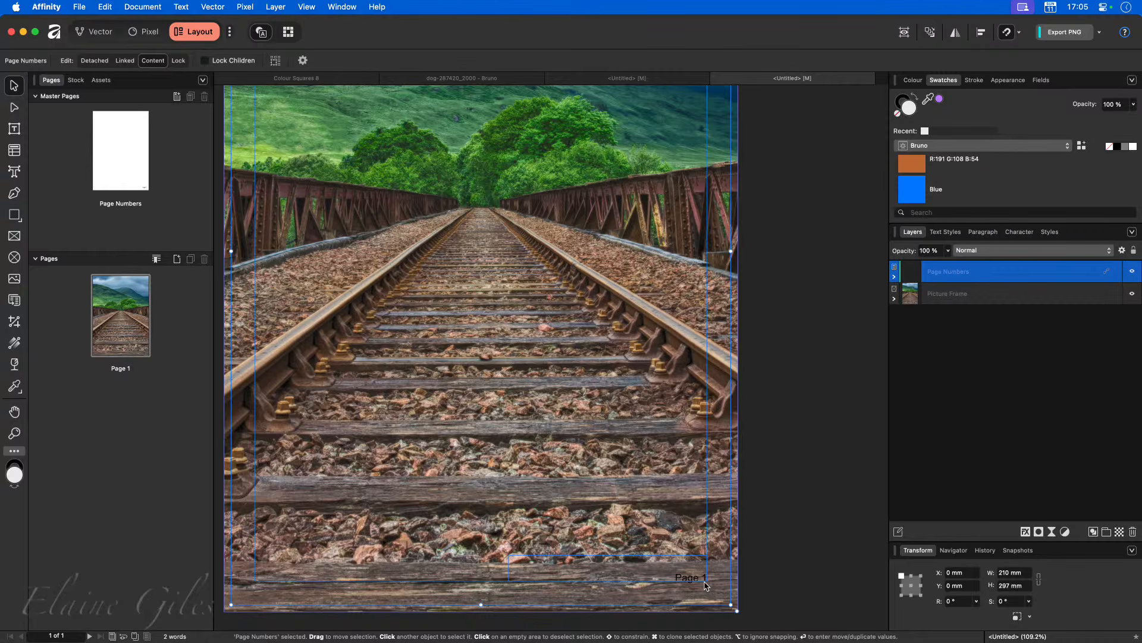
# Step: Hide the picture frame layer on page 1 and deselect the Page Numbers layer
pyautogui.click(1133, 294)
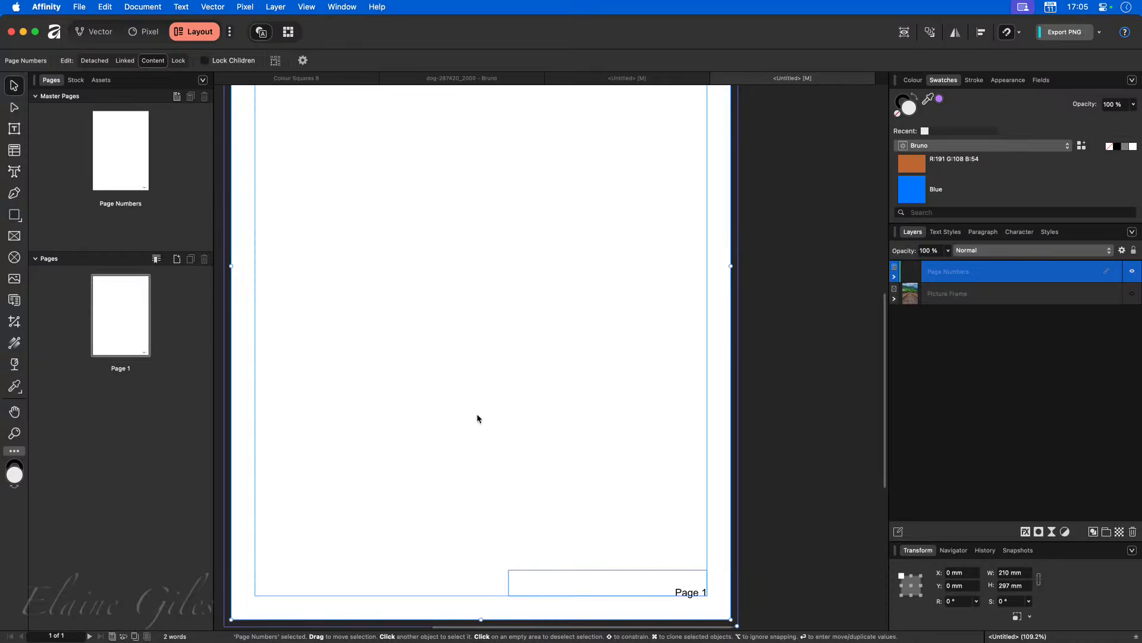
pyautogui.scroll(-5, 608, 457)
pyautogui.scroll(10, 733, 373)
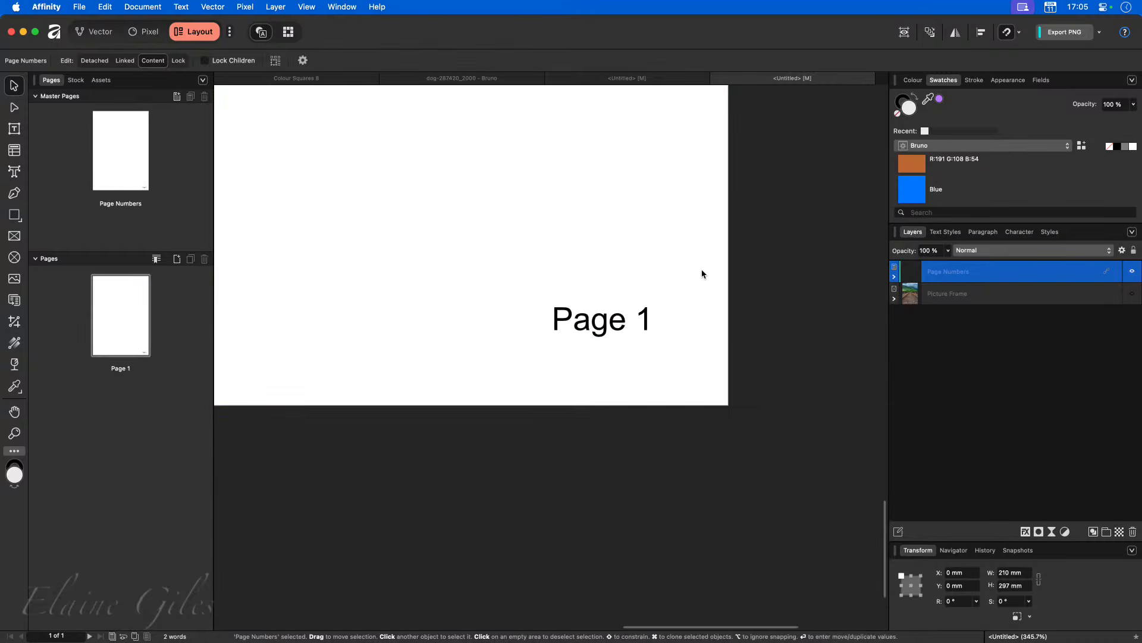
pyautogui.scroll(1, 702, 275)
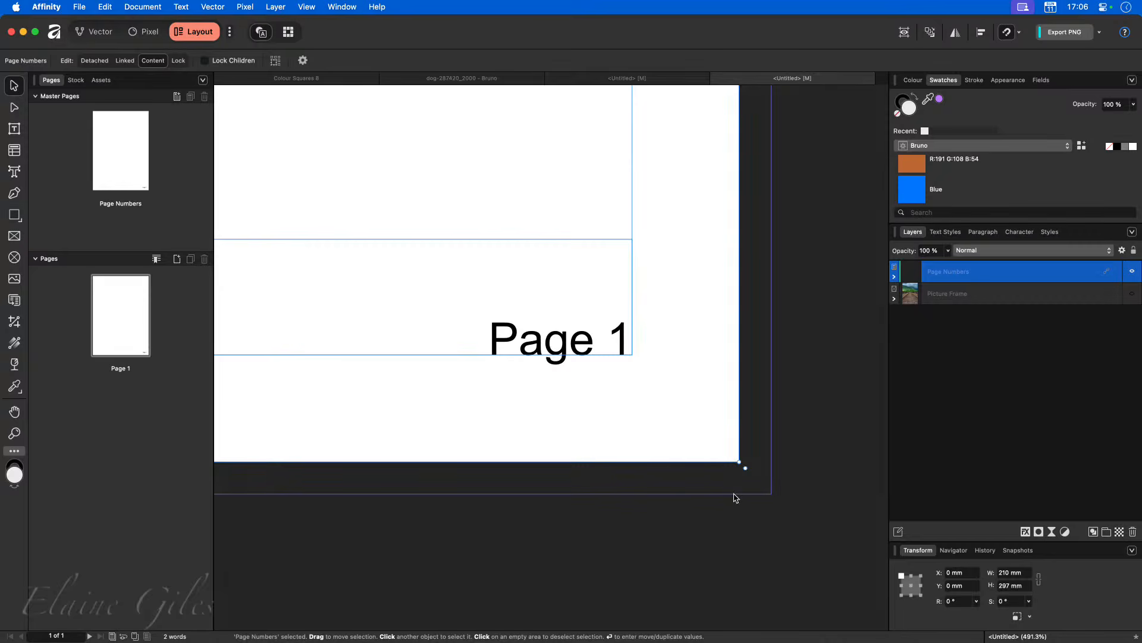
pyautogui.click(519, 429)
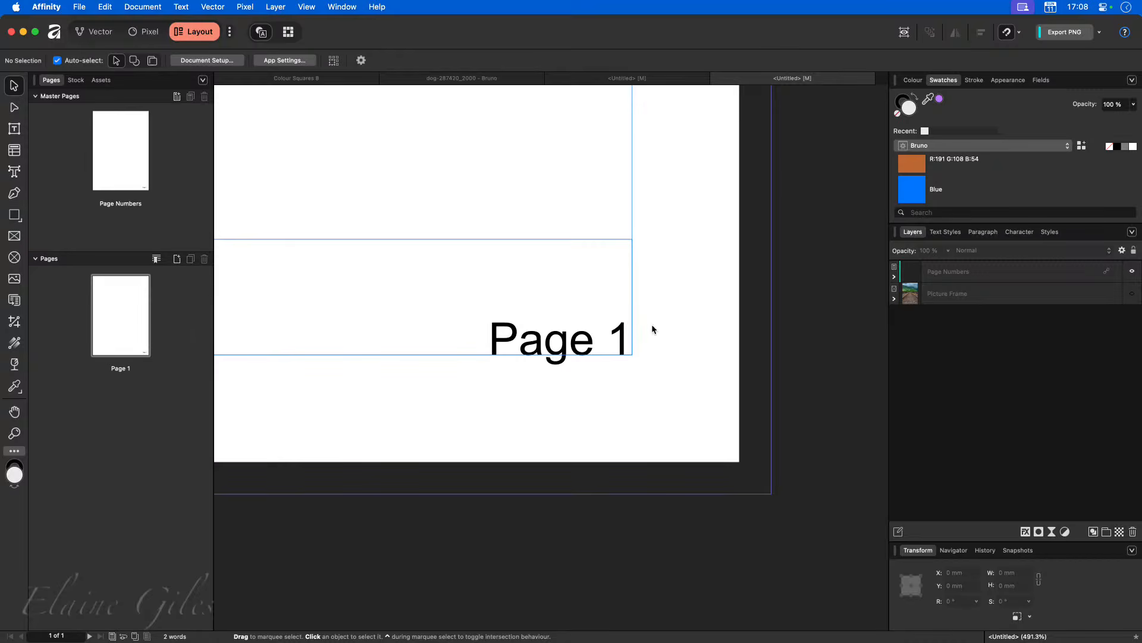
# Step: Show the picture frame layer on page 1 again and hide the Page Numbers layer
pyautogui.scroll(-5, 539, 249)
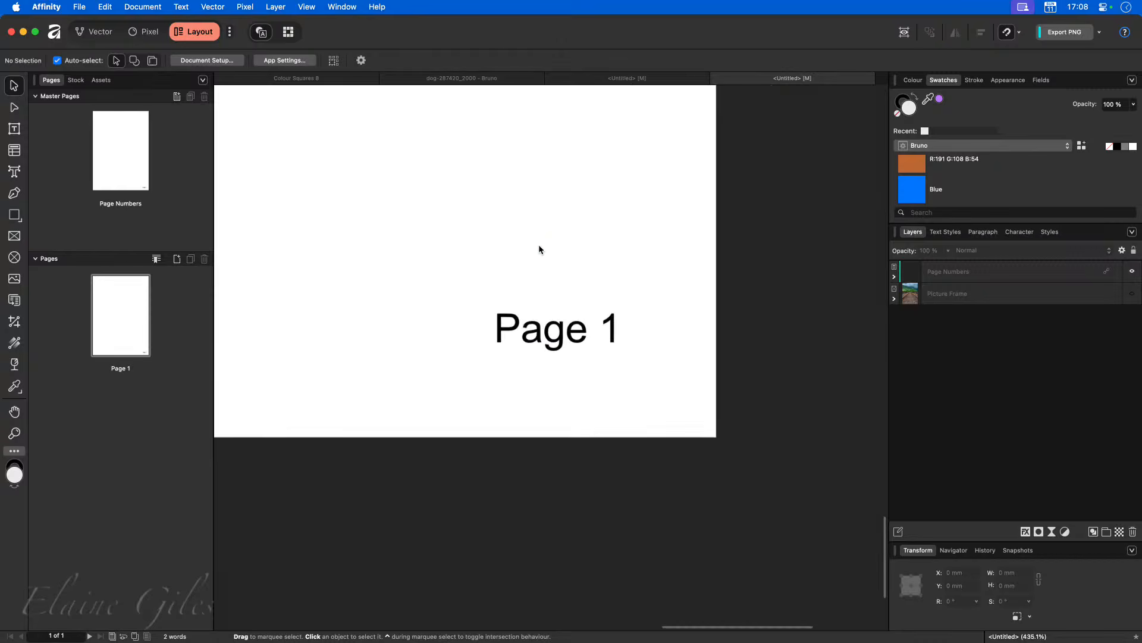
pyautogui.click(1133, 293)
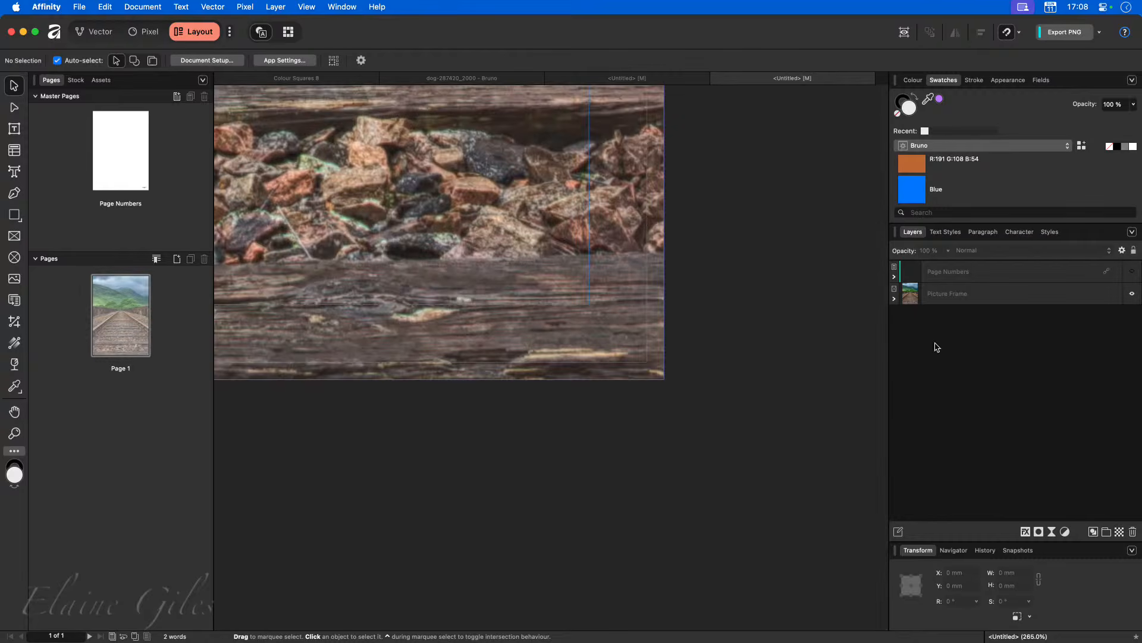
pyautogui.press('super+0')
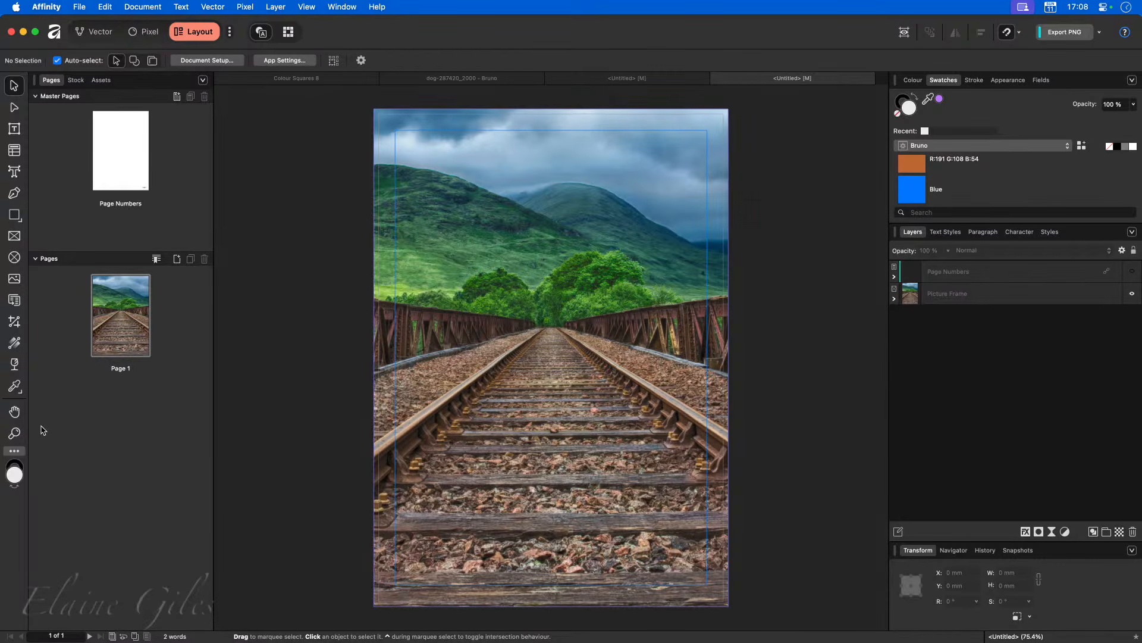
# Step: Apply a linear transparency gradient to the picture frame from the page's upper edge down to its lower edge
pyautogui.click(942, 293)
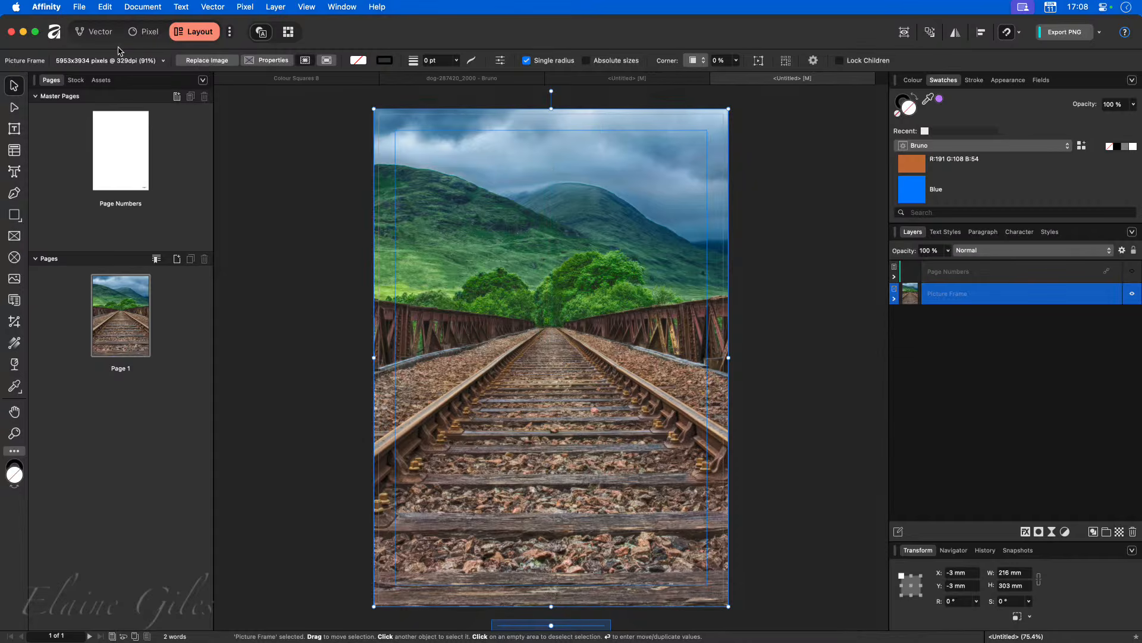
pyautogui.click(98, 33)
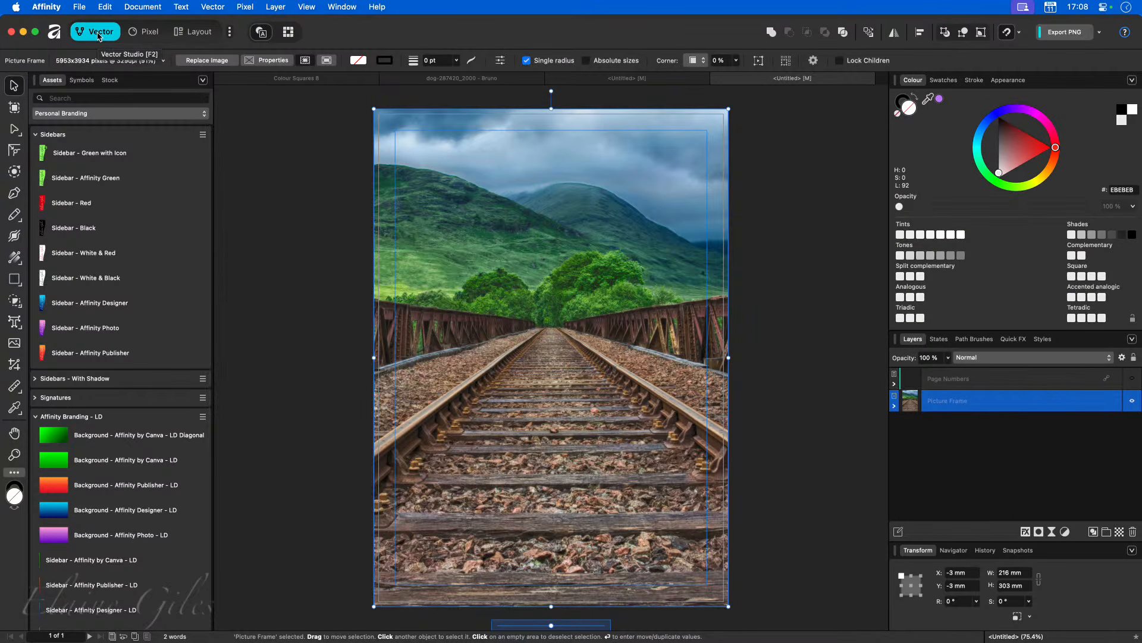
pyautogui.click(195, 31)
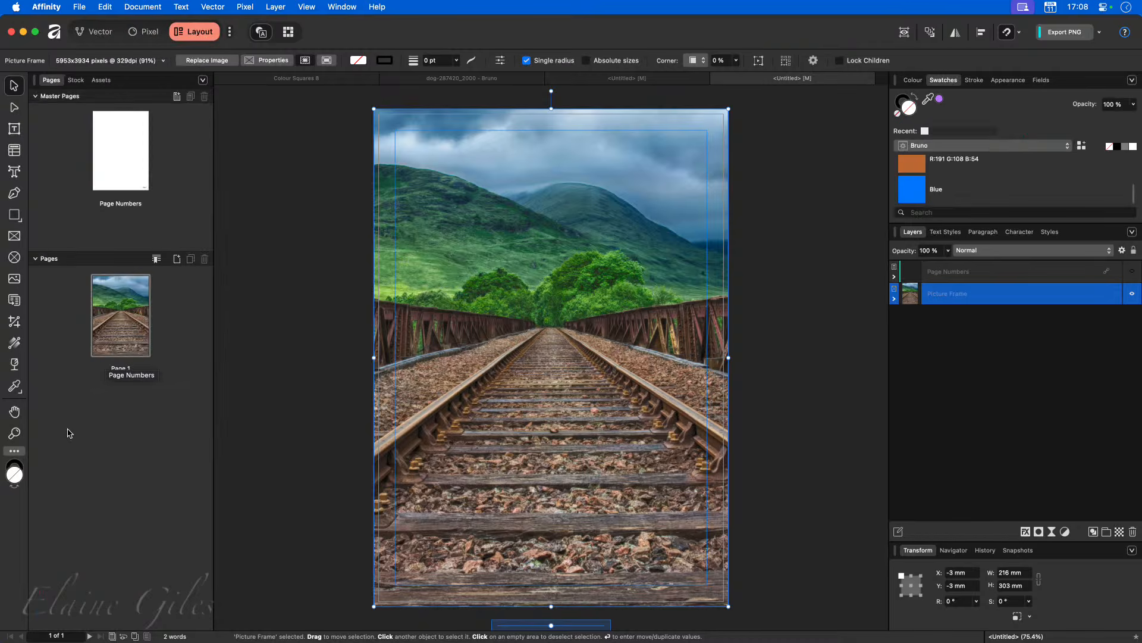
pyautogui.click(14, 365)
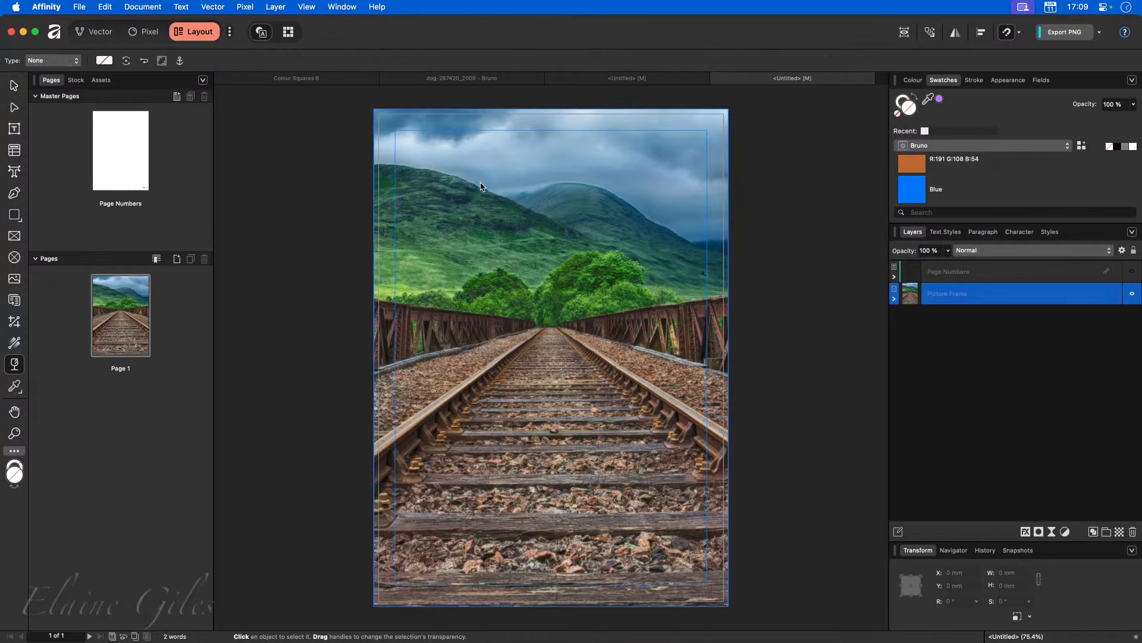
pyautogui.moveTo(436, 109); pyautogui.dragTo(443, 610)
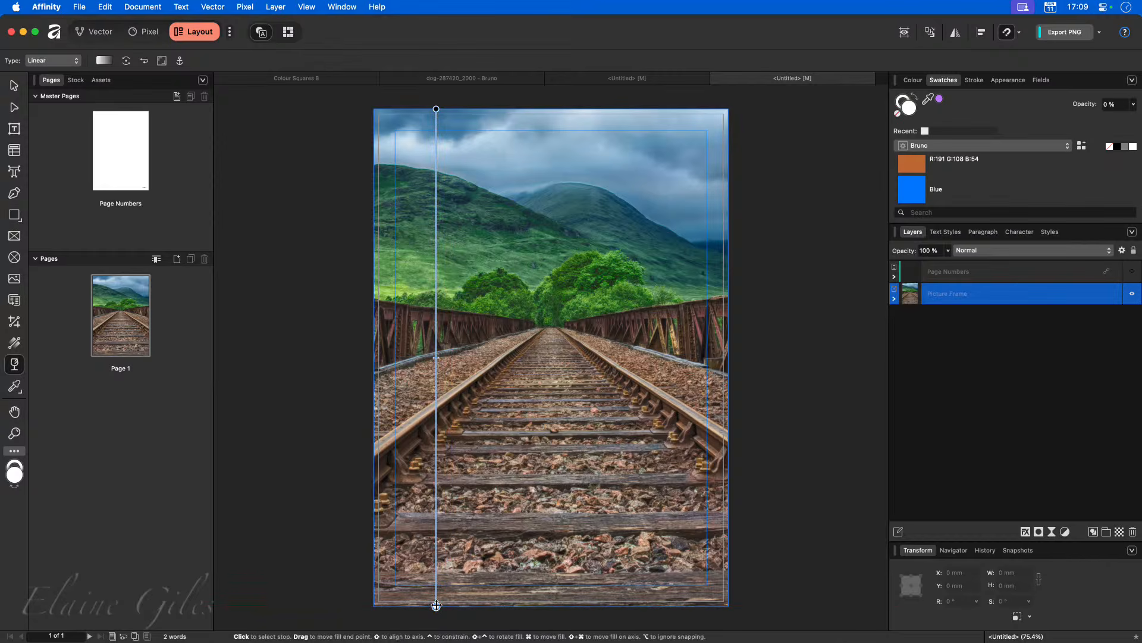
# Step: Give the photo inside the frame a vertical linear transparency starting at the foot of the hills, with its midpoint shifted towards the lower end
pyautogui.click(894, 298)
pyautogui.click(969, 316)
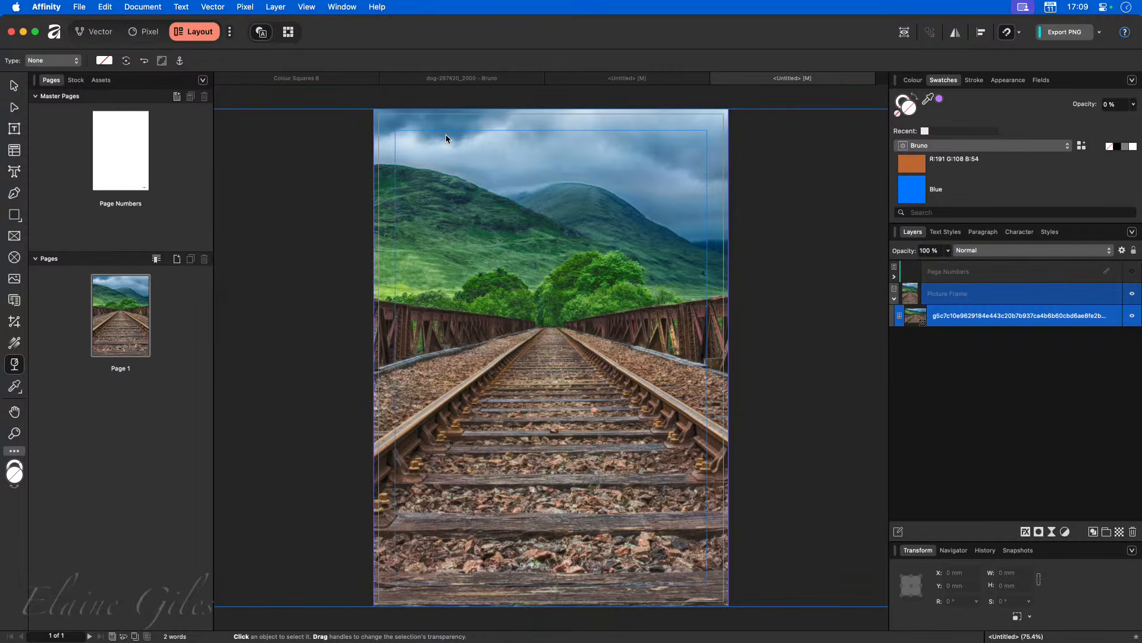
pyautogui.moveTo(443, 109); pyautogui.dragTo(444, 606)
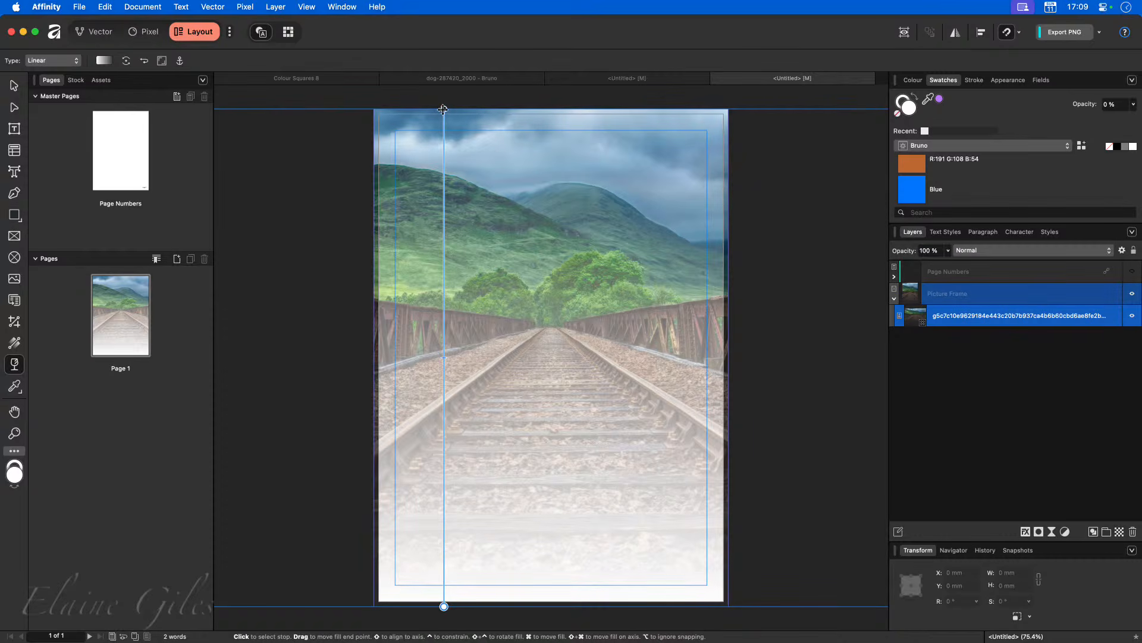
pyautogui.moveTo(443, 109); pyautogui.dragTo(444, 305)
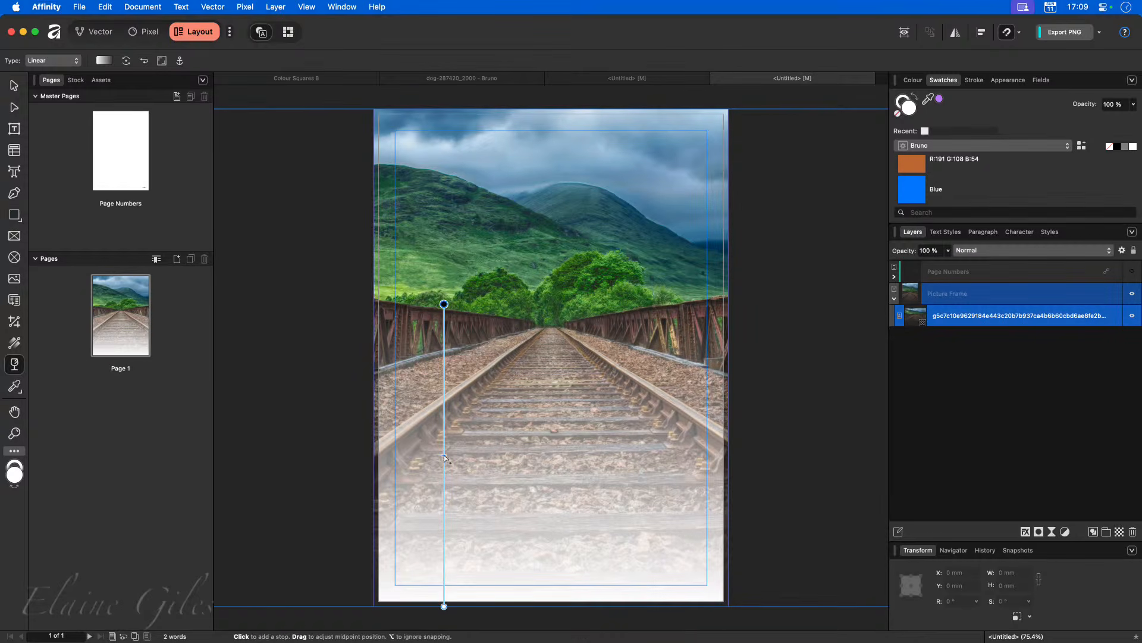
pyautogui.moveTo(444, 455)
pyautogui.mouseDown()
pyautogui.moveTo(444, 346)
pyautogui.moveTo(429, 510)
pyautogui.mouseUp()
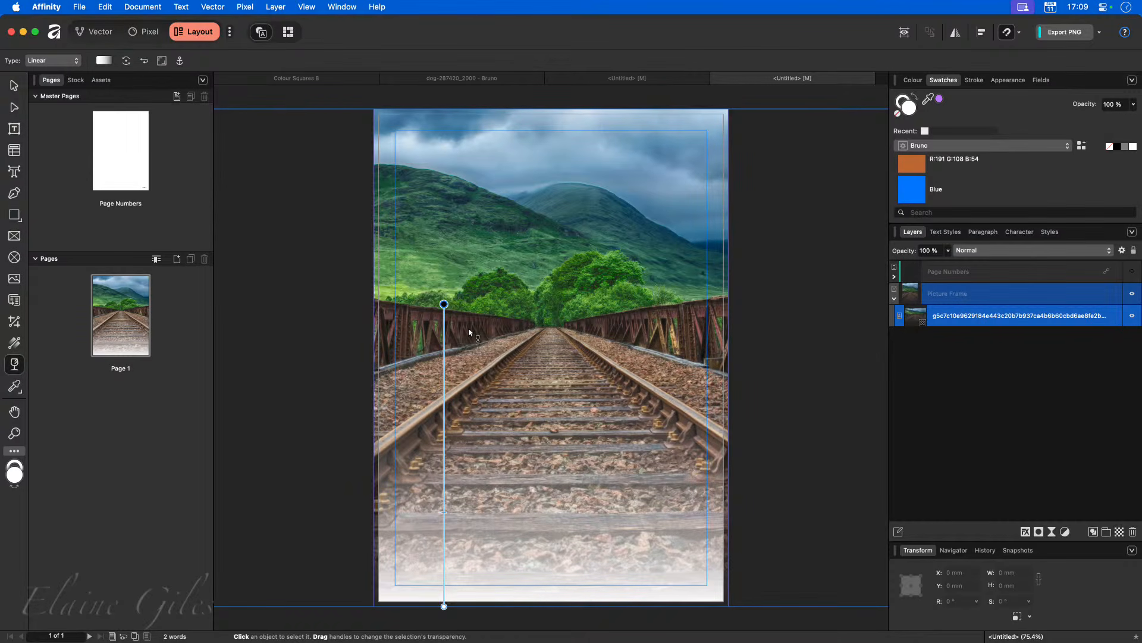
# Step: Add a stop to the photo's transparency gradient and angle the fade diagonally from the page's right edge towards its lower left
pyautogui.click(444, 350)
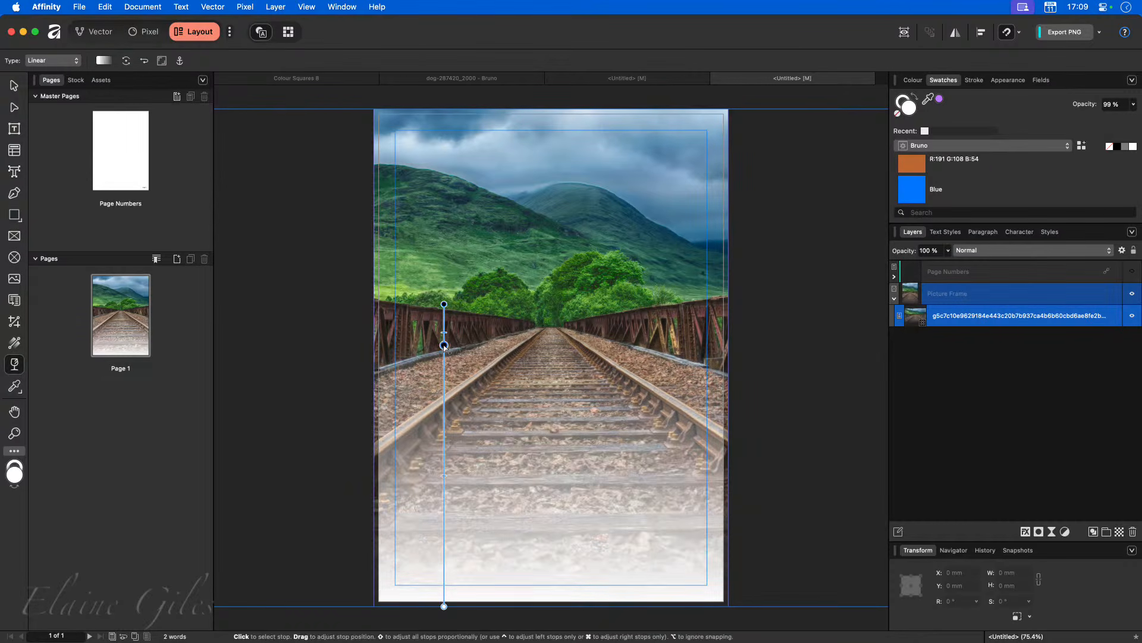
pyautogui.moveTo(444, 349); pyautogui.dragTo(444, 419)
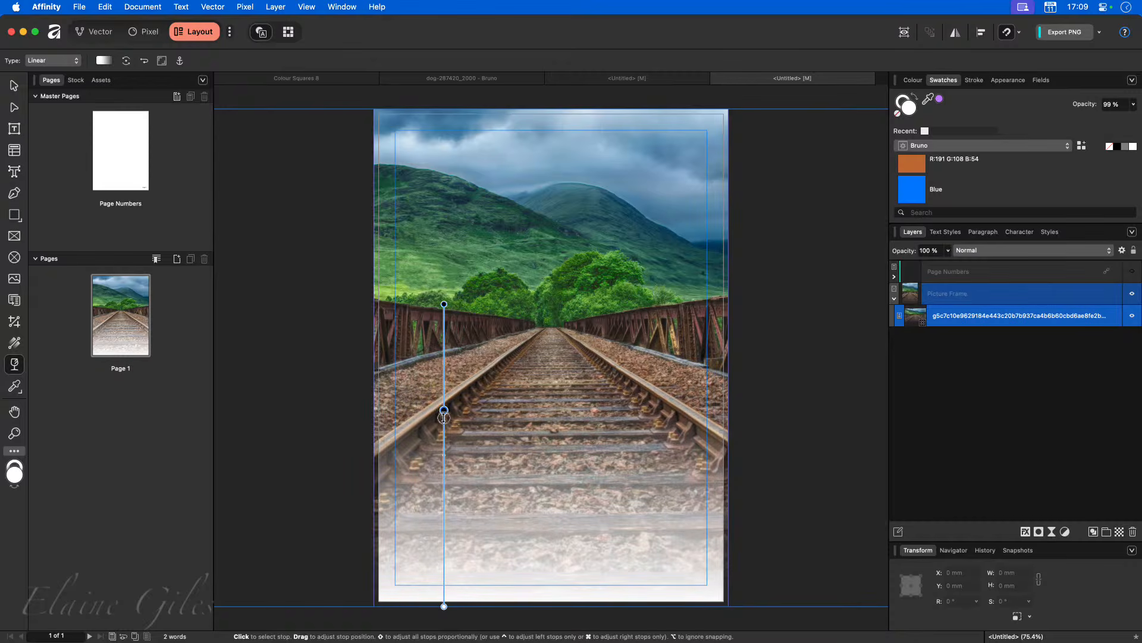
pyautogui.moveTo(444, 304); pyautogui.dragTo(728, 327)
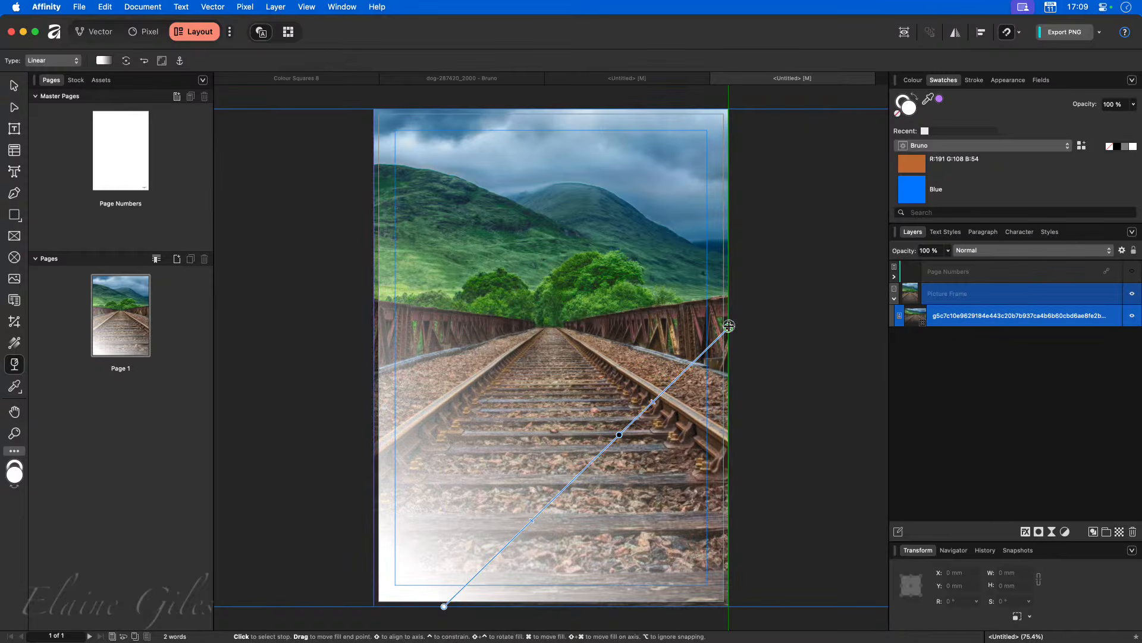
pyautogui.moveTo(444, 605); pyautogui.dragTo(430, 517)
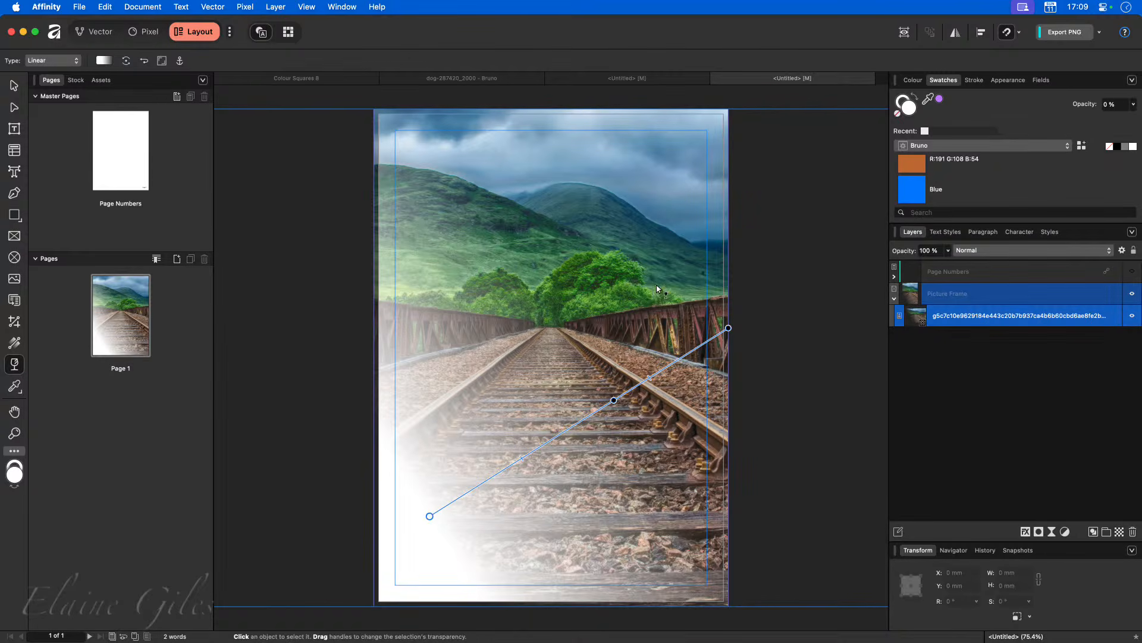
# Step: Draw a rectangle and stretch it to the bleed edges so it covers the page at 216 × 303 mm
pyautogui.click(14, 85)
pyautogui.click(15, 214)
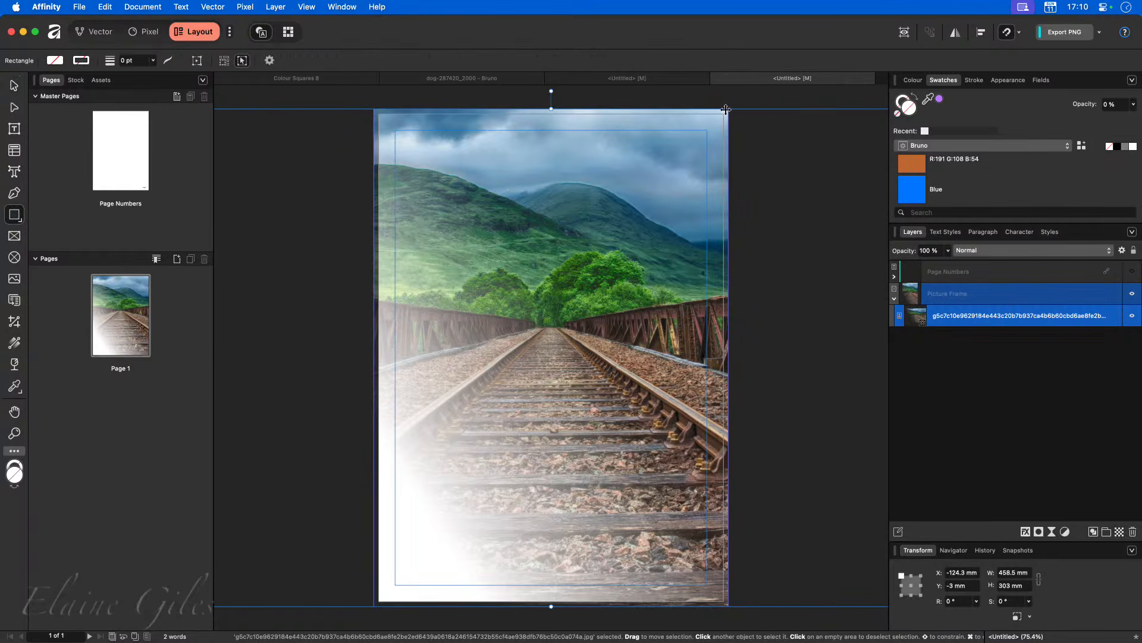
pyautogui.moveTo(716, 123); pyautogui.dragTo(463, 526)
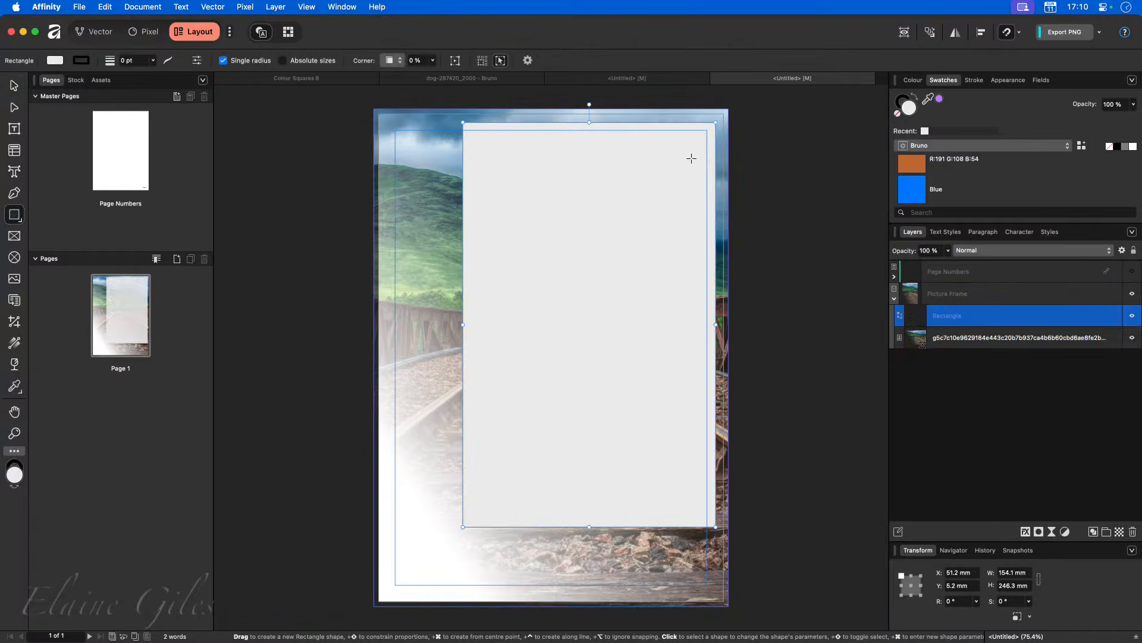
pyautogui.moveTo(717, 124); pyautogui.dragTo(729, 109)
pyautogui.moveTo(461, 527); pyautogui.dragTo(374, 606)
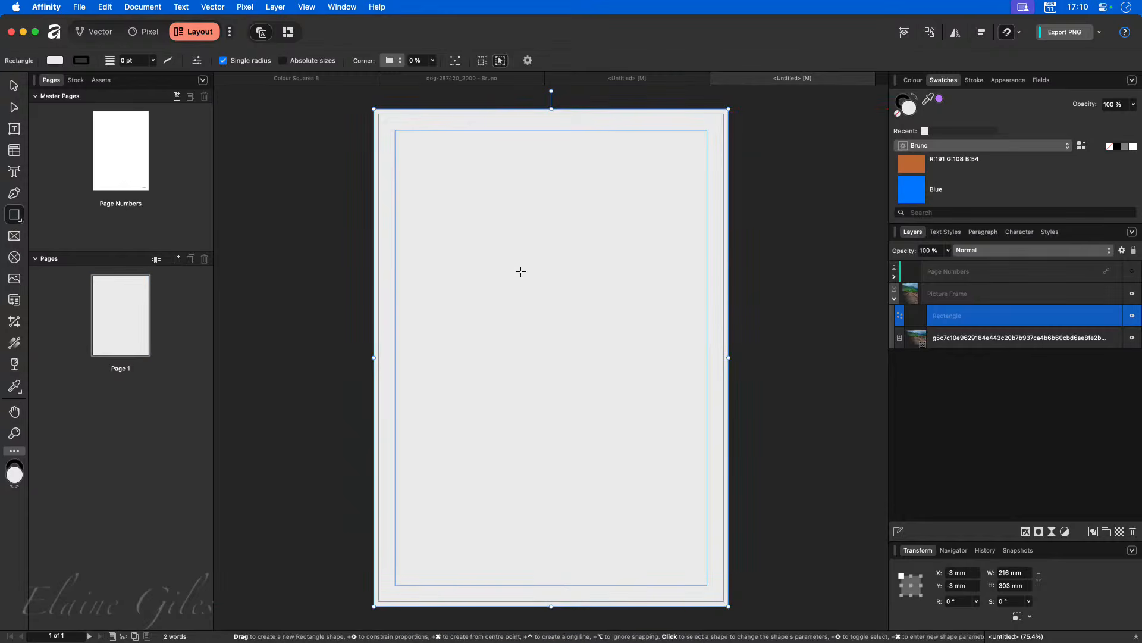
# Step: Fill the rectangle with a blue sampled from the photo's sky and place it over the whole page beneath the picture frame layer
pyautogui.press('v')
pyautogui.moveTo(563, 246); pyautogui.dragTo(439, 316)
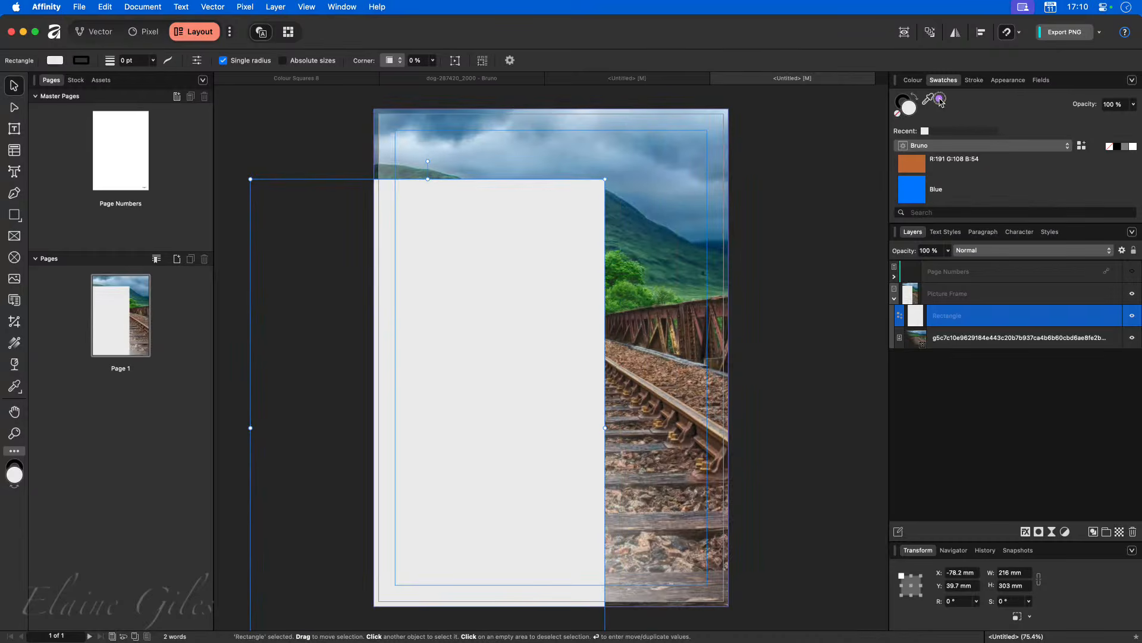
pyautogui.moveTo(927, 98); pyautogui.dragTo(672, 168)
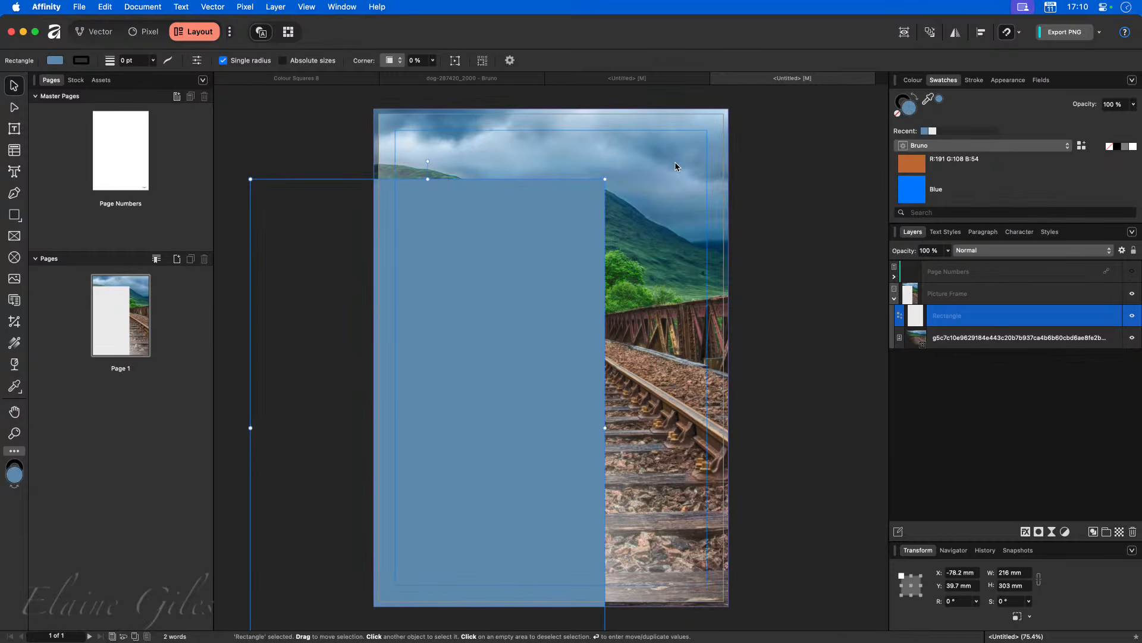
pyautogui.moveTo(413, 342); pyautogui.dragTo(543, 271)
pyautogui.moveTo(947, 316); pyautogui.dragTo(919, 351)
pyautogui.click(789, 378)
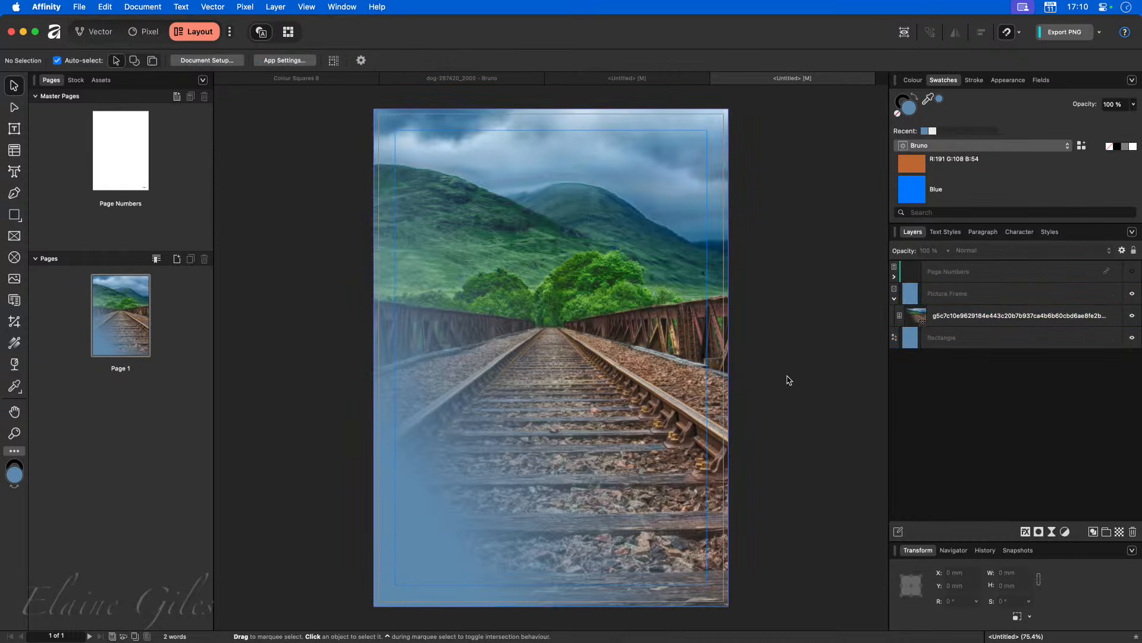
# Step: Delete the intermediate stop from the photo's transparency gradient, undoing the accidental deletion of the photo
pyautogui.click(953, 320)
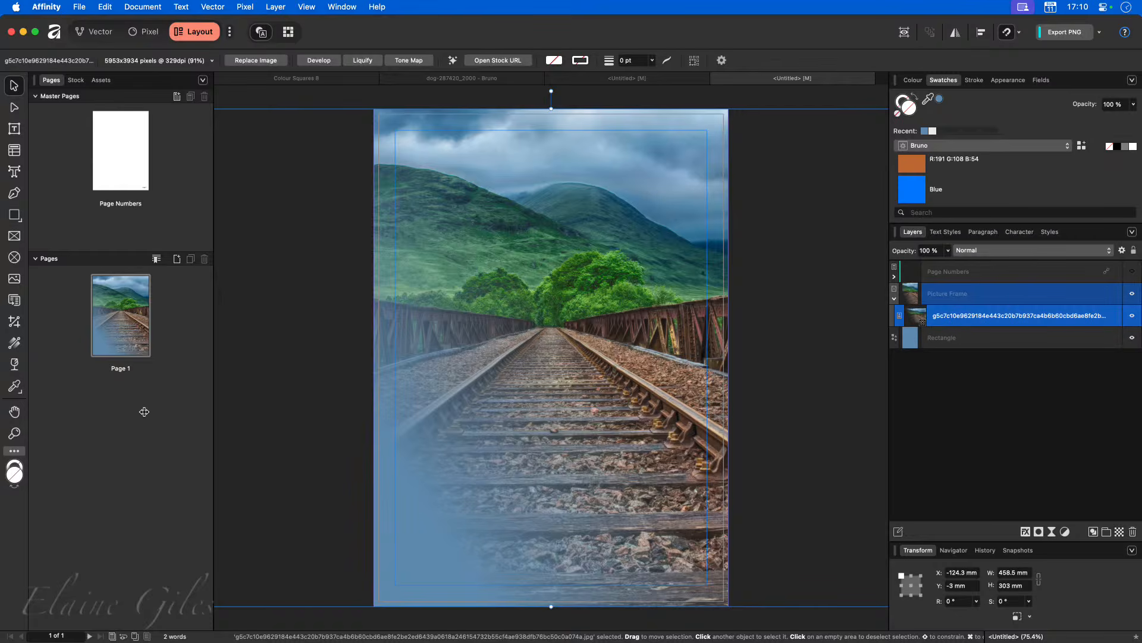
pyautogui.click(15, 364)
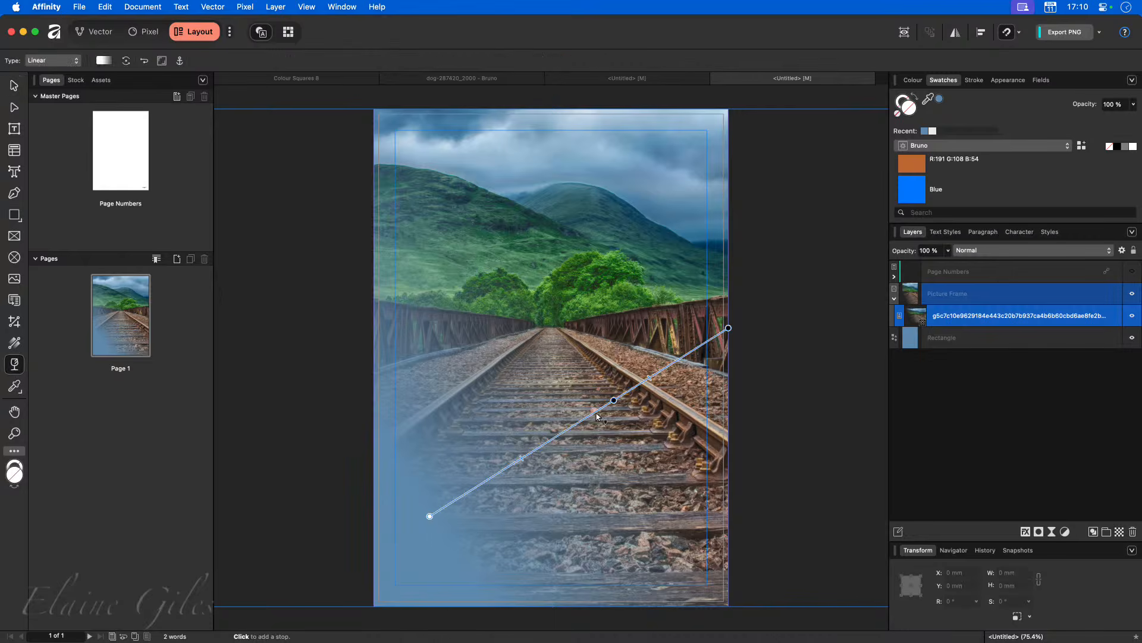
pyautogui.press('BackSpace')
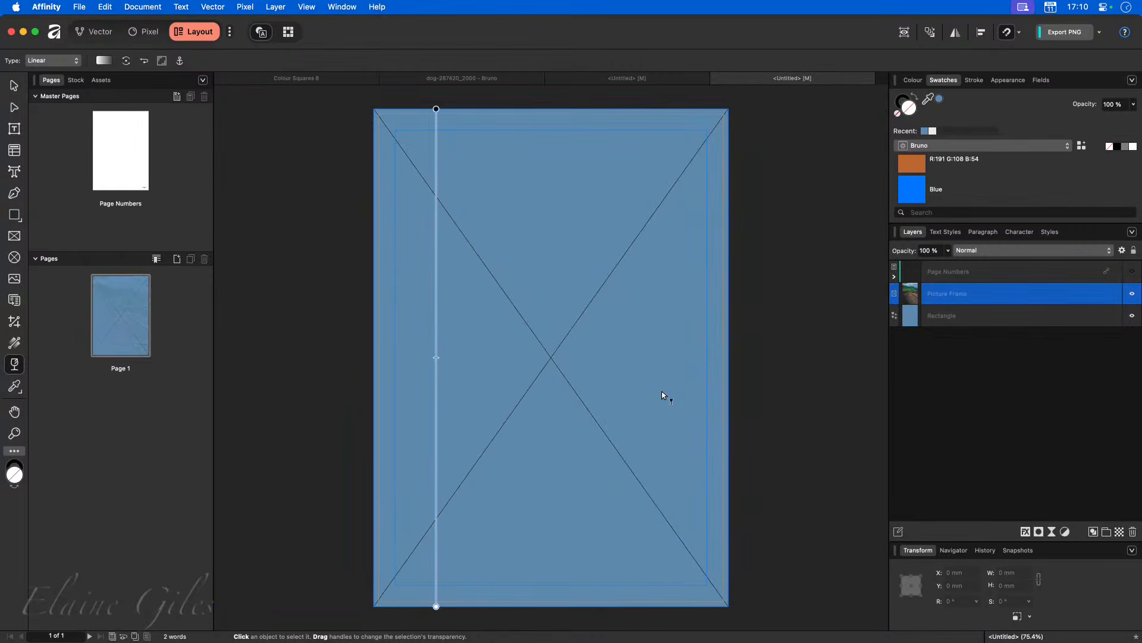
pyautogui.press('cmd+z')
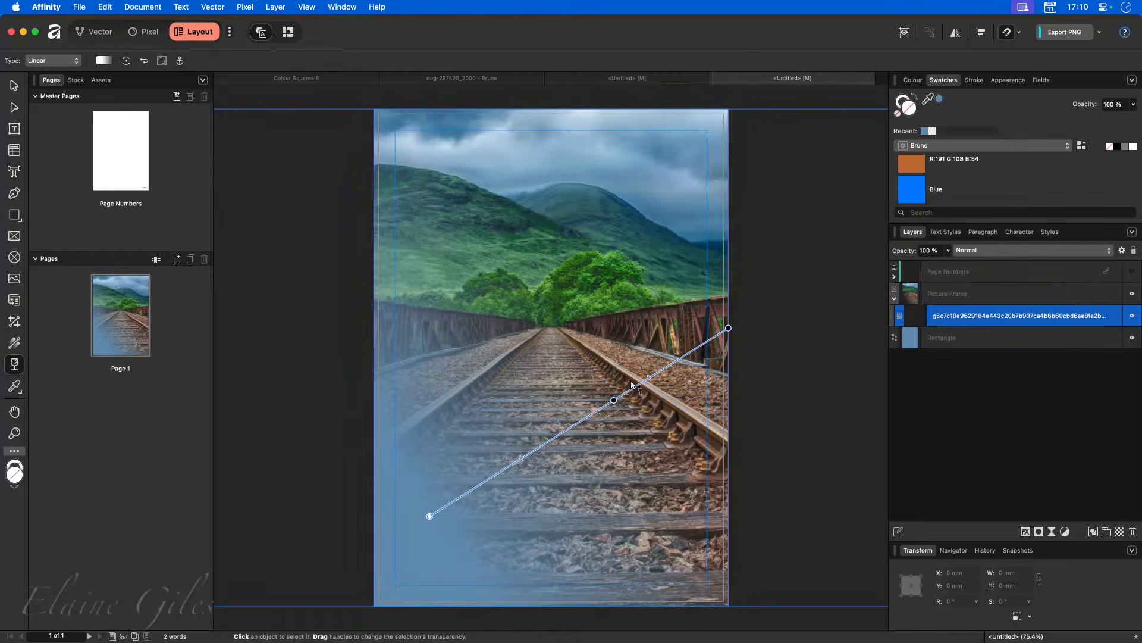
pyautogui.click(607, 405)
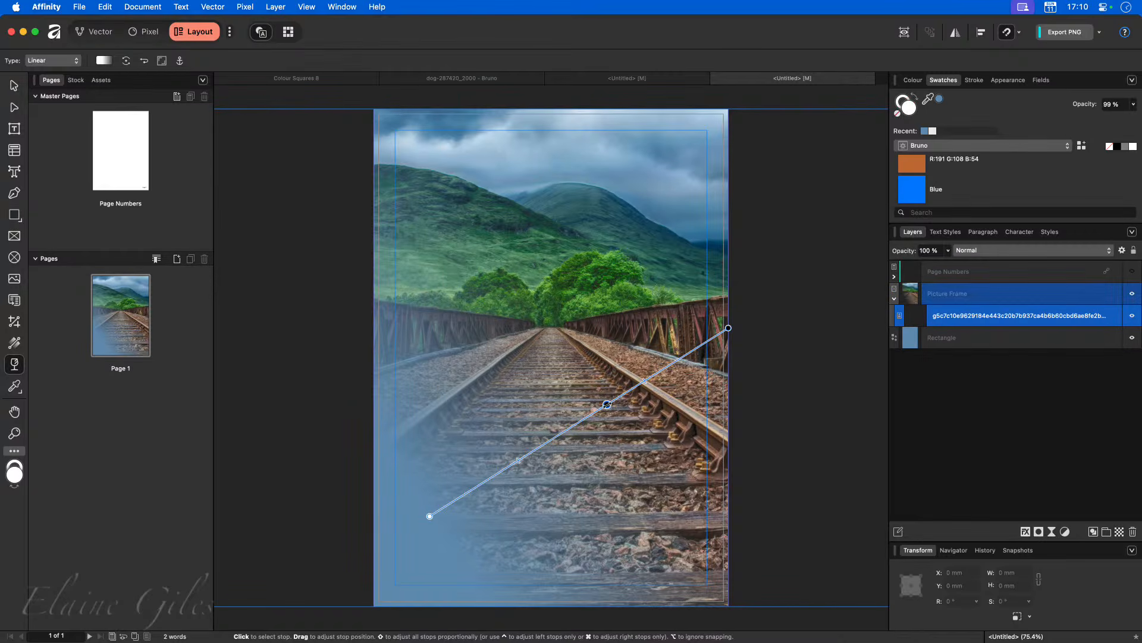
pyautogui.press('Delete')
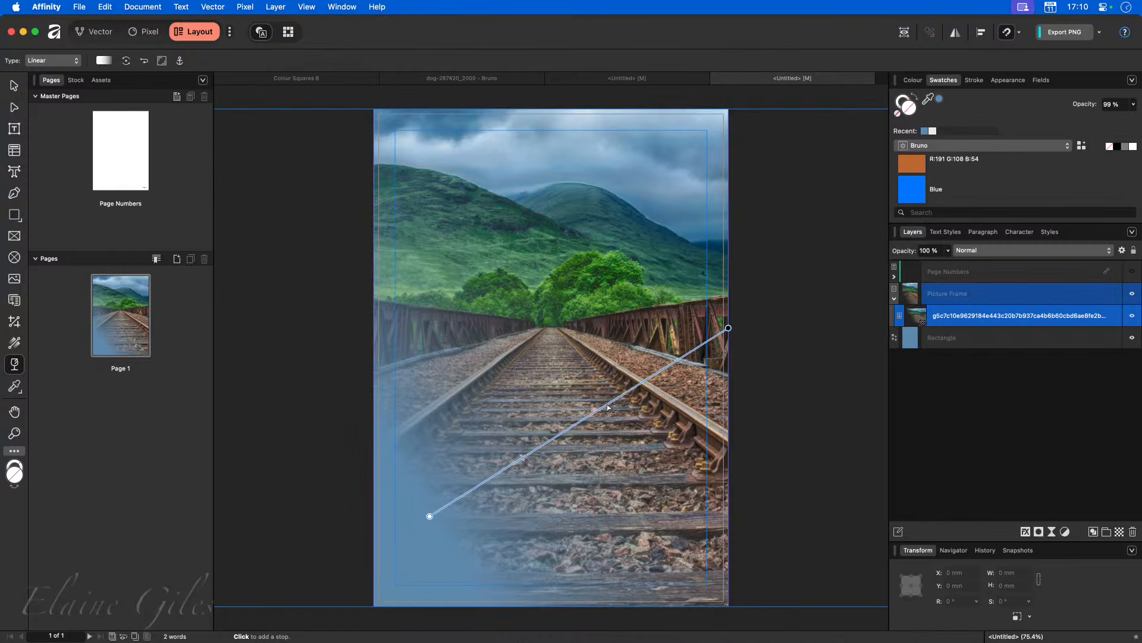
# Step: Add a stop midway along the photo's transparency gradient and remove it again, undoing the extra deletion of the photo
pyautogui.click(524, 457)
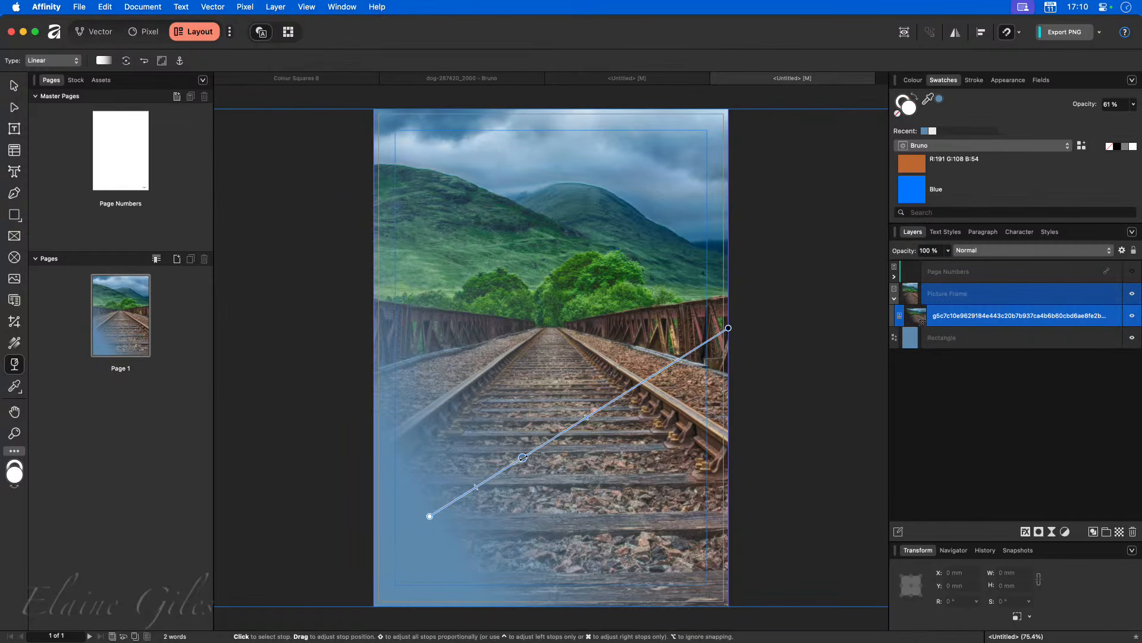
pyautogui.press('Delete')
pyautogui.press('Delete')
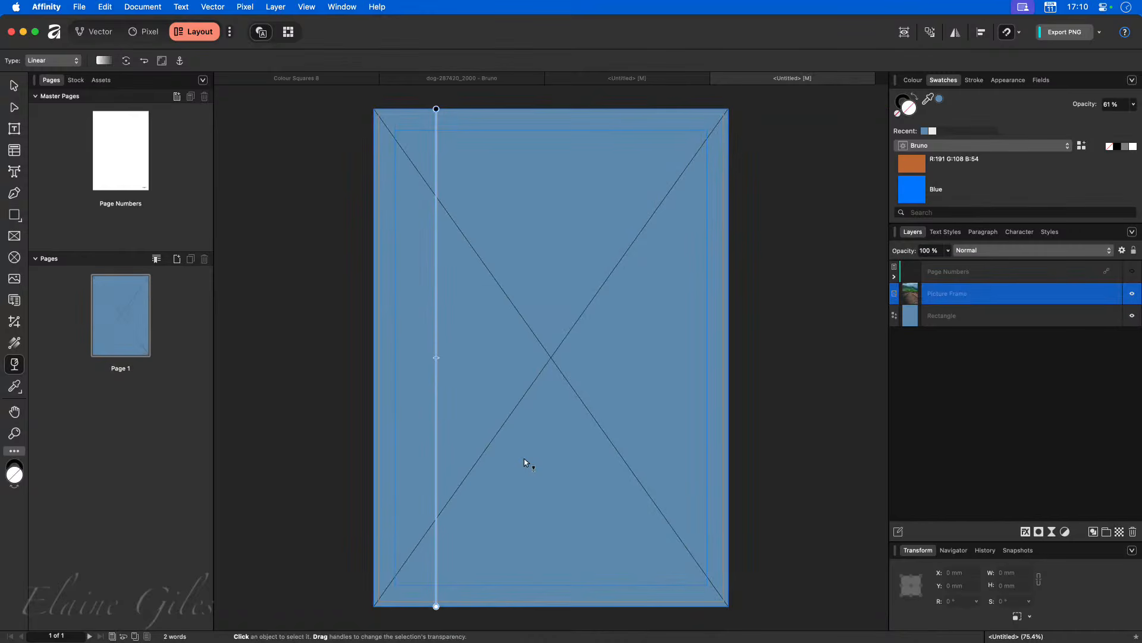
pyautogui.press('super+z')
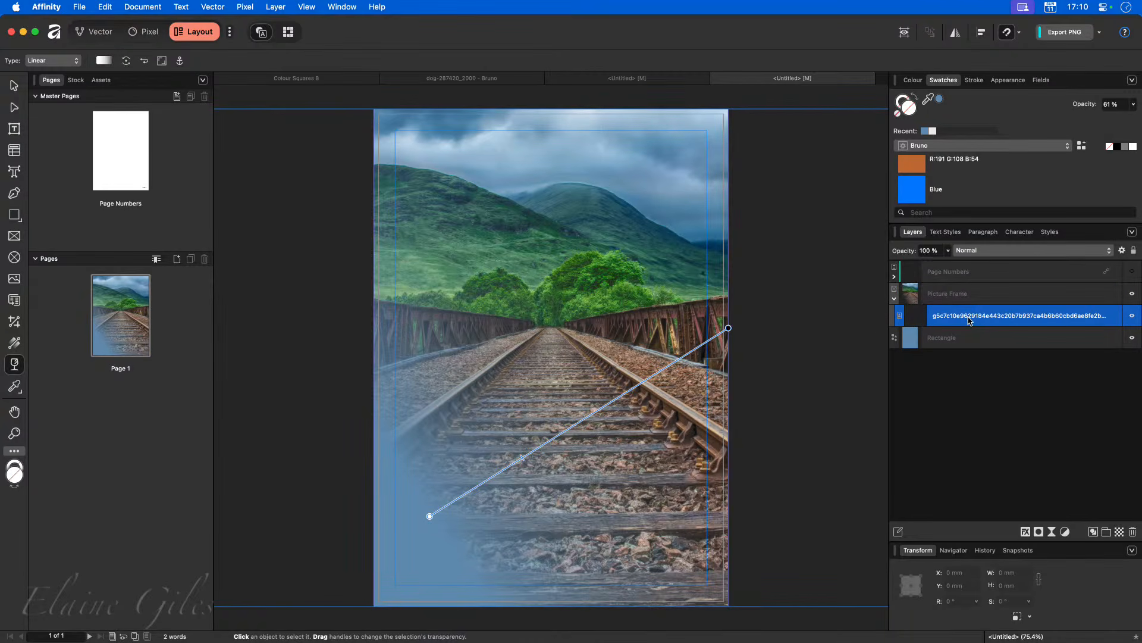
# Step: Add one page after page 1 using the Page Numbers master
pyautogui.click(979, 294)
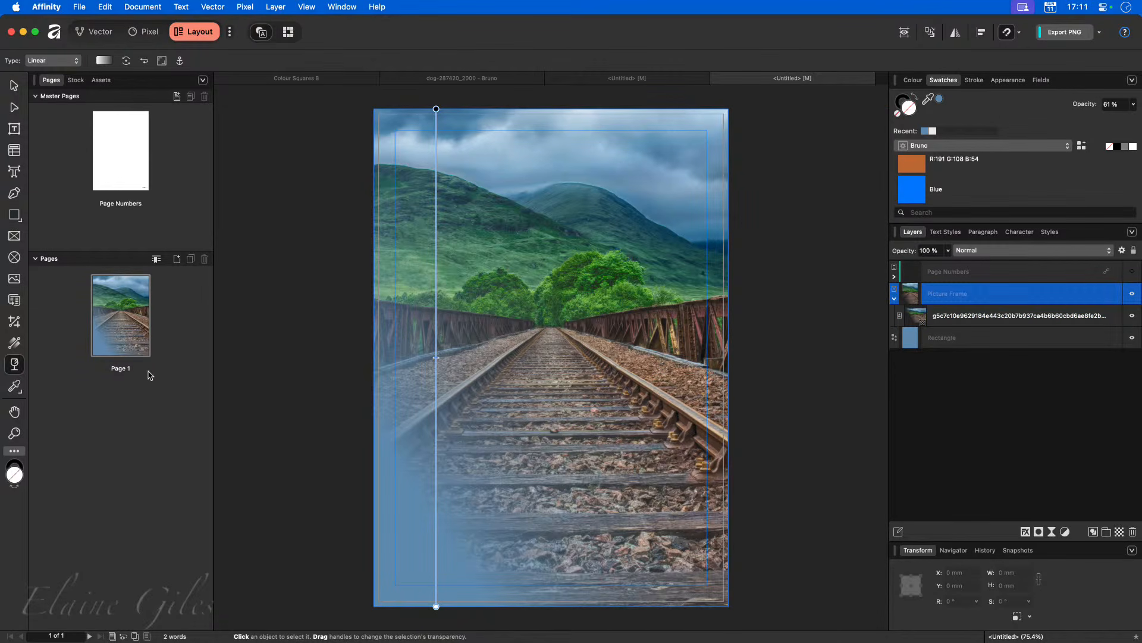
pyautogui.click(178, 259)
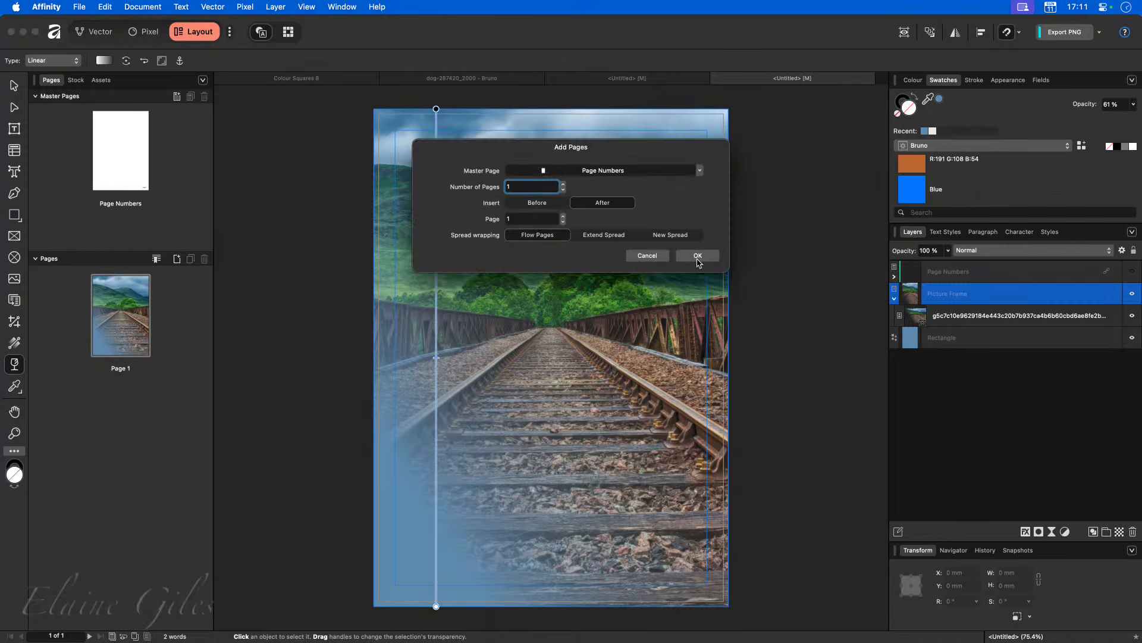
pyautogui.click(697, 256)
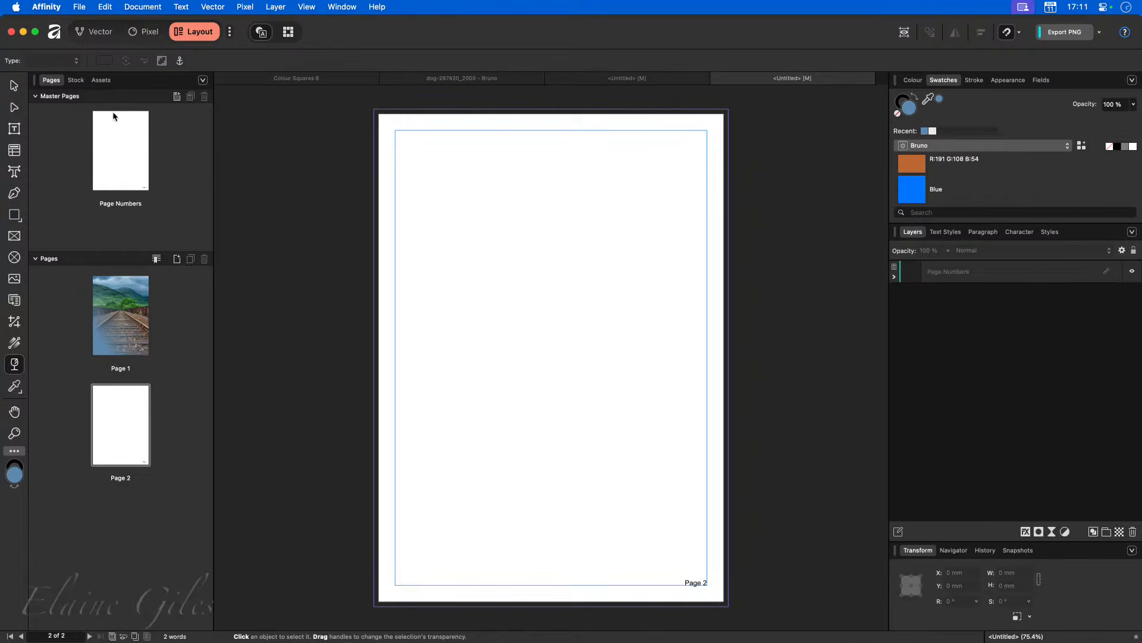
# Step: Place the night-time castle stock photo on page 2 and scale it to about 102 × 68 mm near the right margin
pyautogui.click(77, 81)
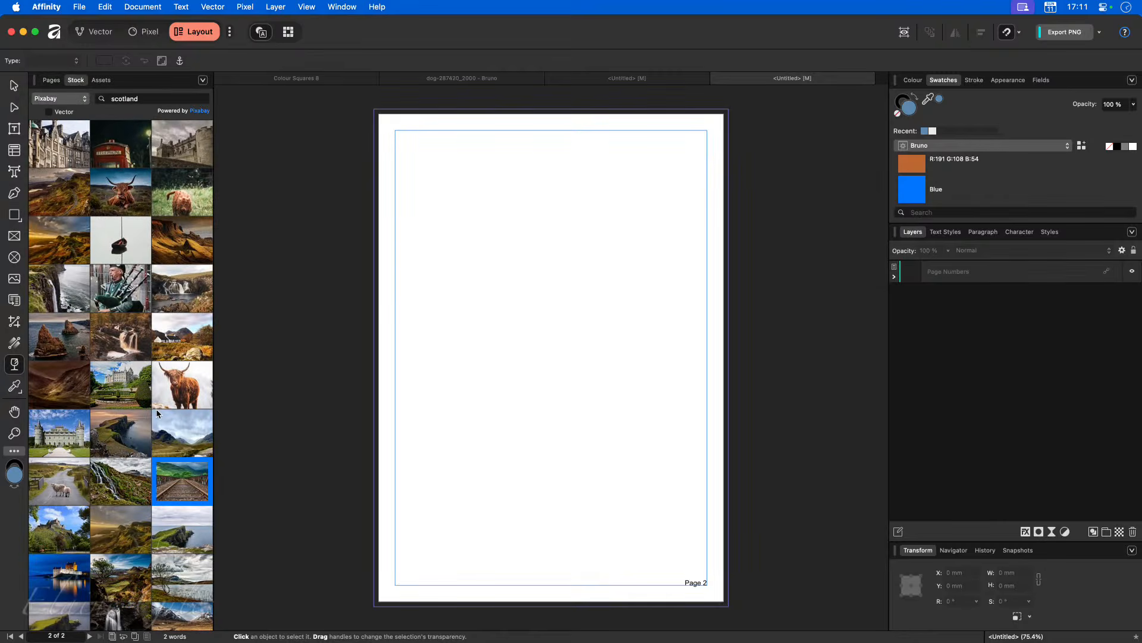
pyautogui.moveTo(63, 586); pyautogui.dragTo(476, 402)
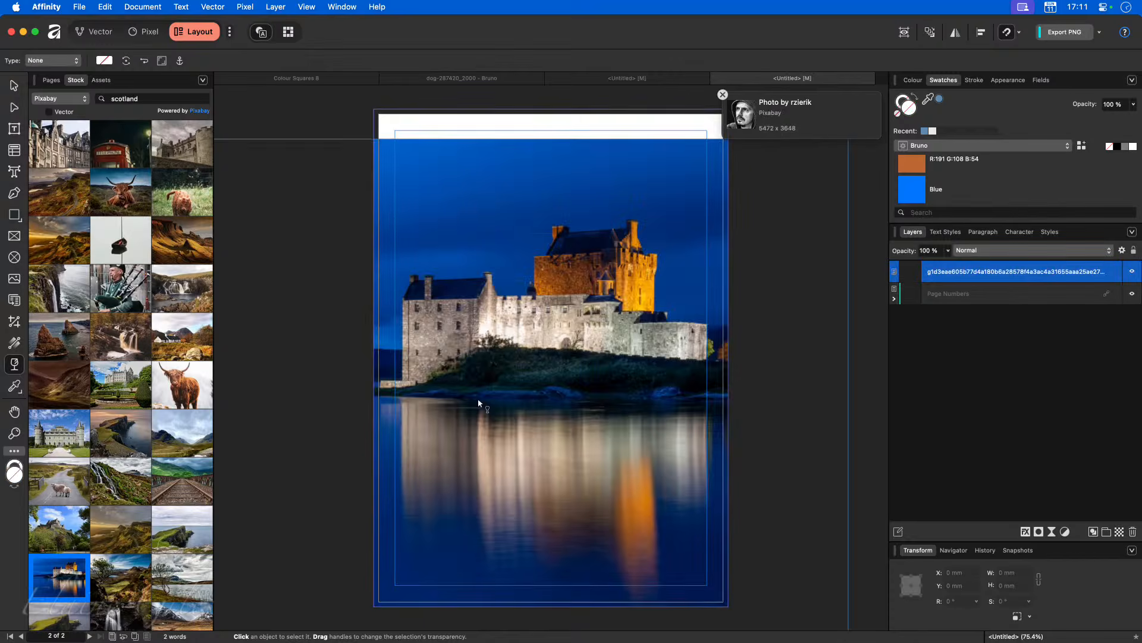
pyautogui.scroll(-5, 657, 283)
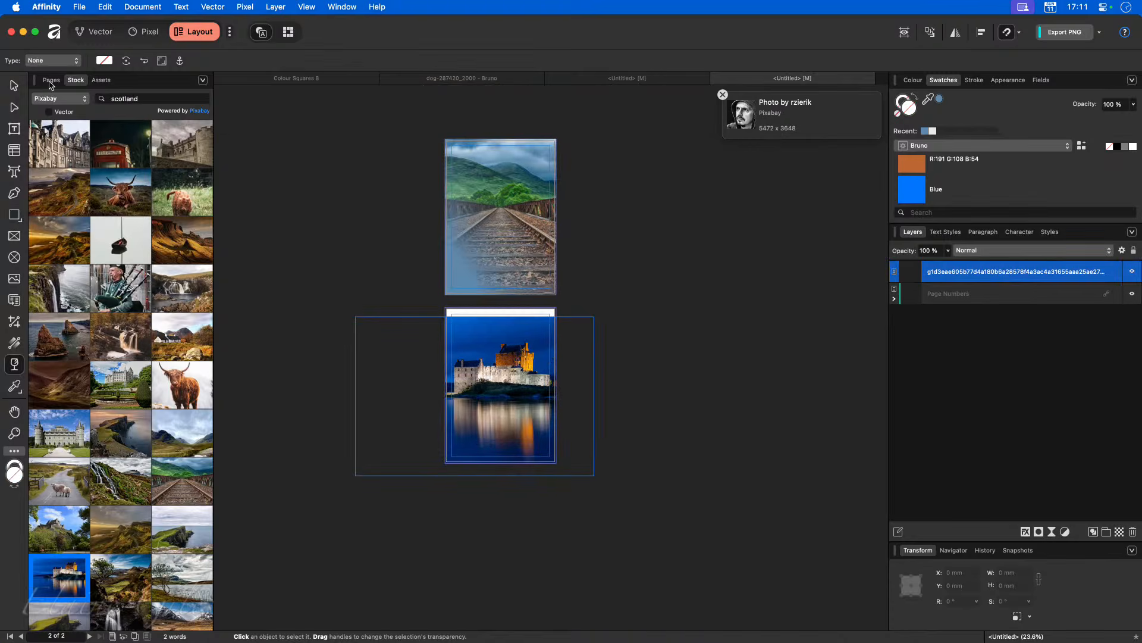
pyautogui.click(20, 87)
pyautogui.moveTo(594, 317); pyautogui.dragTo(525, 350)
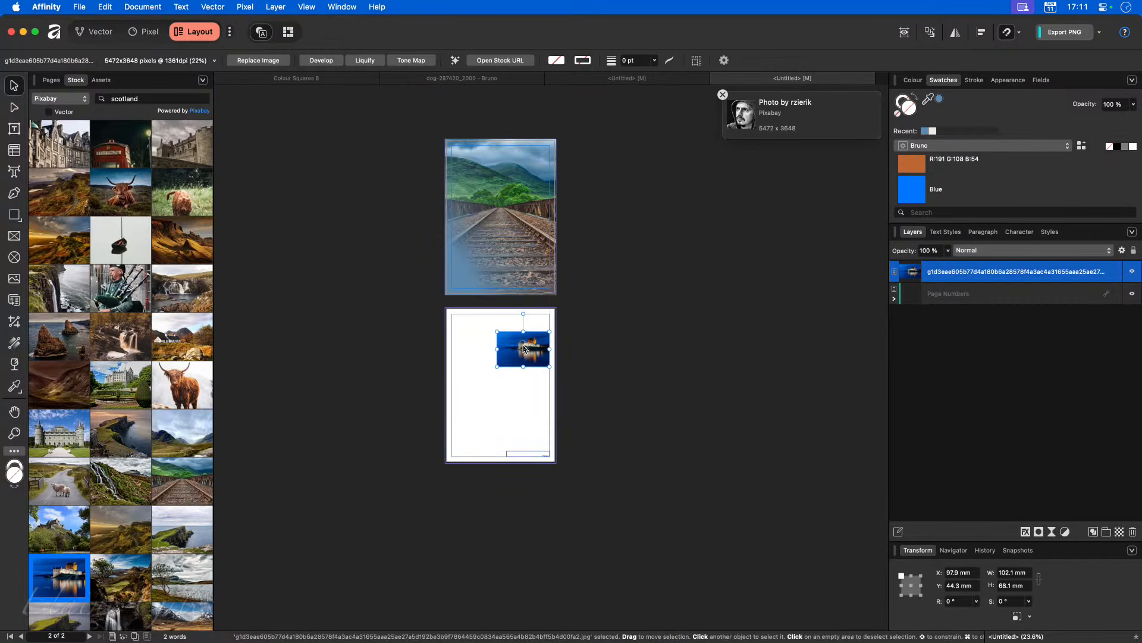
# Step: Draw a rectangle about 42 × 68 mm against the castle photo's left edge and fill it with a bright blue sampled from the photo
pyautogui.scroll(10, 498, 359)
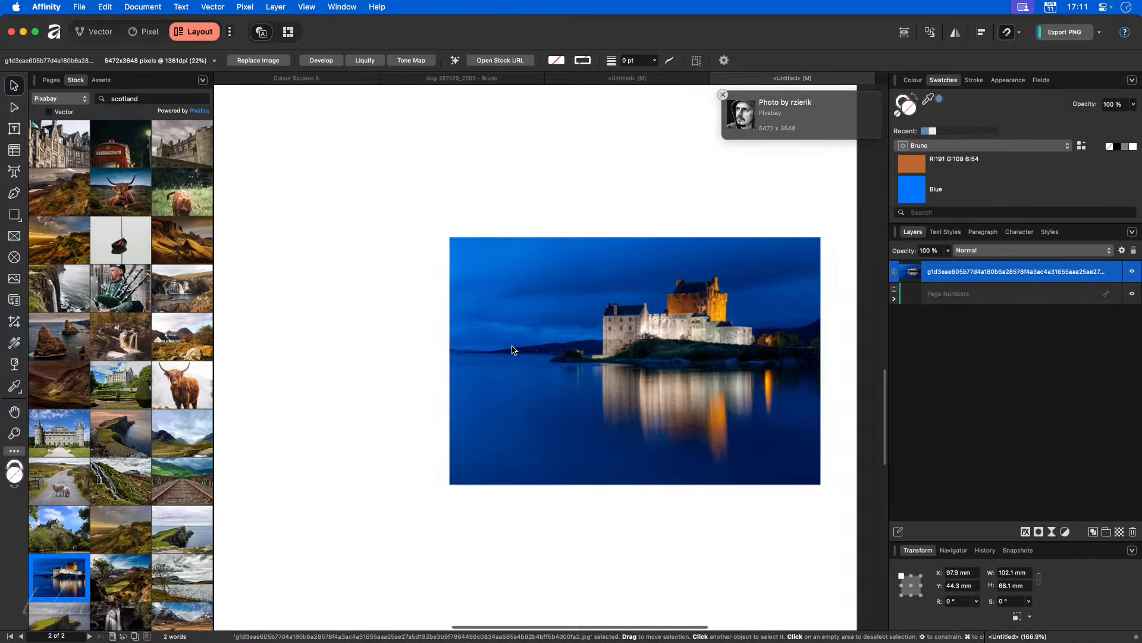
pyautogui.scroll(1, 512, 347)
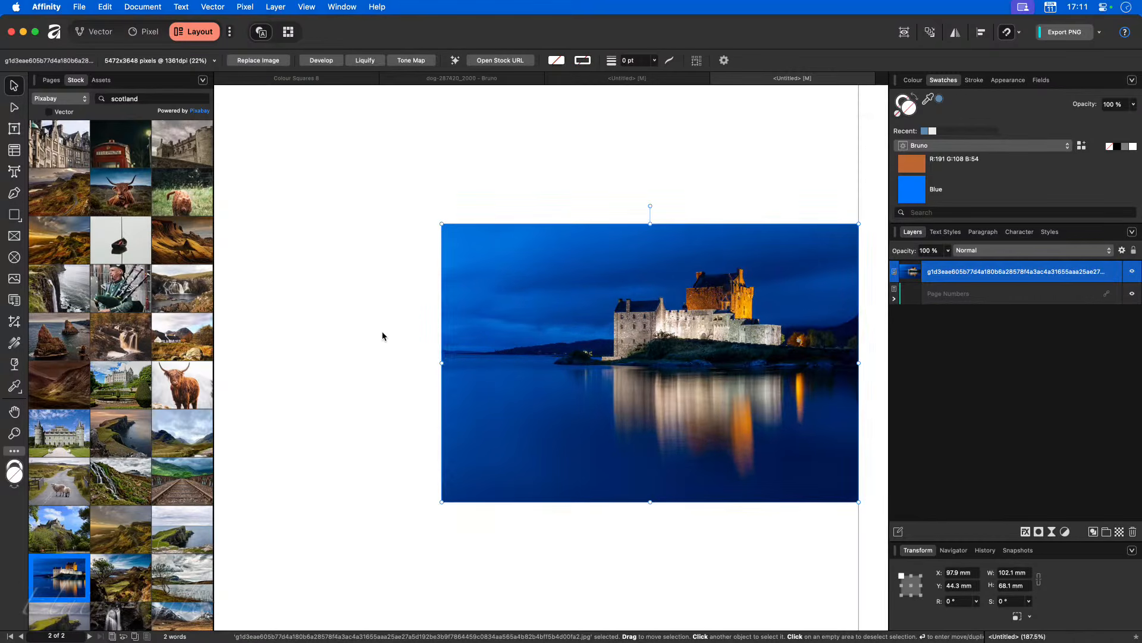
pyautogui.hscroll(-2, 398, 334)
pyautogui.hscroll(3, 397, 338)
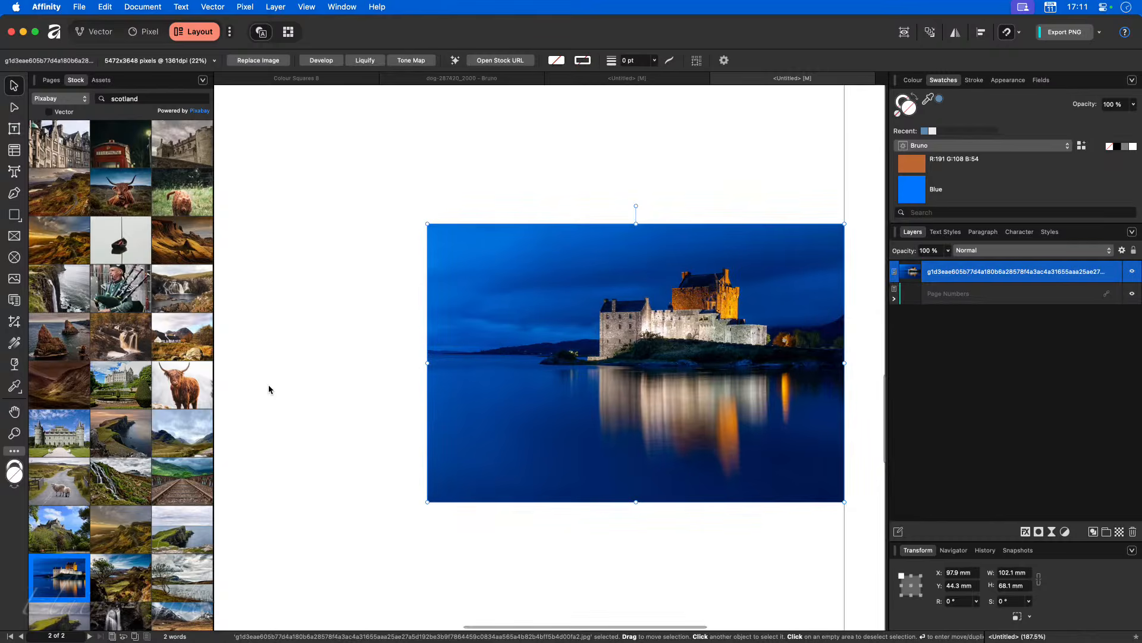
pyautogui.click(14, 215)
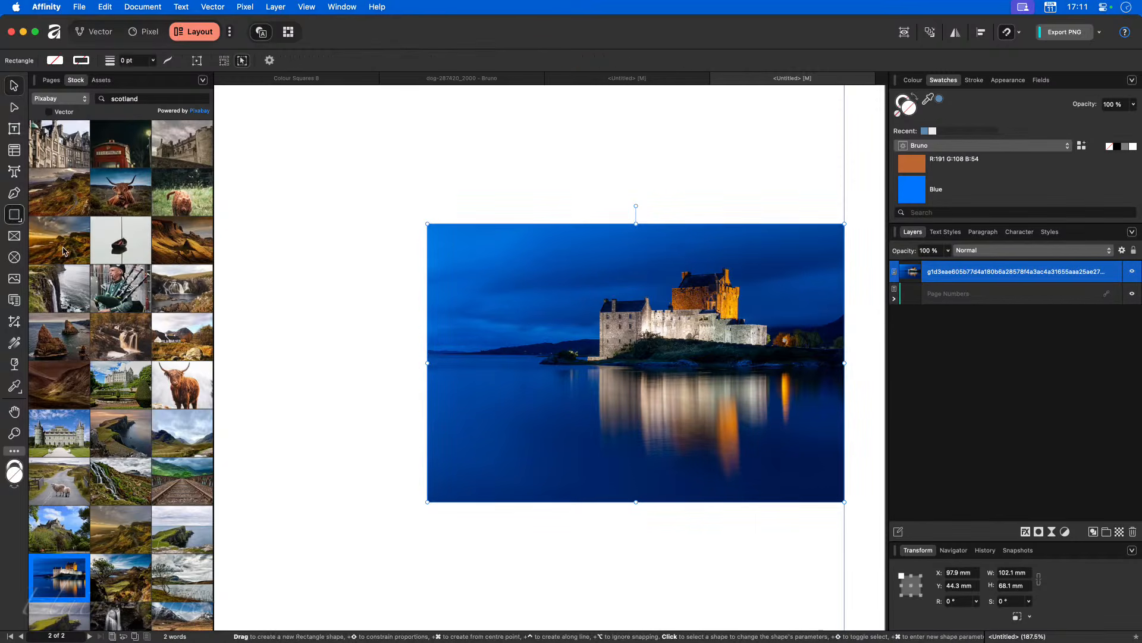
pyautogui.moveTo(255, 223); pyautogui.dragTo(427, 502)
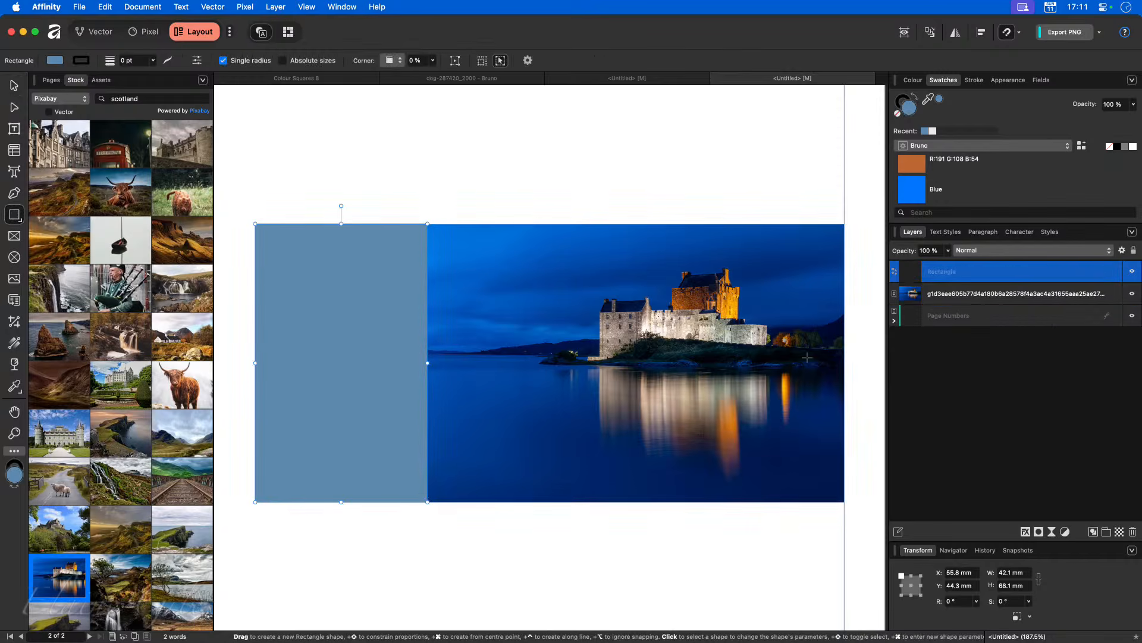
pyautogui.moveTo(940, 100); pyautogui.dragTo(428, 261)
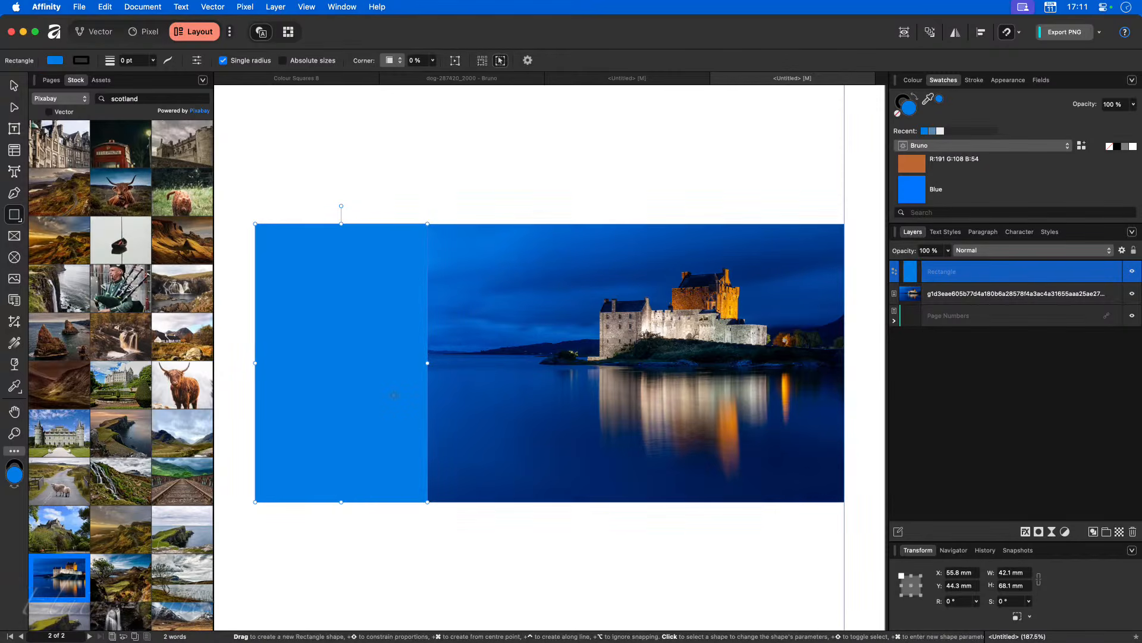
# Step: Widen the blue rectangle on both sides to about 88 mm so it overlaps the left part of the castle photo
pyautogui.click(15, 86)
pyautogui.hscroll(-5, 404, 396)
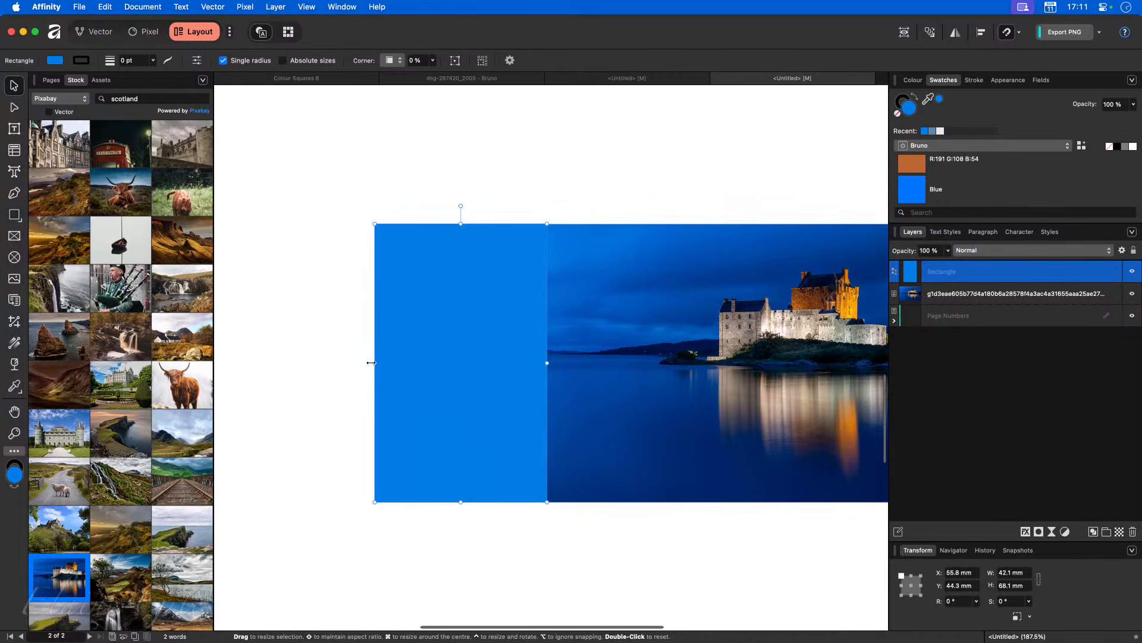
pyautogui.moveTo(374, 363); pyautogui.dragTo(303, 363)
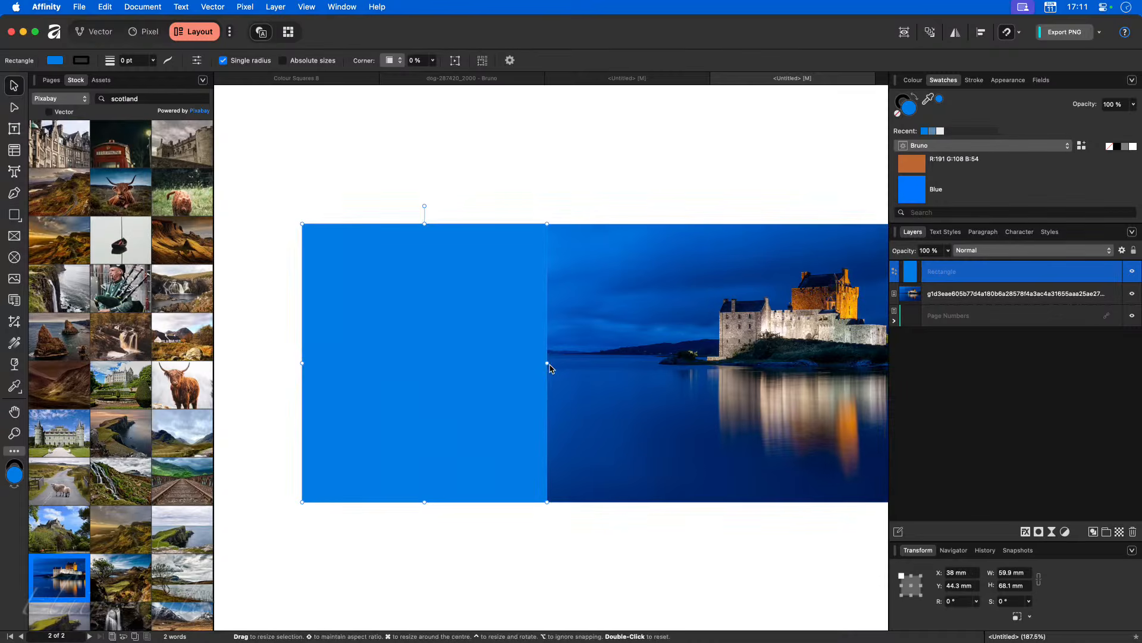
pyautogui.moveTo(547, 362); pyautogui.dragTo(662, 364)
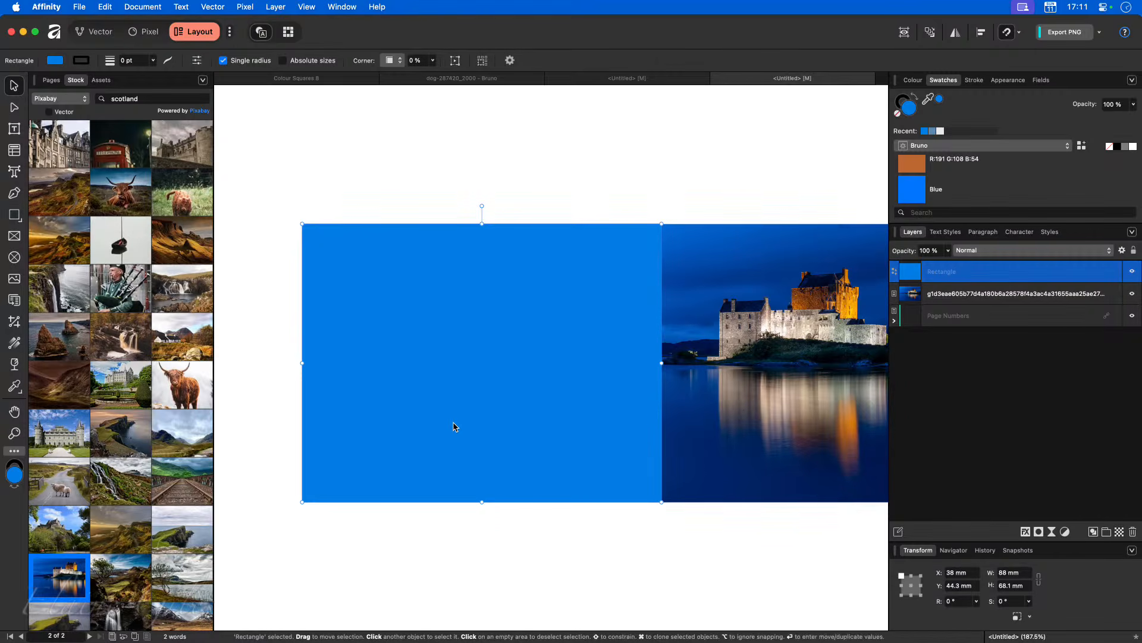
# Step: Fade the rectangle's right side into the photo with a linear transparency gradient starting at its middle, its midpoint shifted towards the transparent end
pyautogui.click(14, 365)
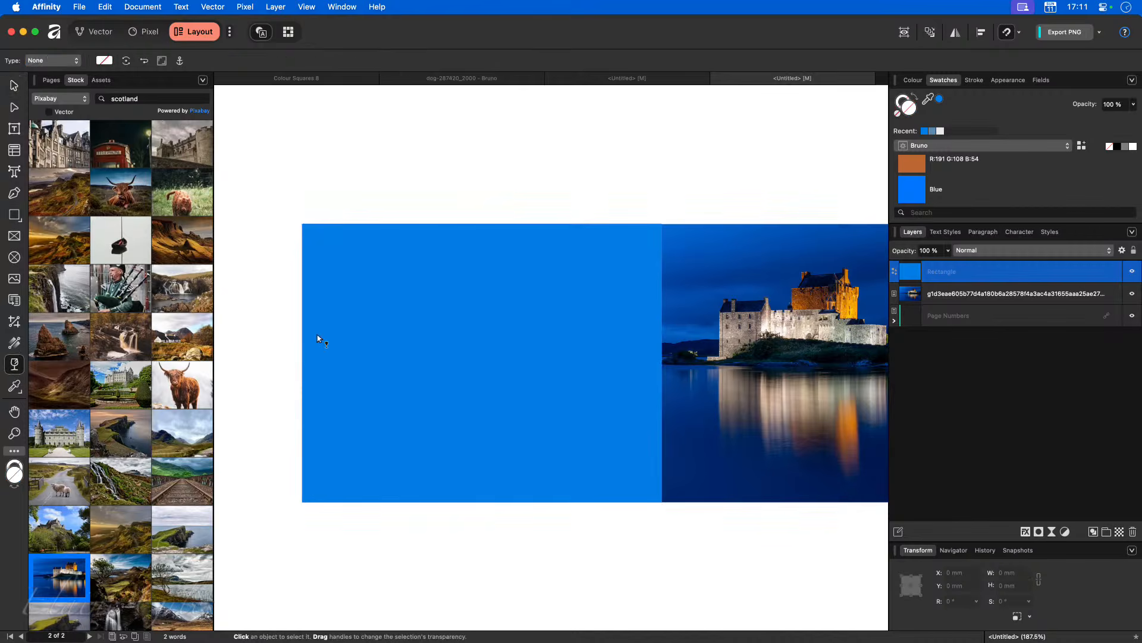
pyautogui.moveTo(304, 299); pyautogui.dragTo(660, 301)
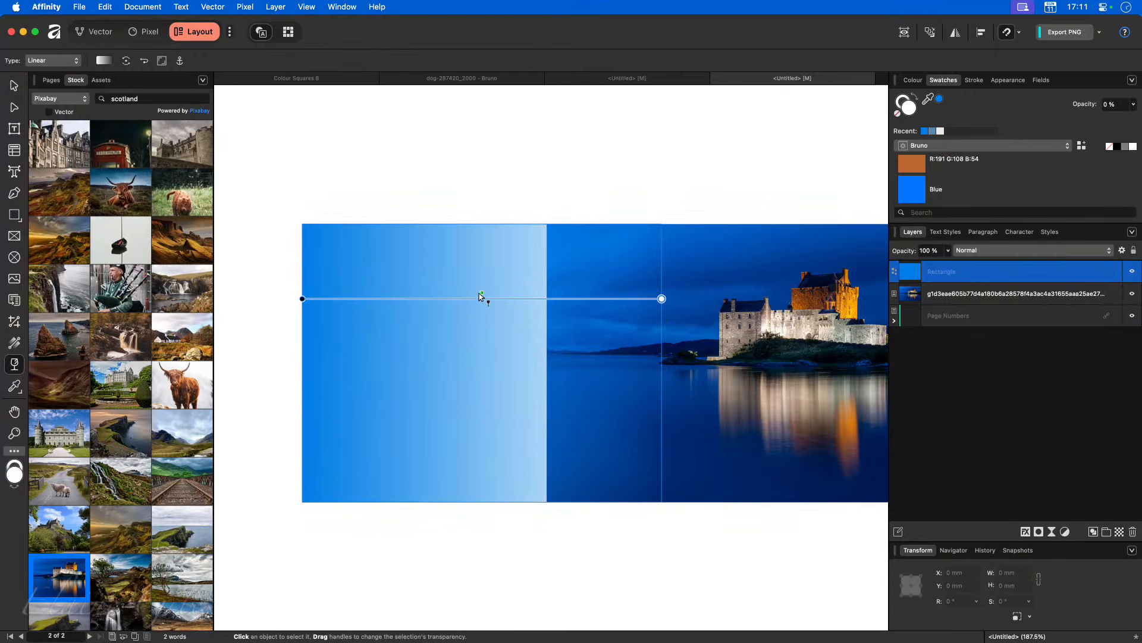
pyautogui.moveTo(483, 300); pyautogui.dragTo(611, 308)
pyautogui.moveTo(303, 299); pyautogui.dragTo(482, 299)
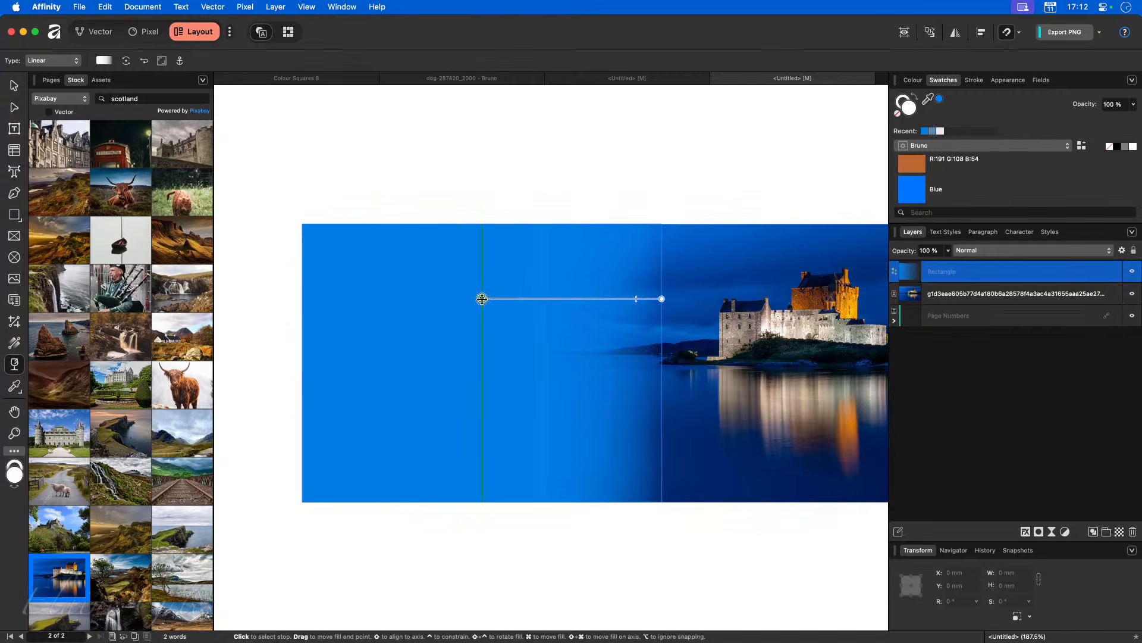
pyautogui.click(511, 568)
pyautogui.hscroll(3, 571, 577)
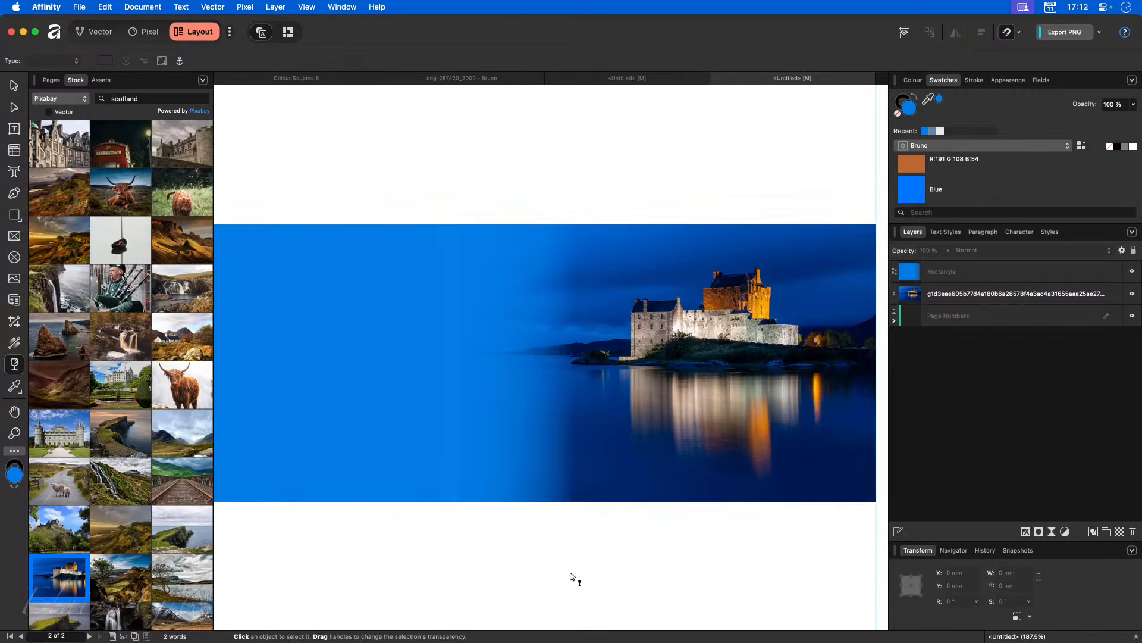
pyautogui.scroll(-3, 570, 575)
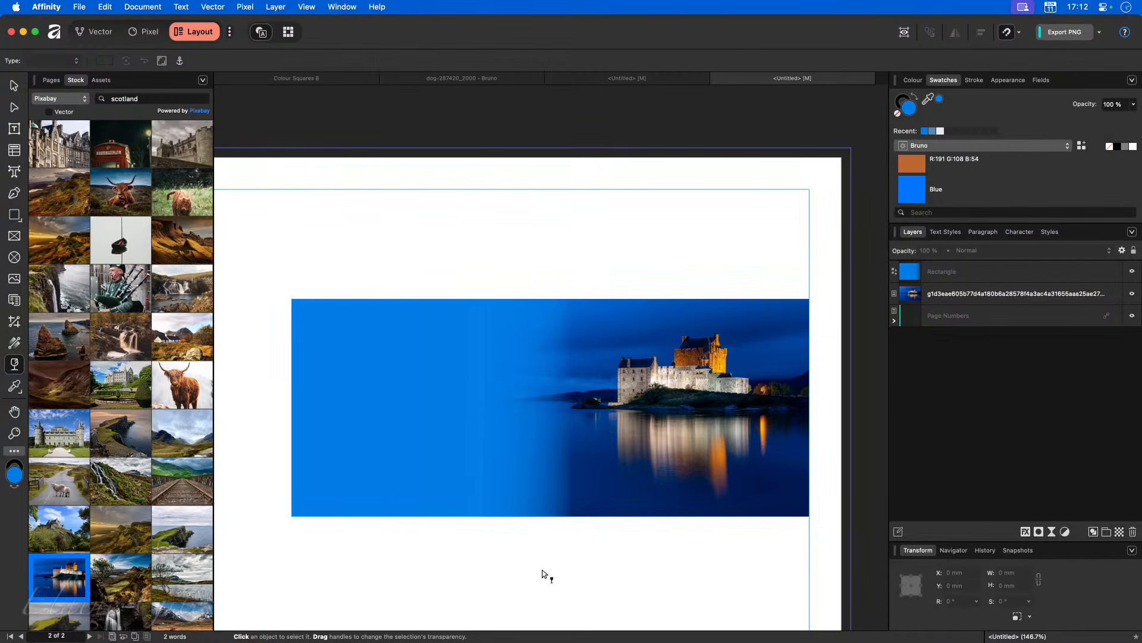
# Step: Select the blue rectangle and examine the options for selecting objects that share the same attributes
pyautogui.click(13, 85)
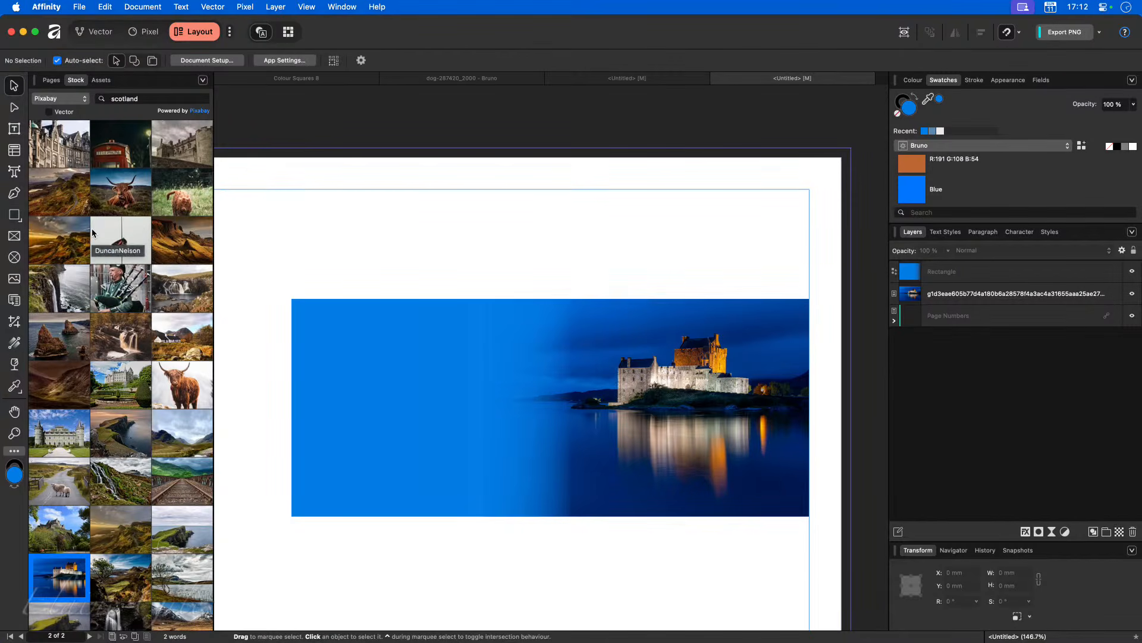
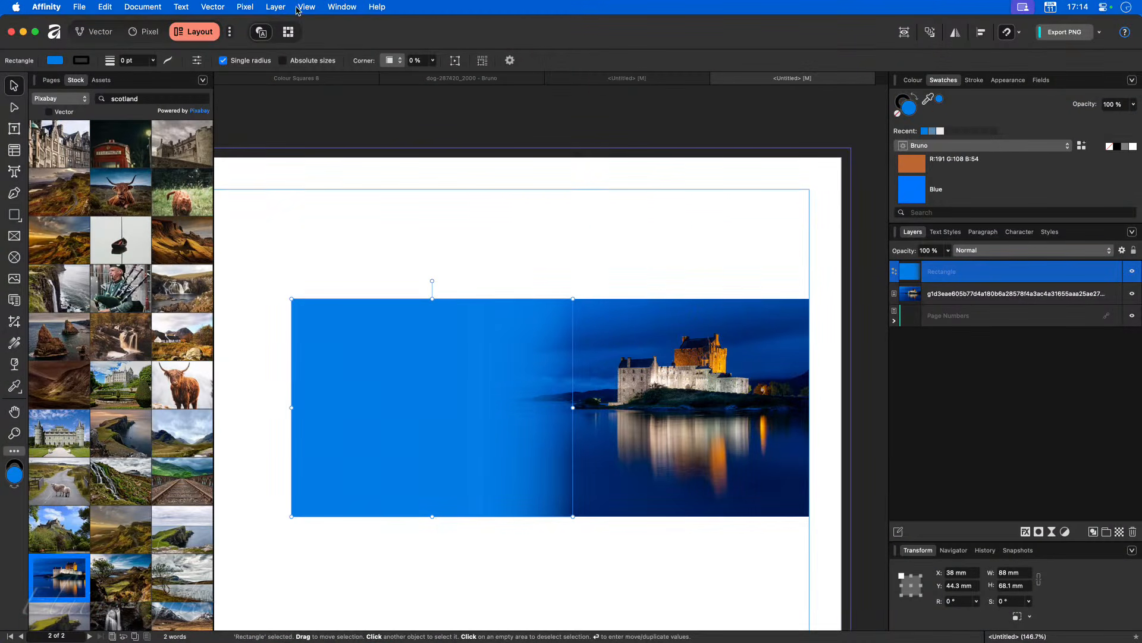
pyautogui.click(270, 5)
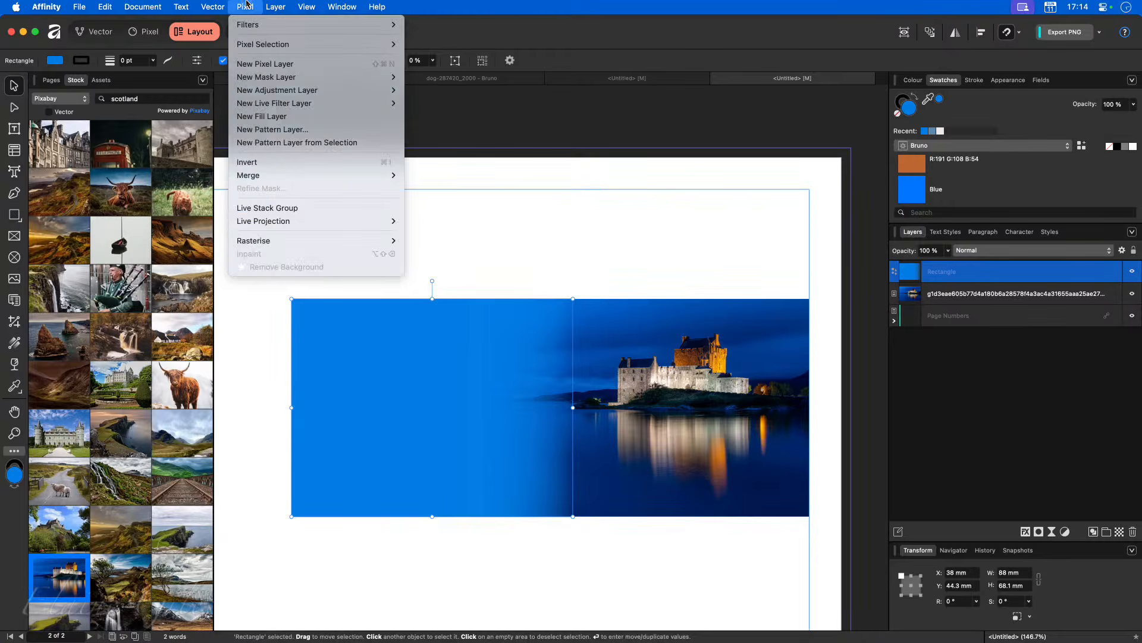
pyautogui.moveTo(226, 6)
pyautogui.moveTo(277, 6)
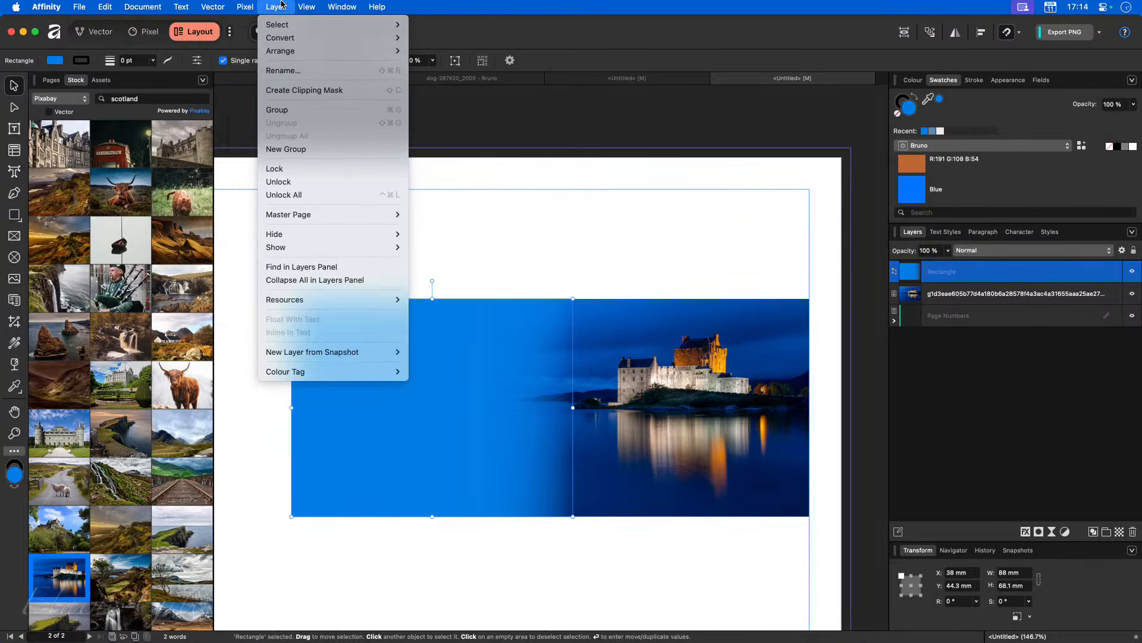
pyautogui.moveTo(297, 27)
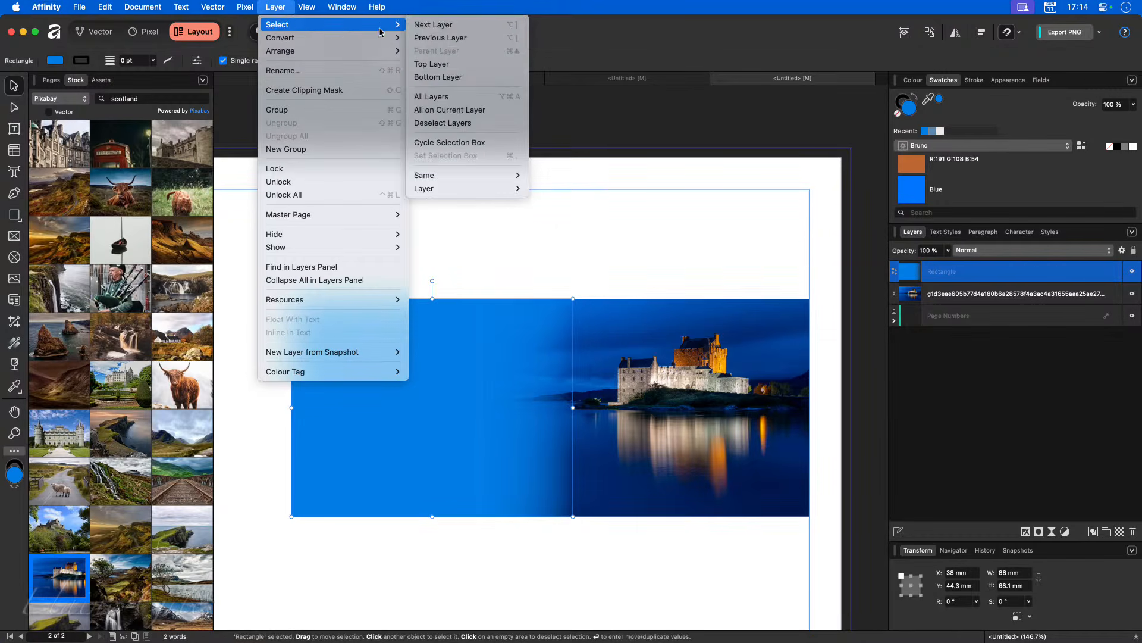
pyautogui.moveTo(483, 180)
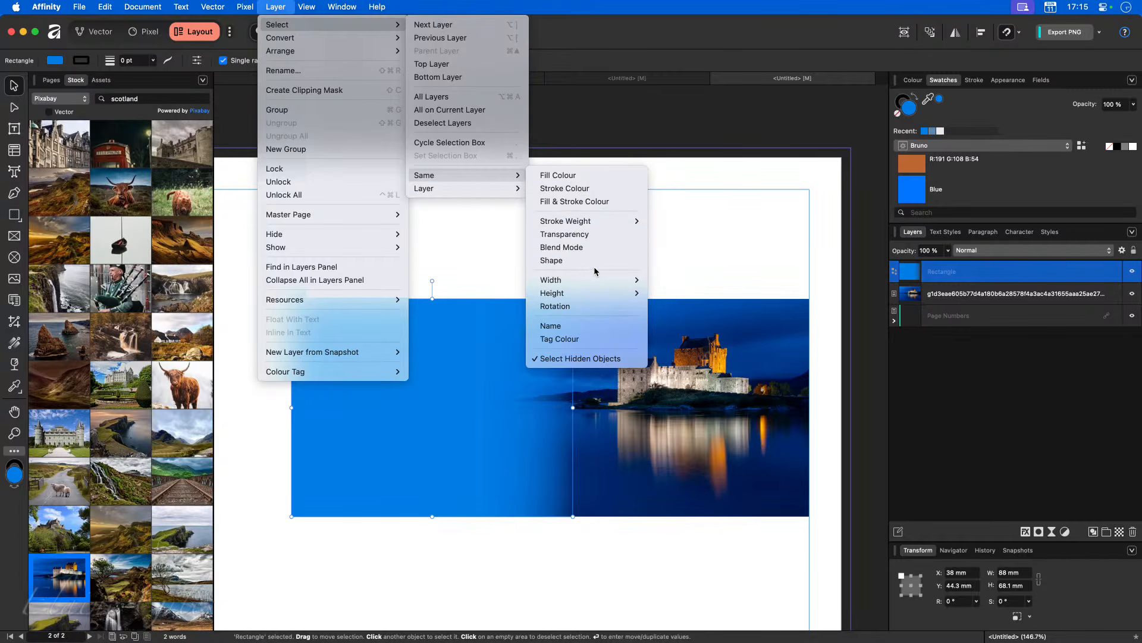
pyautogui.moveTo(594, 282)
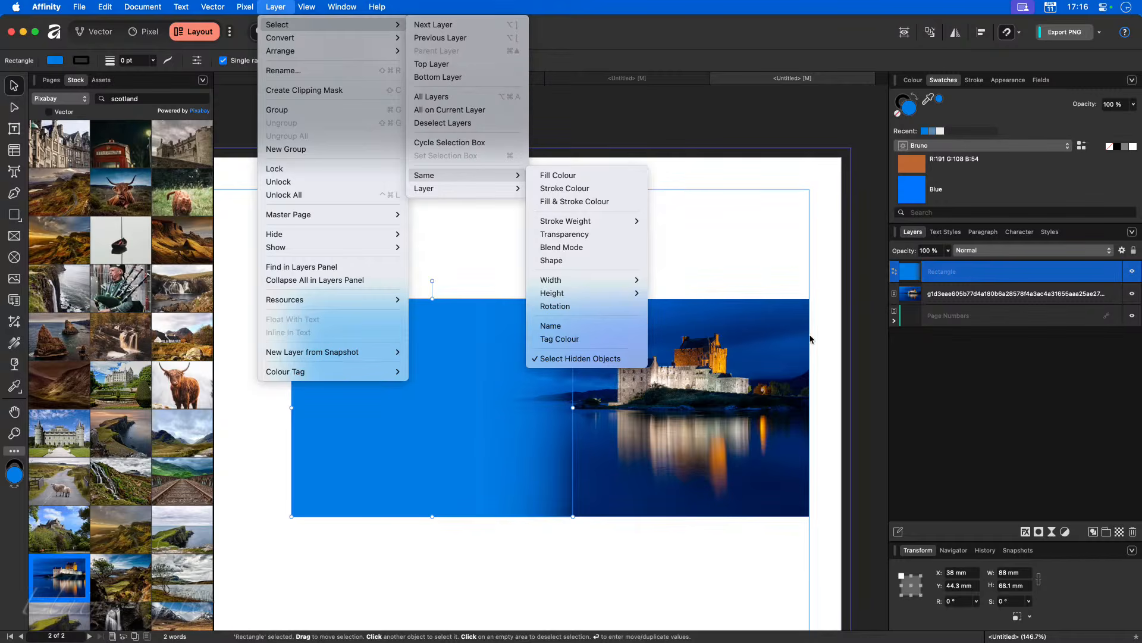
pyautogui.click(954, 297)
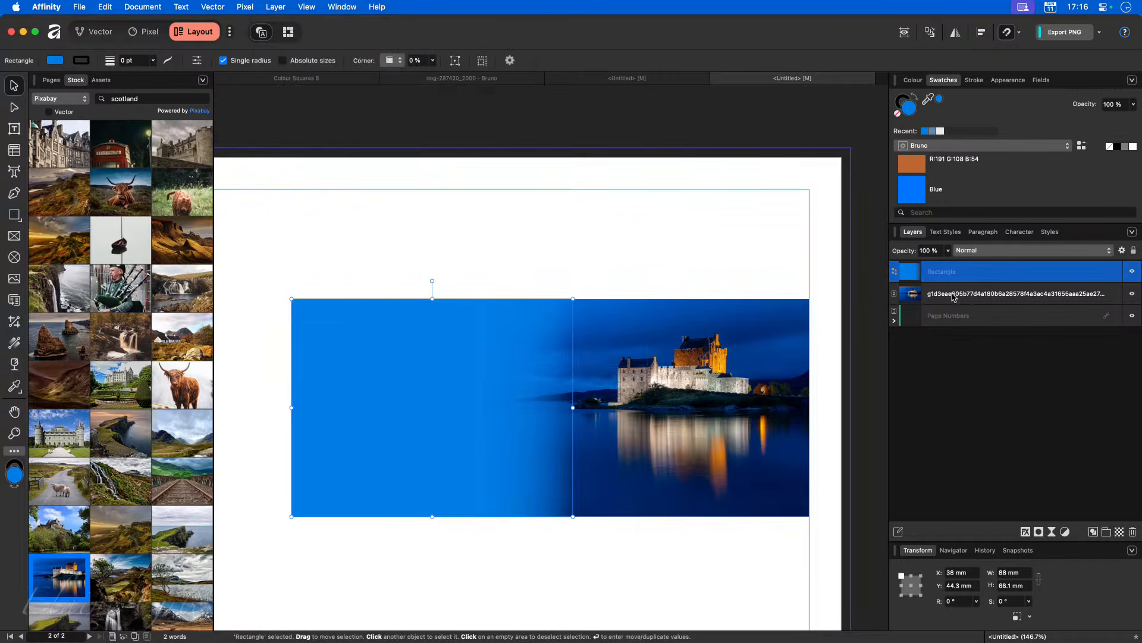
# Step: Switch to the Colour Squares 8 document, select all the squares and tag their layers green
pyautogui.click(314, 84)
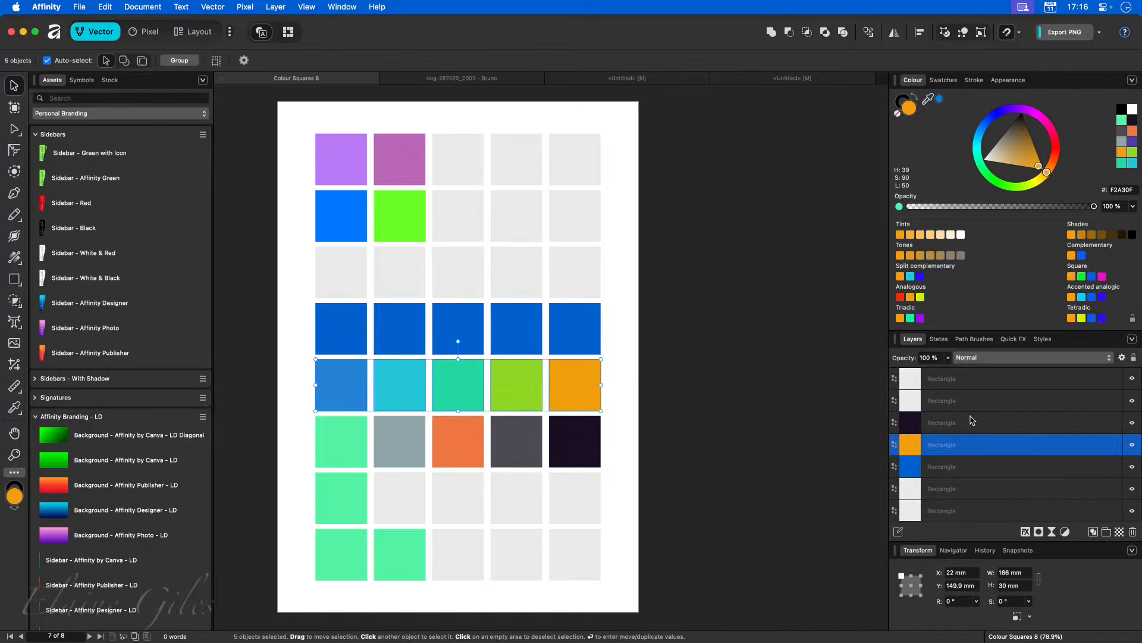
pyautogui.scroll(-5, 952, 420)
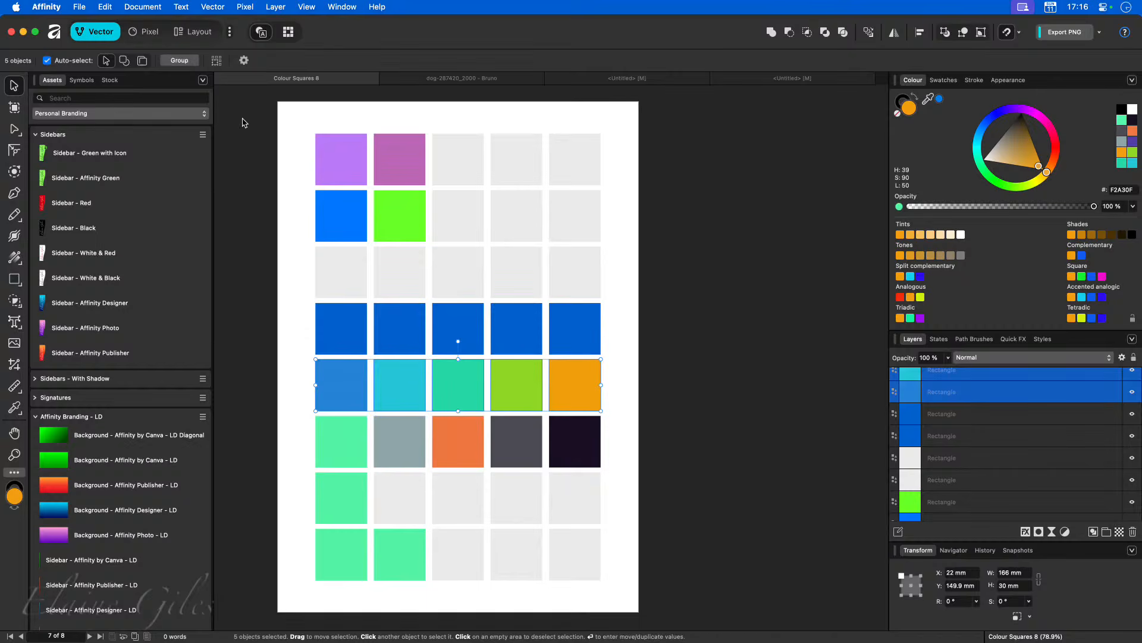
pyautogui.moveTo(285, 109); pyautogui.dragTo(626, 604)
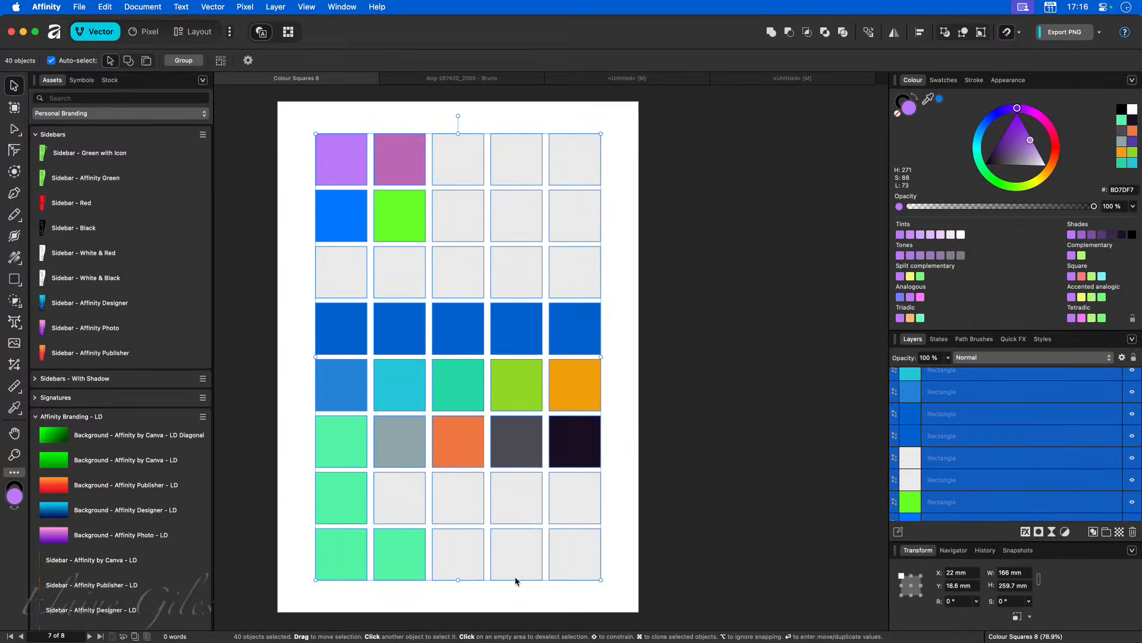
pyautogui.rightClick(933, 396)
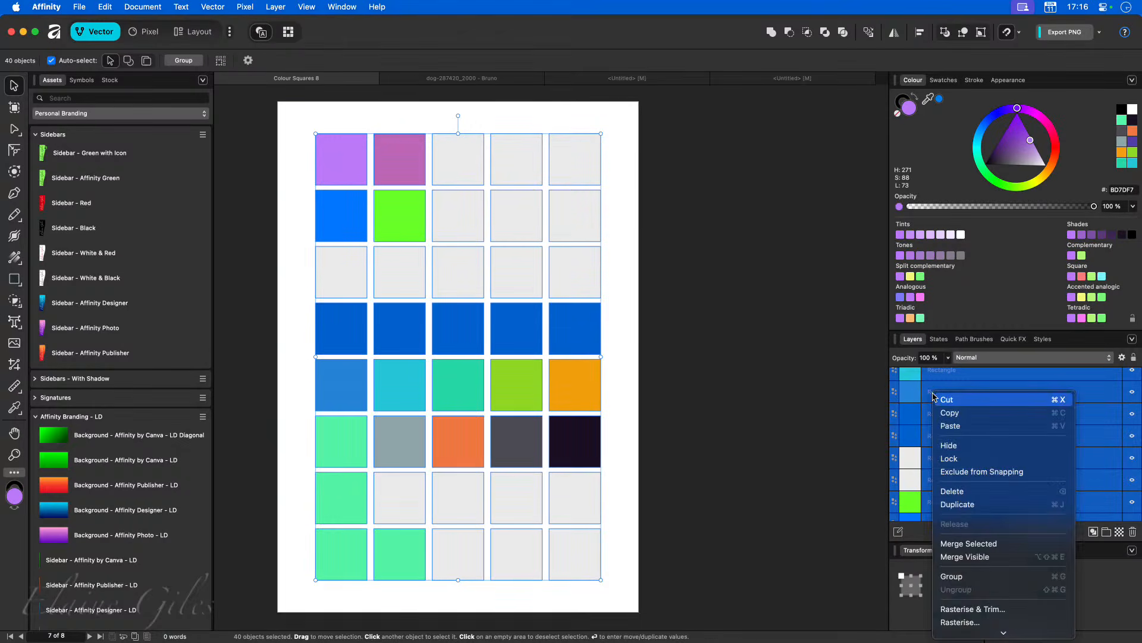
pyautogui.moveTo(980, 641)
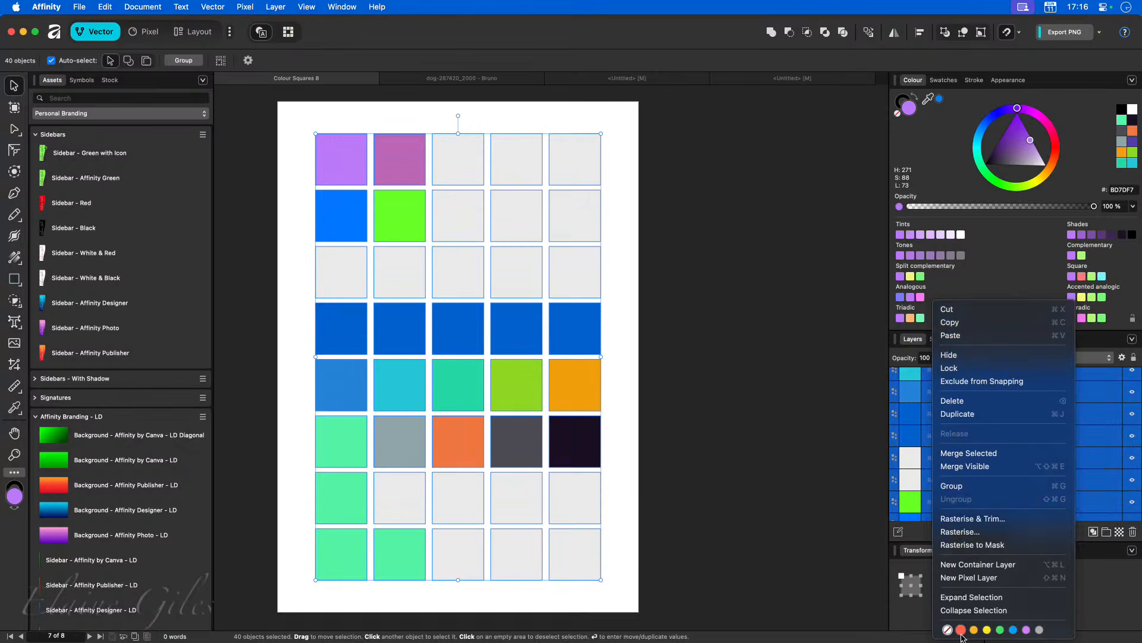
pyautogui.click(1000, 630)
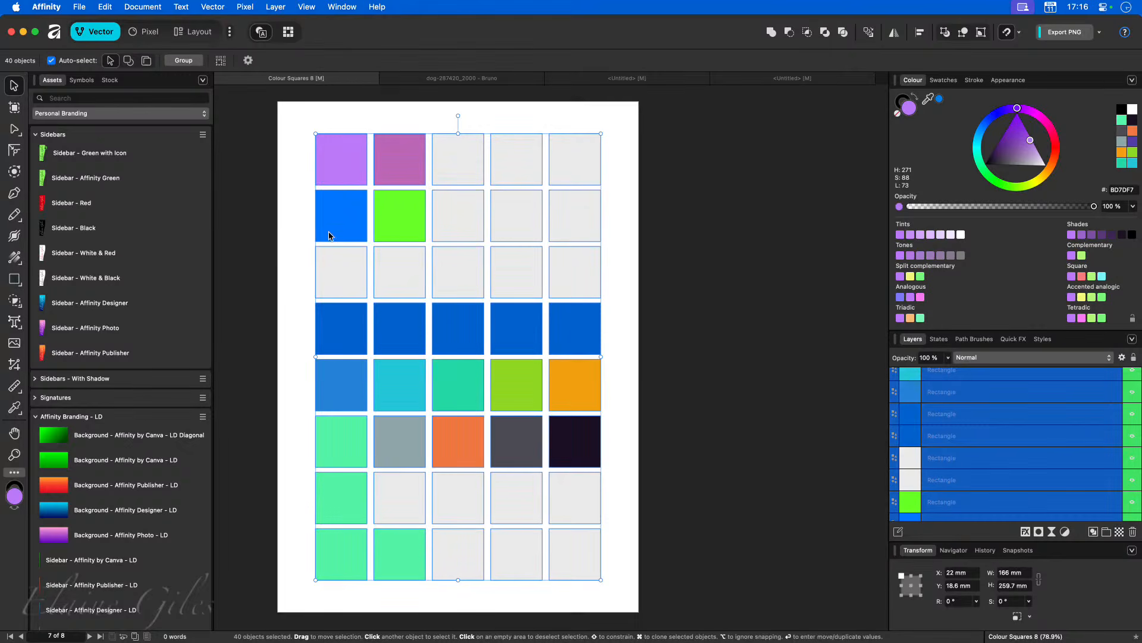
# Step: Examine the Select Same options with all squares selected, and select only the light purple square at the start of the first row
pyautogui.click(276, 7)
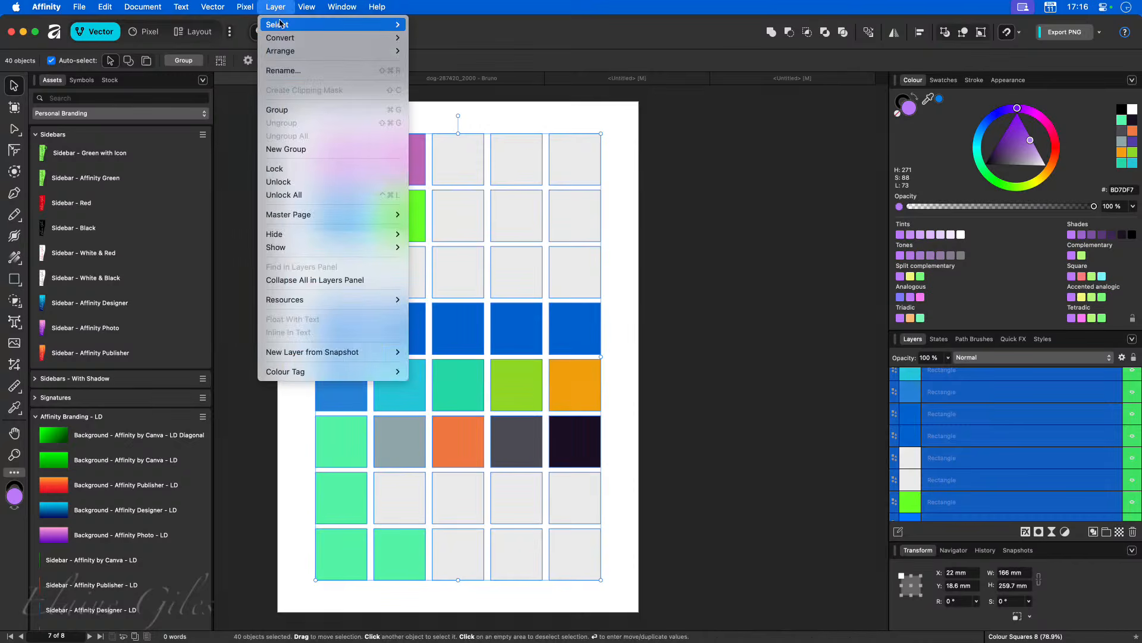
pyautogui.moveTo(279, 23)
pyautogui.moveTo(460, 175)
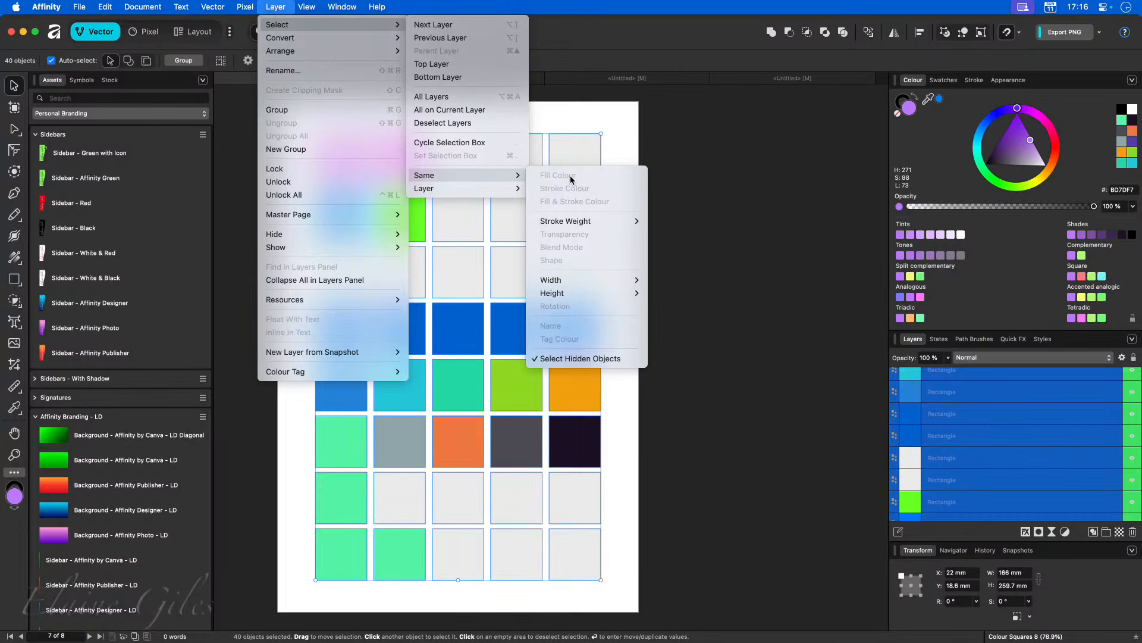
pyautogui.moveTo(579, 224)
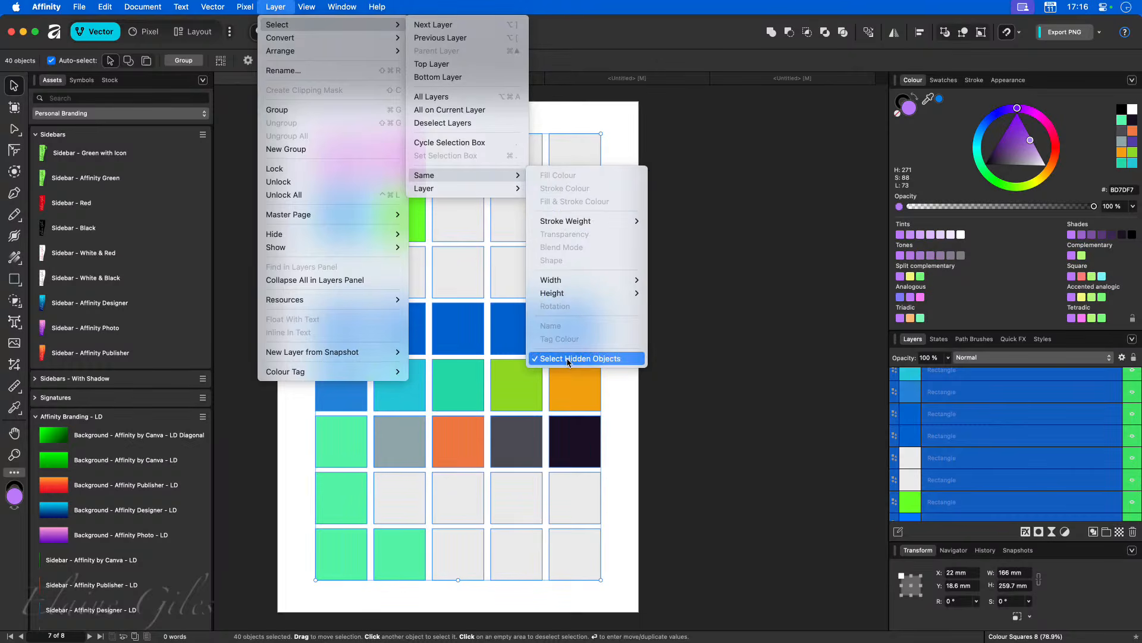
pyautogui.click(603, 108)
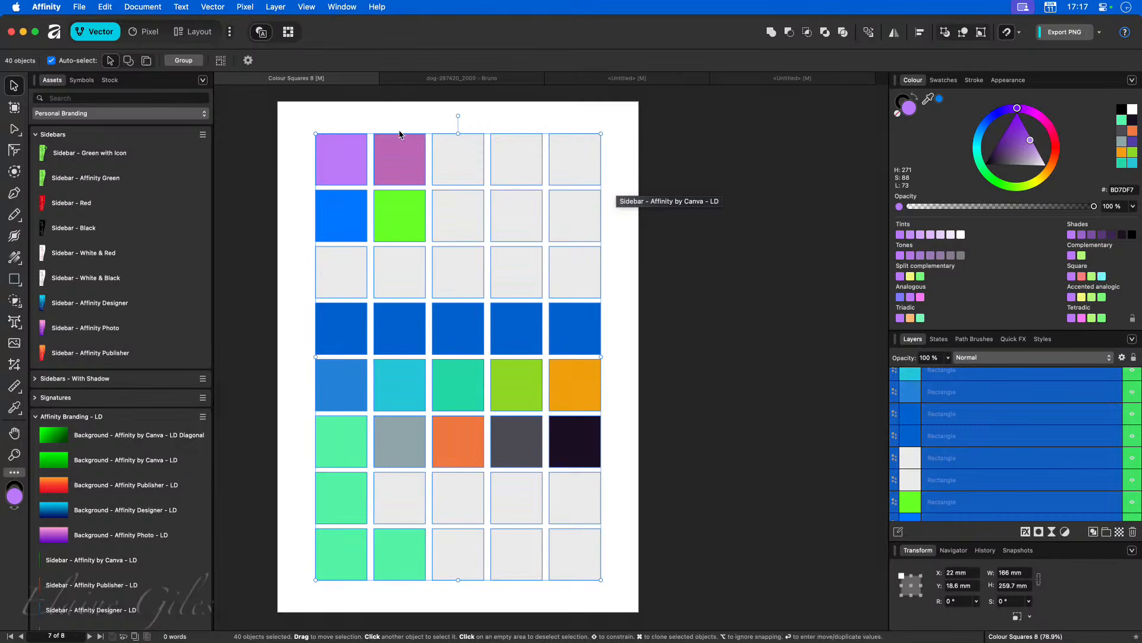
pyautogui.click(335, 156)
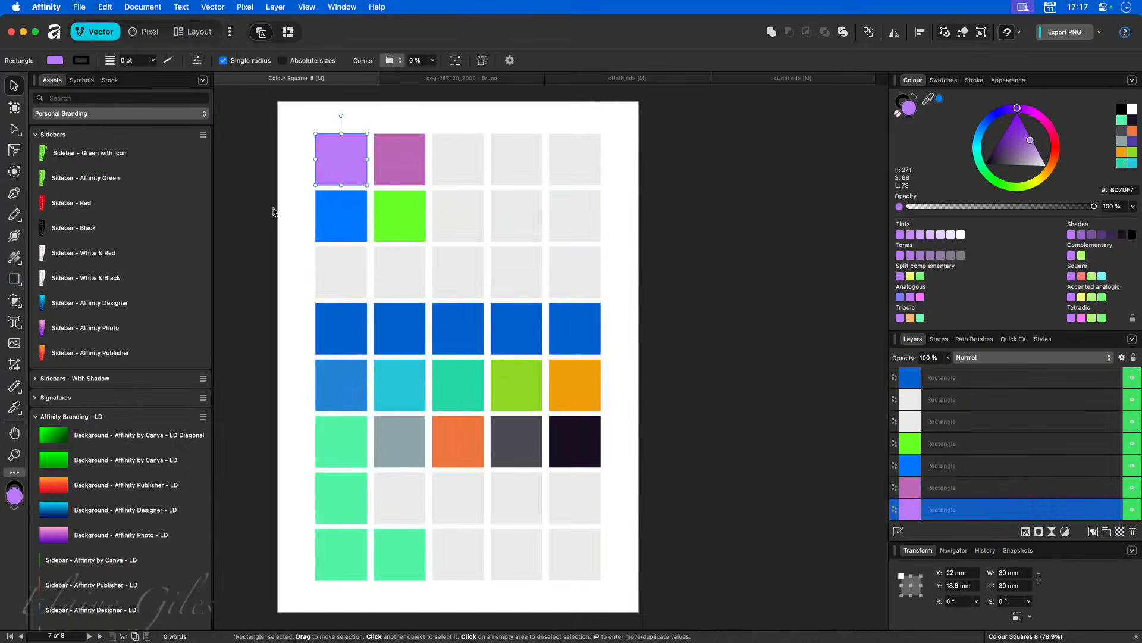